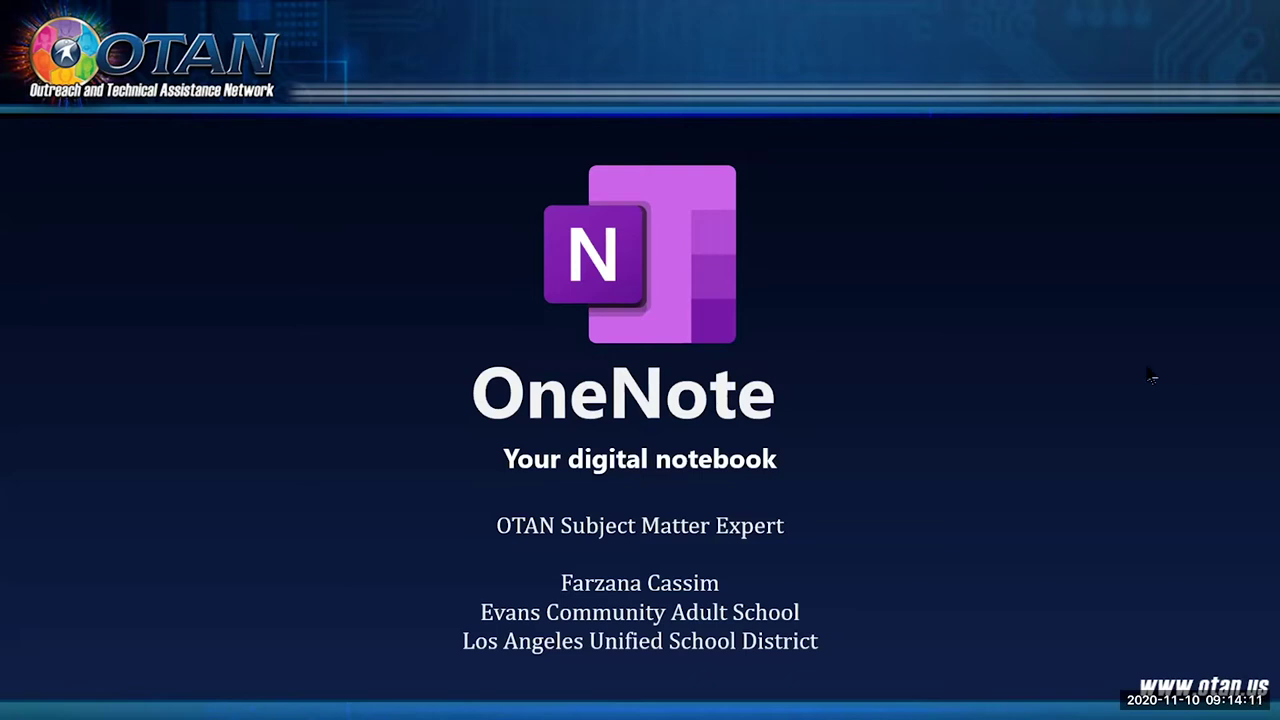
{"action": "key", "text": "Right"}
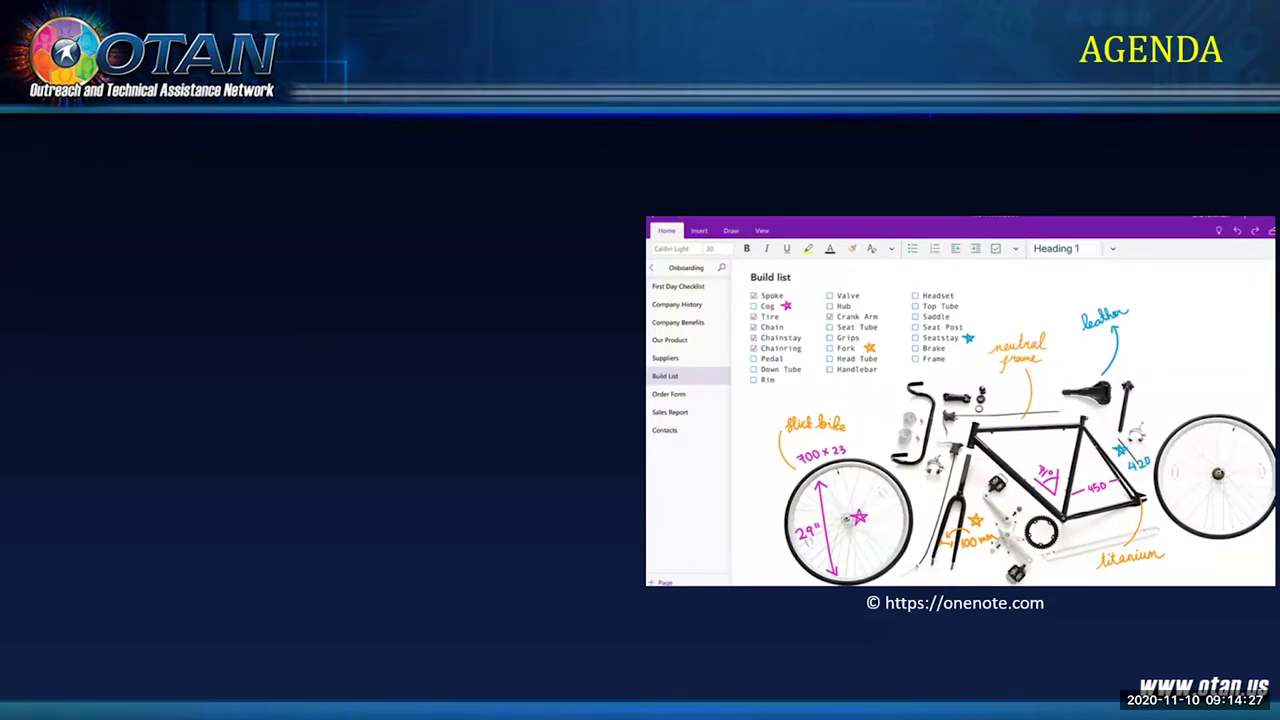
{"action": "key", "text": "Right"}
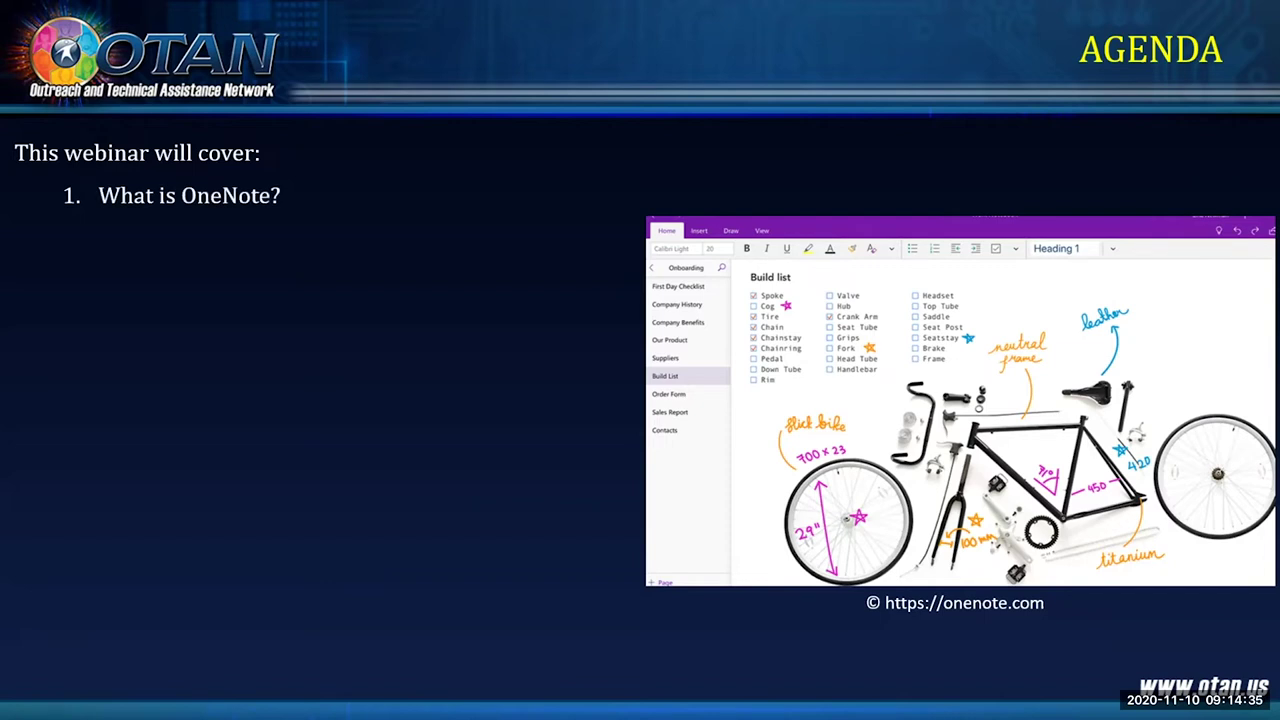
{"action": "key", "text": "Right"}
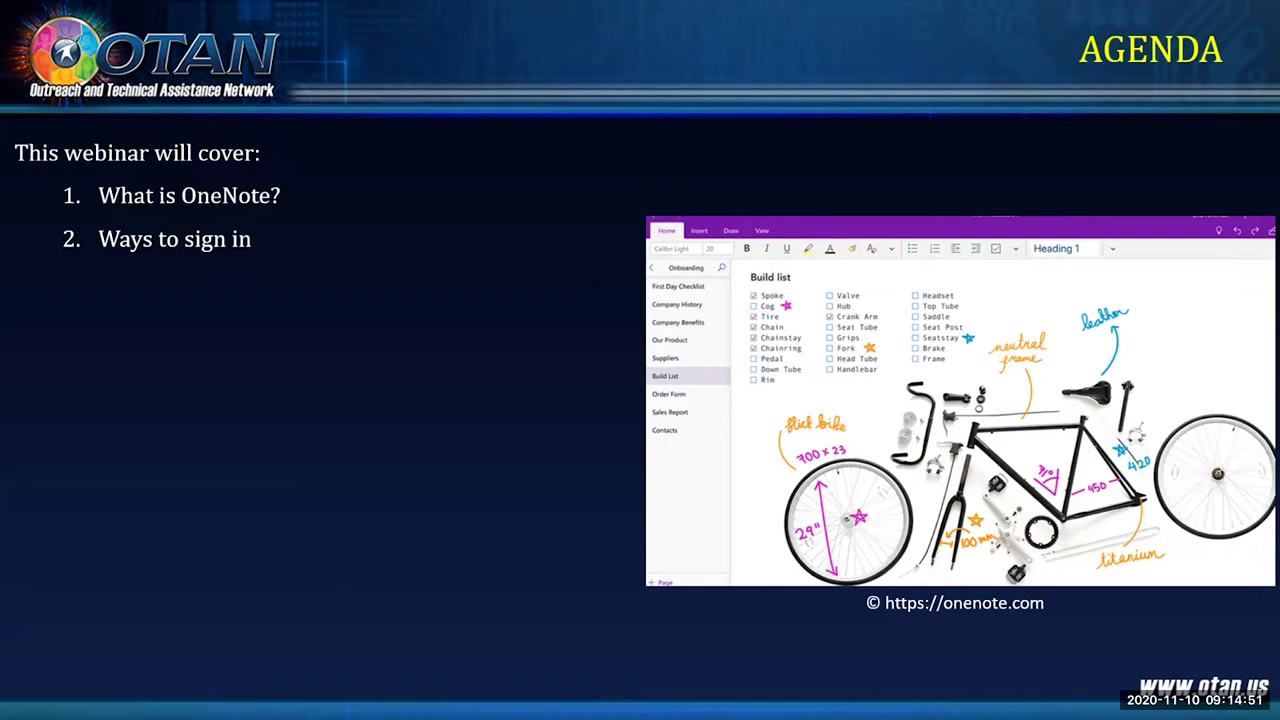
{"action": "key", "text": "Right"}
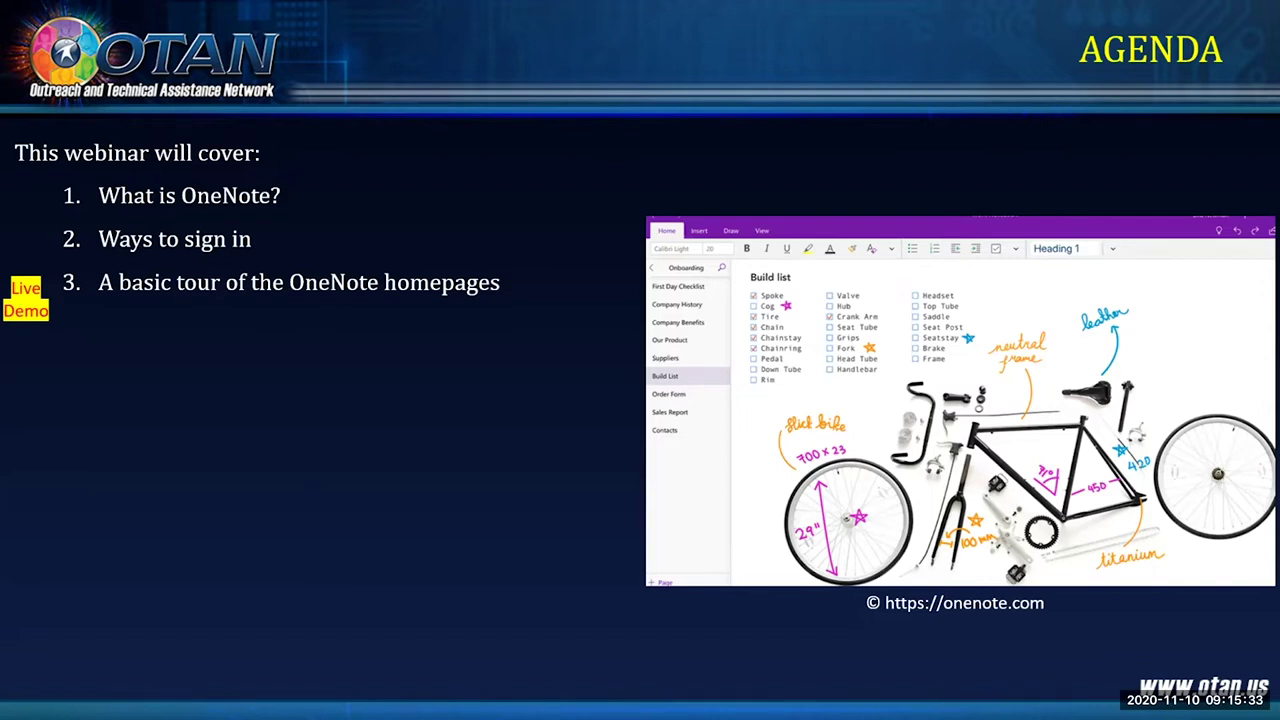
{"action": "key", "text": "Right"}
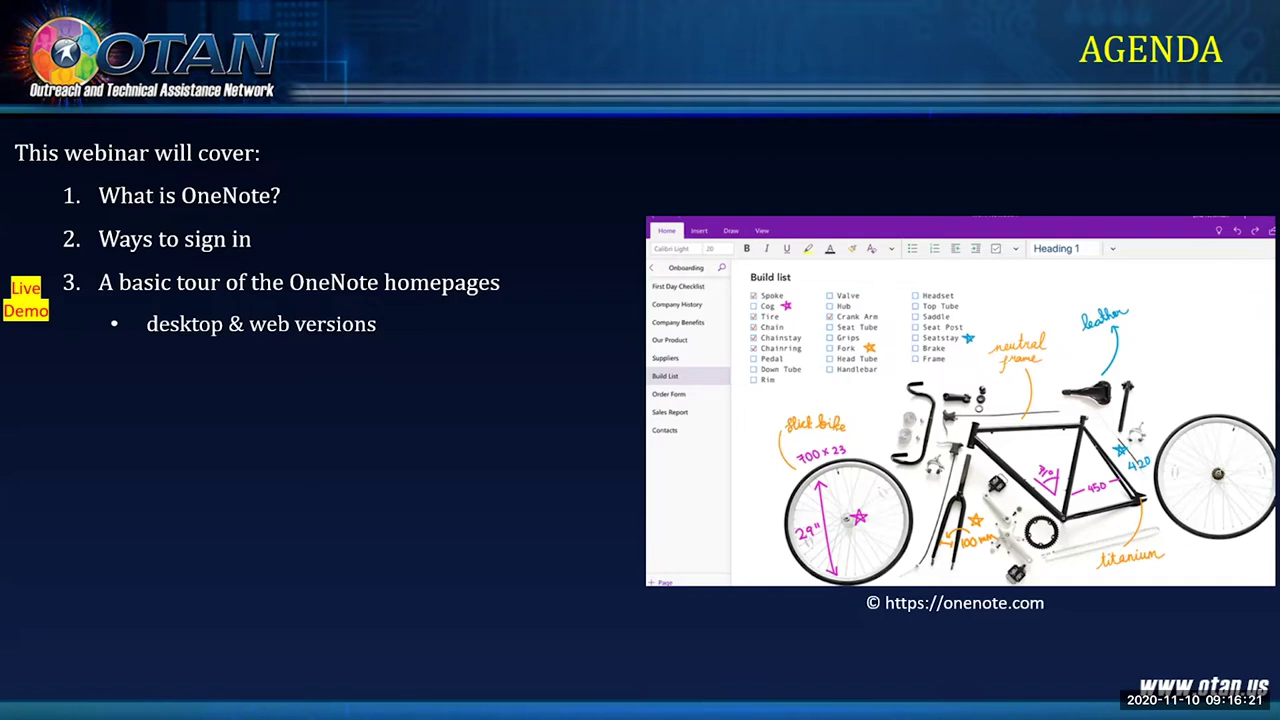
{"action": "key", "text": "Right"}
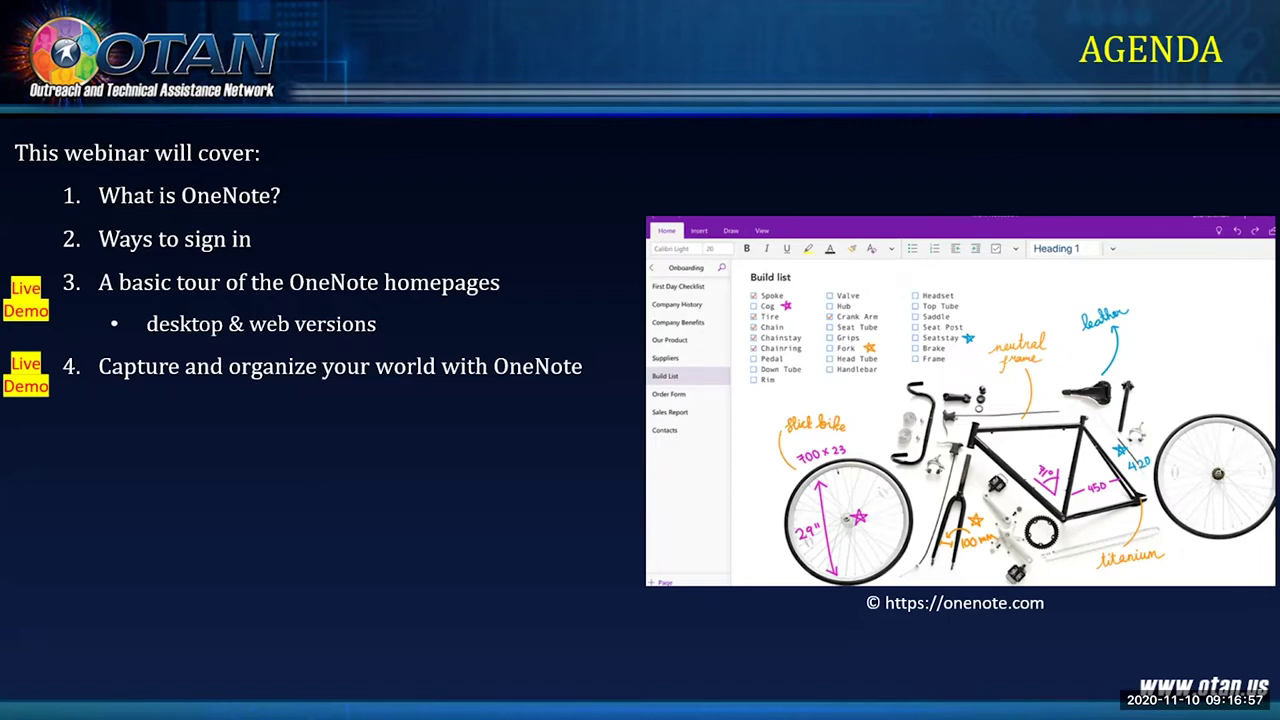
{"action": "key", "text": "Right"}
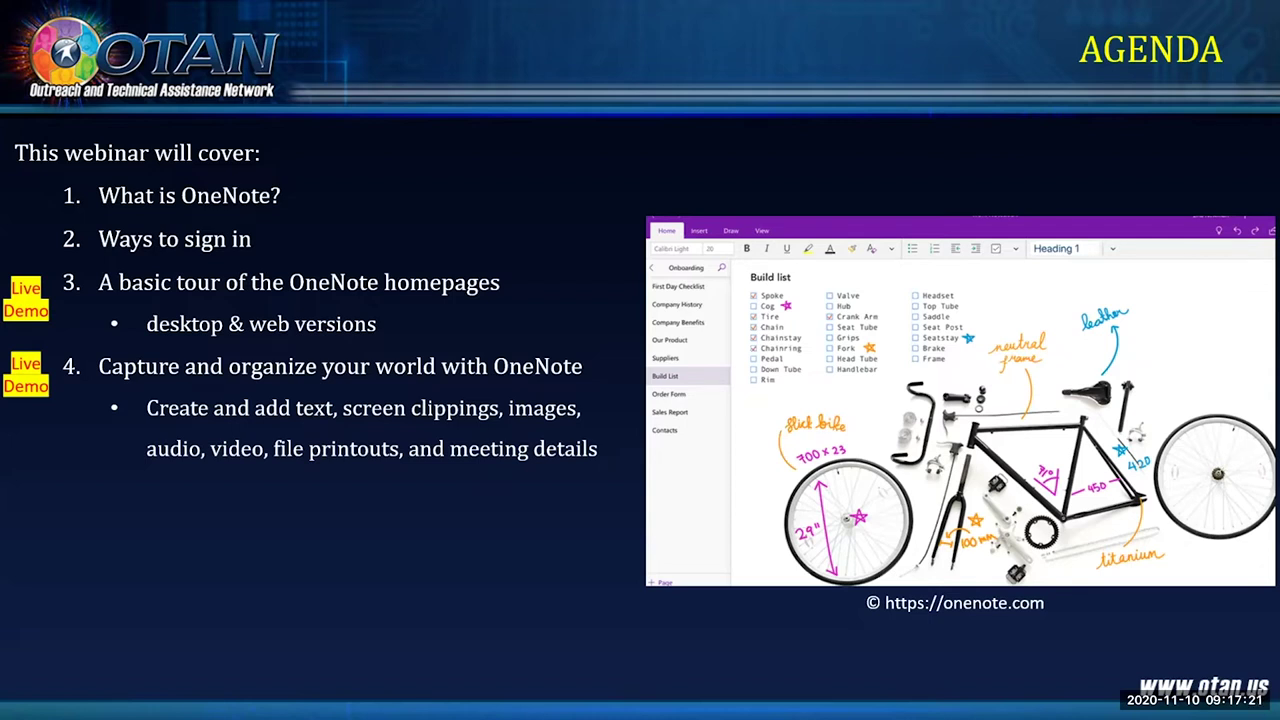
{"action": "key", "text": "Right"}
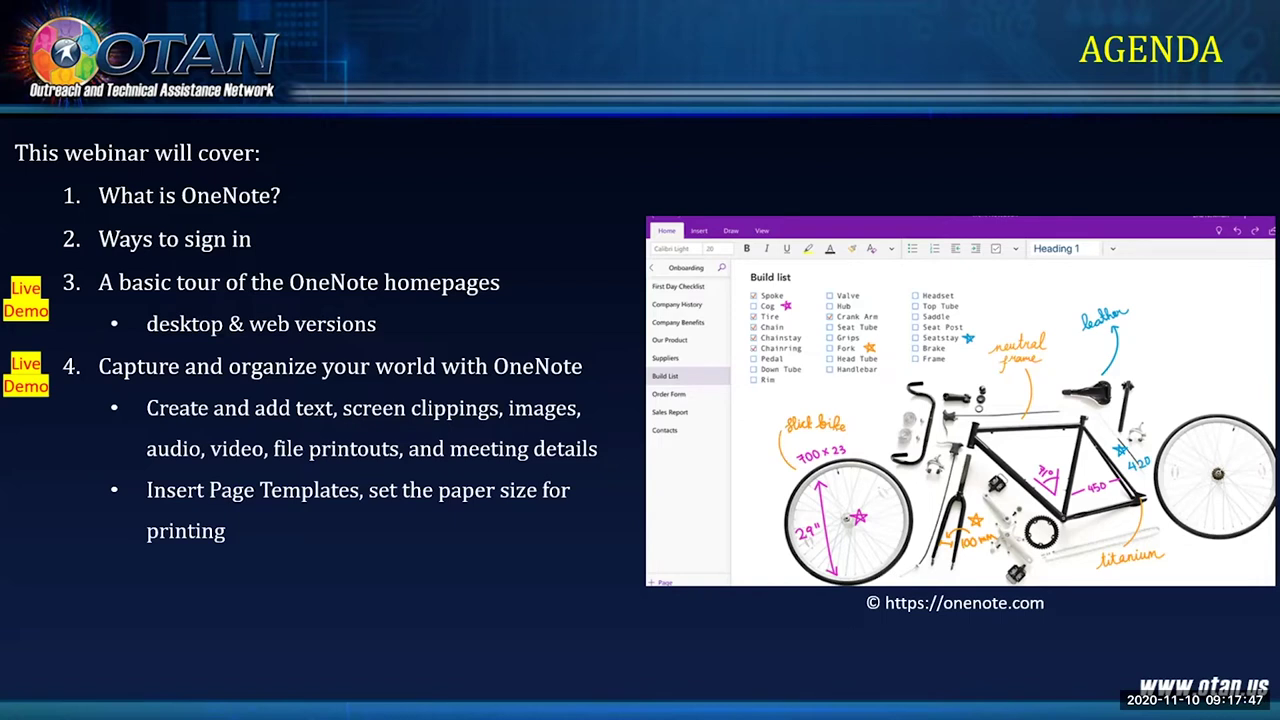
{"action": "key", "text": "Right"}
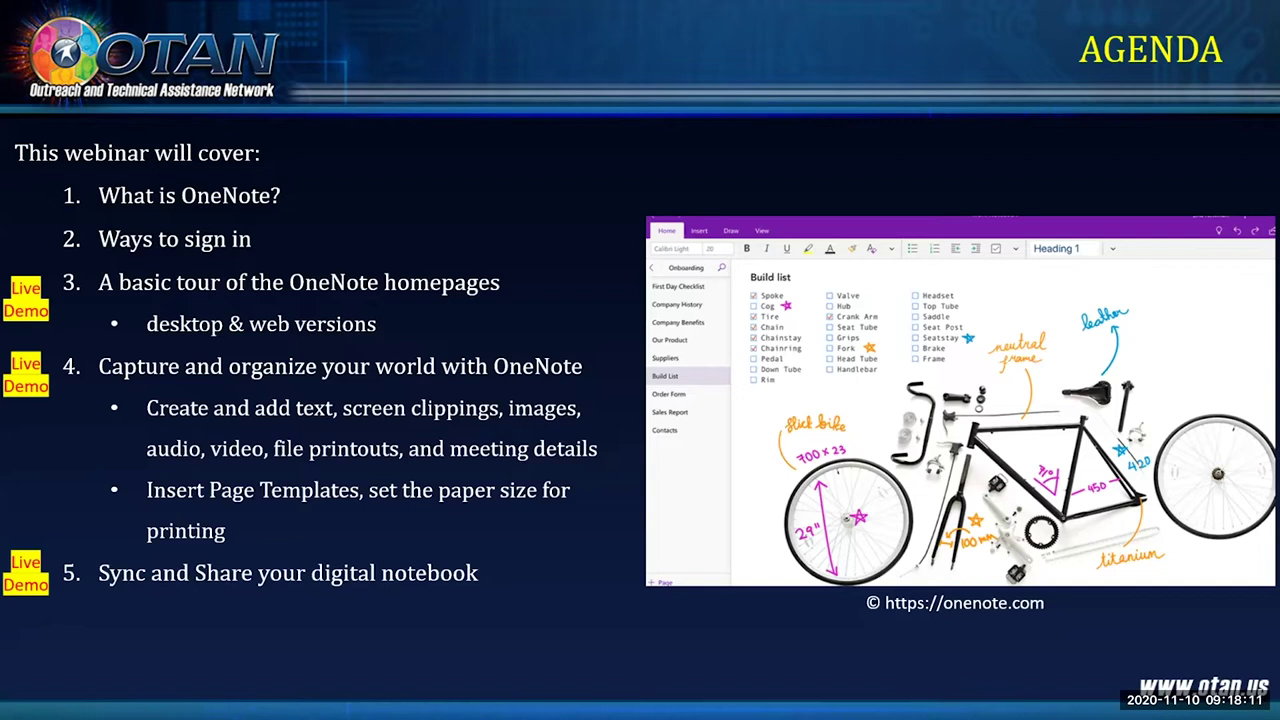
{"action": "key", "text": "Right"}
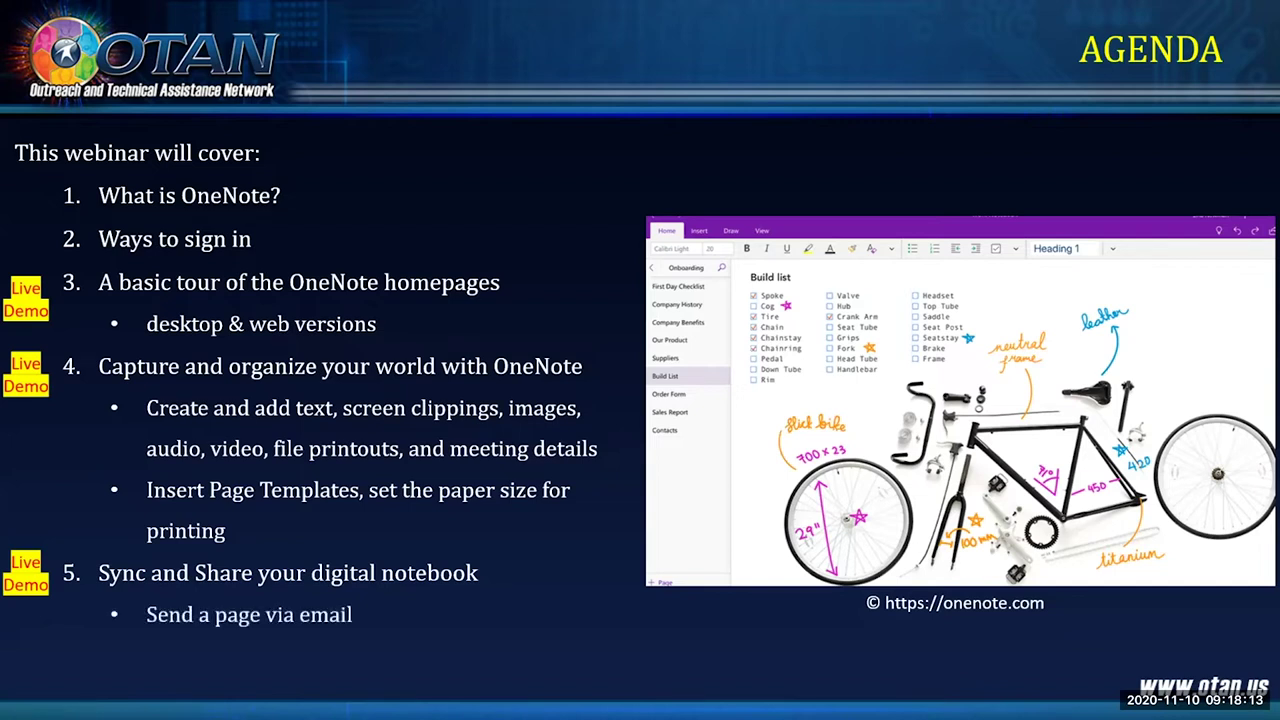
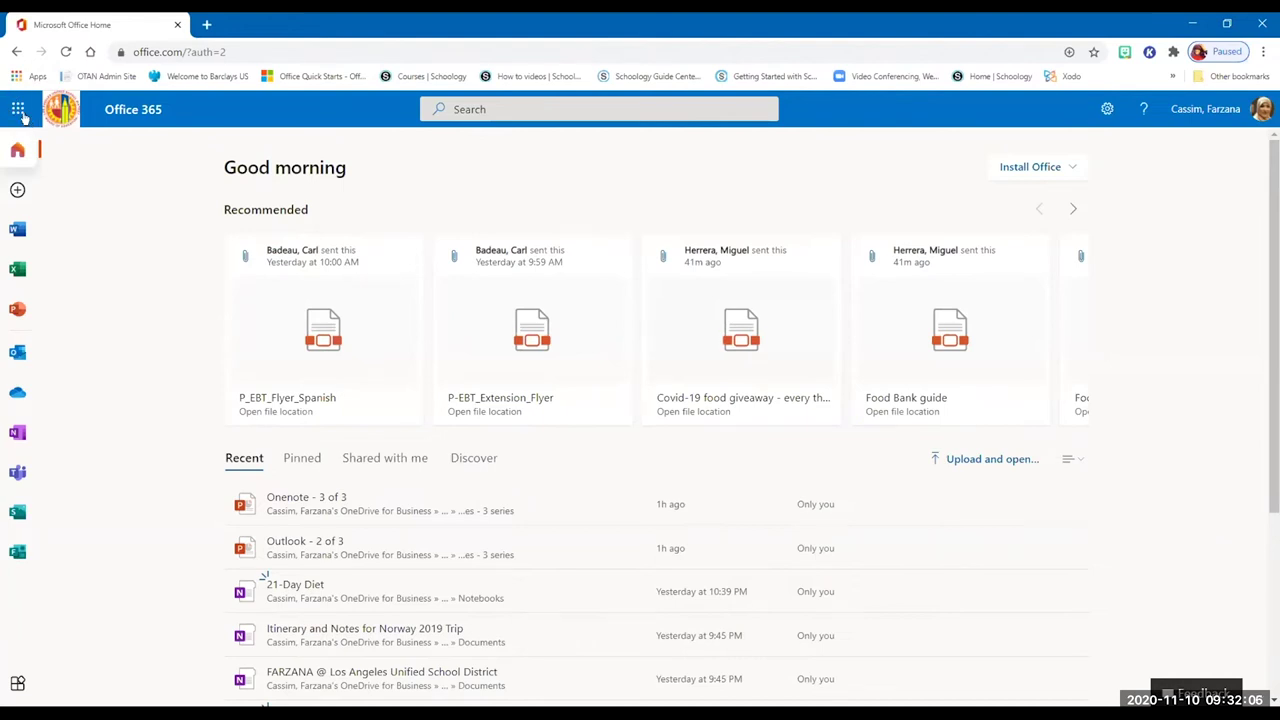
Open OneNote from Office 365 and create a new notebook named "OTAN hands on - part 3".
{"action": "left_click", "coordinate": [22, 113]}
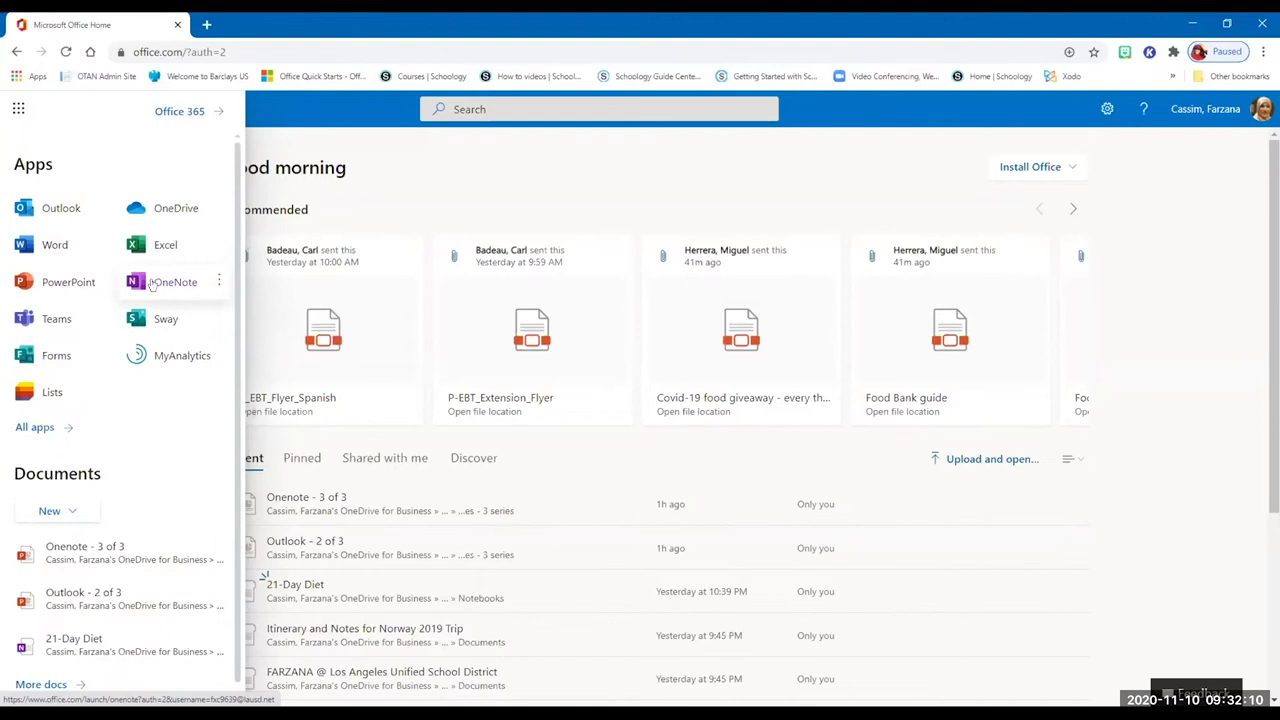
{"action": "left_click", "coordinate": [152, 283]}
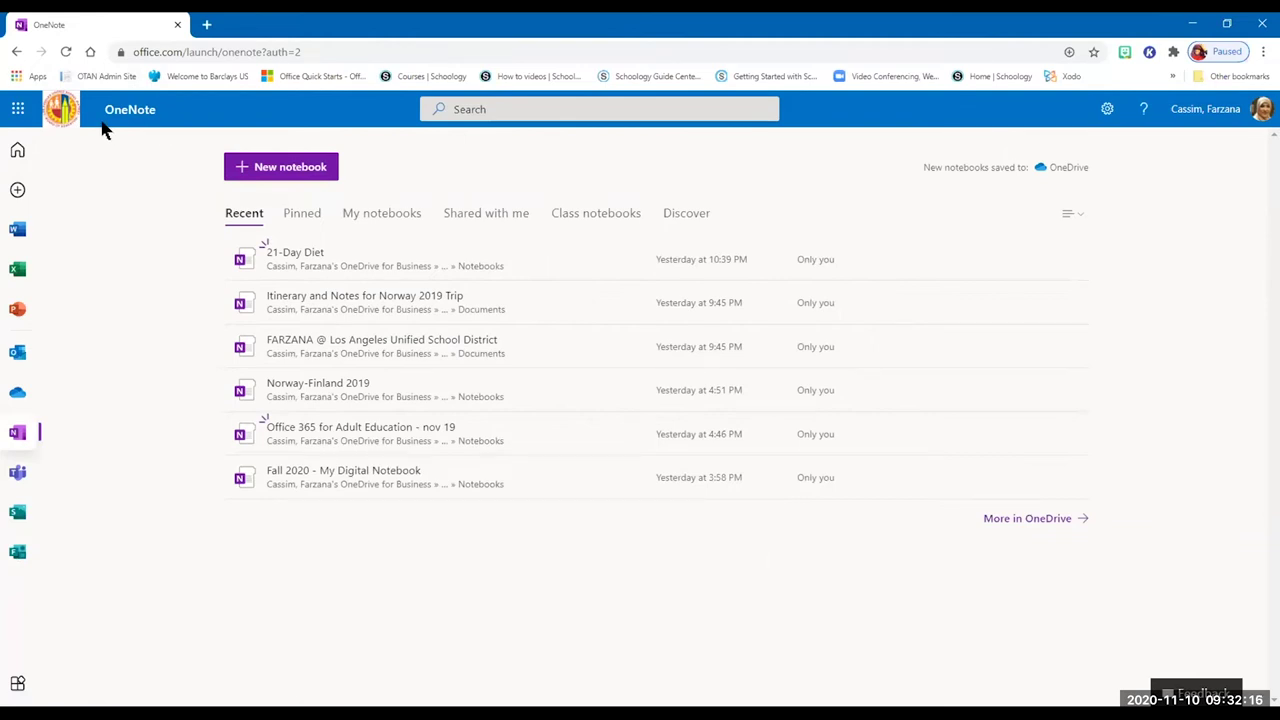
{"action": "left_click", "coordinate": [268, 178]}
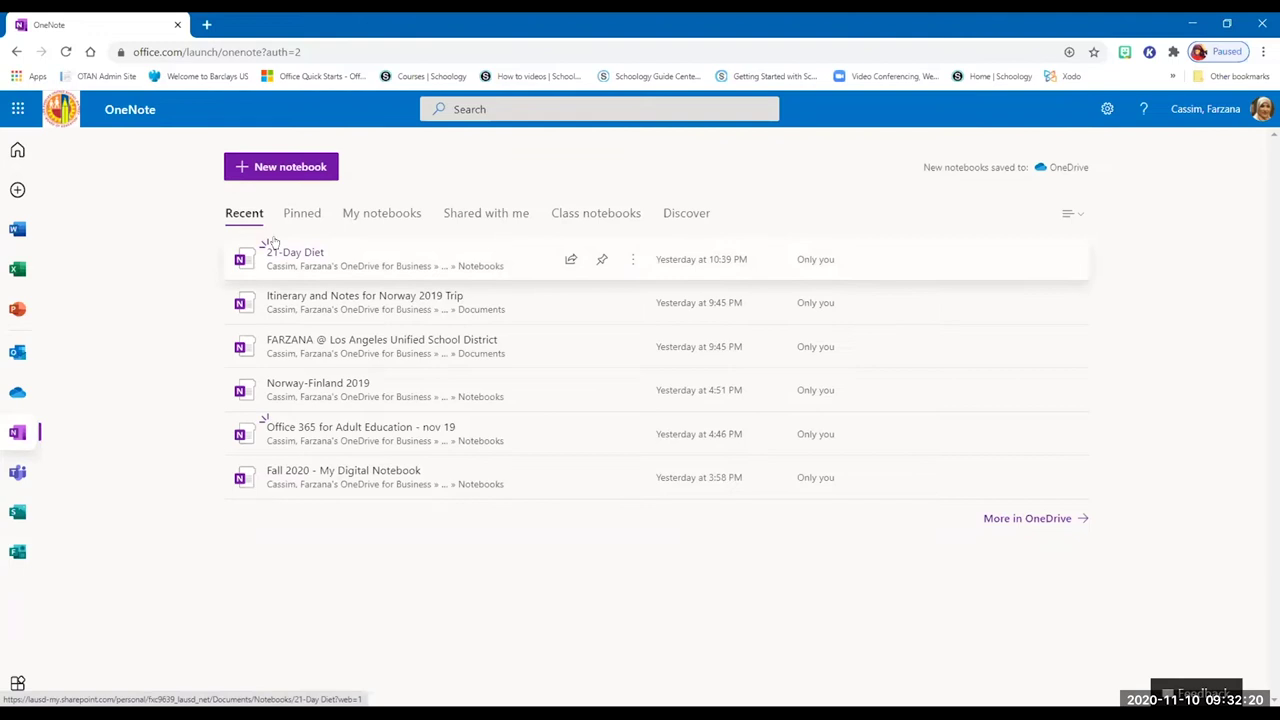
{"action": "left_click", "coordinate": [287, 165]}
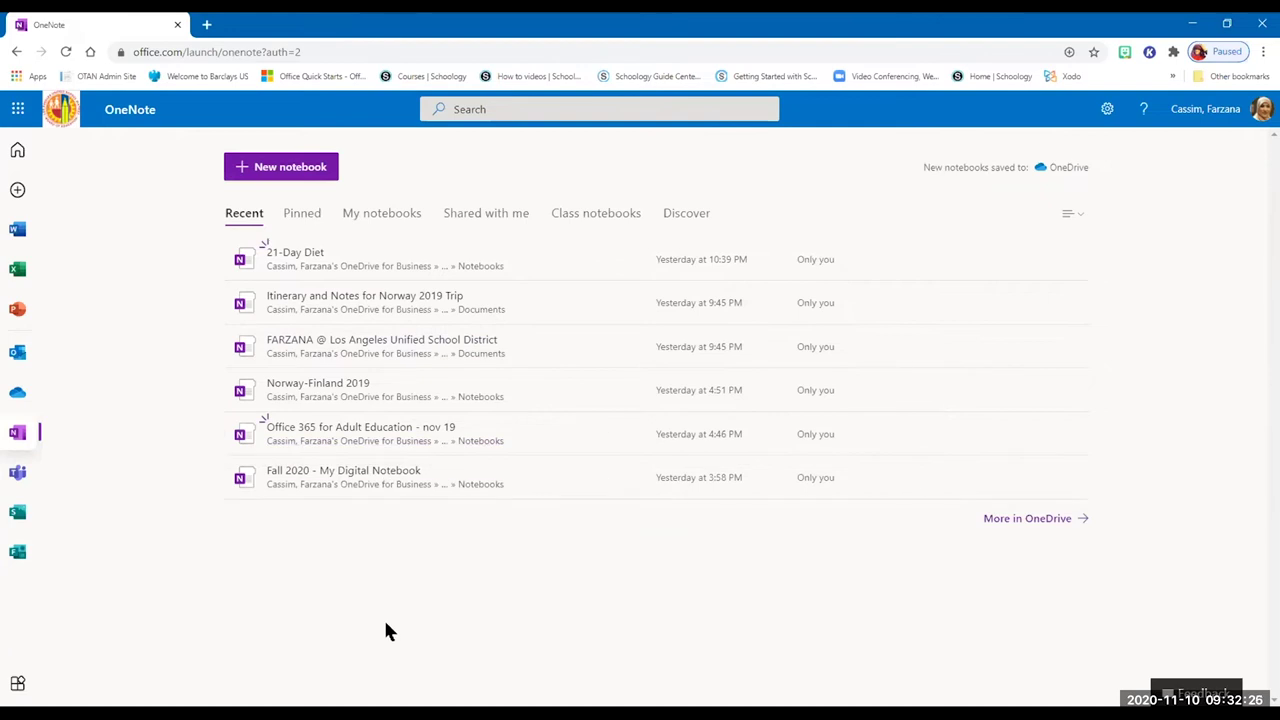
{"action": "left_click", "coordinate": [288, 168]}
{"action": "left_click", "coordinate": [621, 384]}
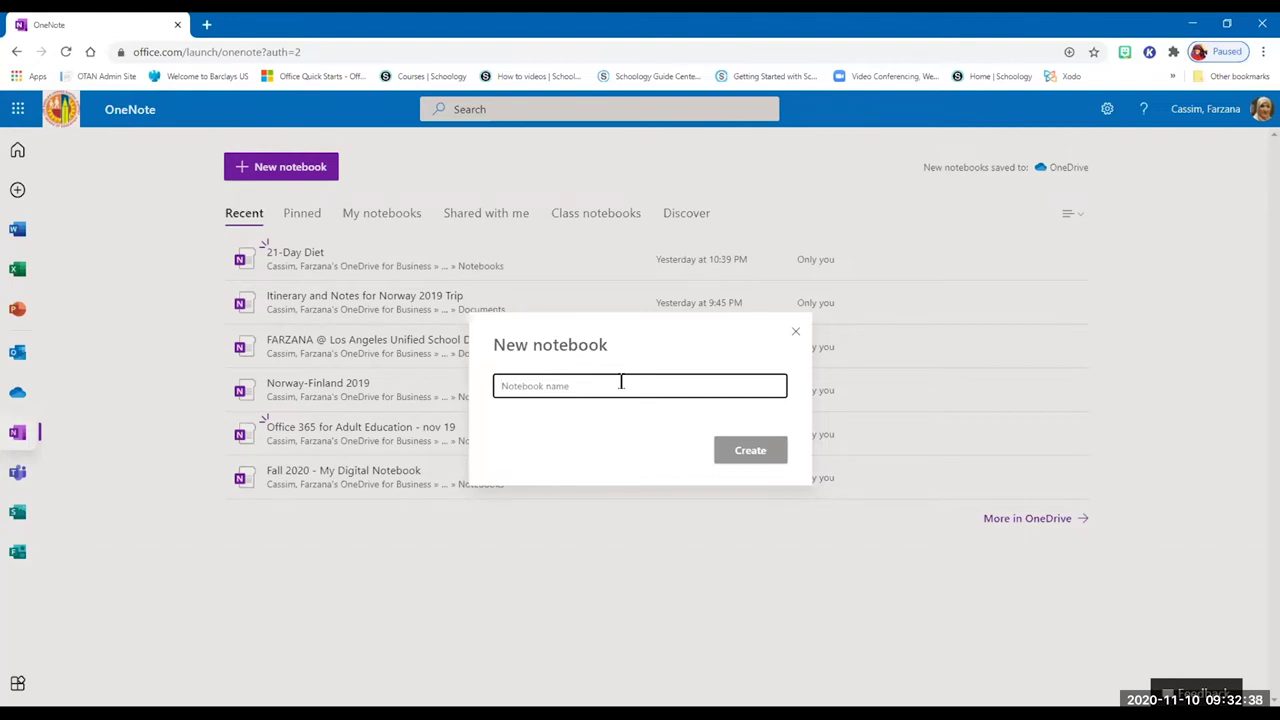
{"action": "type", "text": "OTAN "}
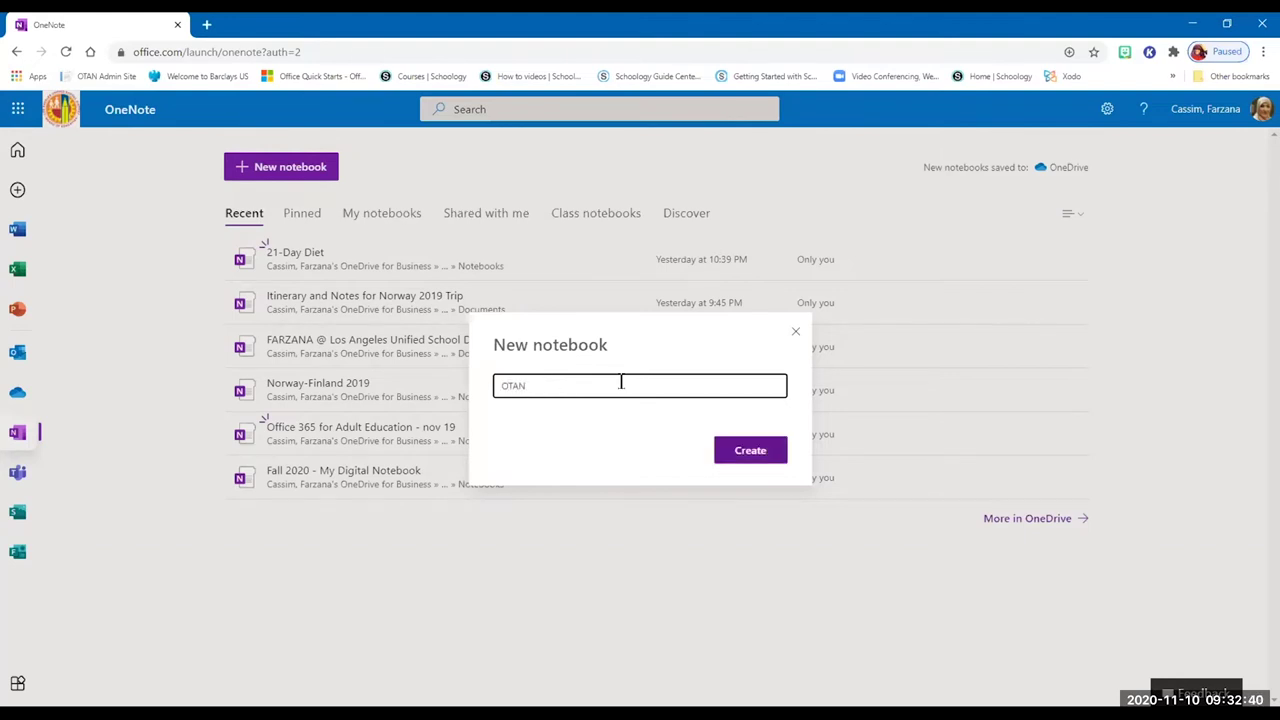
{"action": "type", "text": "hands on - part 3"}
{"action": "left_click", "coordinate": [751, 455]}
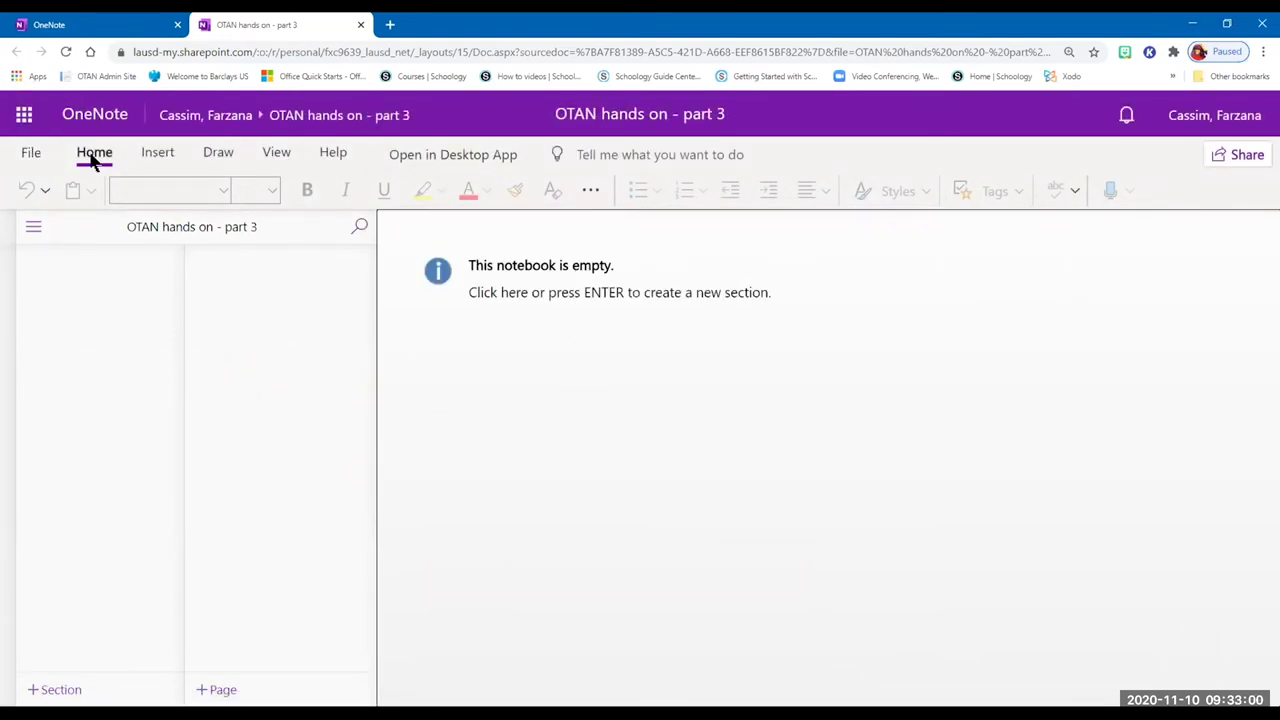
Examine the Insert, Draw, View, Help and File commands available in the web version of the notebook.
{"action": "left_click", "coordinate": [157, 155]}
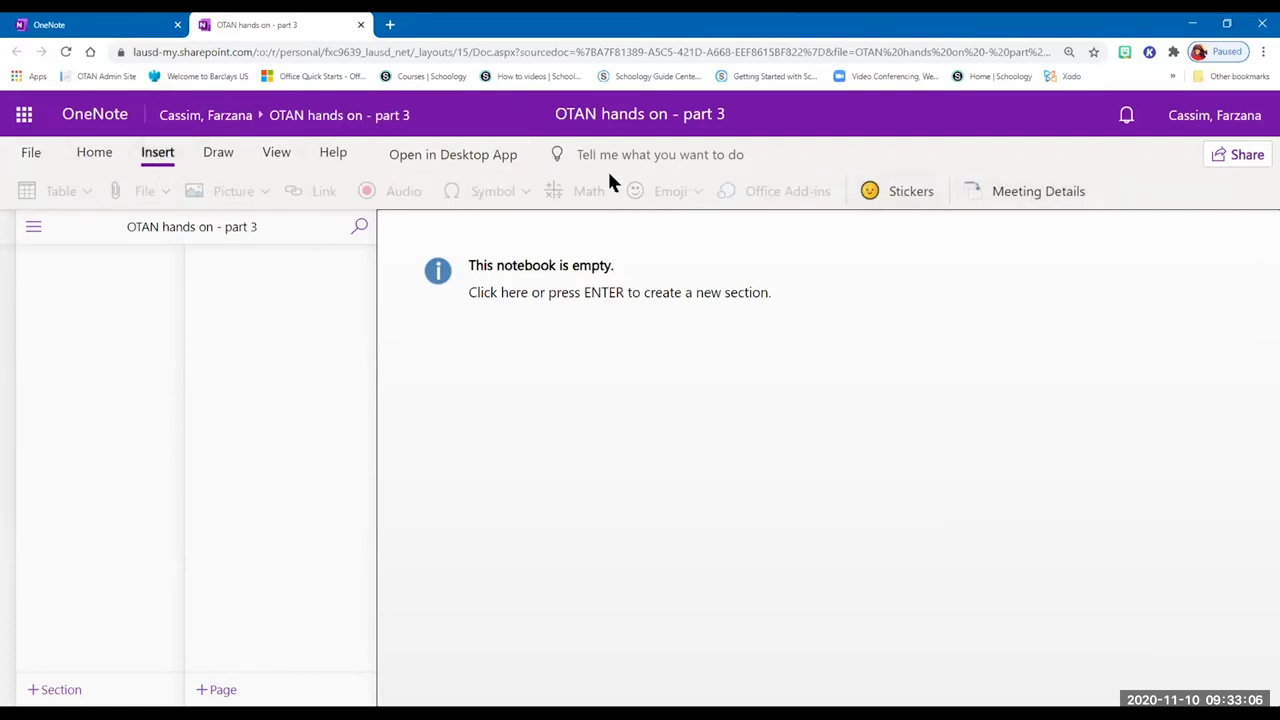
{"action": "left_click", "coordinate": [235, 157]}
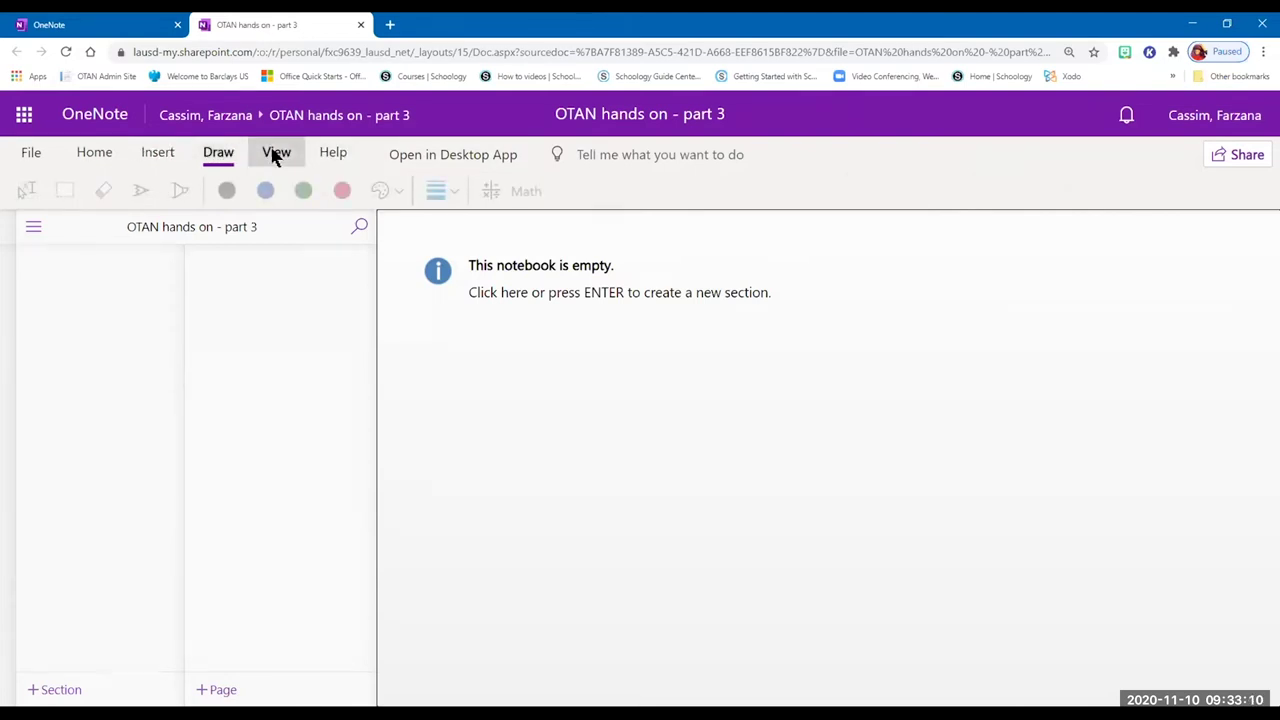
{"action": "left_click", "coordinate": [275, 156]}
{"action": "left_click", "coordinate": [331, 156]}
{"action": "left_click", "coordinate": [22, 154]}
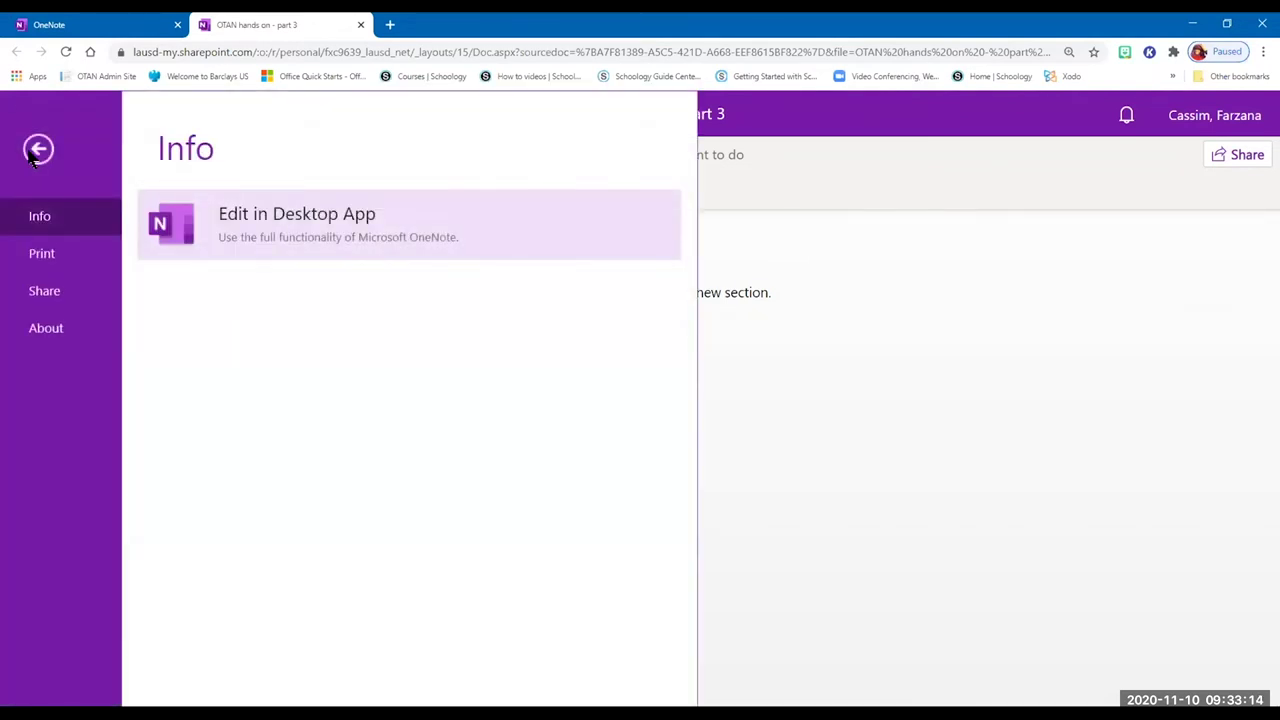
{"action": "left_click", "coordinate": [37, 152]}
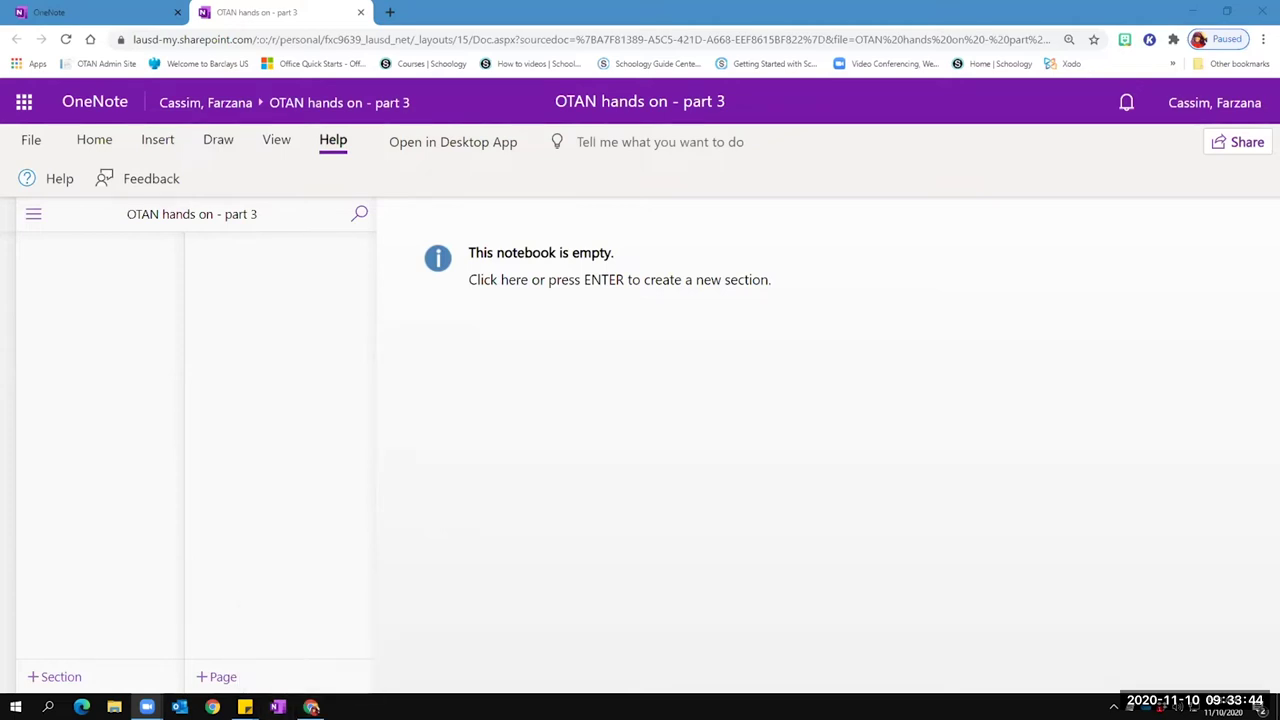
Switch to the OneNote desktop app, comparing its interface with the web notebook in the browser.
{"action": "mouse_move", "coordinate": [281, 700]}
{"action": "left_mouse_down"}
{"action": "mouse_move", "coordinate": [297, 656]}
{"action": "mouse_move", "coordinate": [287, 692]}
{"action": "left_mouse_up"}
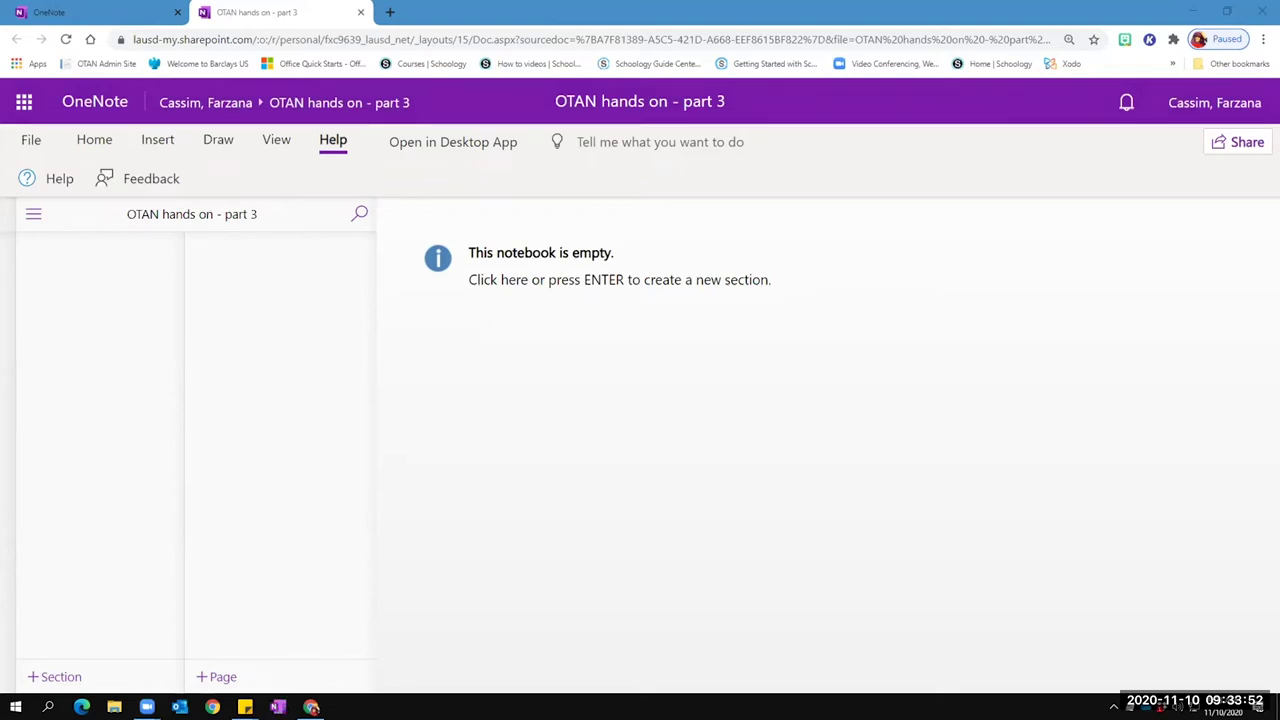
{"action": "mouse_move", "coordinate": [262, 700]}
{"action": "left_mouse_down"}
{"action": "mouse_move", "coordinate": [264, 716]}
{"action": "mouse_move", "coordinate": [298, 688]}
{"action": "mouse_move", "coordinate": [272, 678]}
{"action": "mouse_move", "coordinate": [262, 692]}
{"action": "left_mouse_up"}
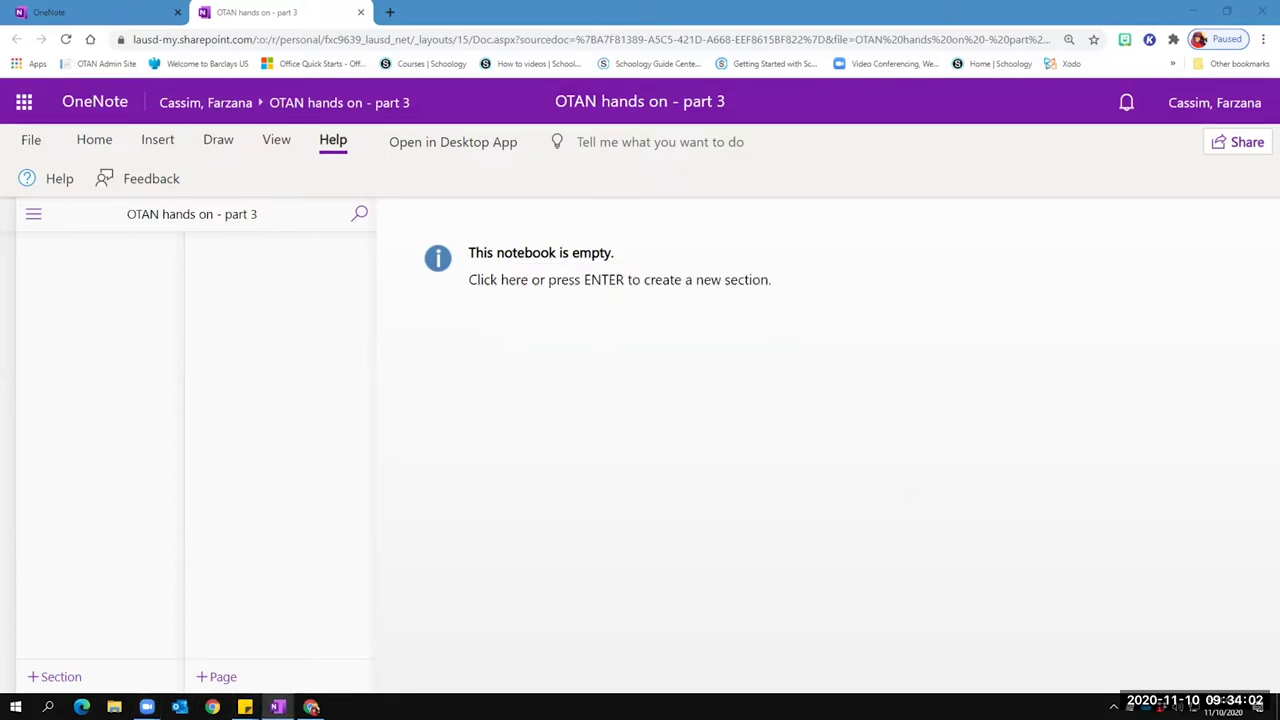
{"action": "left_click", "coordinate": [278, 707]}
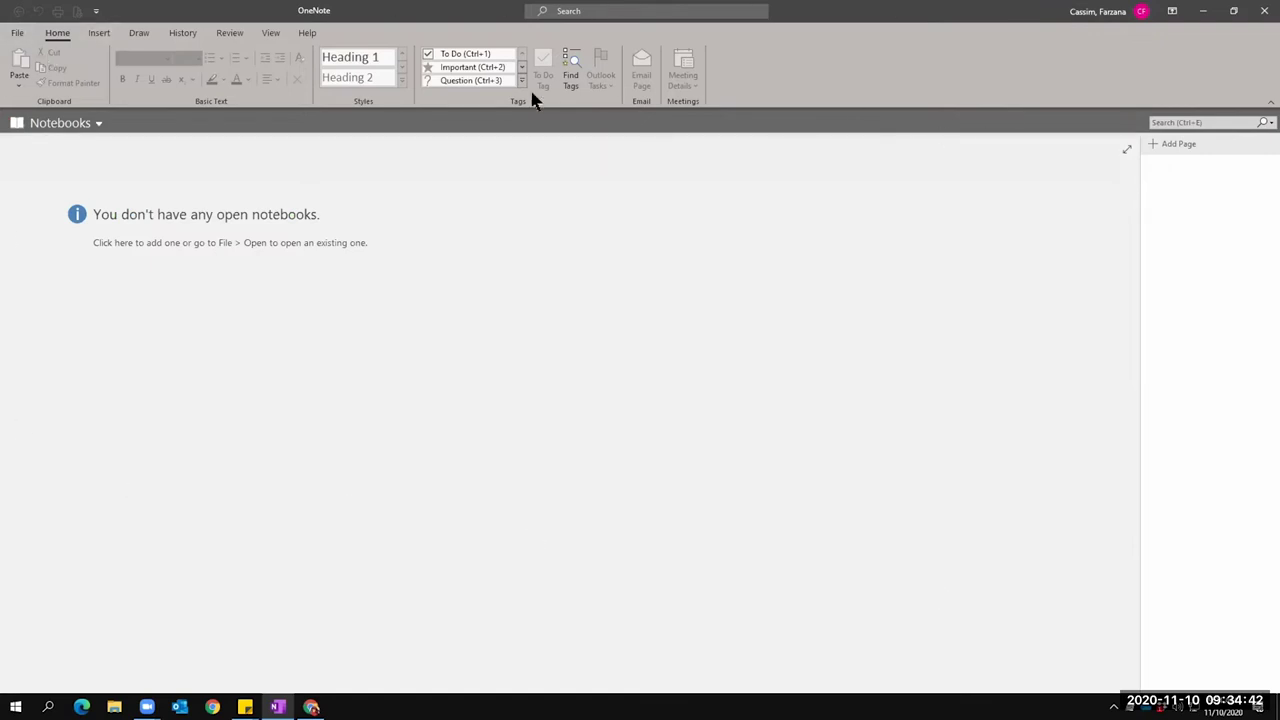
{"action": "left_click", "coordinate": [311, 707]}
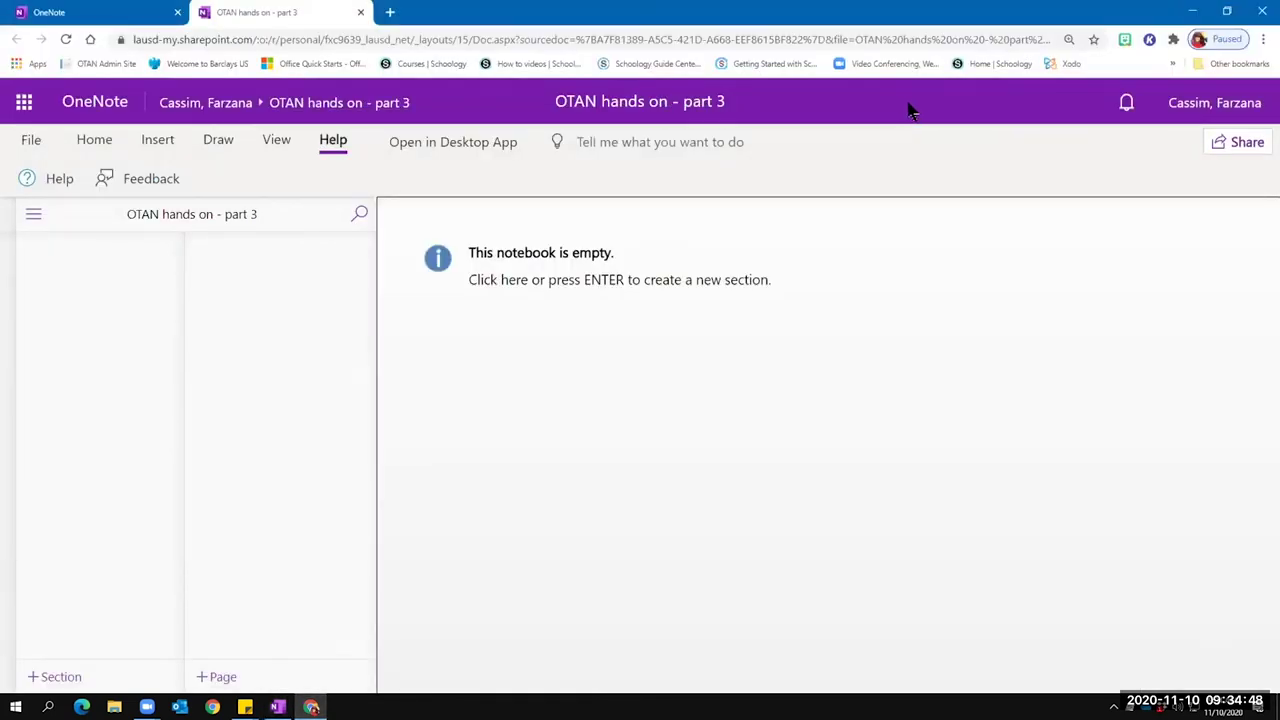
{"action": "left_click", "coordinate": [311, 707]}
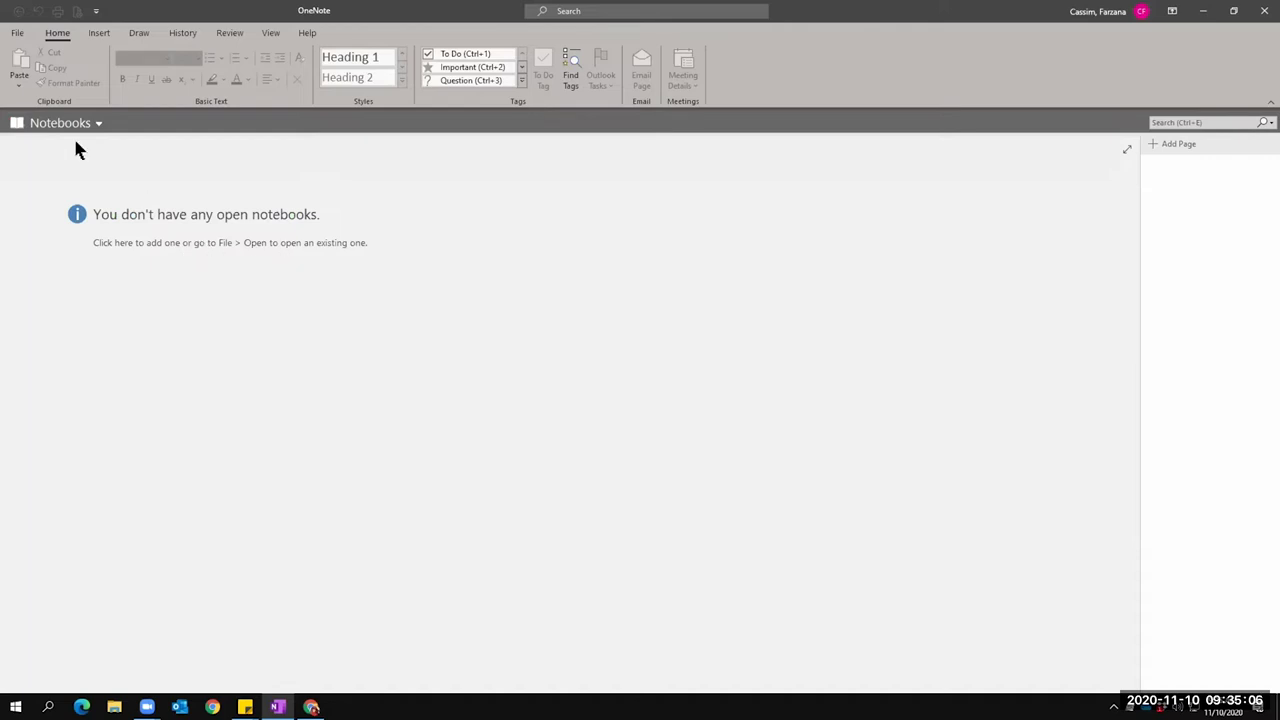
Start a new notebook and review the OneDrive and This PC storage locations.
{"action": "left_click", "coordinate": [164, 244]}
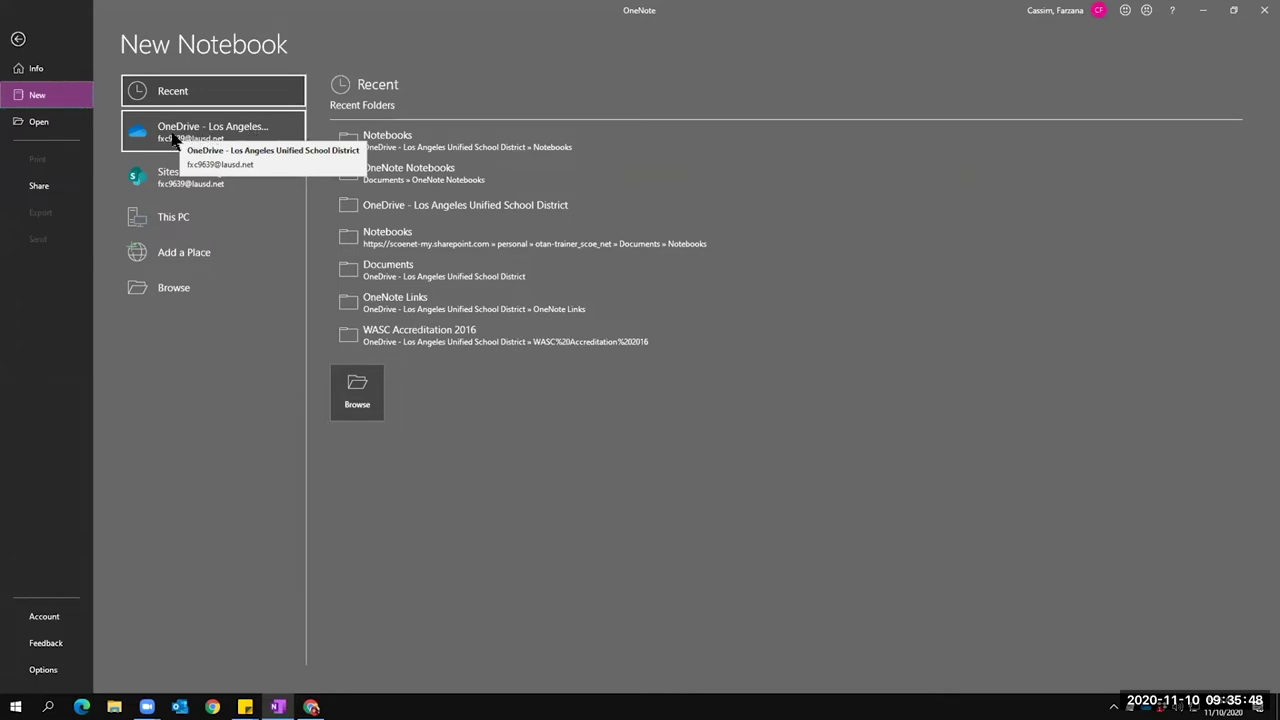
{"action": "left_click", "coordinate": [226, 147]}
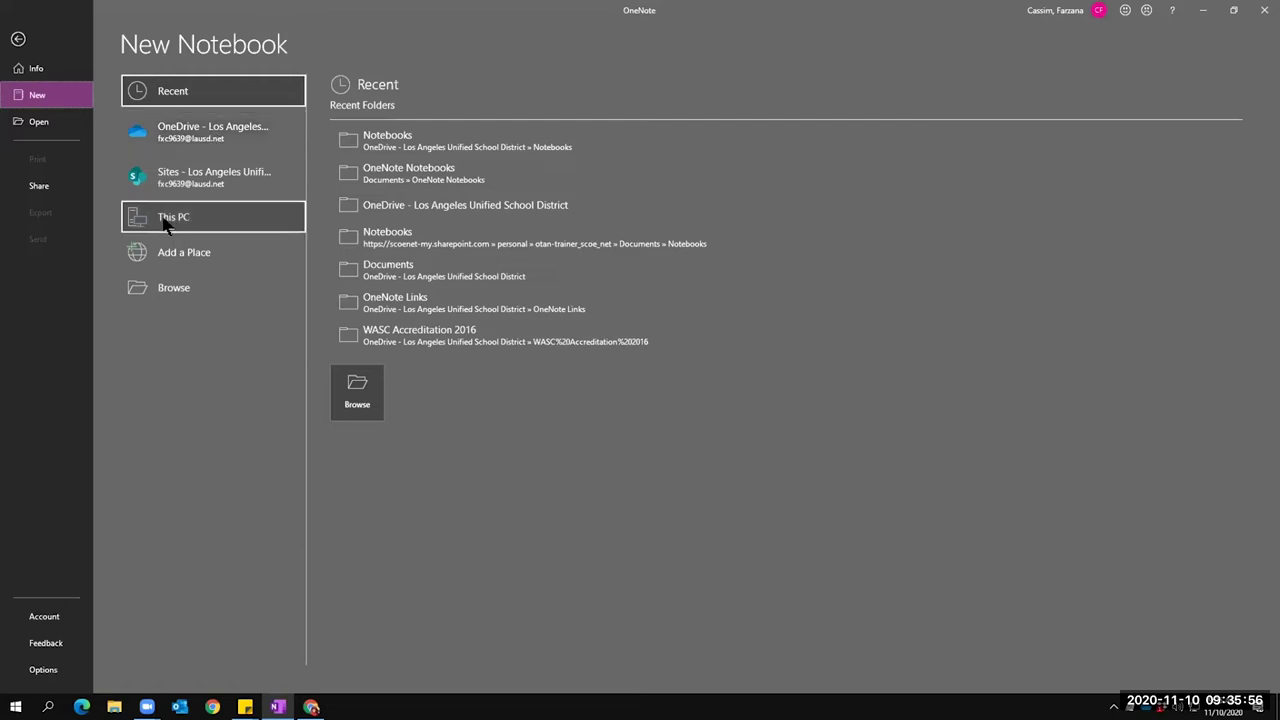
{"action": "left_click", "coordinate": [222, 140]}
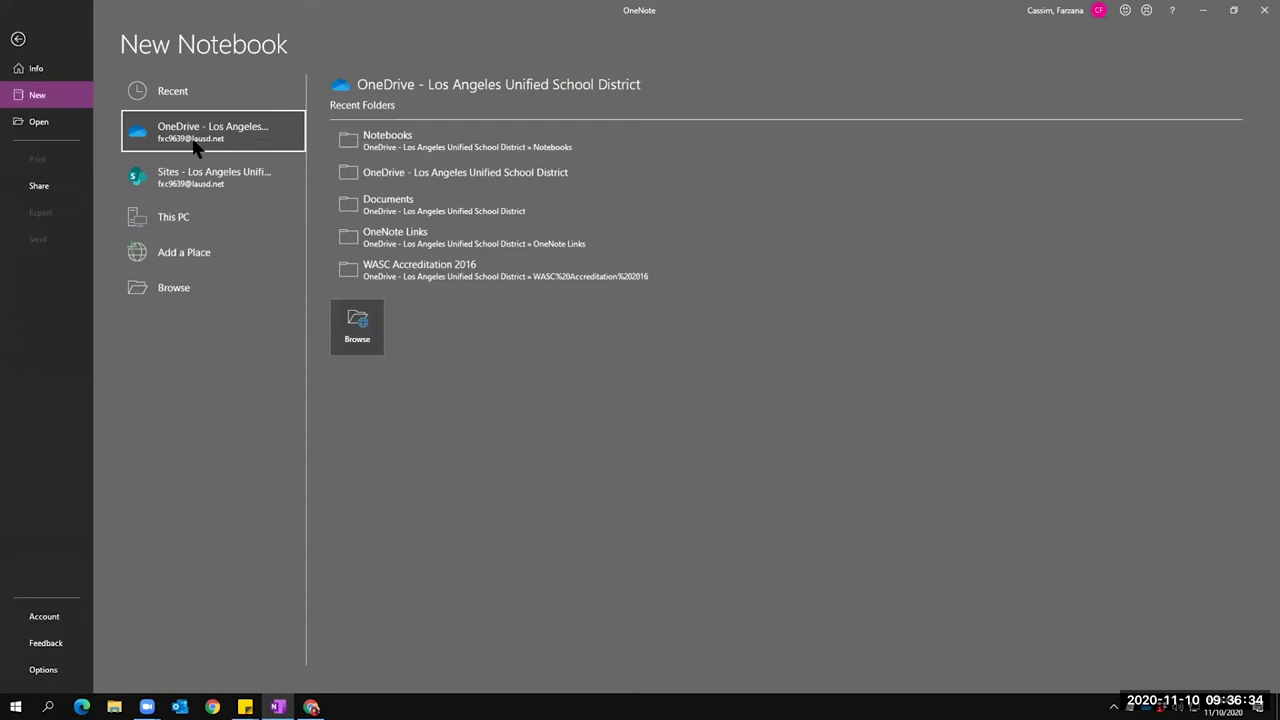
{"action": "left_click", "coordinate": [190, 222]}
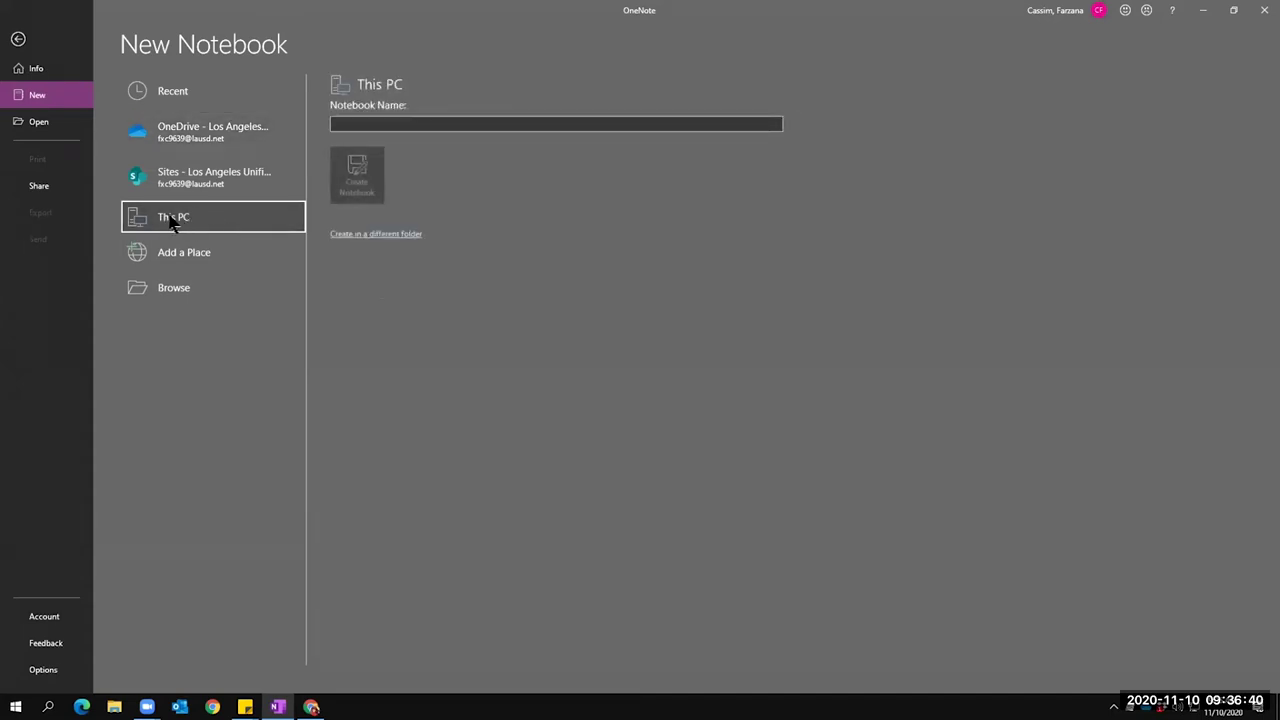
Browse to the Notebooks folder inside Documents on the PC as the new notebook's save location.
{"action": "left_click", "coordinate": [175, 290]}
{"action": "left_click", "coordinate": [356, 160]}
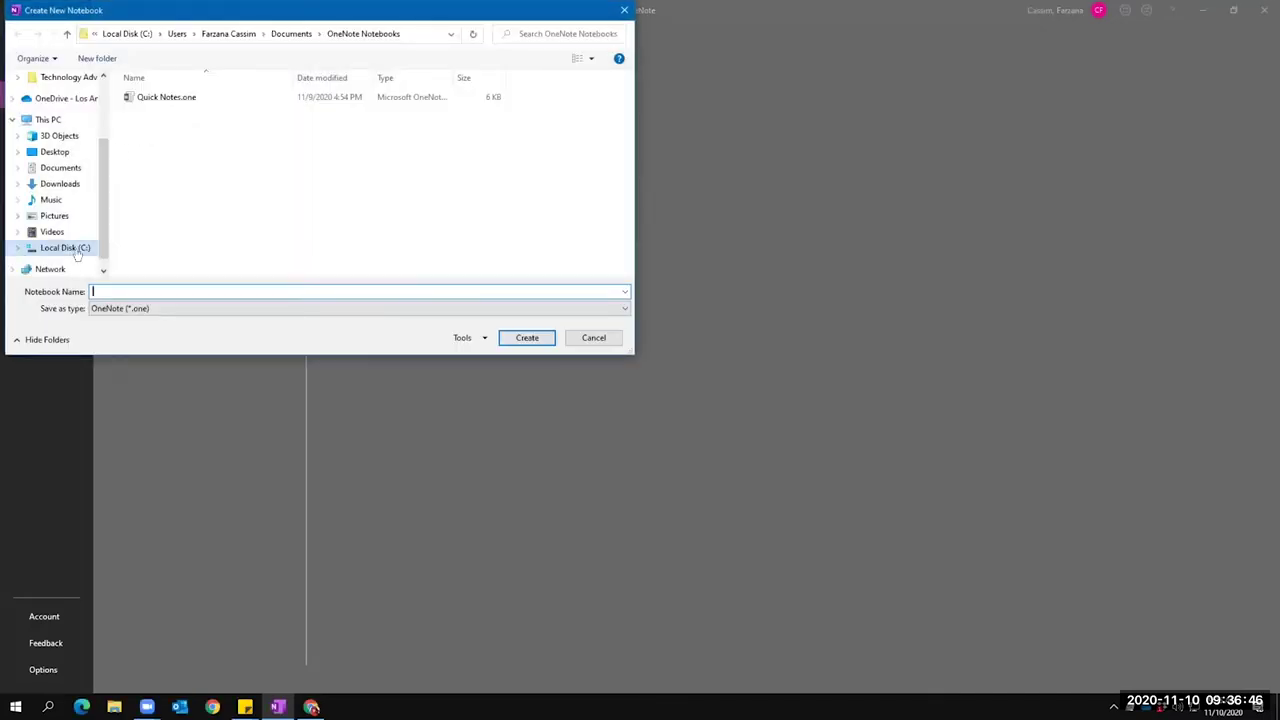
{"action": "left_click", "coordinate": [56, 170]}
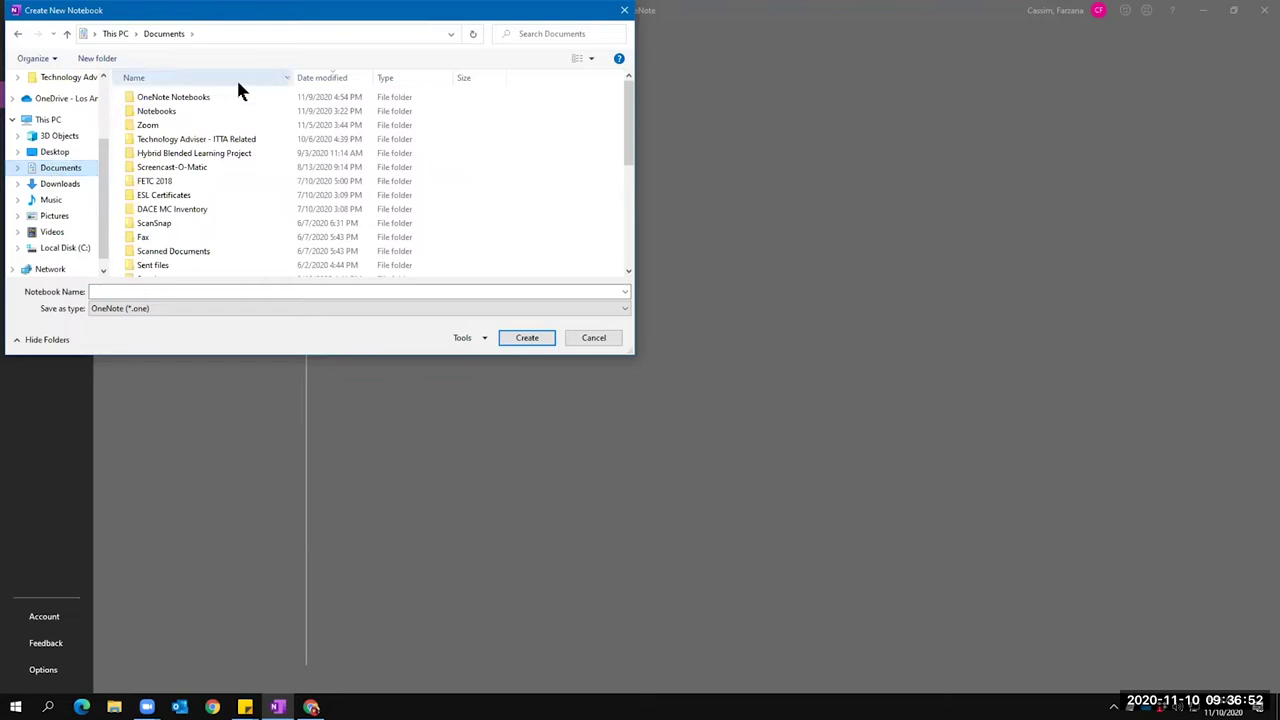
{"action": "left_click", "coordinate": [166, 113]}
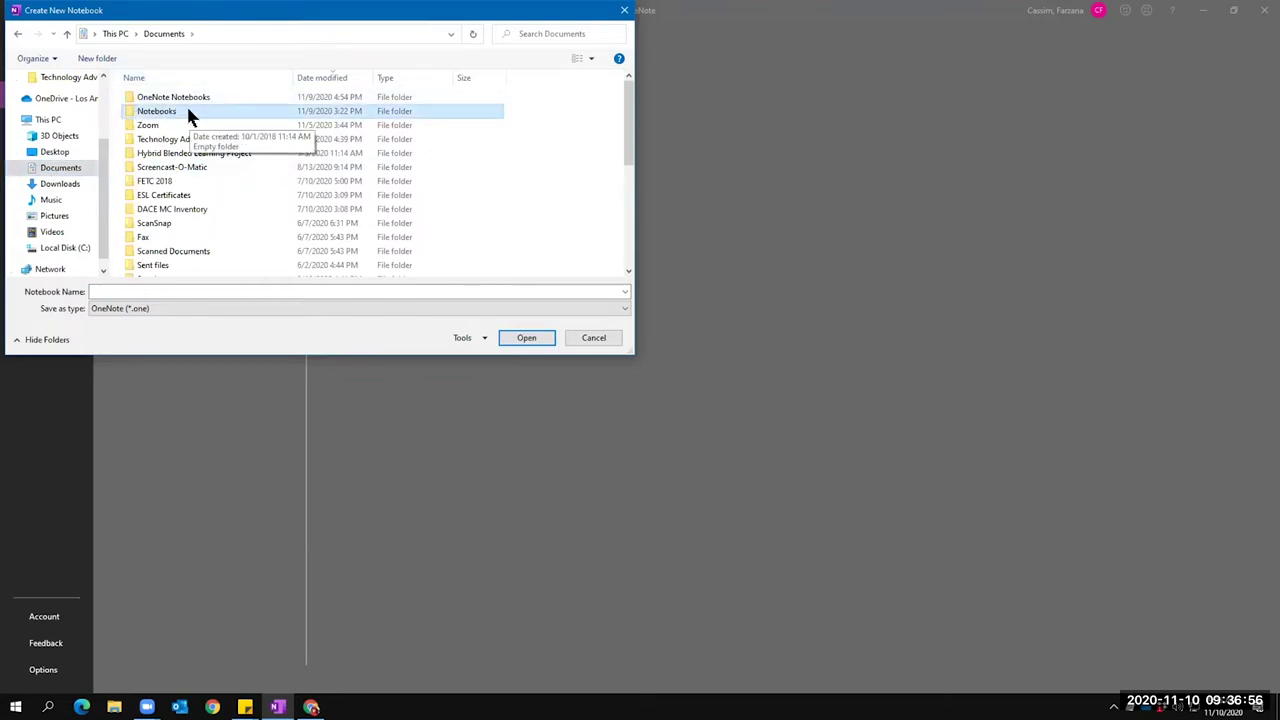
{"action": "double_click", "coordinate": [187, 112]}
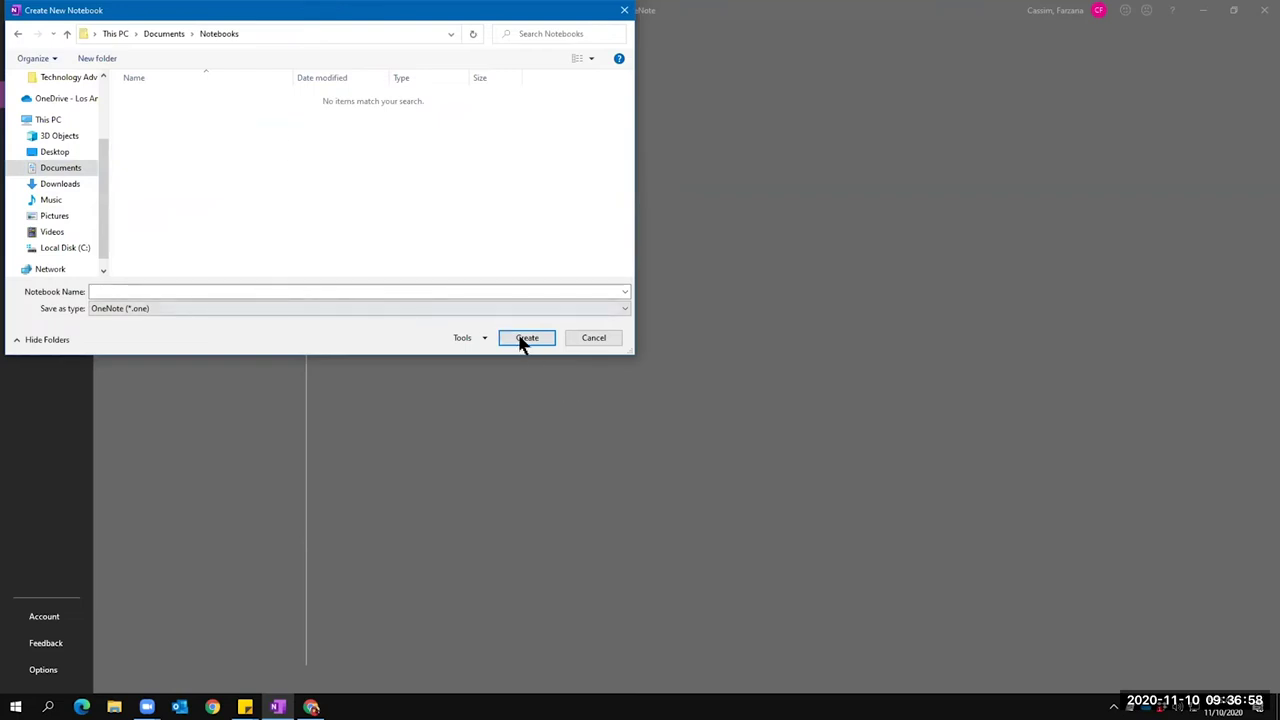
Name the new notebook OTAN Series 3 and create it in the Notebooks folder.
{"action": "left_click", "coordinate": [254, 291]}
{"action": "type", "text": "OTAN"}
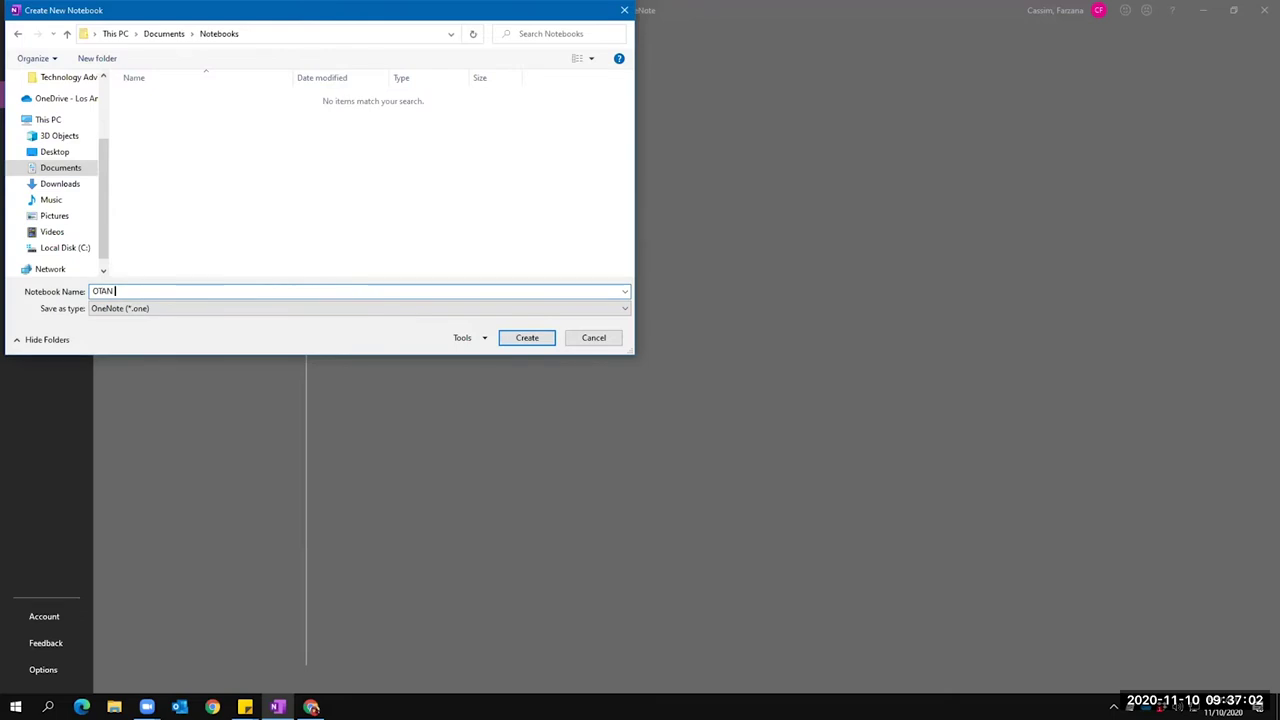
{"action": "type", "text": " Series 3"}
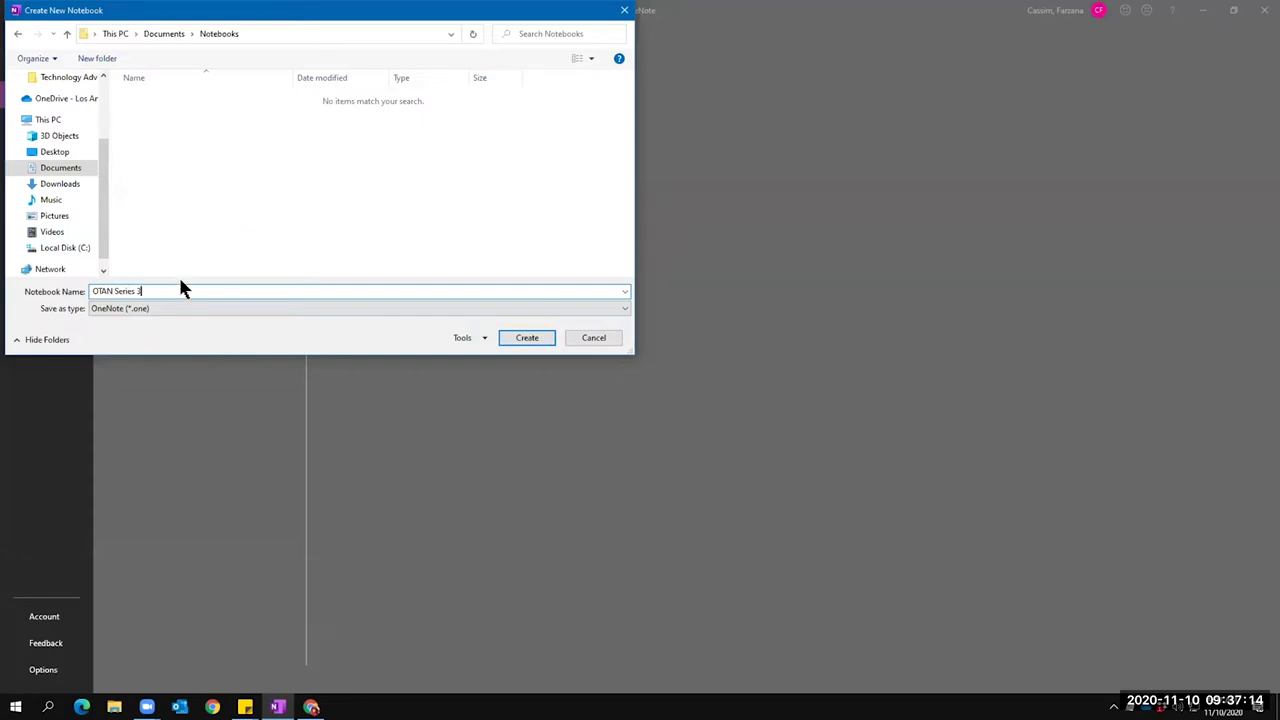
{"action": "left_click", "coordinate": [527, 338]}
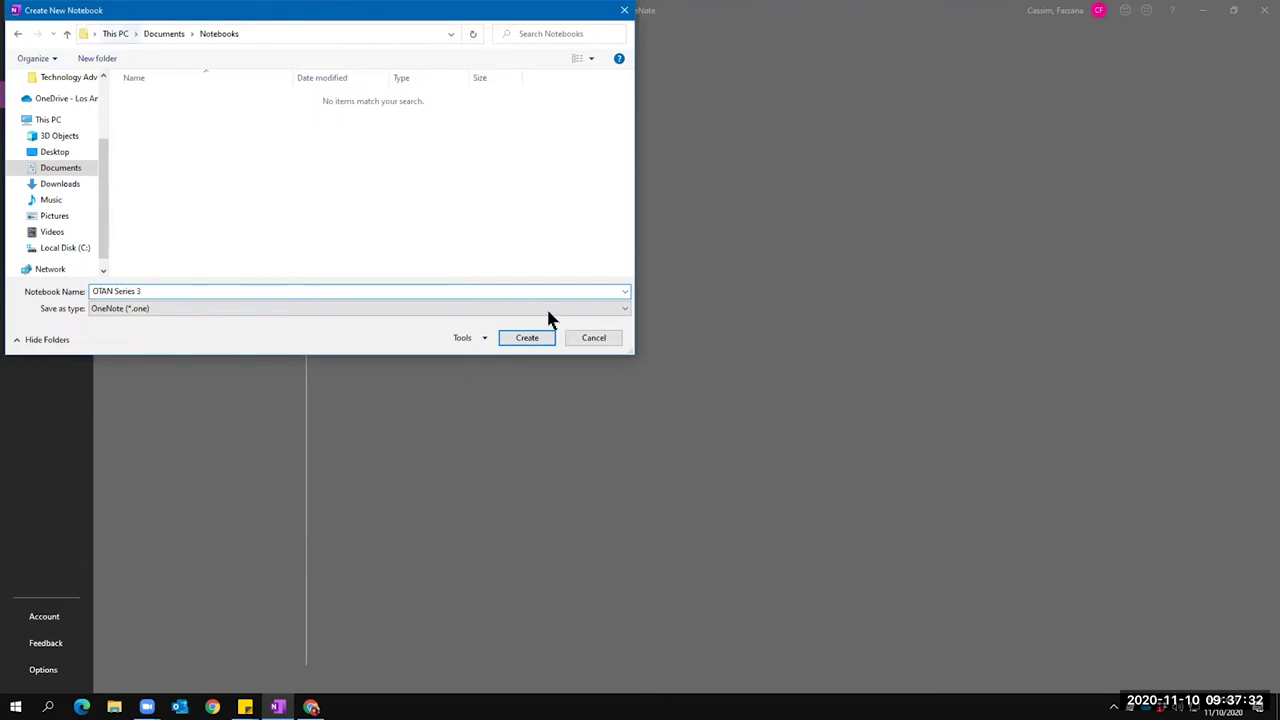
{"action": "left_click", "coordinate": [528, 340]}
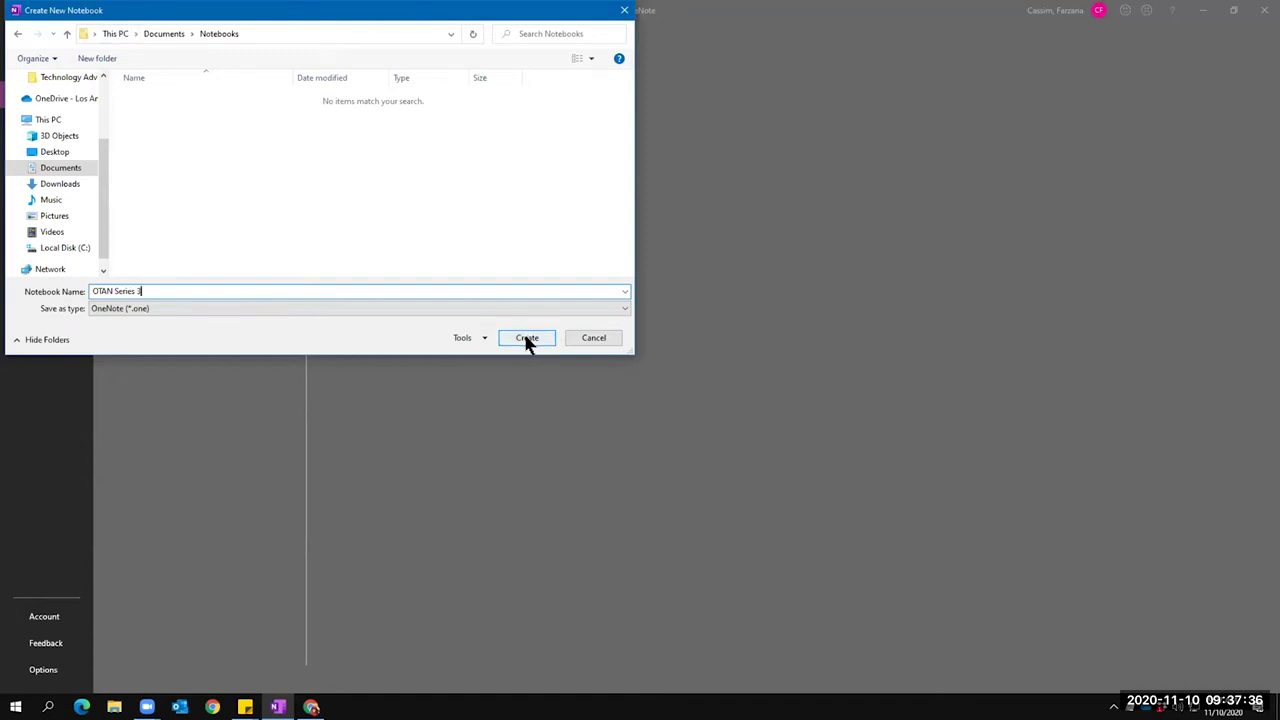
{"action": "left_click", "coordinate": [527, 340]}
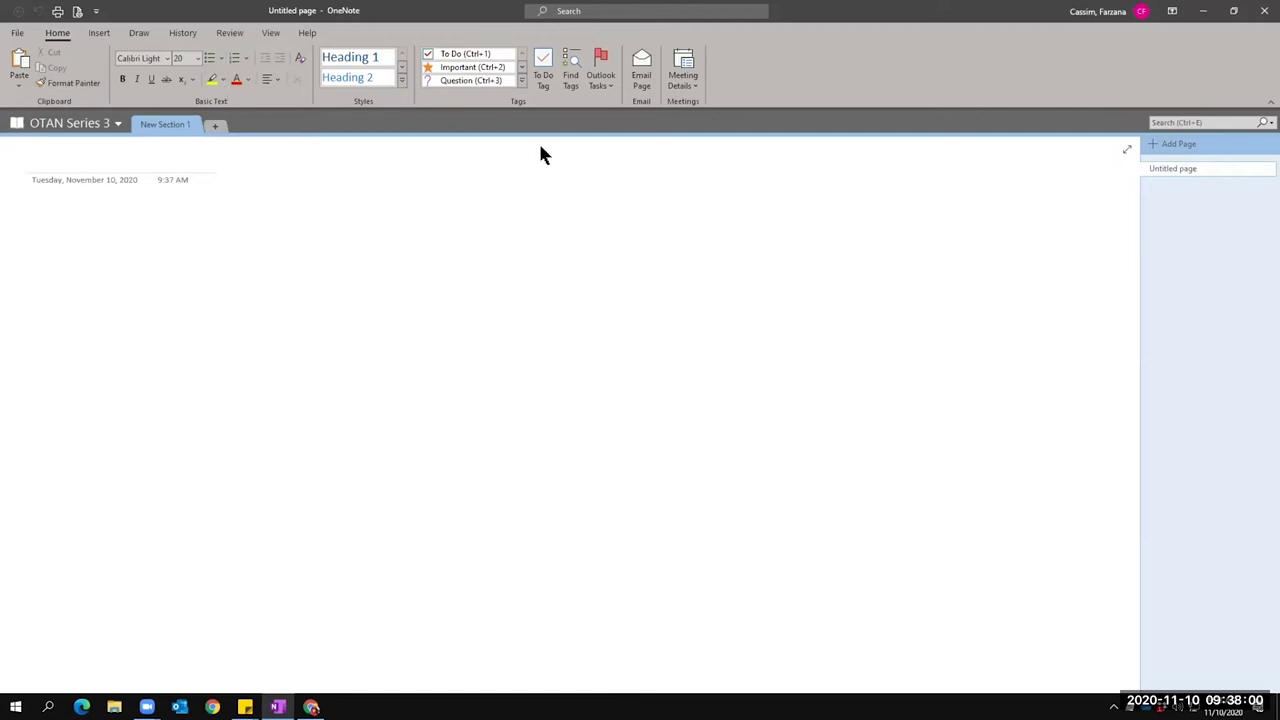
Examine the Insert commands and the page template categories, then close the template list.
{"action": "left_click", "coordinate": [99, 33]}
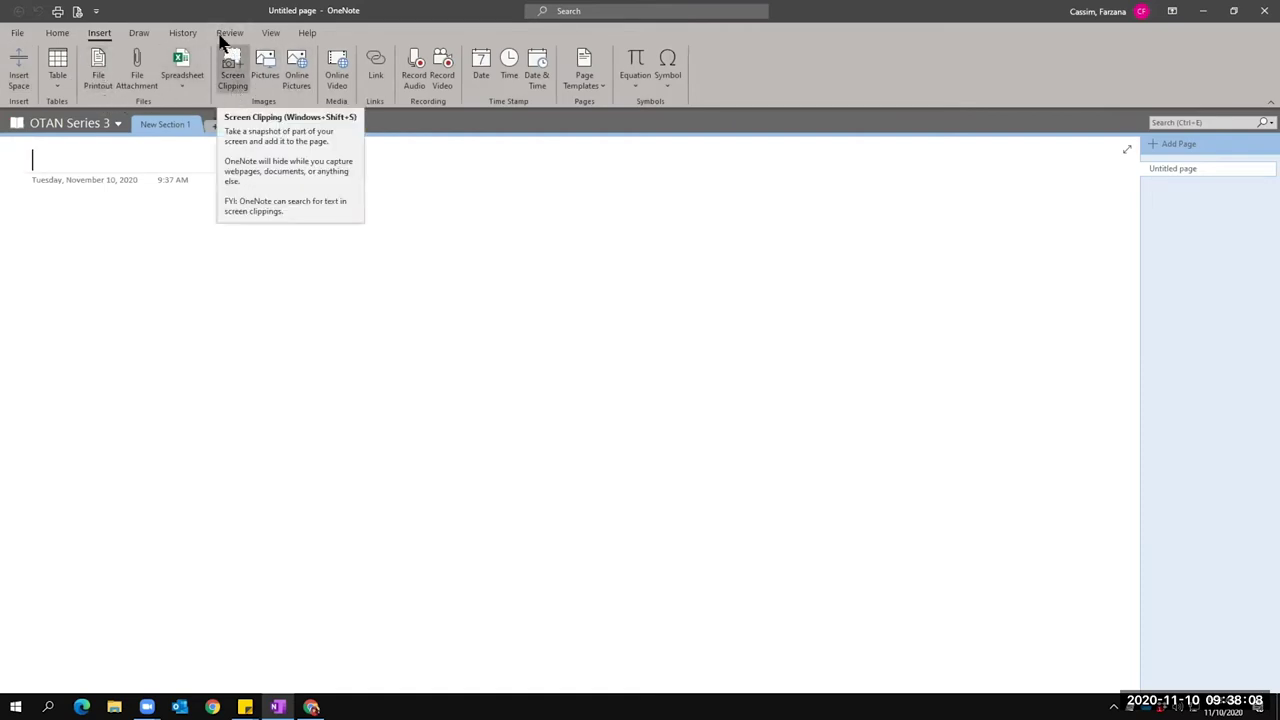
{"action": "left_click", "coordinate": [588, 88]}
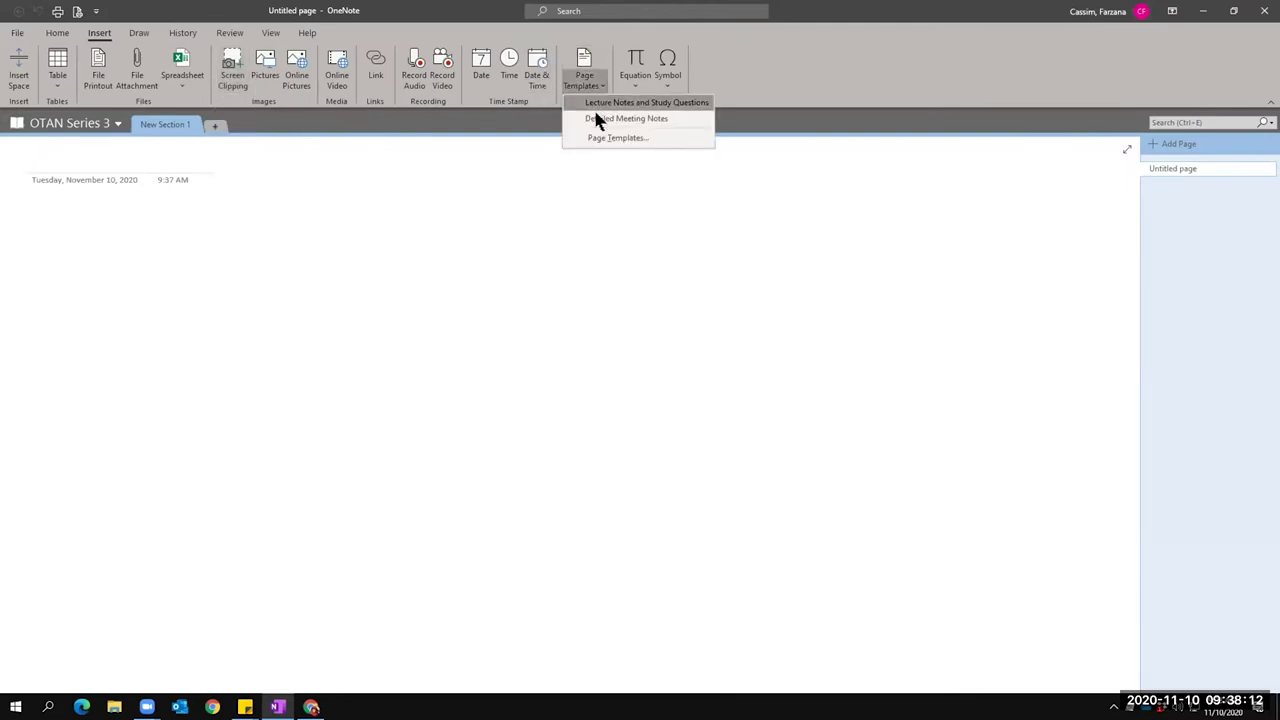
{"action": "left_click", "coordinate": [584, 55]}
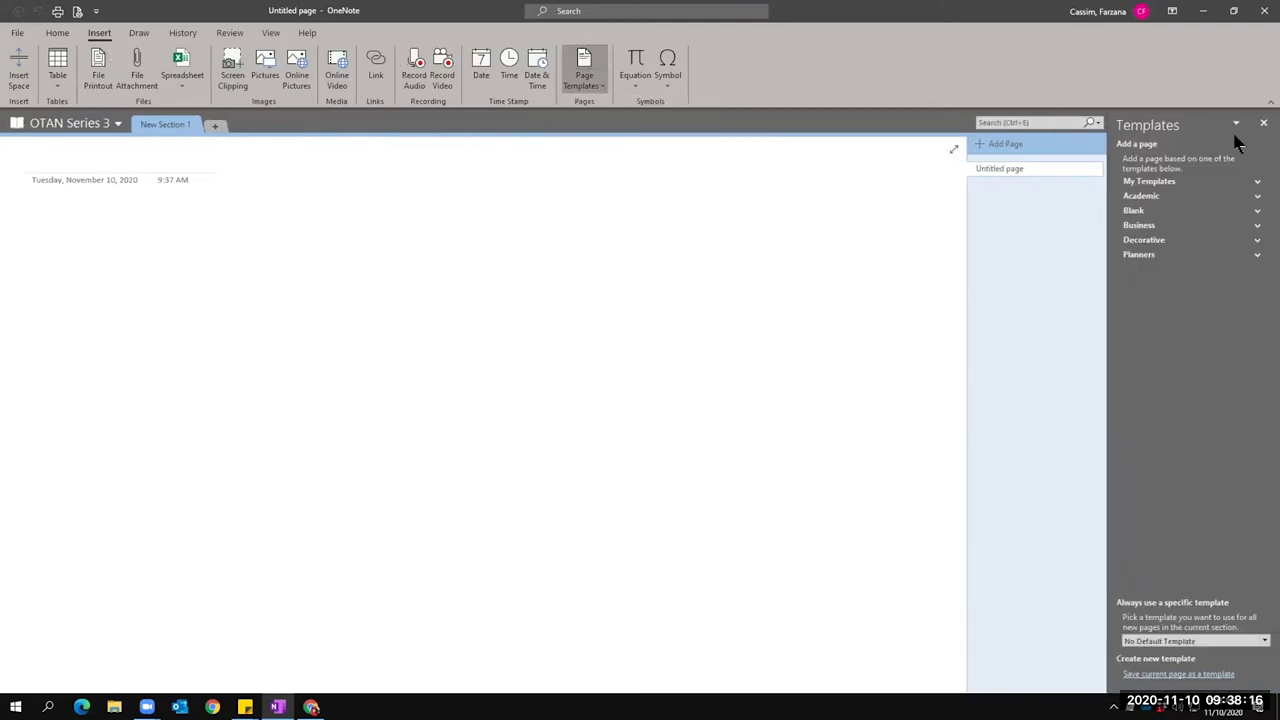
{"action": "left_click", "coordinate": [1263, 122]}
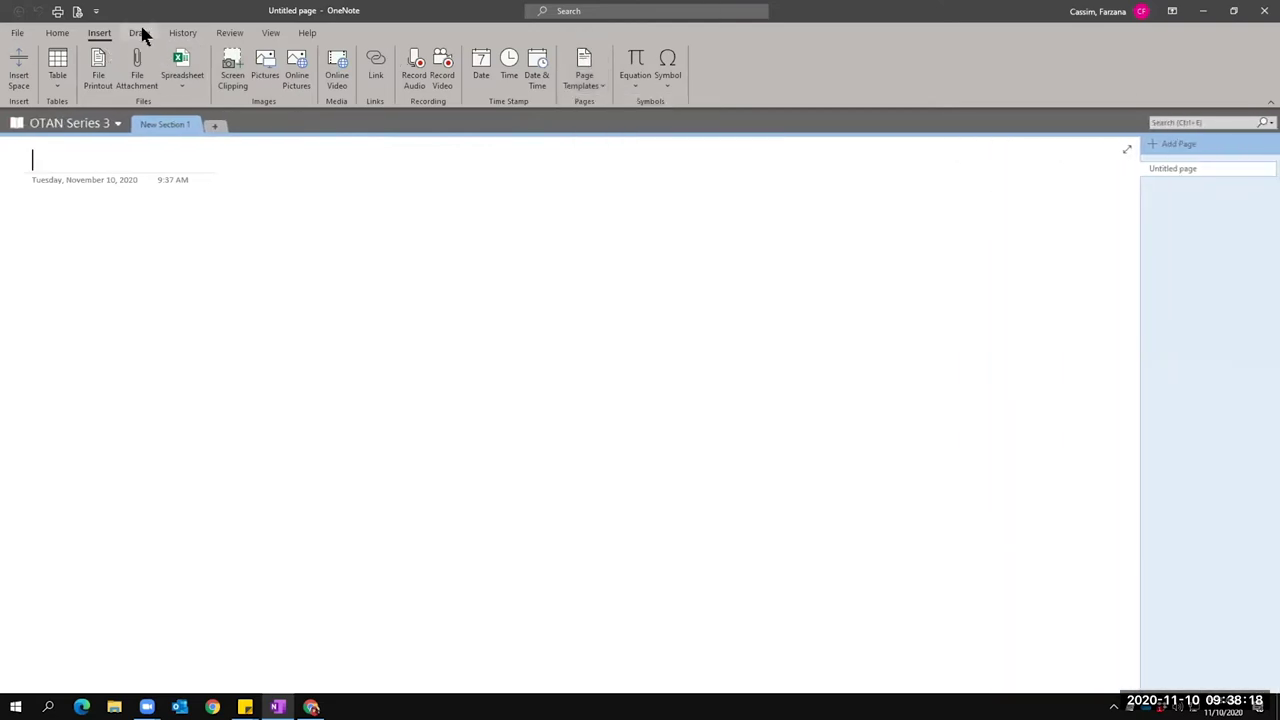
Examine the Draw, History and Review commands of the desktop version.
{"action": "left_click", "coordinate": [140, 33]}
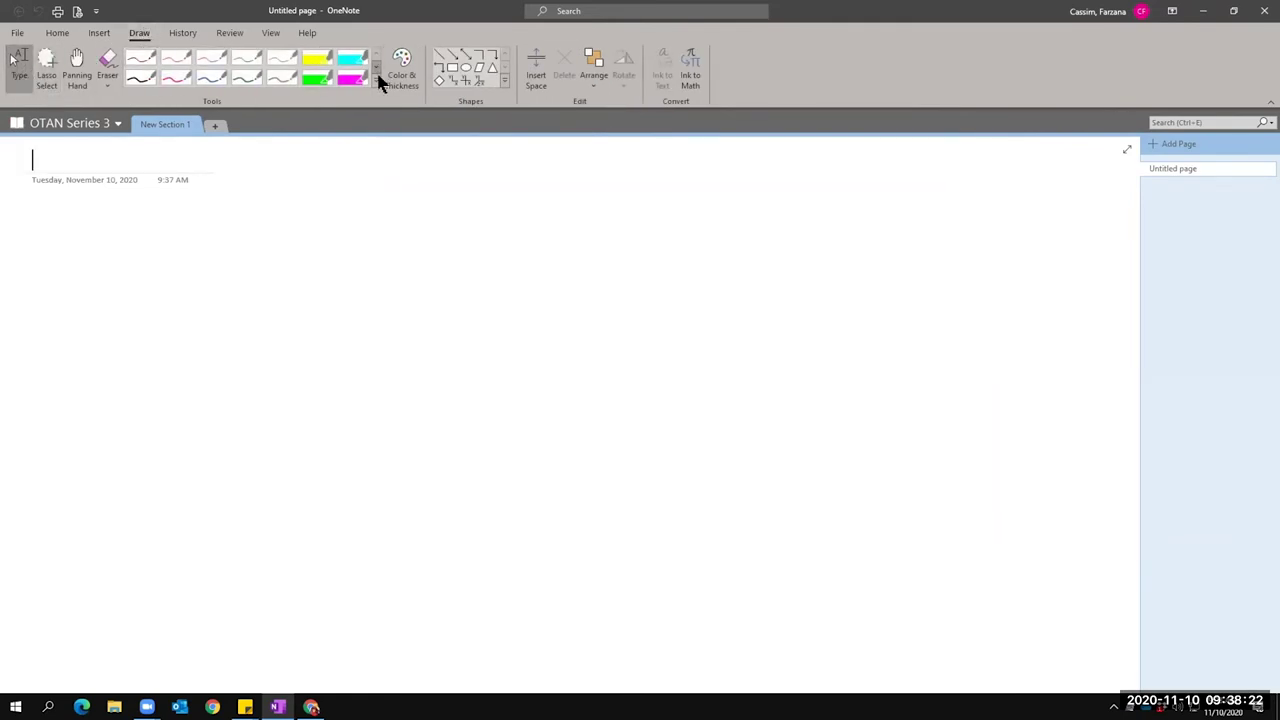
{"action": "left_click", "coordinate": [181, 34]}
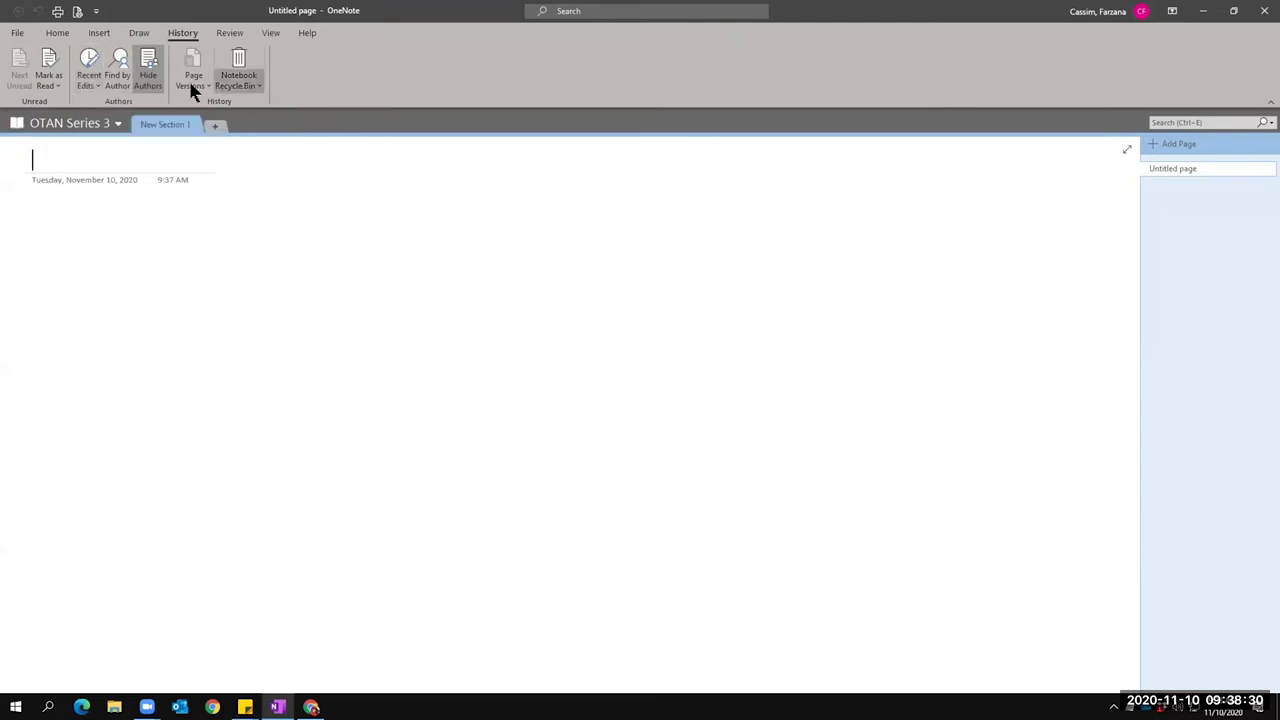
{"action": "left_click", "coordinate": [229, 34]}
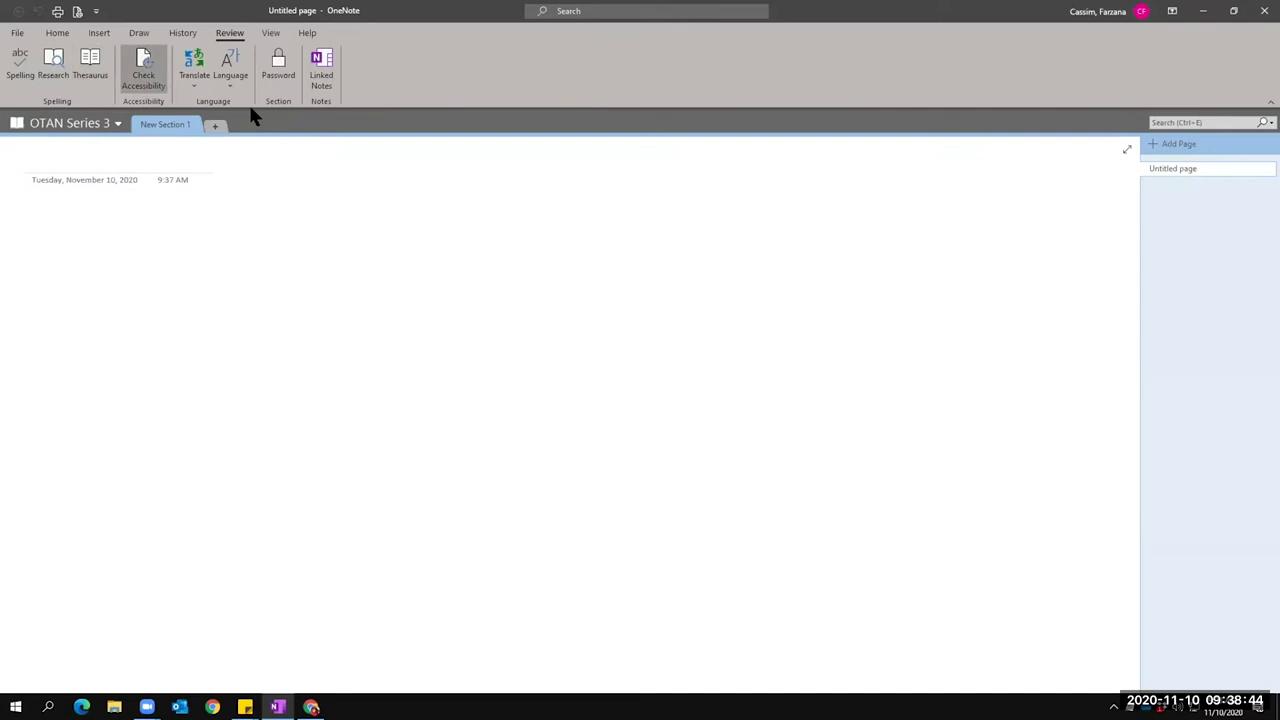
Try several ruled-line styles with different spacing on the untitled page.
{"action": "left_click", "coordinate": [270, 34]}
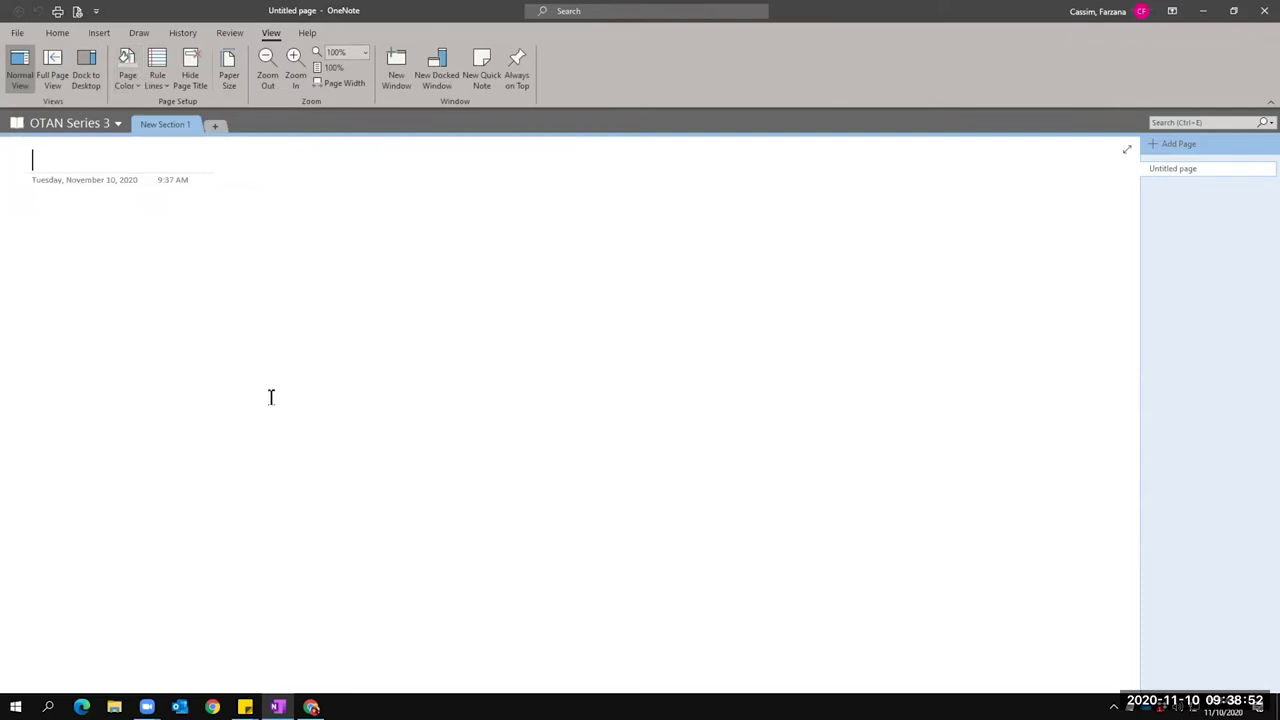
{"action": "left_click", "coordinate": [157, 78]}
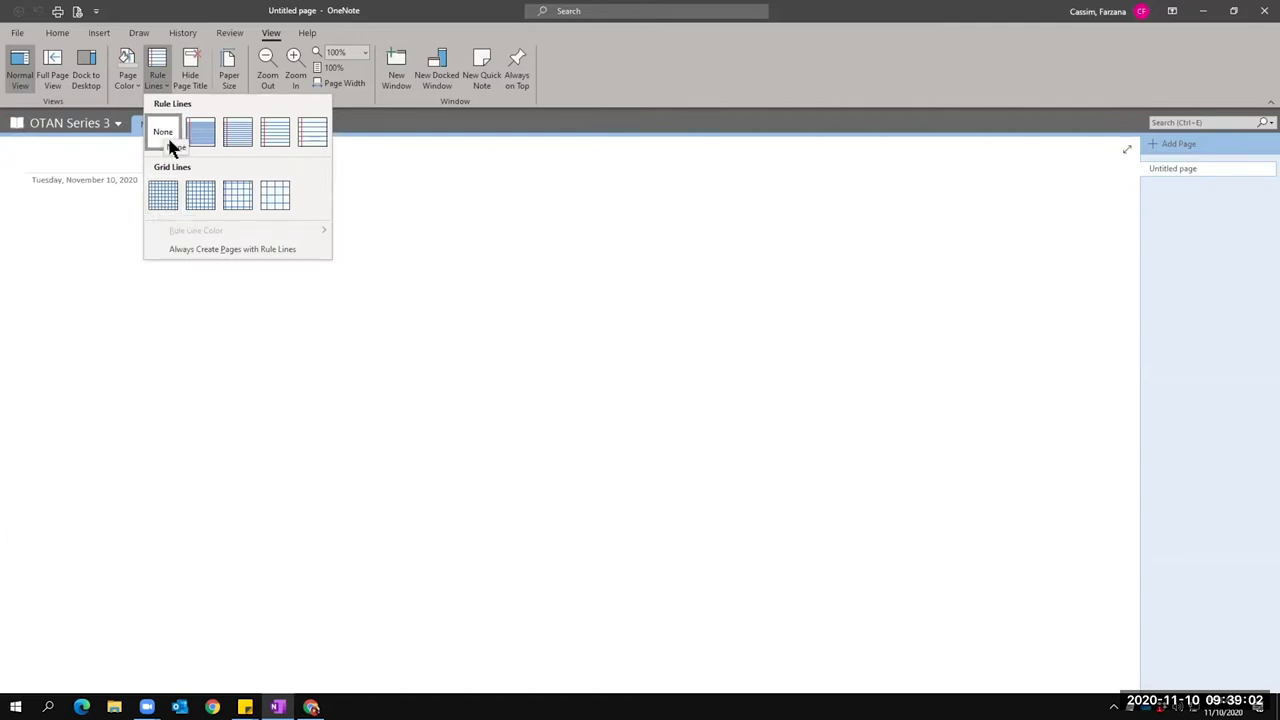
{"action": "left_click", "coordinate": [210, 143]}
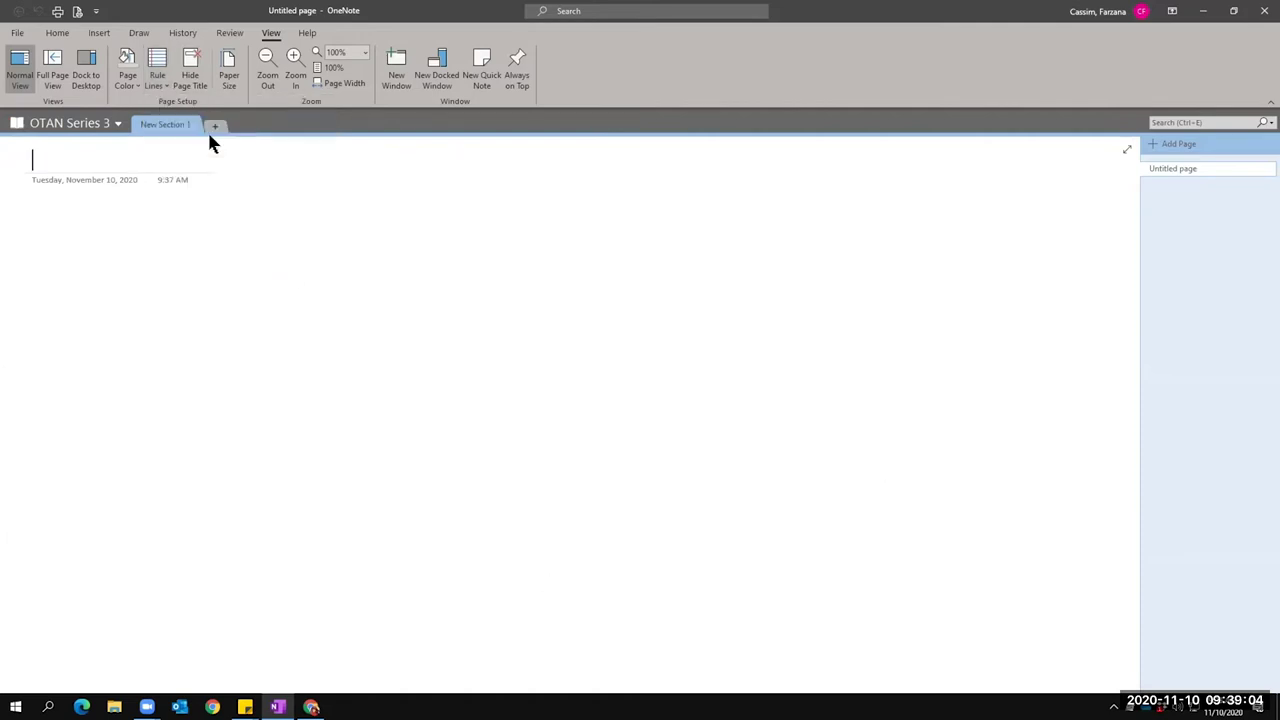
{"action": "left_click", "coordinate": [160, 84]}
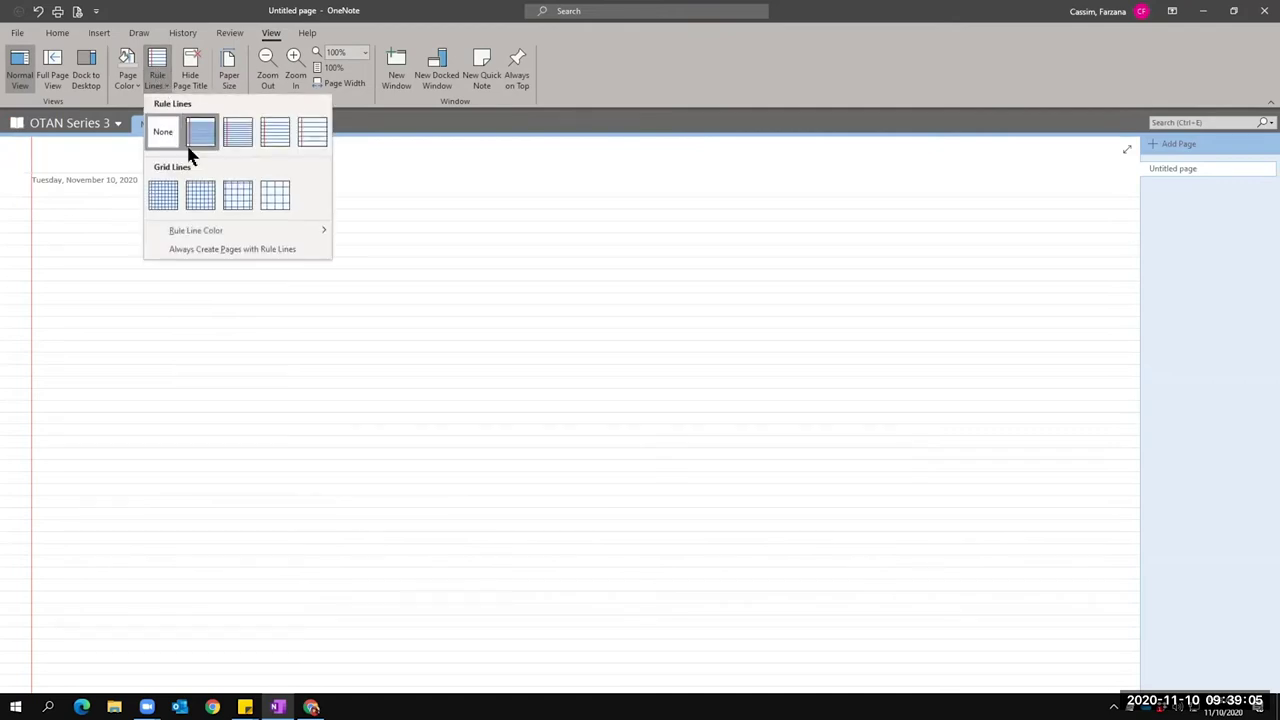
{"action": "left_click", "coordinate": [245, 143]}
{"action": "left_click", "coordinate": [155, 75]}
{"action": "left_click", "coordinate": [158, 72]}
{"action": "left_click", "coordinate": [157, 82]}
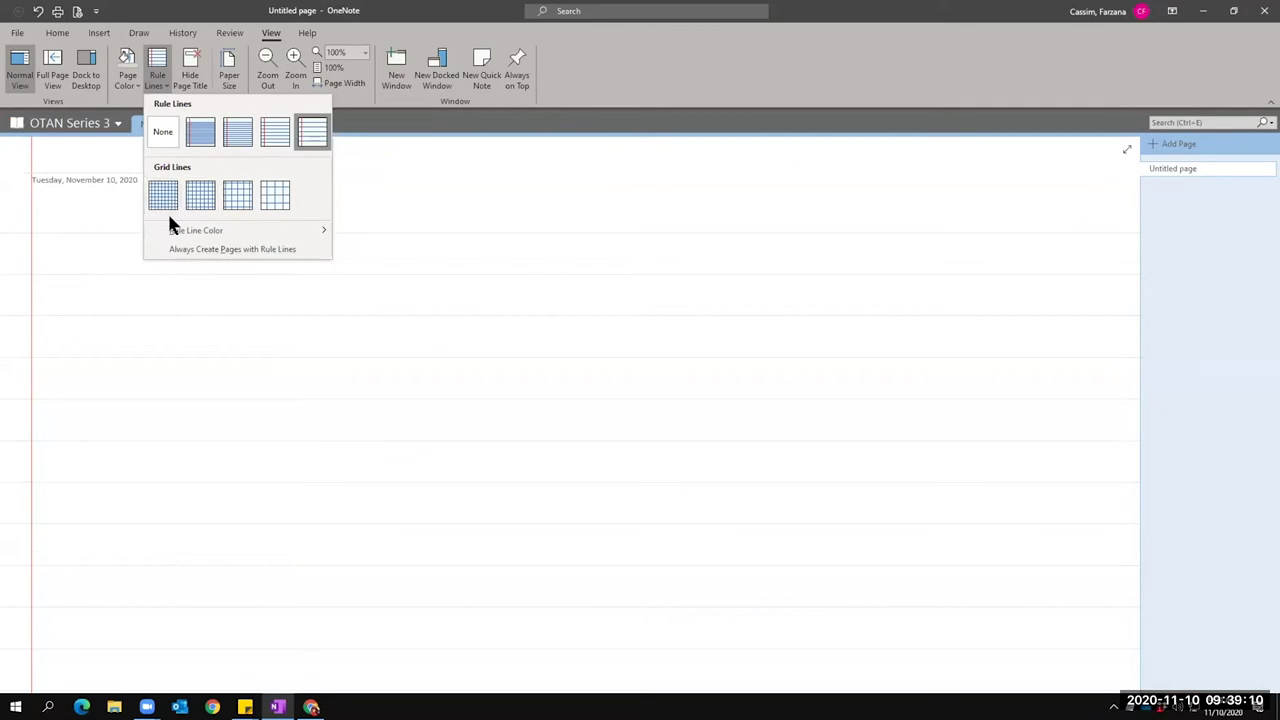
Try grid lines on the untitled page and set its rule lines back to None.
{"action": "left_click", "coordinate": [168, 203]}
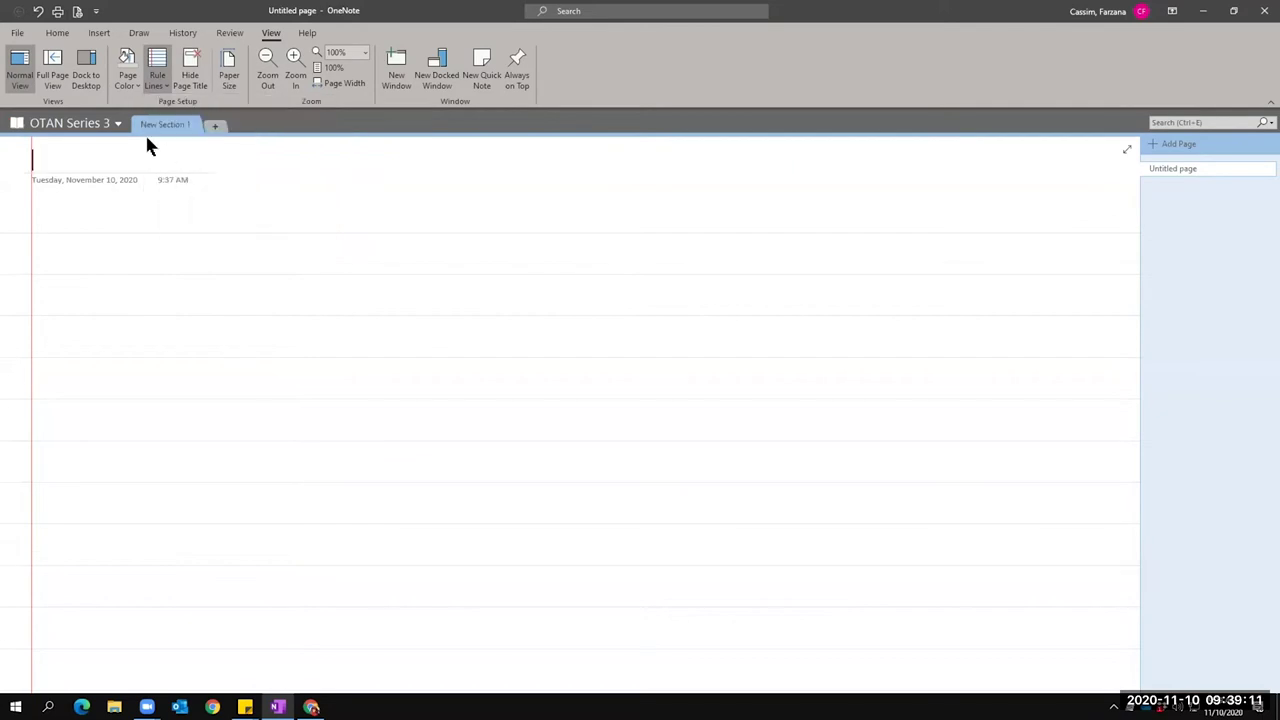
{"action": "left_click", "coordinate": [161, 84]}
{"action": "left_click", "coordinate": [244, 194]}
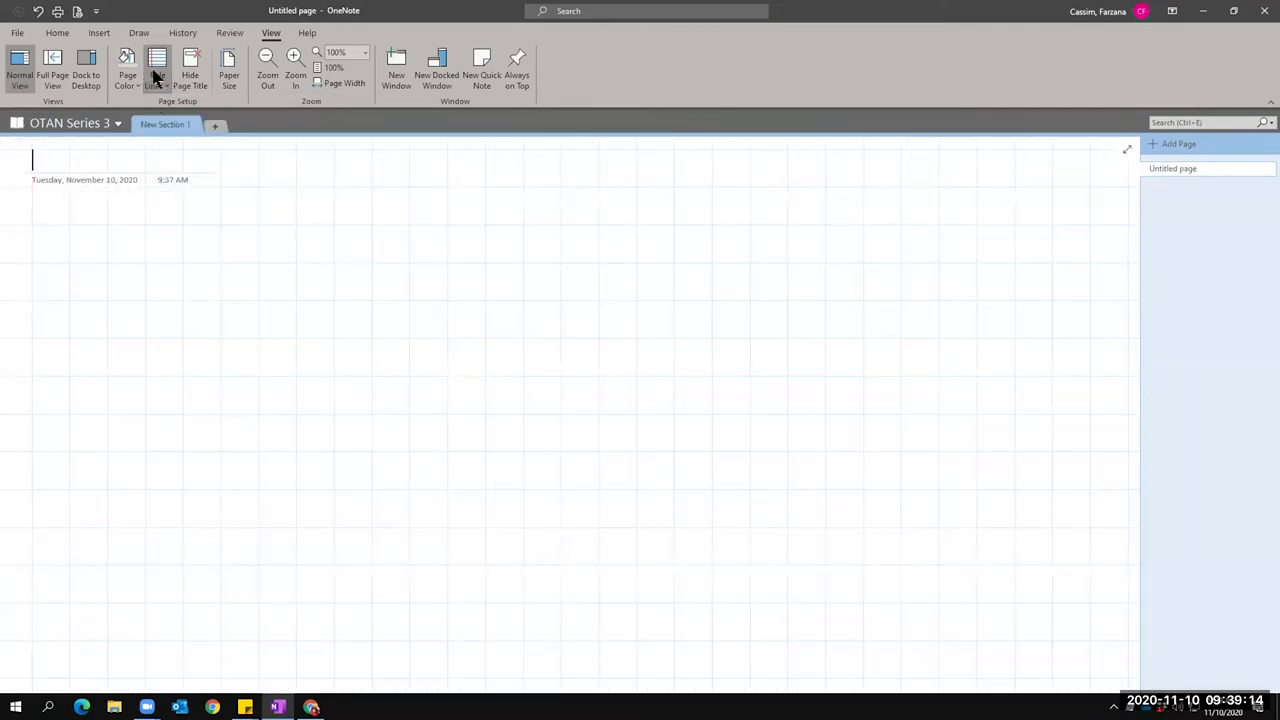
{"action": "left_click", "coordinate": [155, 80]}
{"action": "left_click", "coordinate": [159, 133]}
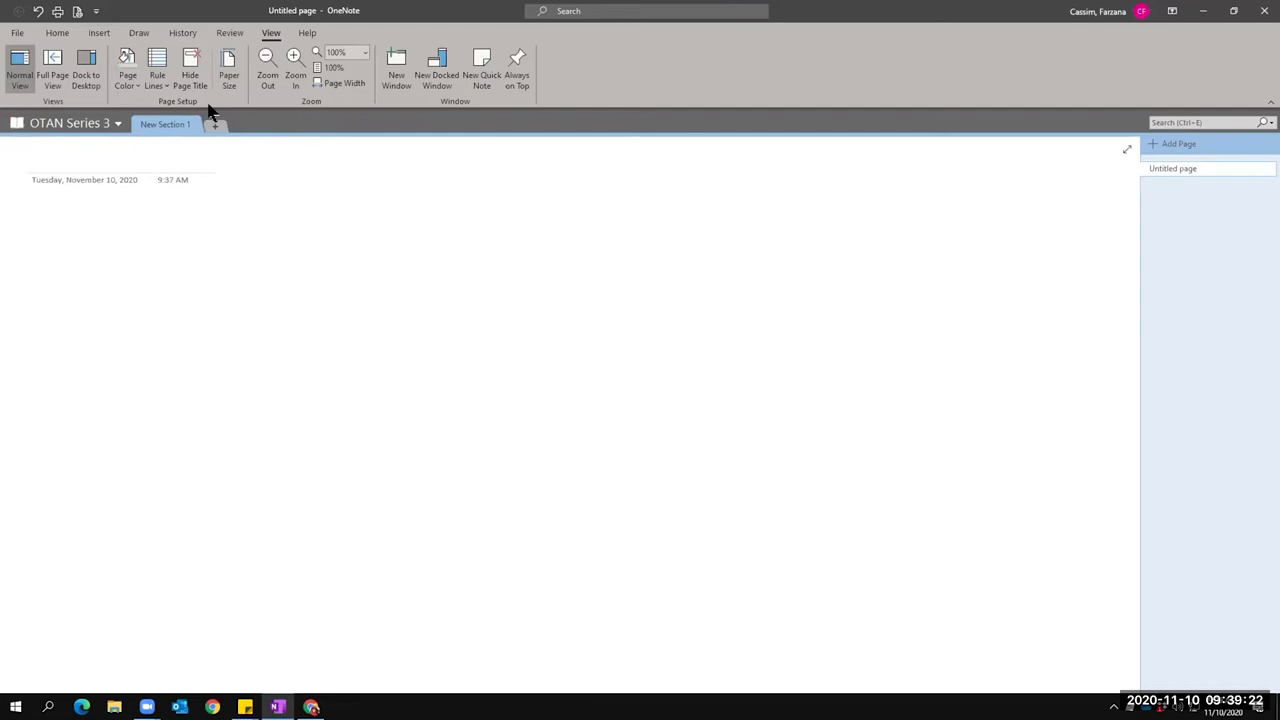
{"action": "left_click", "coordinate": [157, 63]}
{"action": "left_click", "coordinate": [166, 87]}
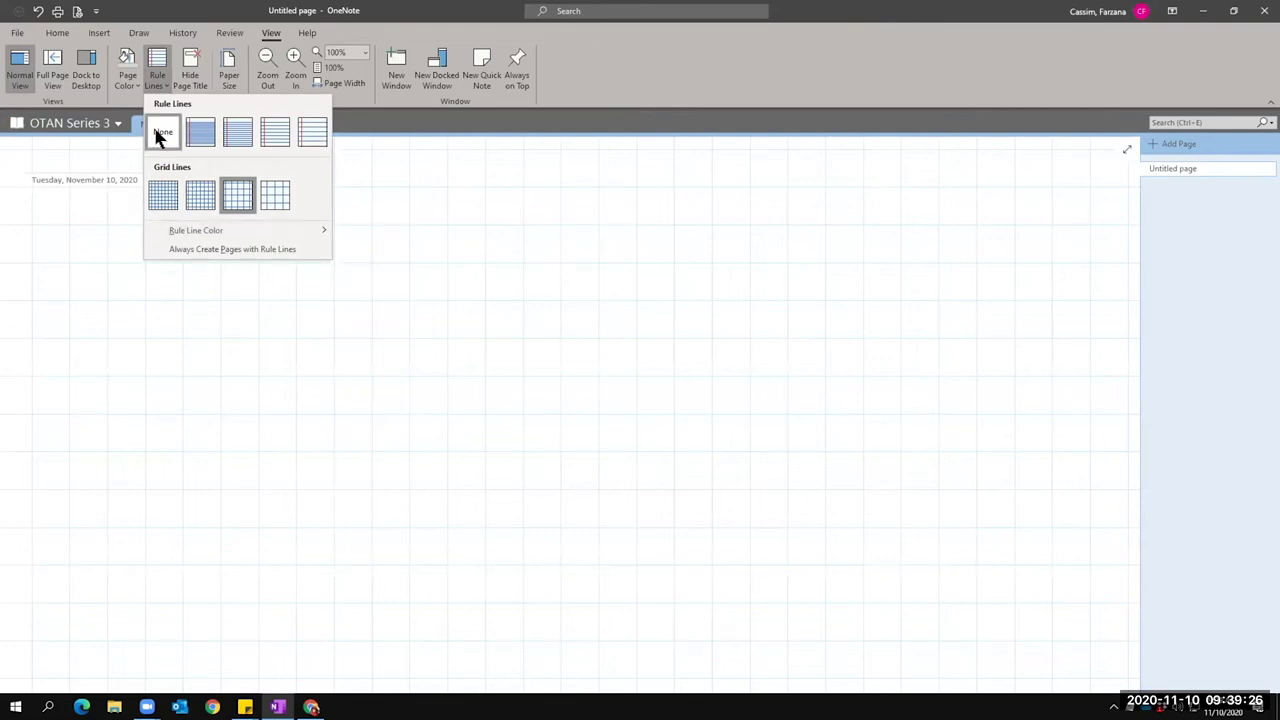
{"action": "left_click", "coordinate": [160, 133]}
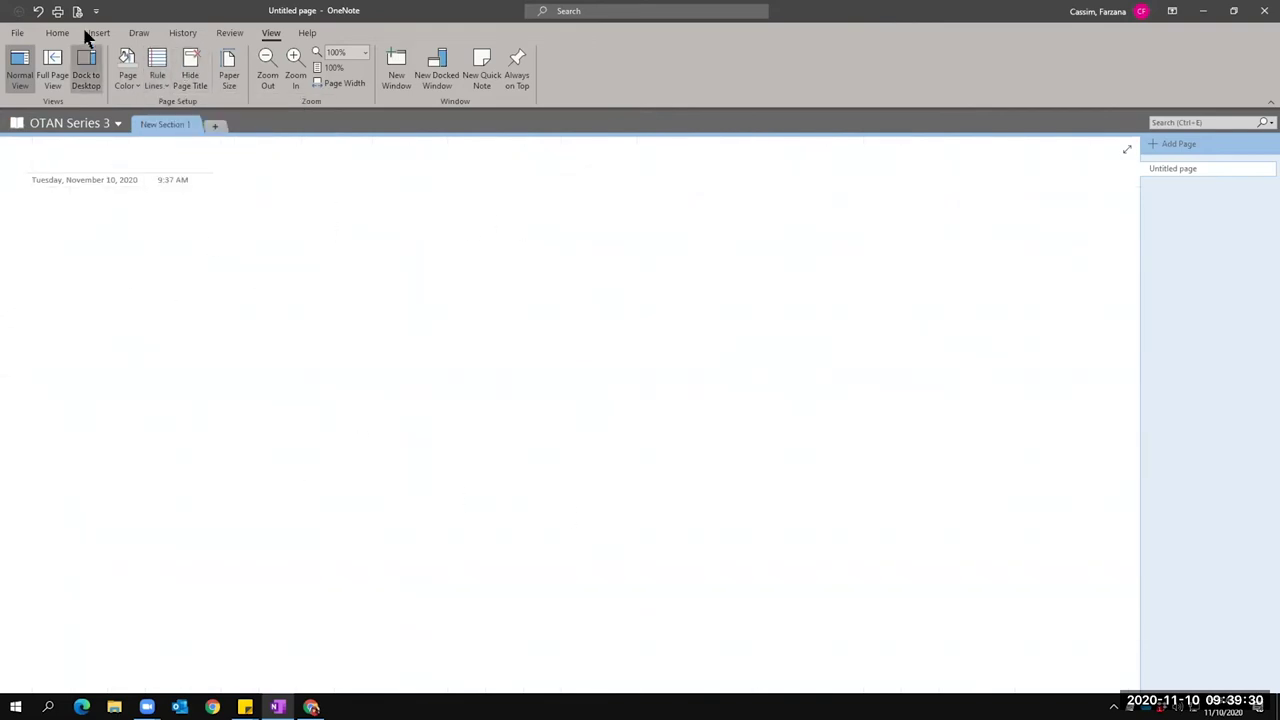
Examine the Help commands and revisit the Draw, History, Review and Home commands.
{"action": "left_click", "coordinate": [307, 33]}
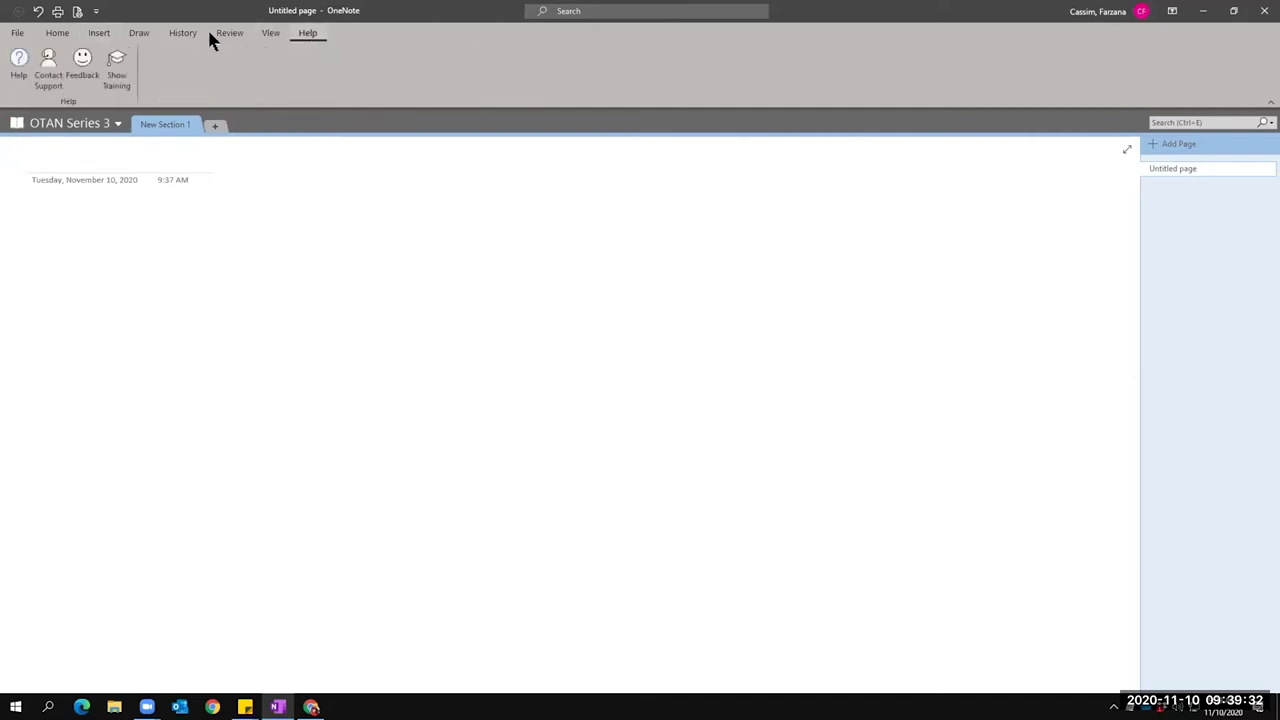
{"action": "left_click", "coordinate": [57, 33]}
{"action": "left_click", "coordinate": [139, 33]}
{"action": "left_click", "coordinate": [183, 33]}
{"action": "left_click", "coordinate": [224, 34]}
{"action": "left_click", "coordinate": [57, 34]}
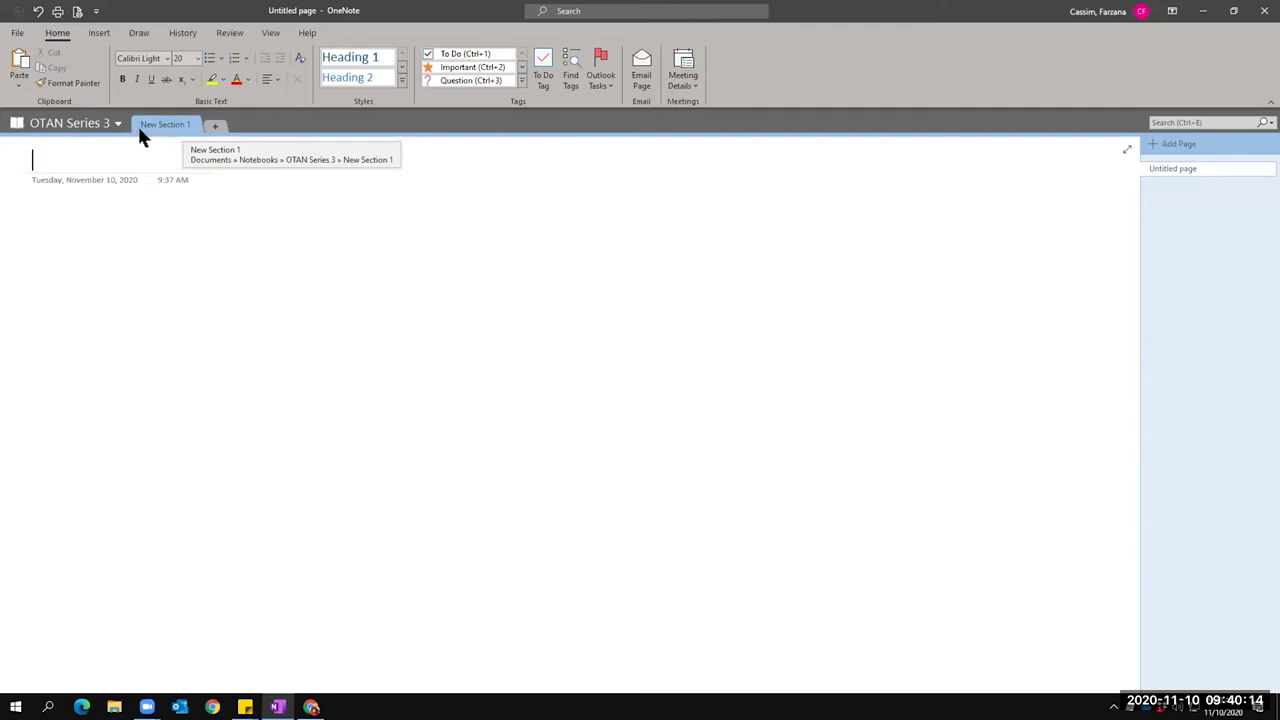
Add two new sections to the OTAN Series 3 notebook and switch among all three.
{"action": "left_click", "coordinate": [218, 130]}
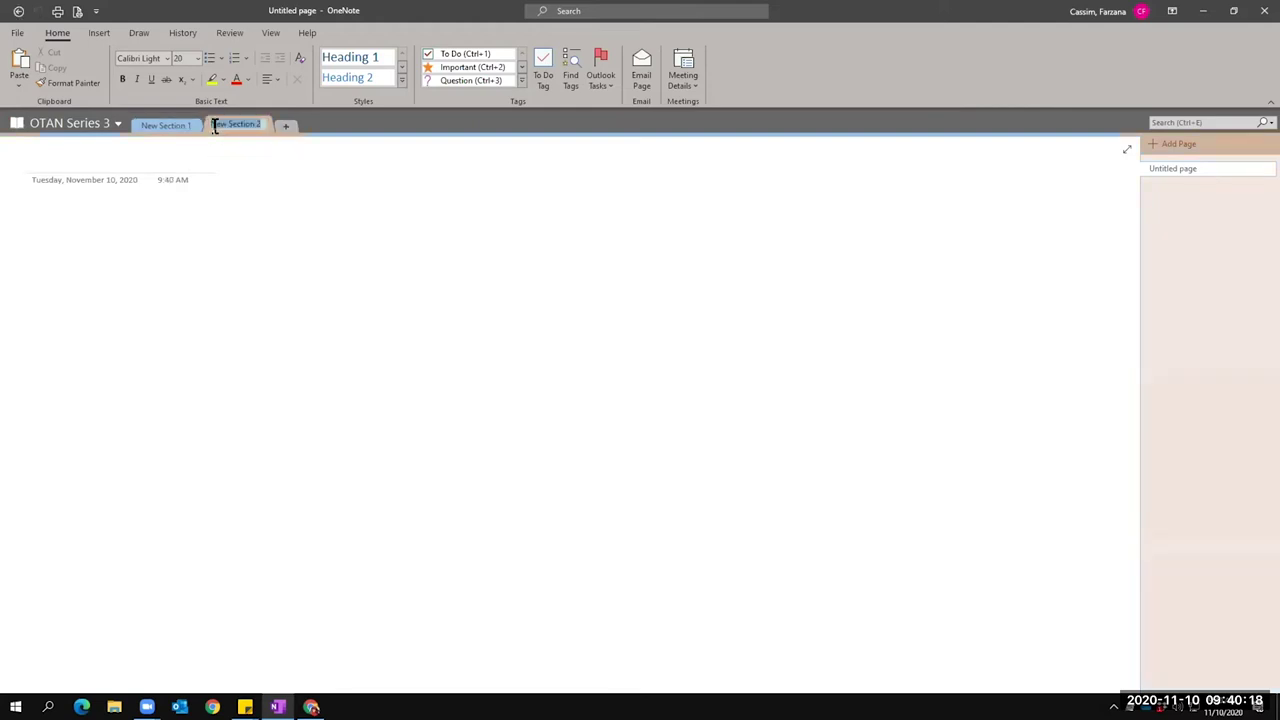
{"action": "left_click", "coordinate": [285, 131]}
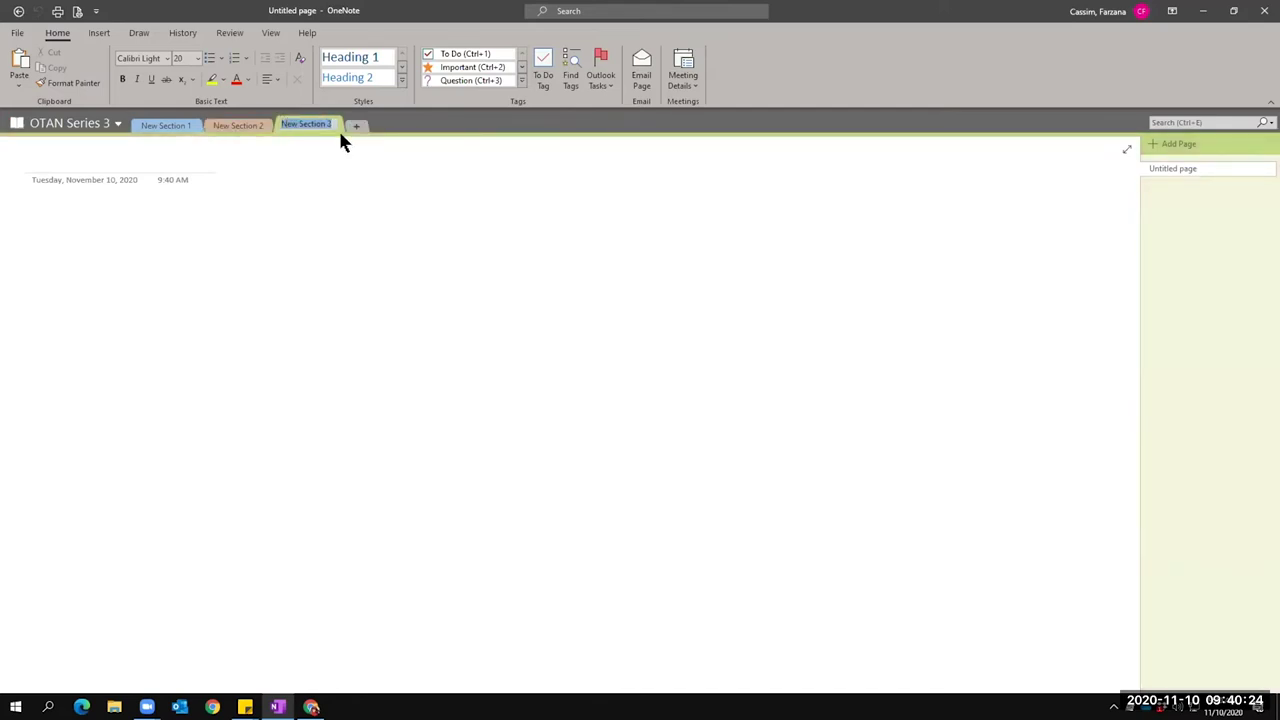
{"action": "left_click", "coordinate": [165, 128]}
{"action": "left_click", "coordinate": [217, 129]}
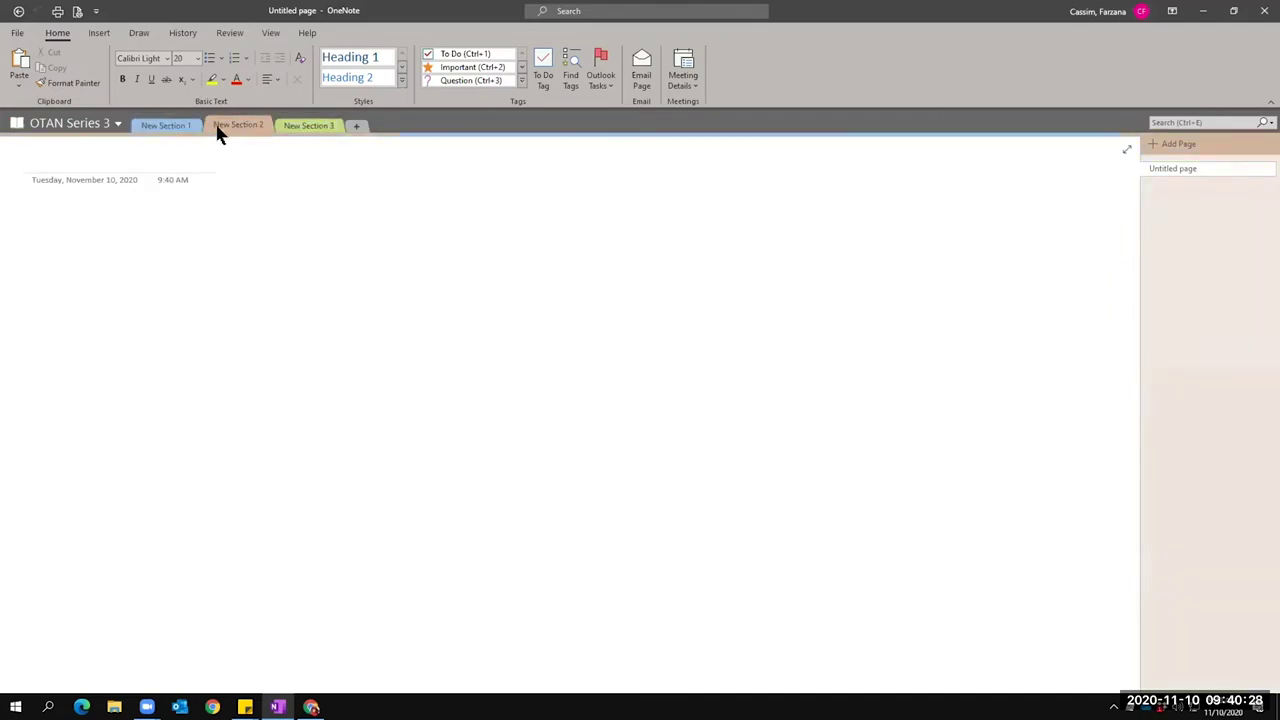
{"action": "left_click", "coordinate": [171, 128]}
{"action": "left_click", "coordinate": [314, 128]}
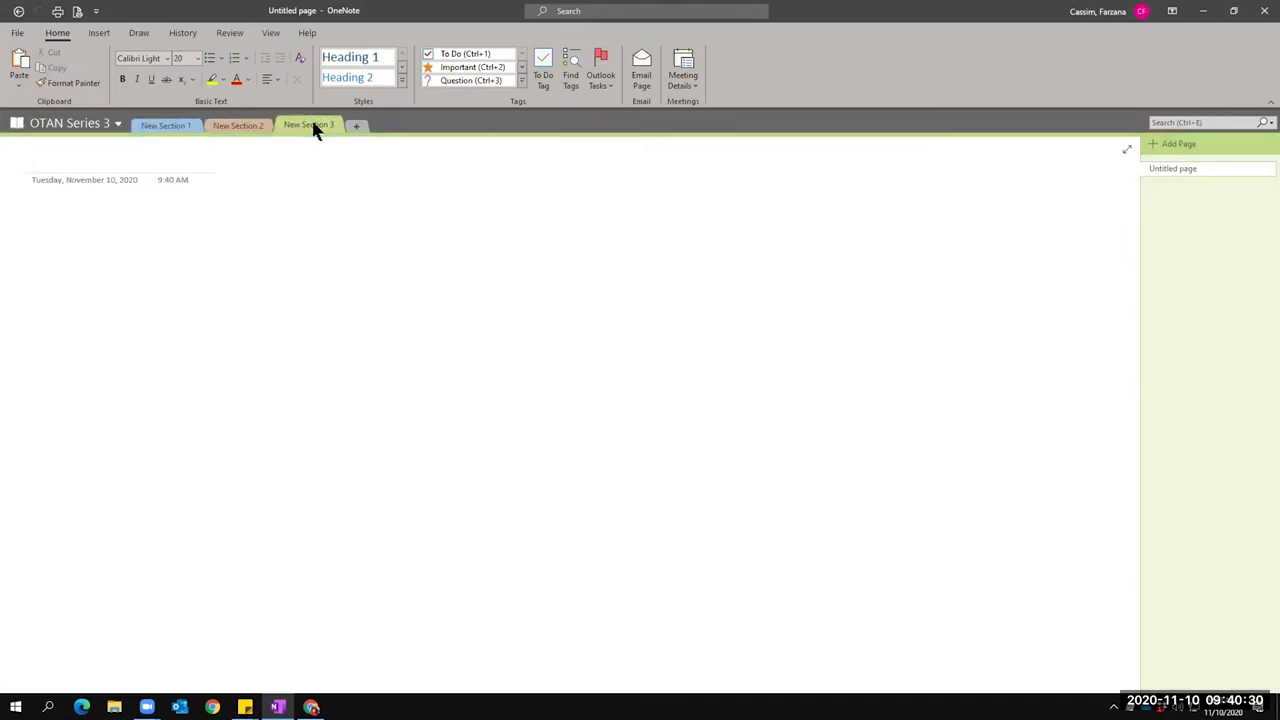
Switch between the three sections to compare their colors and page lists.
{"action": "left_click", "coordinate": [155, 128]}
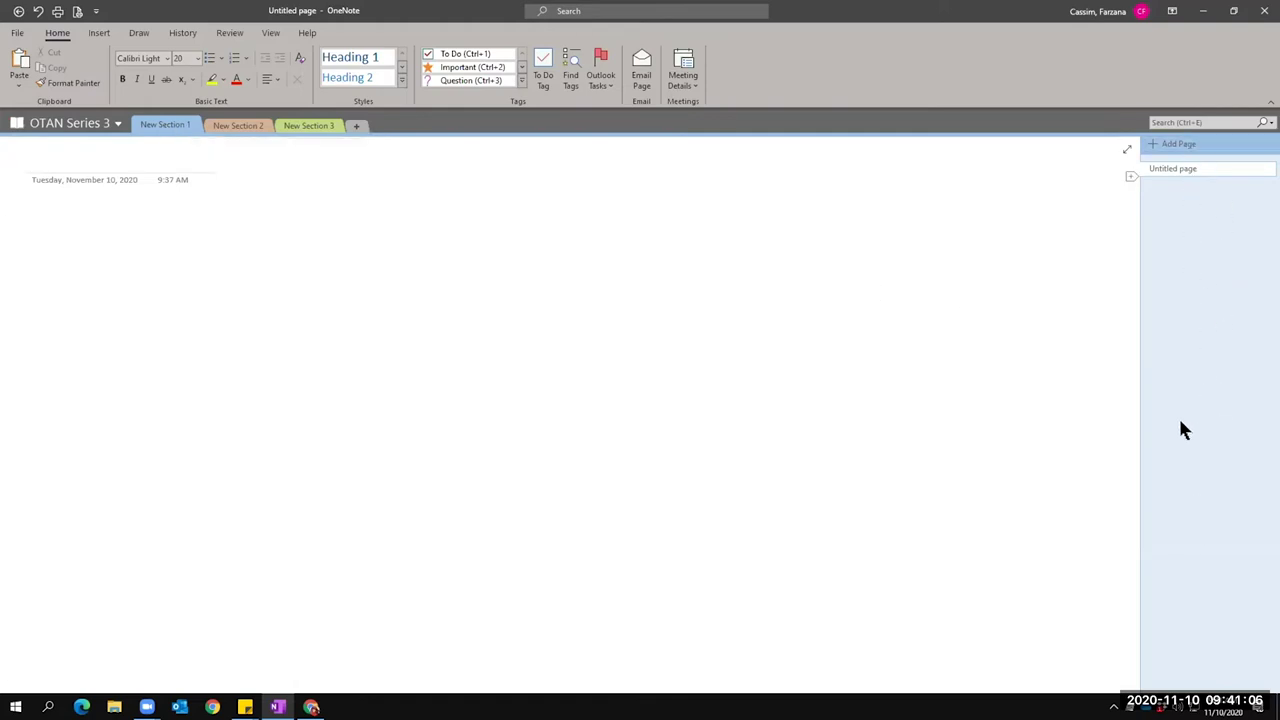
{"action": "left_click", "coordinate": [313, 125]}
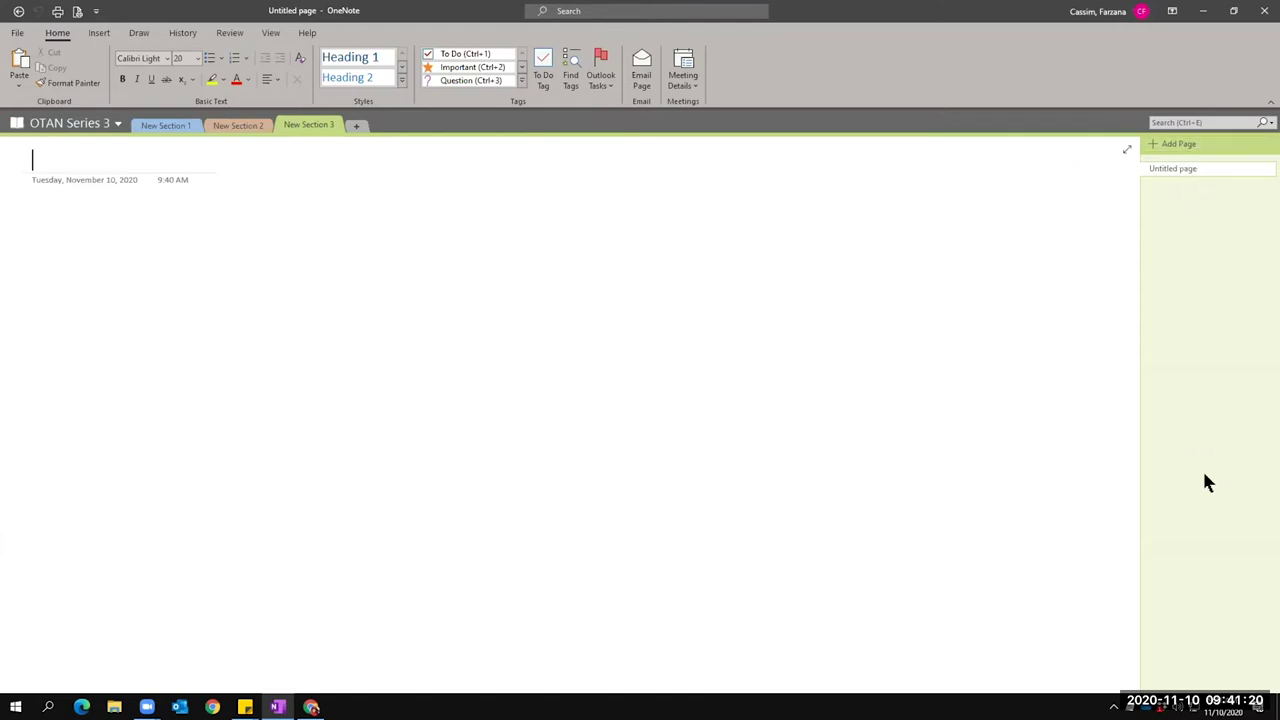
{"action": "left_click", "coordinate": [162, 126]}
{"action": "left_click", "coordinate": [238, 126]}
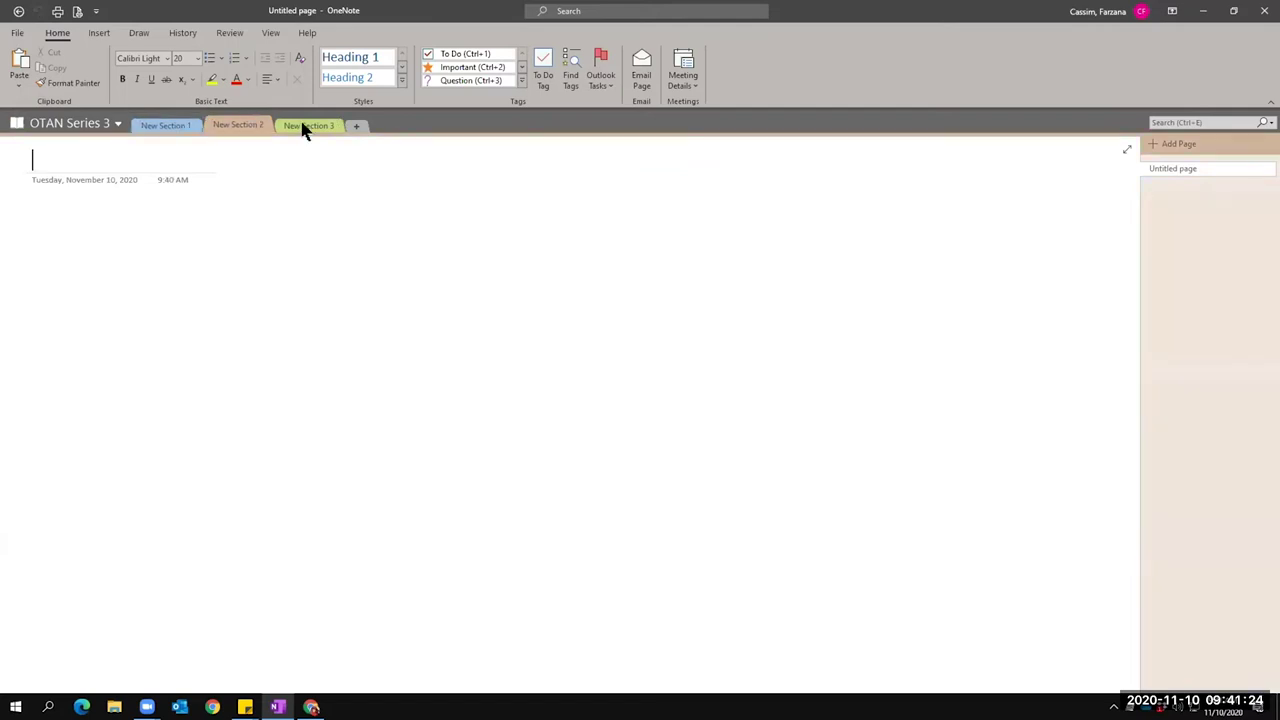
{"action": "left_click", "coordinate": [306, 128]}
Rename the first section of the notebook as Chemistry.
{"action": "left_click", "coordinate": [157, 128]}
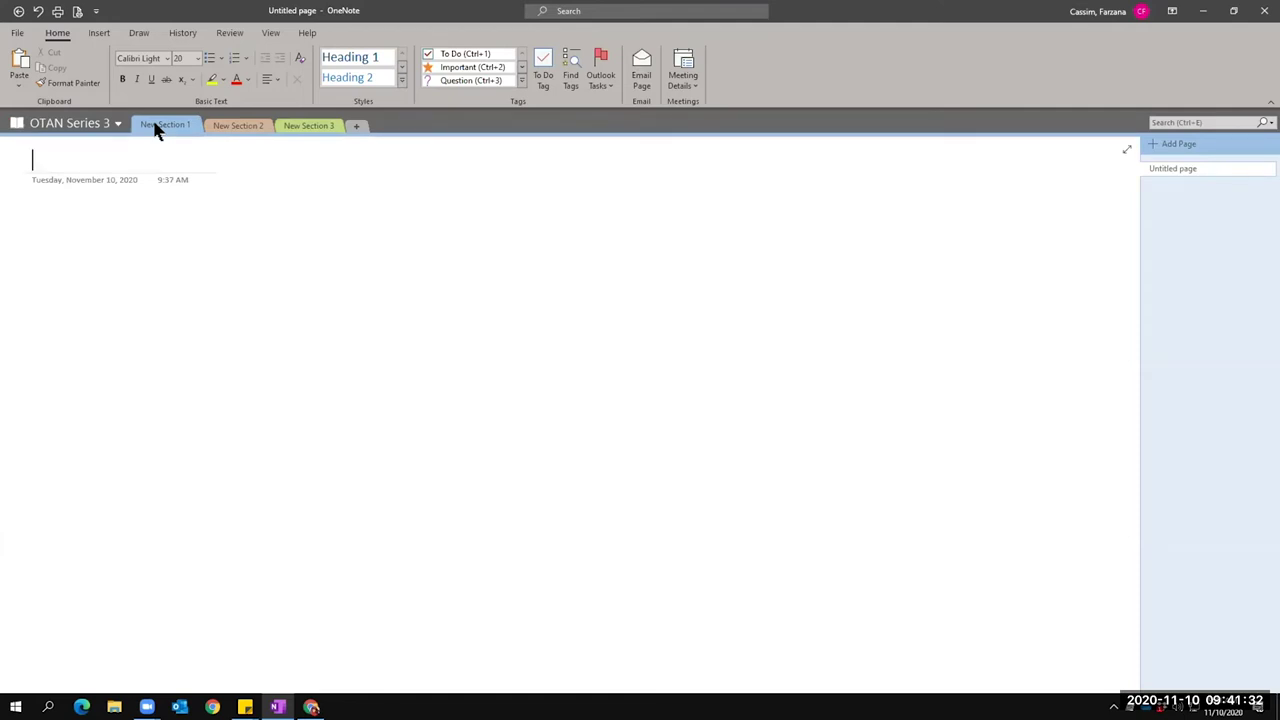
{"action": "double_click", "coordinate": [162, 123]}
{"action": "type", "text": "Chemistry"}
{"action": "key", "text": "Return"}
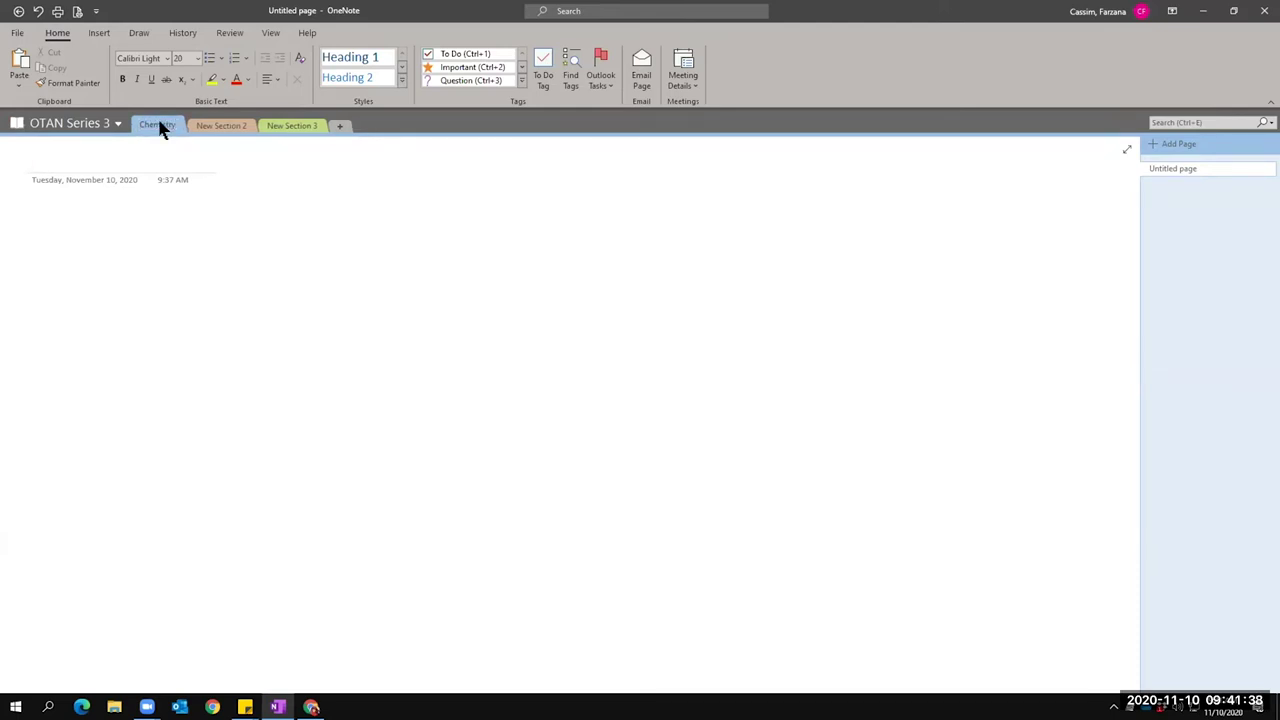
Rename the second section of the notebook as English Lit.
{"action": "double_click", "coordinate": [219, 124]}
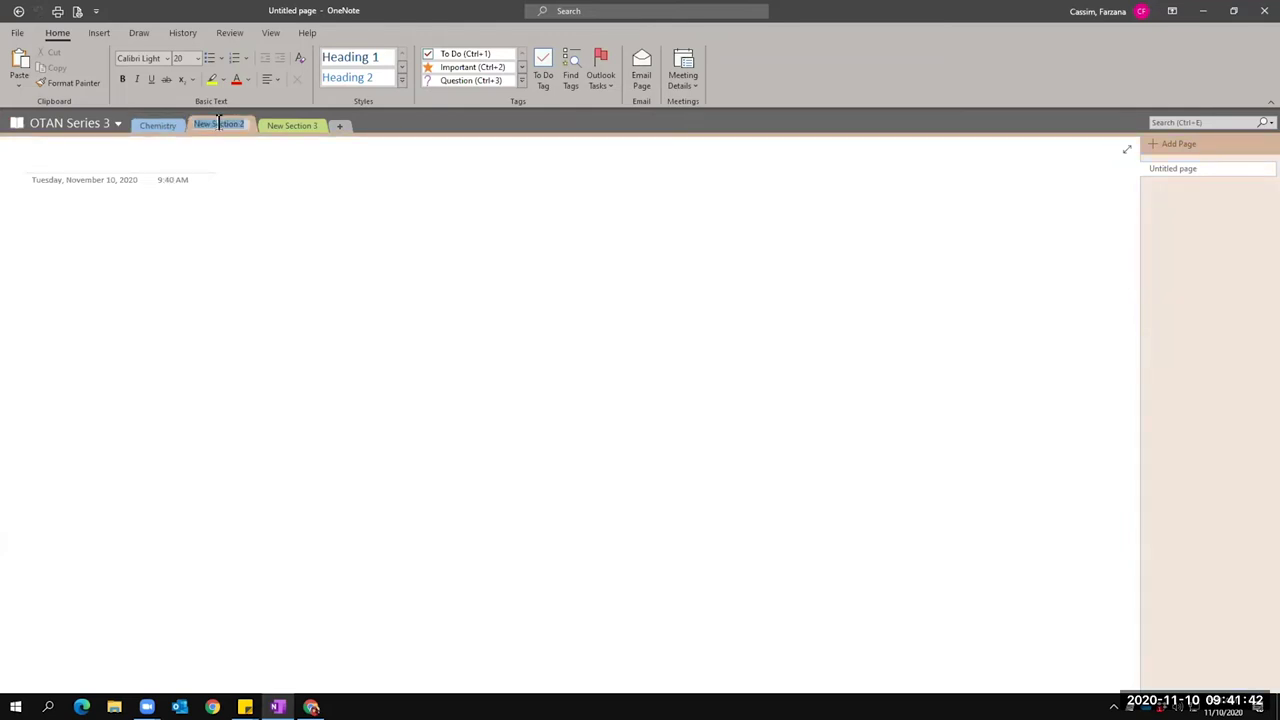
{"action": "type", "text": "English Lit"}
{"action": "key", "text": "Return"}
Rename the third section of the notebook as Math.
{"action": "double_click", "coordinate": [272, 124]}
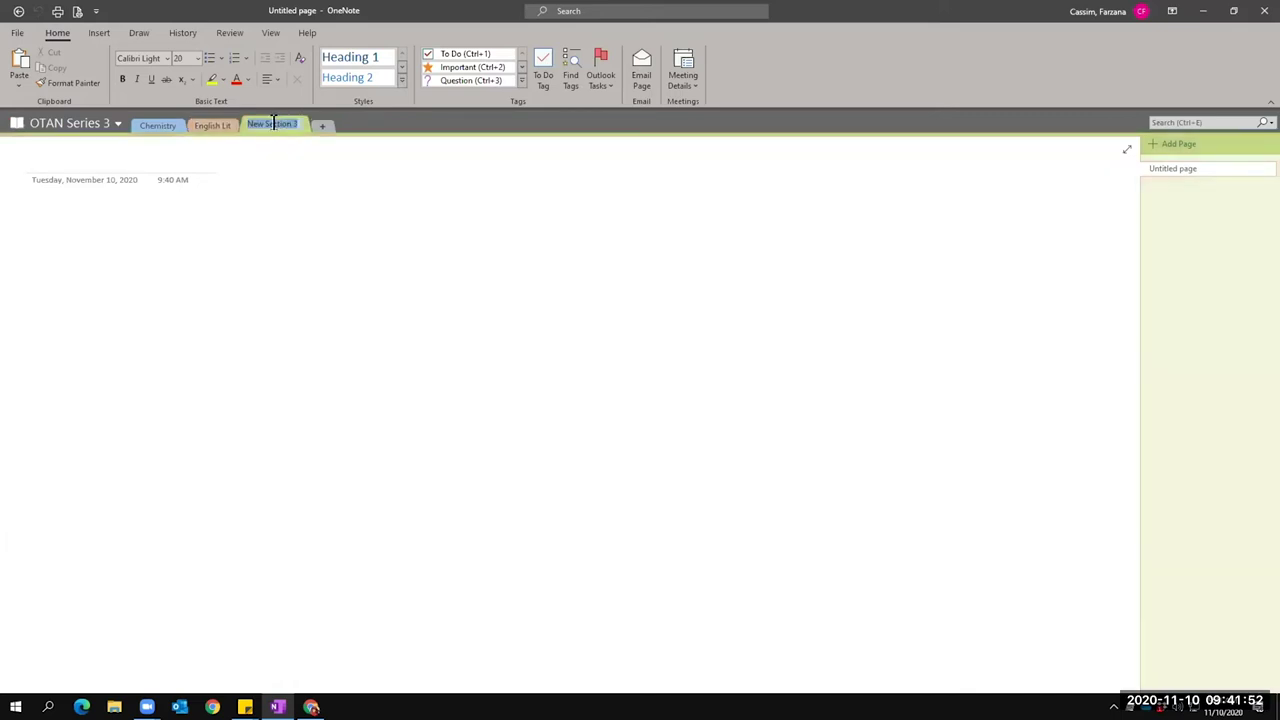
{"action": "type", "text": "Math"}
{"action": "key", "text": "Return"}
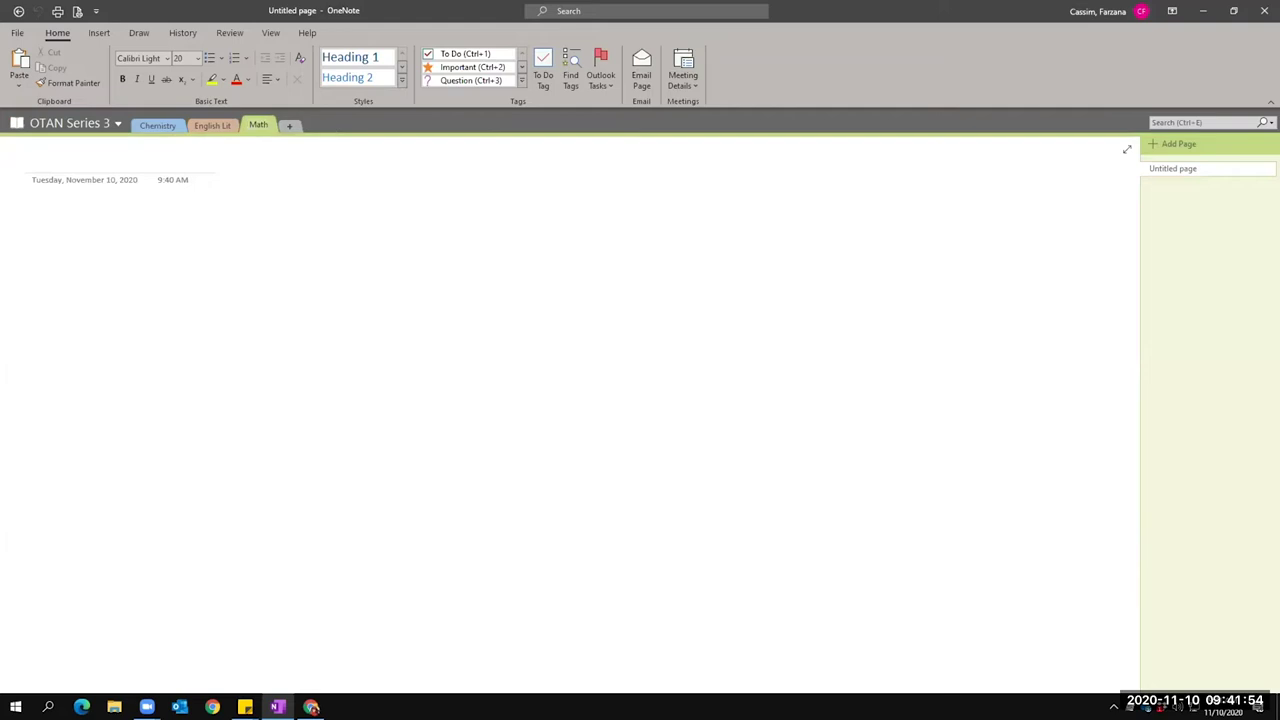
Title the untitled page in the Chemistry section "Day 1 lecture notes".
{"action": "left_click", "coordinate": [152, 126]}
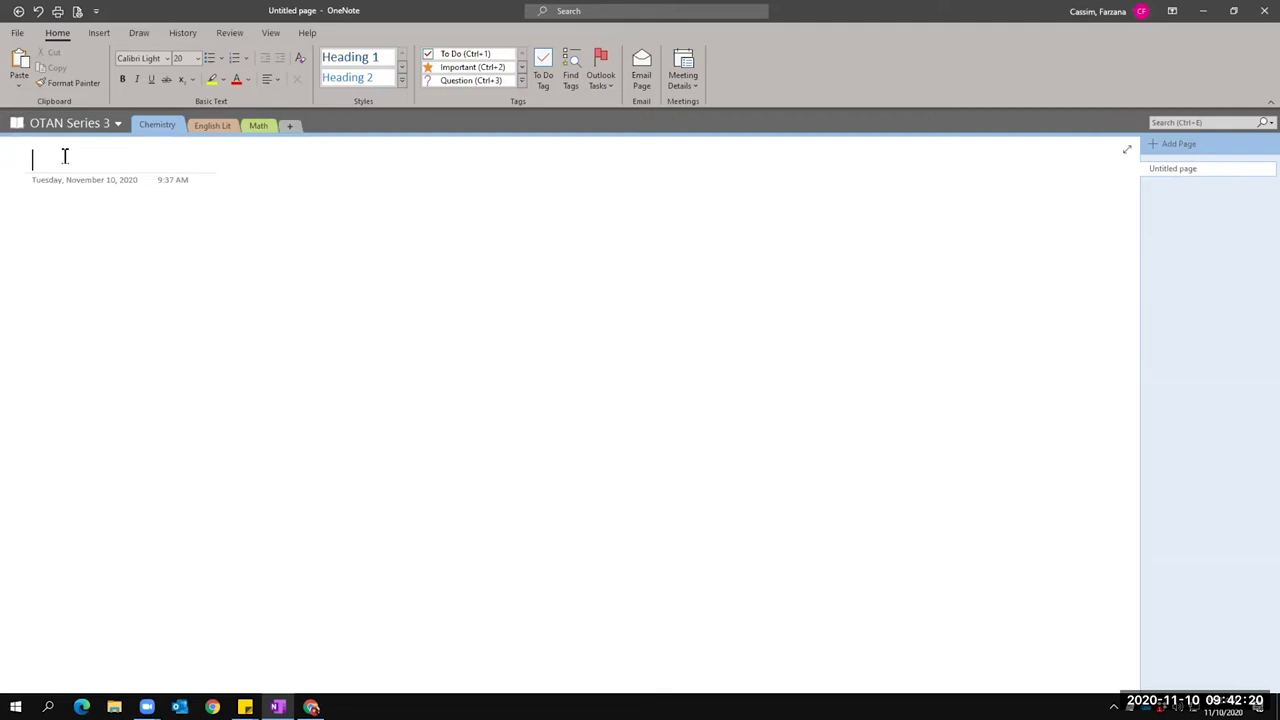
{"action": "type", "text": "Week 1"}
{"action": "key", "text": "BackSpace"}
{"action": "key", "text": "BackSpace"}
{"action": "key", "text": "BackSpace"}
{"action": "key", "text": "BackSpace"}
{"action": "key", "text": "BackSpace"}
{"action": "key", "text": "BackSpace"}
{"action": "type", "text": "Day 1"}
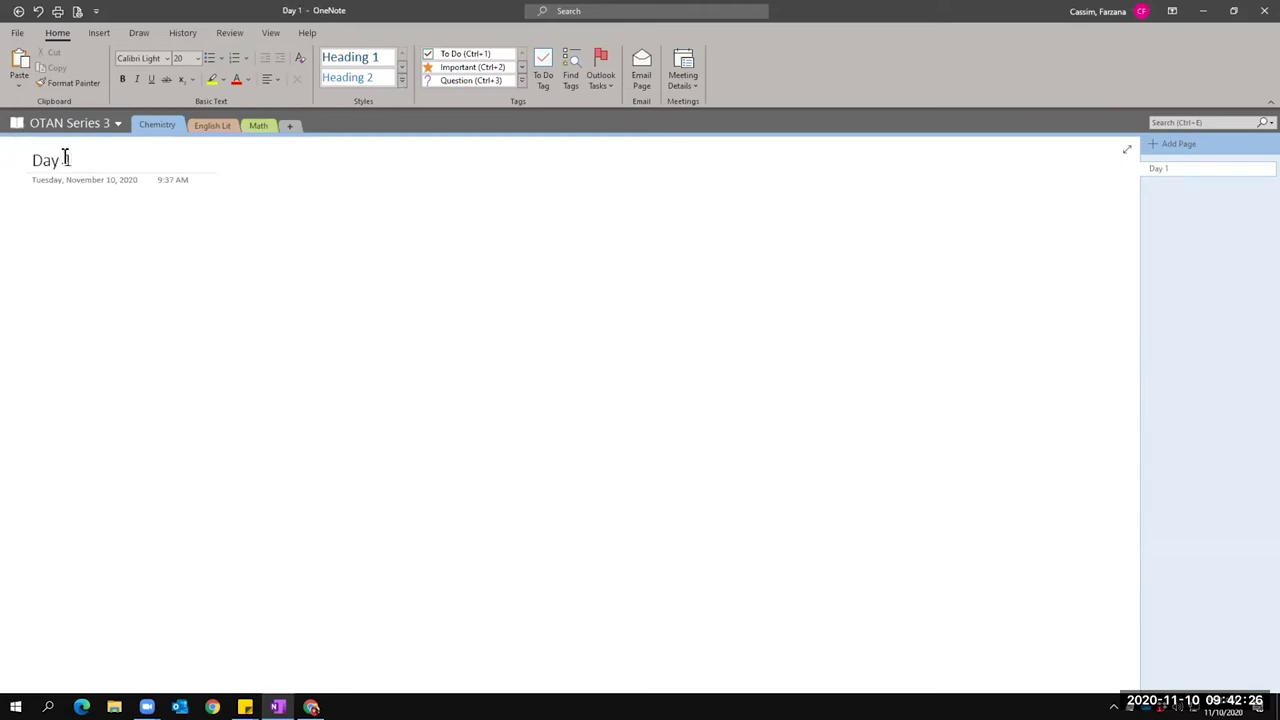
{"action": "type", "text": " lectu"}
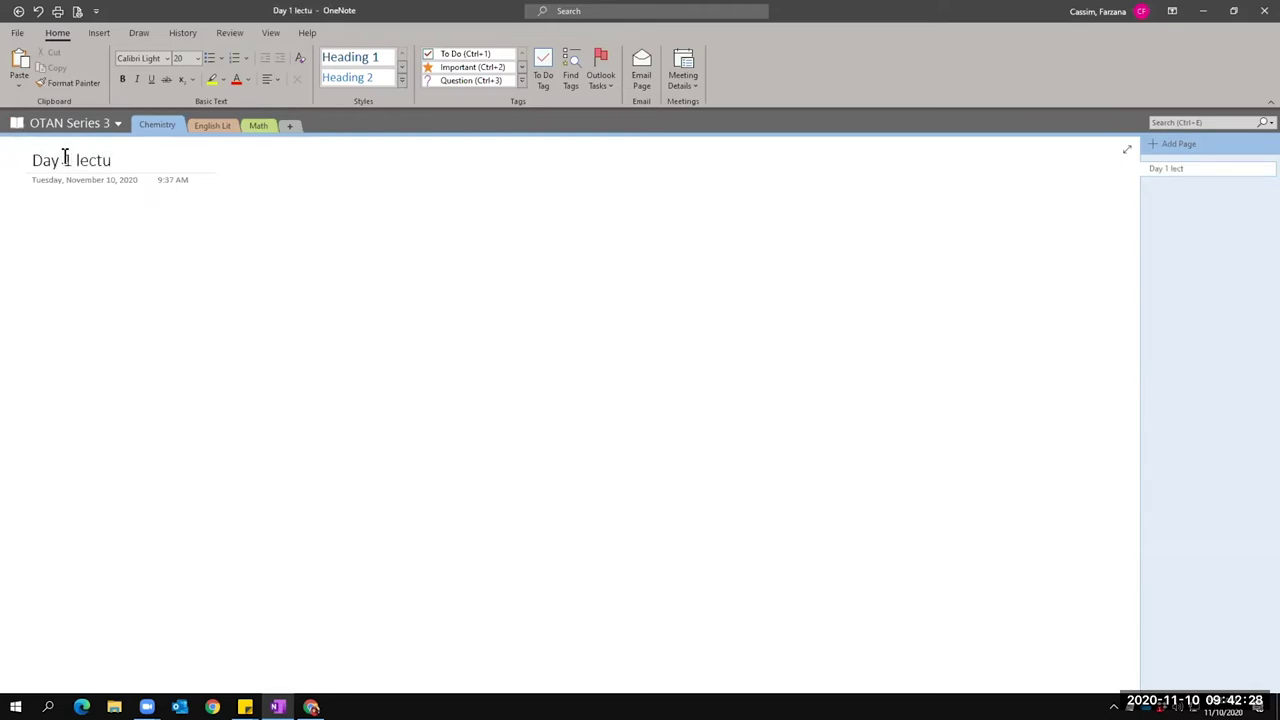
{"action": "type", "text": "re noes"}
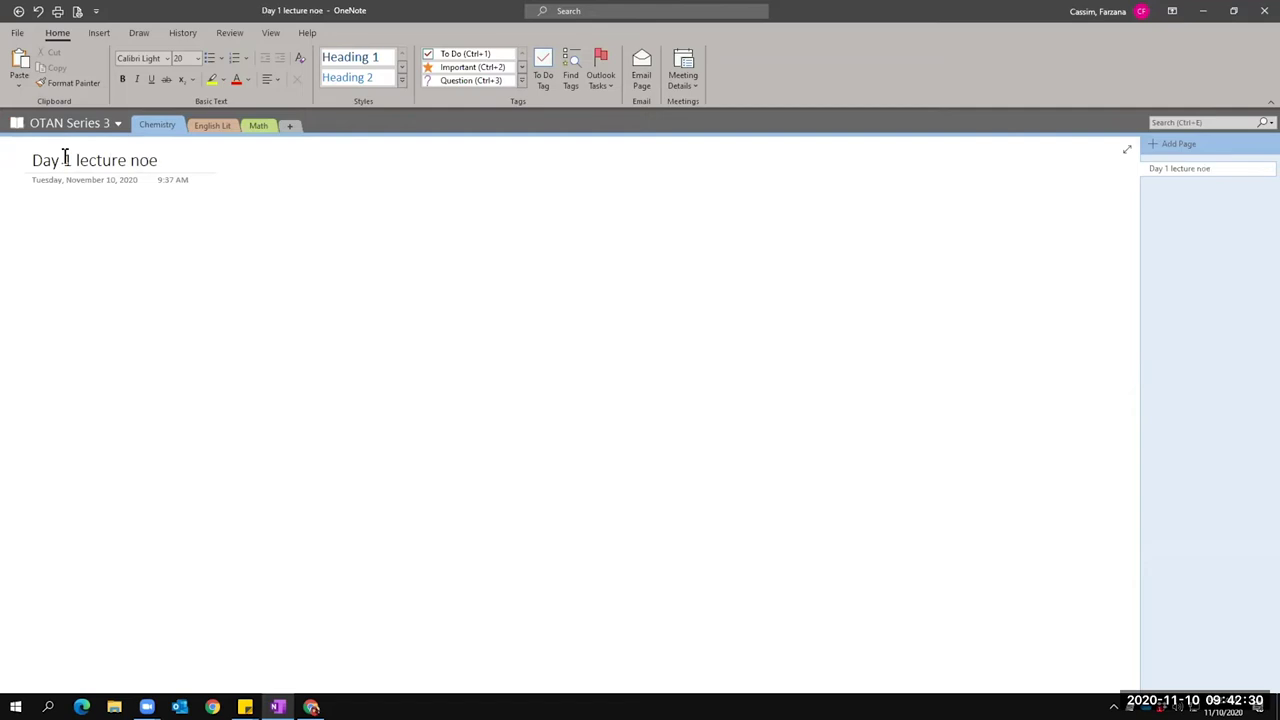
{"action": "key", "text": "BackSpace"}
{"action": "key", "text": "BackSpace"}
{"action": "type", "text": "tes"}
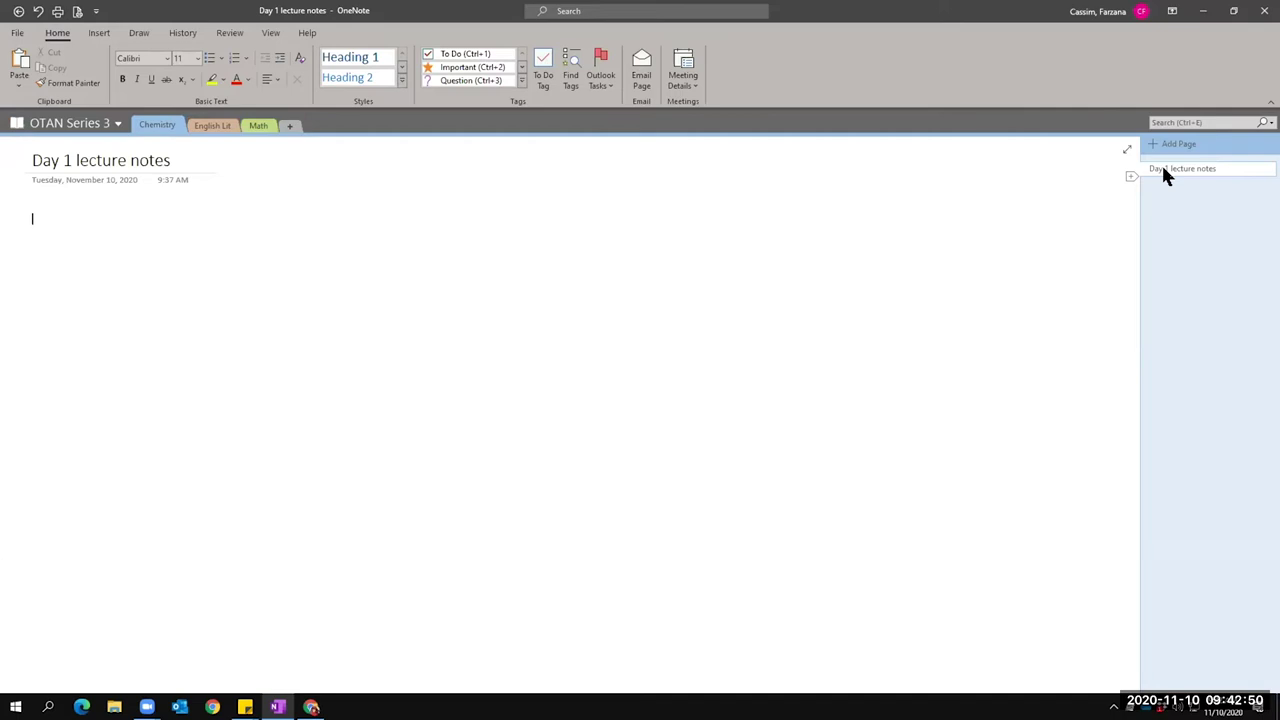
Rename the Day 1 page in the Chemistry section as "Day 1 lecture materials".
{"action": "right_click", "coordinate": [1162, 169]}
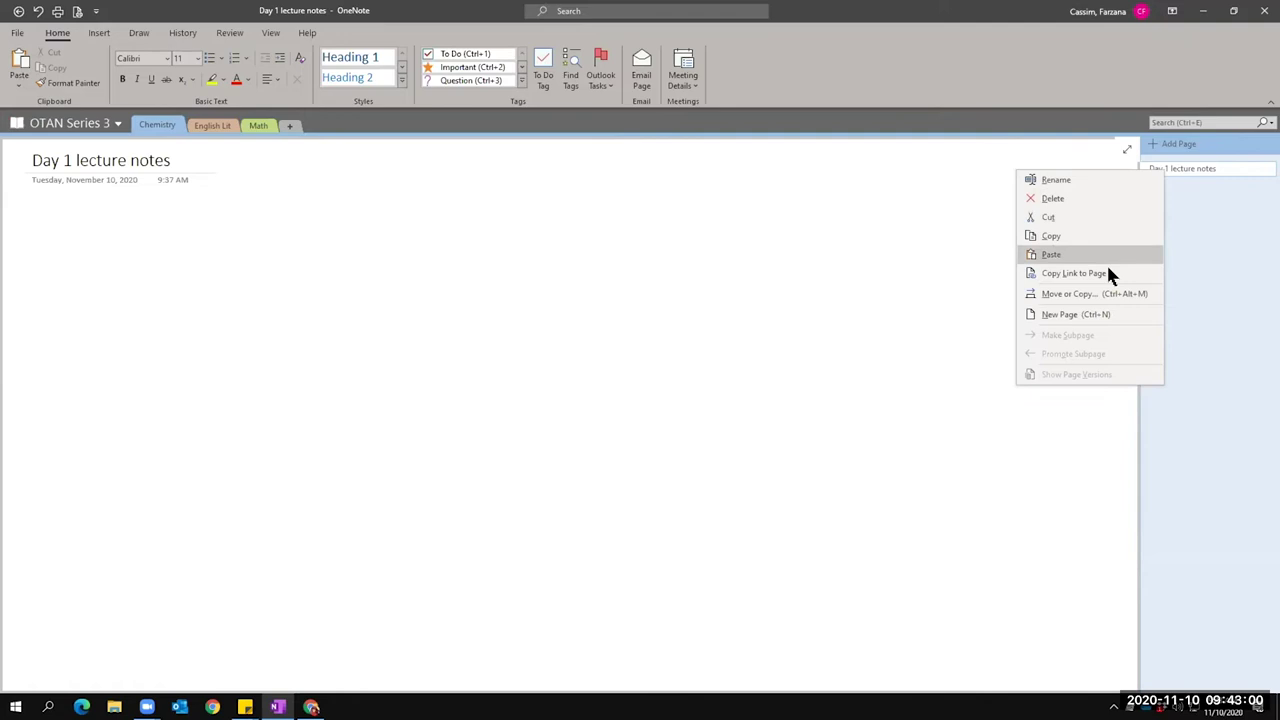
{"action": "left_click", "coordinate": [1077, 179]}
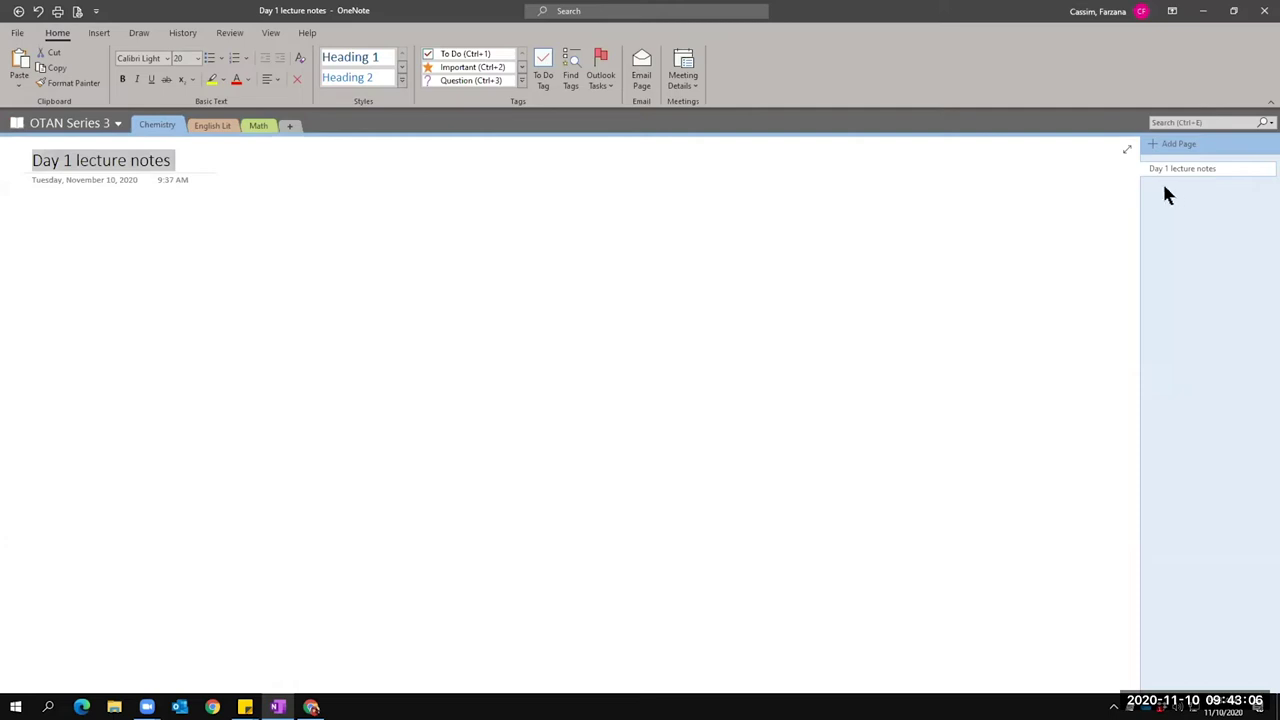
{"action": "left_click", "coordinate": [125, 160]}
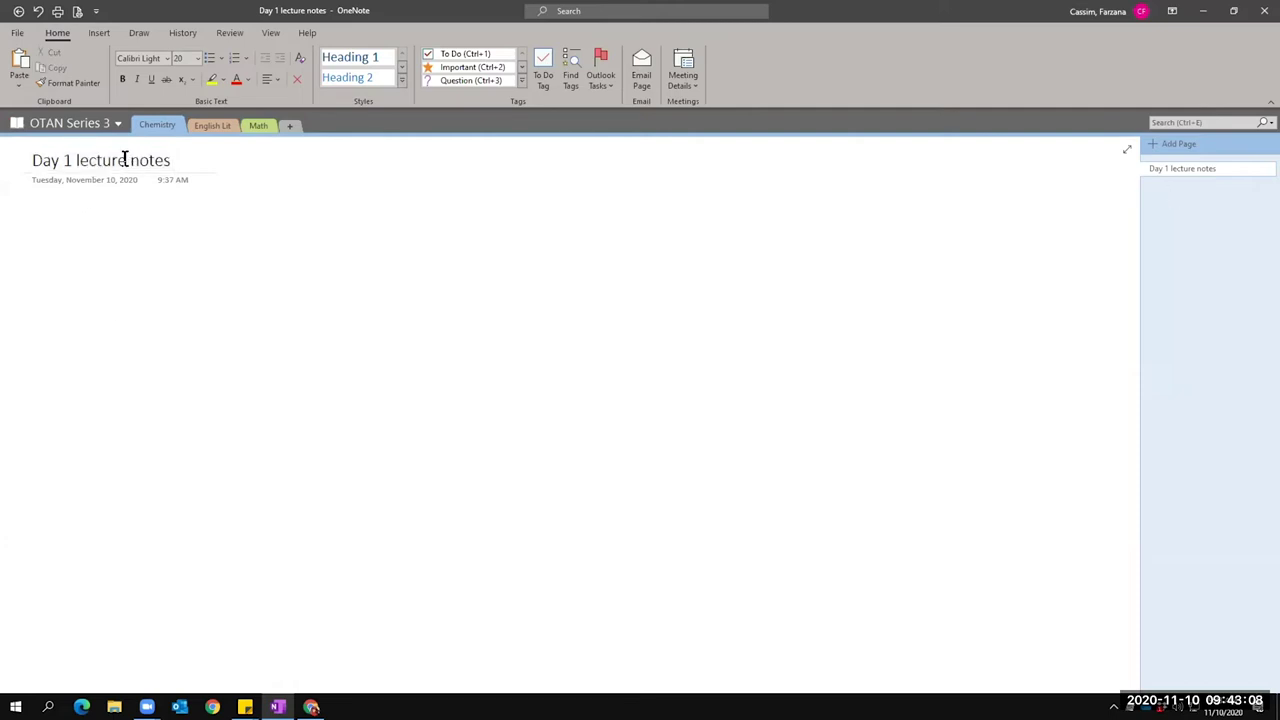
{"action": "left_click_drag", "start_coordinate": [125, 160], "coordinate": [419, 160]}
{"action": "key", "text": "BackSpace"}
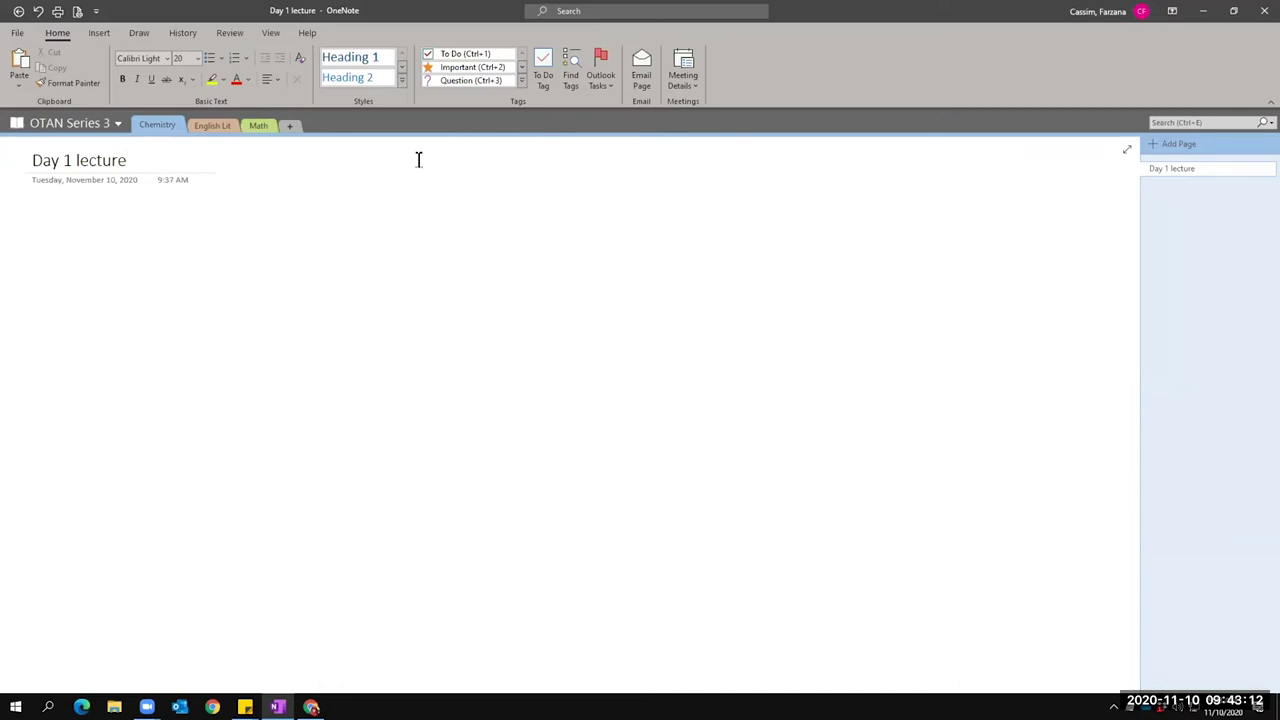
{"action": "type", "text": "materials"}
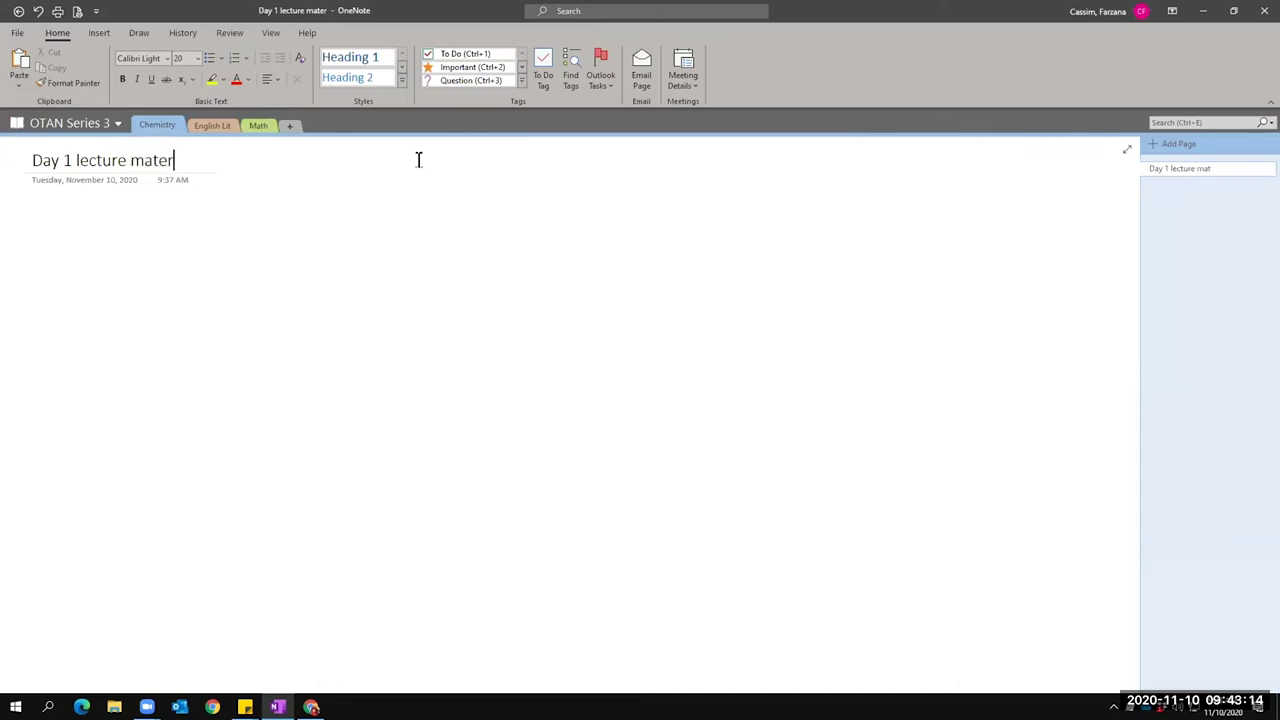
{"action": "key", "text": "Return"}
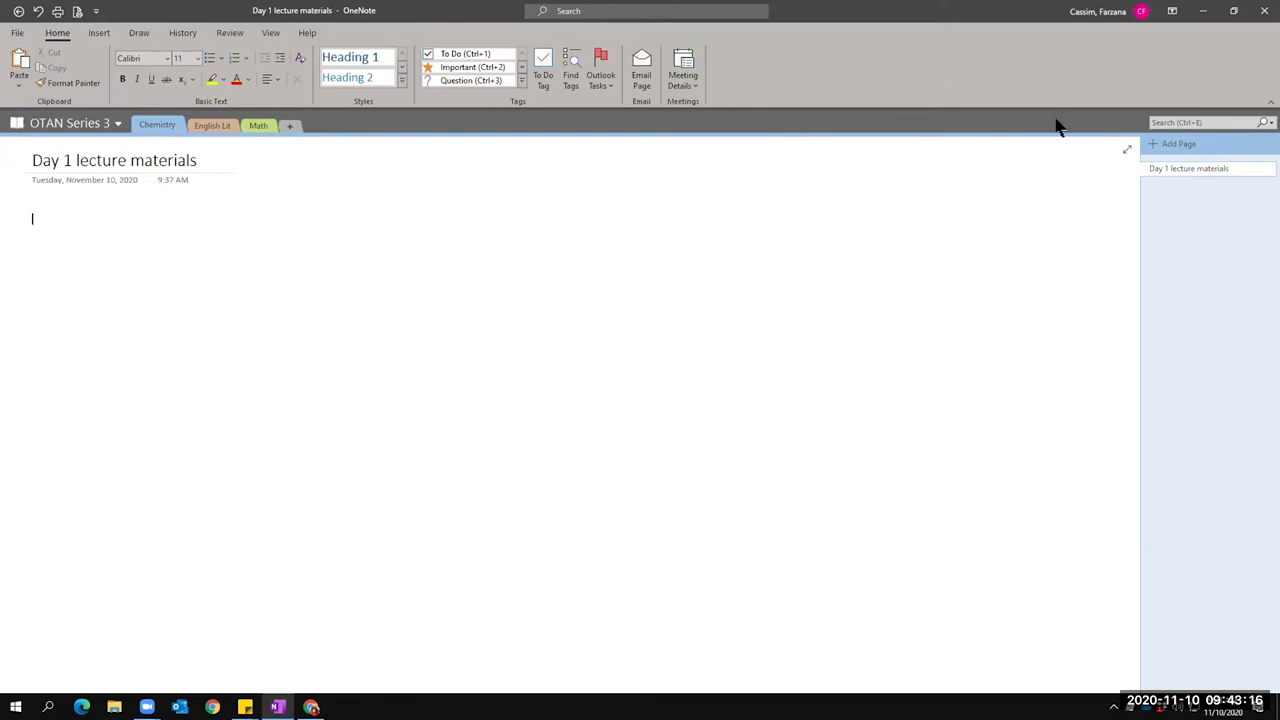
Add a second page to the Chemistry section and title it "Day 2 Lecture Materials".
{"action": "left_click", "coordinate": [1155, 149]}
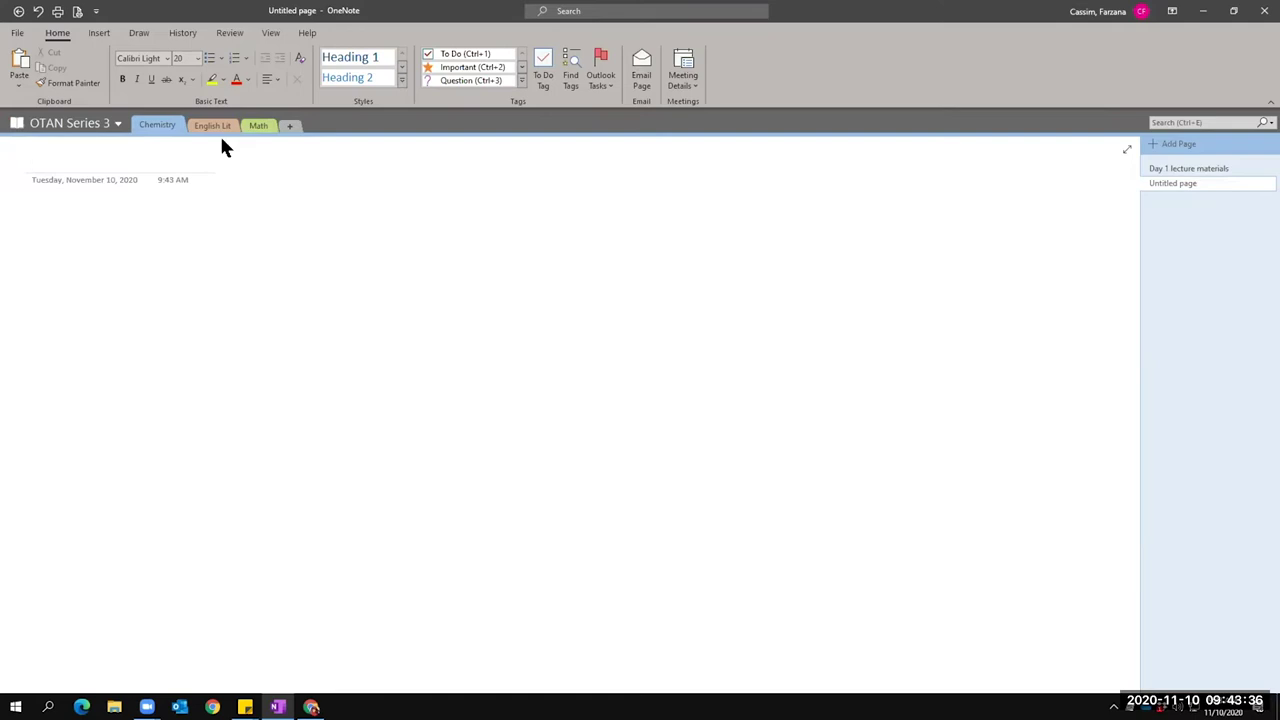
{"action": "type", "text": "Day "}
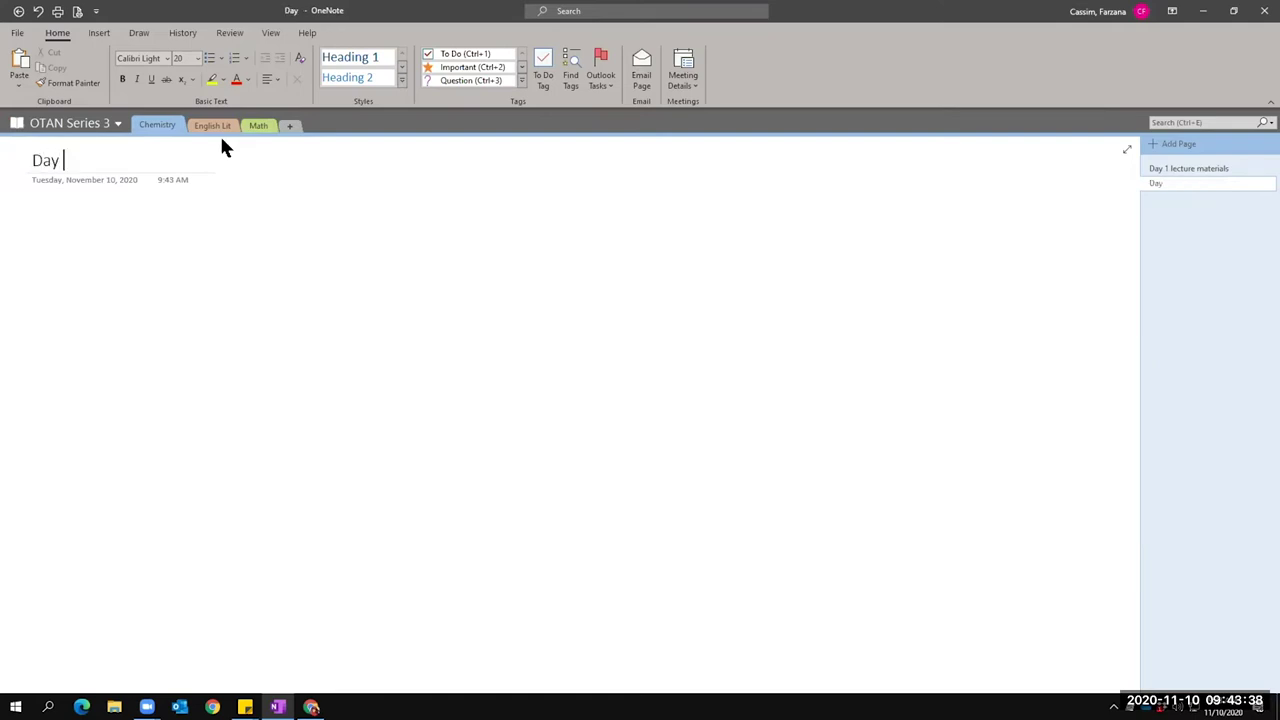
{"action": "type", "text": "2 Le"}
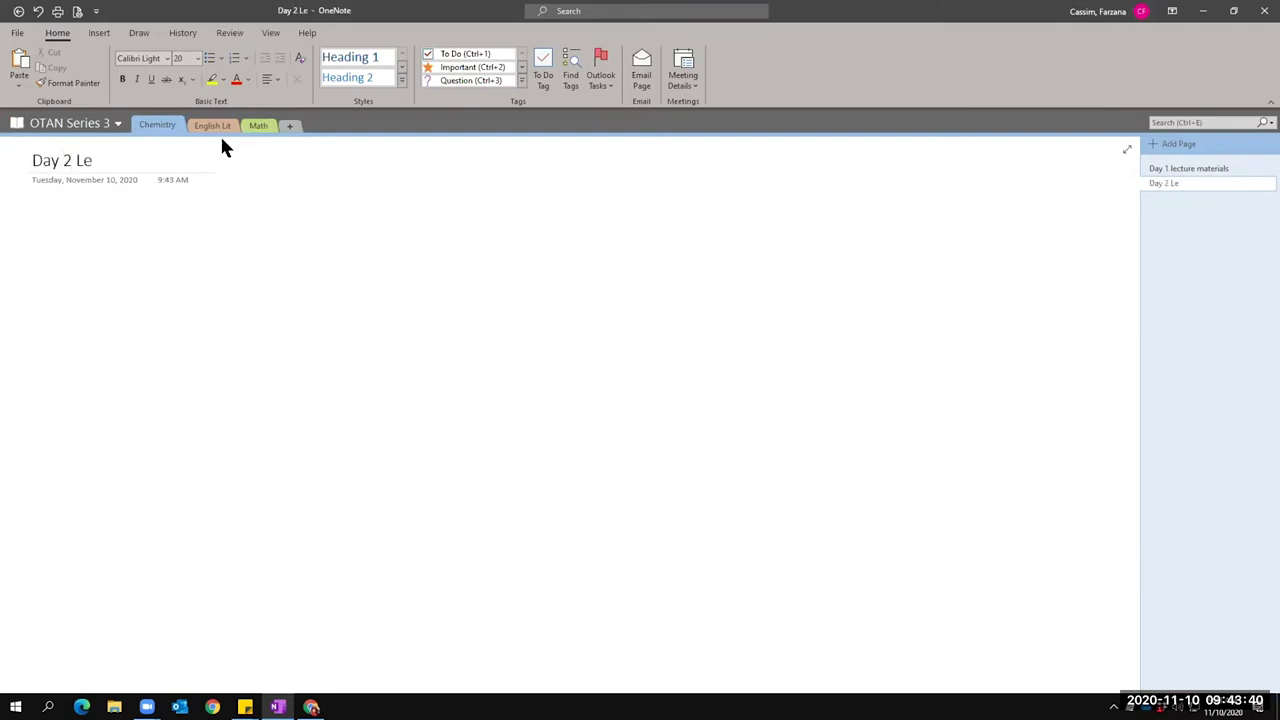
{"action": "type", "text": "cture Materias"}
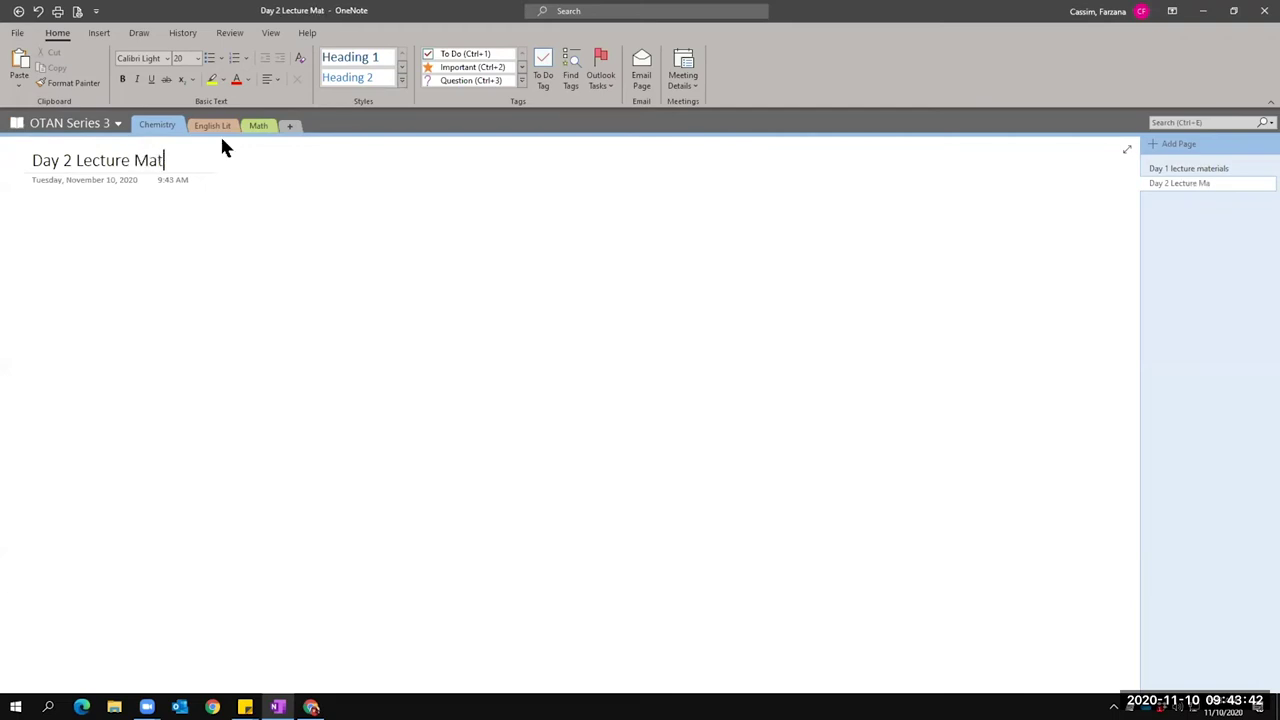
{"action": "key", "text": "Left"}
{"action": "type", "text": "l"}
{"action": "key", "text": "Return"}
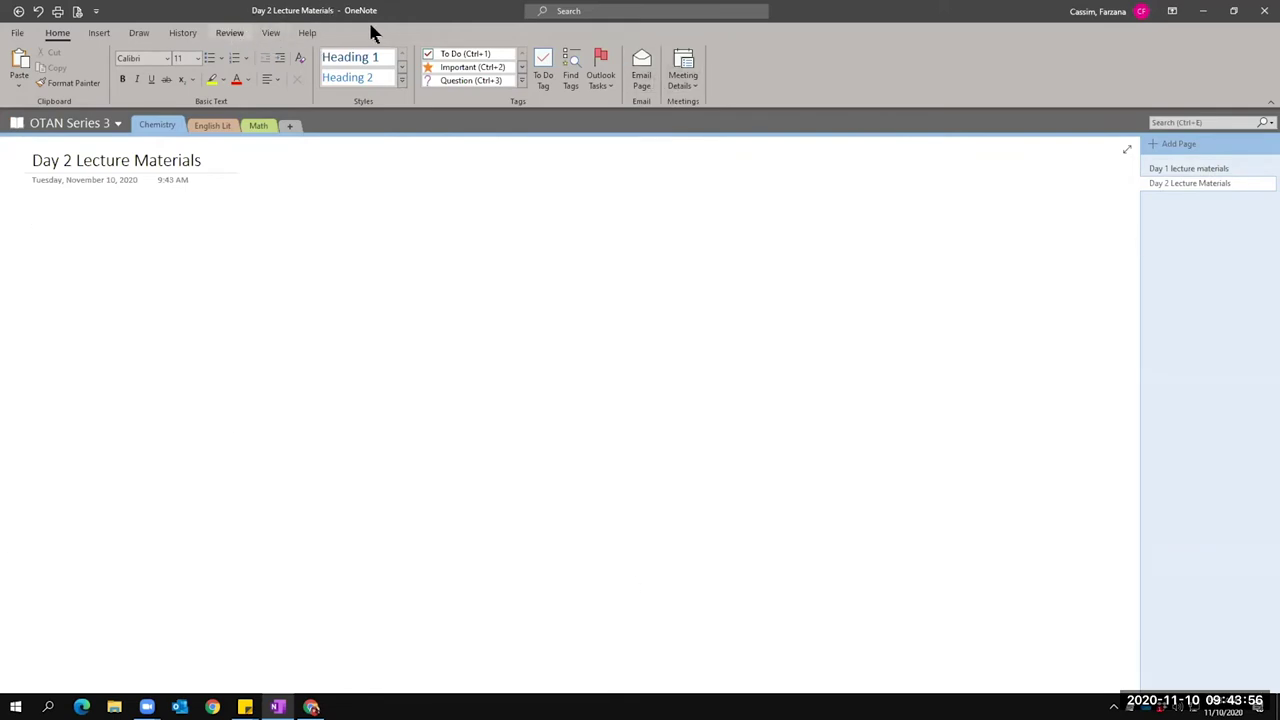
Browse the page templates and add a page based on the academic Lecture Notes and Study Questions template.
{"action": "left_click", "coordinate": [98, 35]}
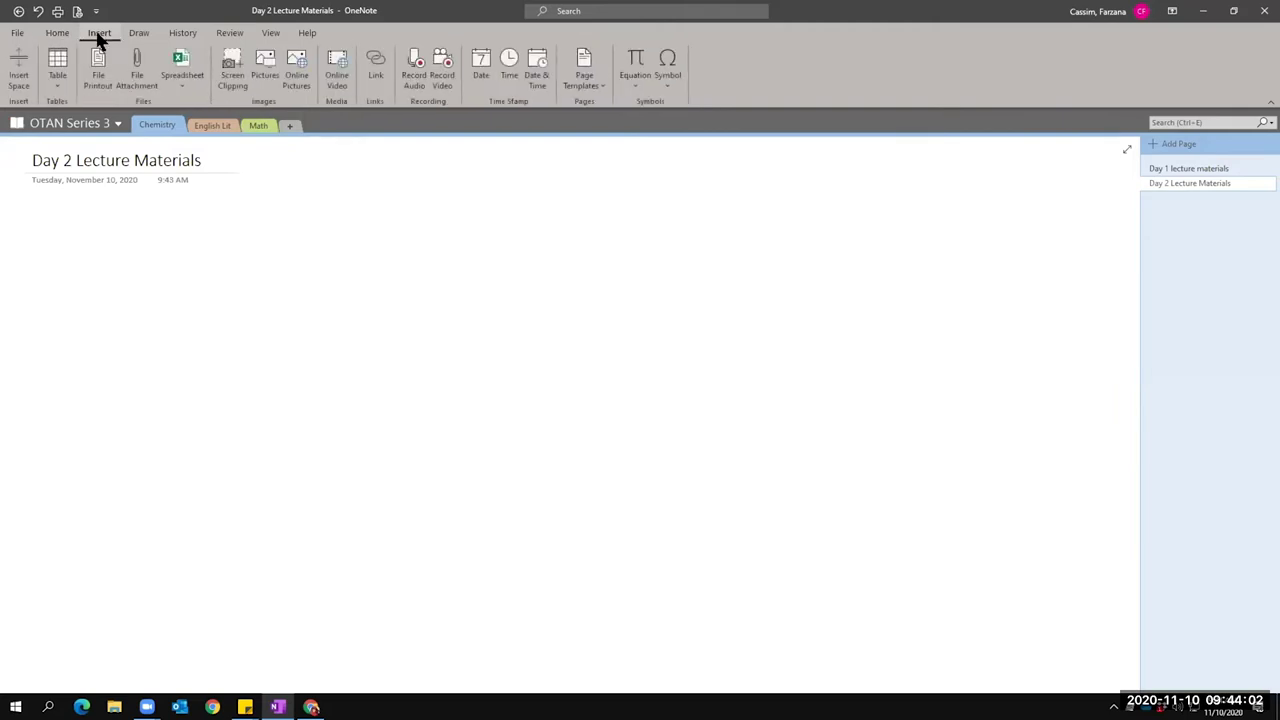
{"action": "left_click", "coordinate": [587, 88]}
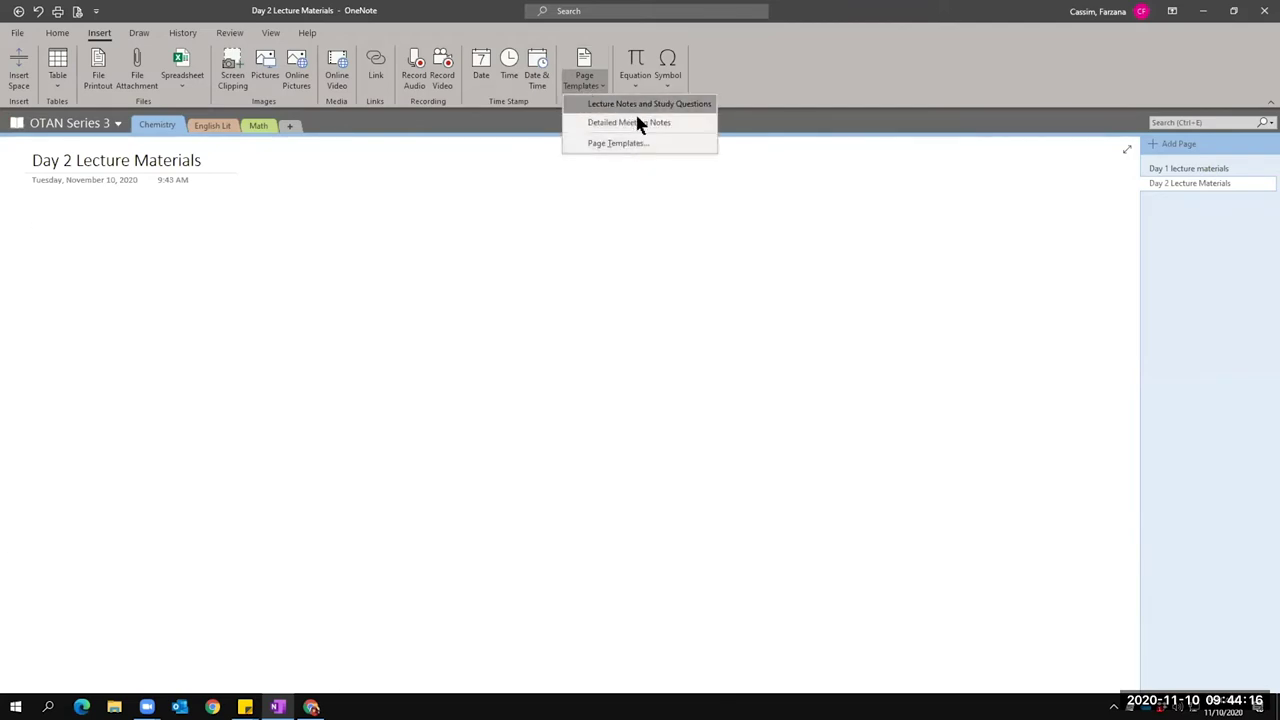
{"action": "left_click", "coordinate": [583, 61]}
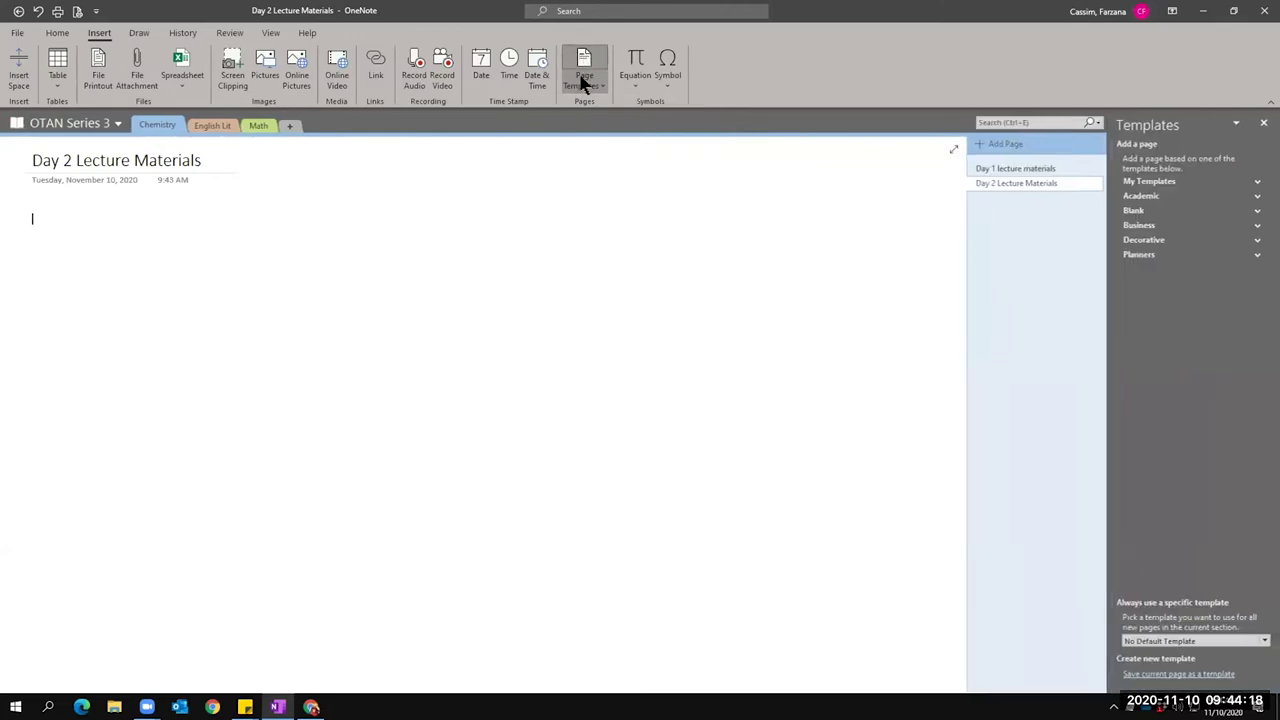
{"action": "left_click", "coordinate": [1146, 184]}
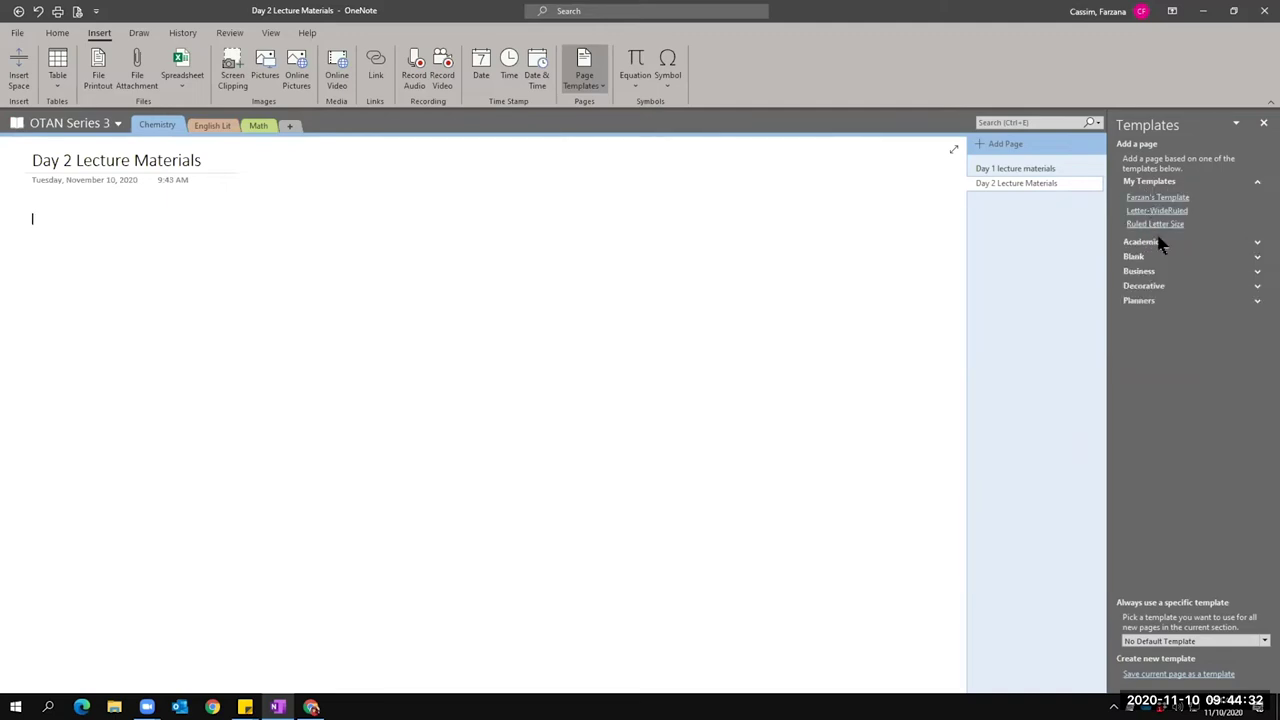
{"action": "left_click", "coordinate": [1138, 243]}
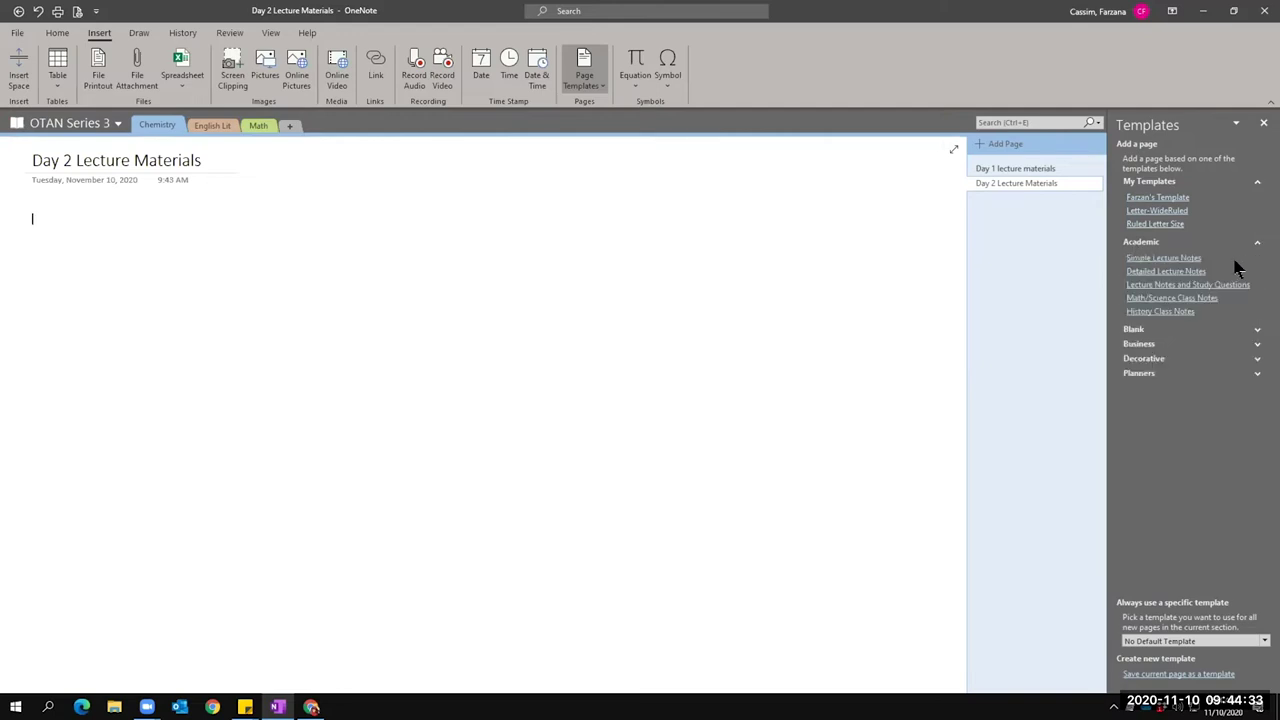
{"action": "left_click", "coordinate": [1176, 287]}
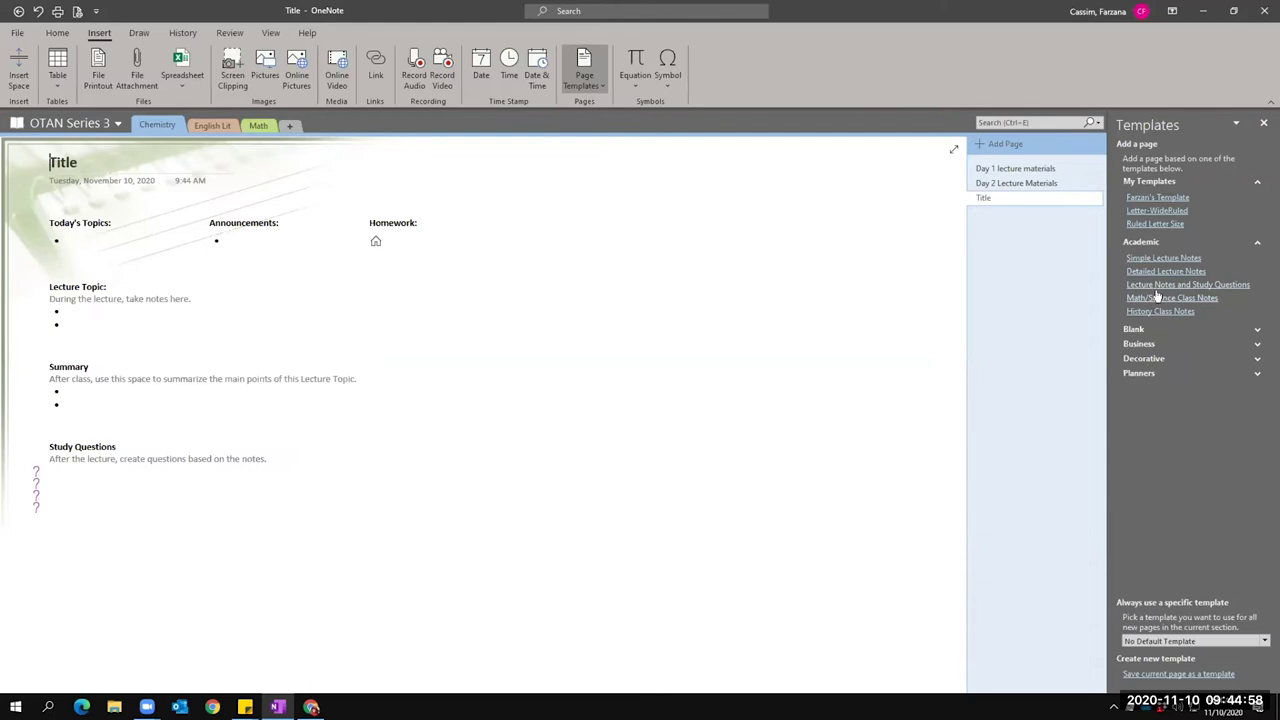
Add a page based on the business Detailed Meeting Notes template and title it "Advisor Summit".
{"action": "left_click", "coordinate": [1141, 345]}
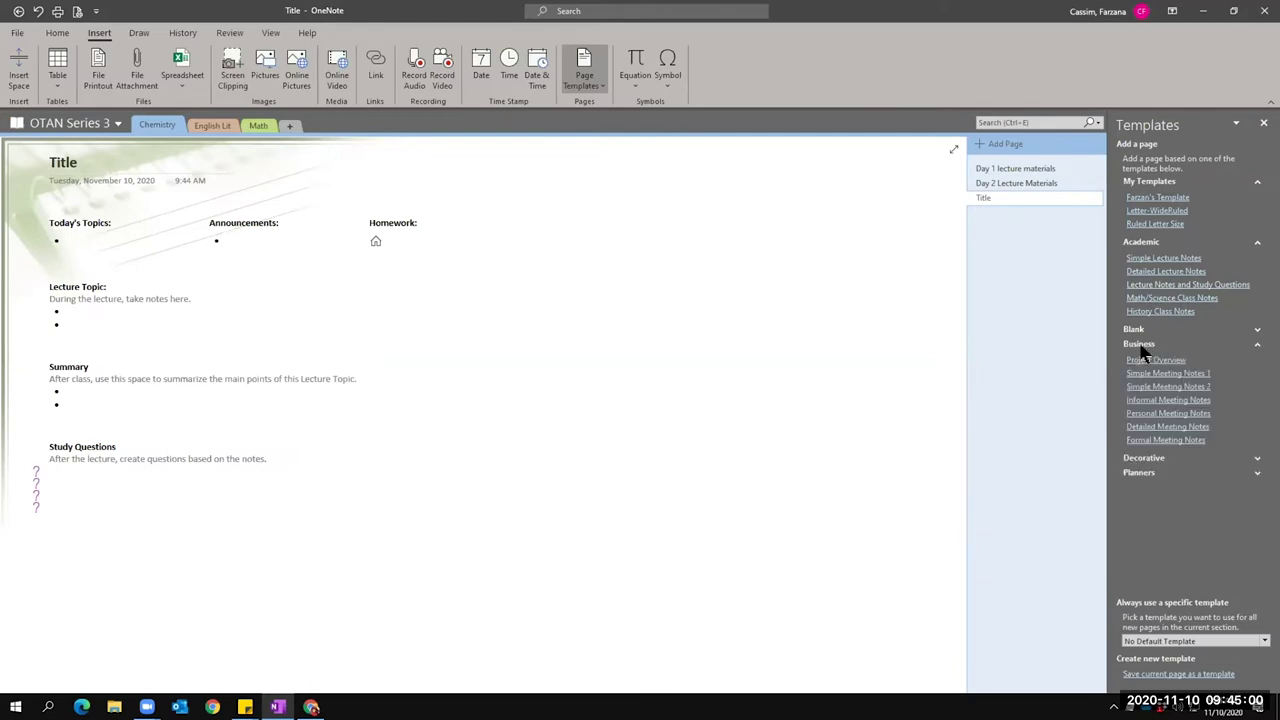
{"action": "left_click", "coordinate": [1157, 427]}
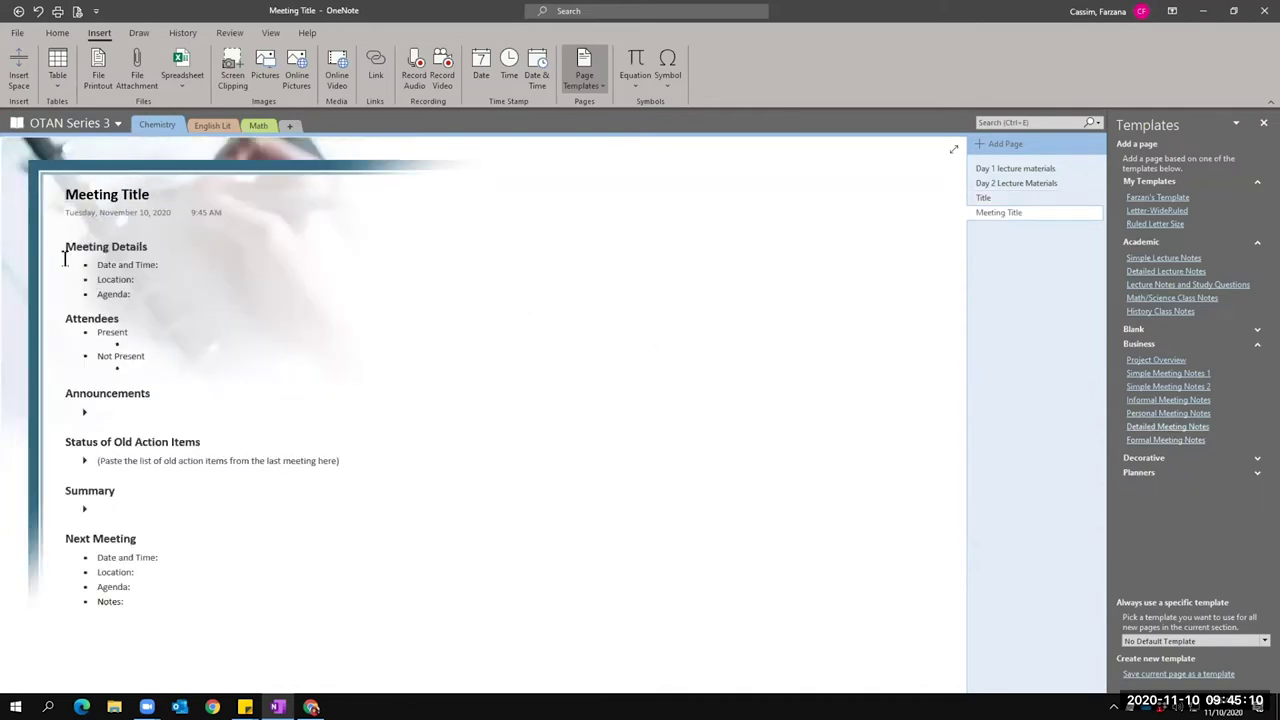
{"action": "triple_click", "coordinate": [154, 190]}
{"action": "type", "text": "Advisor Summit"}
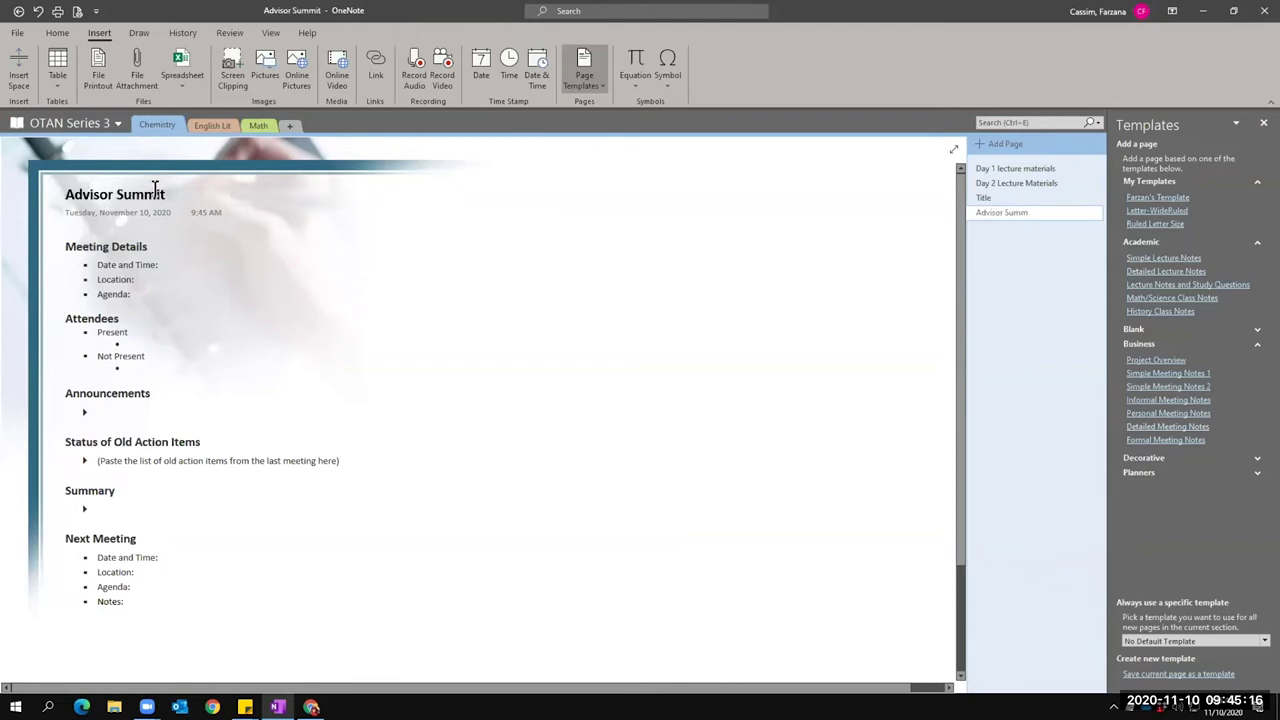
Enter the sample text "fsdfsd" under Announcements on the Advisor Summit page.
{"action": "left_click", "coordinate": [121, 264]}
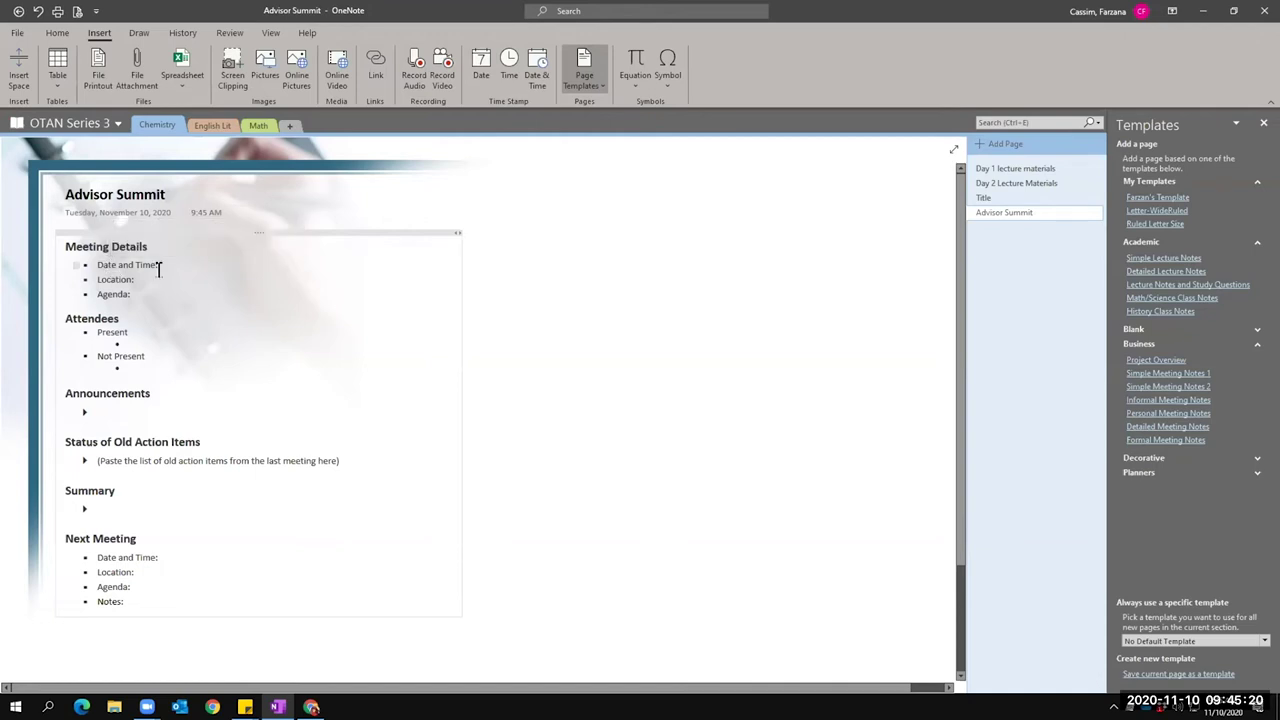
{"action": "left_click", "coordinate": [97, 265]}
{"action": "left_click", "coordinate": [360, 409]}
{"action": "type", "text": "fsdfsd"}
{"action": "left_click", "coordinate": [110, 356]}
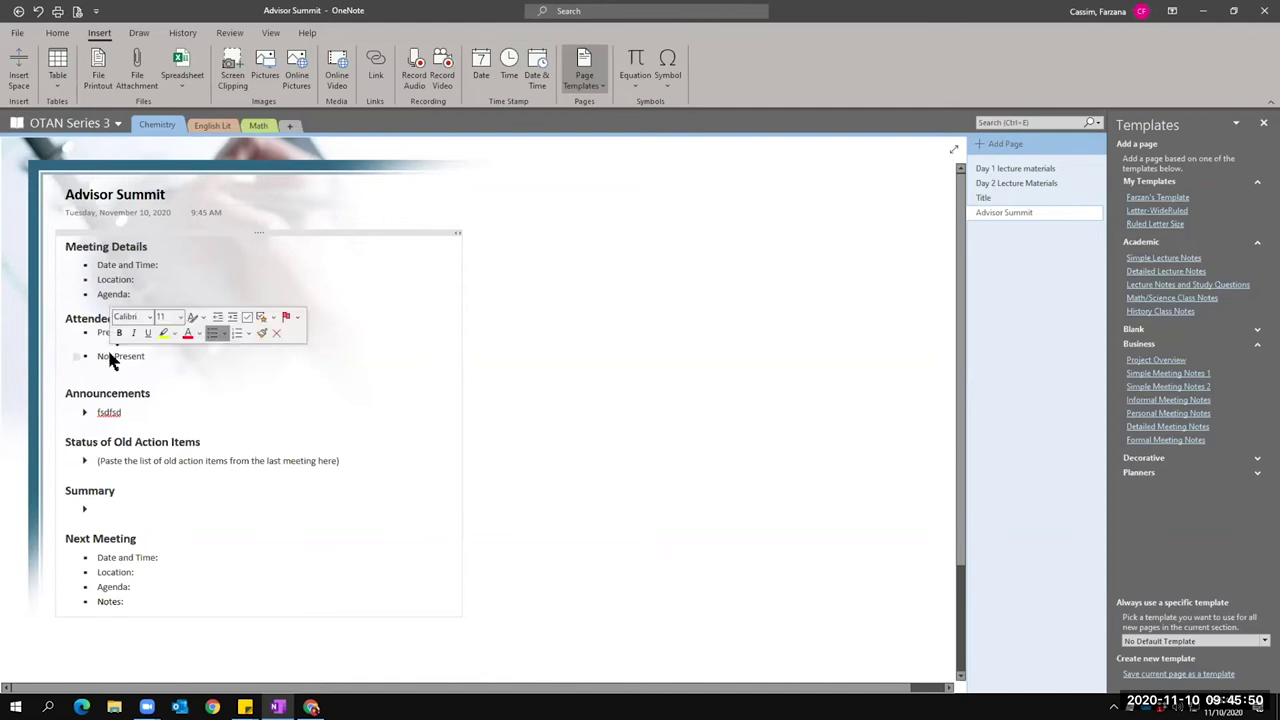
Format the Date and Time line under Meeting Details as bold red text, and close the page templates.
{"action": "left_click", "coordinate": [114, 284]}
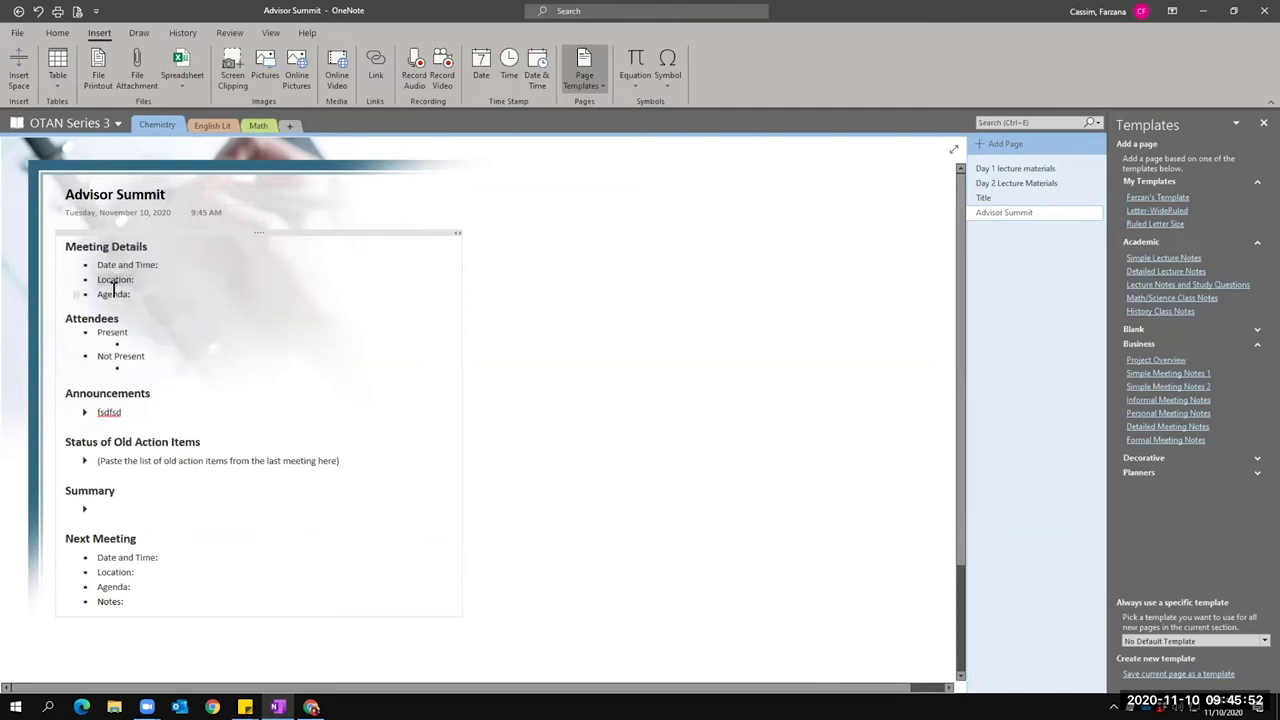
{"action": "left_click", "coordinate": [57, 33]}
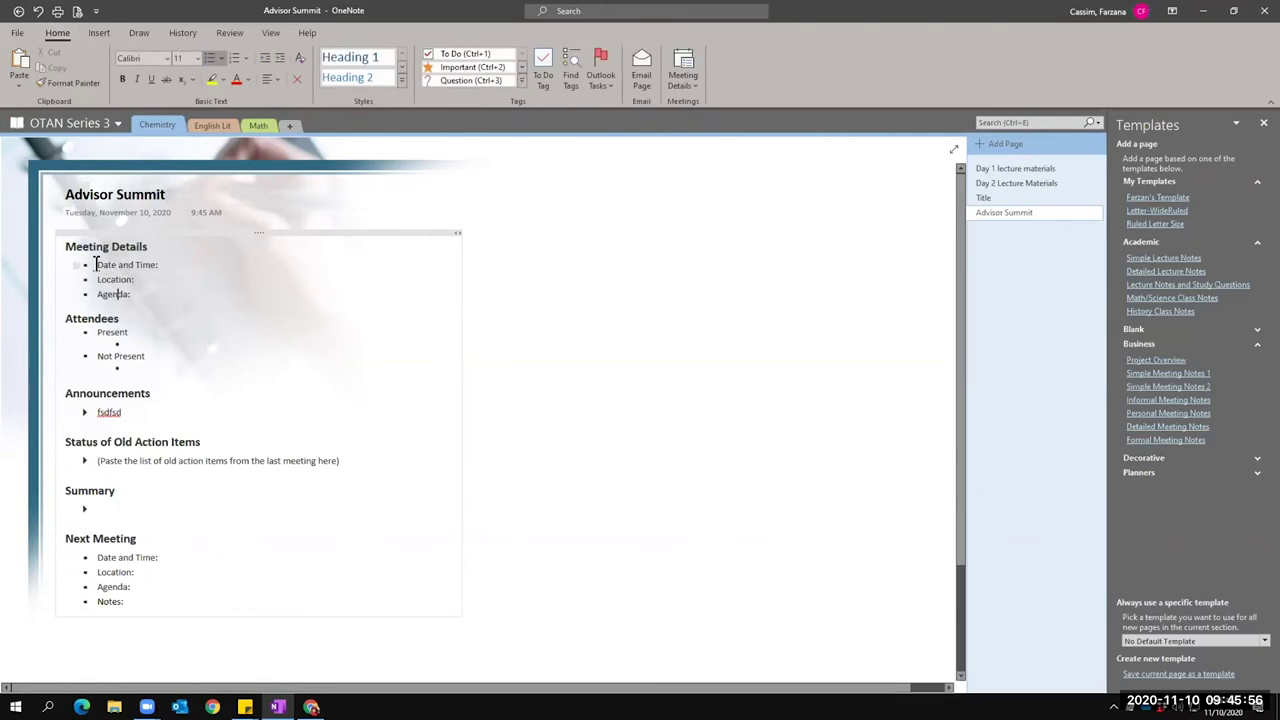
{"action": "triple_click", "coordinate": [96, 264]}
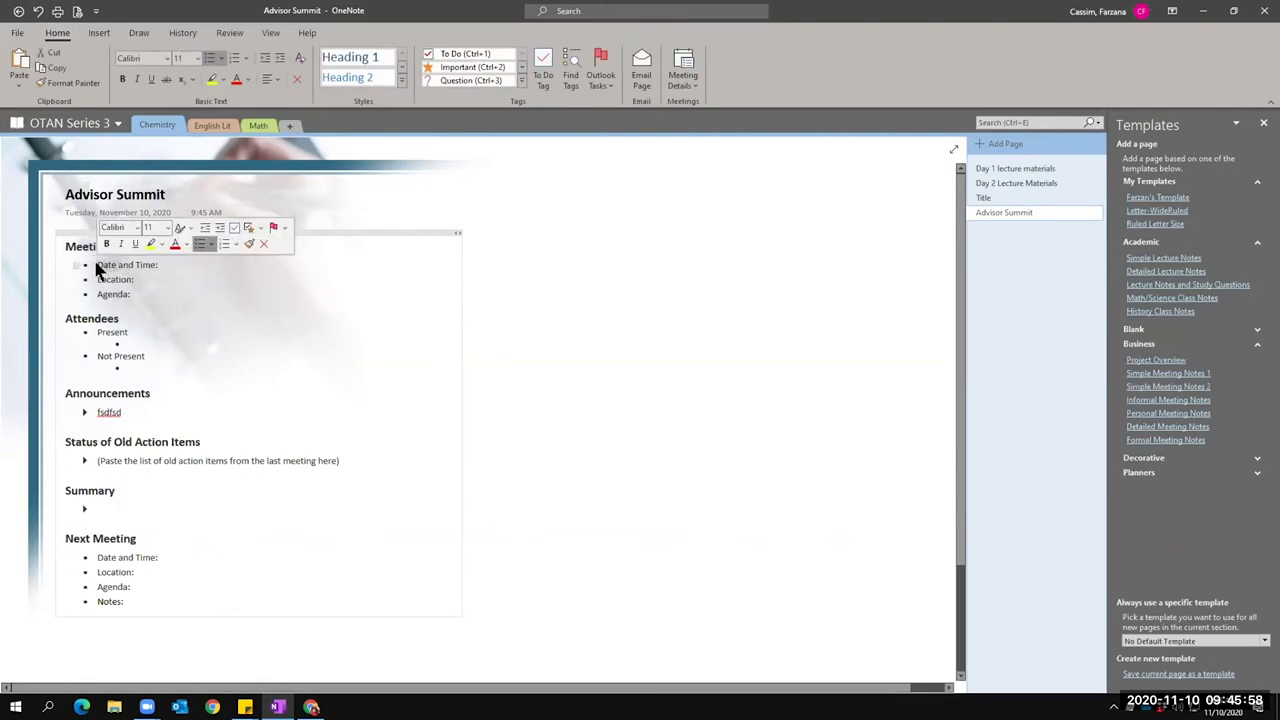
{"action": "left_click", "coordinate": [236, 80]}
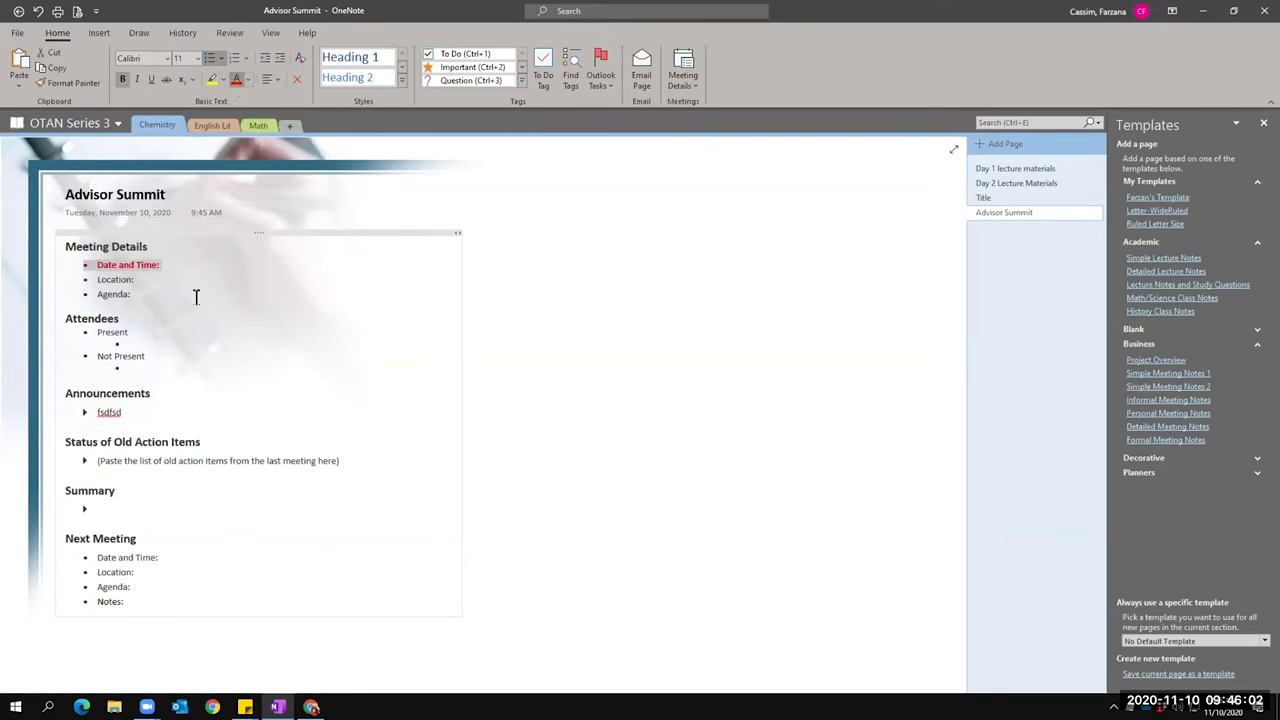
{"action": "left_click", "coordinate": [196, 323]}
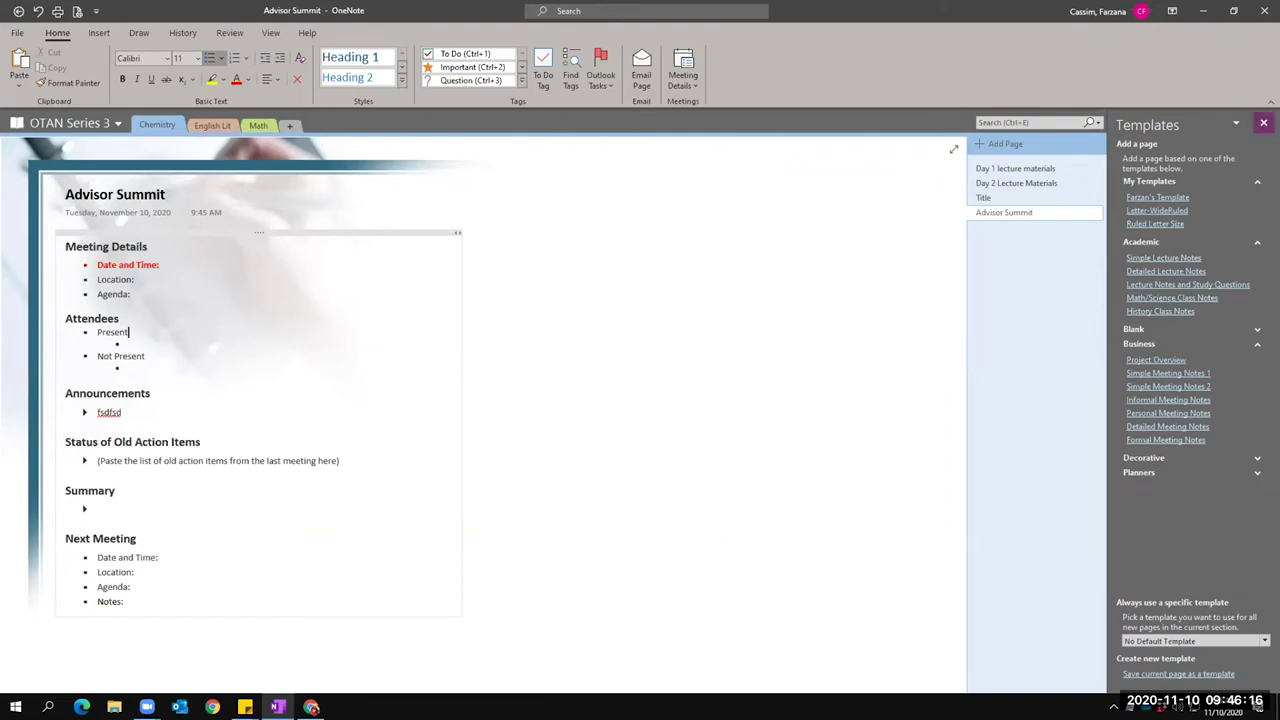
{"action": "left_click", "coordinate": [1263, 122]}
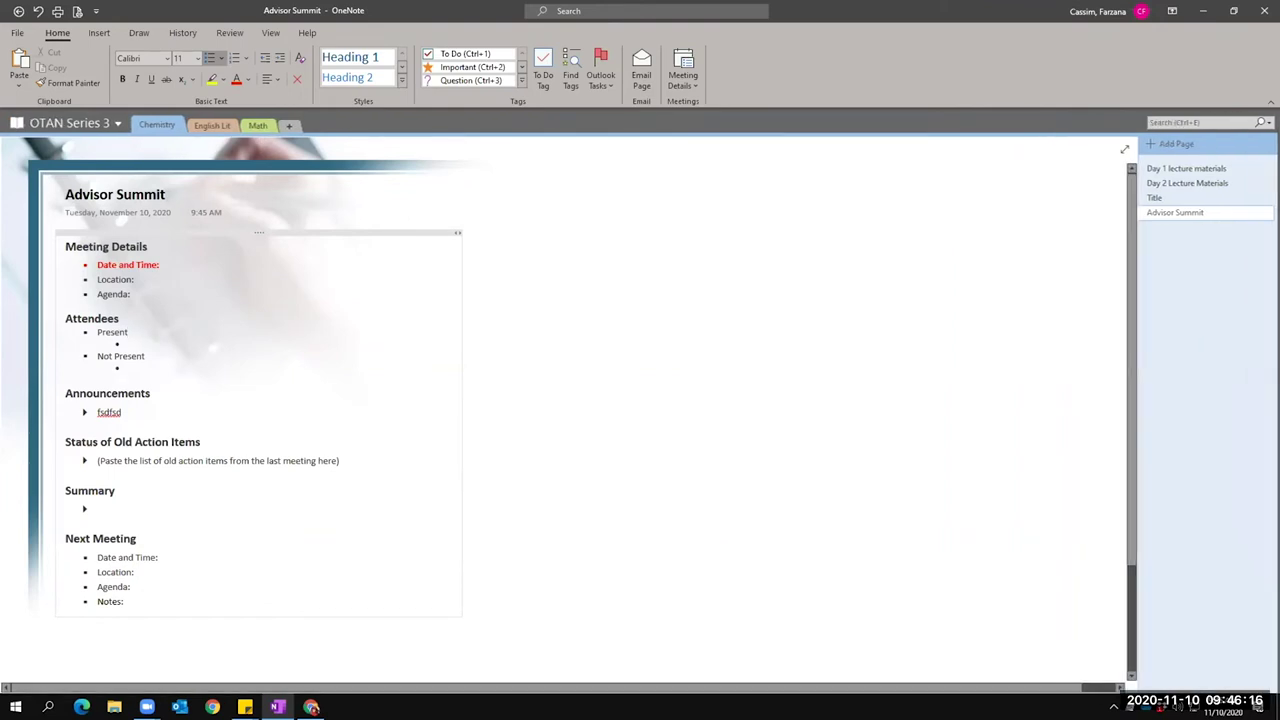
Review the Chemistry section's pages and delete the page named "Title".
{"action": "left_click", "coordinate": [1177, 167]}
{"action": "left_click", "coordinate": [1178, 184]}
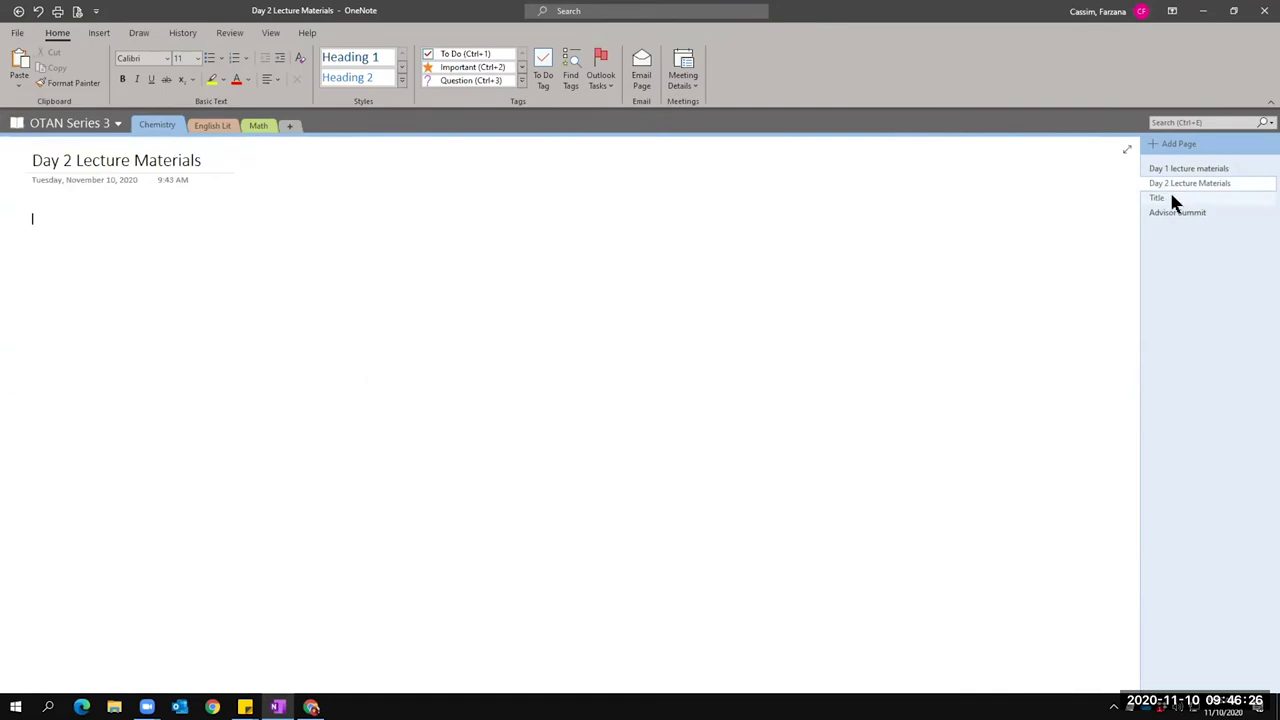
{"action": "left_click", "coordinate": [1172, 198]}
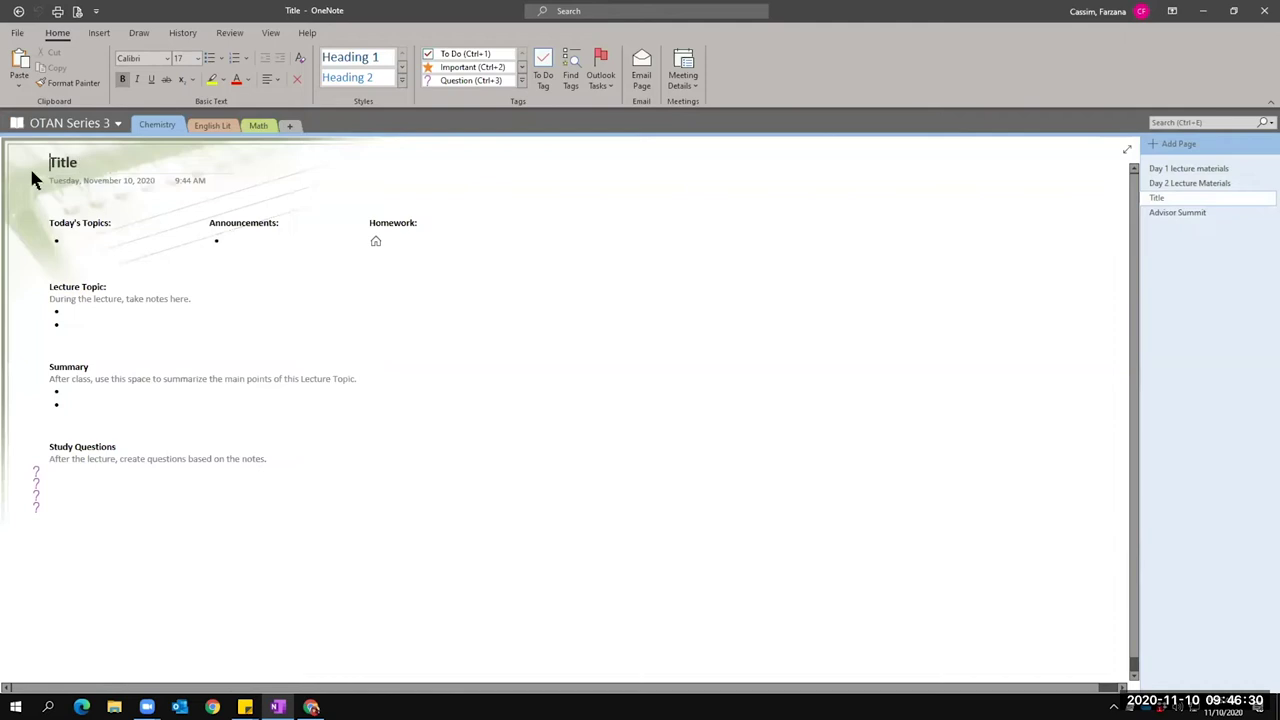
{"action": "right_click", "coordinate": [1155, 200]}
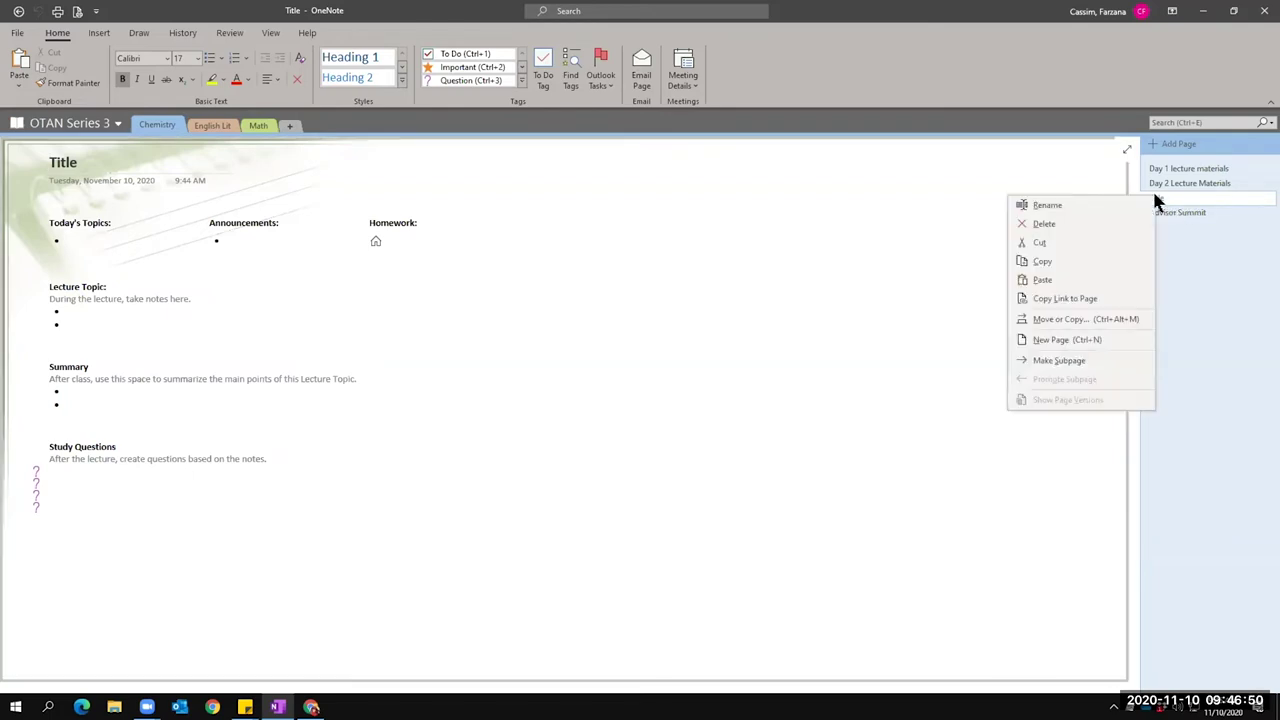
{"action": "left_click", "coordinate": [1073, 224]}
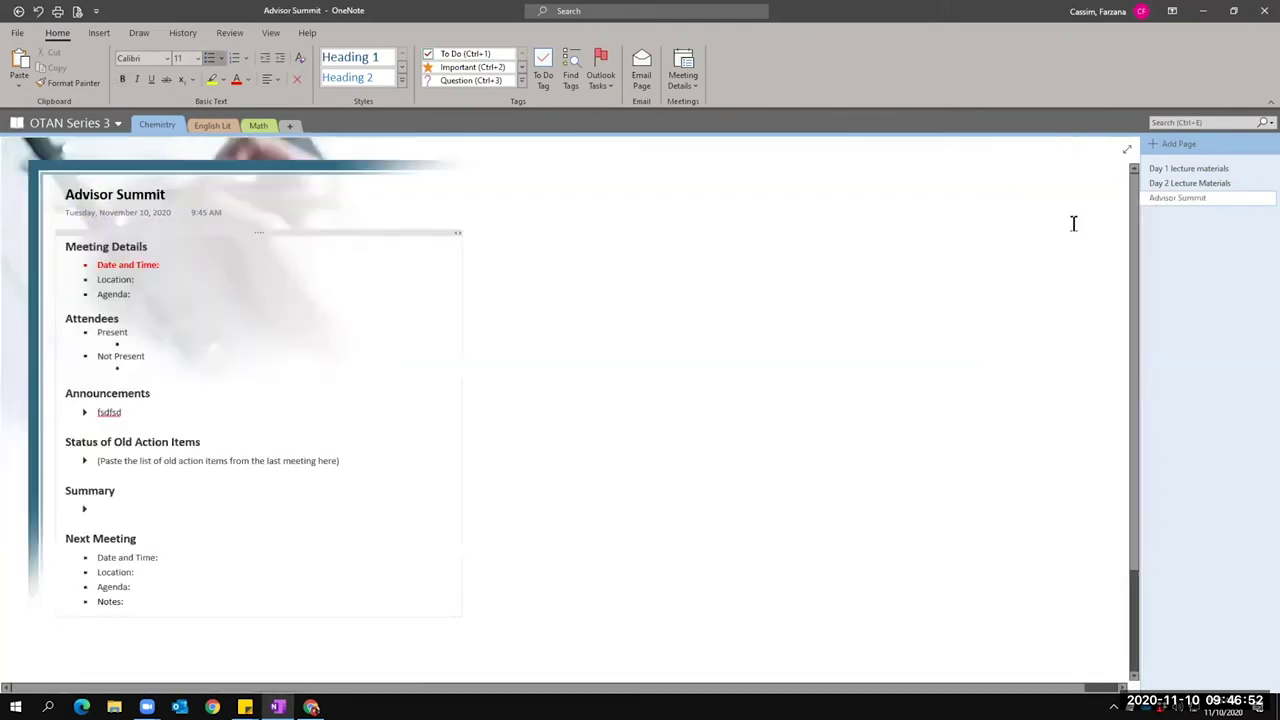
{"action": "right_click", "coordinate": [1175, 198]}
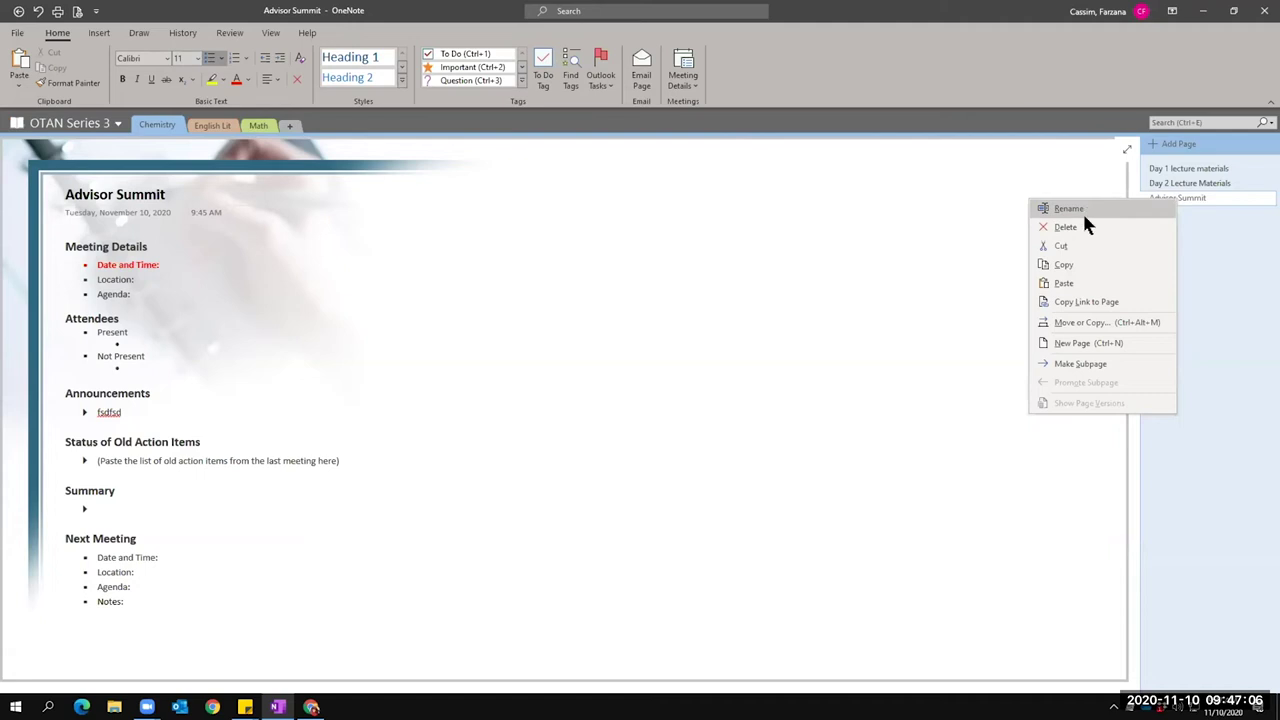
{"action": "key", "text": "Escape"}
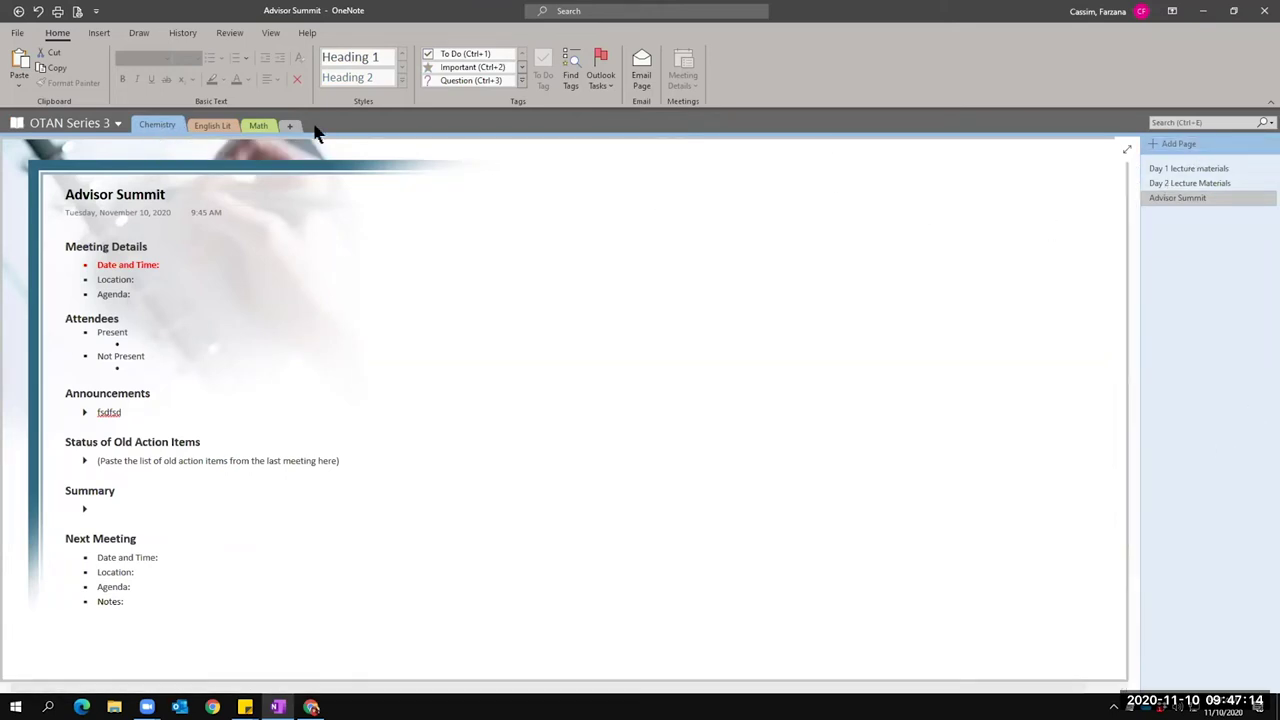
Title the untitled page in the Math section "Triangles".
{"action": "left_click", "coordinate": [260, 127]}
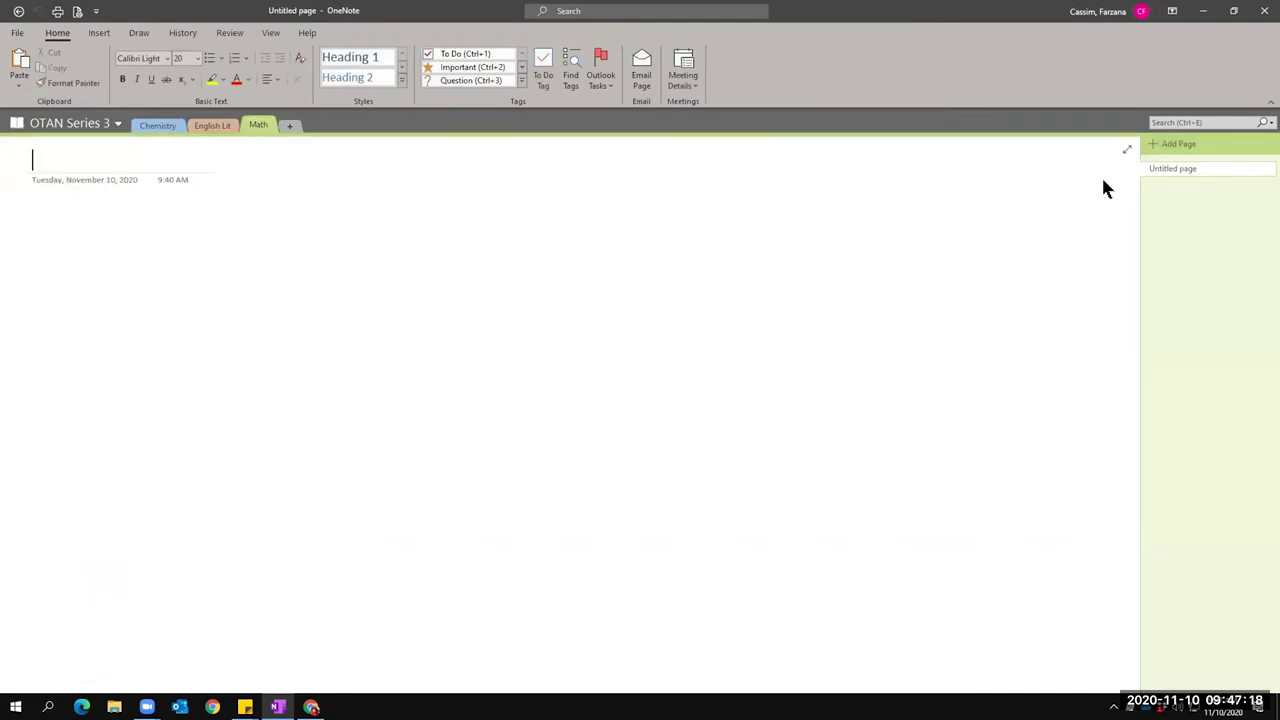
{"action": "type", "text": "Alge"}
{"action": "key", "text": "BackSpace"}
{"action": "key", "text": "BackSpace"}
{"action": "key", "text": "BackSpace"}
{"action": "key", "text": "BackSpace"}
{"action": "type", "text": "Triangles"}
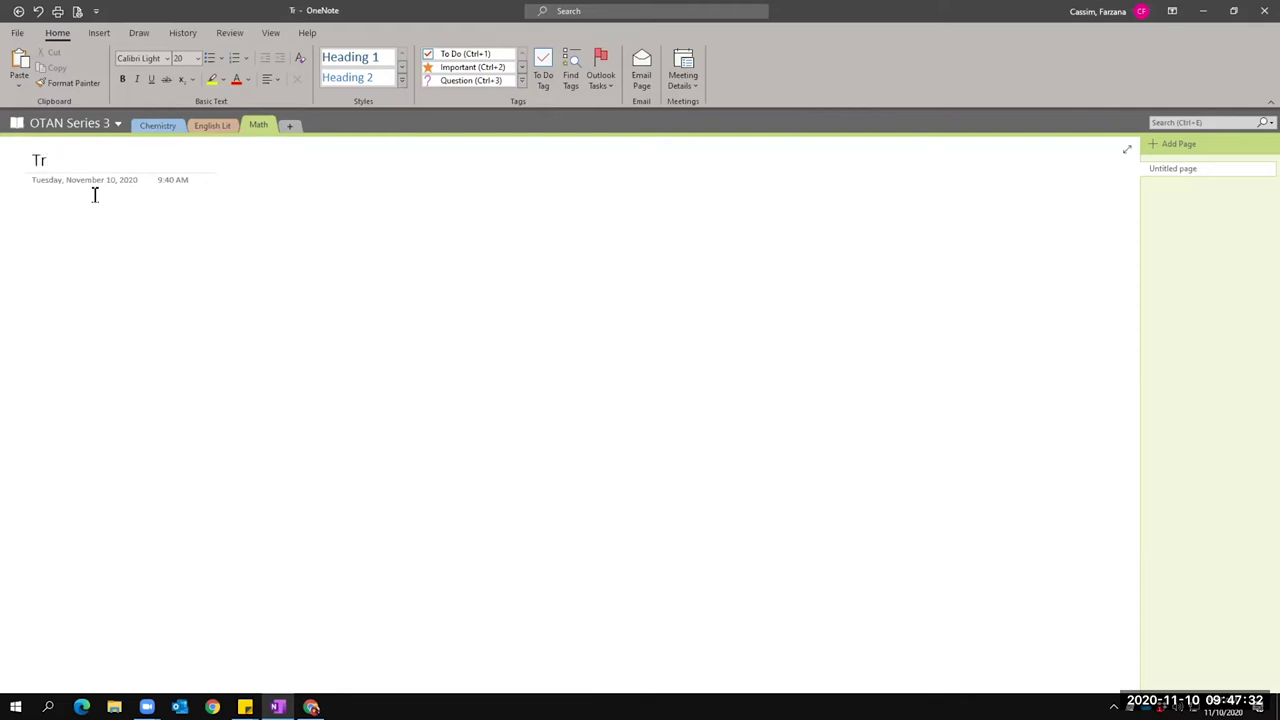
{"action": "key", "text": "Return"}
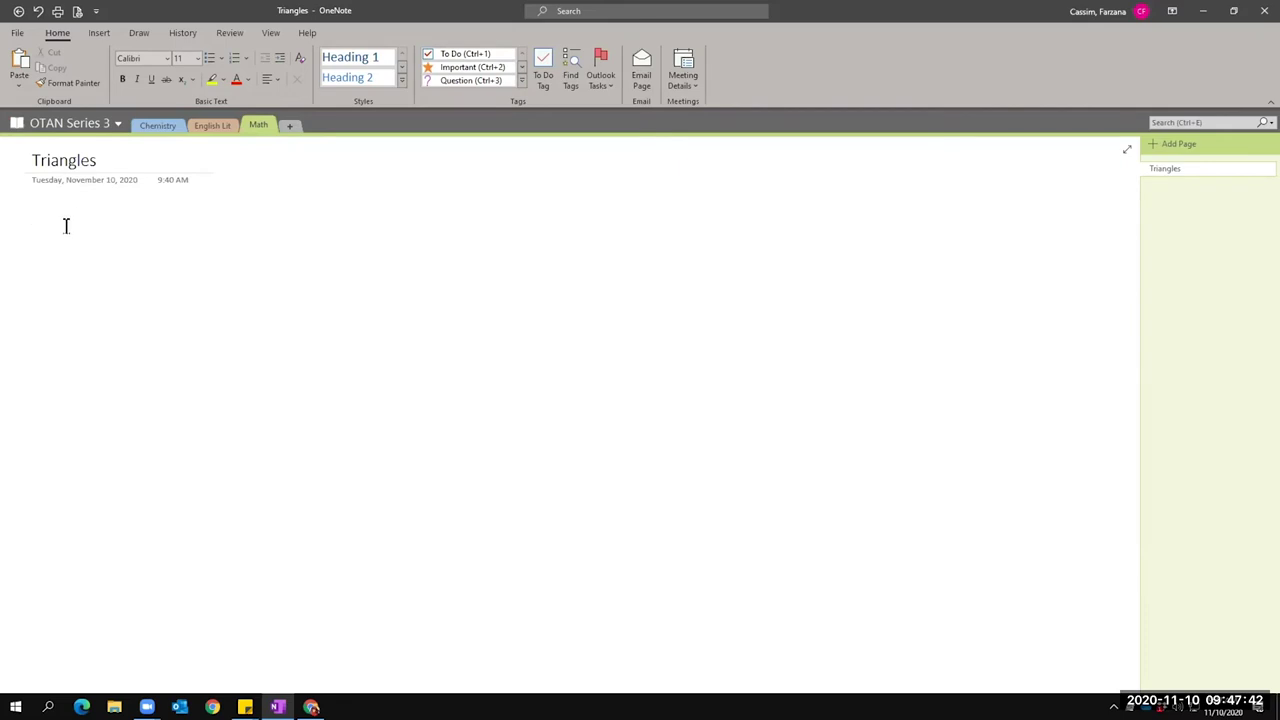
Add two sections to the OTAN Series 3 notebook, named "ESL Beg. Low" and "Interview".
{"action": "left_click", "coordinate": [292, 126]}
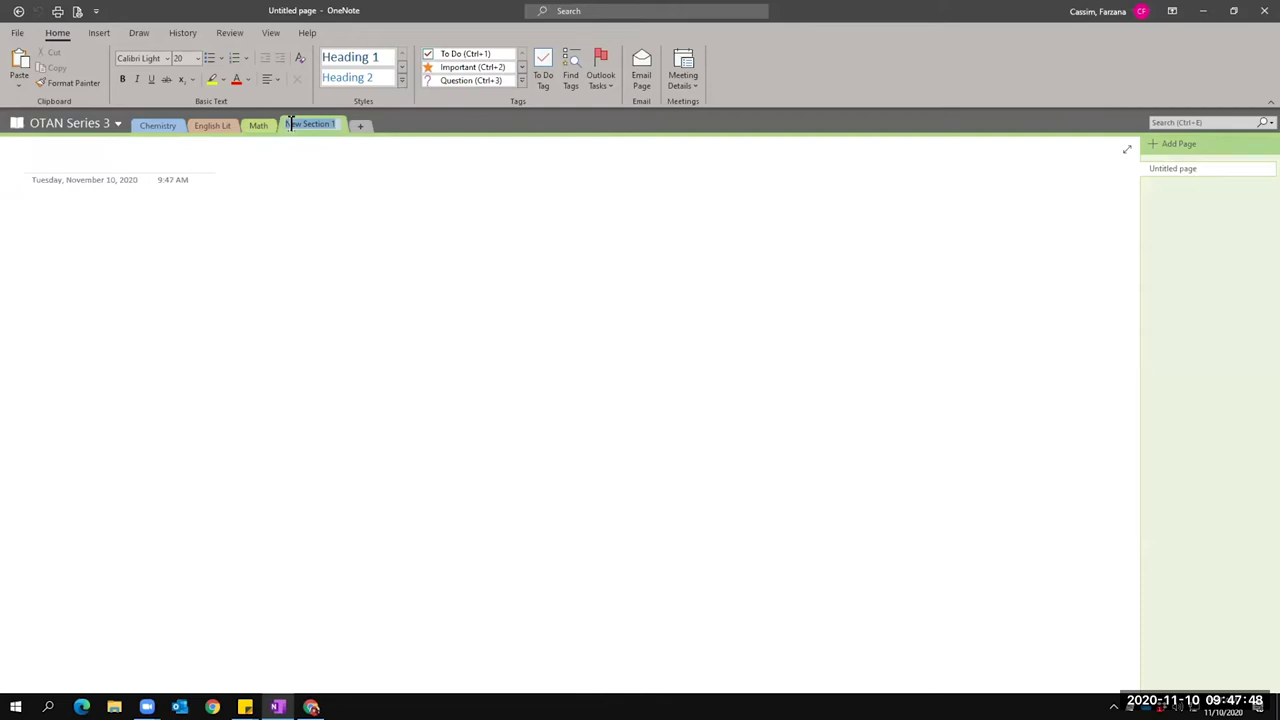
{"action": "type", "text": "ESL Beg. Low"}
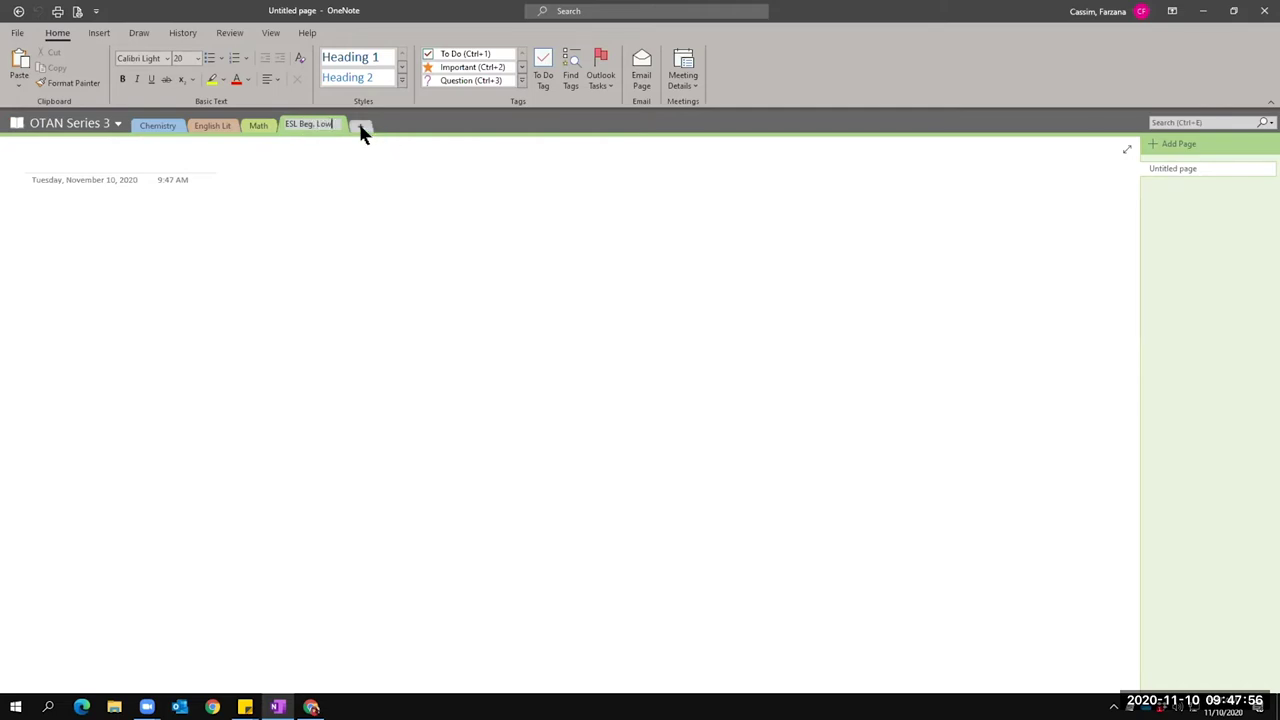
{"action": "left_click", "coordinate": [360, 126]}
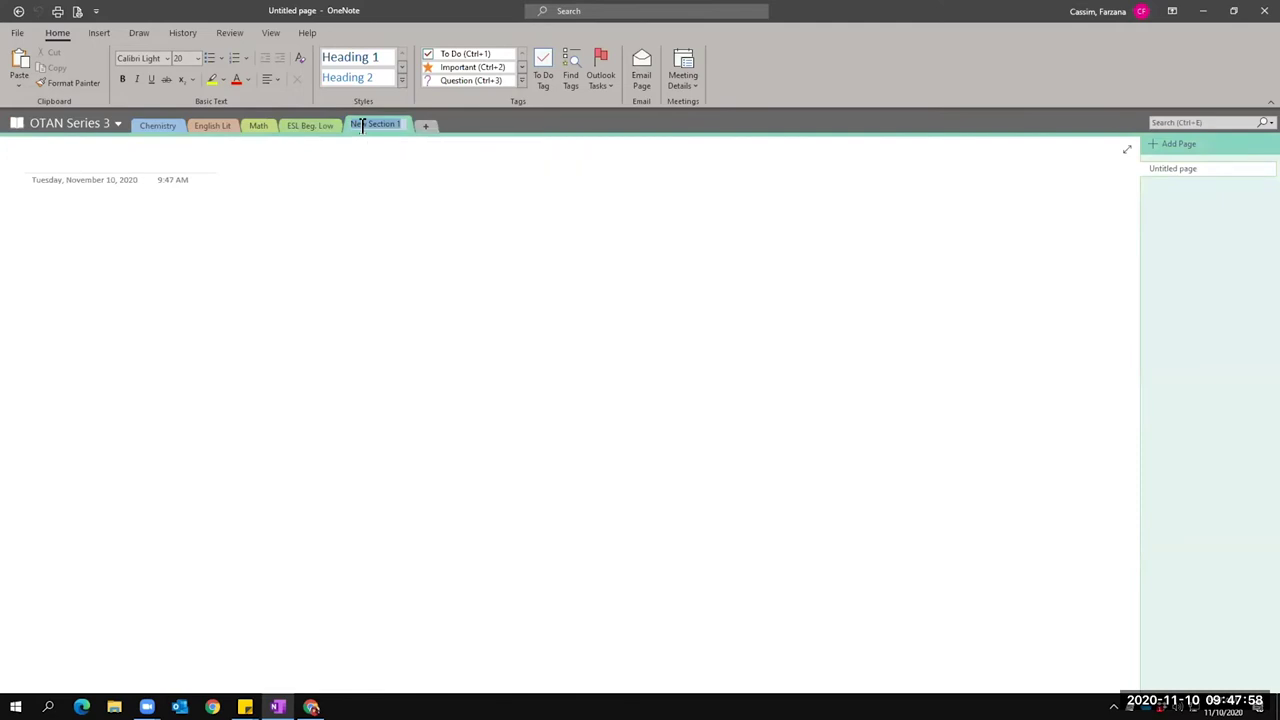
{"action": "type", "text": "Interview"}
{"action": "key", "text": "Return"}
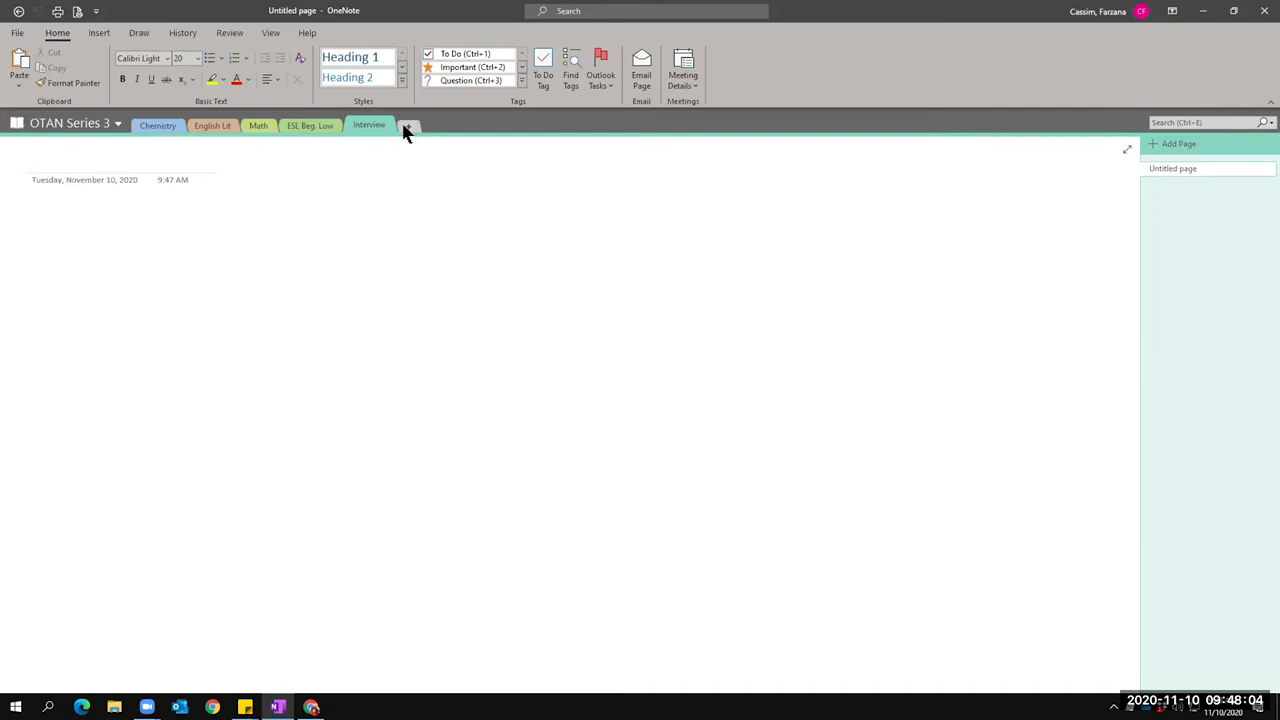
Switch back and forth between the ESL Beg. Low and Interview sections to compare them.
{"action": "left_click", "coordinate": [309, 125]}
{"action": "left_click", "coordinate": [369, 131]}
{"action": "left_click", "coordinate": [309, 126]}
{"action": "left_click", "coordinate": [377, 129]}
{"action": "left_click", "coordinate": [300, 127]}
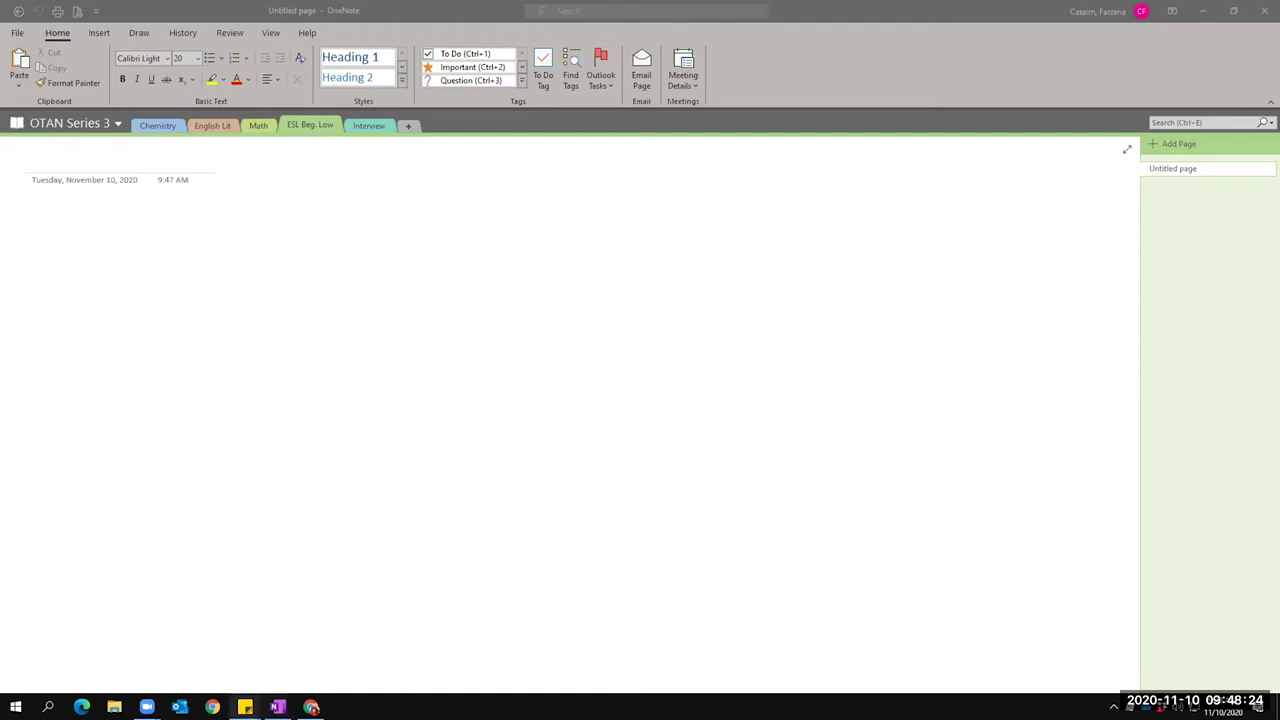
Compare the insert options of OneNote for the web with those of the OneNote desktop app, including page templates.
{"action": "left_click", "coordinate": [311, 707]}
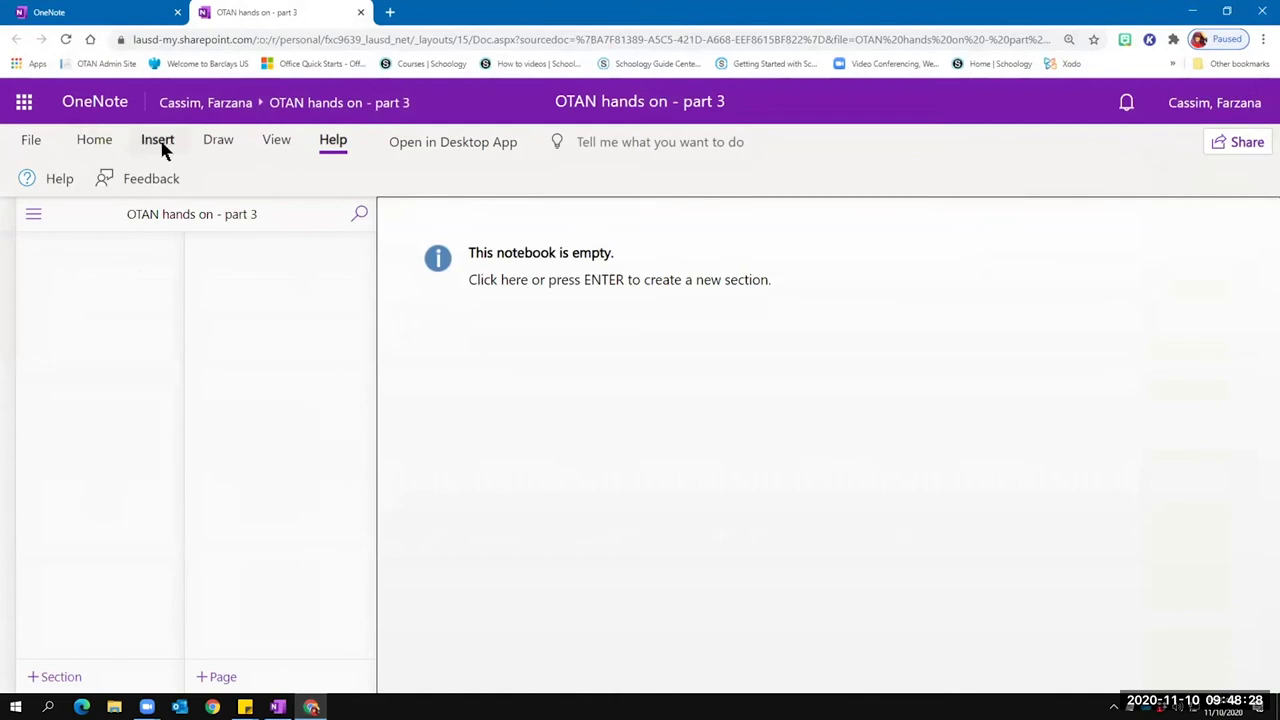
{"action": "left_click", "coordinate": [163, 146]}
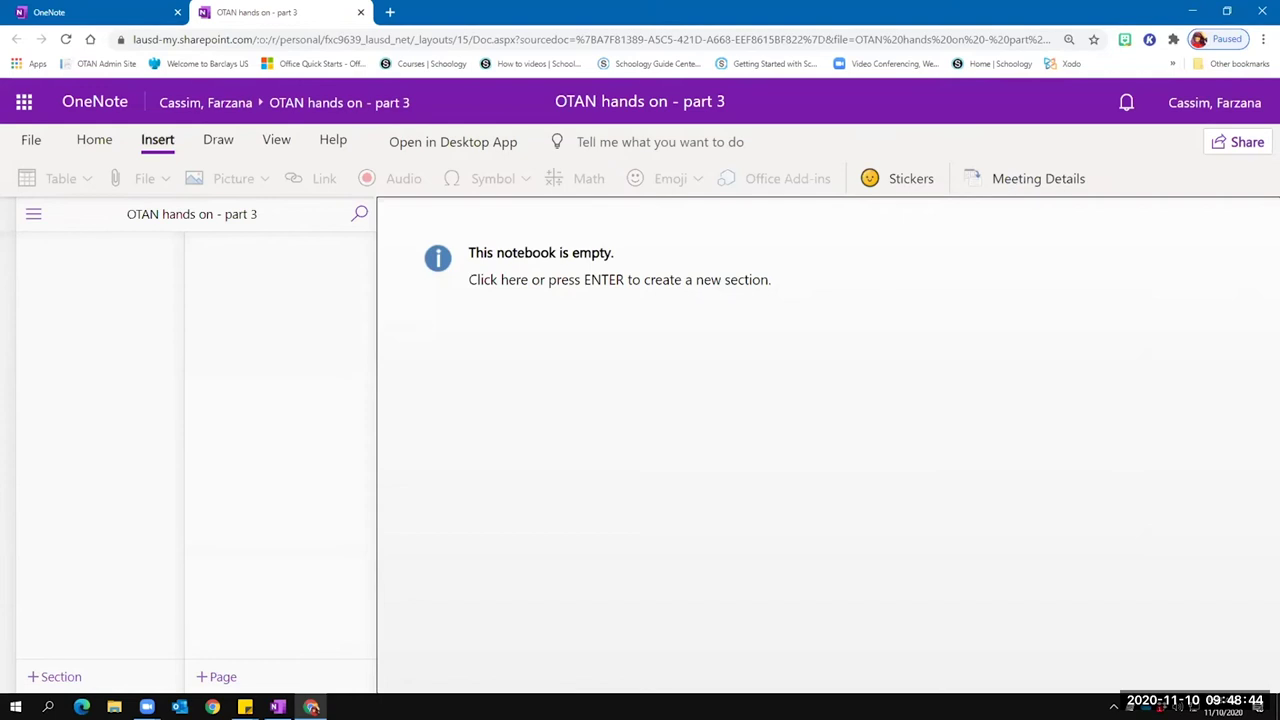
{"action": "left_click", "coordinate": [277, 707]}
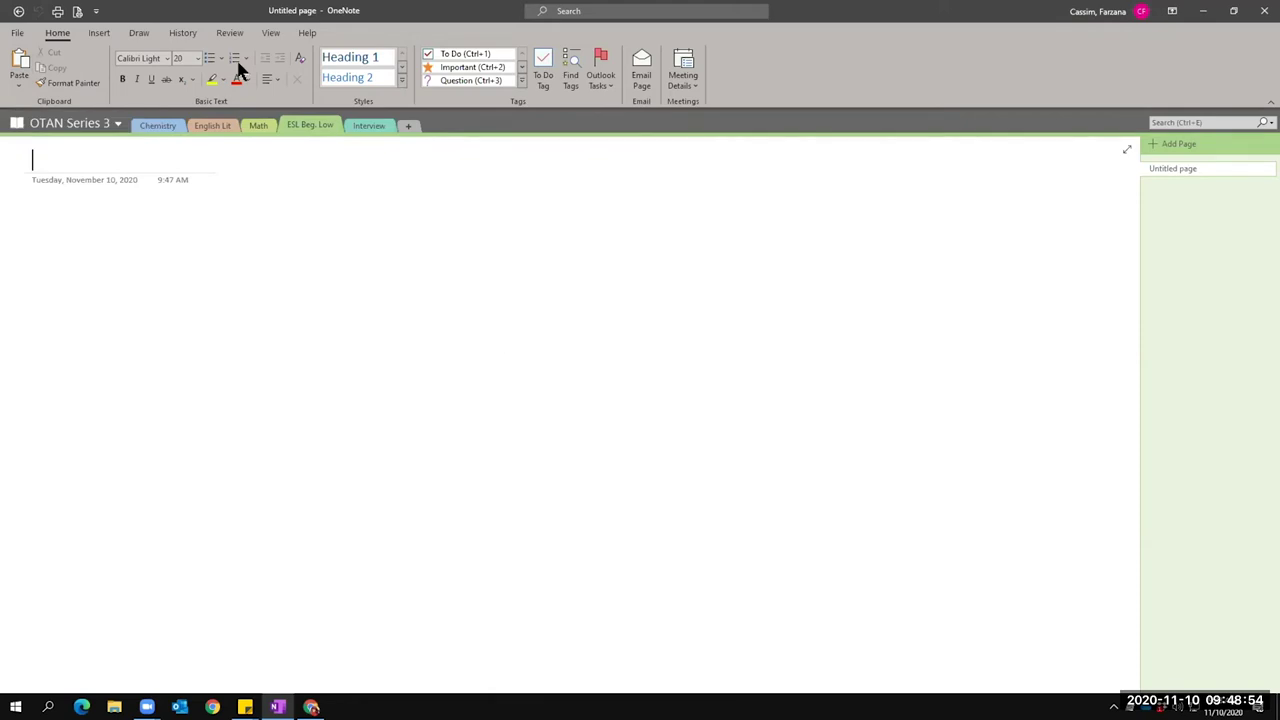
{"action": "left_click", "coordinate": [100, 34]}
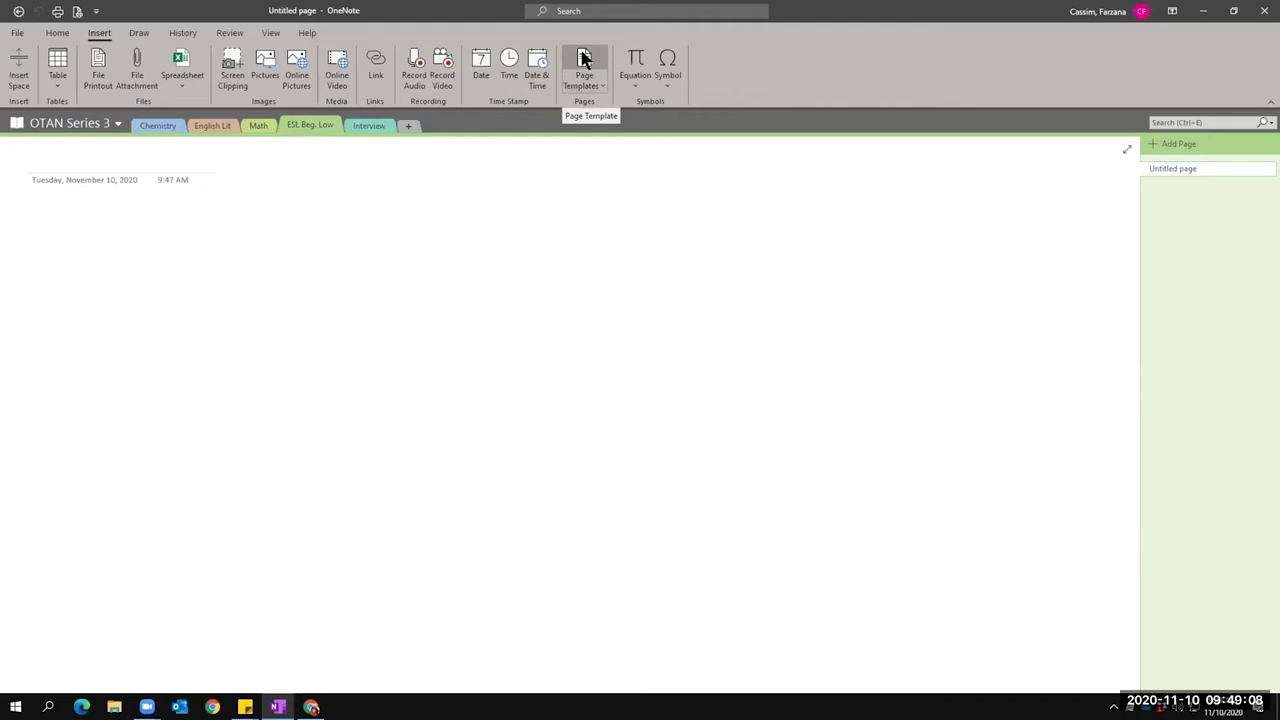
Switch to OneNote for the web, mark the add-page command with a green arrow annotation, and clear the annotation.
{"action": "left_click", "coordinate": [311, 706]}
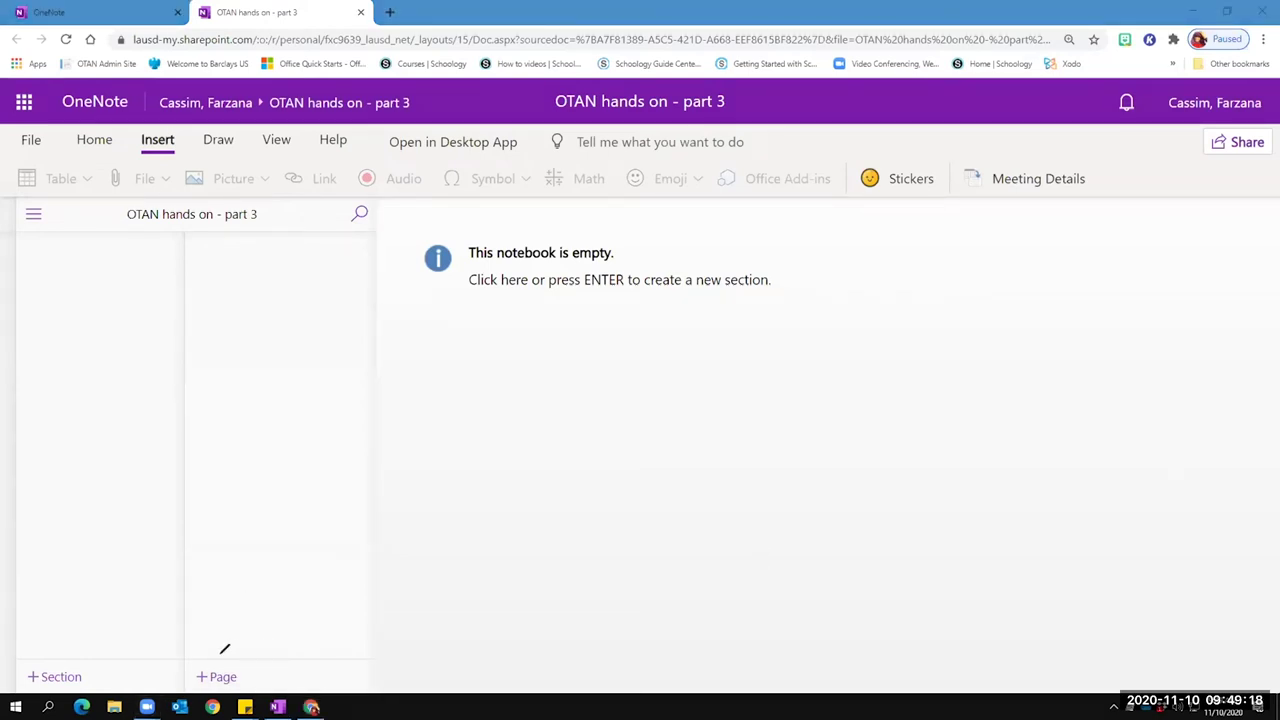
{"action": "left_click_drag", "start_coordinate": [218, 659], "coordinate": [250, 513]}
{"action": "left_click_drag", "start_coordinate": [198, 625], "coordinate": [205, 666]}
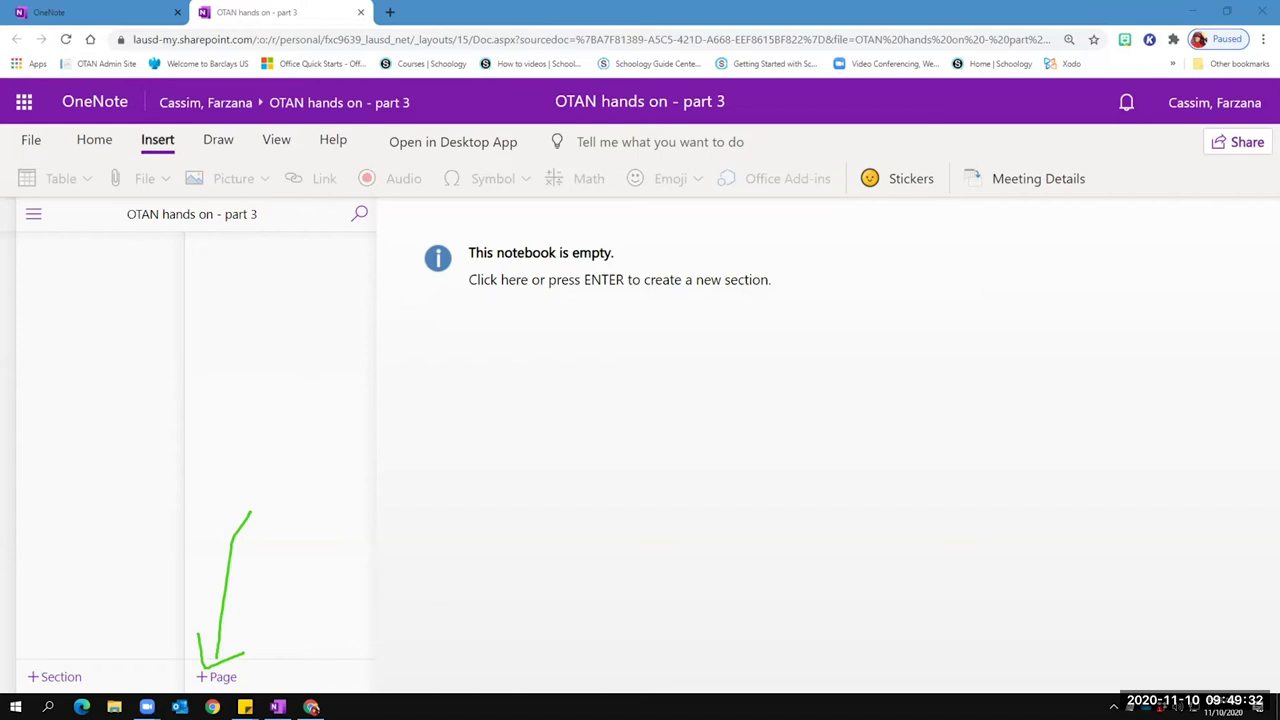
{"action": "key", "text": "Escape"}
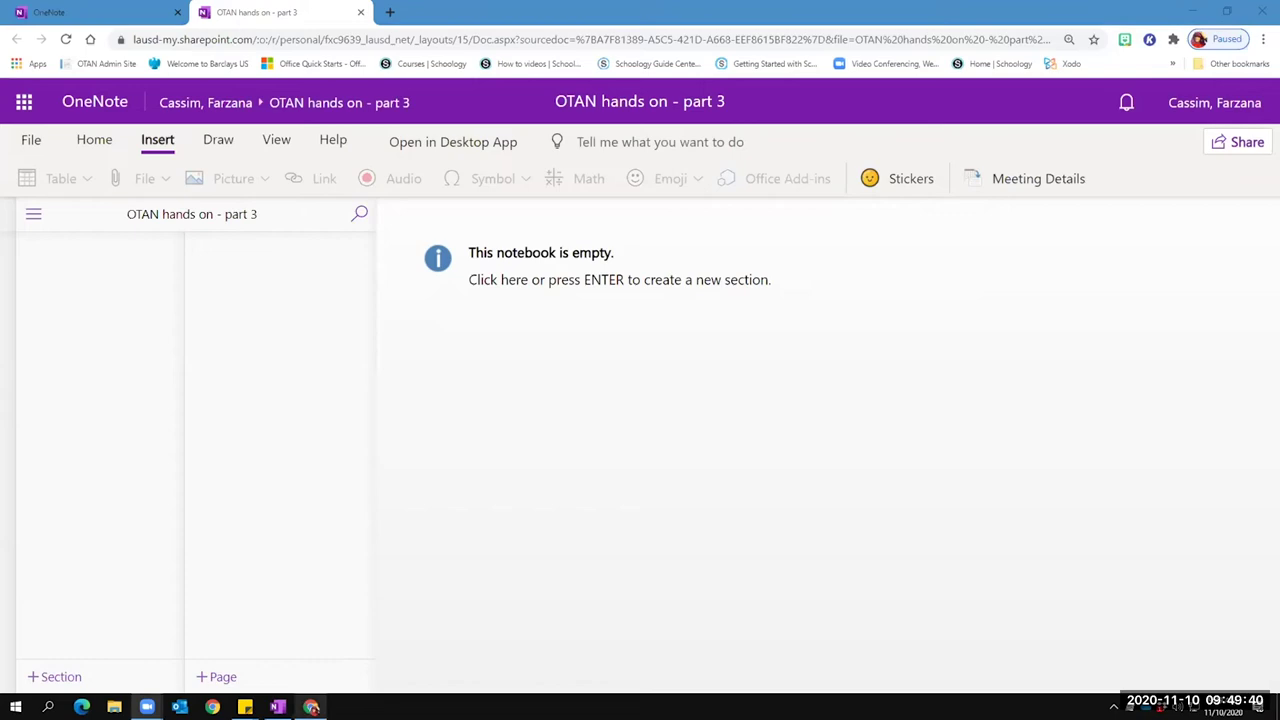
Switch to the OneNote desktop app and change the ESL Beg. Low section's color to light red.
{"action": "left_click", "coordinate": [277, 707]}
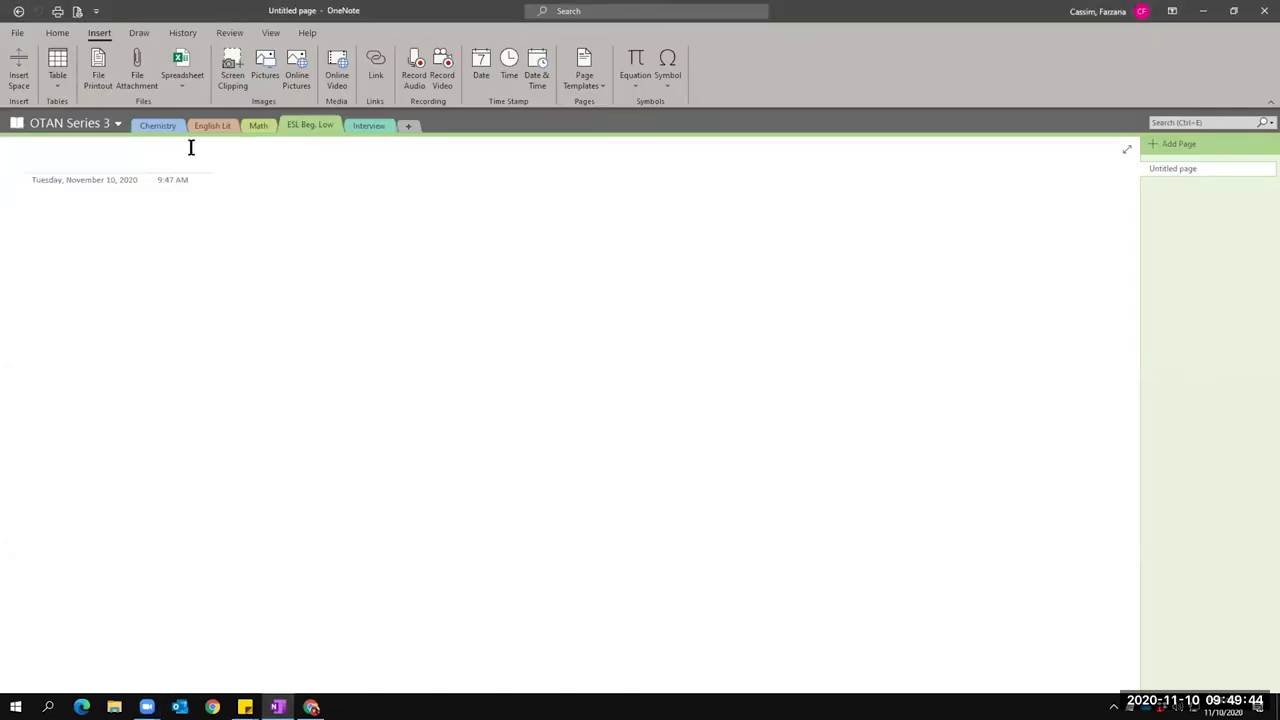
{"action": "right_click", "coordinate": [310, 128]}
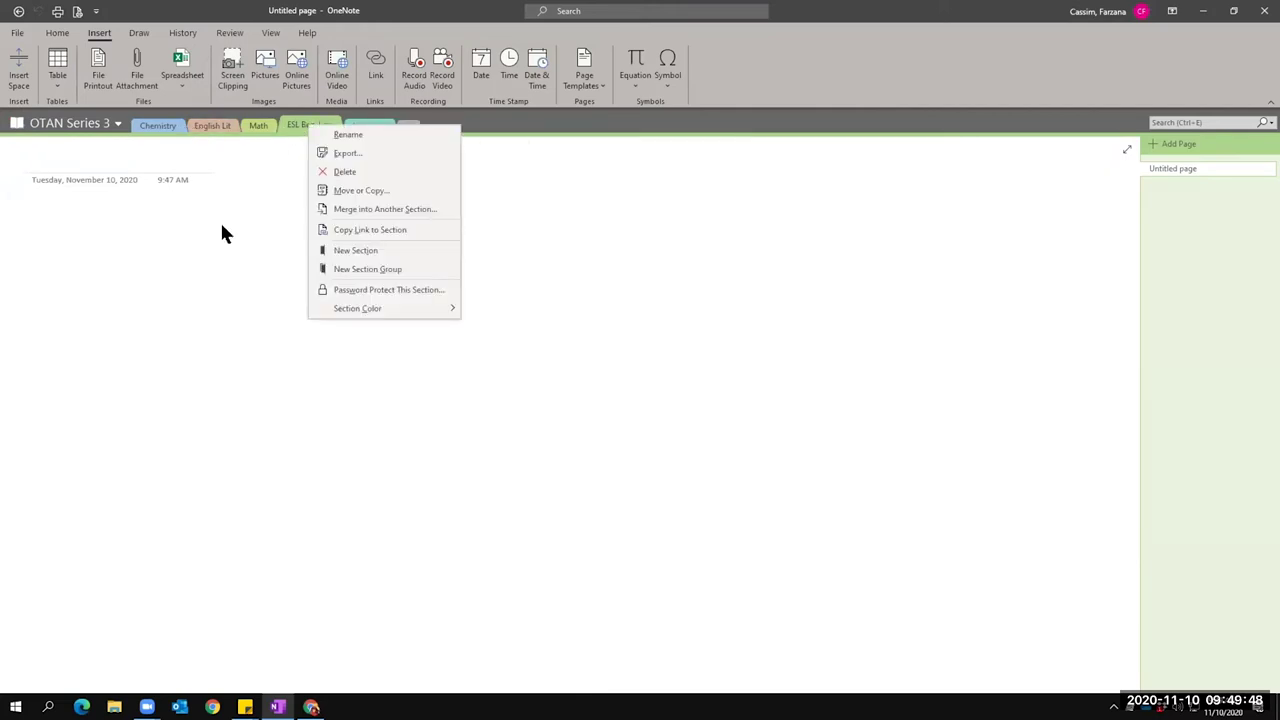
{"action": "left_click", "coordinate": [286, 316]}
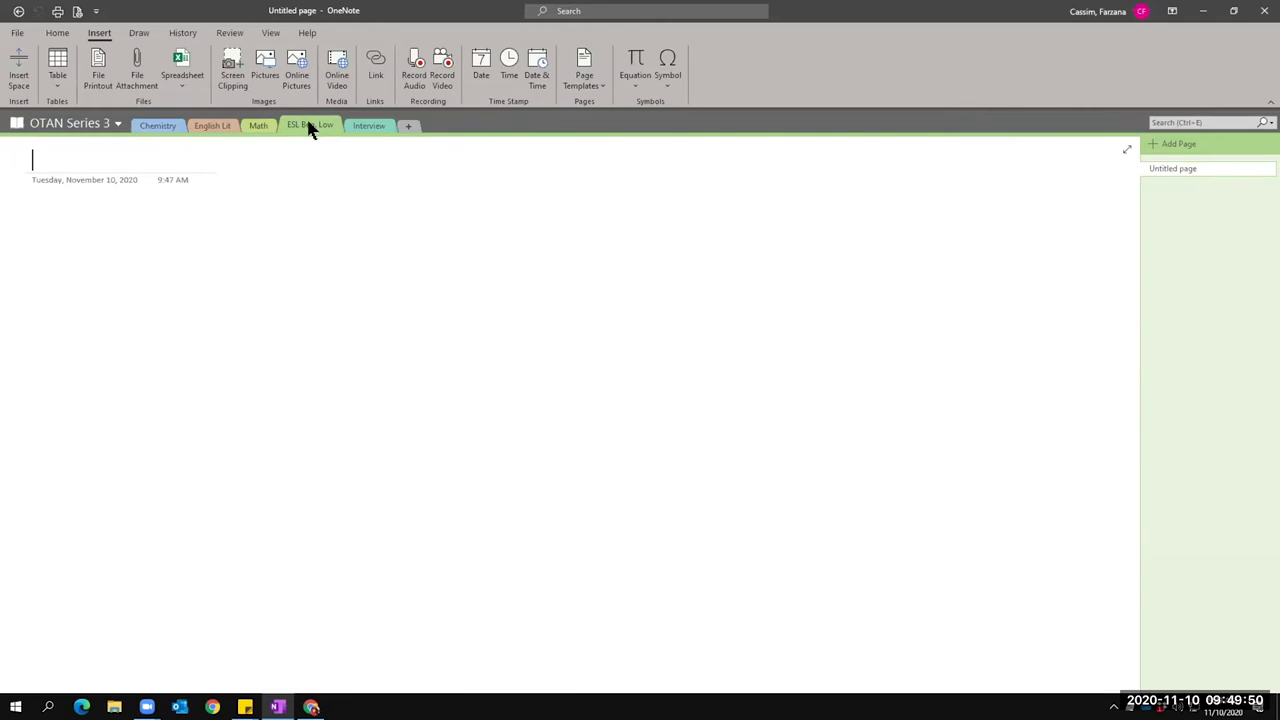
{"action": "right_click", "coordinate": [310, 128]}
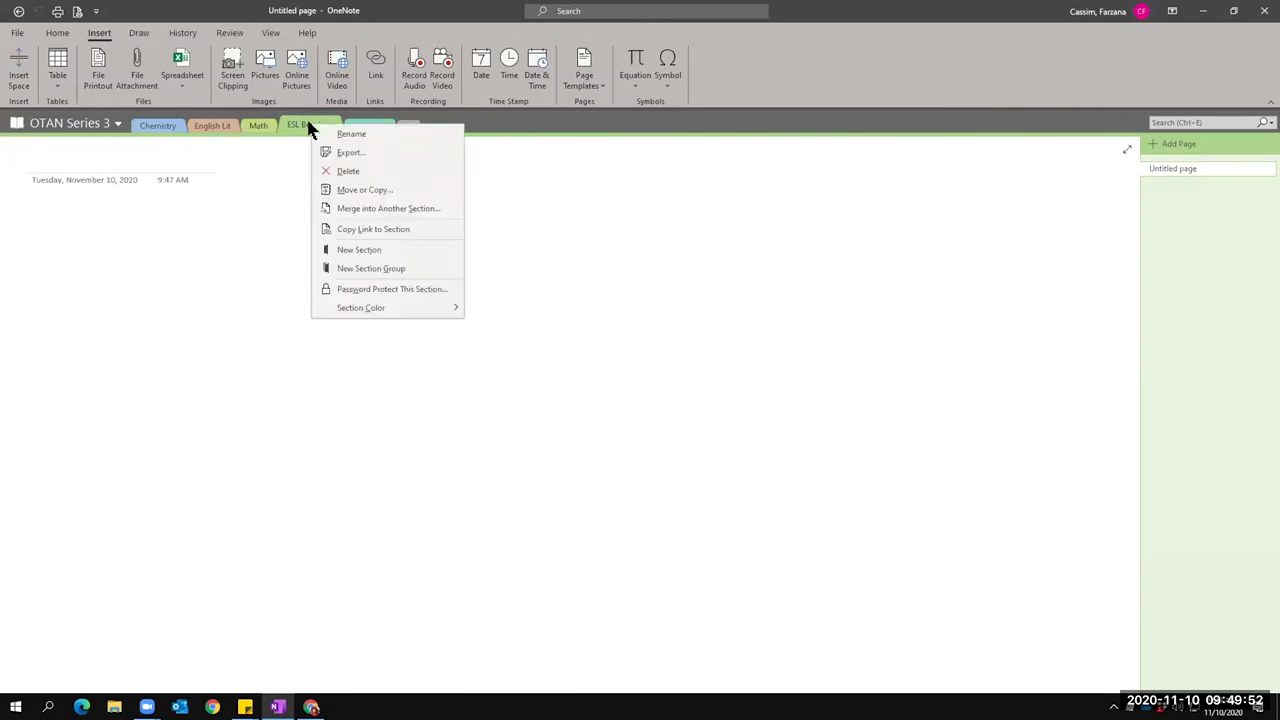
{"action": "mouse_move", "coordinate": [386, 308]}
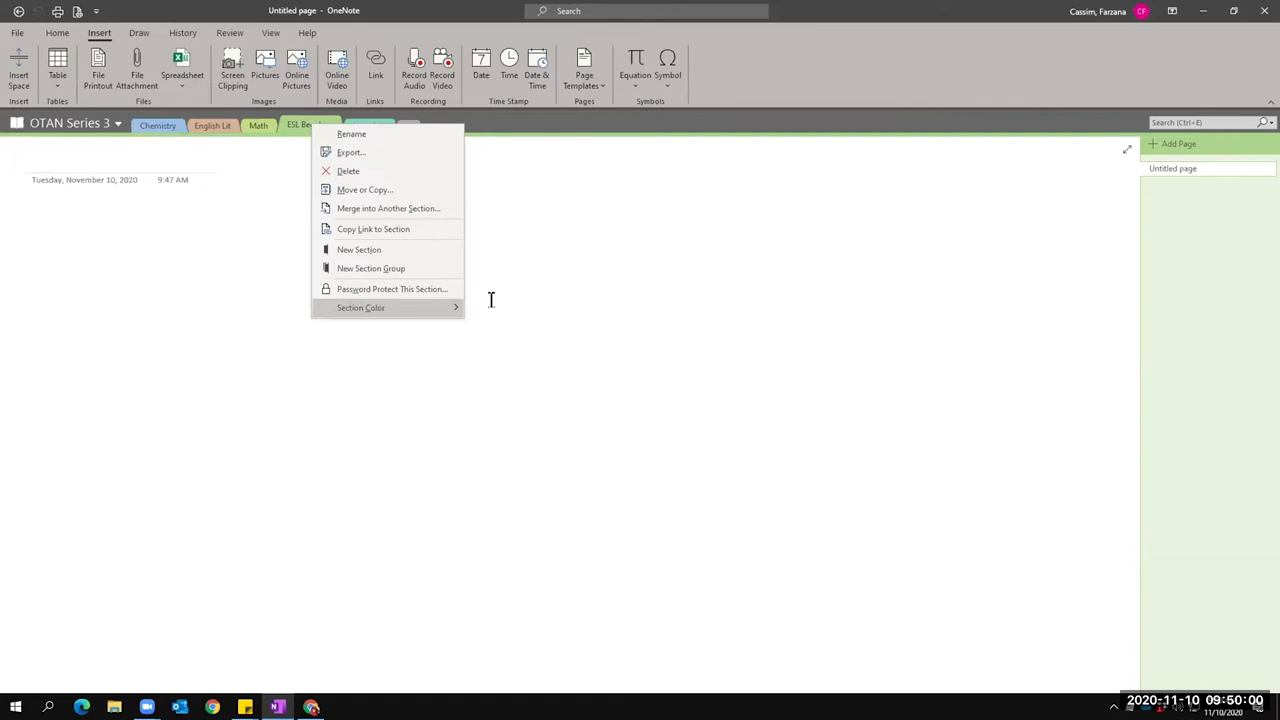
{"action": "left_click", "coordinate": [490, 300]}
{"action": "right_click", "coordinate": [294, 126]}
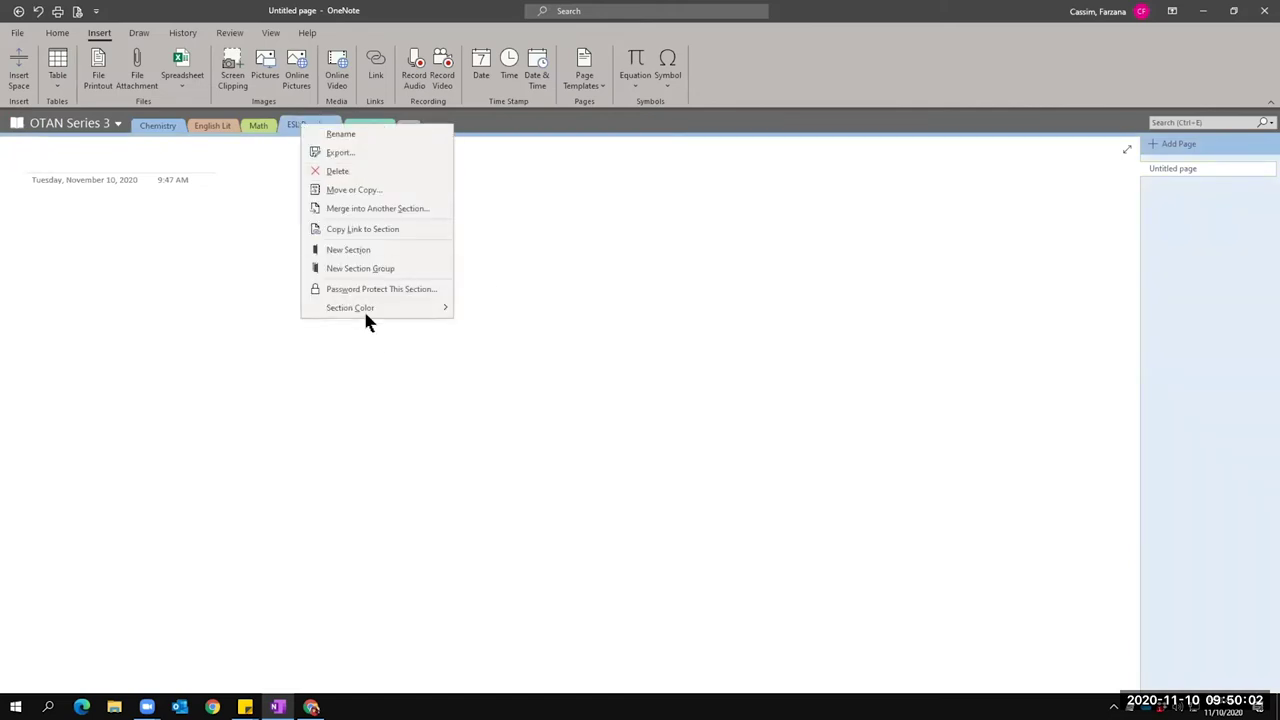
{"action": "left_click", "coordinate": [493, 366]}
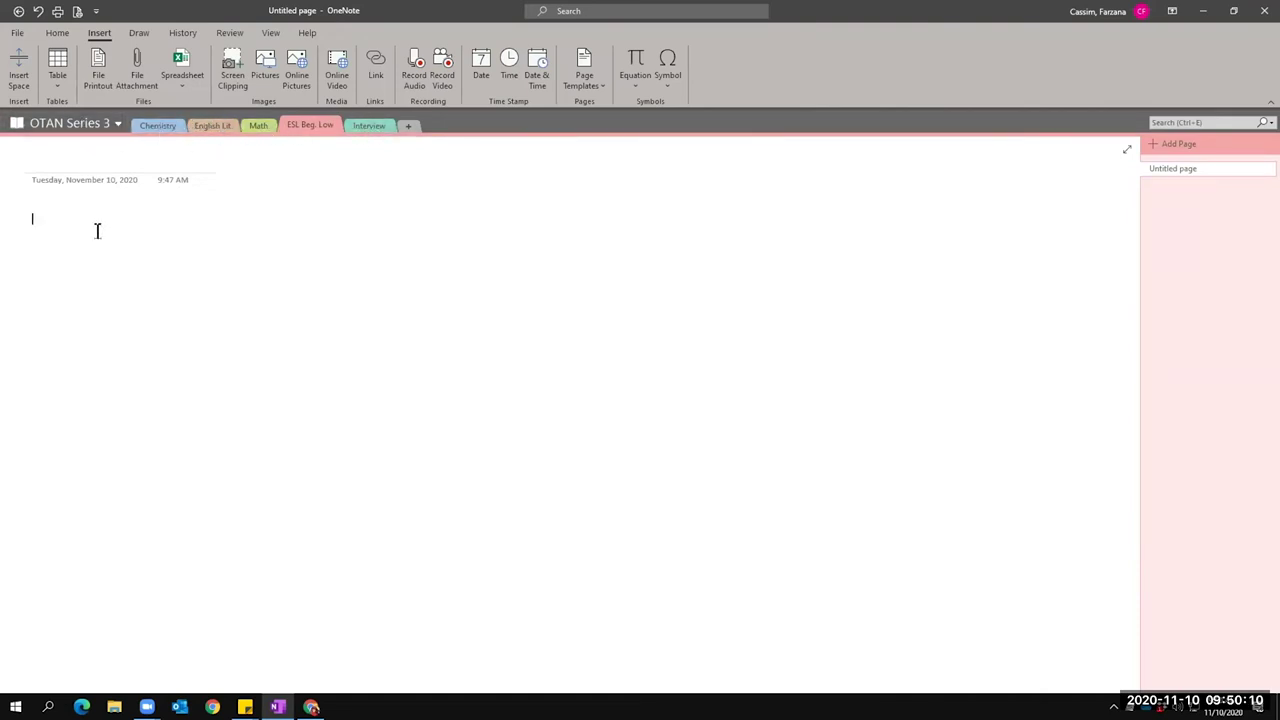
Title the untitled page in the ESL Beg. Low section "Put any title you want".
{"action": "left_click", "coordinate": [46, 149]}
{"action": "type", "text": "Put any"}
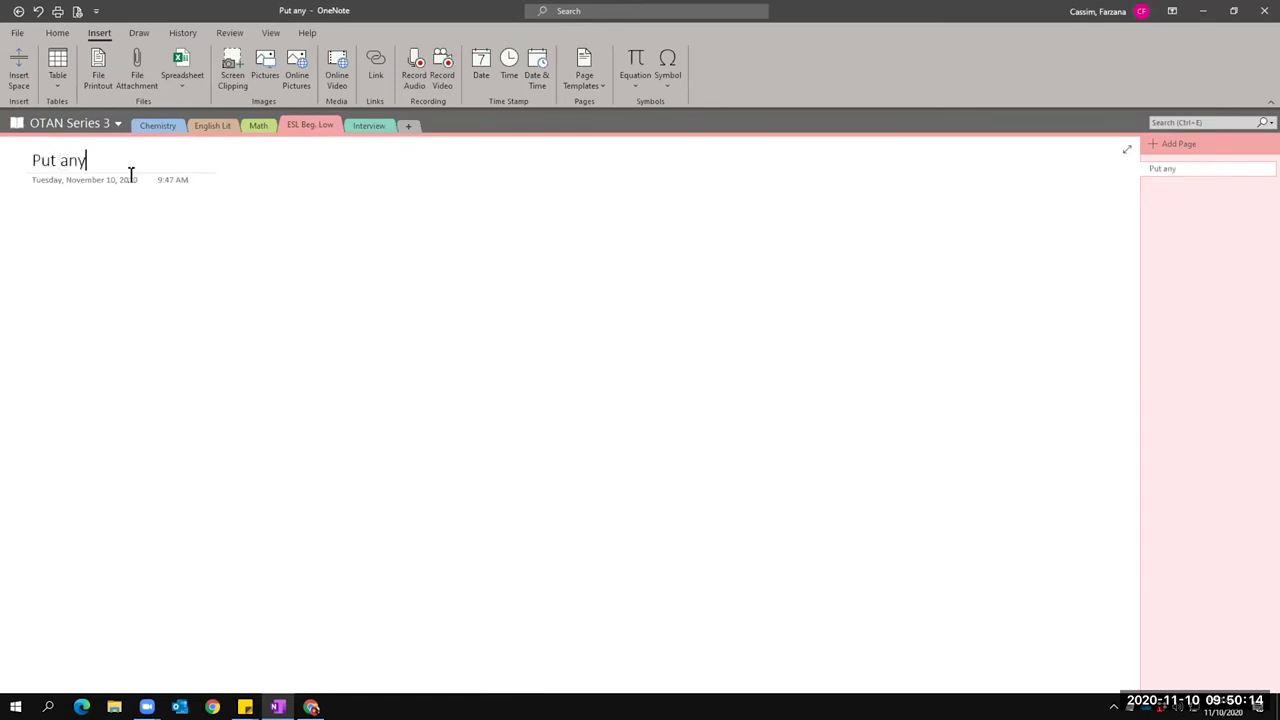
{"action": "type", "text": " time"}
{"action": "key", "text": "BackSpace"}
{"action": "key", "text": "BackSpace"}
{"action": "type", "text": "tle "}
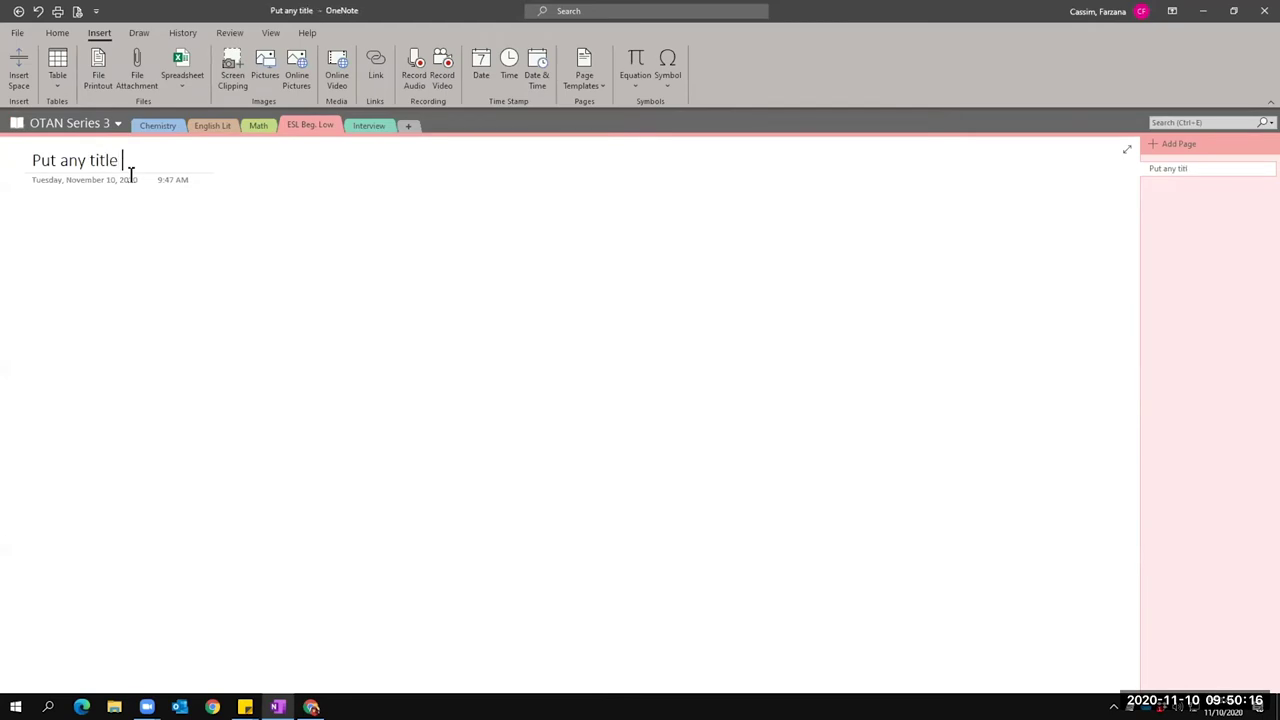
{"action": "type", "text": "you want"}
{"action": "key", "text": "Return"}
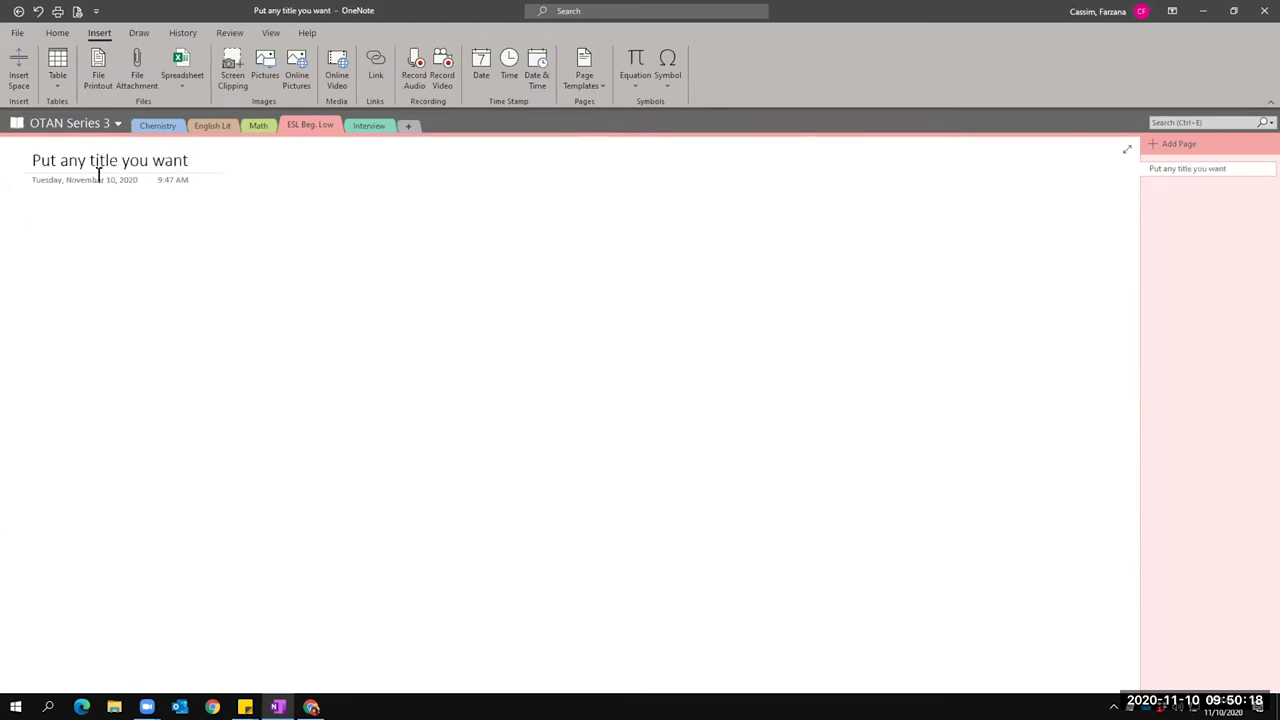
Enter the sample text "Lsdhflsdjfl;dsjlf" below the page title, and "Sjdsfl;jflsdjfl" a few lines beneath it.
{"action": "type", "text": "Lsdhflsdjfl;dsjlf"}
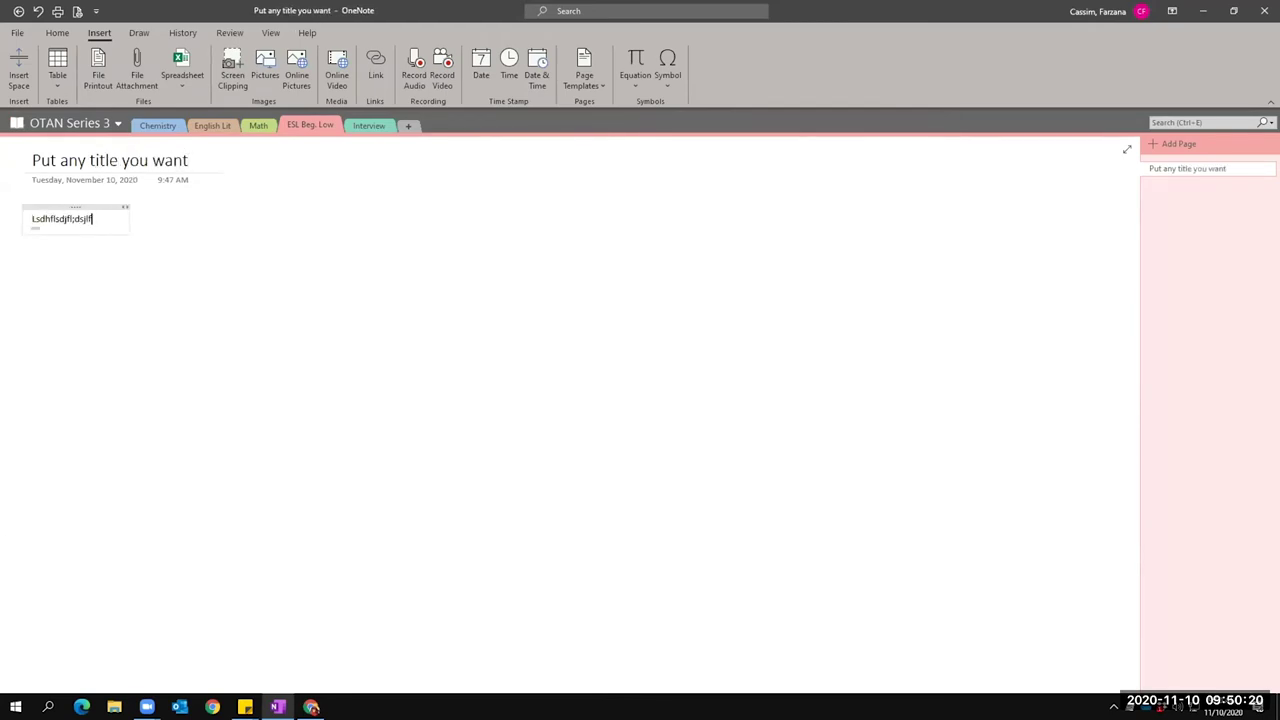
{"action": "left_click", "coordinate": [44, 268]}
{"action": "type", "text": "Sjdsfl;jfls"}
{"action": "key", "text": "BackSpace"}
{"action": "type", "text": "djfl"}
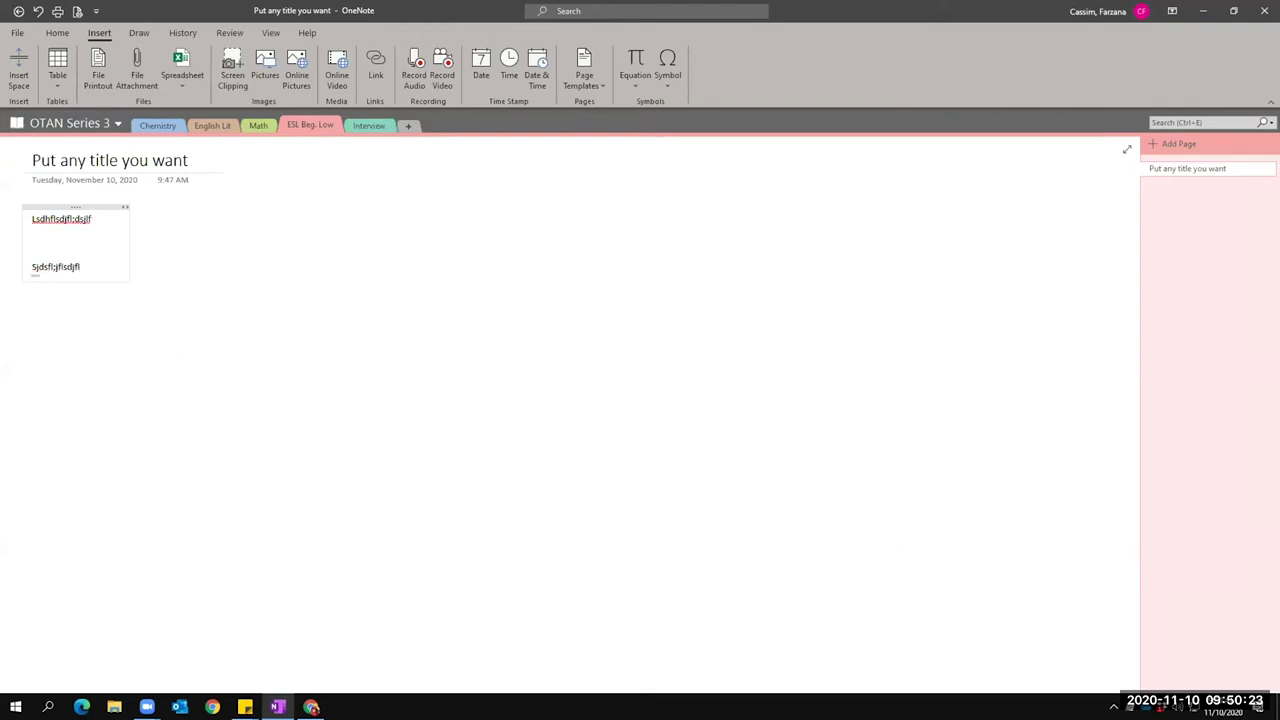
Add two separate text notes to the right of the existing text, reading "Fjsdljfl;sdjflsdnjf" and "Fsdlkjfl;sdkjf;lsdjf".
{"action": "left_click", "coordinate": [170, 207]}
{"action": "type", "text": "Fjsdljfl;sdjflsdnjf"}
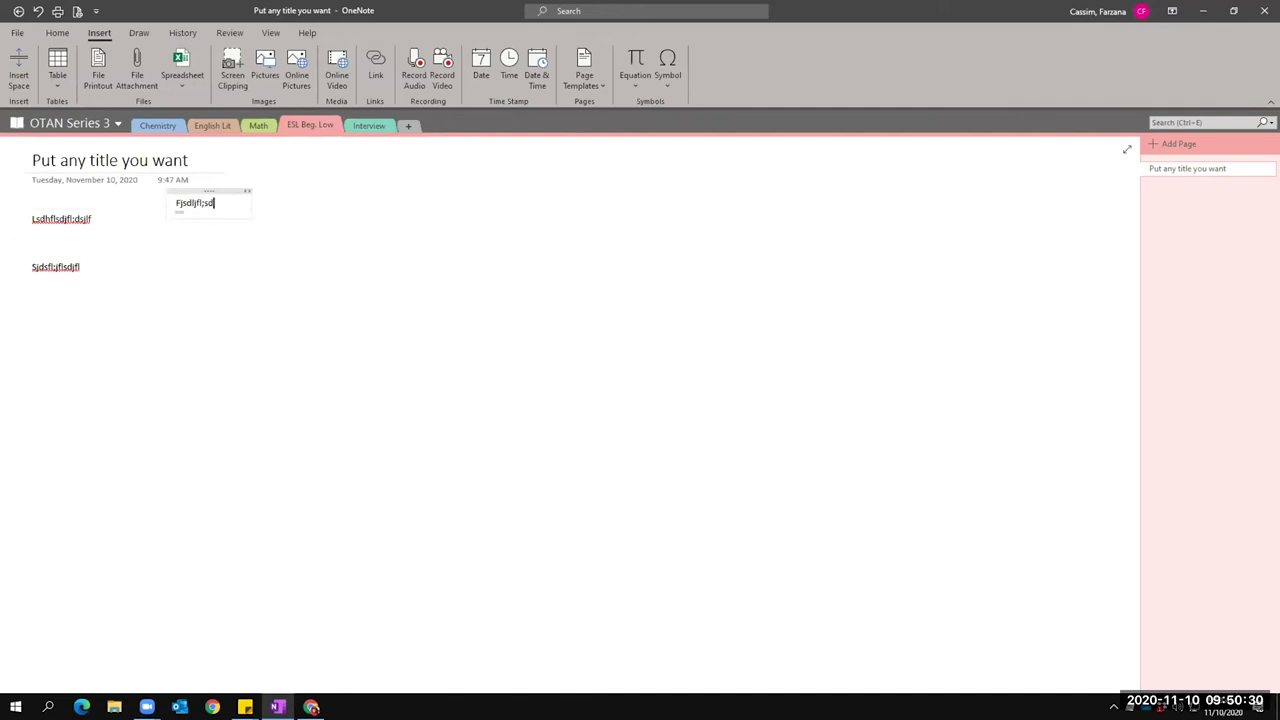
{"action": "left_click", "coordinate": [313, 203]}
{"action": "type", "text": "Fsdlkjfl;sdkjf;lsdjf"}
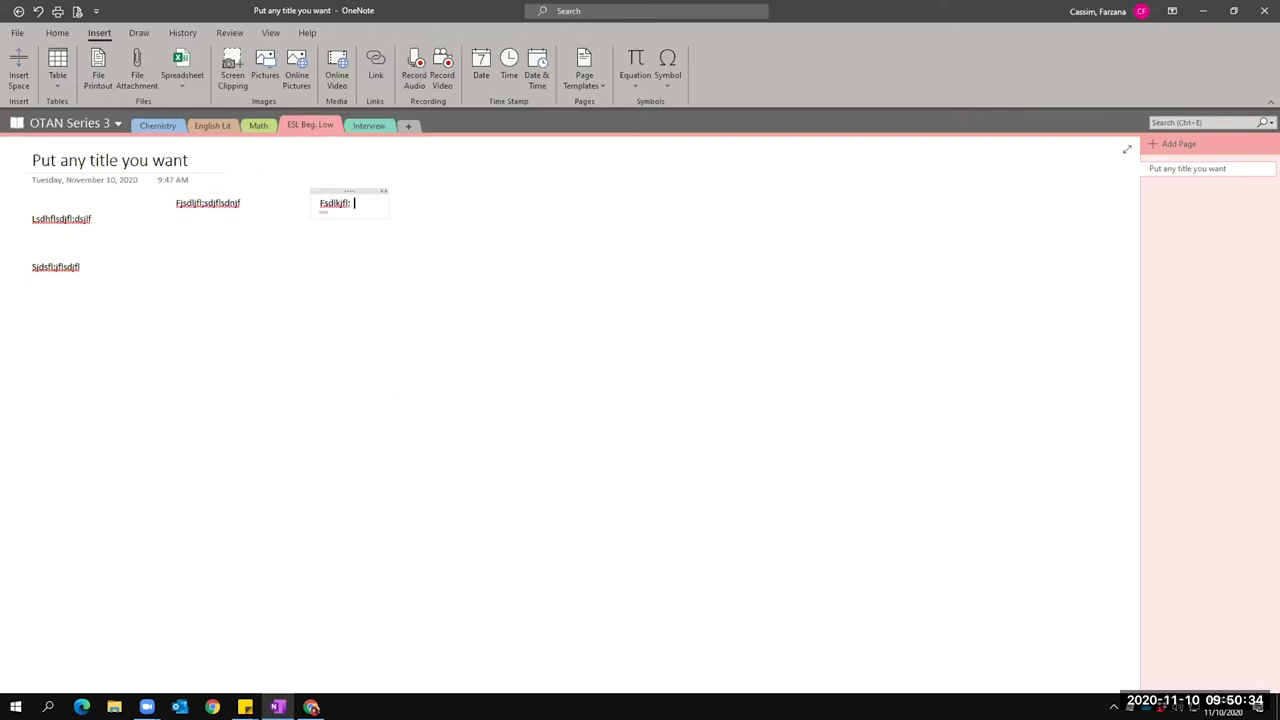
Rearrange the sample text notes at different spots around the page below the title.
{"action": "left_click", "coordinate": [181, 284]}
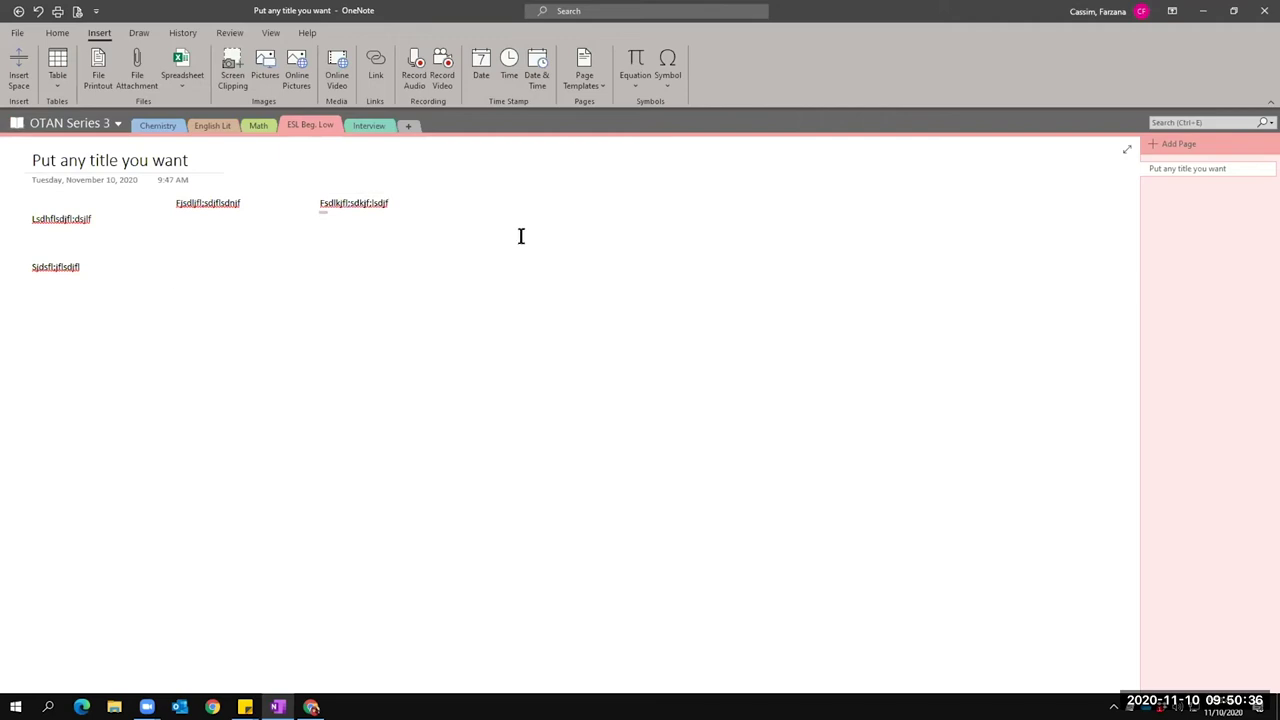
{"action": "left_click_drag", "start_coordinate": [326, 214], "coordinate": [22, 358]}
{"action": "left_click_drag", "start_coordinate": [200, 190], "coordinate": [166, 328]}
{"action": "left_click_drag", "start_coordinate": [51, 206], "coordinate": [325, 258]}
{"action": "left_click_drag", "start_coordinate": [202, 322], "coordinate": [90, 222]}
{"action": "left_click_drag", "start_coordinate": [328, 256], "coordinate": [148, 259]}
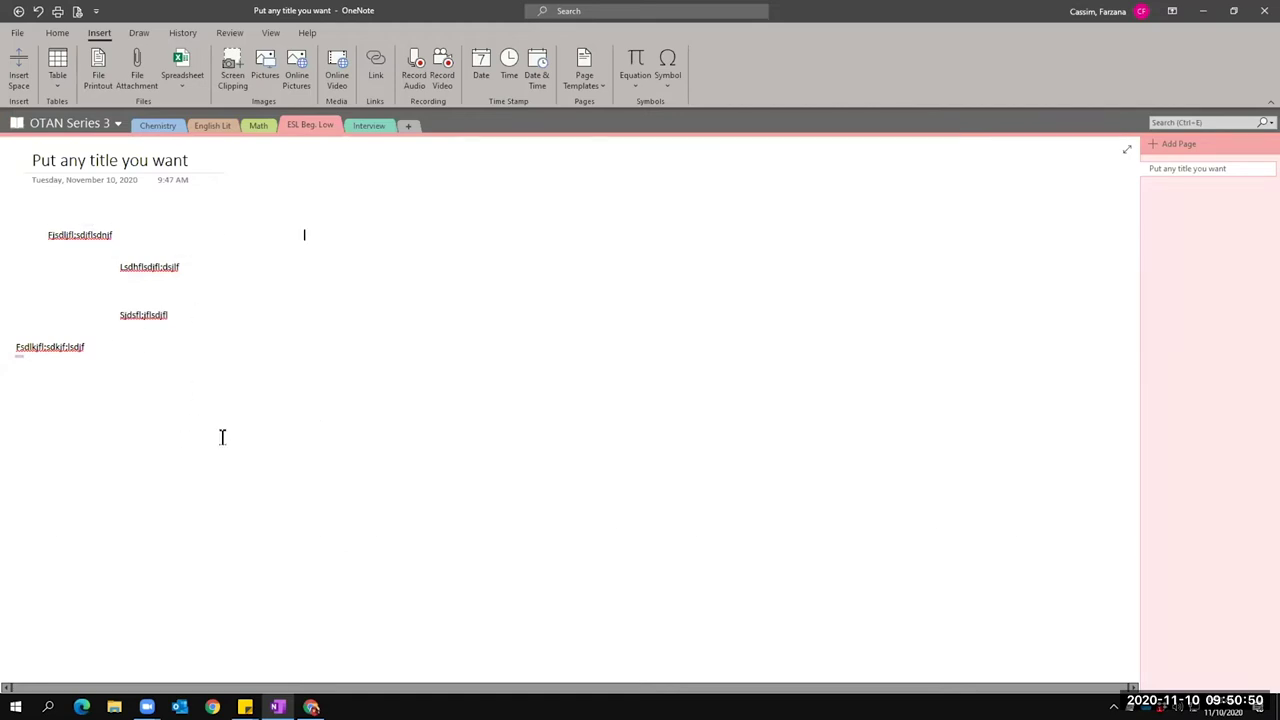
Add a note listing Broccoli, Bread and Carrots on separate lines to the right of the existing notes.
{"action": "type", "text": "Broccoli"}
{"action": "key", "text": "Return"}
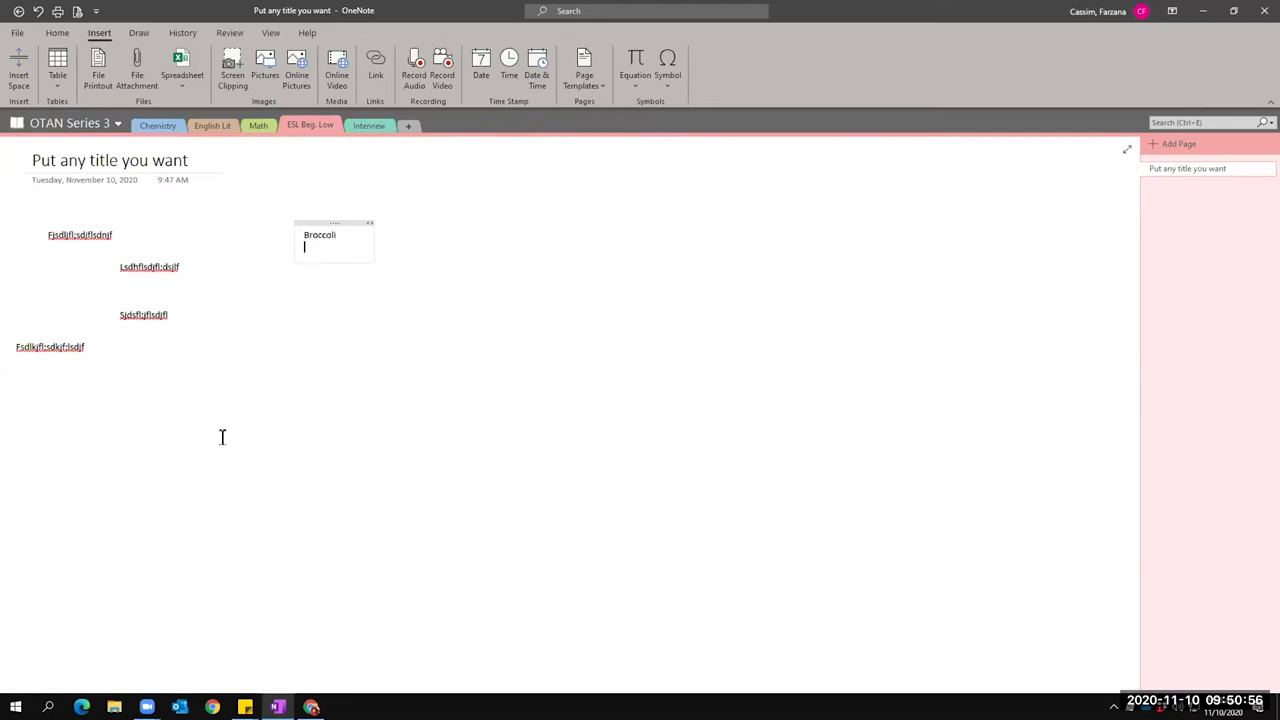
{"action": "type", "text": "Bread"}
{"action": "key", "text": "Return"}
{"action": "type", "text": "Carrots"}
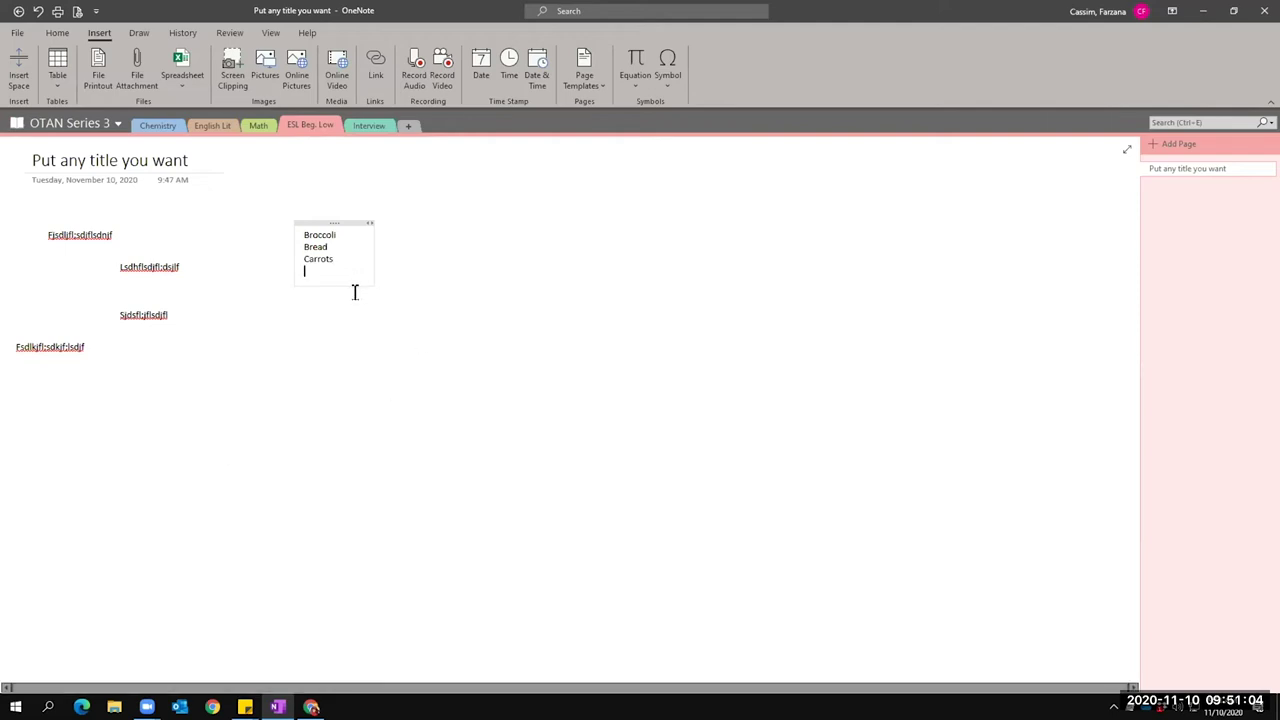
Tag all three grocery items as To Do and check off Bread and Carrots.
{"action": "left_click_drag", "start_coordinate": [300, 235], "coordinate": [346, 260]}
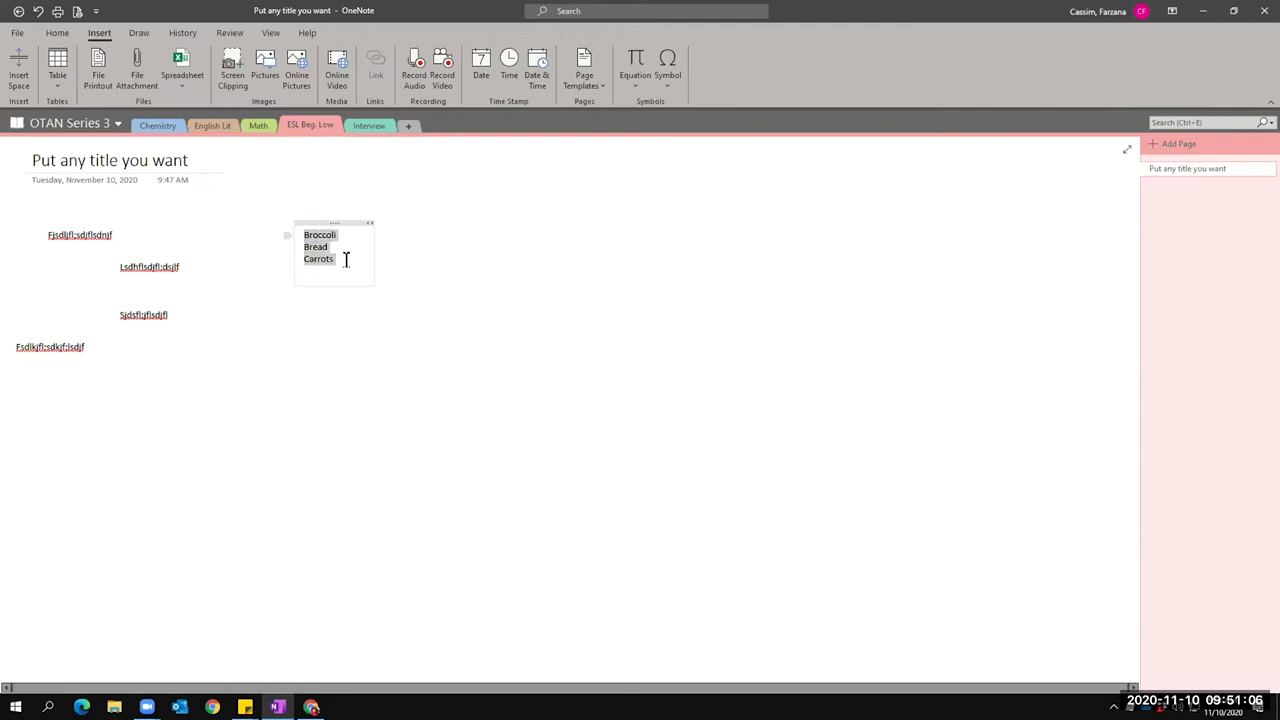
{"action": "left_click", "coordinate": [56, 34]}
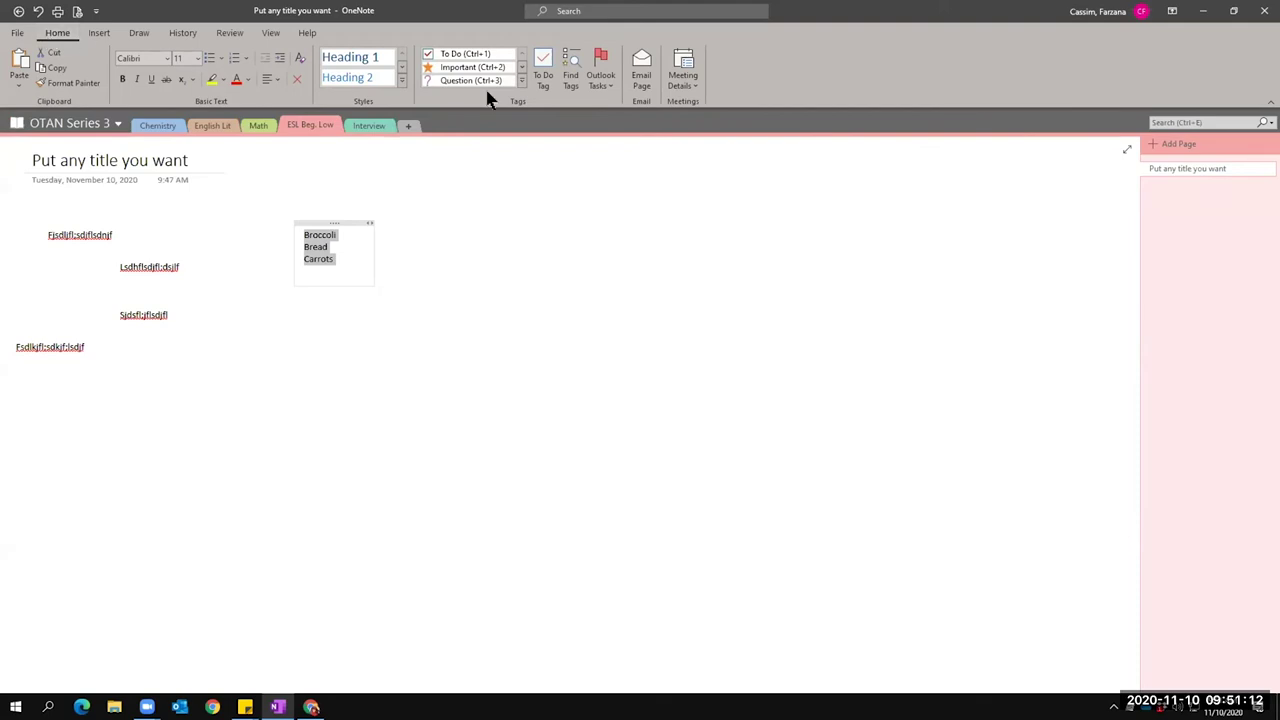
{"action": "left_click", "coordinate": [547, 65]}
{"action": "left_click", "coordinate": [544, 410]}
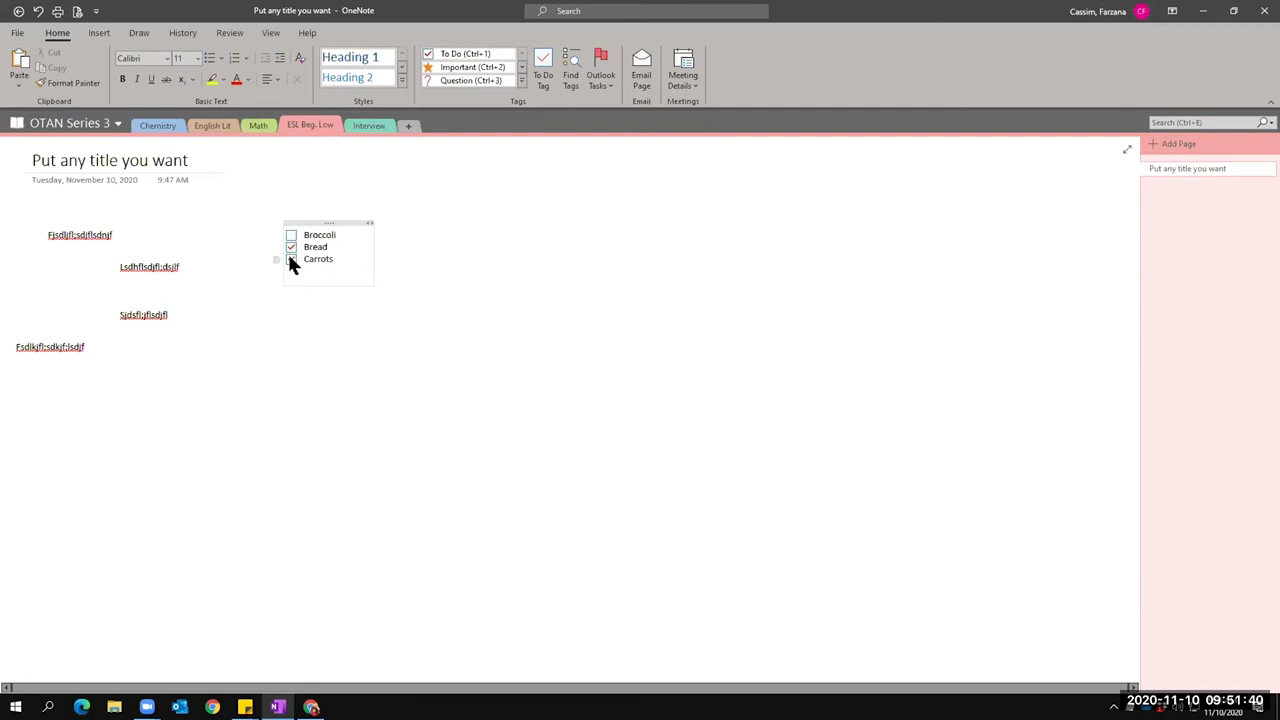
{"action": "left_click", "coordinate": [290, 260]}
Tag Broccoli as Important and move the grocery list below the other notes at the page's left edge.
{"action": "left_click", "coordinate": [522, 86]}
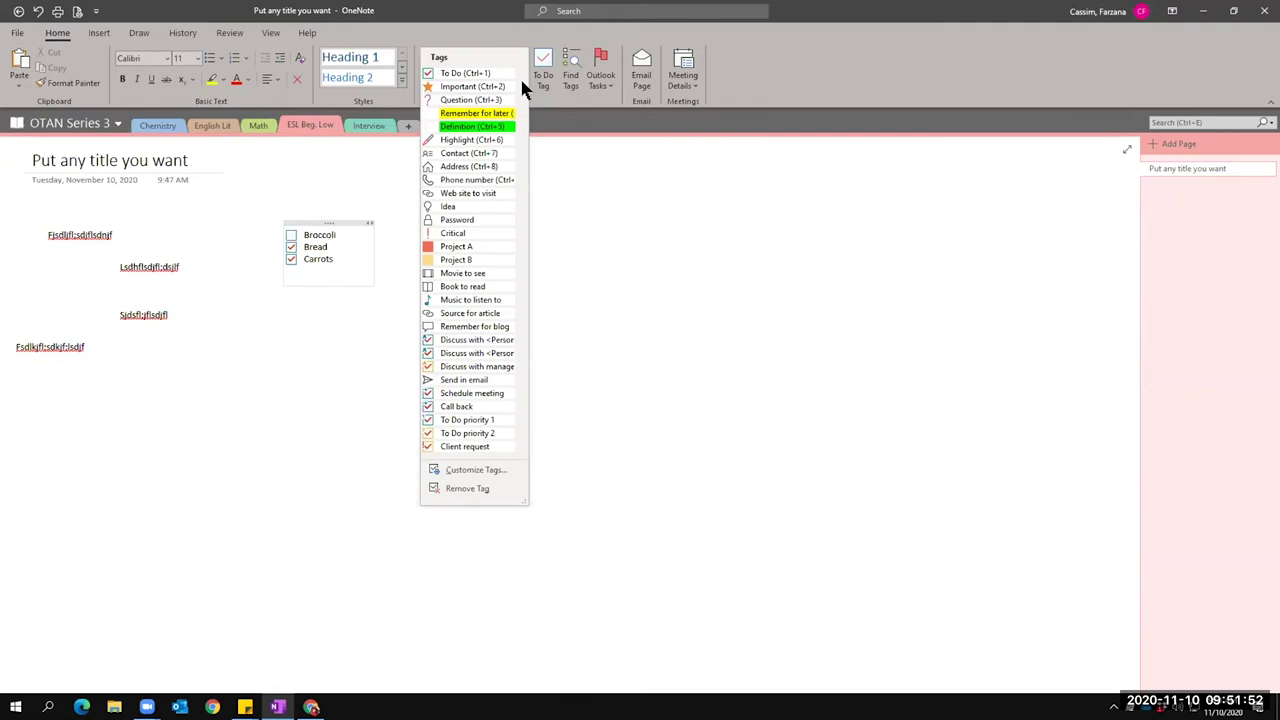
{"action": "left_click", "coordinate": [453, 92]}
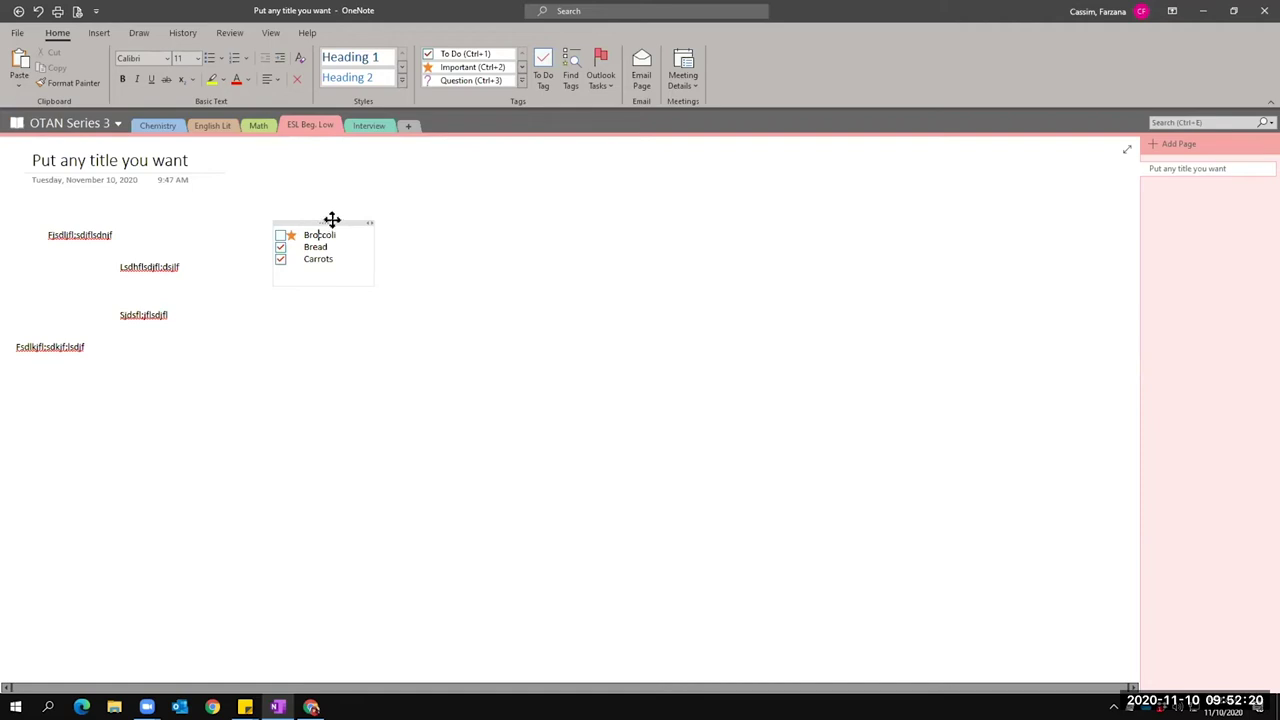
{"action": "left_click_drag", "start_coordinate": [320, 220], "coordinate": [55, 392]}
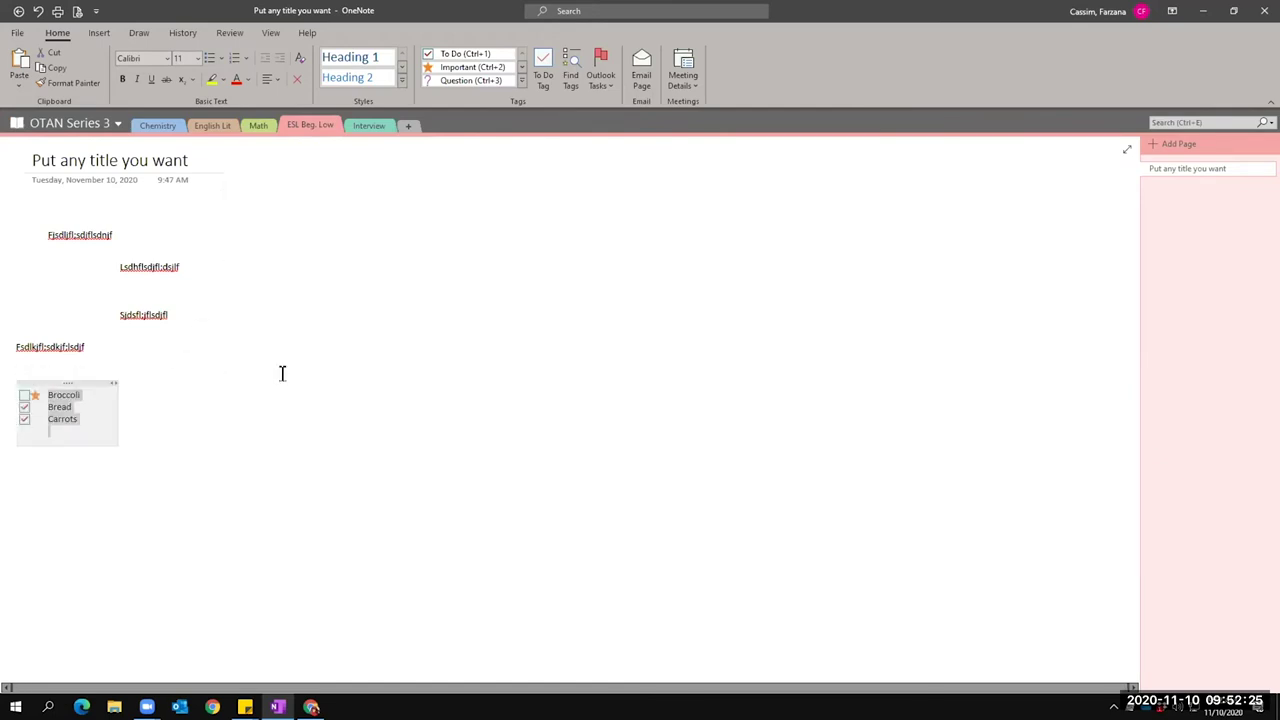
Delete the "Fjsdljfl;sdjflsdnjf" note and the note containing "Lsdhflsdjfl;dsjlf" and "Sjdsfl;jflsdjfl".
{"action": "left_click", "coordinate": [89, 220]}
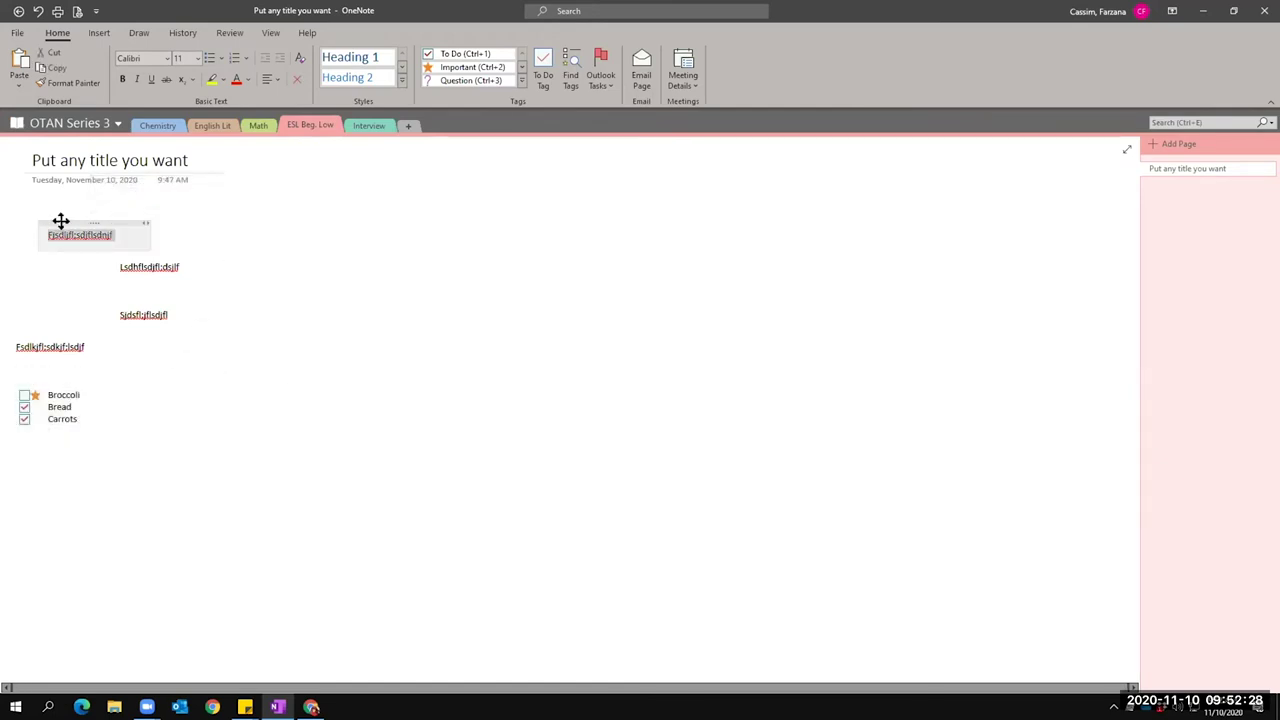
{"action": "left_click", "coordinate": [60, 220]}
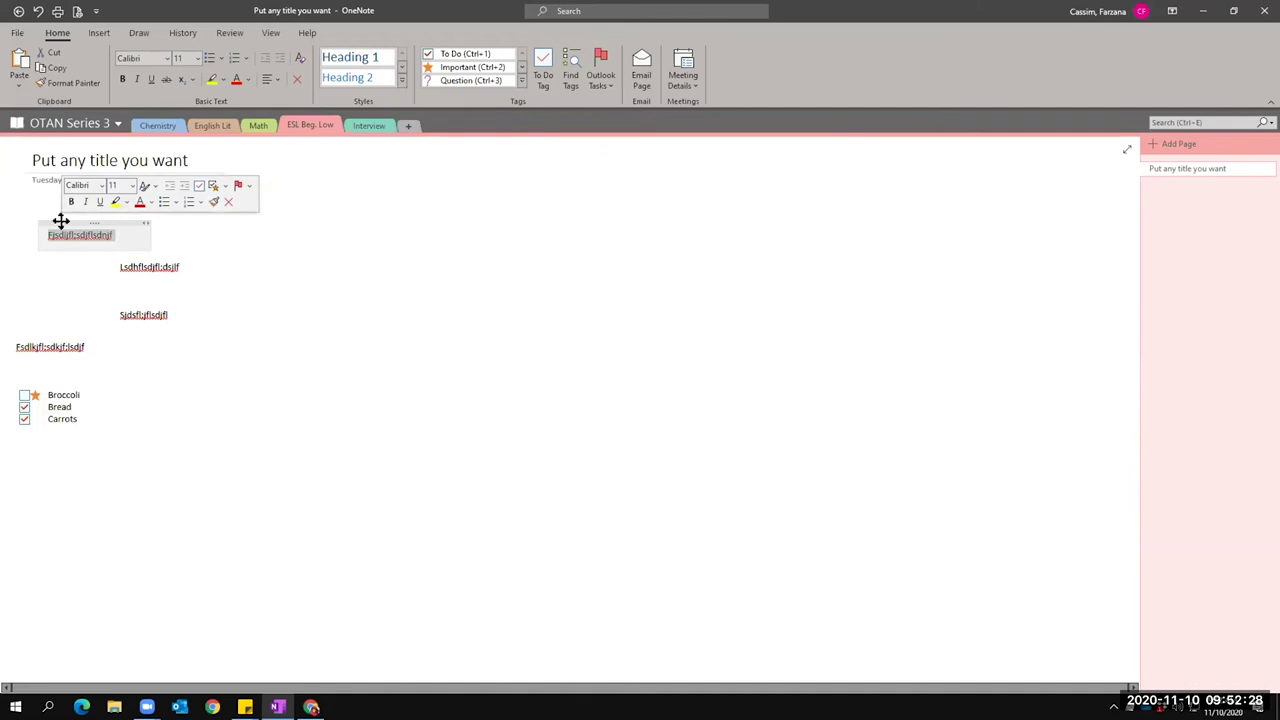
{"action": "left_click", "coordinate": [228, 201]}
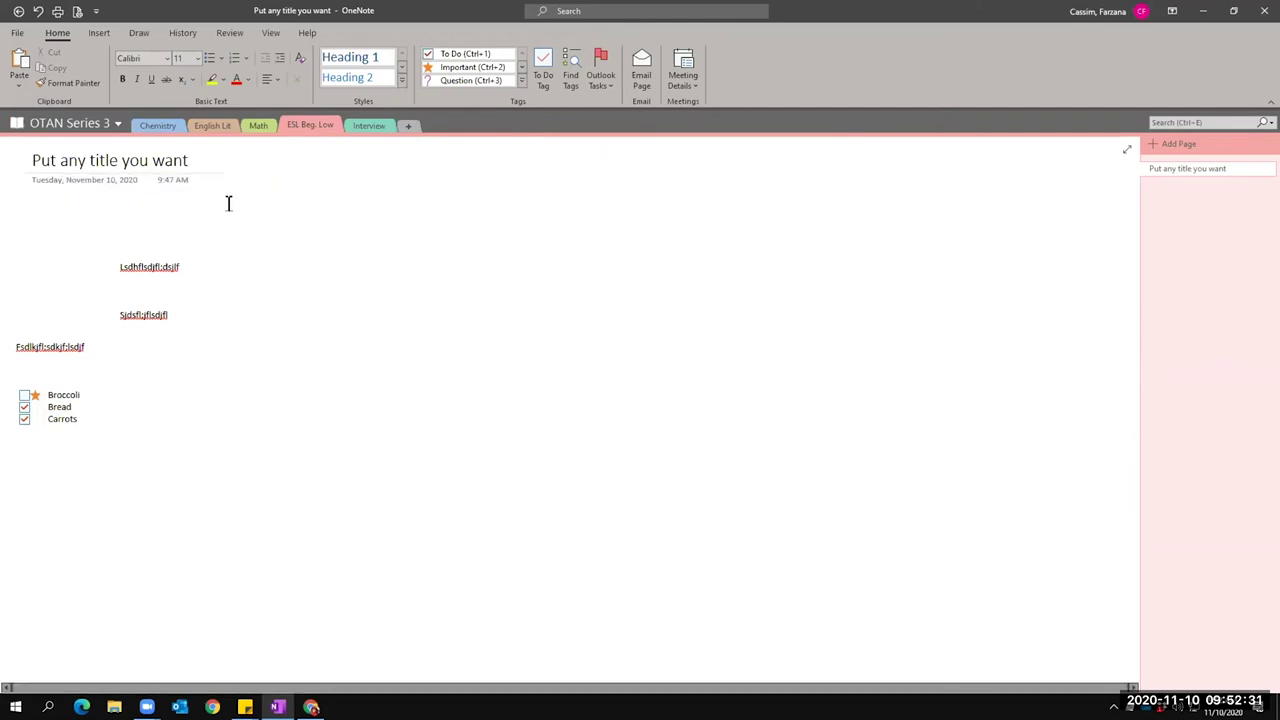
{"action": "left_click", "coordinate": [180, 253]}
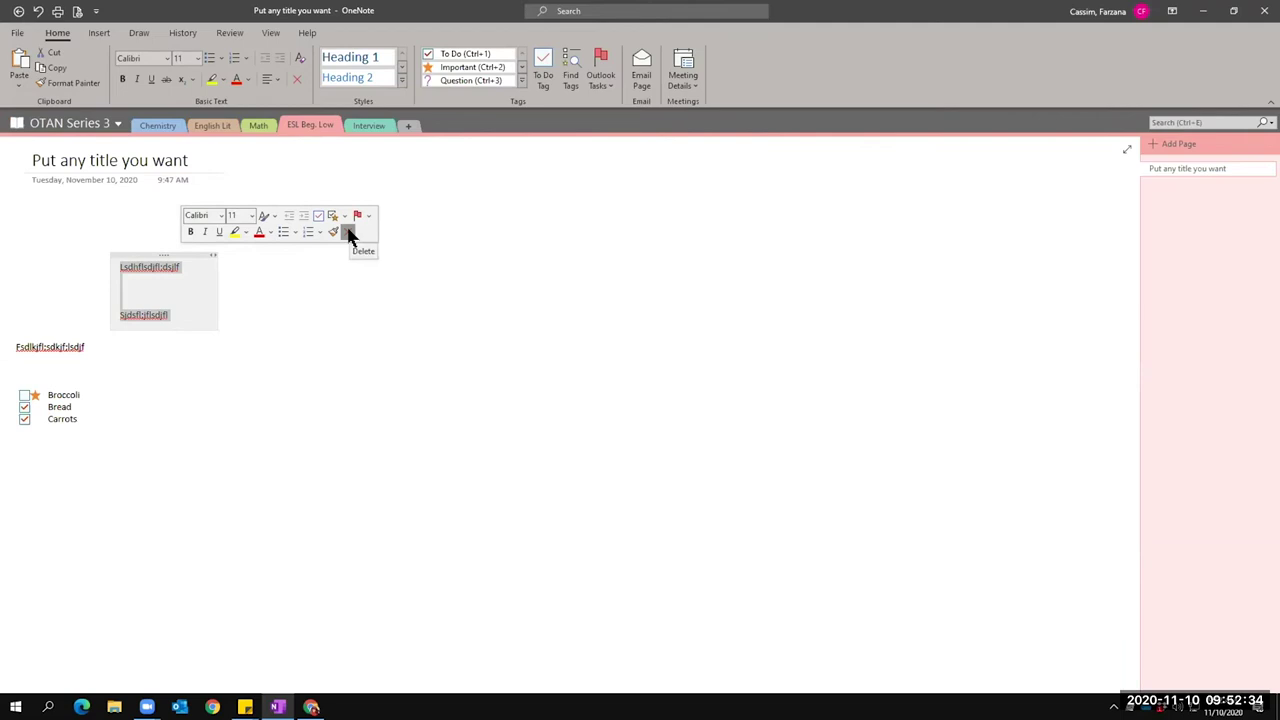
{"action": "left_click", "coordinate": [349, 234]}
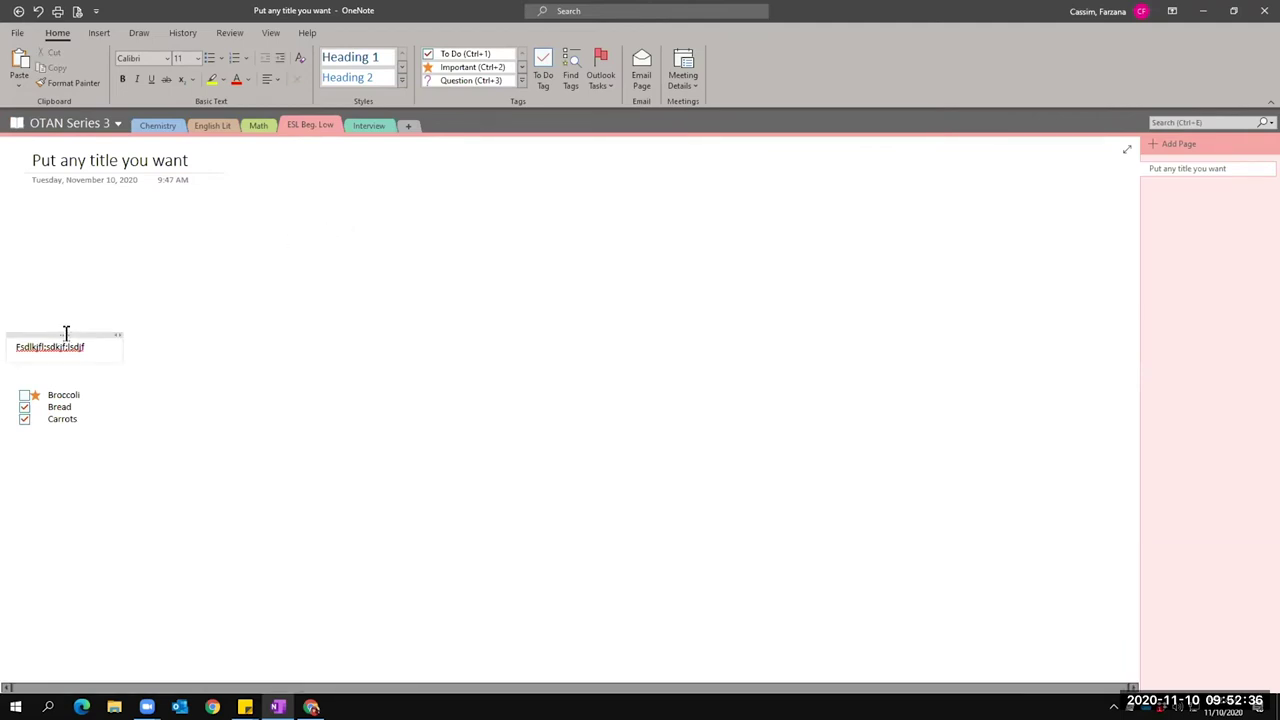
{"action": "left_click_drag", "start_coordinate": [65, 333], "coordinate": [87, 212]}
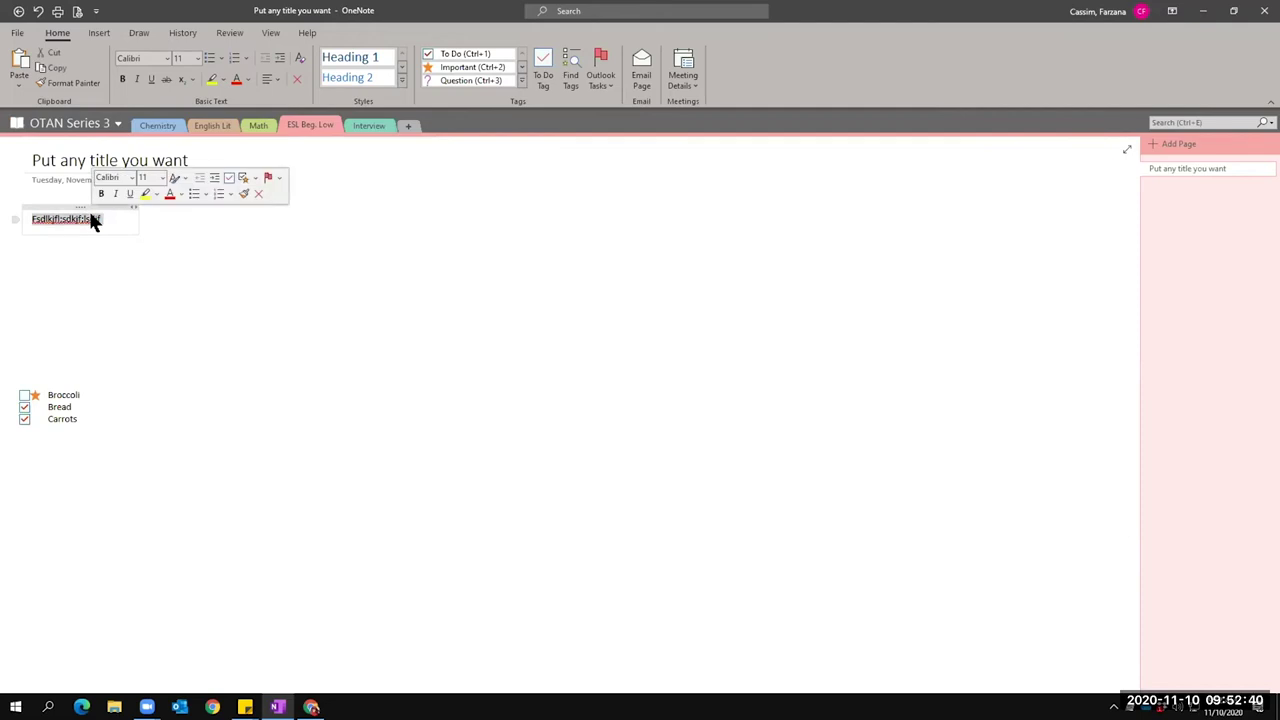
{"action": "type", "text": "www"}
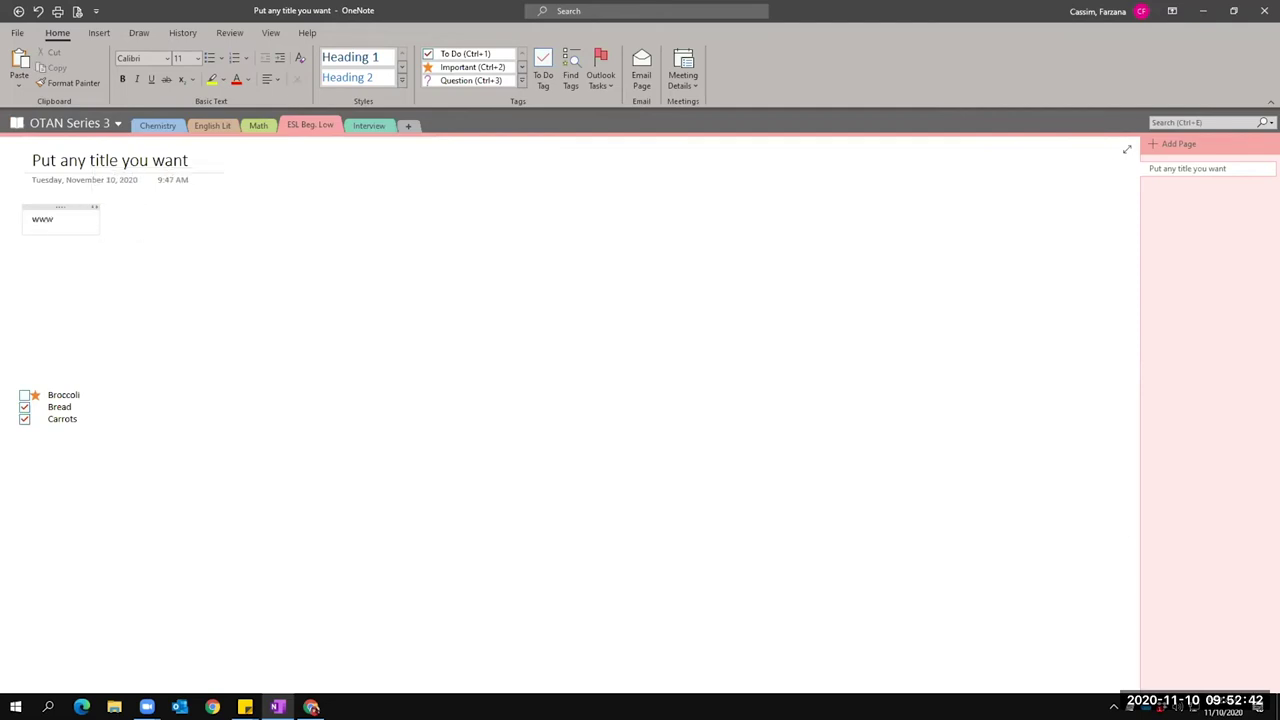
{"action": "type", "text": ".otan.us"}
{"action": "left_click", "coordinate": [192, 266]}
{"action": "left_click", "coordinate": [87, 216]}
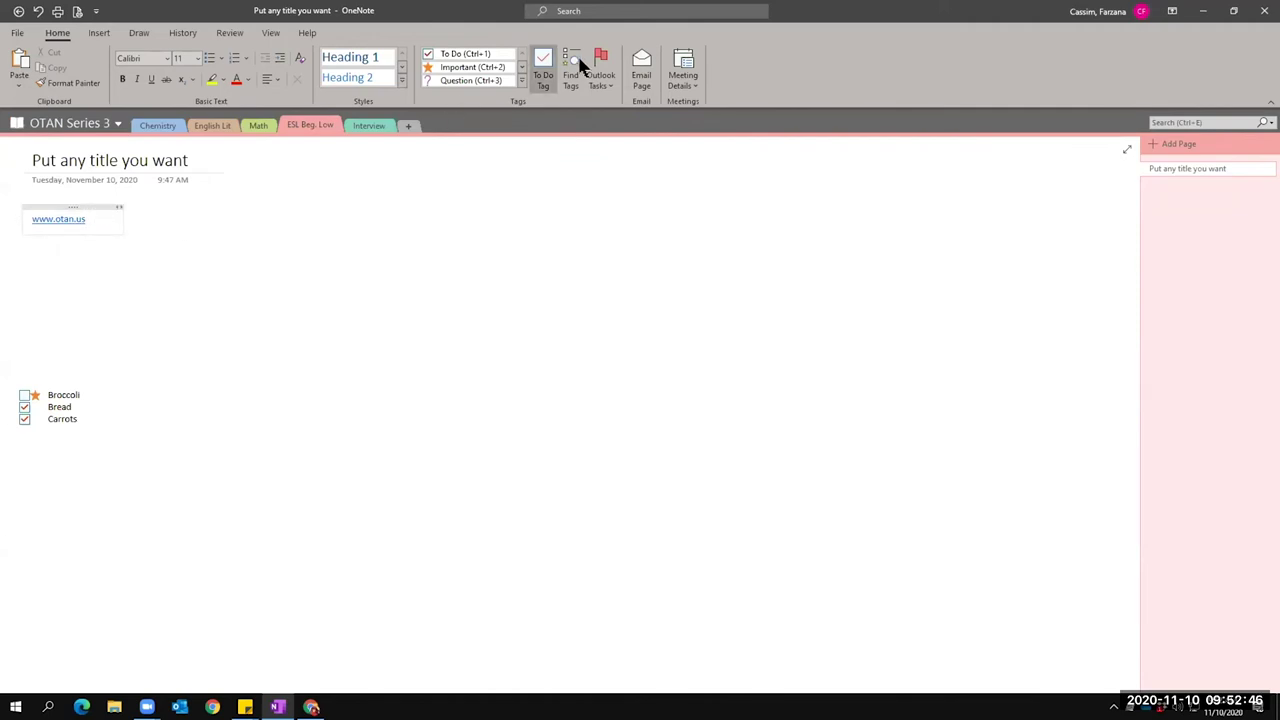
{"action": "left_click", "coordinate": [521, 84]}
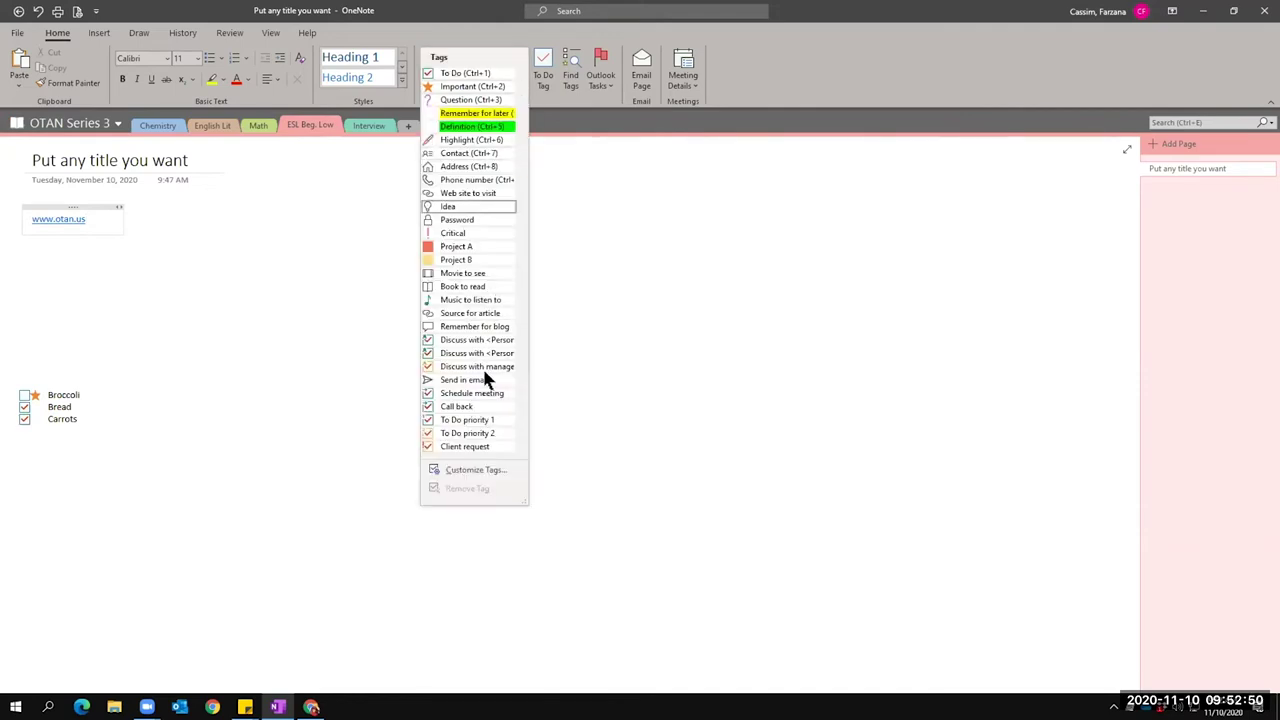
{"action": "left_click", "coordinate": [499, 194]}
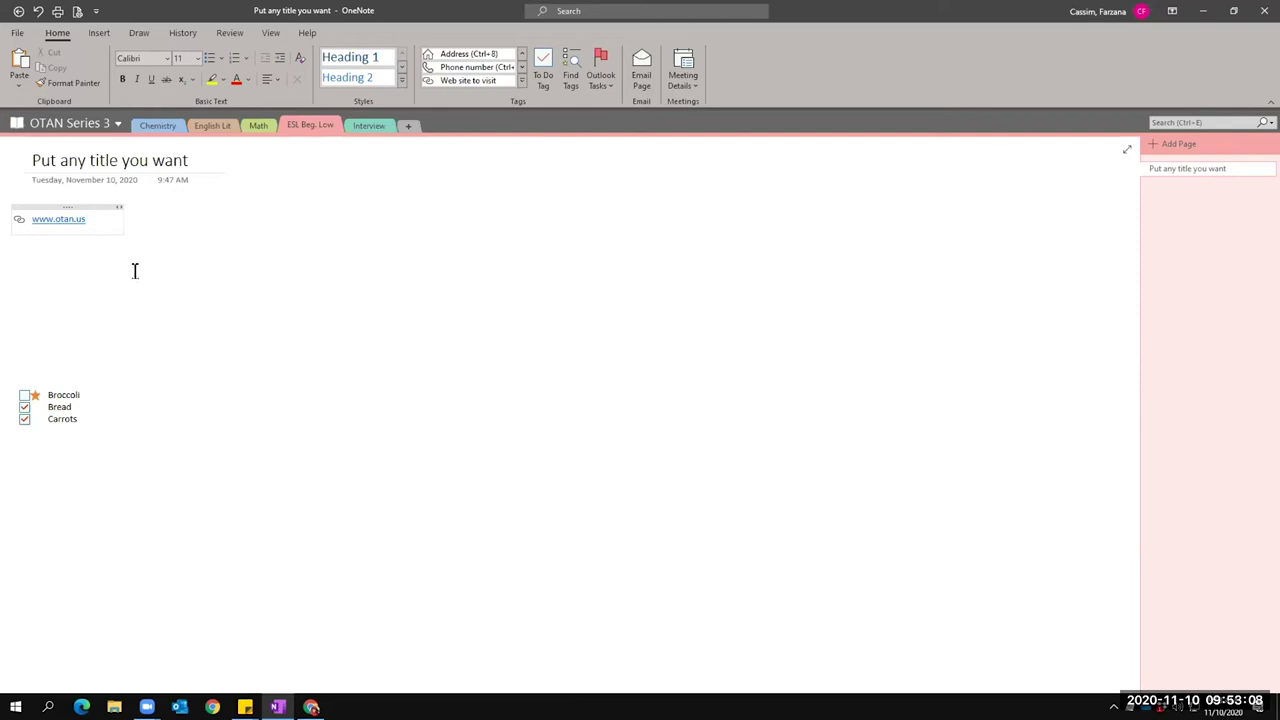
{"action": "left_click", "coordinate": [521, 80]}
{"action": "left_click", "coordinate": [182, 221]}
{"action": "left_click", "coordinate": [521, 80]}
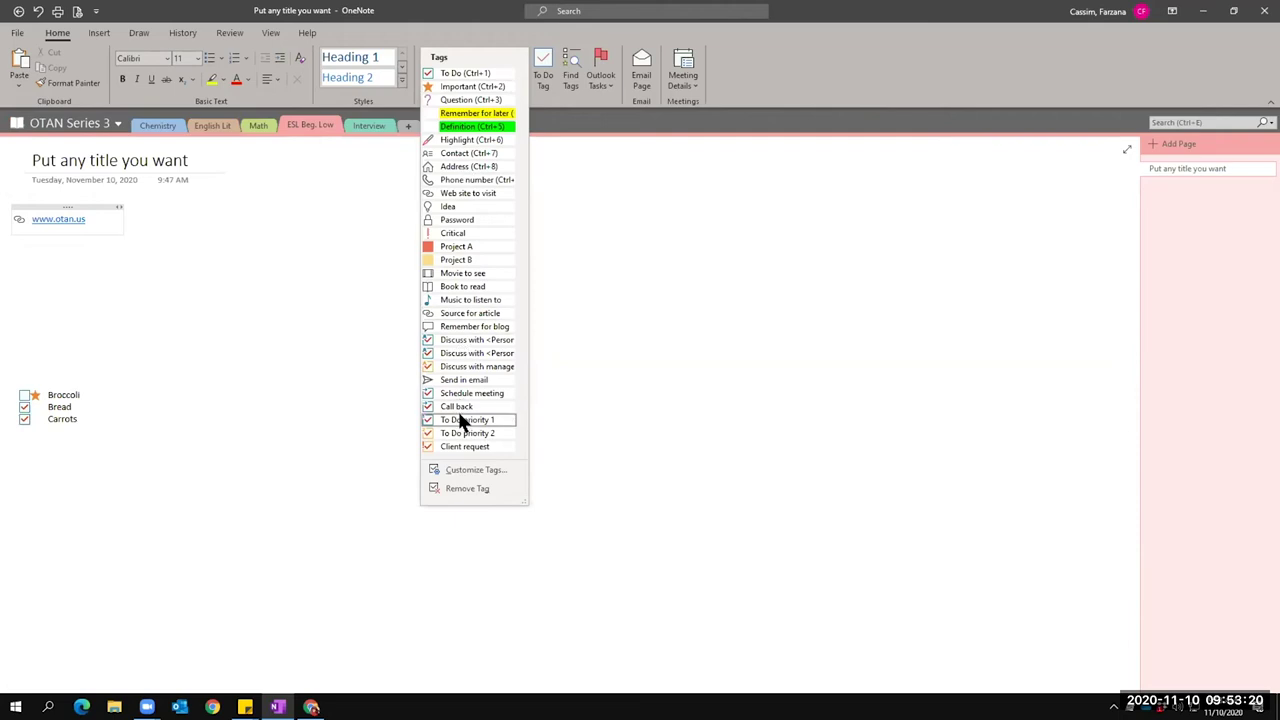
{"action": "key", "text": "Escape"}
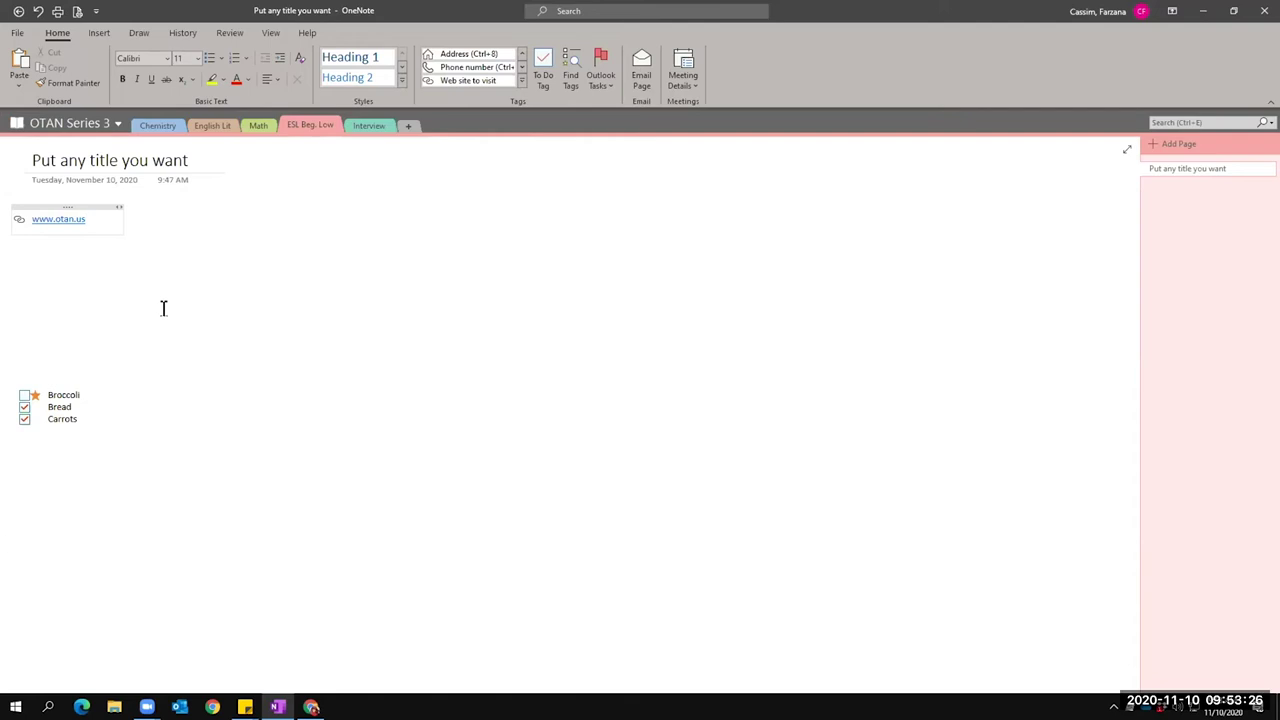
{"action": "left_click", "coordinate": [122, 281]}
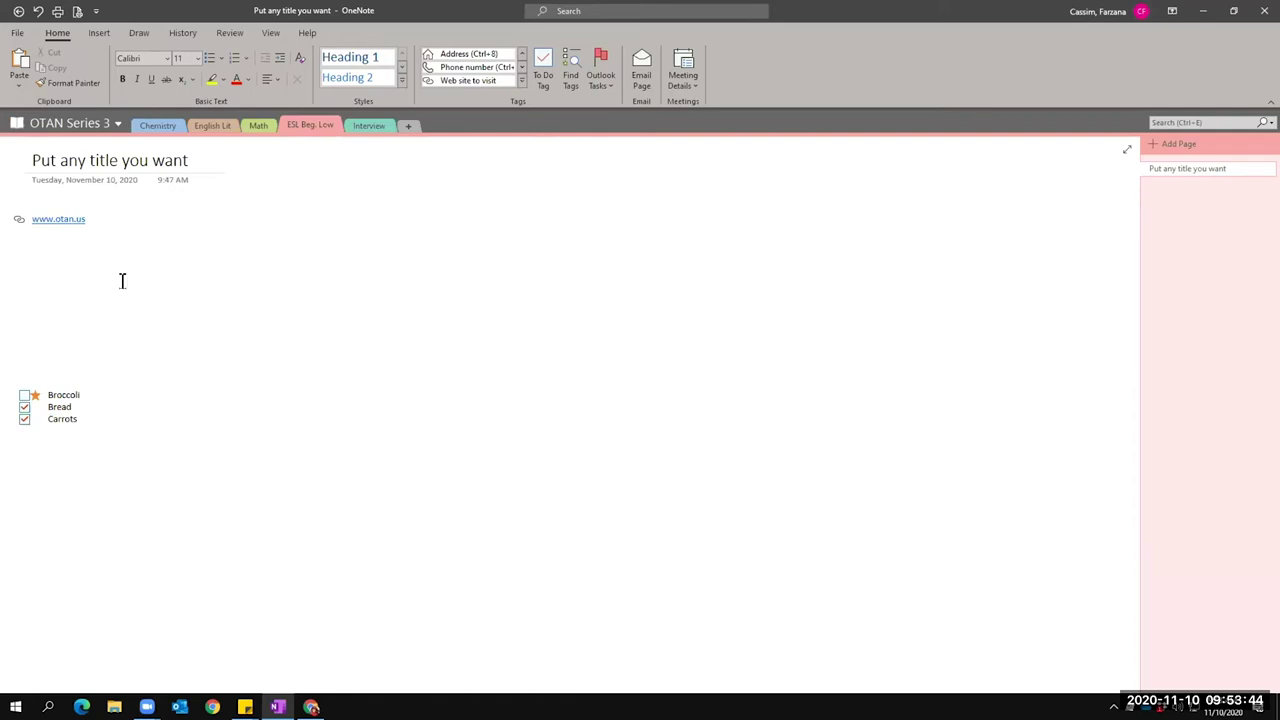
{"action": "left_click", "coordinate": [124, 281]}
Switch to the OneNote web version and add a section named "ONe" to the OTAN hands on - part 3 notebook.
{"action": "key", "text": "alt+Tab"}
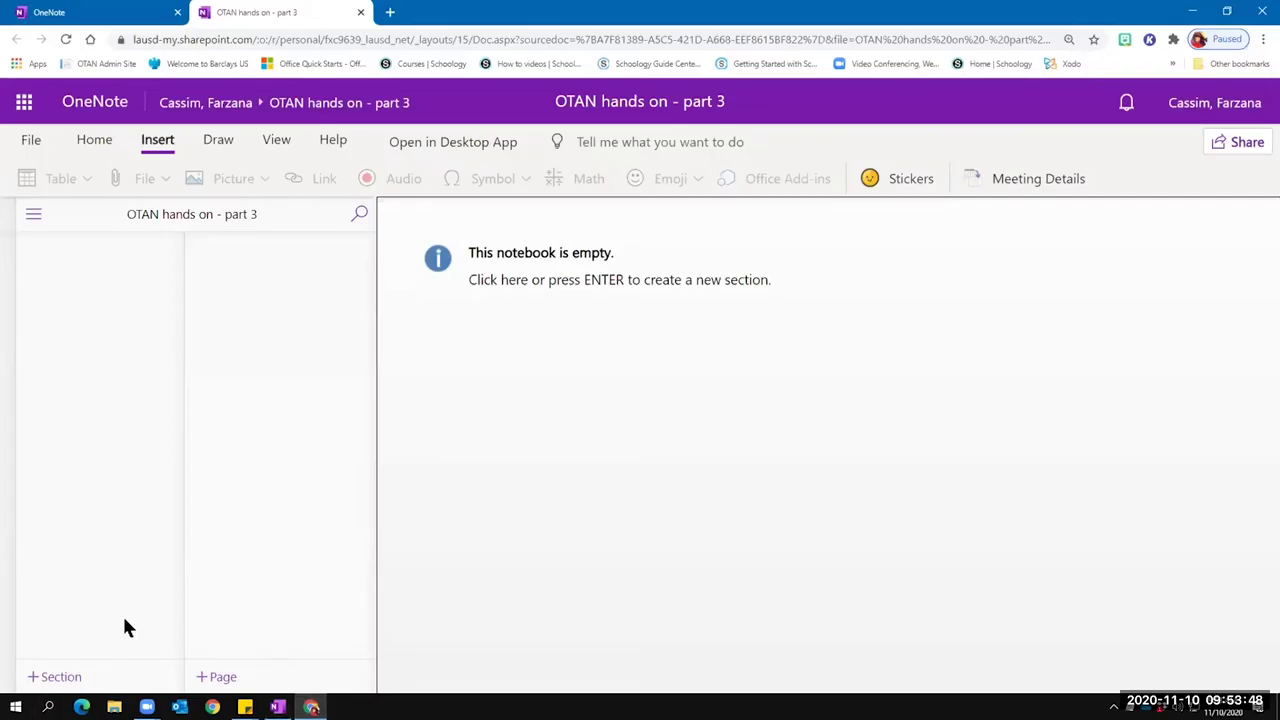
{"action": "left_click", "coordinate": [62, 677]}
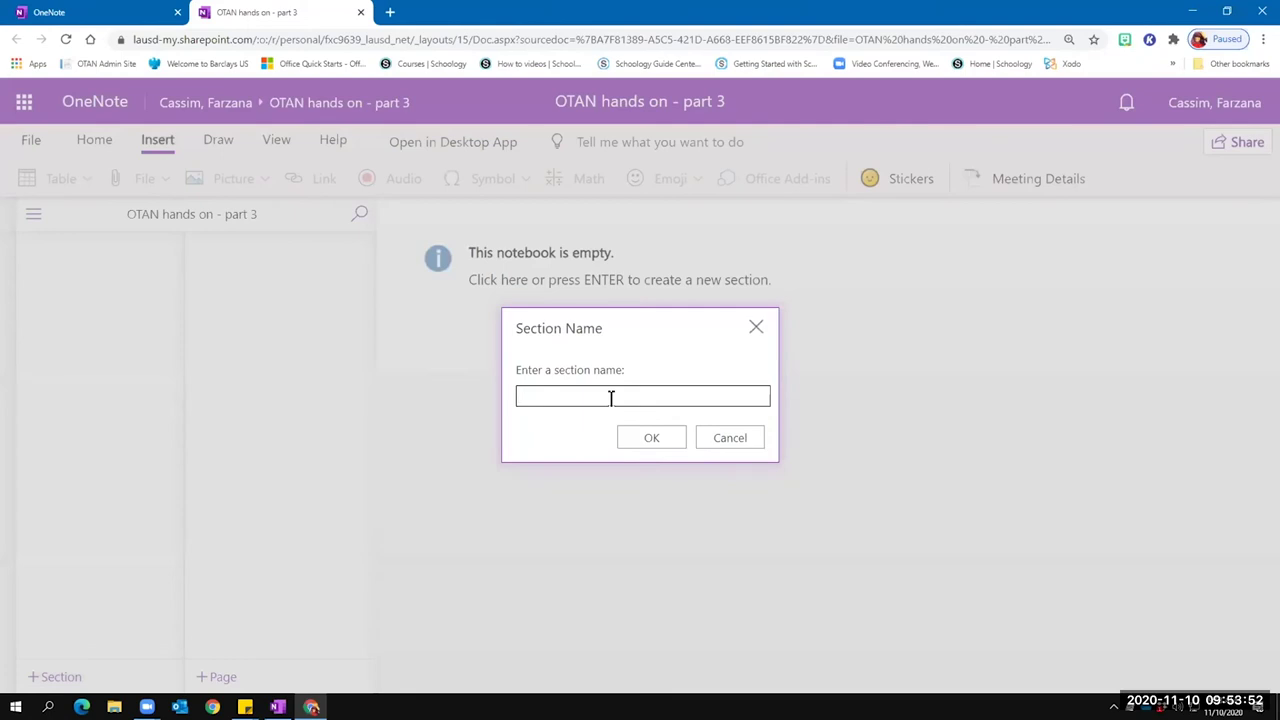
{"action": "type", "text": "ONe"}
{"action": "key", "text": "Return"}
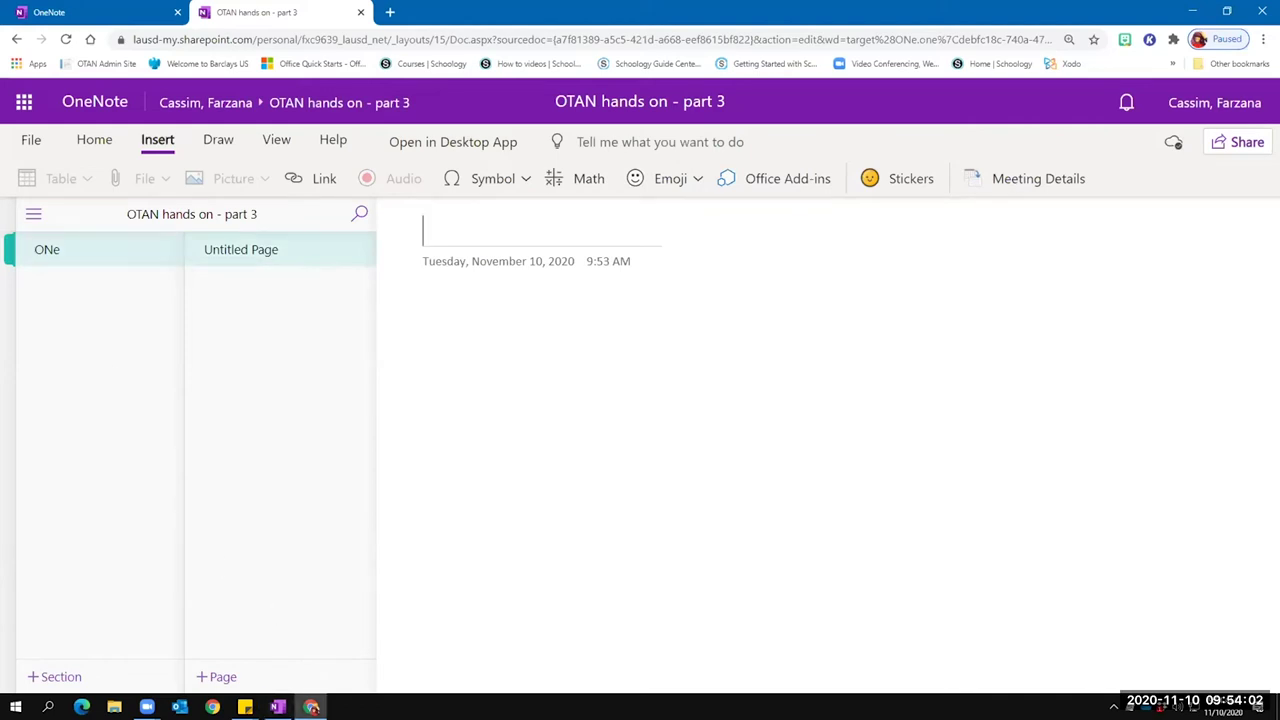
Return to the OneNote desktop app, view the Math section, and look back at the web notebook.
{"action": "left_click", "coordinate": [278, 707]}
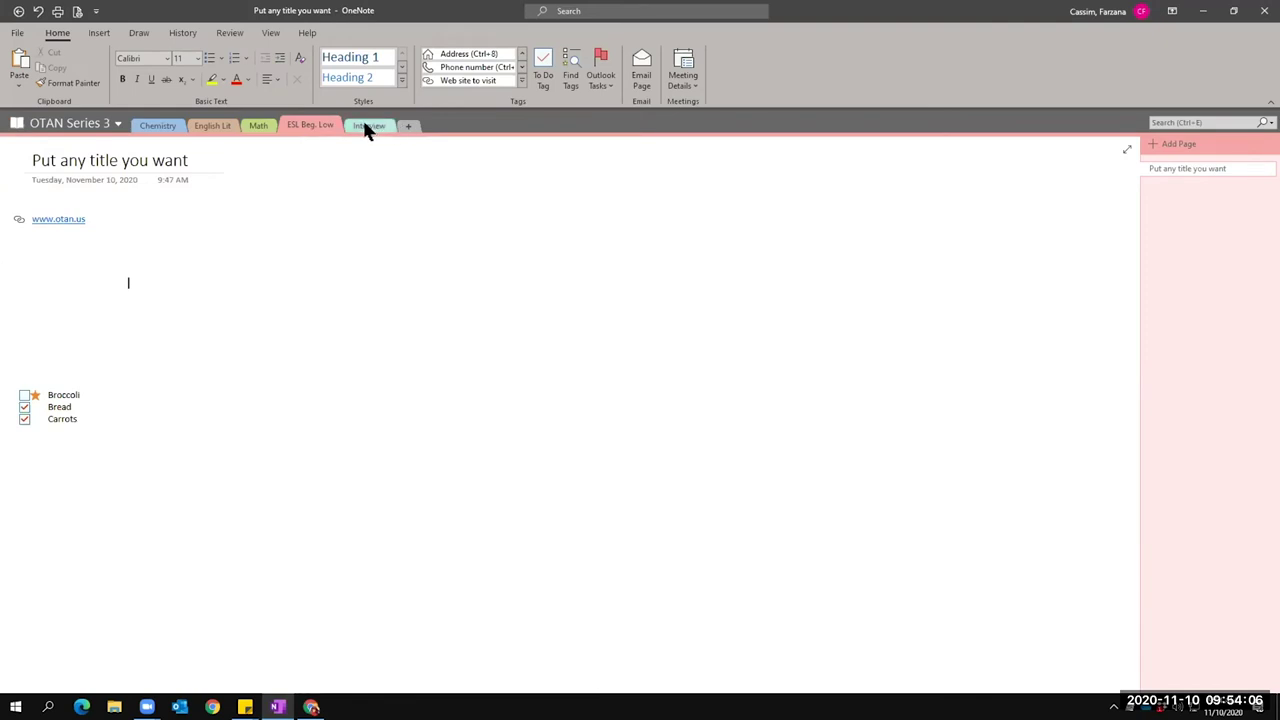
{"action": "left_click", "coordinate": [260, 126]}
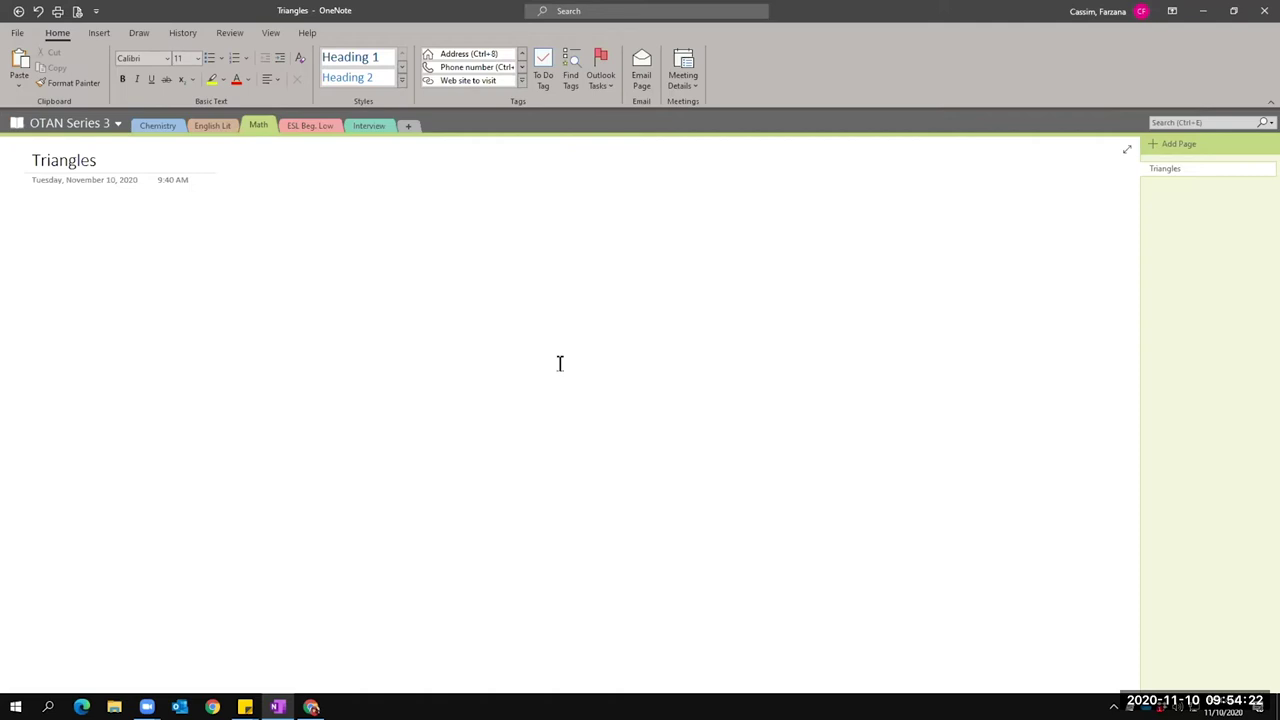
{"action": "mouse_move", "coordinate": [311, 707]}
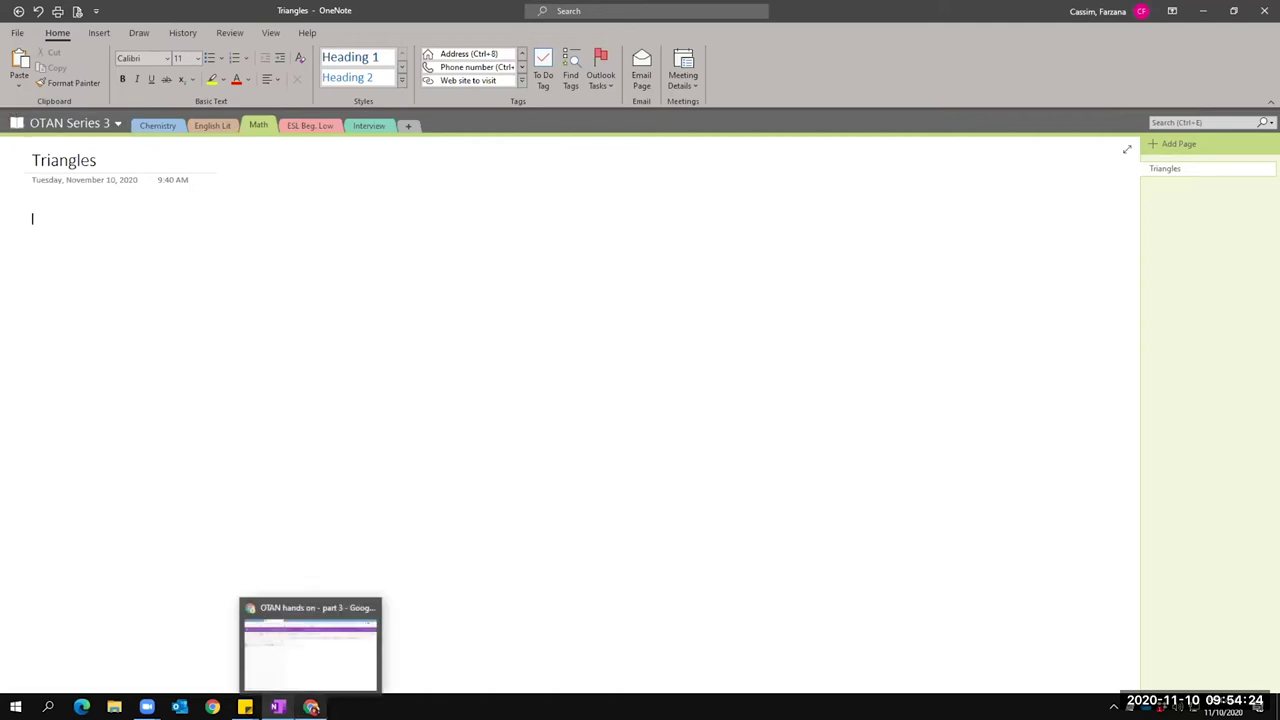
{"action": "left_click", "coordinate": [311, 645]}
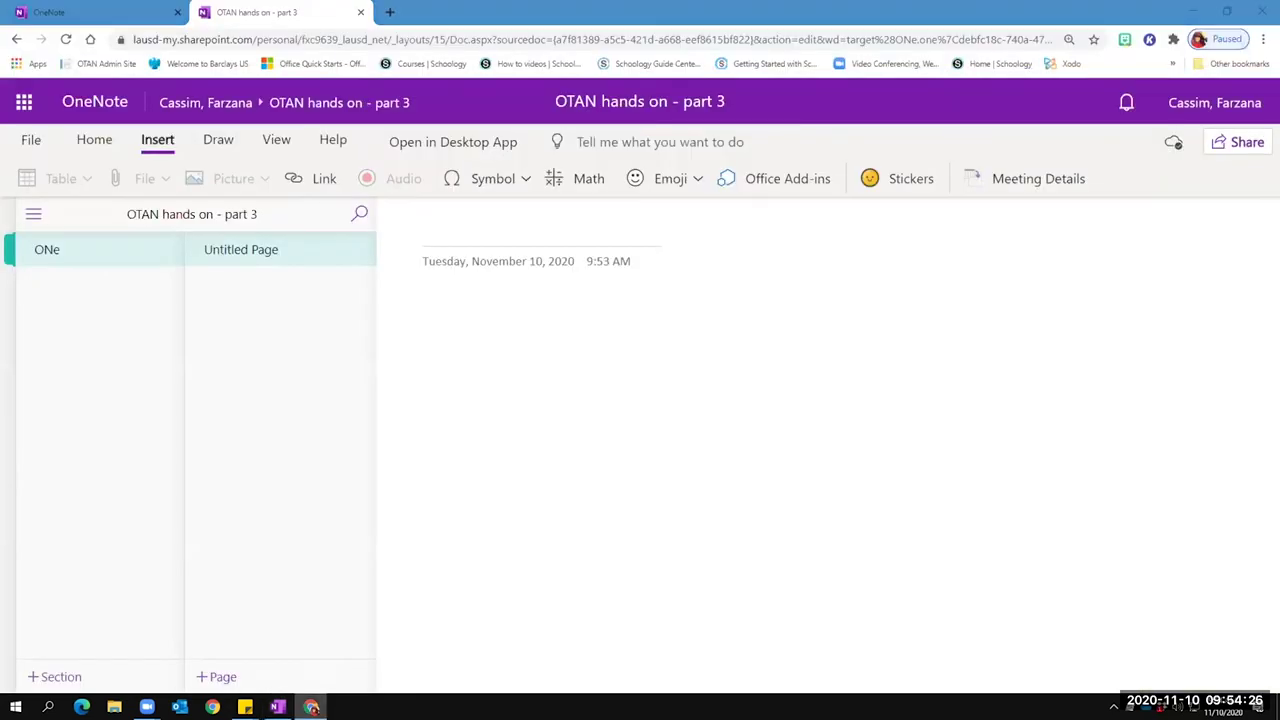
{"action": "left_click", "coordinate": [311, 707]}
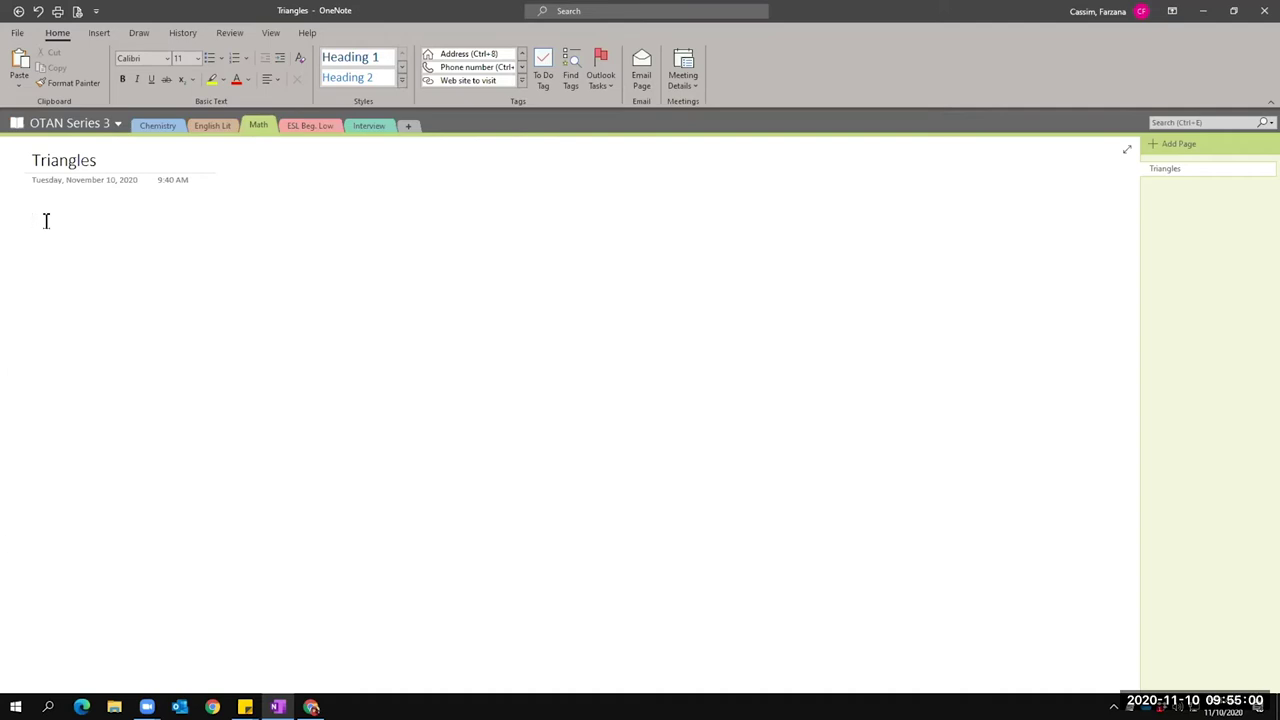
{"action": "left_click", "coordinate": [200, 128]}
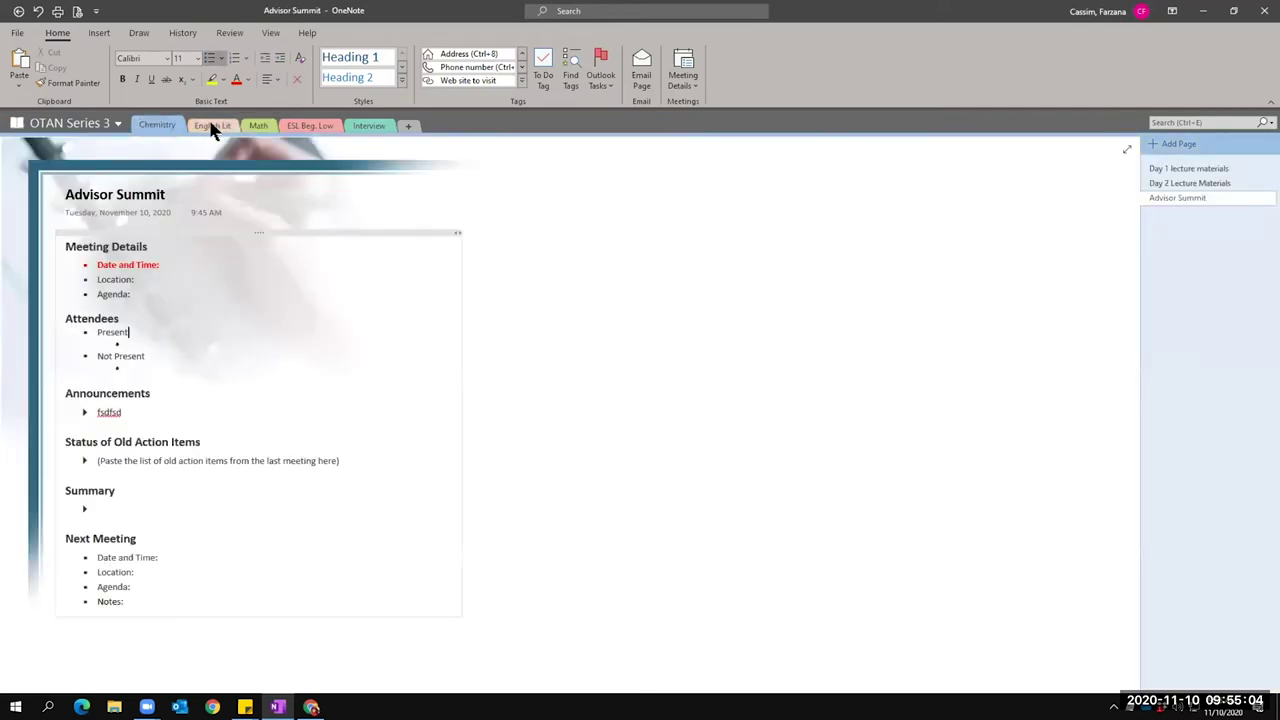
{"action": "left_click", "coordinate": [321, 129]}
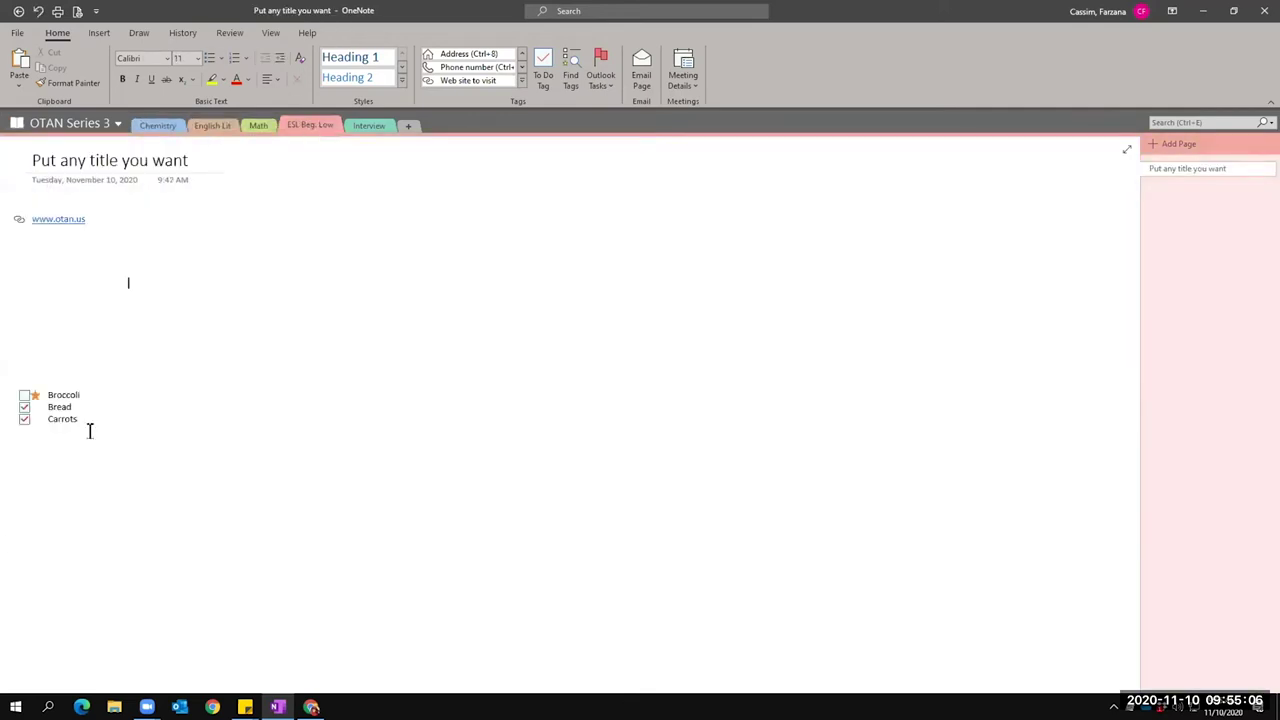
{"action": "left_click_drag", "start_coordinate": [54, 380], "coordinate": [62, 268]}
{"action": "left_click", "coordinate": [304, 305]}
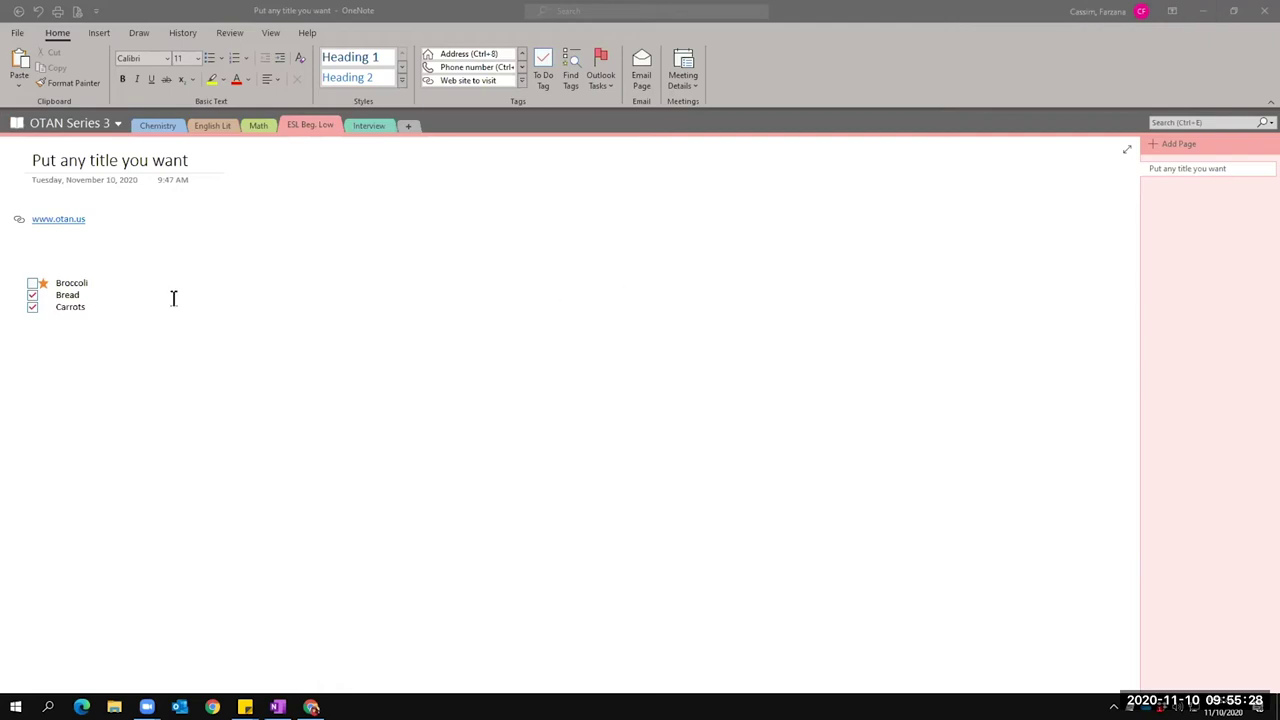
{"action": "left_click", "coordinate": [66, 280]}
{"action": "left_click", "coordinate": [68, 269]}
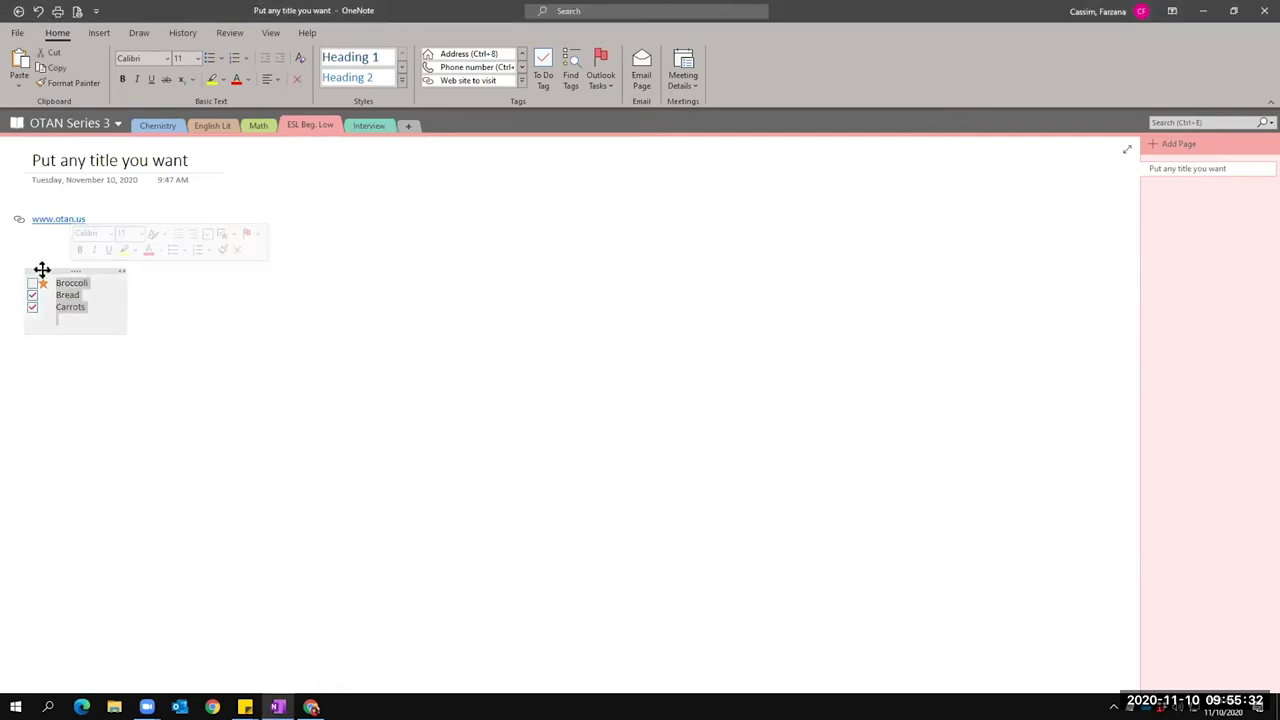
Copy the selected grocery checklist note and look over the list of open notebooks.
{"action": "right_click", "coordinate": [47, 266]}
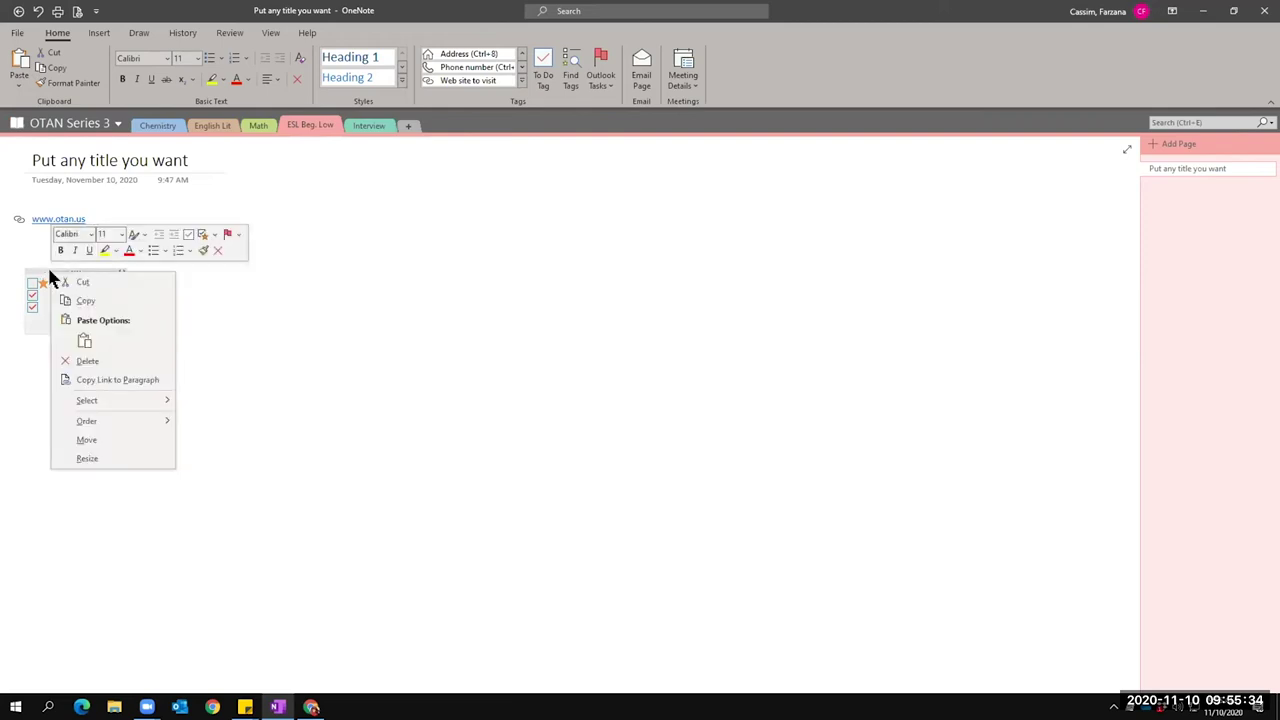
{"action": "left_click", "coordinate": [126, 296]}
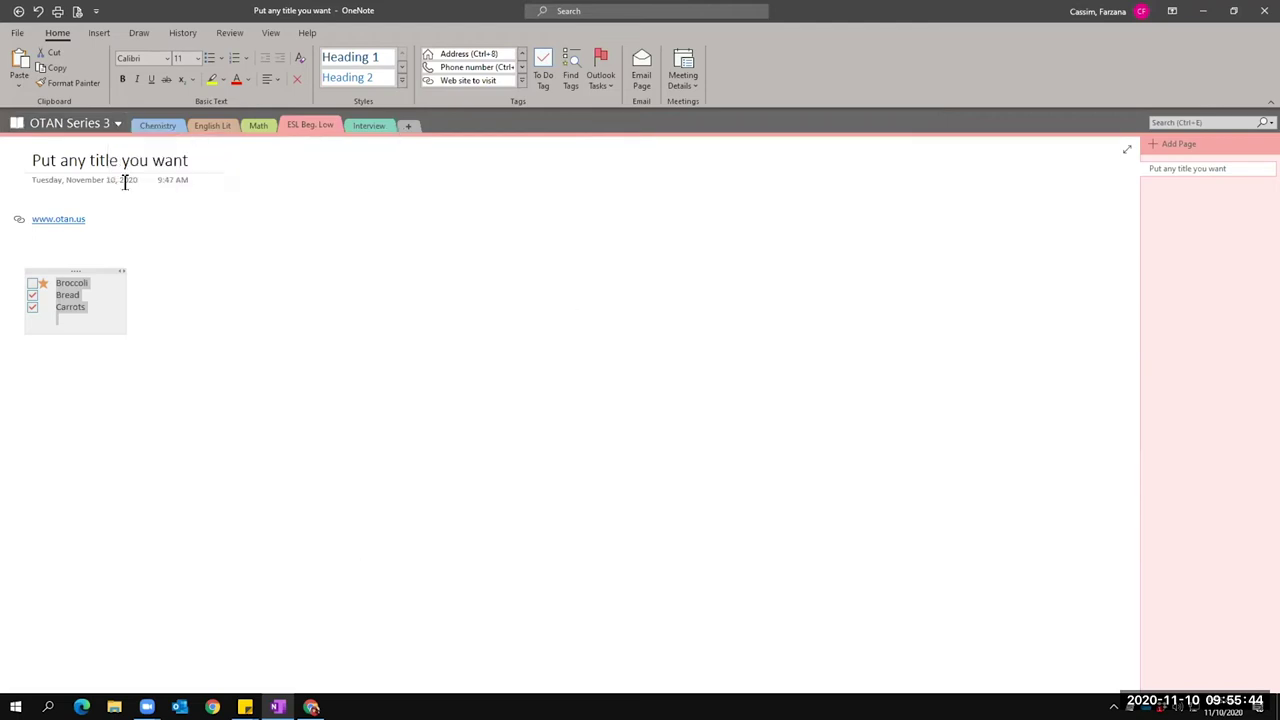
{"action": "left_click", "coordinate": [117, 125]}
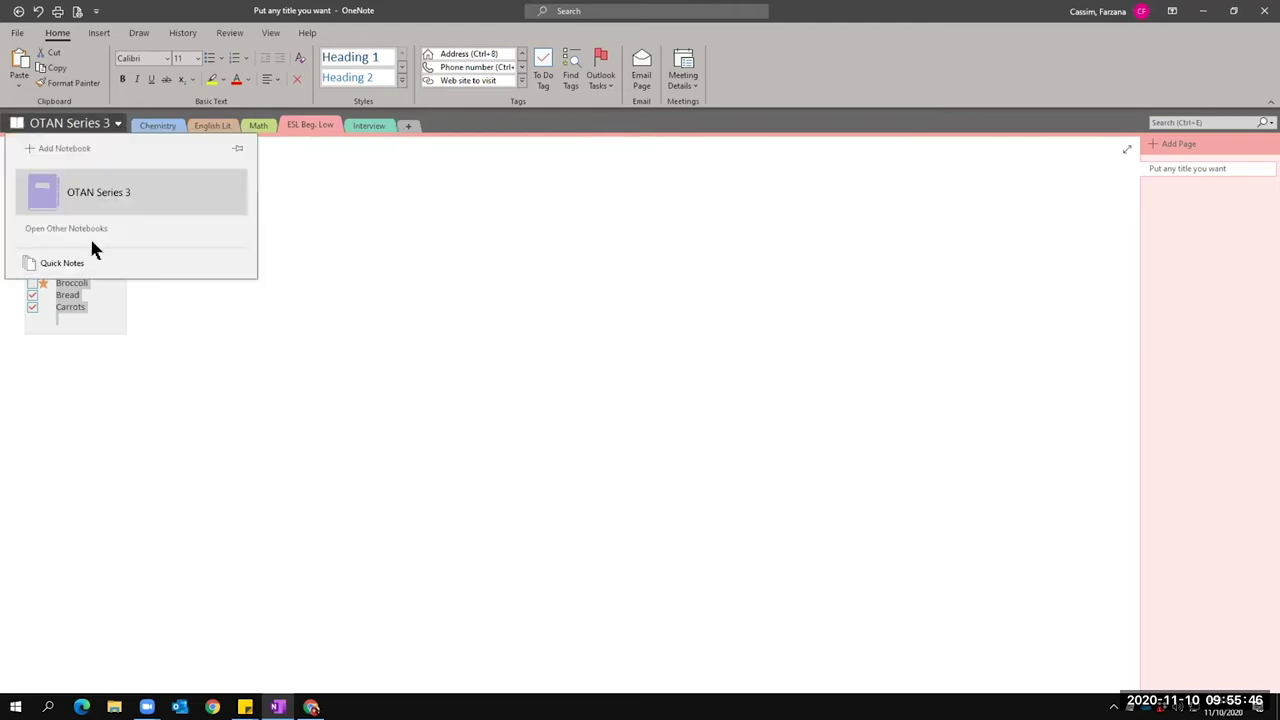
{"action": "left_click", "coordinate": [337, 209]}
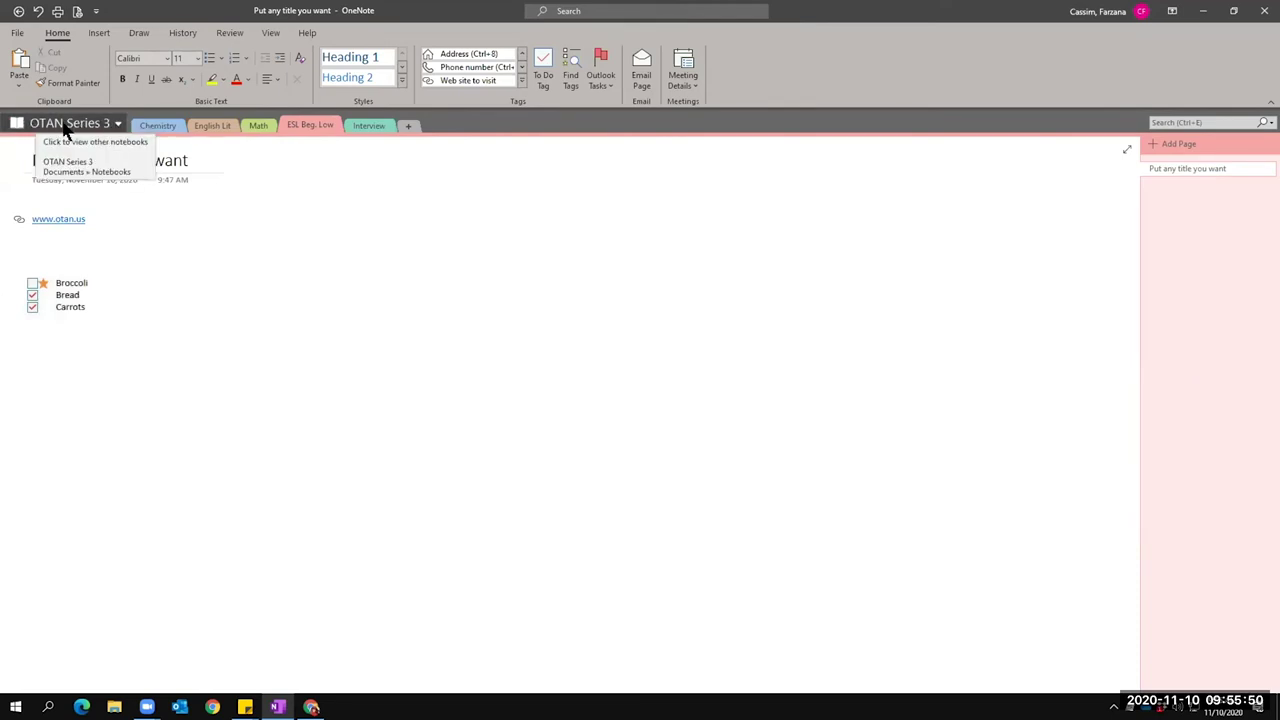
Open Quick Notes and create a page titled "Grocery list".
{"action": "left_click", "coordinate": [117, 125]}
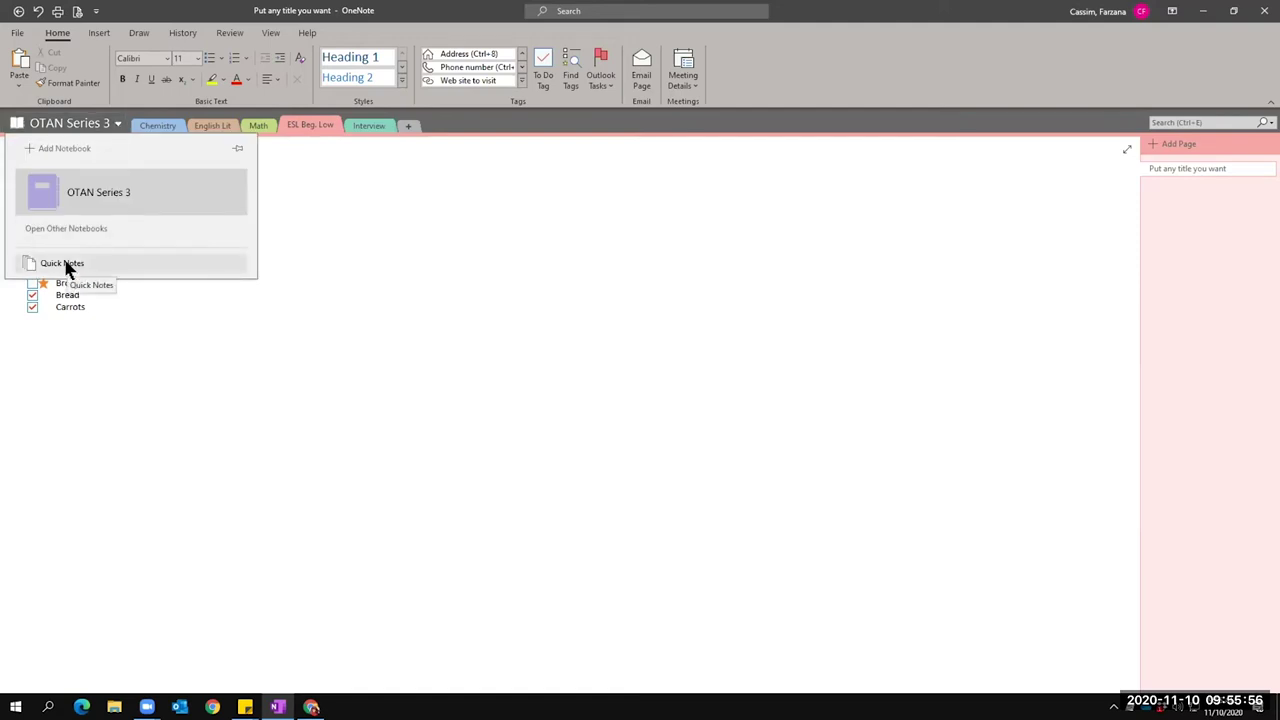
{"action": "left_click", "coordinate": [66, 266]}
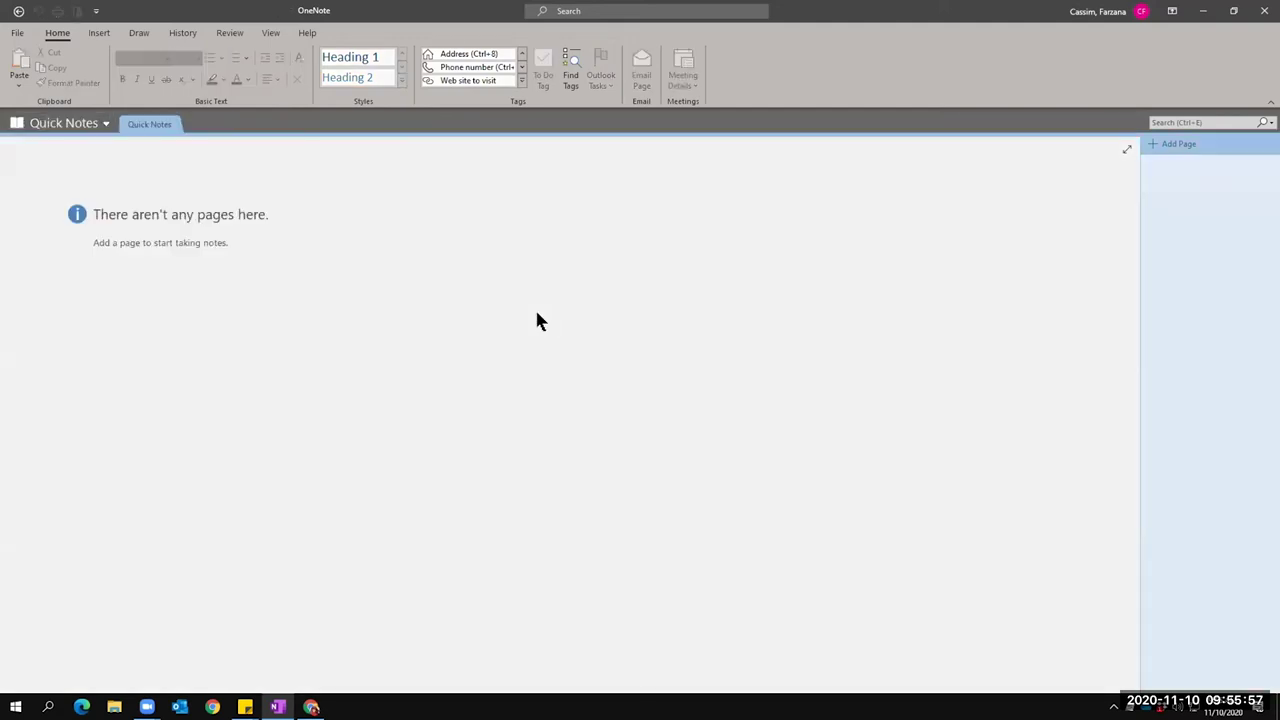
{"action": "left_click", "coordinate": [183, 279]}
{"action": "type", "text": "dsfsdfsd"}
{"action": "key", "text": "ctrl+a"}
{"action": "type", "text": "grocer"}
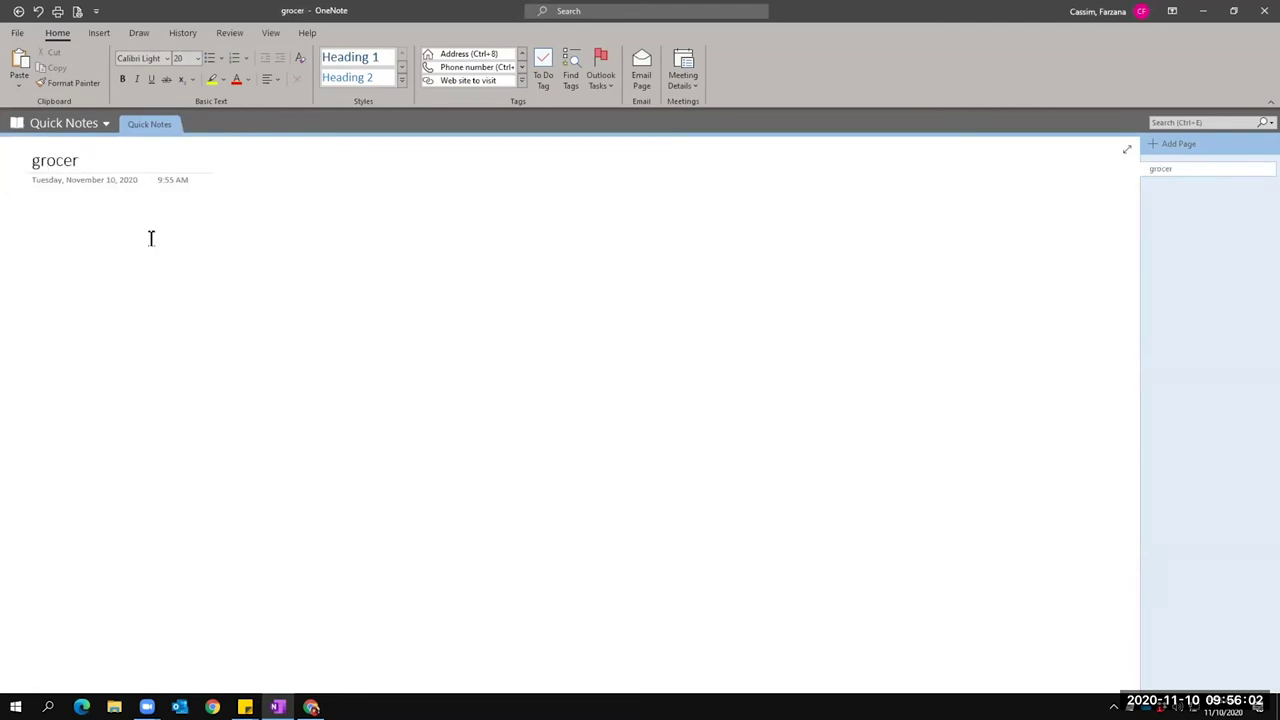
{"action": "type", "text": "y list"}
{"action": "key", "text": "Return"}
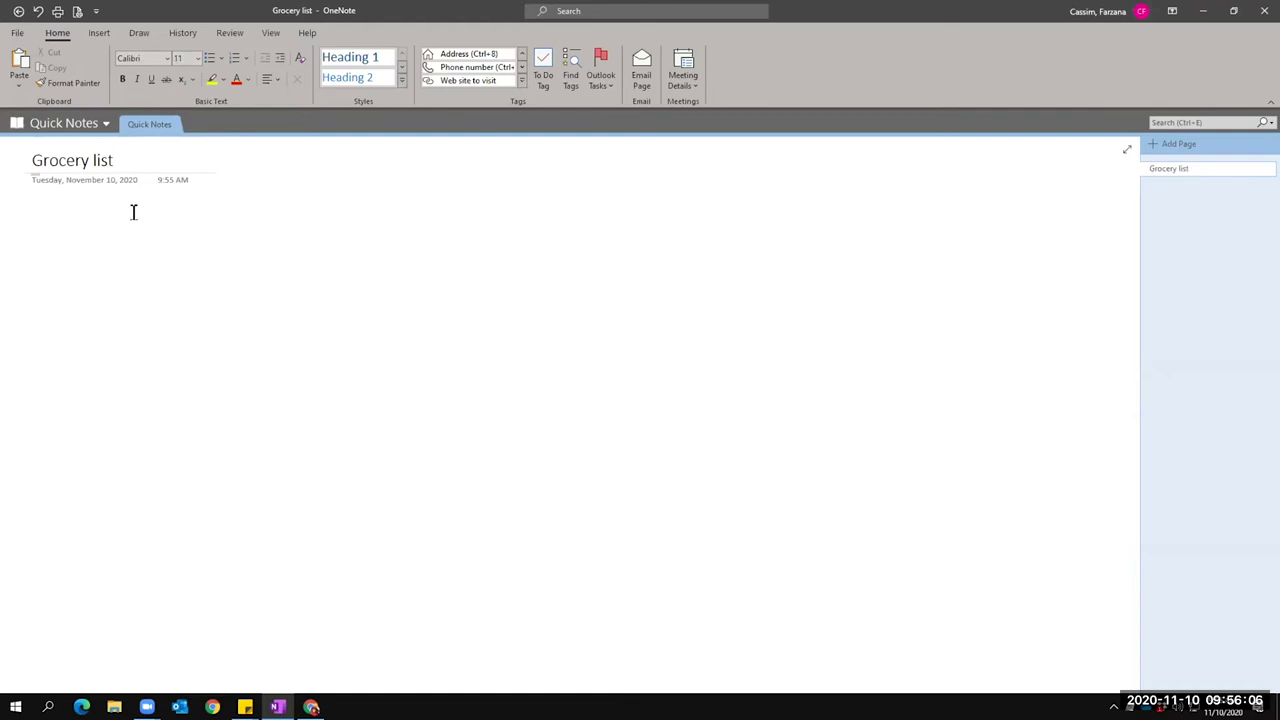
Add the lines "dfsd", "dsfsdfsd" and "sdfsd" to the Grocery list page and return to the OTAN Series 3 notebook.
{"action": "type", "text": "dfsd"}
{"action": "key", "text": "Return"}
{"action": "type", "text": "dsfsdfsd"}
{"action": "key", "text": "Return"}
{"action": "type", "text": "sdfsd"}
{"action": "left_click", "coordinate": [74, 125]}
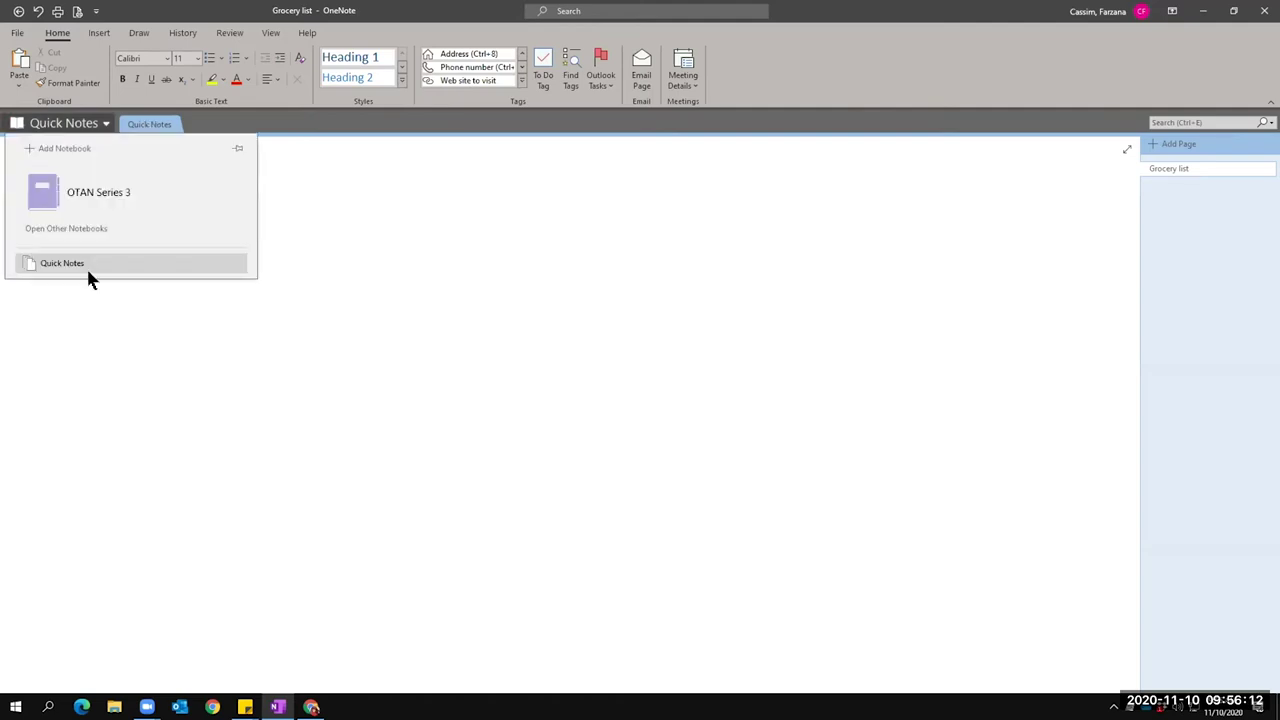
{"action": "left_click", "coordinate": [88, 192]}
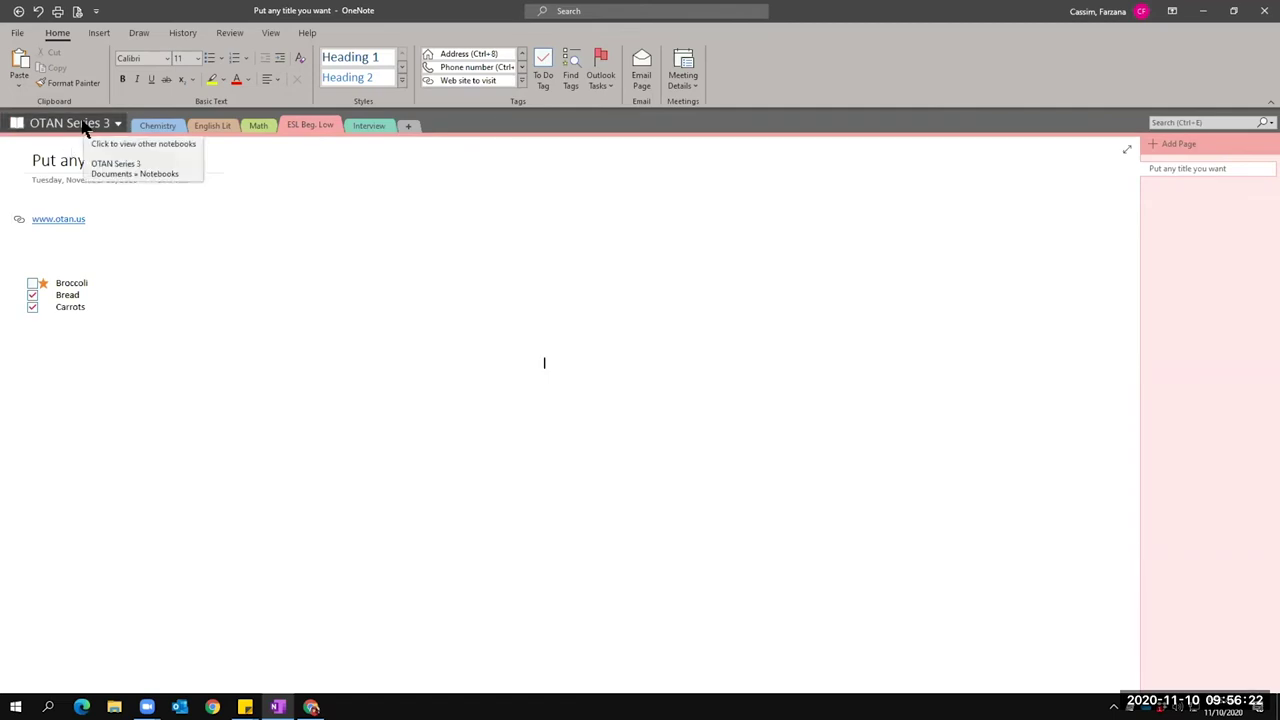
Color the checklist words individually, making Broccoli red and Bread yellow, and look through the font colors for Carrots.
{"action": "double_click", "coordinate": [77, 284]}
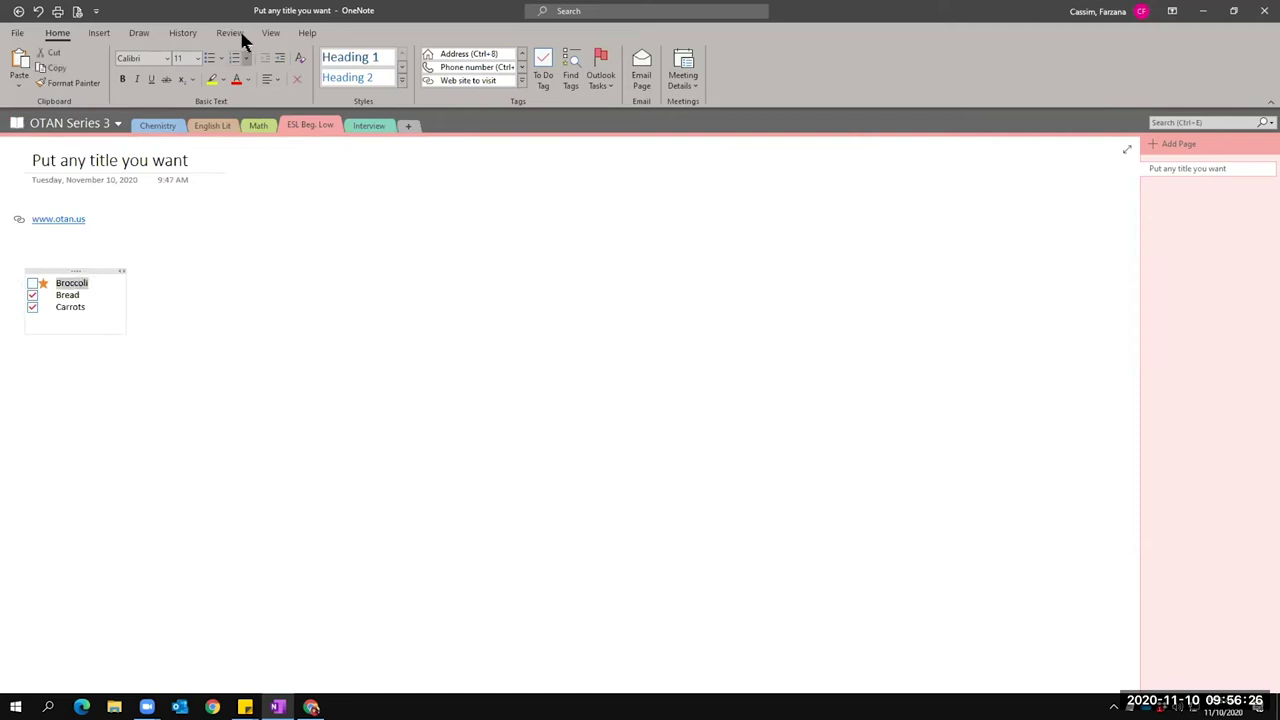
{"action": "left_click", "coordinate": [238, 82]}
{"action": "double_click", "coordinate": [68, 295]}
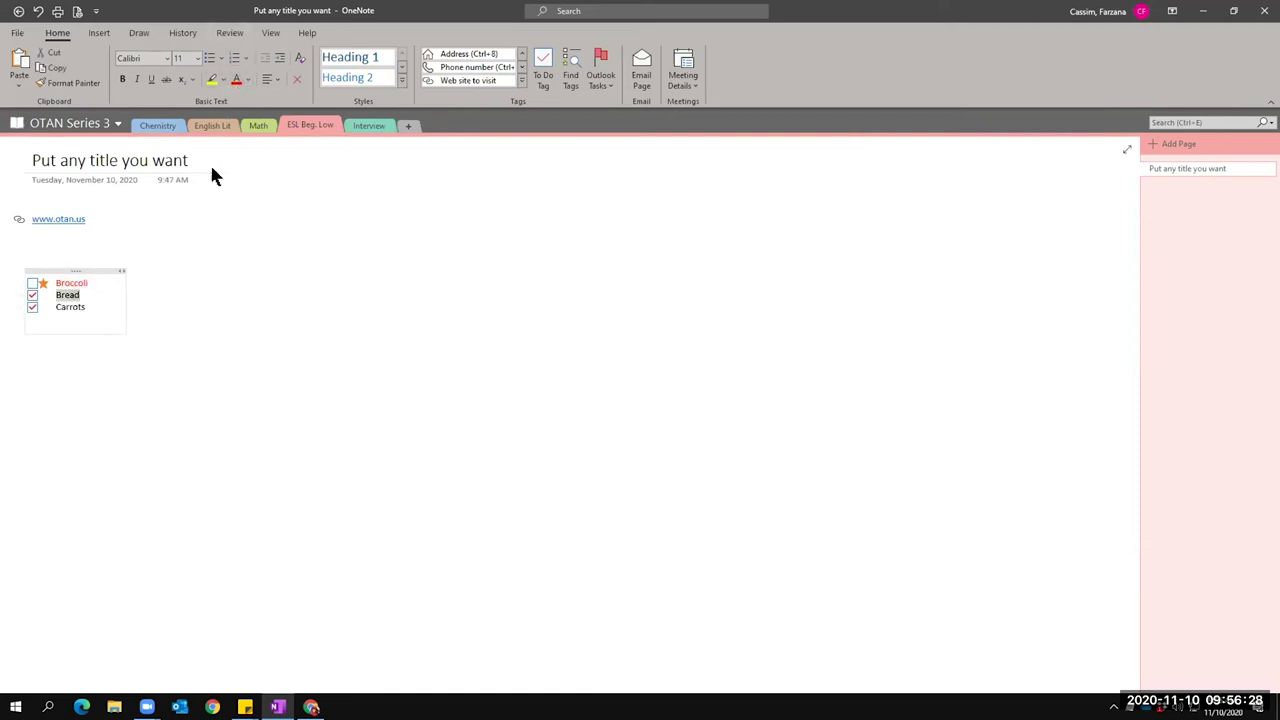
{"action": "left_click", "coordinate": [247, 80]}
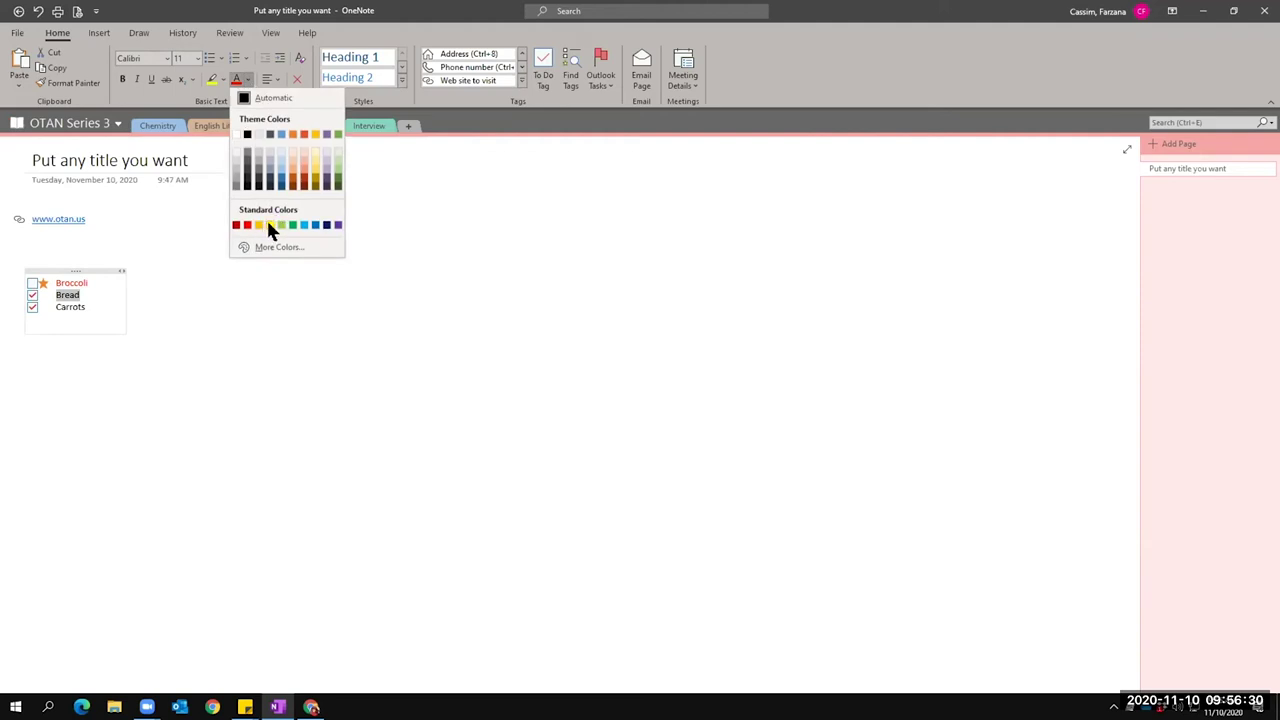
{"action": "left_click", "coordinate": [266, 217]}
{"action": "double_click", "coordinate": [70, 307]}
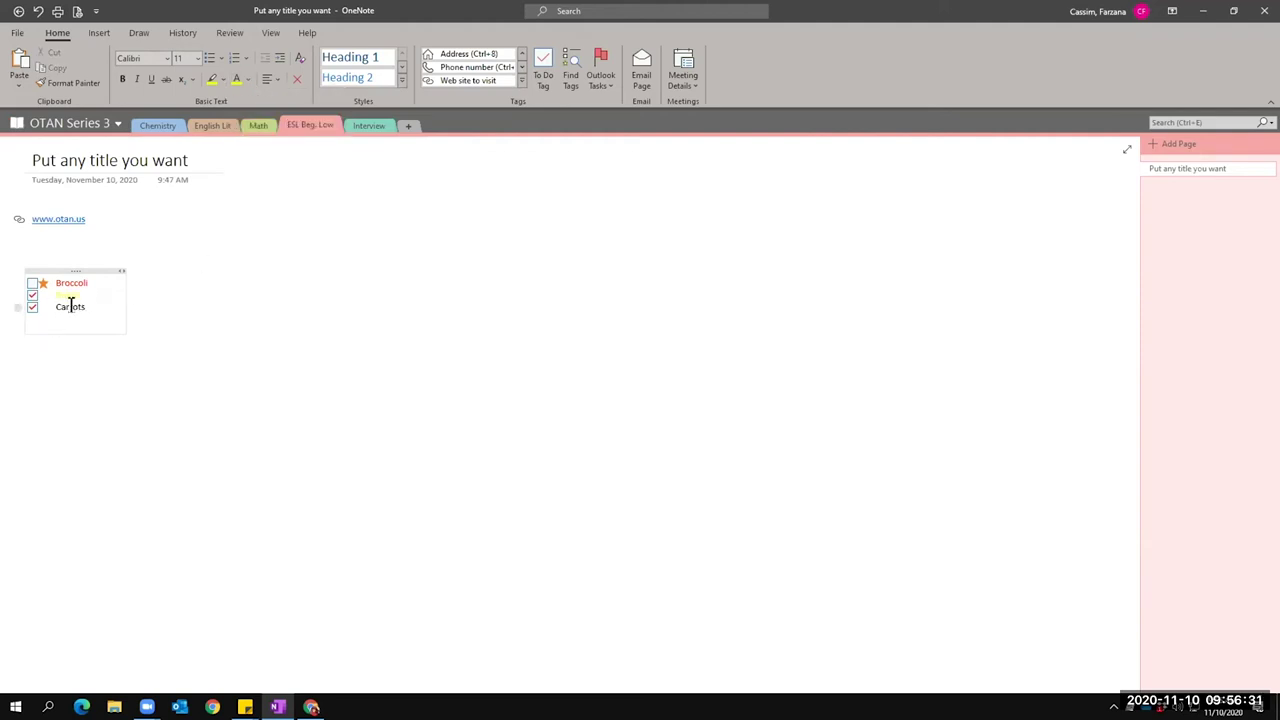
{"action": "left_click", "coordinate": [249, 80]}
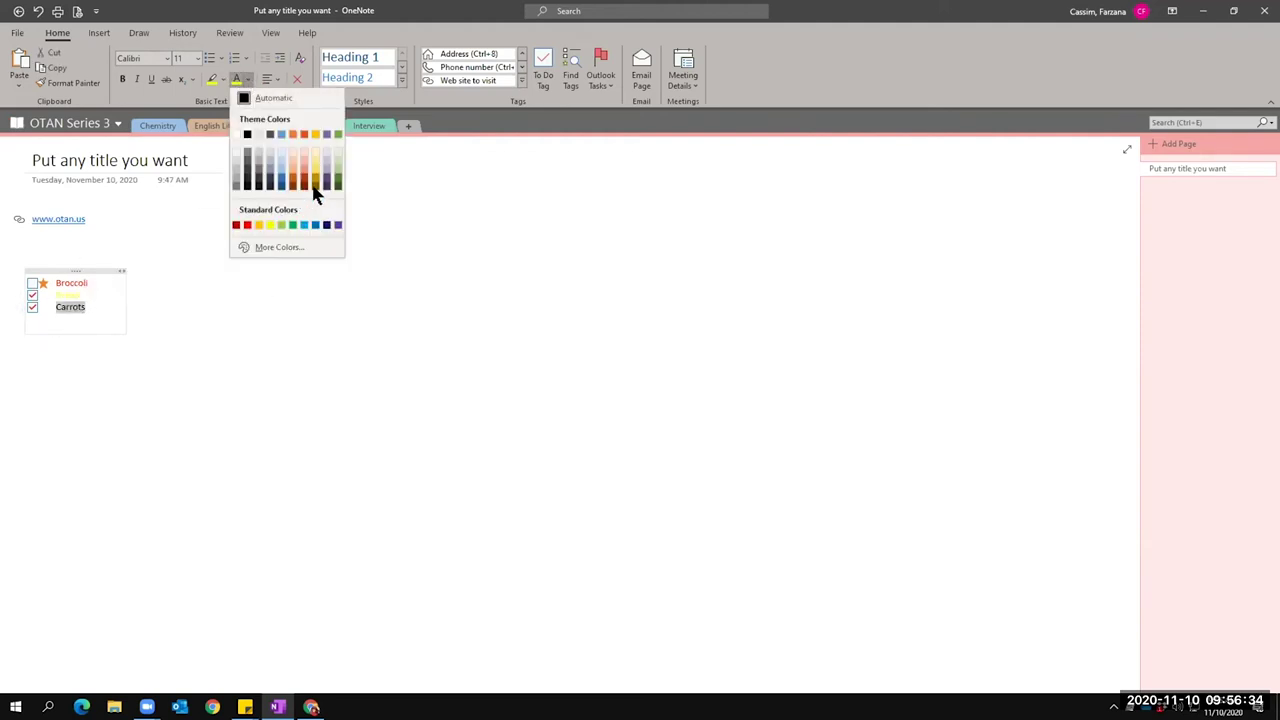
{"action": "left_click", "coordinate": [239, 360]}
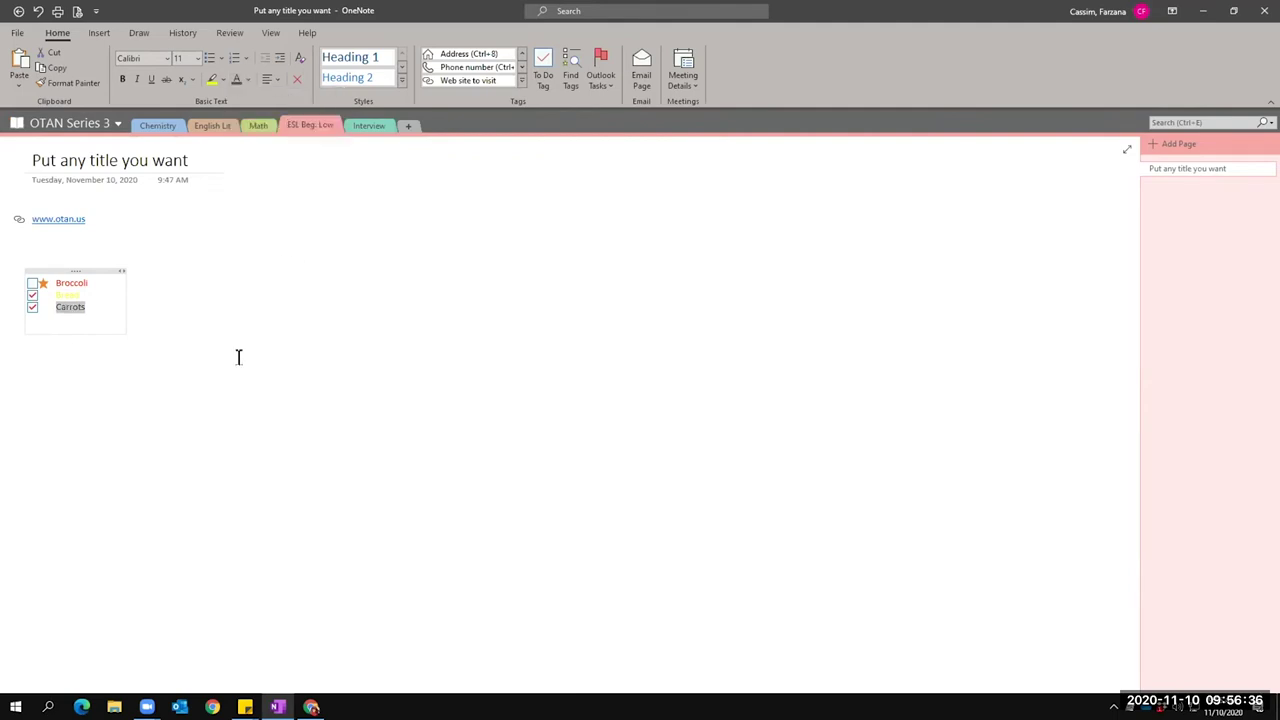
Copy the three grocery items, Broccoli, Bread and Carrots, from the checklist.
{"action": "left_click_drag", "start_coordinate": [87, 307], "coordinate": [55, 280]}
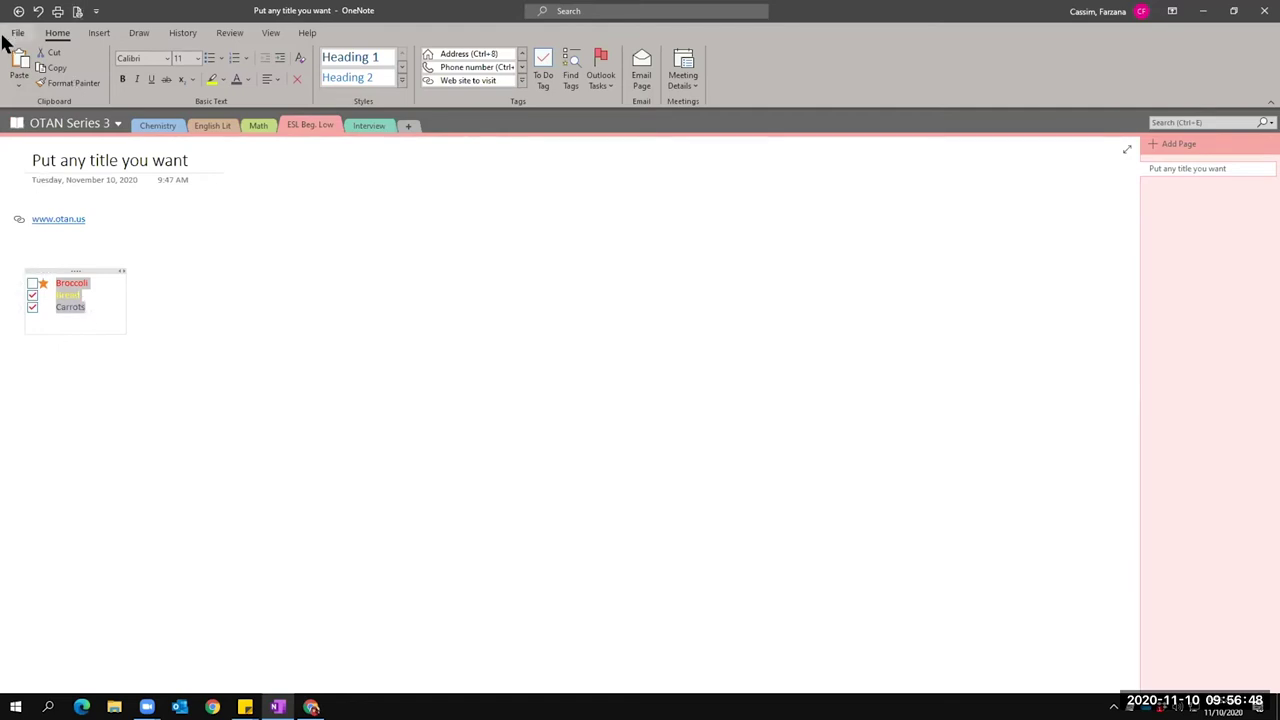
{"action": "left_click", "coordinate": [55, 67]}
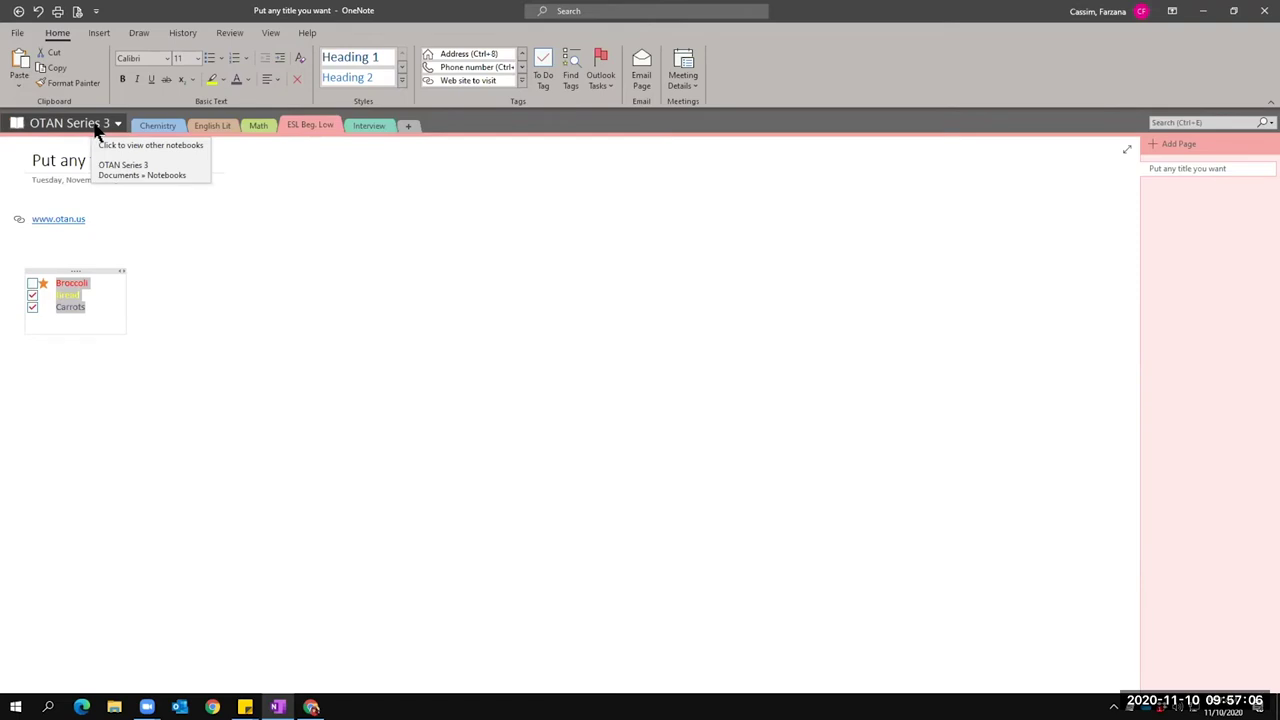
In the OTAN Series 3 notebook's properties, set the display name to "OneNote - Lecture" and the color to Yellow.
{"action": "left_click", "coordinate": [61, 124]}
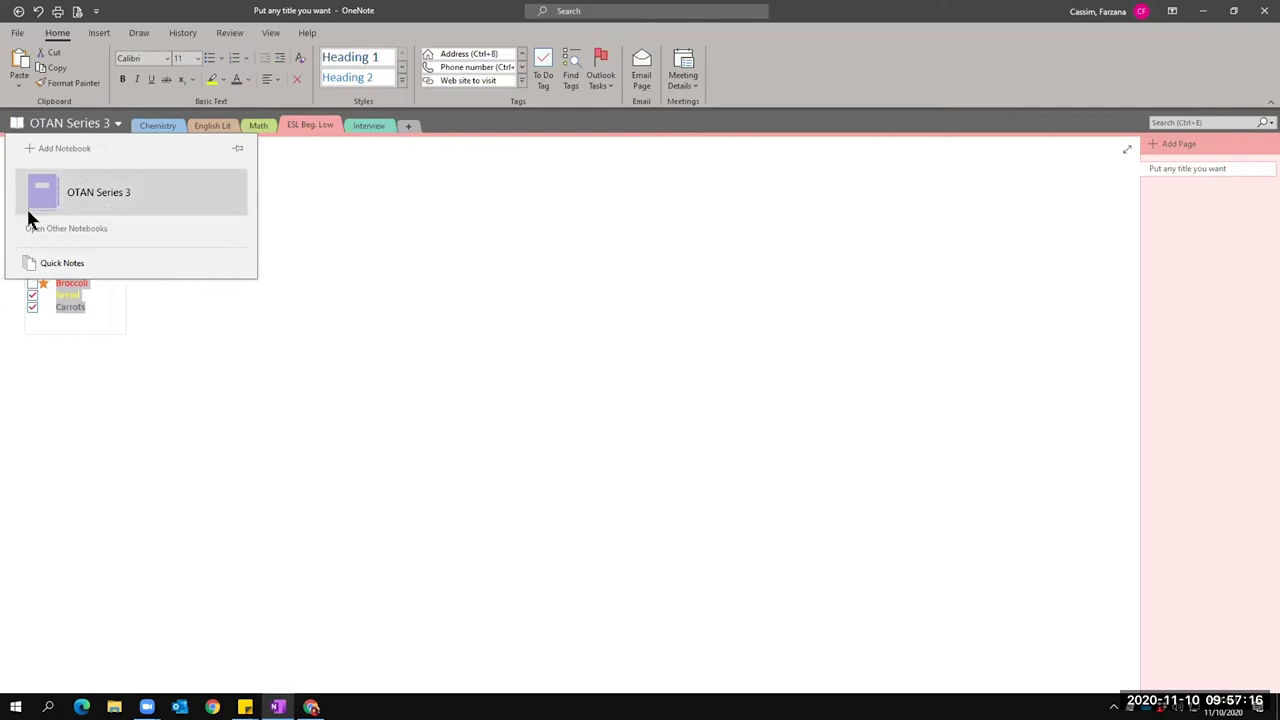
{"action": "right_click", "coordinate": [146, 172]}
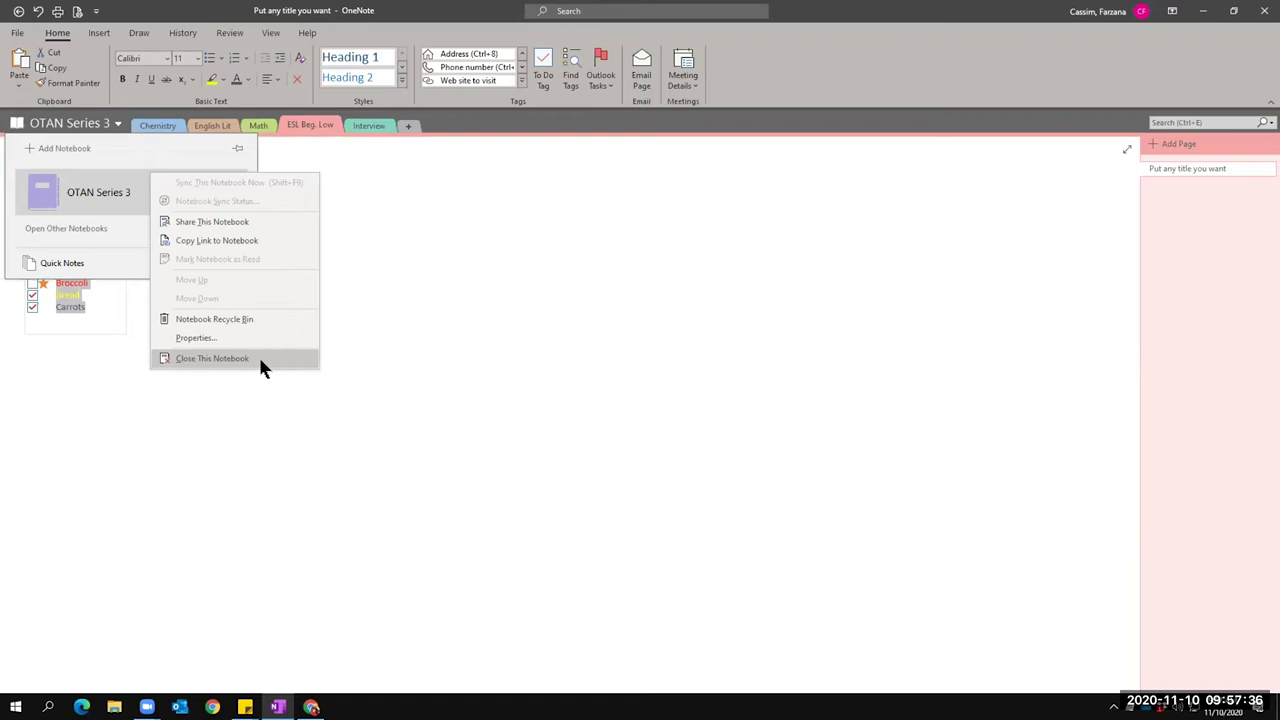
{"action": "left_click", "coordinate": [197, 341]}
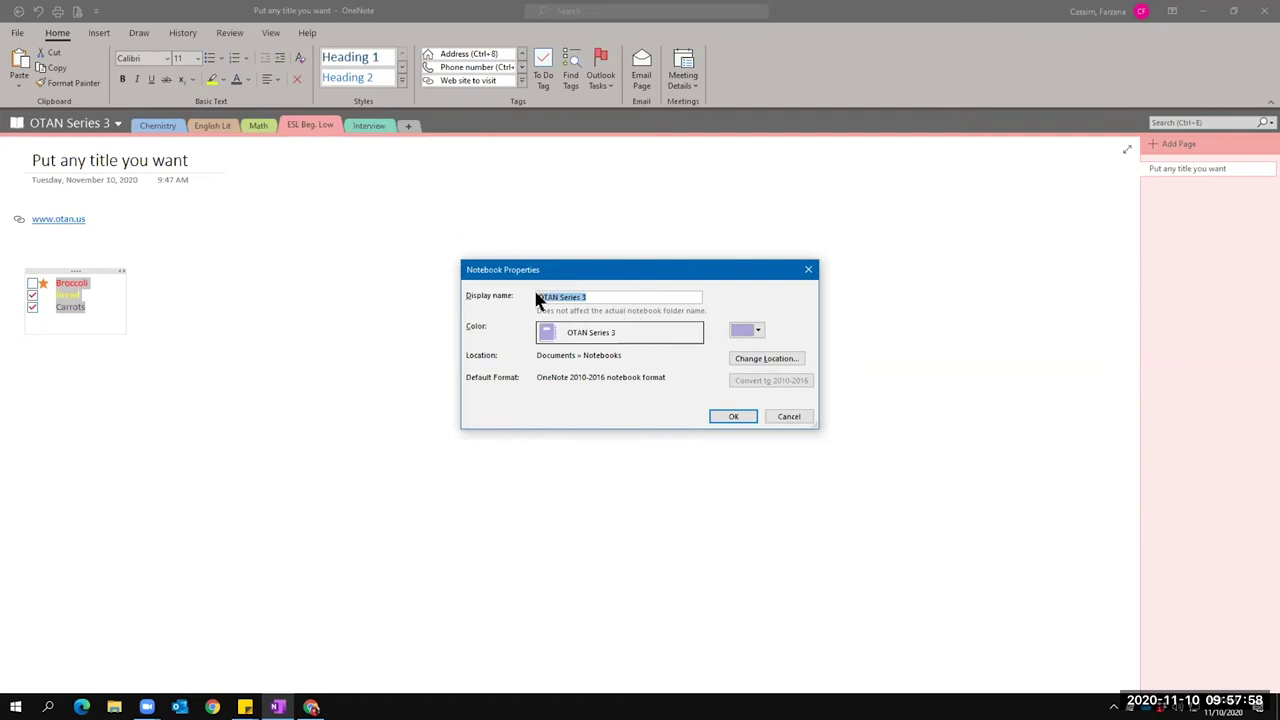
{"action": "left_click", "coordinate": [611, 292]}
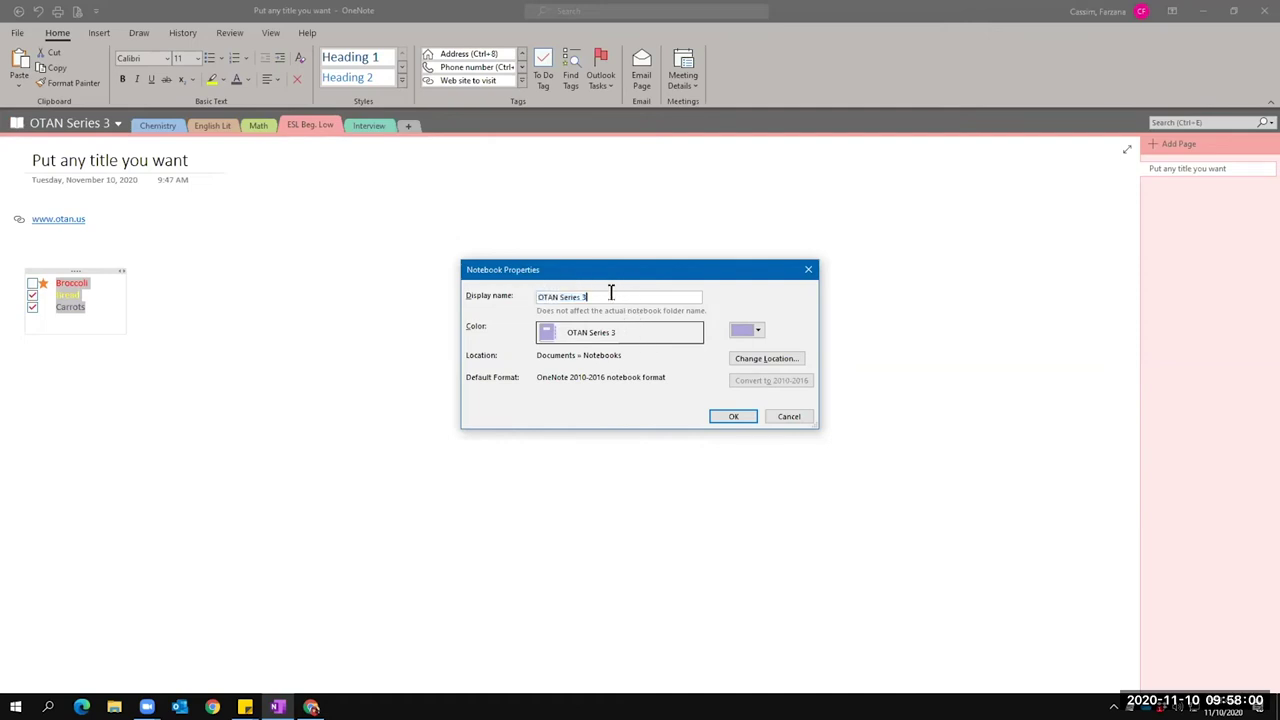
{"action": "key", "text": "BackSpace"}
{"action": "key", "text": "BackSpace"}
{"action": "key", "text": "BackSpace"}
{"action": "key", "text": "BackSpace"}
{"action": "key", "text": "BackSpace"}
{"action": "key", "text": "BackSpace"}
{"action": "key", "text": "BackSpace"}
{"action": "key", "text": "BackSpace"}
{"action": "key", "text": "BackSpace"}
{"action": "key", "text": "BackSpace"}
{"action": "key", "text": "BackSpace"}
{"action": "key", "text": "BackSpace"}
{"action": "type", "text": "OneNOte - Lecture"}
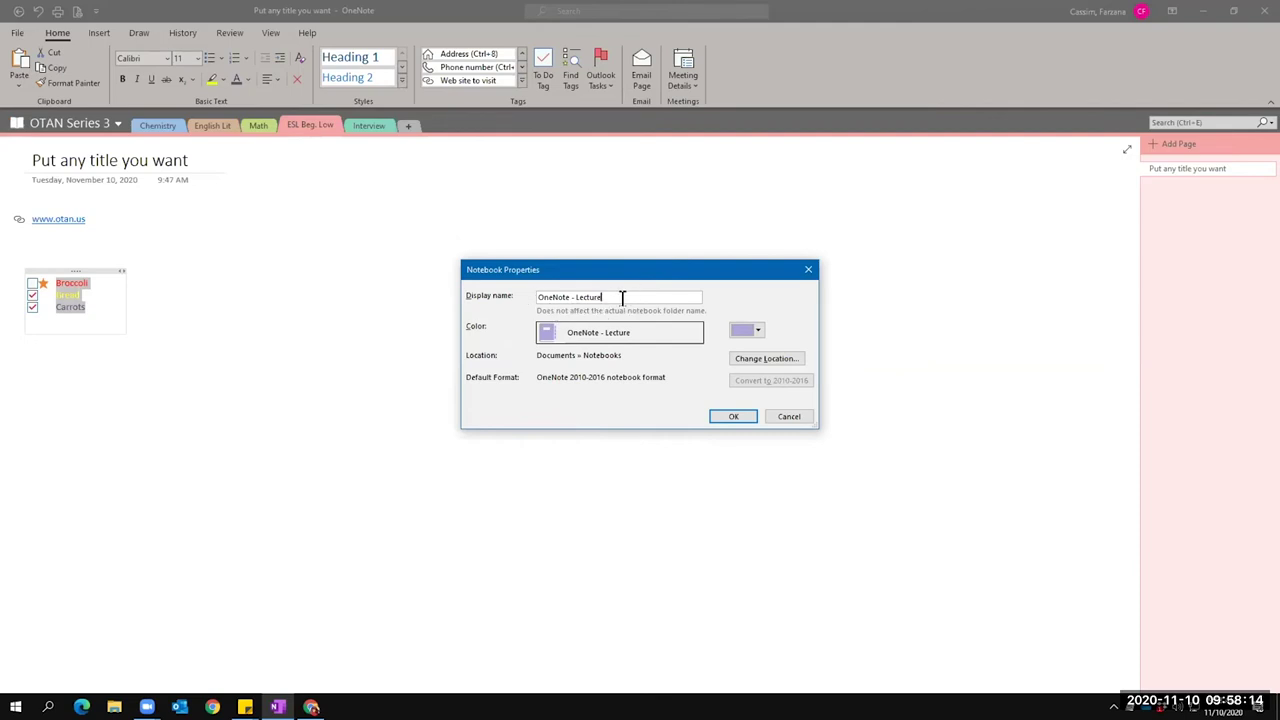
{"action": "left_click", "coordinate": [752, 330]}
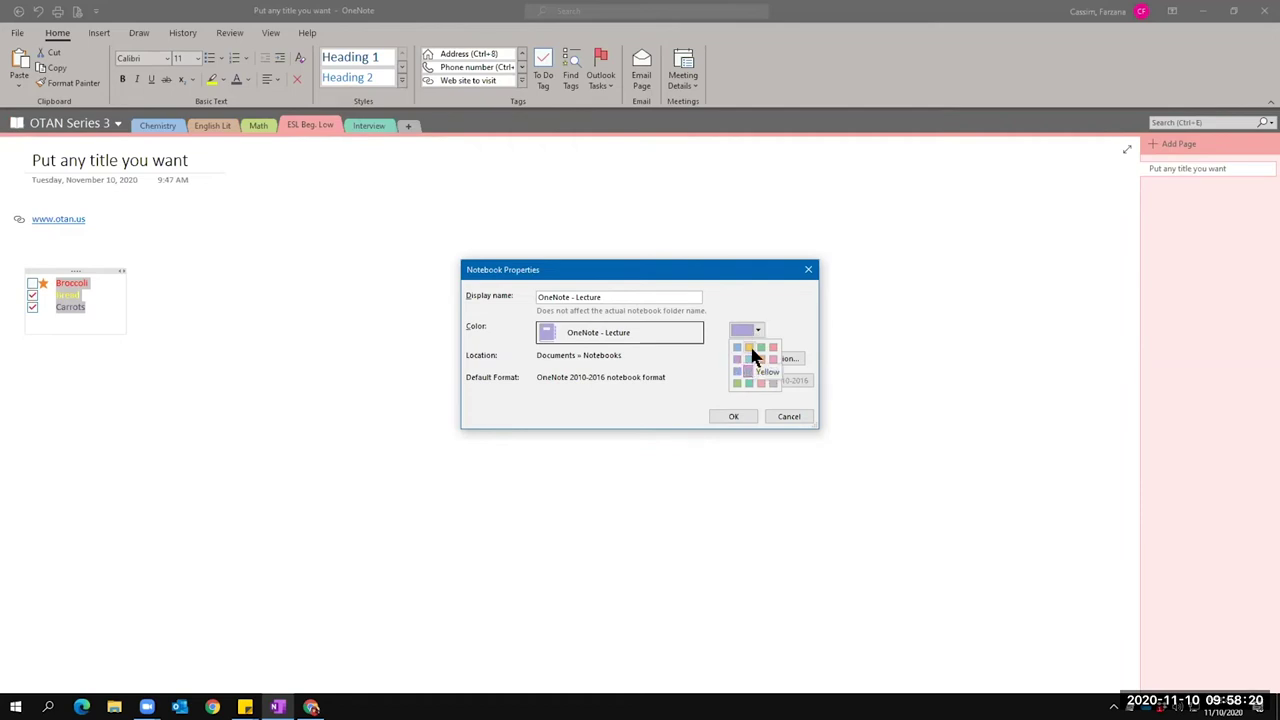
{"action": "left_click", "coordinate": [750, 348]}
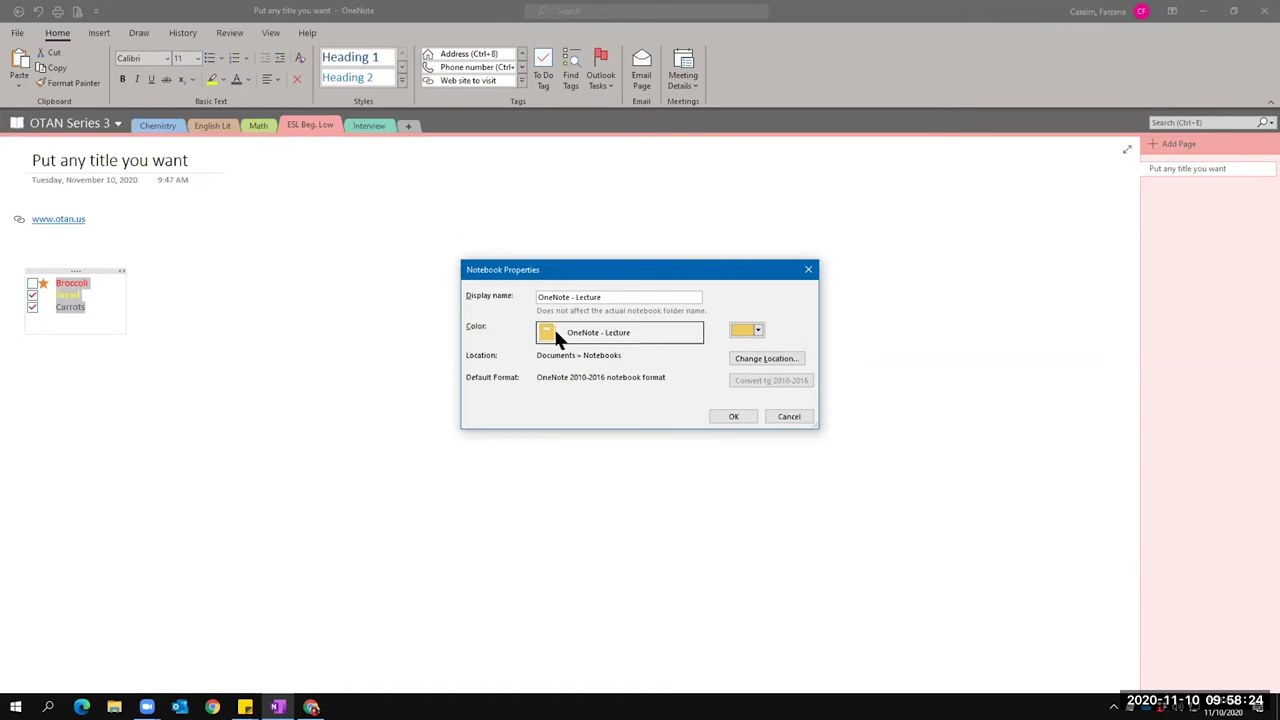
Start changing the notebook's location and browse the folders in OneDrive - Los Angeles Unified School District.
{"action": "left_click", "coordinate": [770, 360]}
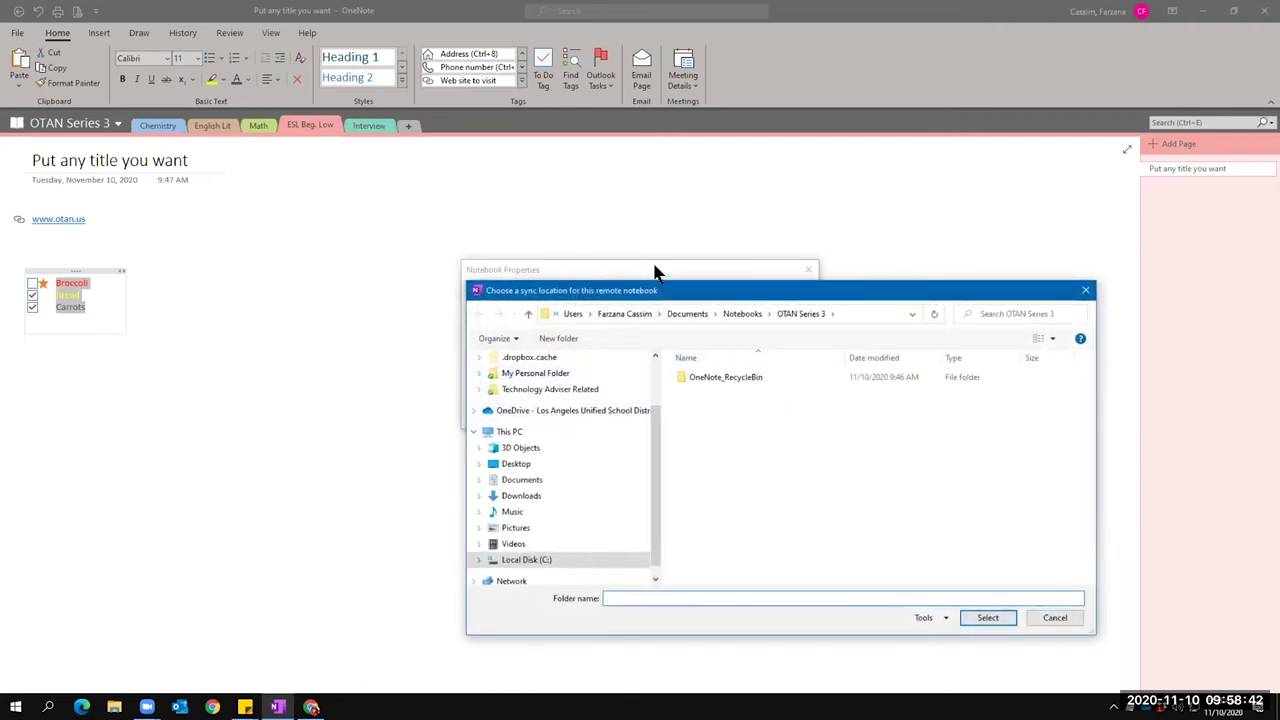
{"action": "left_click_drag", "start_coordinate": [665, 292], "coordinate": [540, 192]}
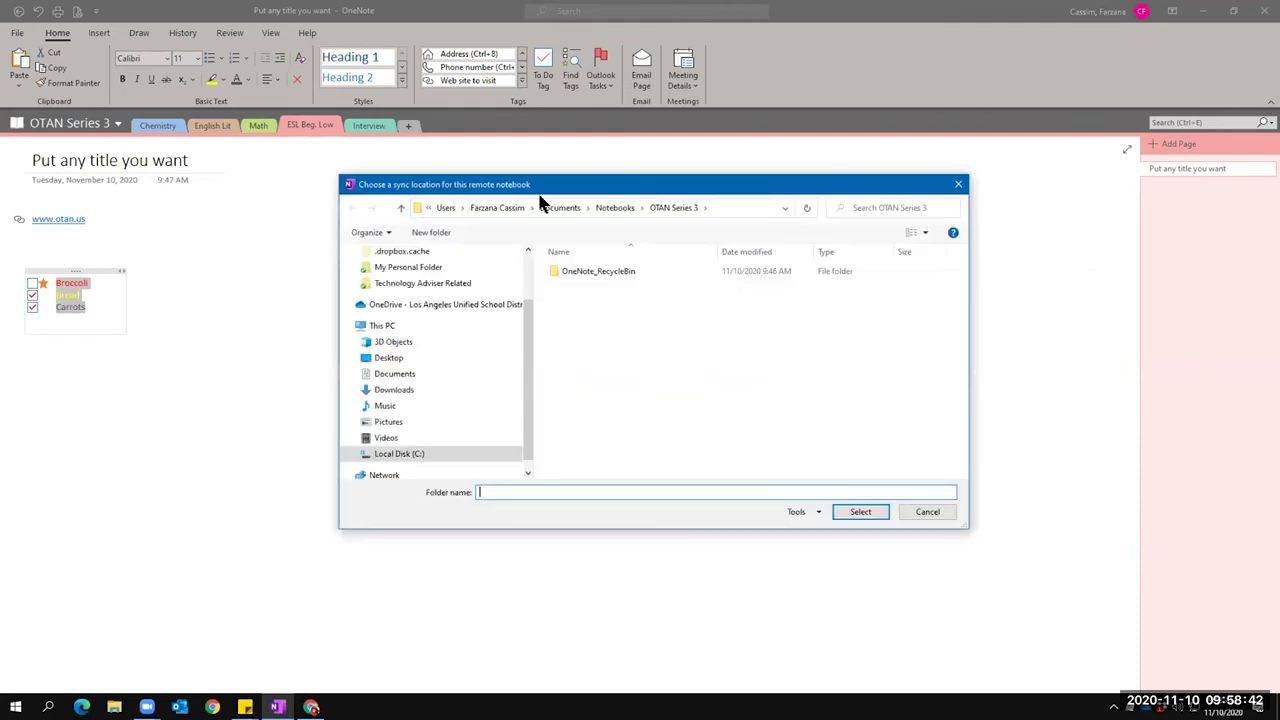
{"action": "left_click", "coordinate": [416, 310]}
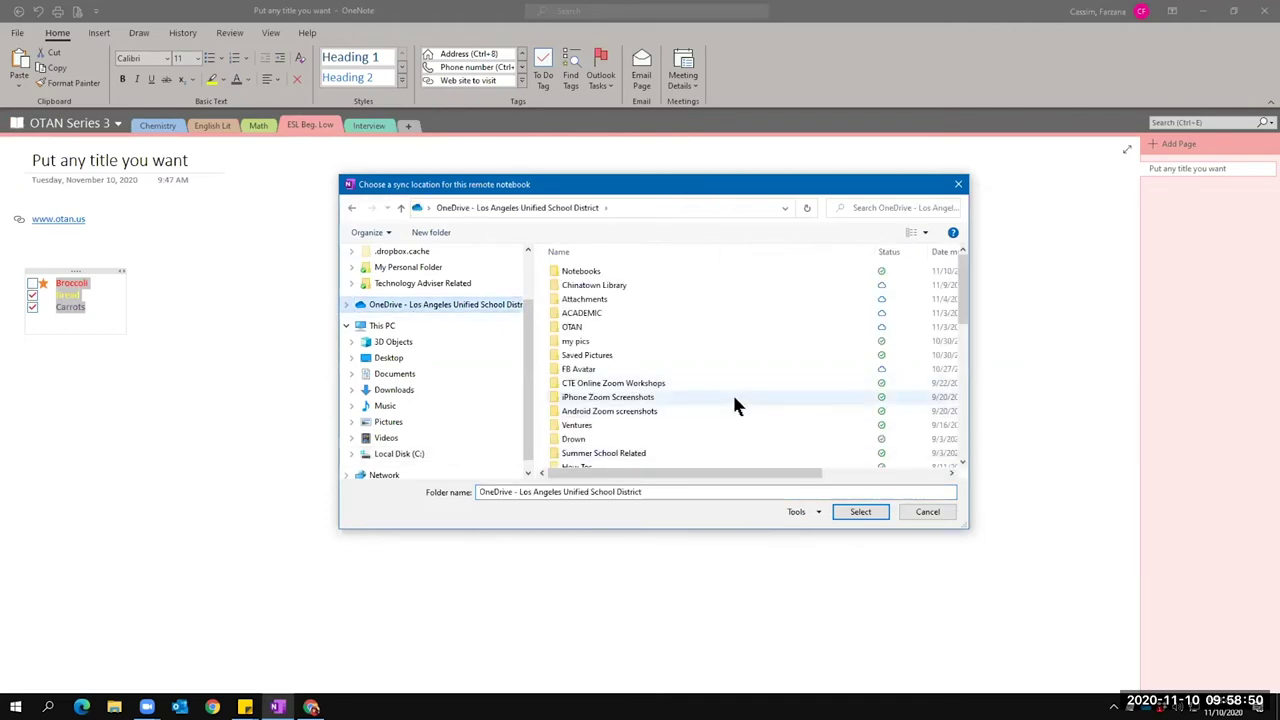
{"action": "scroll", "coordinate": [732, 392], "scroll_direction": "down", "scroll_amount": 5}
{"action": "scroll", "coordinate": [729, 389], "scroll_direction": "down", "scroll_amount": 3}
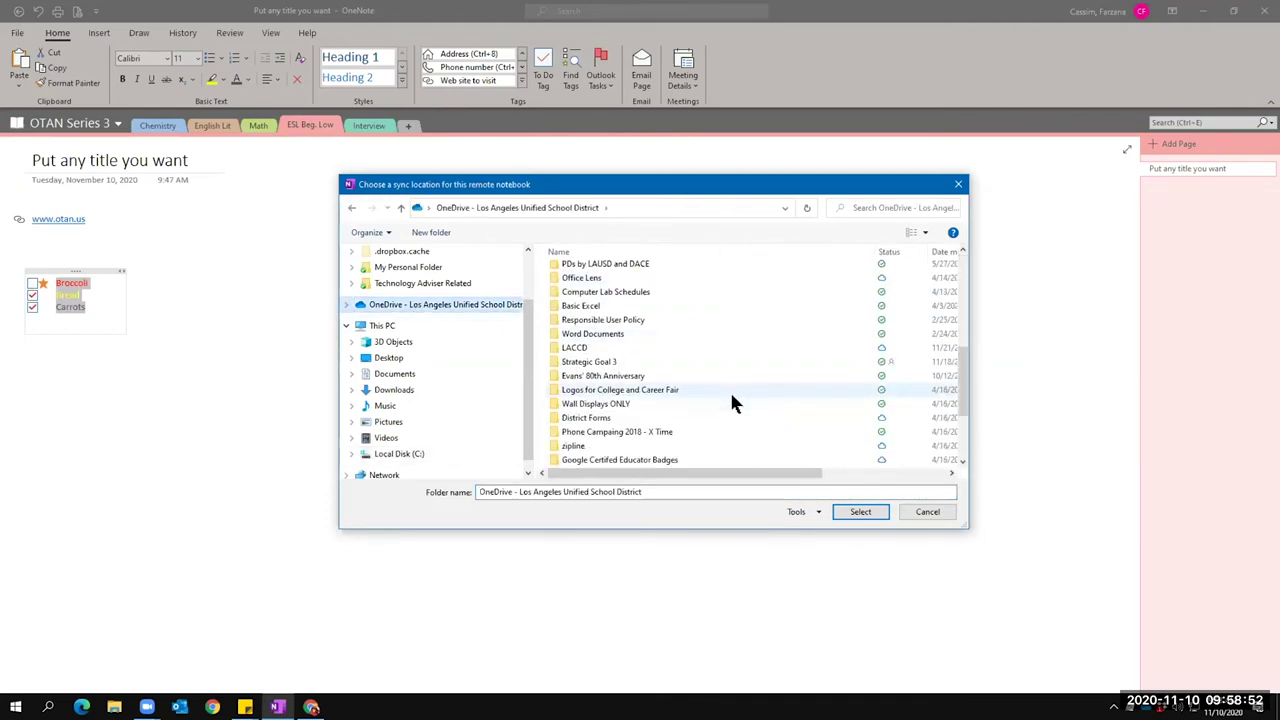
{"action": "scroll", "coordinate": [732, 400], "scroll_direction": "down", "scroll_amount": 3}
{"action": "scroll", "coordinate": [732, 400], "scroll_direction": "up", "scroll_amount": 4}
{"action": "scroll", "coordinate": [729, 395], "scroll_direction": "up", "scroll_amount": 7}
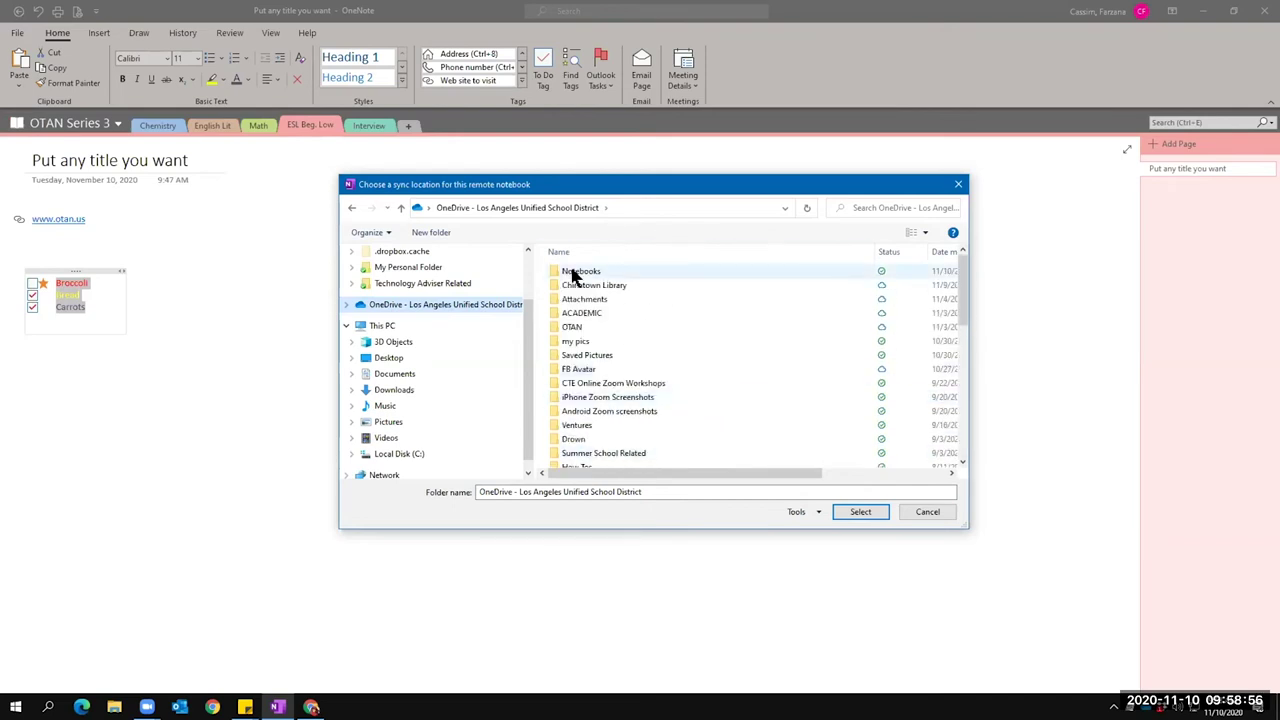
Sort the OneDrive folders by name and choose the Notebooks folder as the notebook's new sync location.
{"action": "left_click", "coordinate": [574, 272]}
{"action": "left_click", "coordinate": [590, 250]}
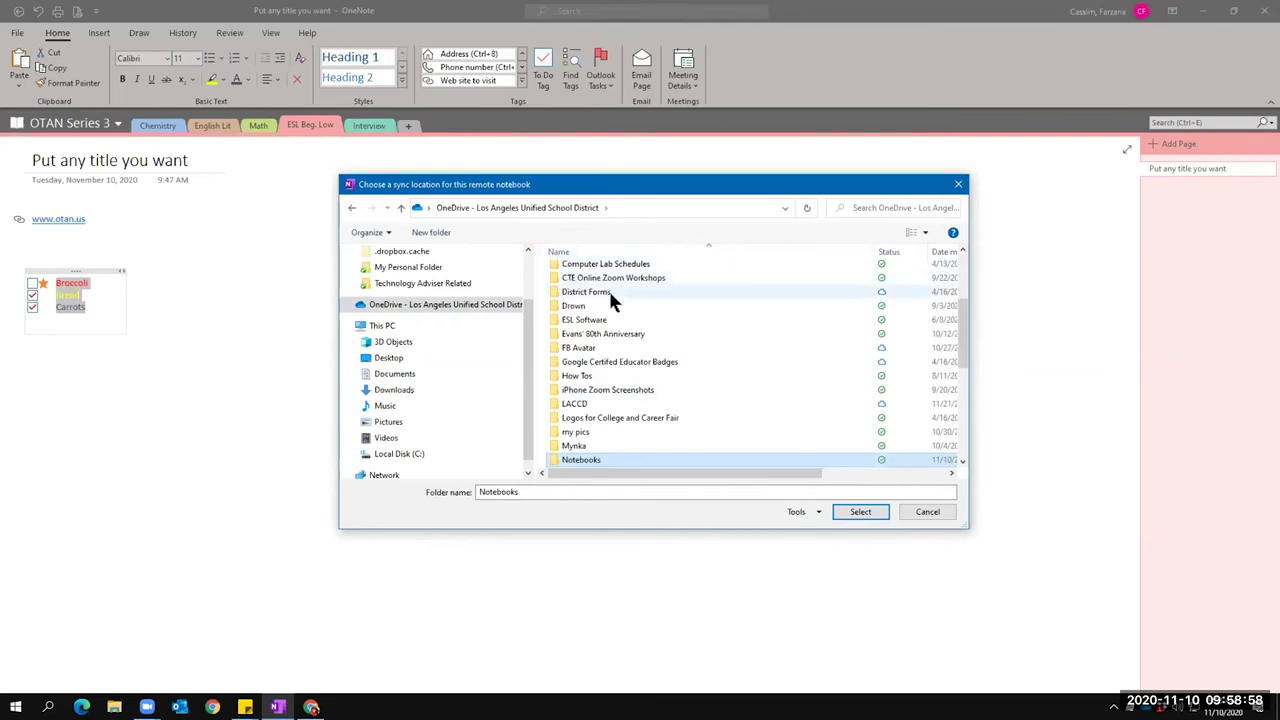
{"action": "scroll", "coordinate": [630, 420], "scroll_direction": "down", "scroll_amount": 3}
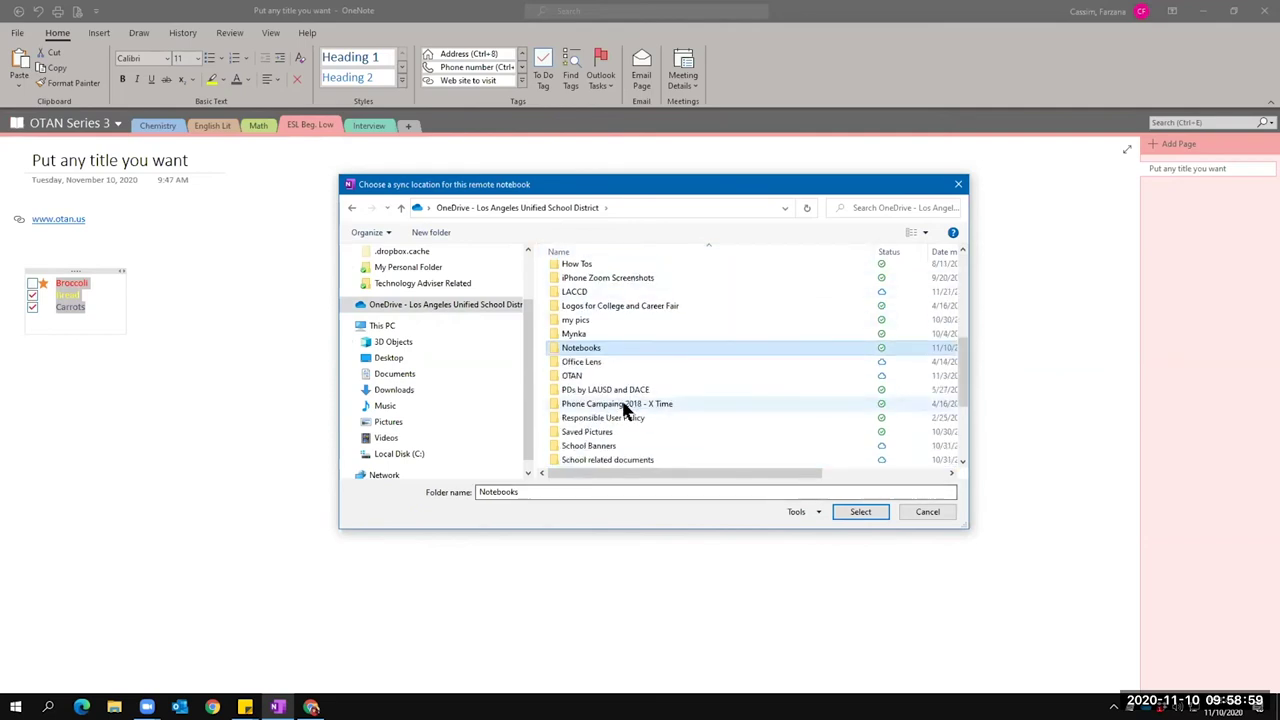
{"action": "double_click", "coordinate": [580, 349]}
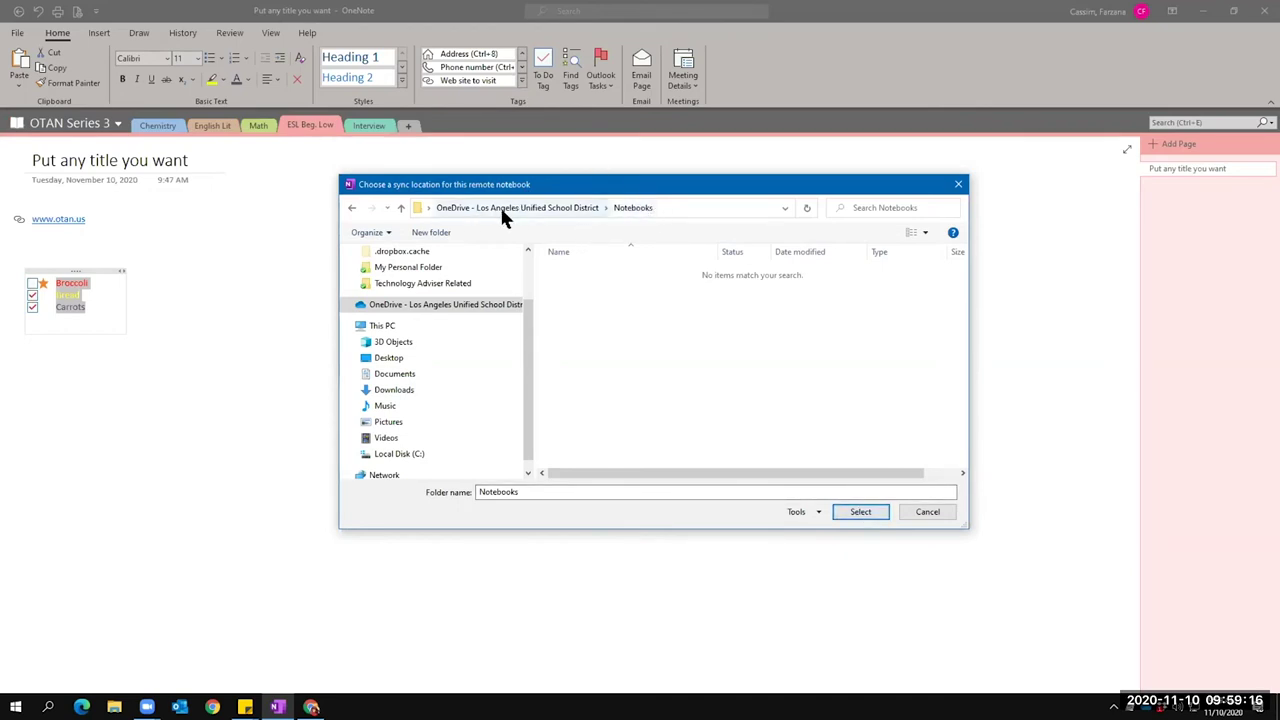
{"action": "left_click", "coordinate": [860, 512]}
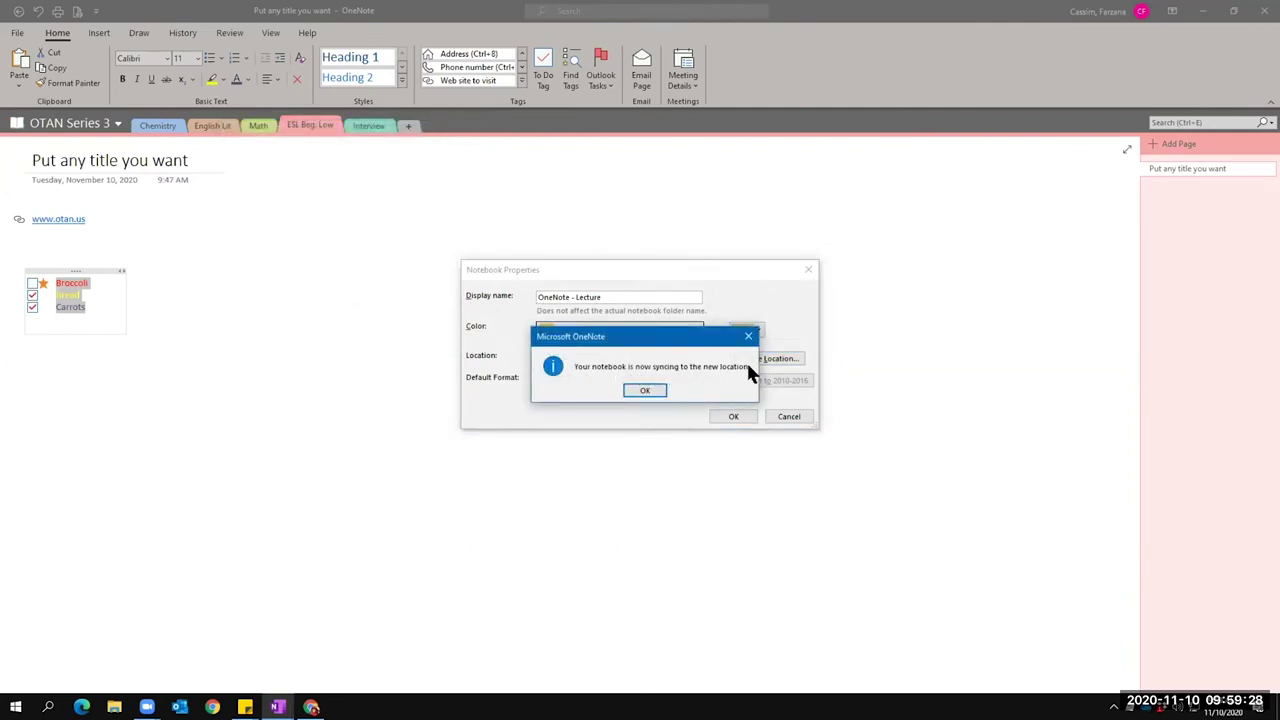
{"action": "left_click", "coordinate": [633, 393]}
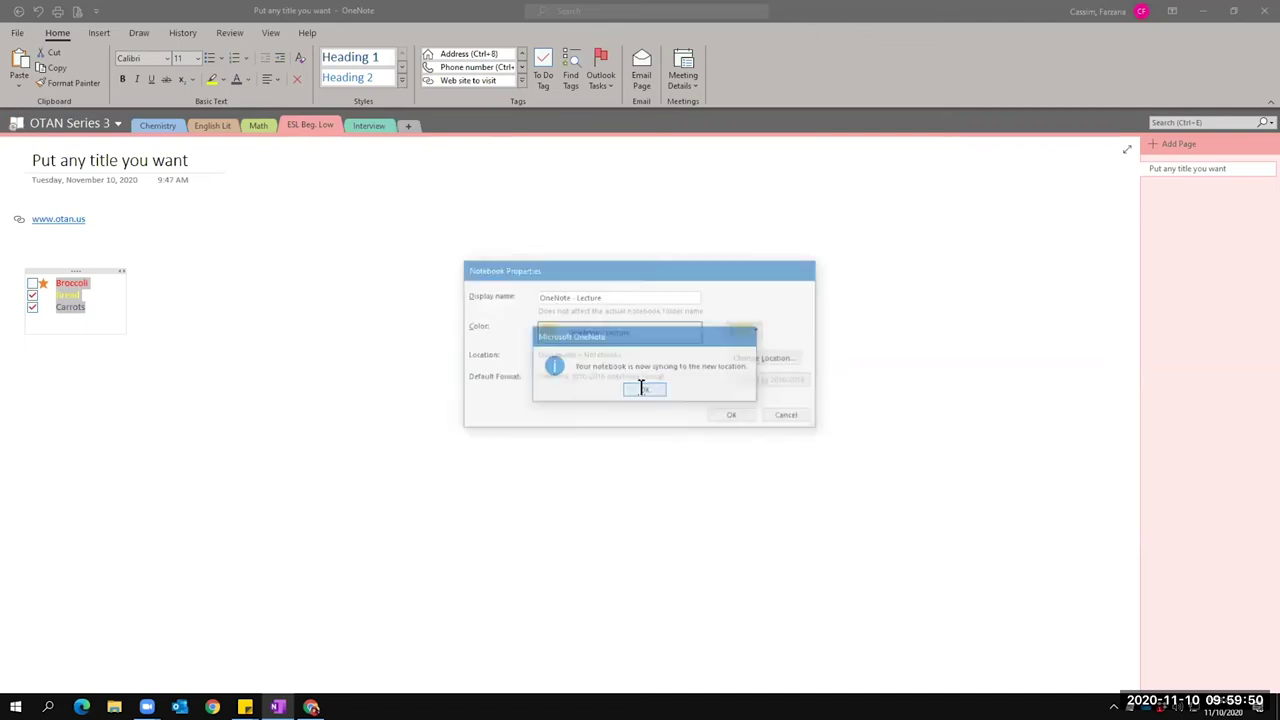
Finish the sync location change, close the notebook properties, and check the OTAN Series 3 notebook's location and status in the notebook list.
{"action": "left_click", "coordinate": [644, 392]}
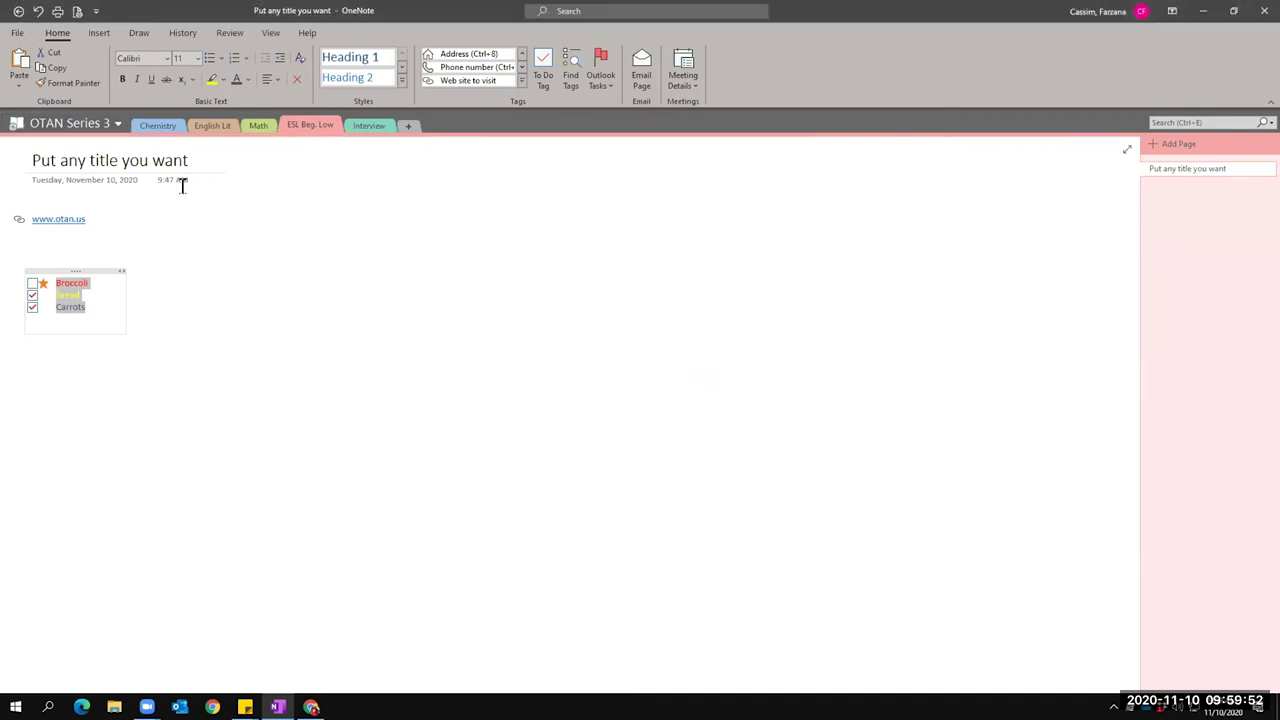
{"action": "left_click", "coordinate": [70, 123]}
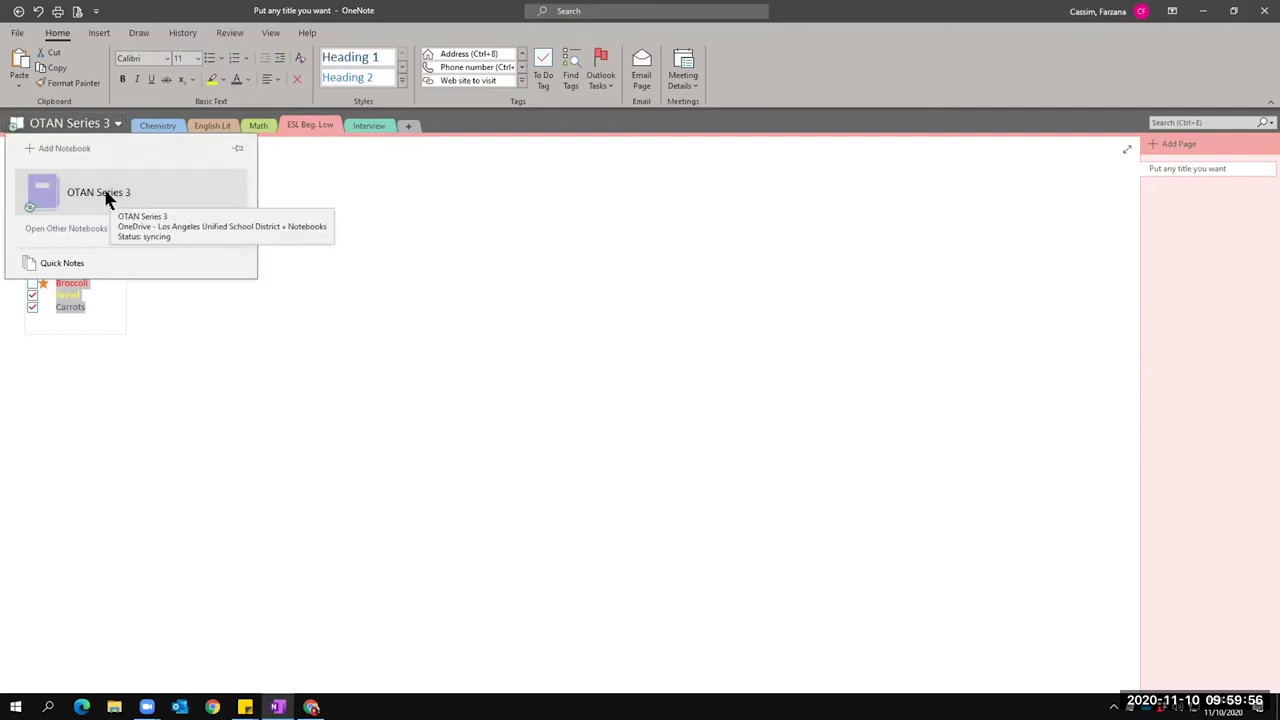
{"action": "left_click", "coordinate": [75, 123]}
{"action": "right_click", "coordinate": [72, 121]}
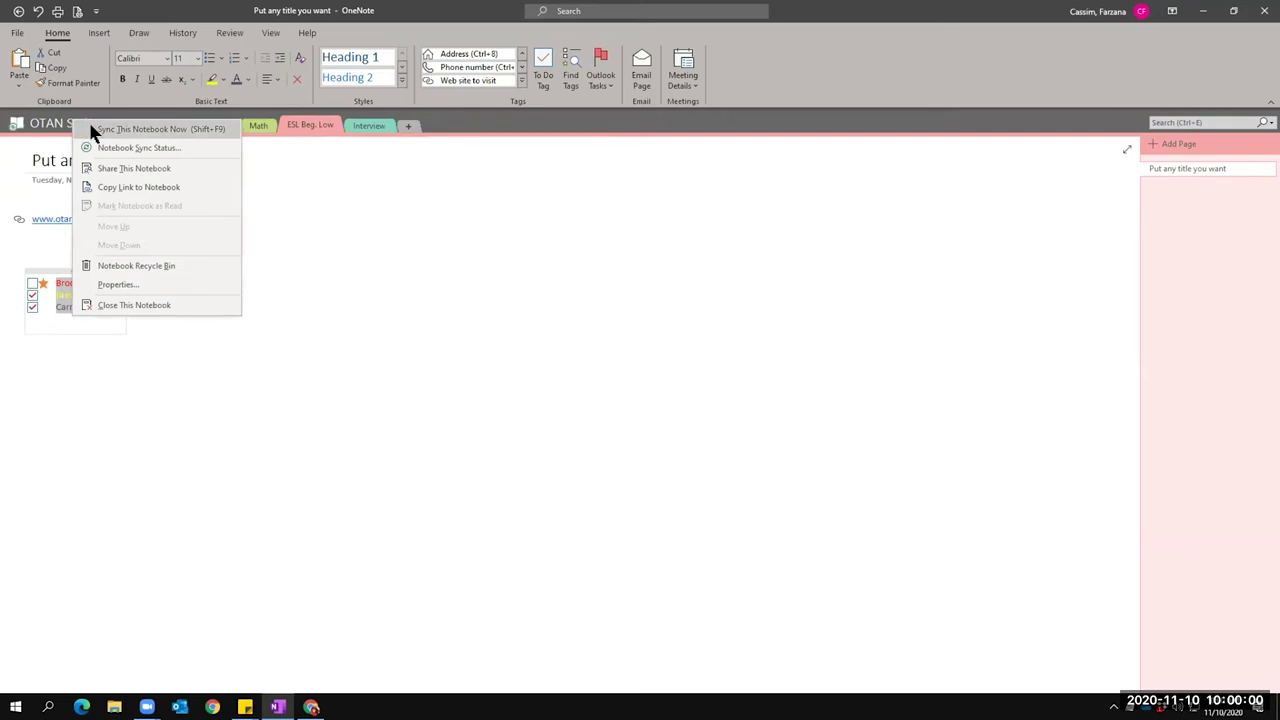
{"action": "right_click", "coordinate": [56, 121]}
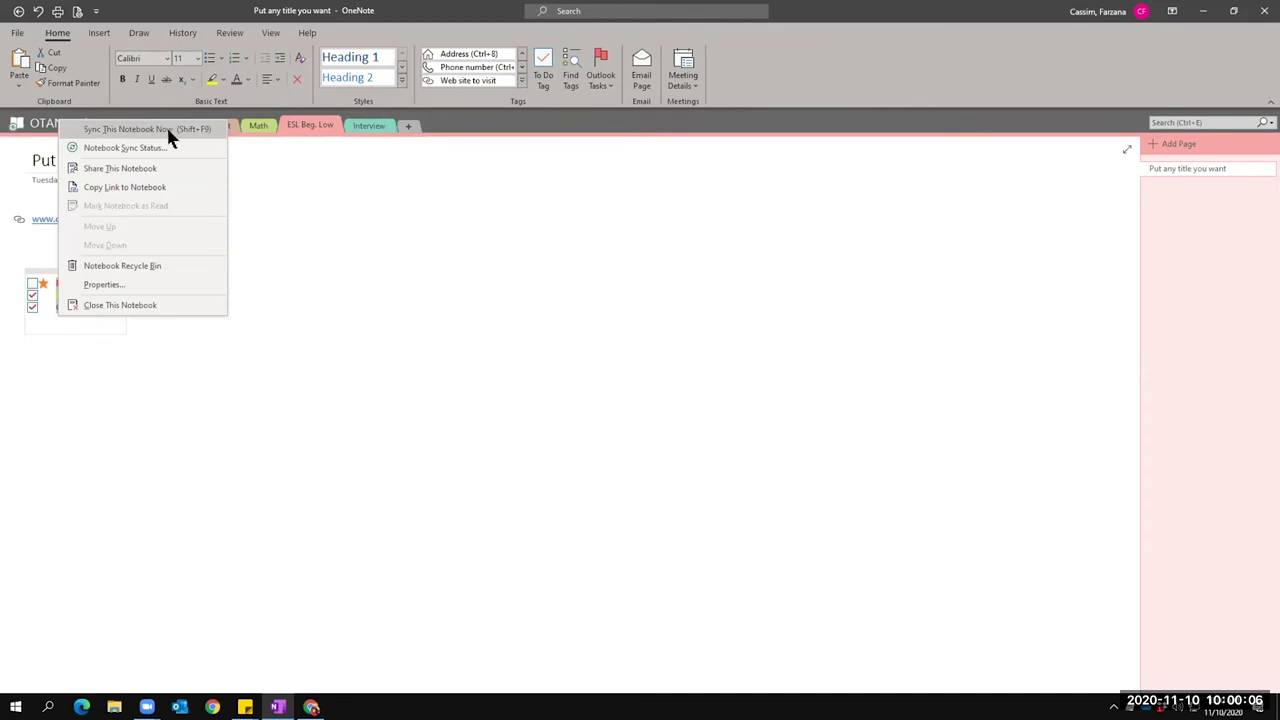
{"action": "right_click", "coordinate": [50, 126]}
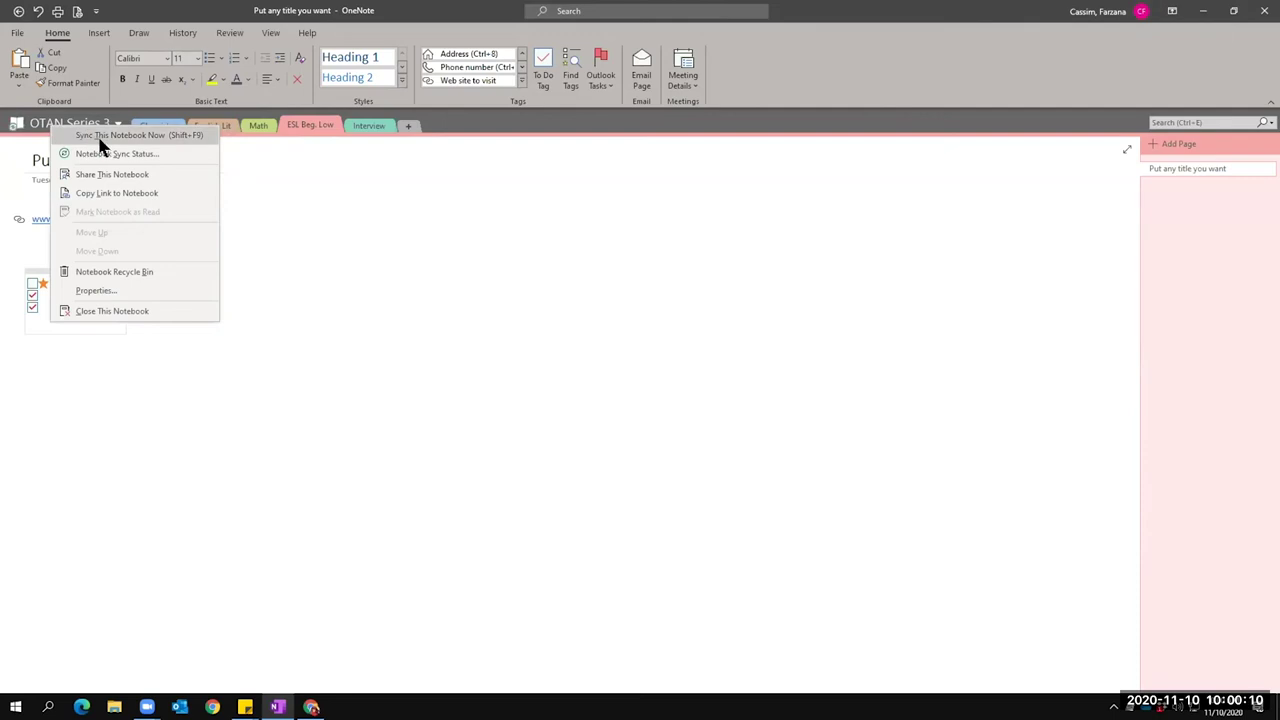
{"action": "left_click", "coordinate": [569, 375]}
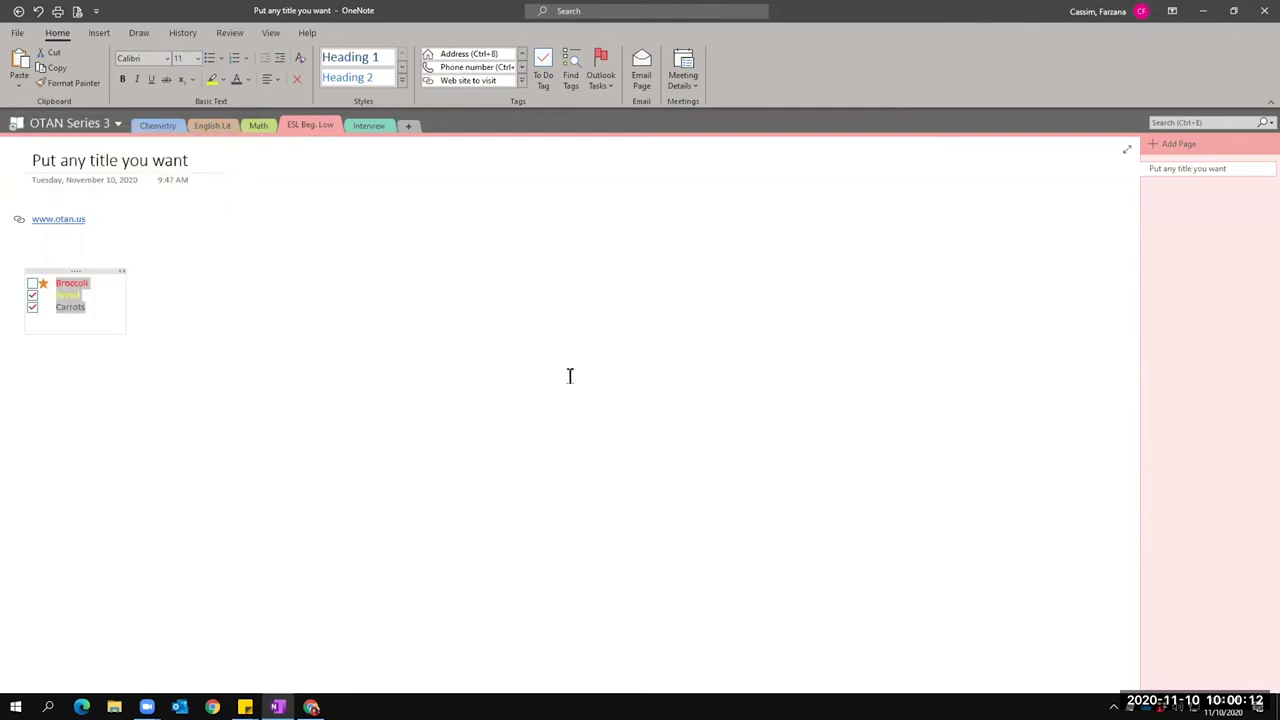
Sync the OTAN Series 3 notebook manually from its sync status, and close the notebook.
{"action": "right_click", "coordinate": [93, 125]}
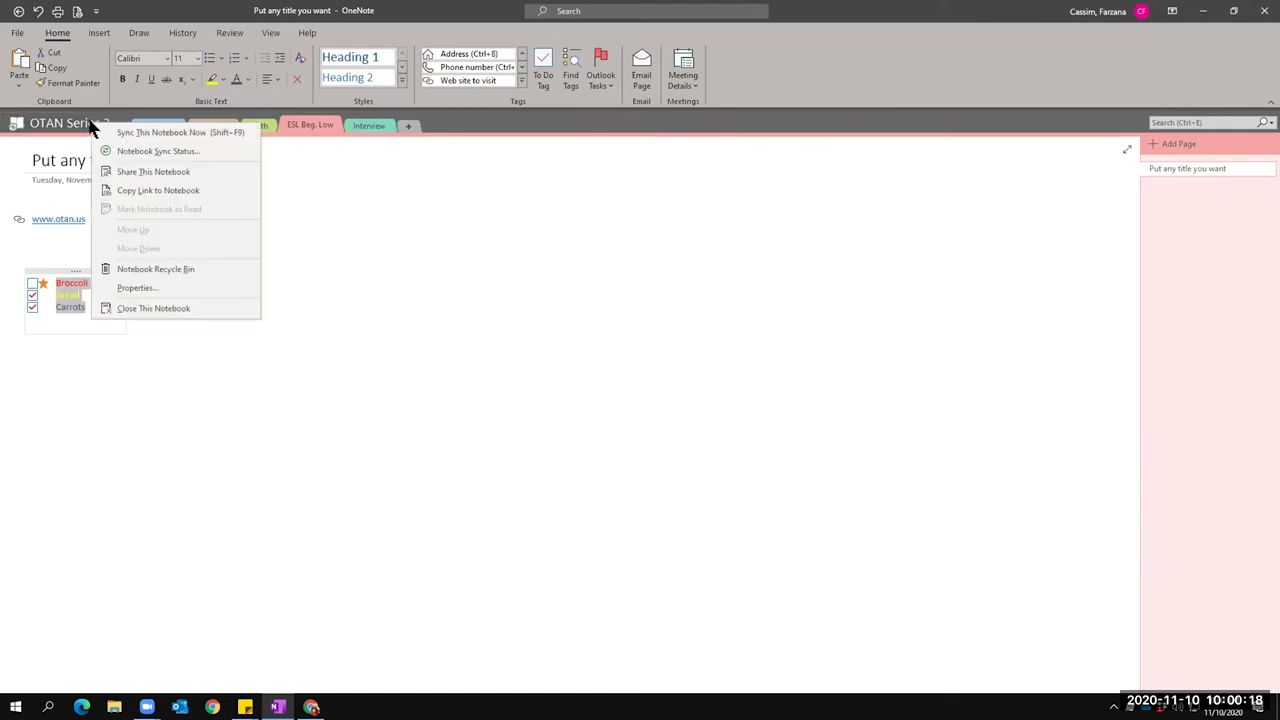
{"action": "left_click", "coordinate": [166, 155]}
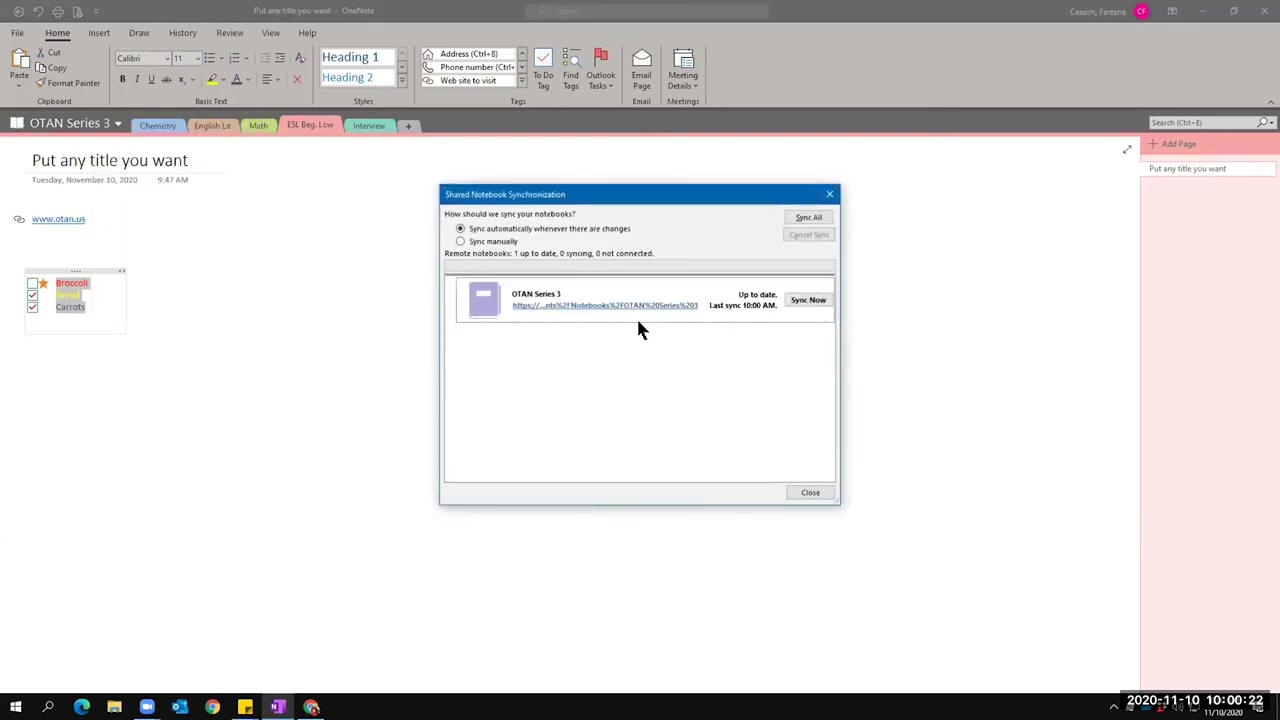
{"action": "left_click", "coordinate": [803, 298]}
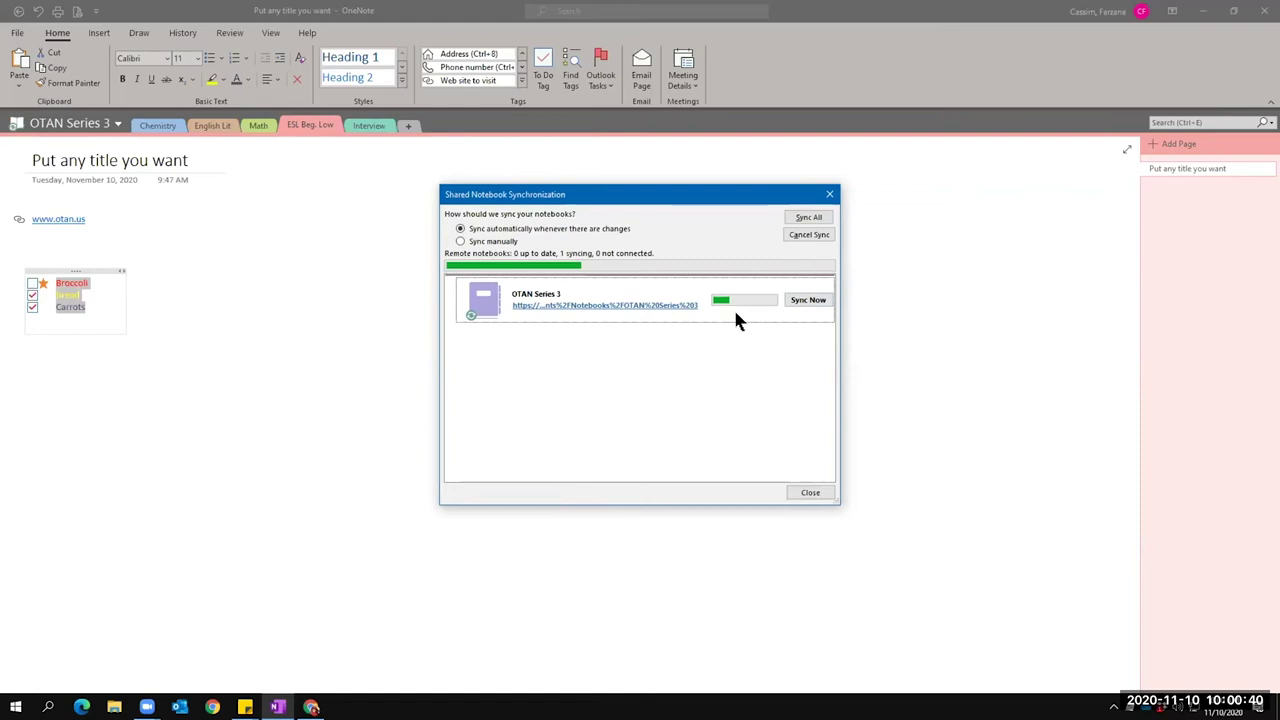
{"action": "left_click", "coordinate": [805, 492]}
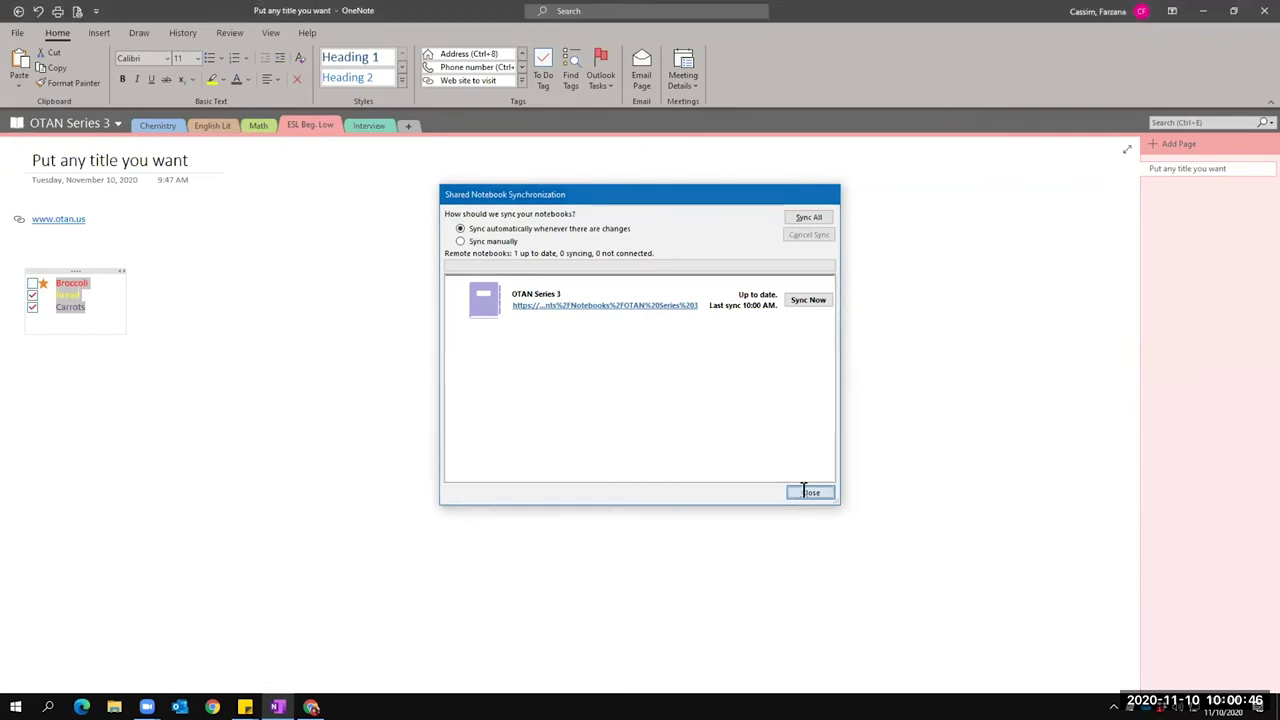
{"action": "right_click", "coordinate": [78, 122]}
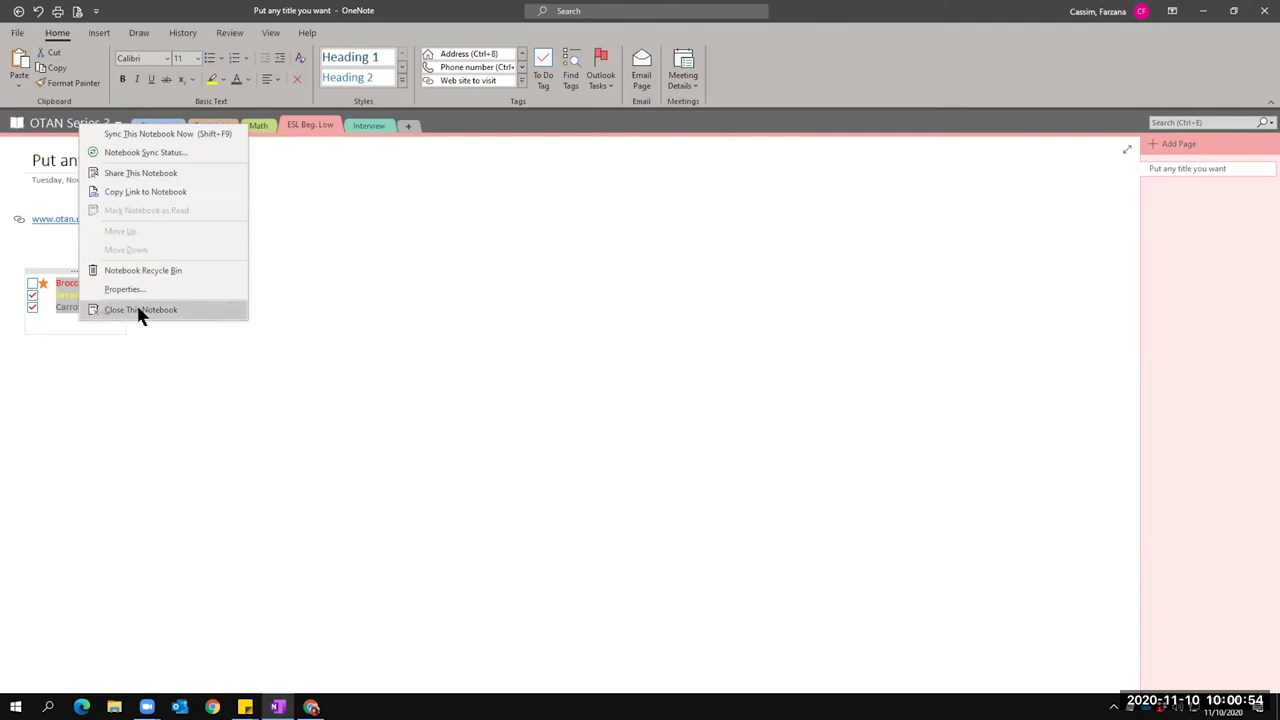
{"action": "left_click", "coordinate": [140, 312]}
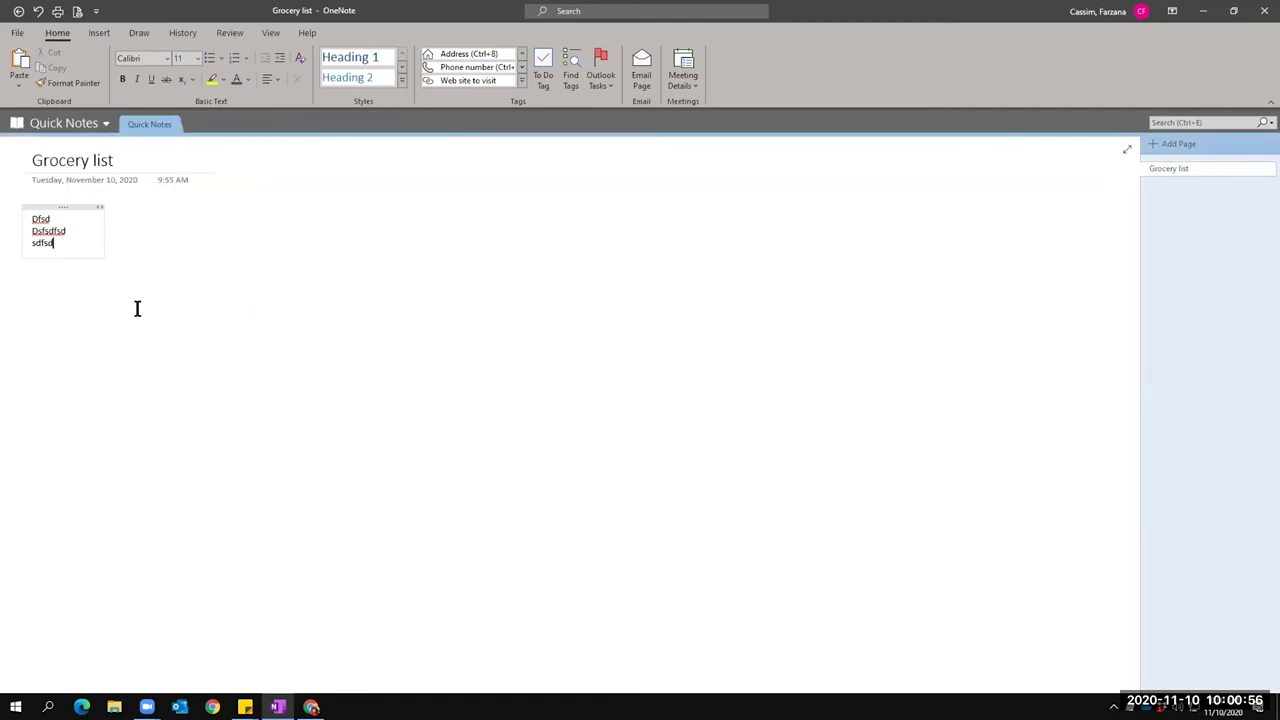
Open the 21-Day Diet notebook from the Notebooks folder in OneDrive - Los Angeles Unified School District.
{"action": "left_click", "coordinate": [105, 125]}
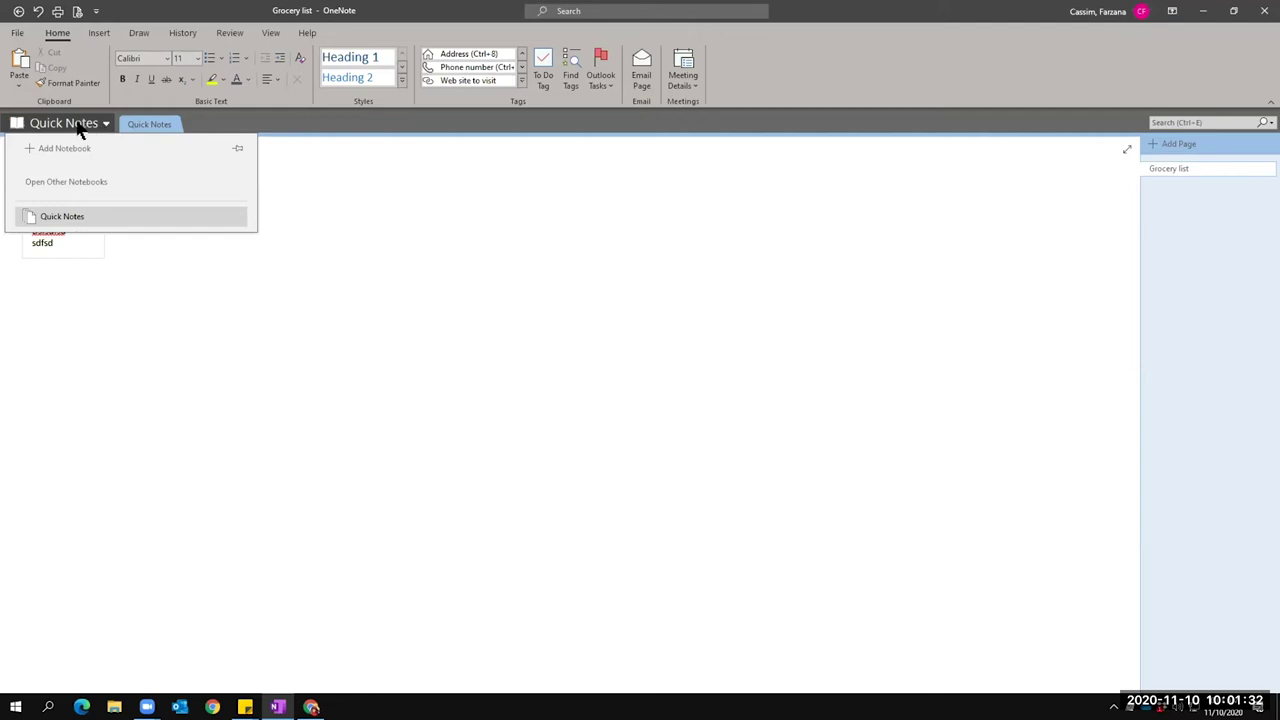
{"action": "left_click", "coordinate": [78, 127]}
{"action": "left_click", "coordinate": [78, 127]}
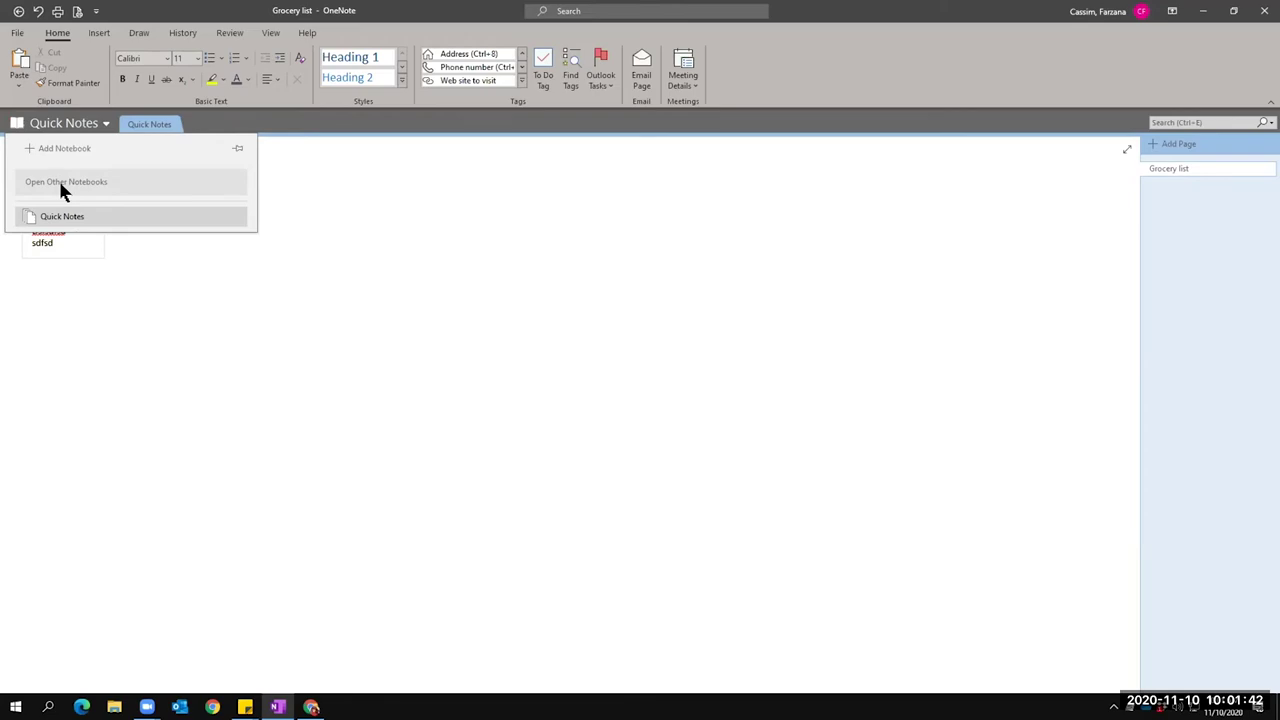
{"action": "left_click", "coordinate": [60, 183]}
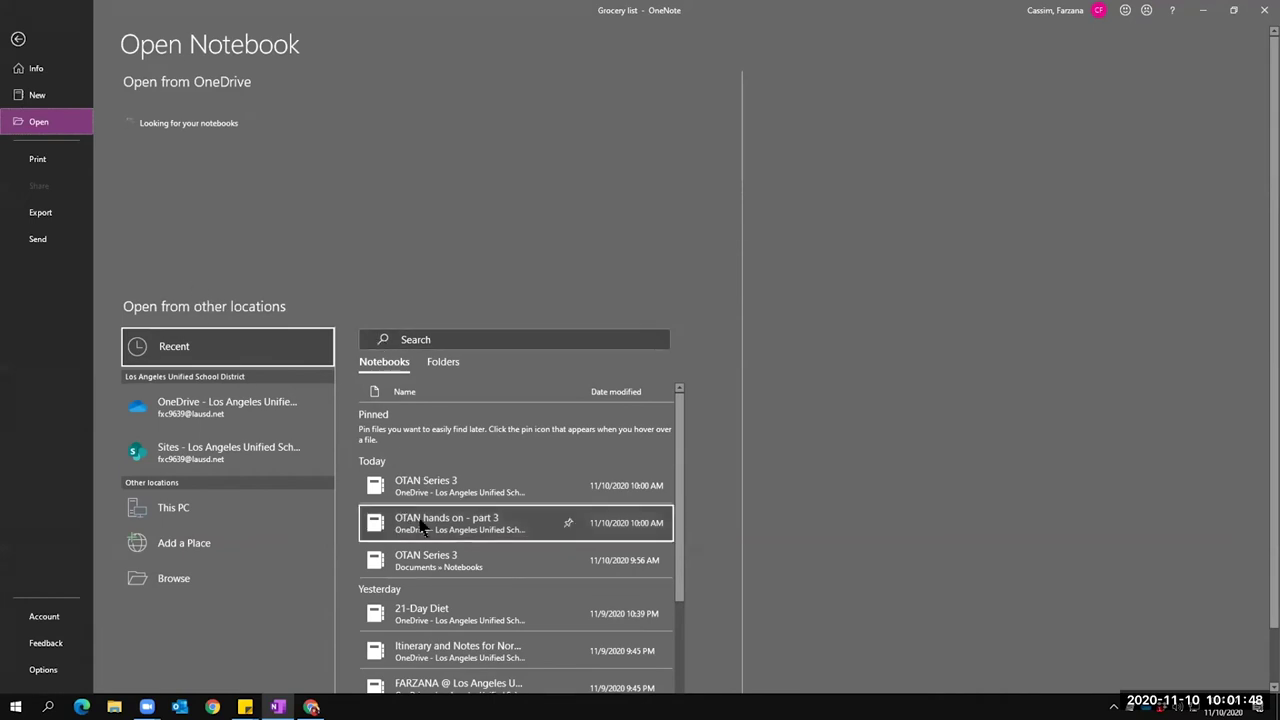
{"action": "scroll", "coordinate": [425, 545], "scroll_direction": "down", "scroll_amount": 2}
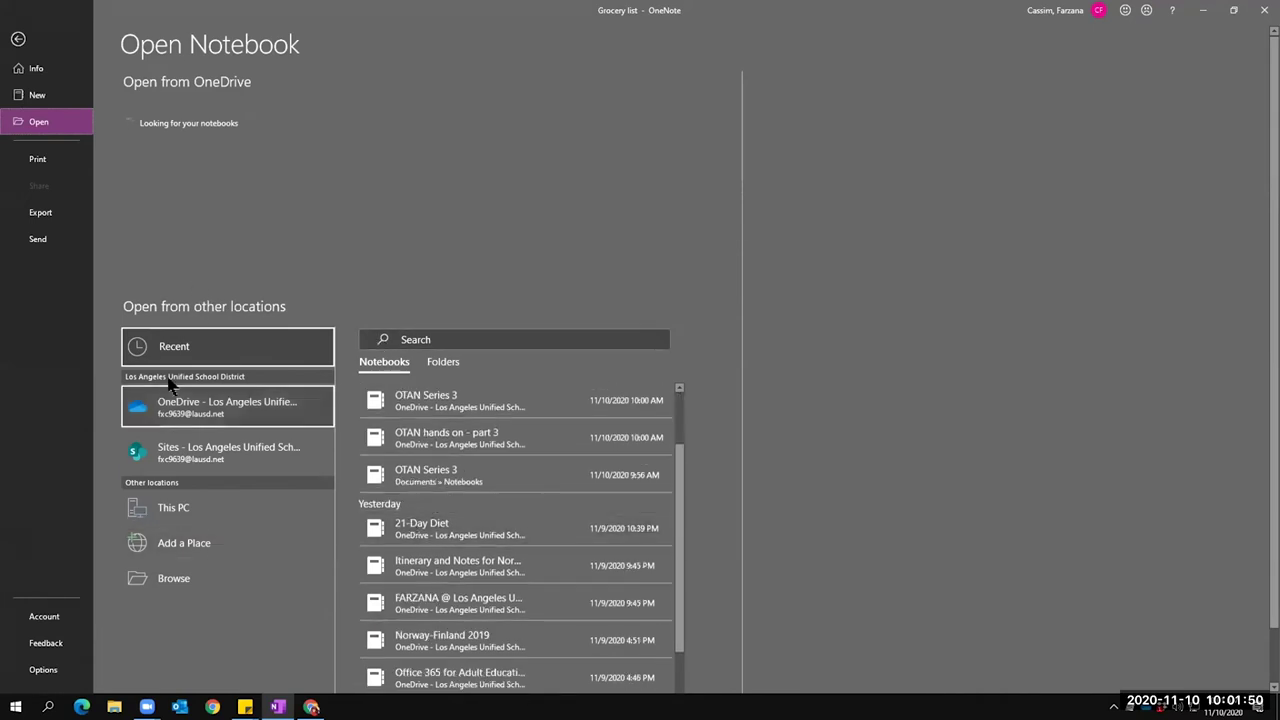
{"action": "left_click", "coordinate": [197, 410]}
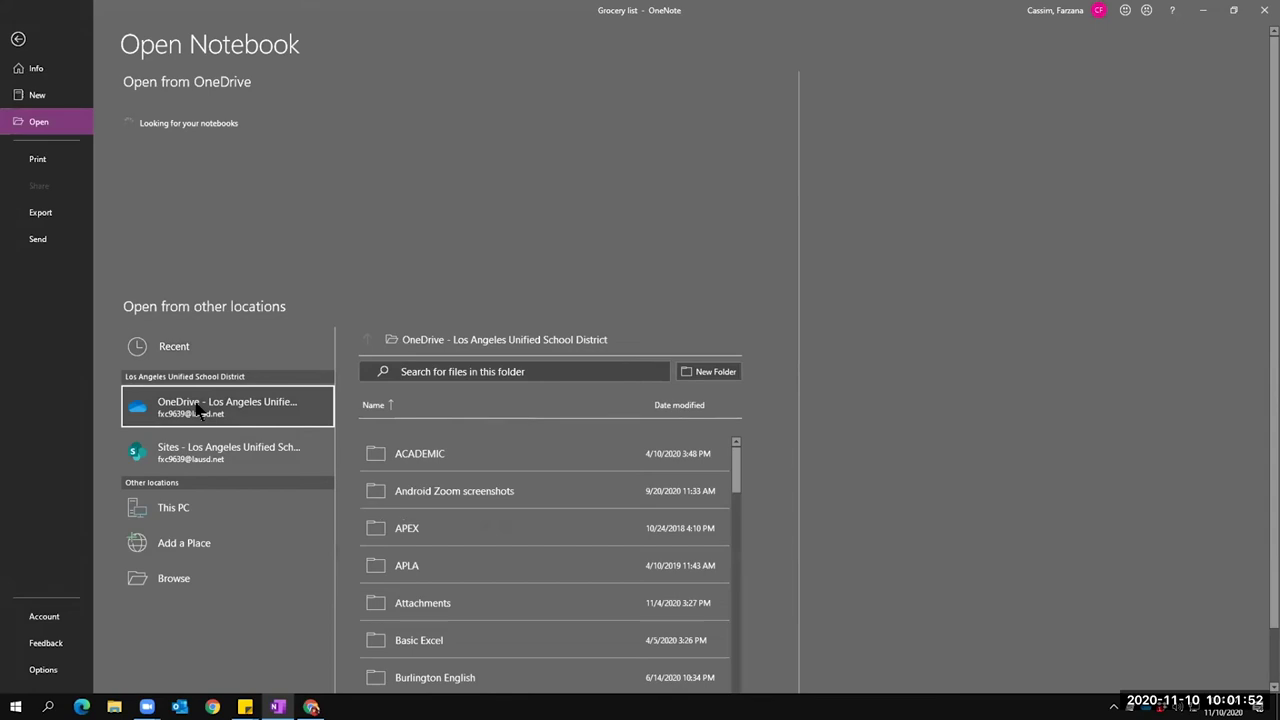
{"action": "scroll", "coordinate": [528, 540], "scroll_direction": "down", "scroll_amount": 5}
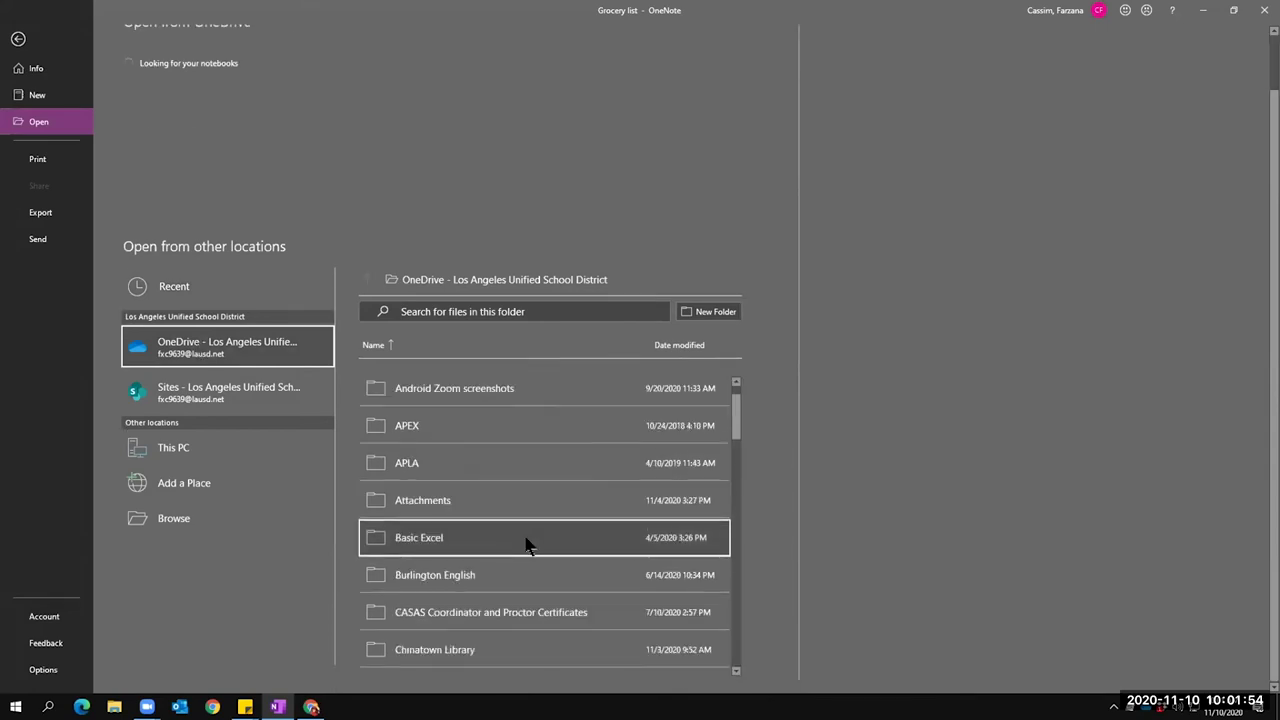
{"action": "scroll", "coordinate": [528, 545], "scroll_direction": "down", "scroll_amount": 6}
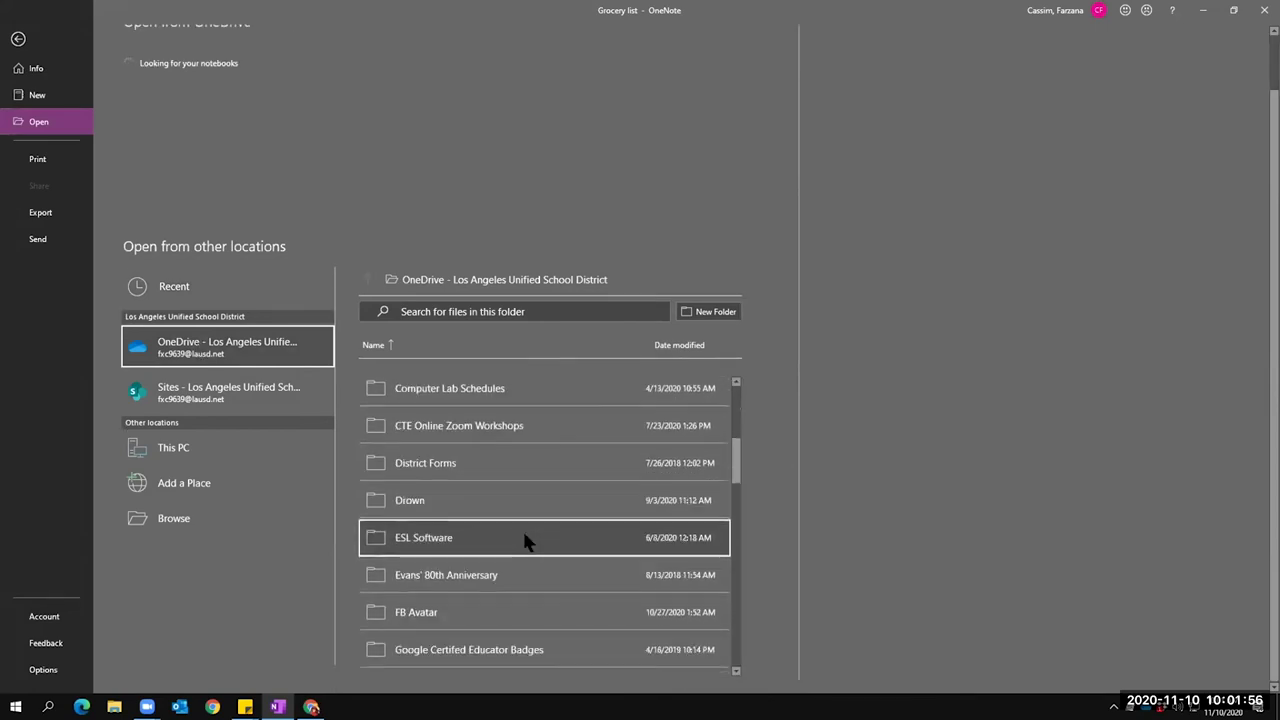
{"action": "scroll", "coordinate": [515, 537], "scroll_direction": "down", "scroll_amount": 5}
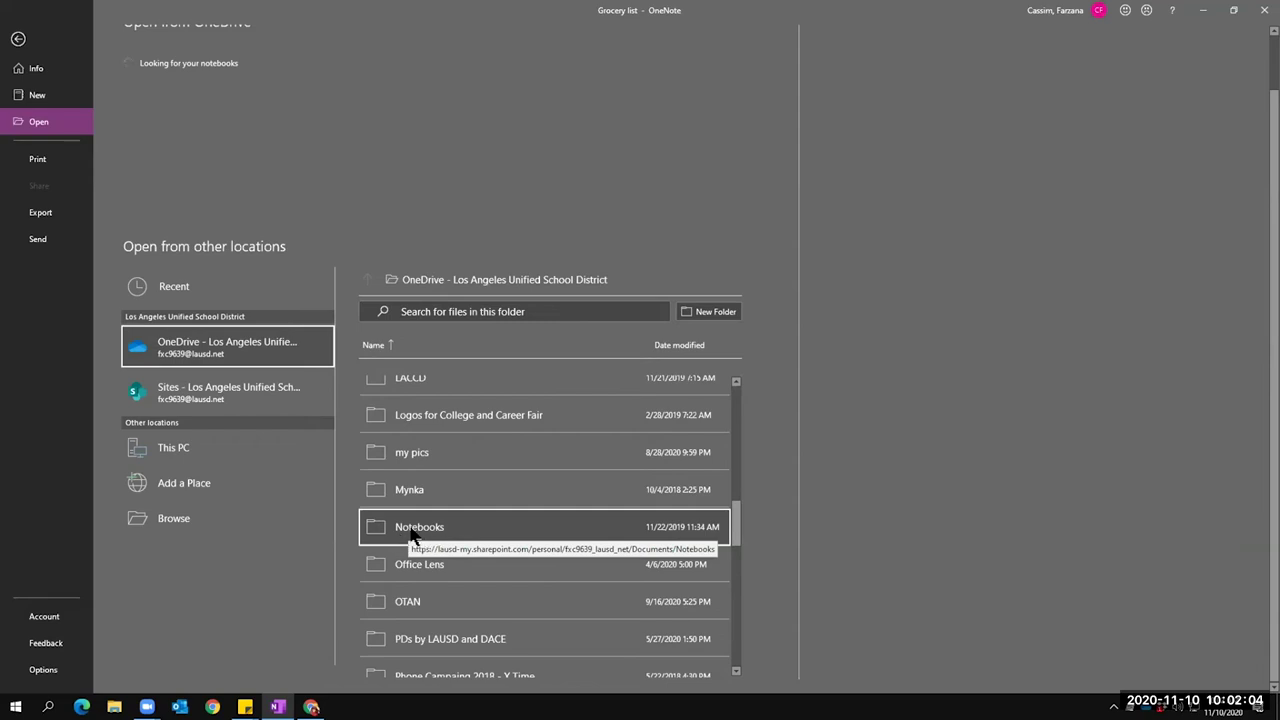
{"action": "left_click", "coordinate": [415, 532]}
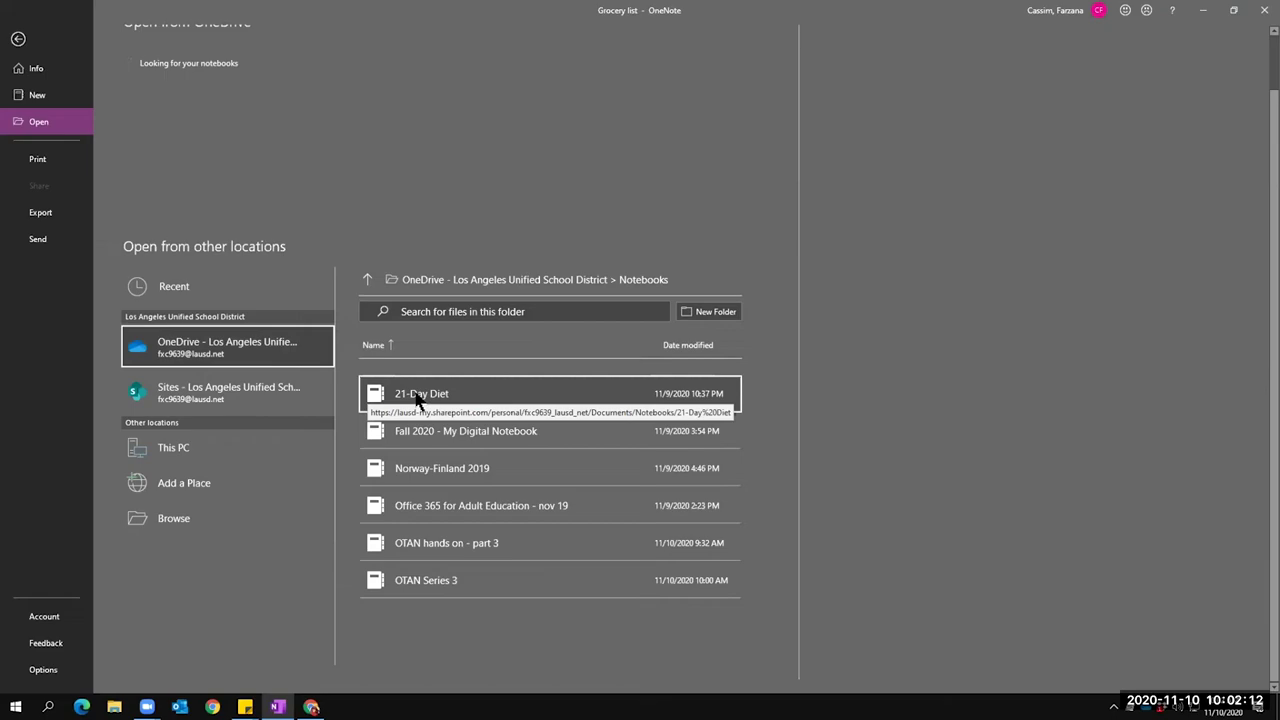
{"action": "left_click", "coordinate": [417, 396]}
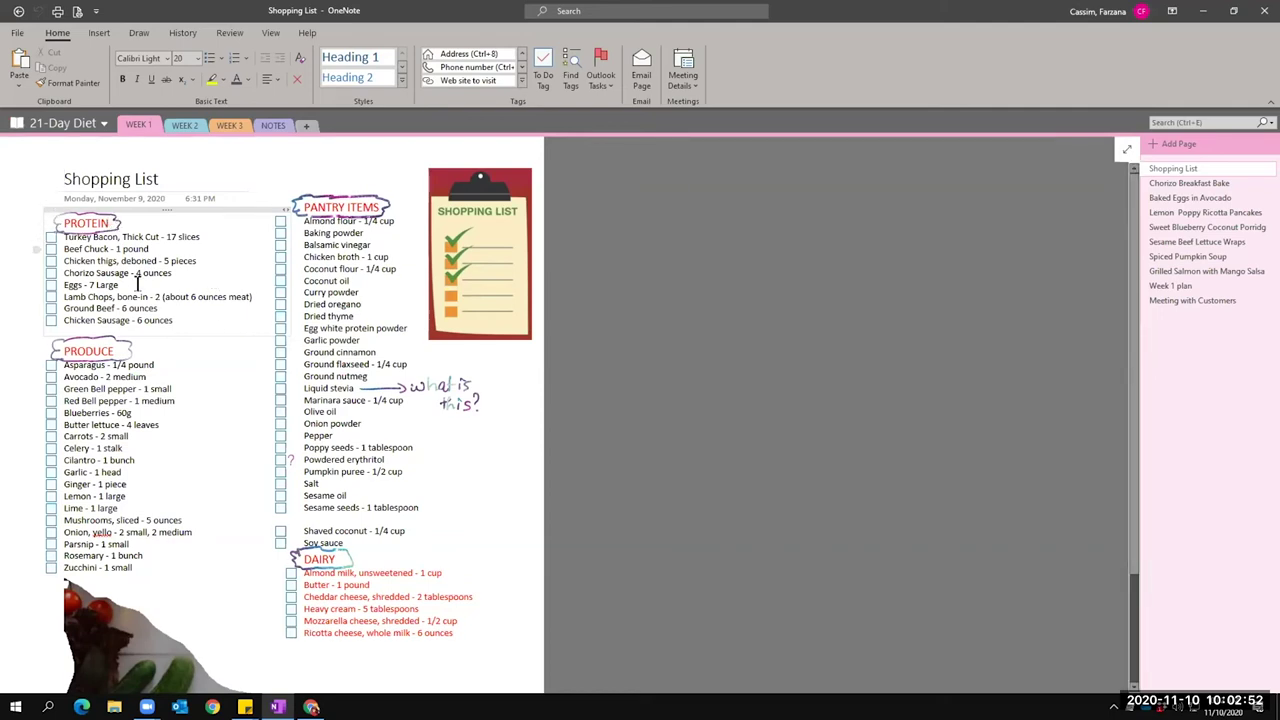
On the Shopping List page, check off Eggs under Protein and Coconut oil, Balsamic vinegar and Garlic powder under Pantry Items.
{"action": "left_click", "coordinate": [51, 285]}
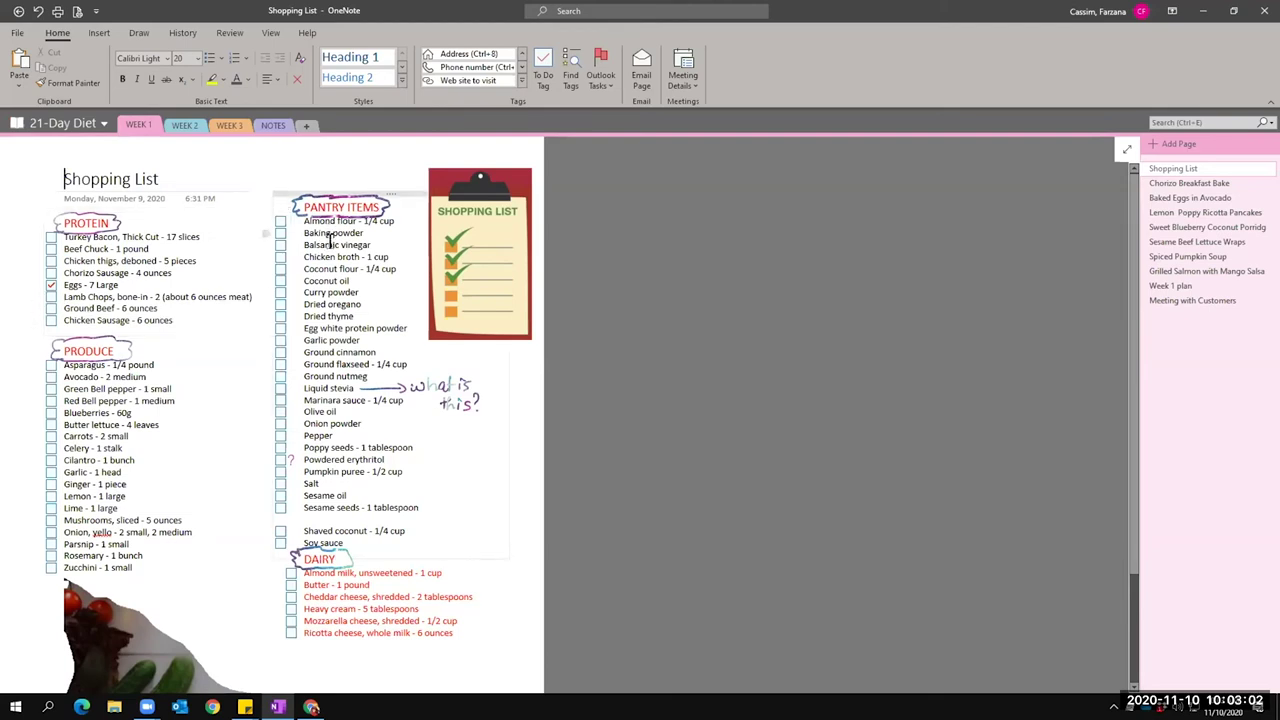
{"action": "left_click", "coordinate": [280, 281]}
{"action": "left_click", "coordinate": [280, 245]}
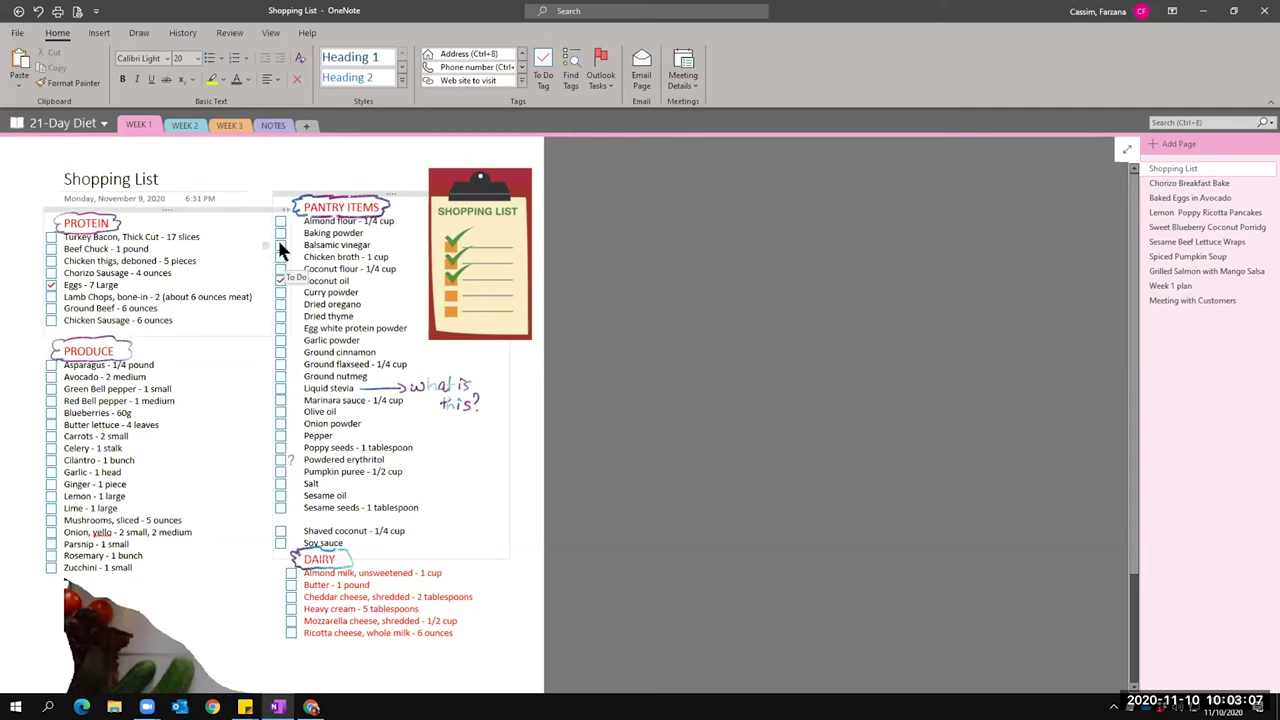
{"action": "left_click", "coordinate": [280, 341]}
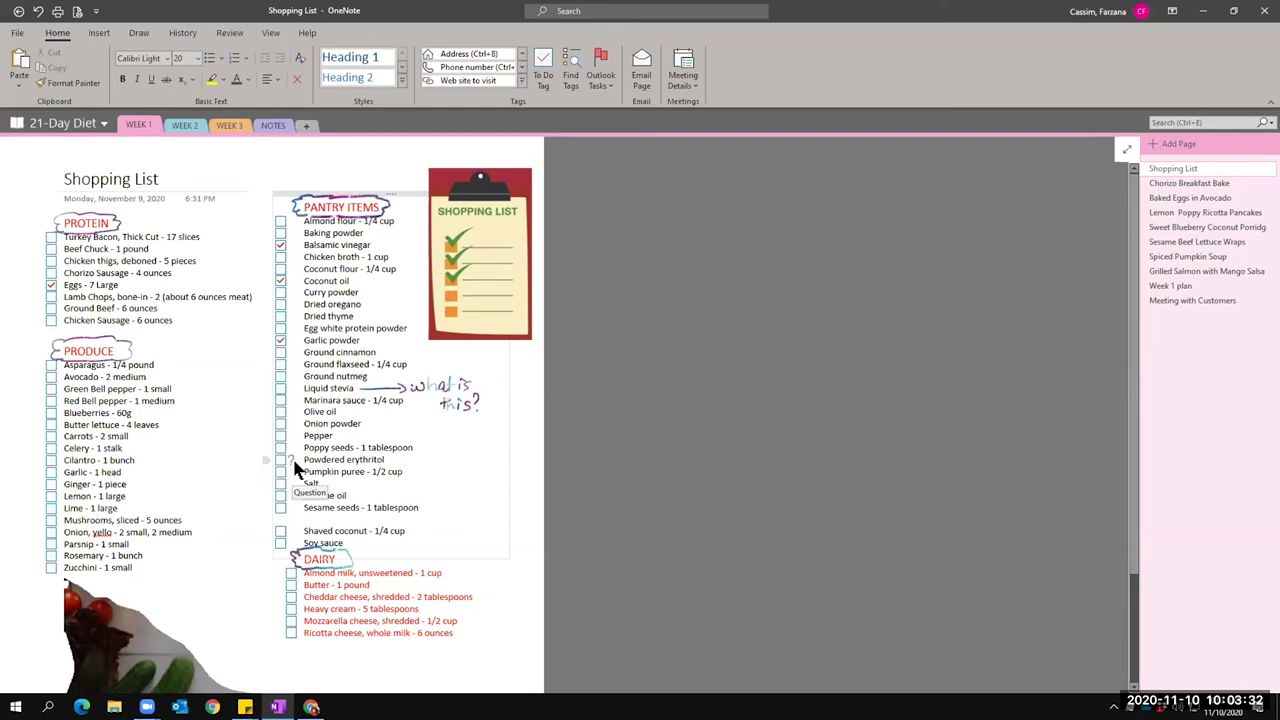
{"action": "double_click", "coordinate": [330, 459]}
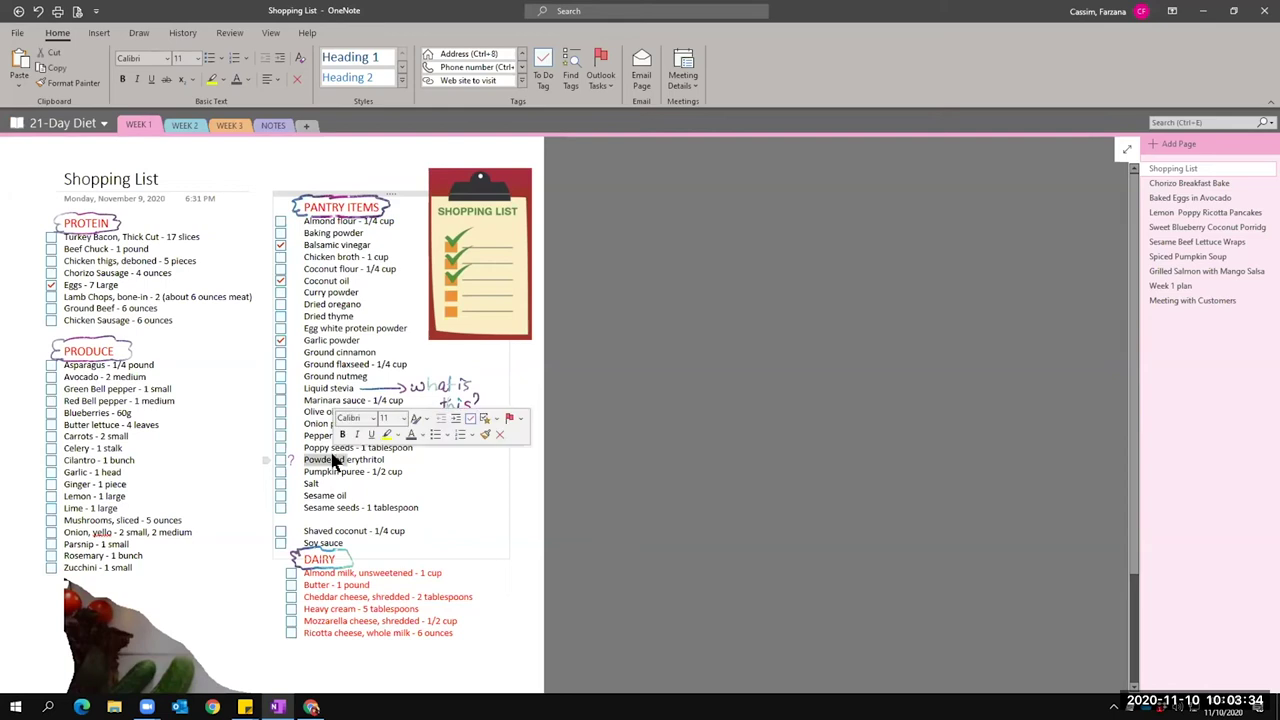
{"action": "left_click", "coordinate": [352, 458]}
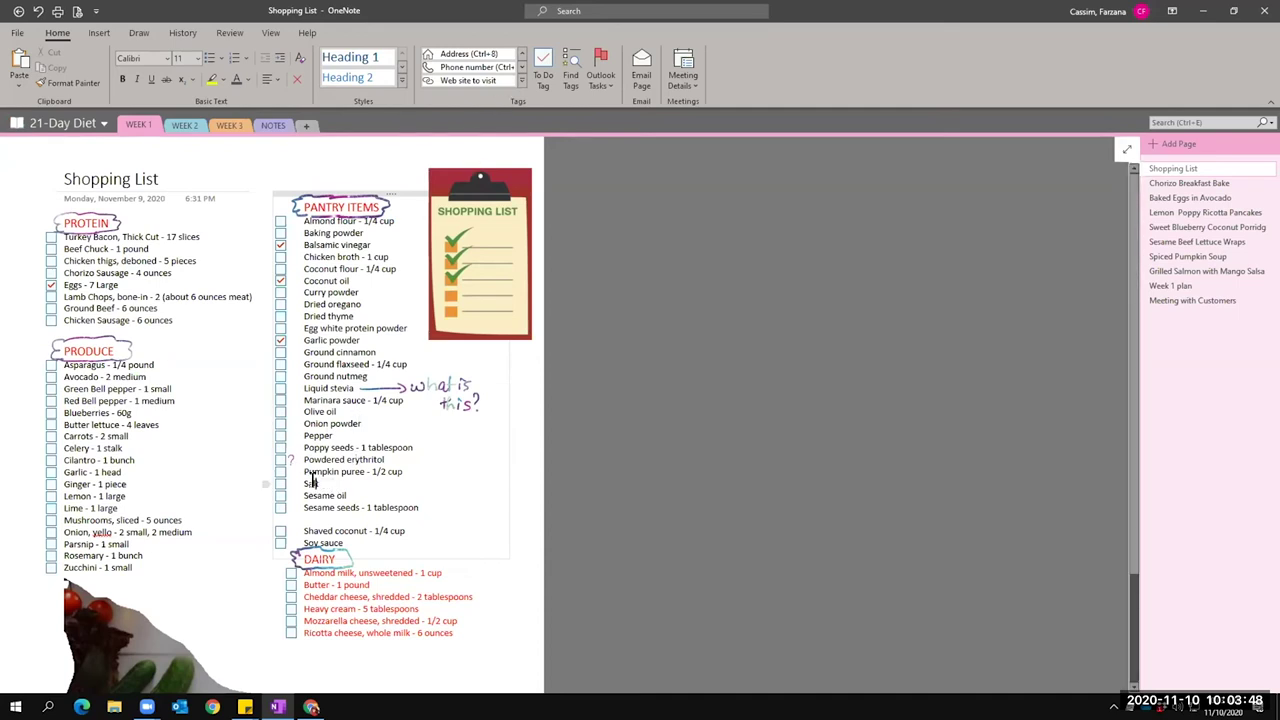
Tag the "Almond flour - 1/4 cup" line under Pantry Items as Important.
{"action": "triple_click", "coordinate": [318, 221]}
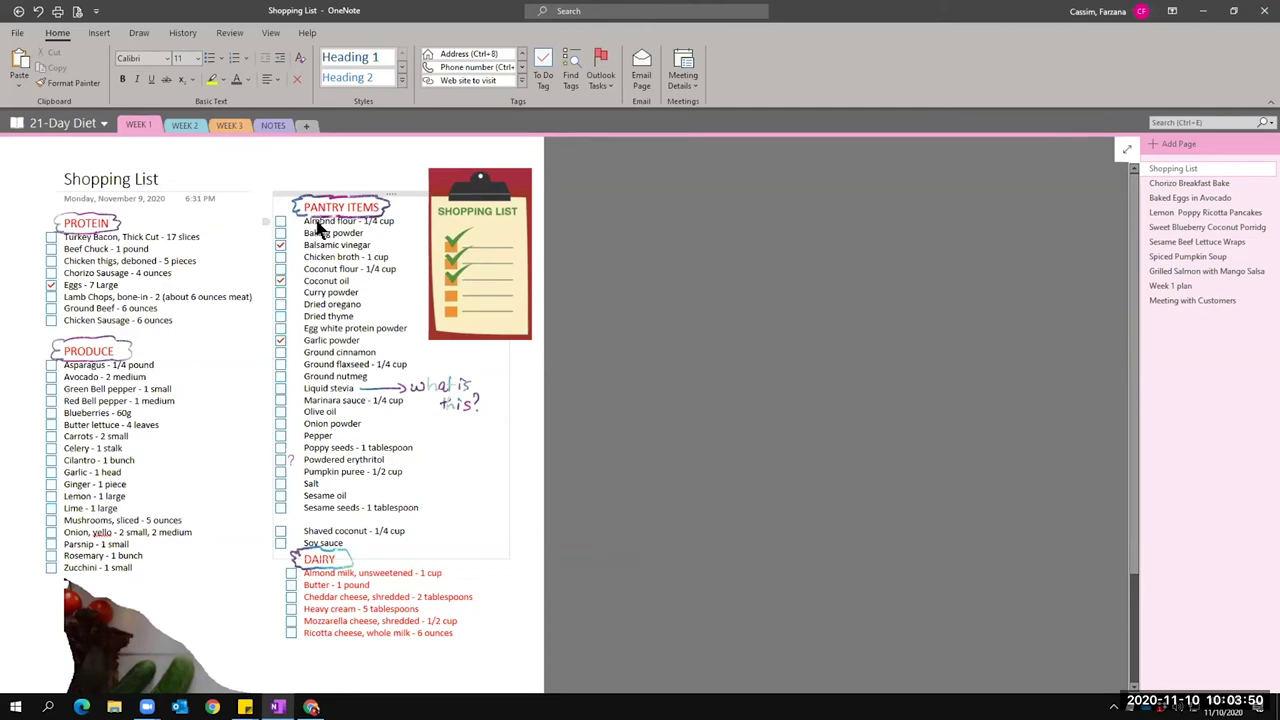
{"action": "left_click", "coordinate": [519, 86]}
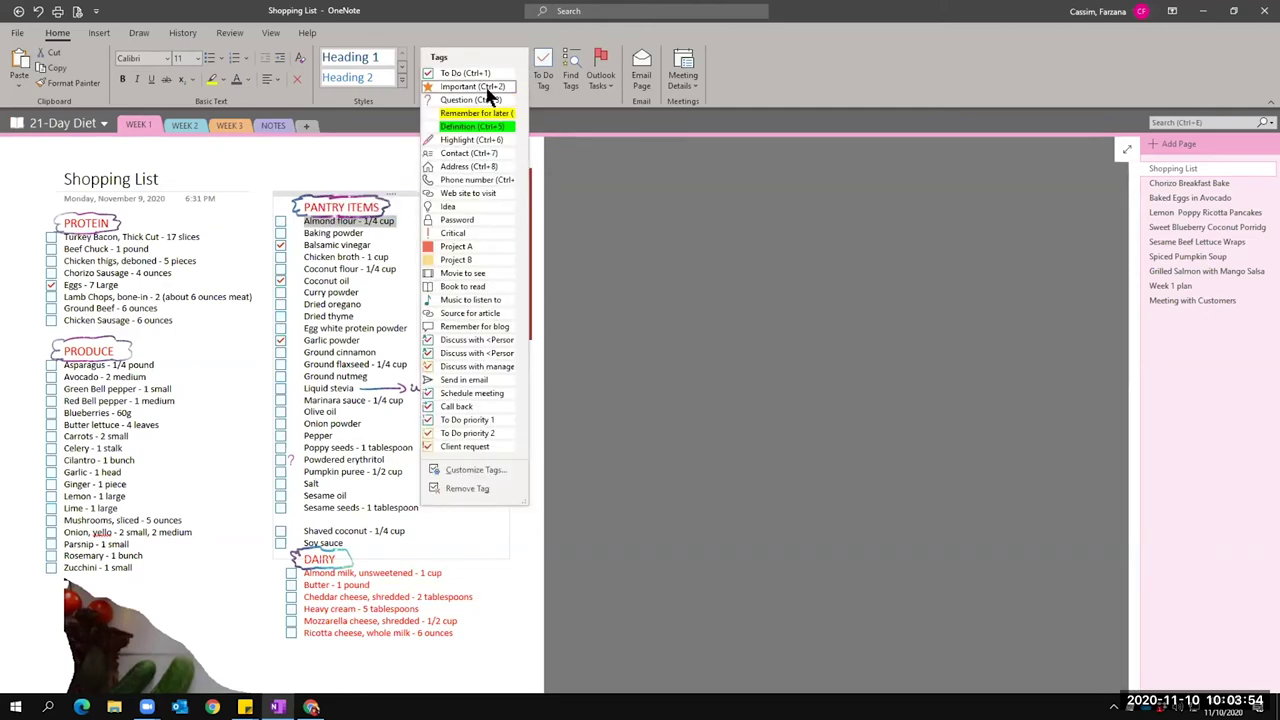
{"action": "key", "text": "Escape"}
{"action": "key", "text": "ctrl+1"}
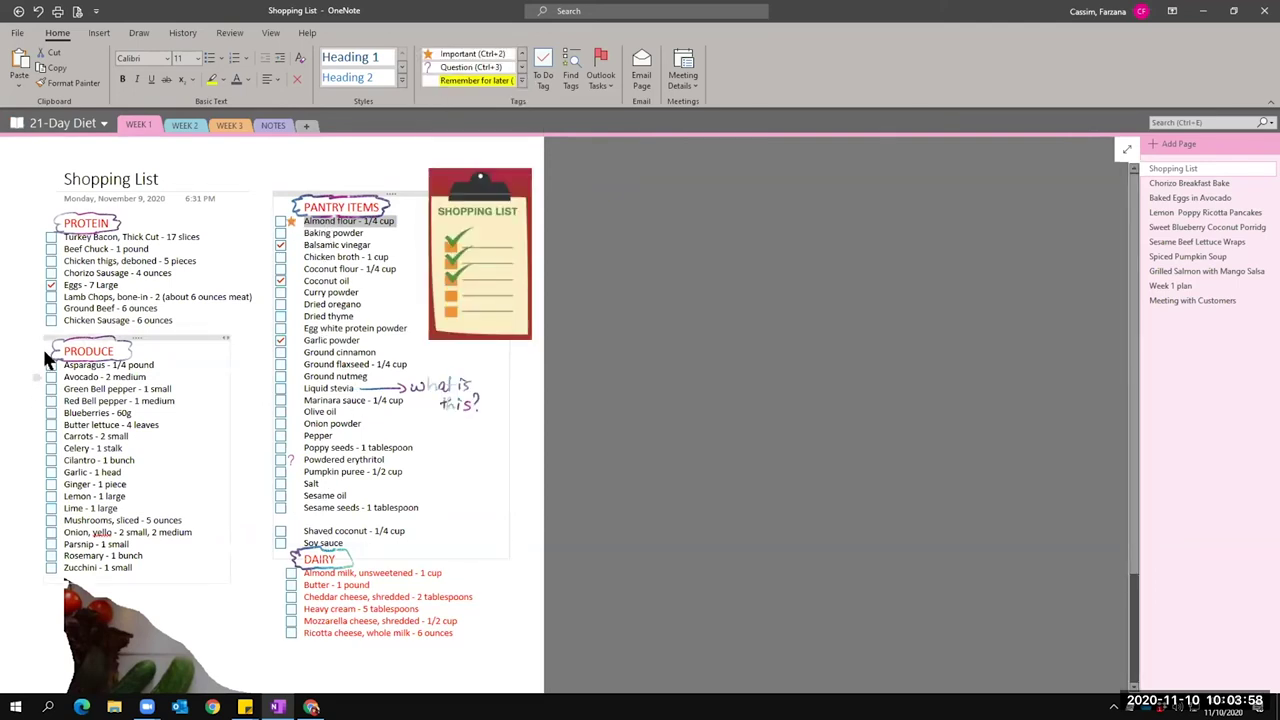
Insert the picture Roses.jpg from the Pictures folder in place of the selected almond flour line.
{"action": "scroll", "coordinate": [118, 497], "scroll_direction": "down", "scroll_amount": 3}
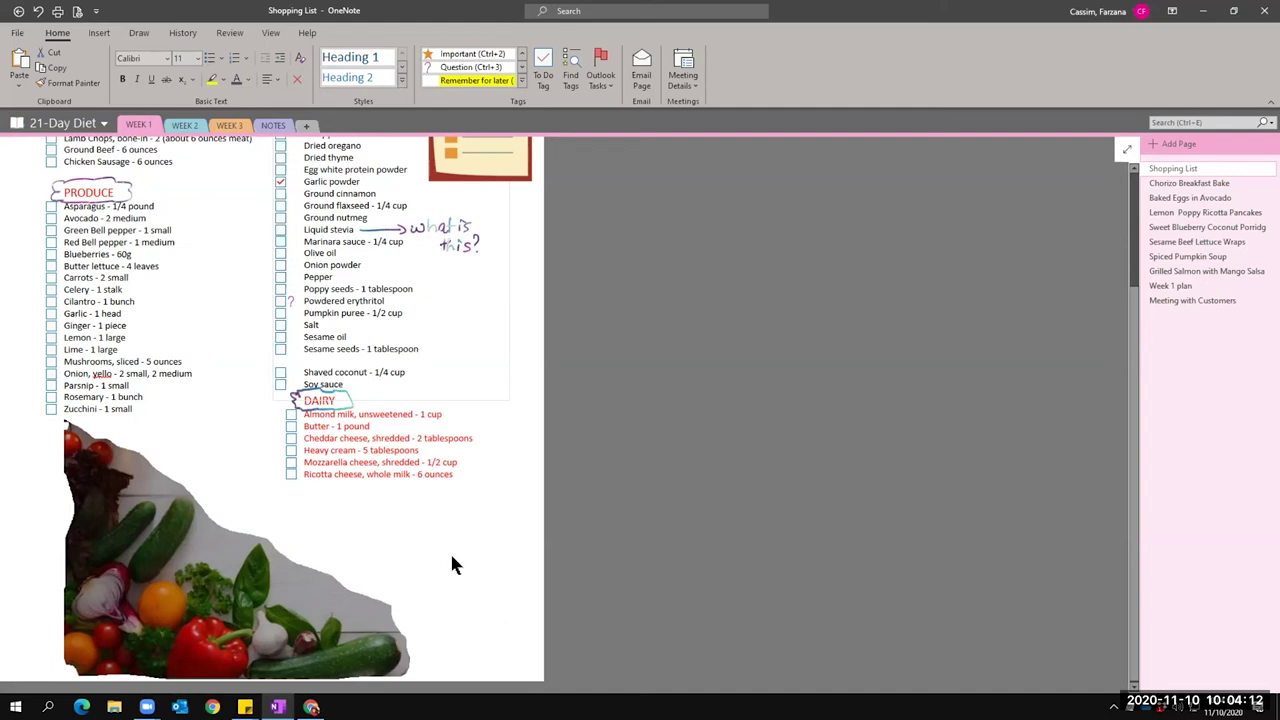
{"action": "scroll", "coordinate": [451, 561], "scroll_direction": "up", "scroll_amount": 3}
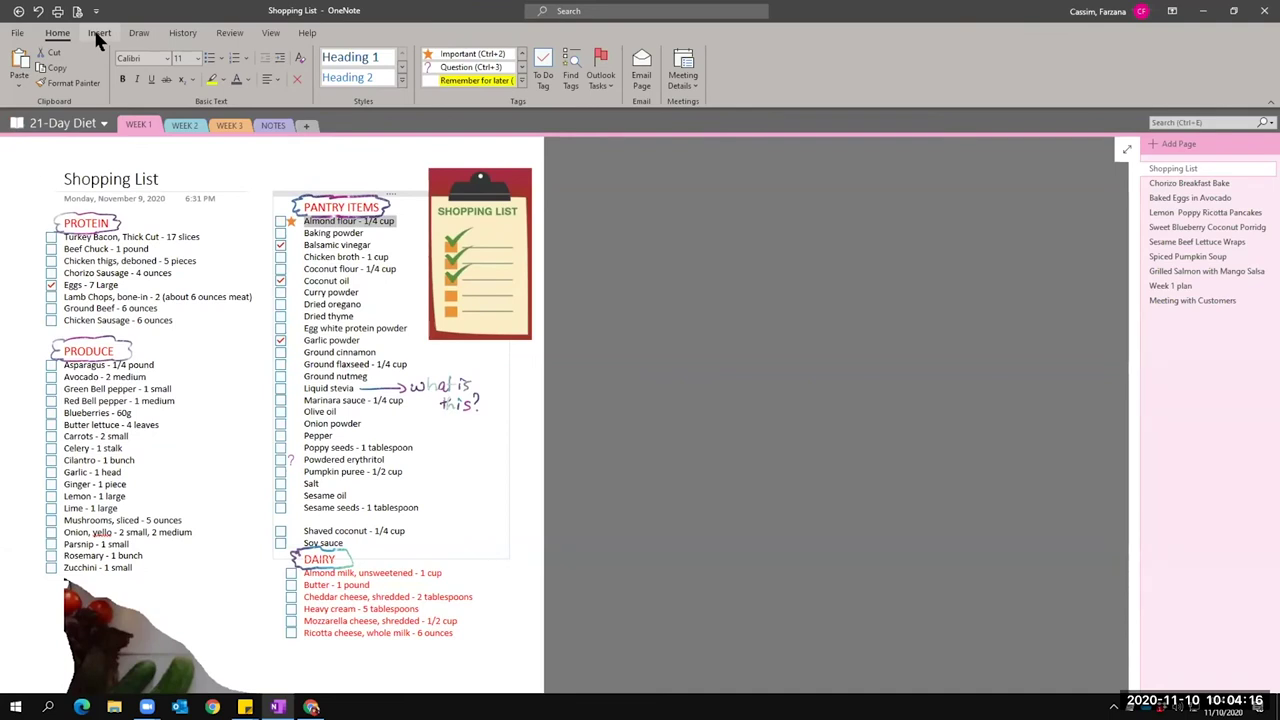
{"action": "left_click", "coordinate": [97, 35]}
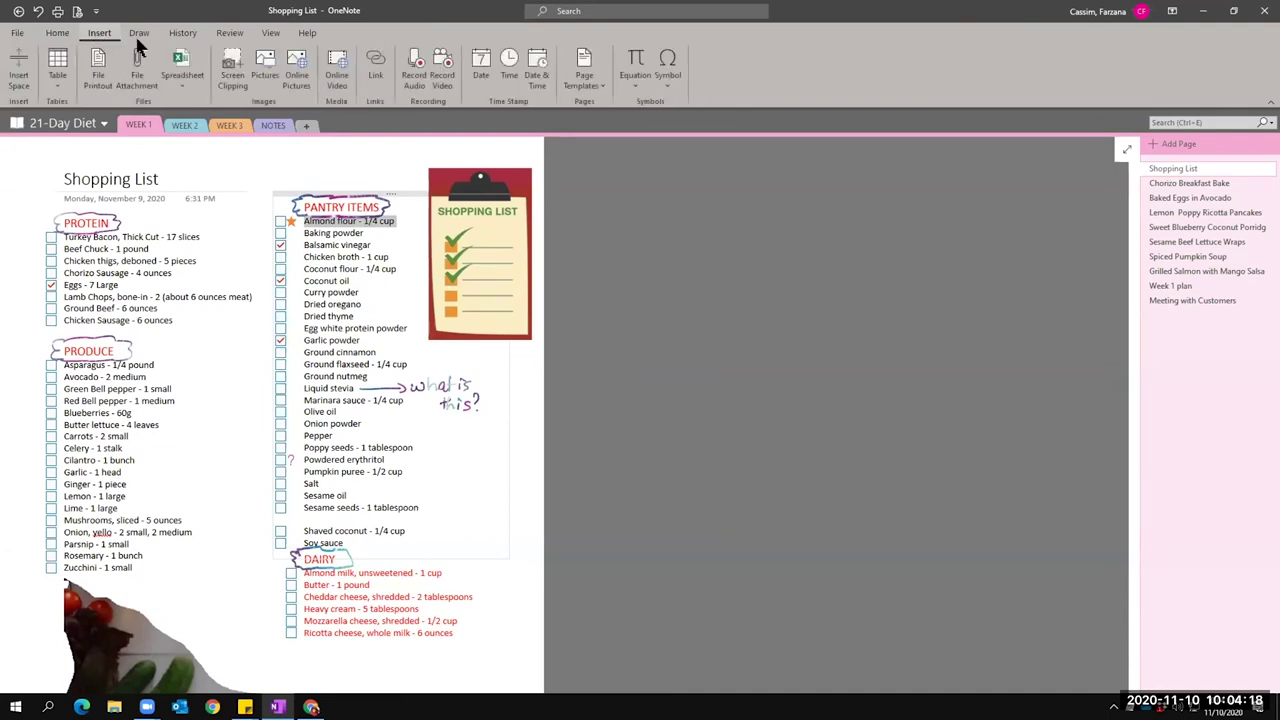
{"action": "left_click", "coordinate": [263, 65]}
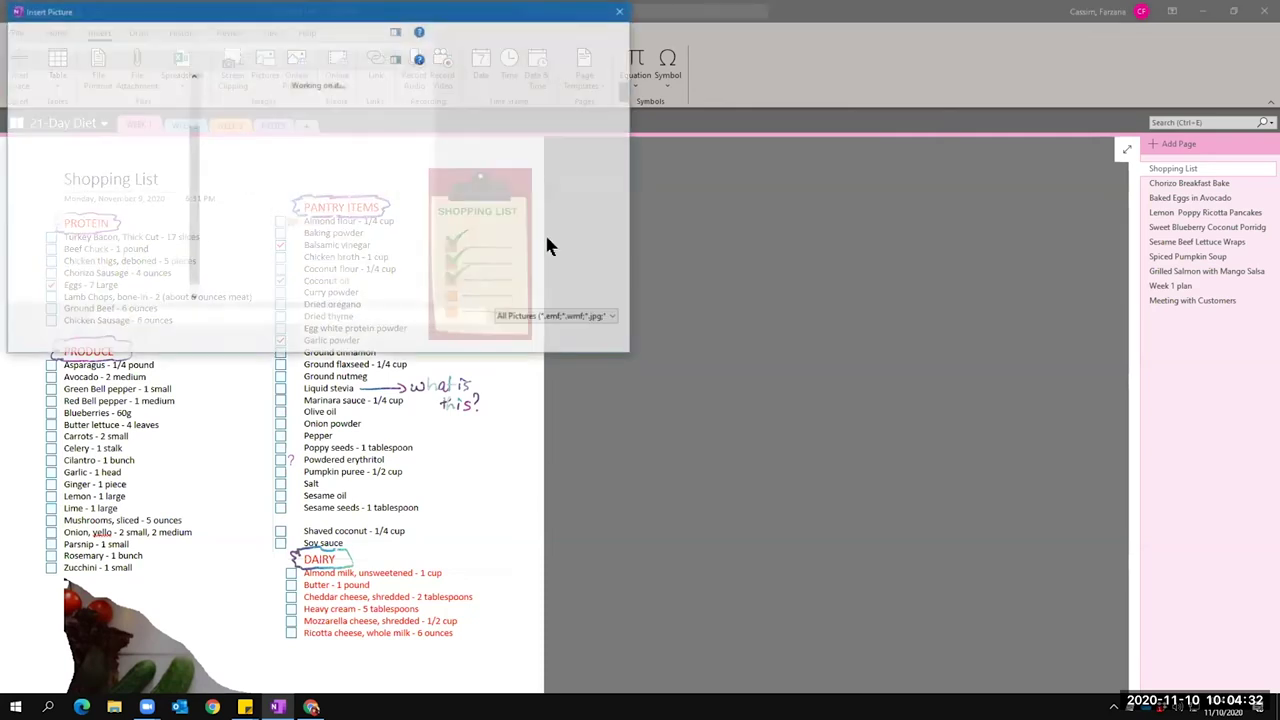
{"action": "scroll", "coordinate": [378, 193], "scroll_direction": "down", "scroll_amount": 5}
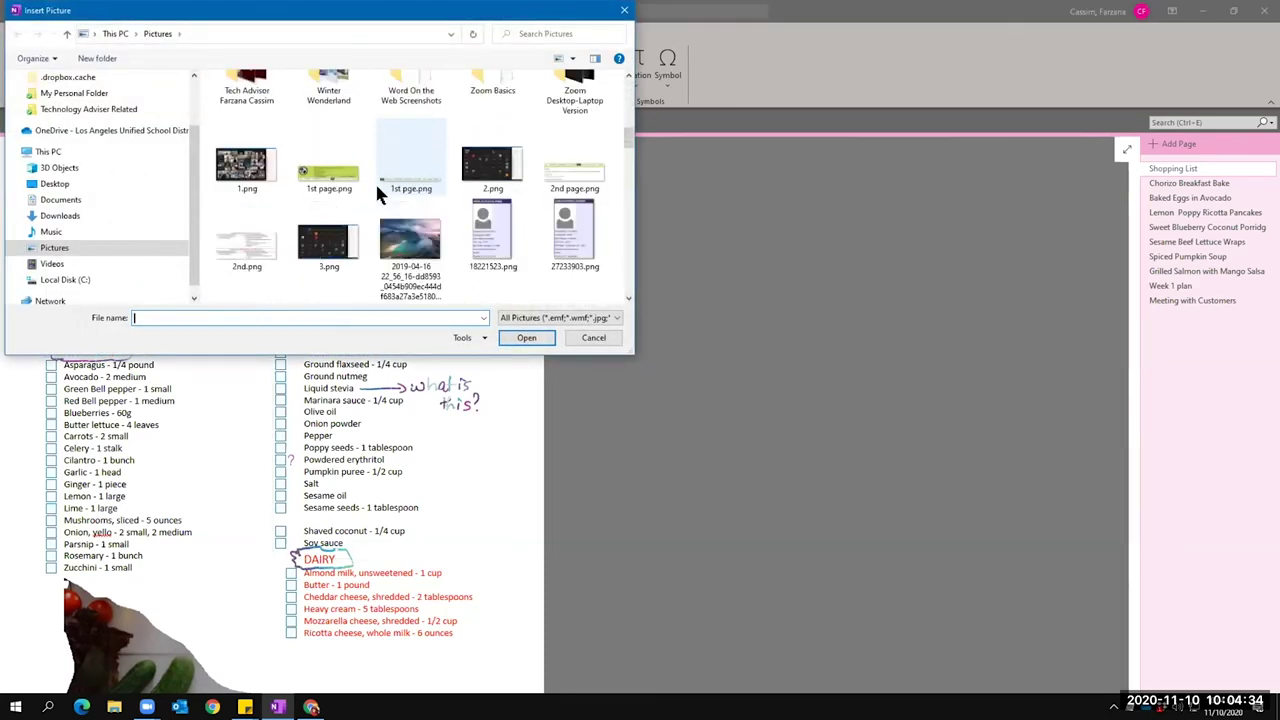
{"action": "scroll", "coordinate": [378, 193], "scroll_direction": "down", "scroll_amount": 3}
{"action": "scroll", "coordinate": [378, 193], "scroll_direction": "down", "scroll_amount": 3}
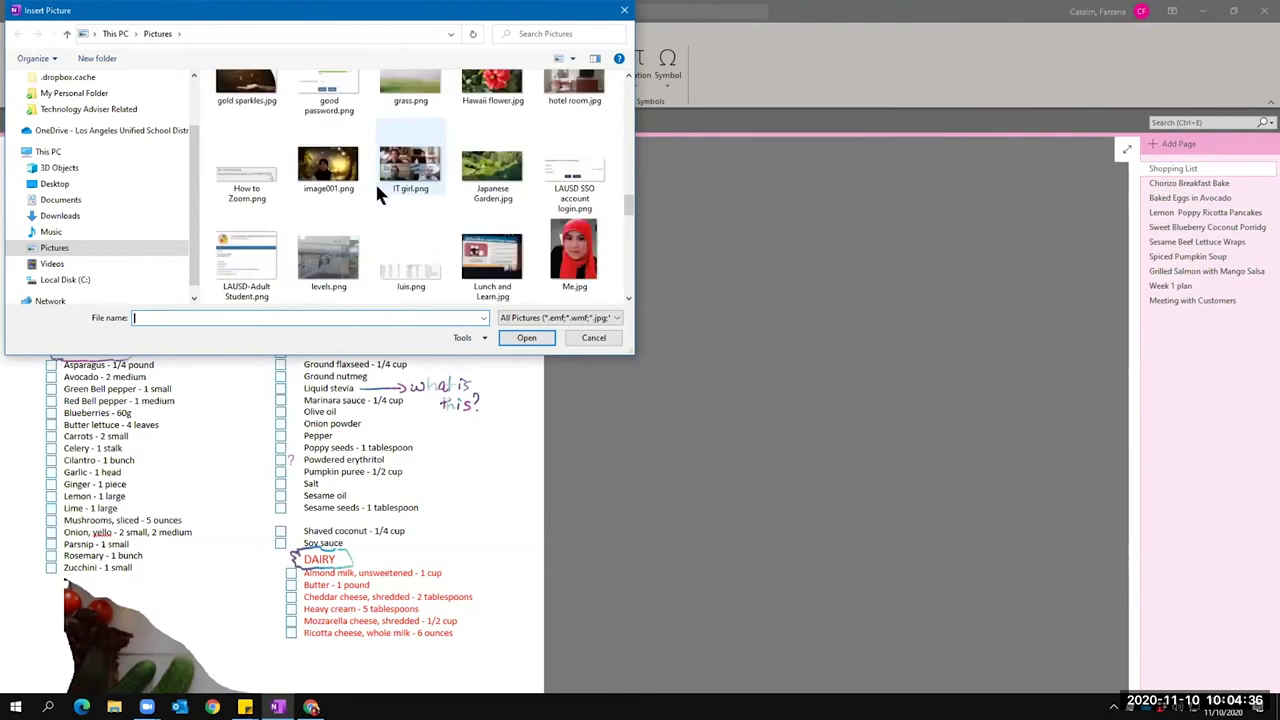
{"action": "scroll", "coordinate": [378, 193], "scroll_direction": "down", "scroll_amount": 3}
{"action": "scroll", "coordinate": [378, 193], "scroll_direction": "down", "scroll_amount": 3}
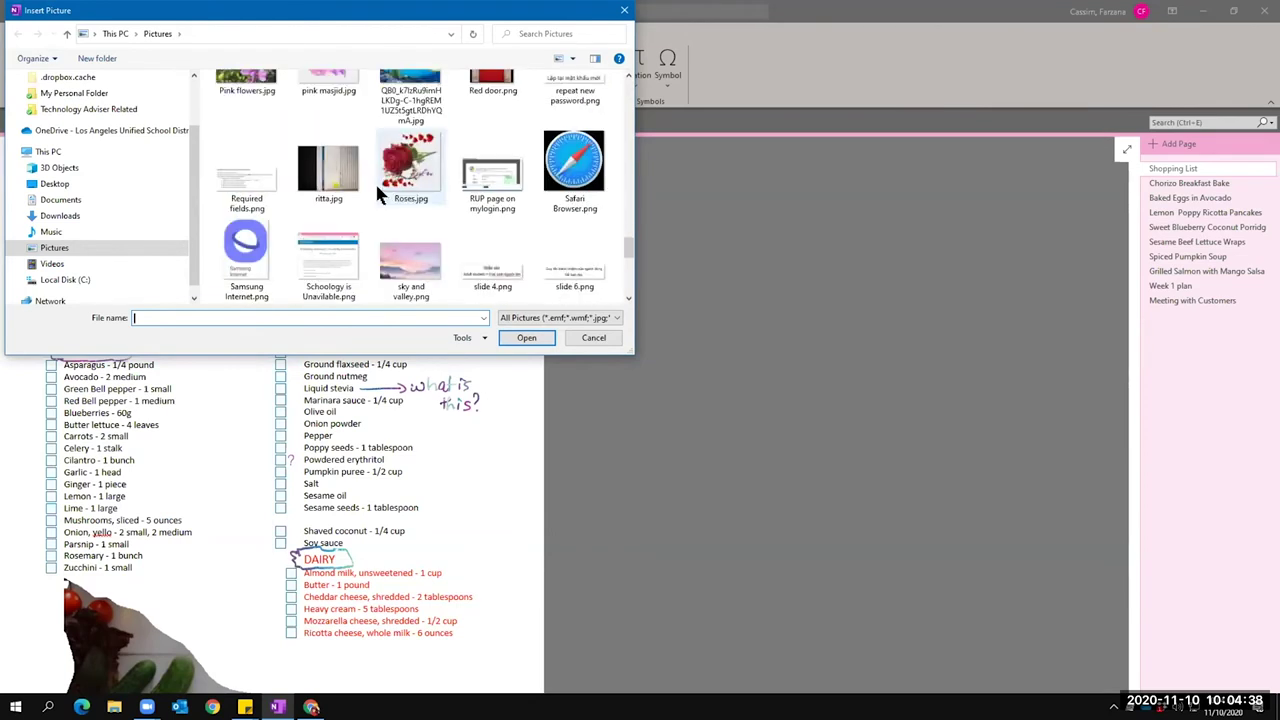
{"action": "scroll", "coordinate": [378, 193], "scroll_direction": "down", "scroll_amount": 3}
{"action": "scroll", "coordinate": [378, 193], "scroll_direction": "down", "scroll_amount": 3}
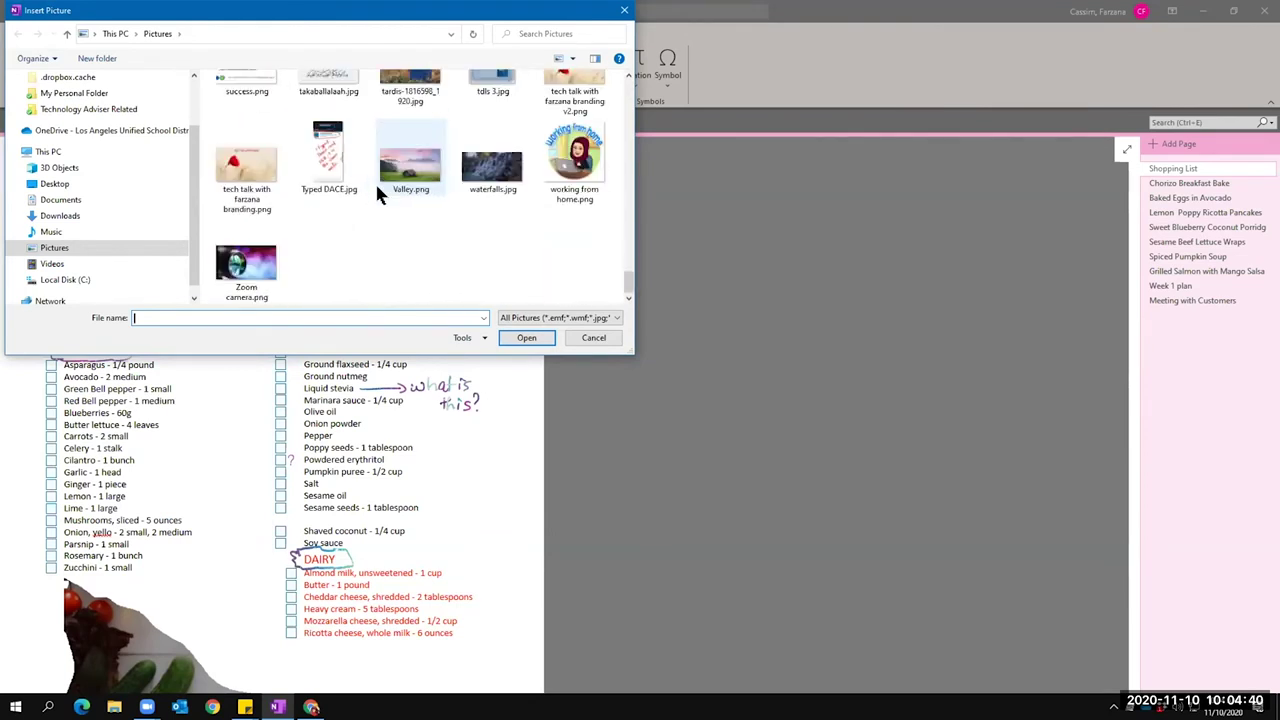
{"action": "scroll", "coordinate": [375, 181], "scroll_direction": "up", "scroll_amount": 10}
{"action": "left_click", "coordinate": [410, 212]}
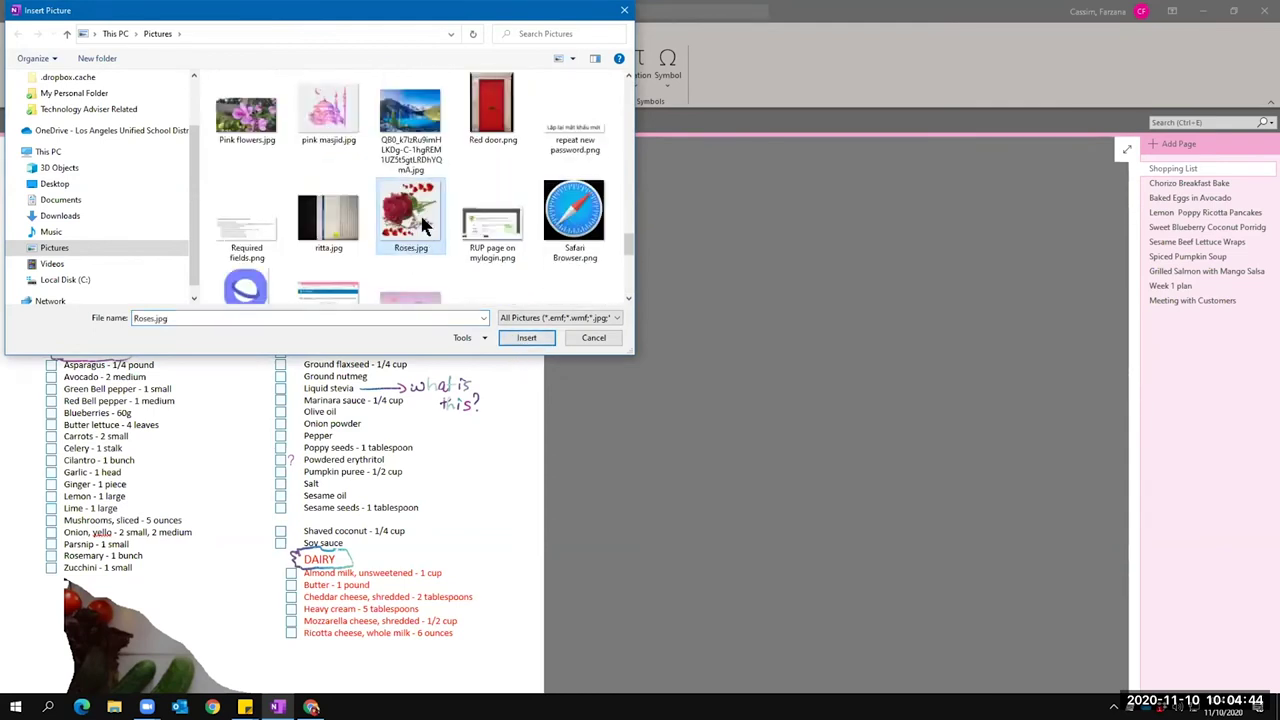
{"action": "left_click", "coordinate": [511, 340]}
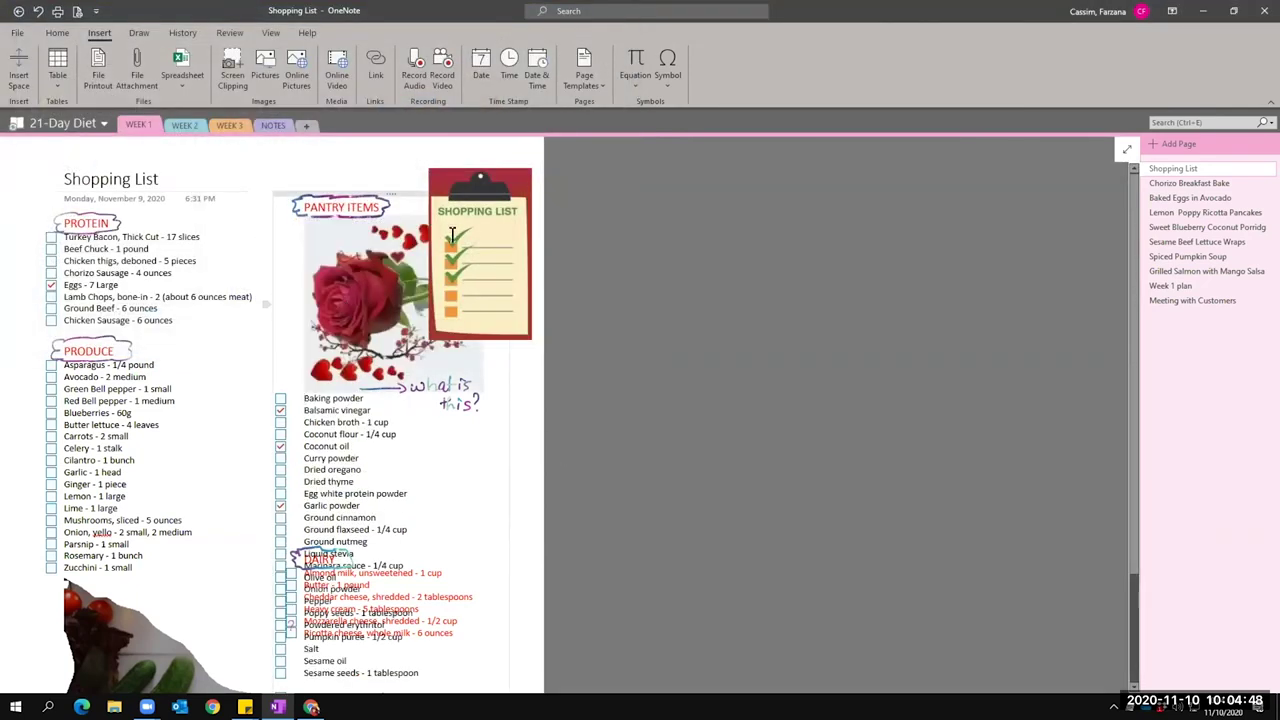
Set the inserted rose picture as a background on the Shopping List page.
{"action": "left_click", "coordinate": [335, 235]}
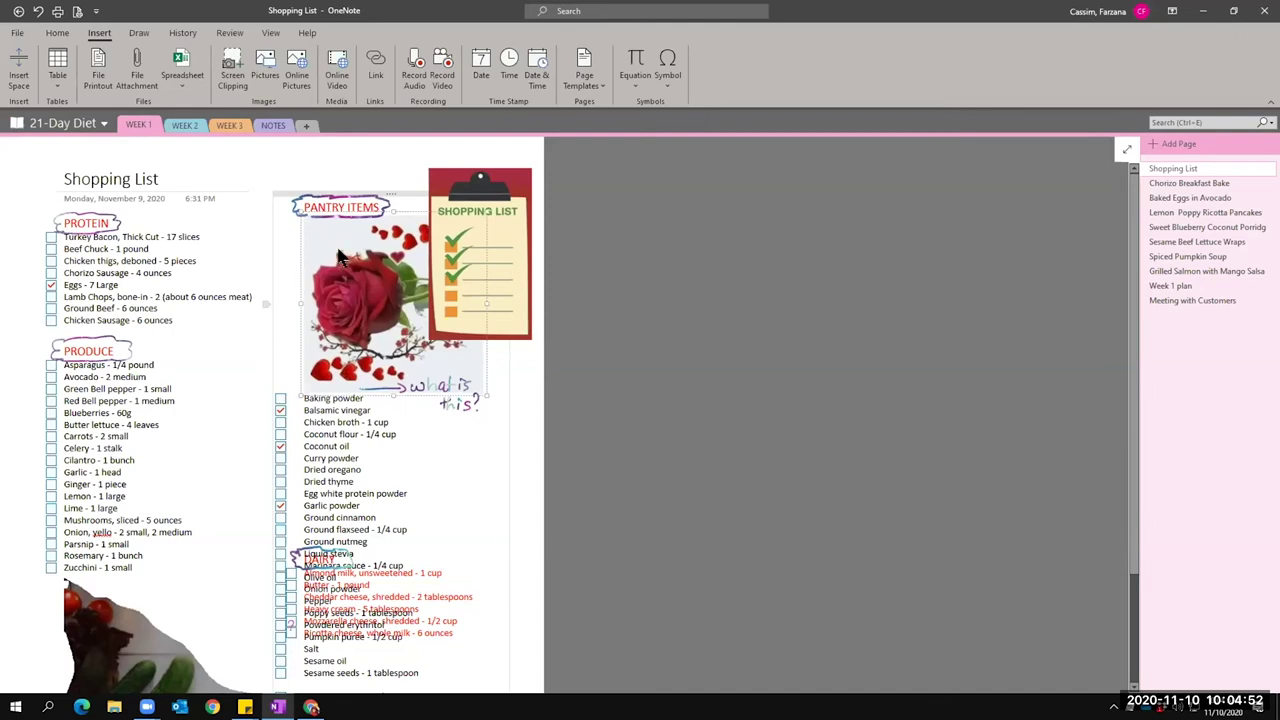
{"action": "right_click", "coordinate": [340, 255]}
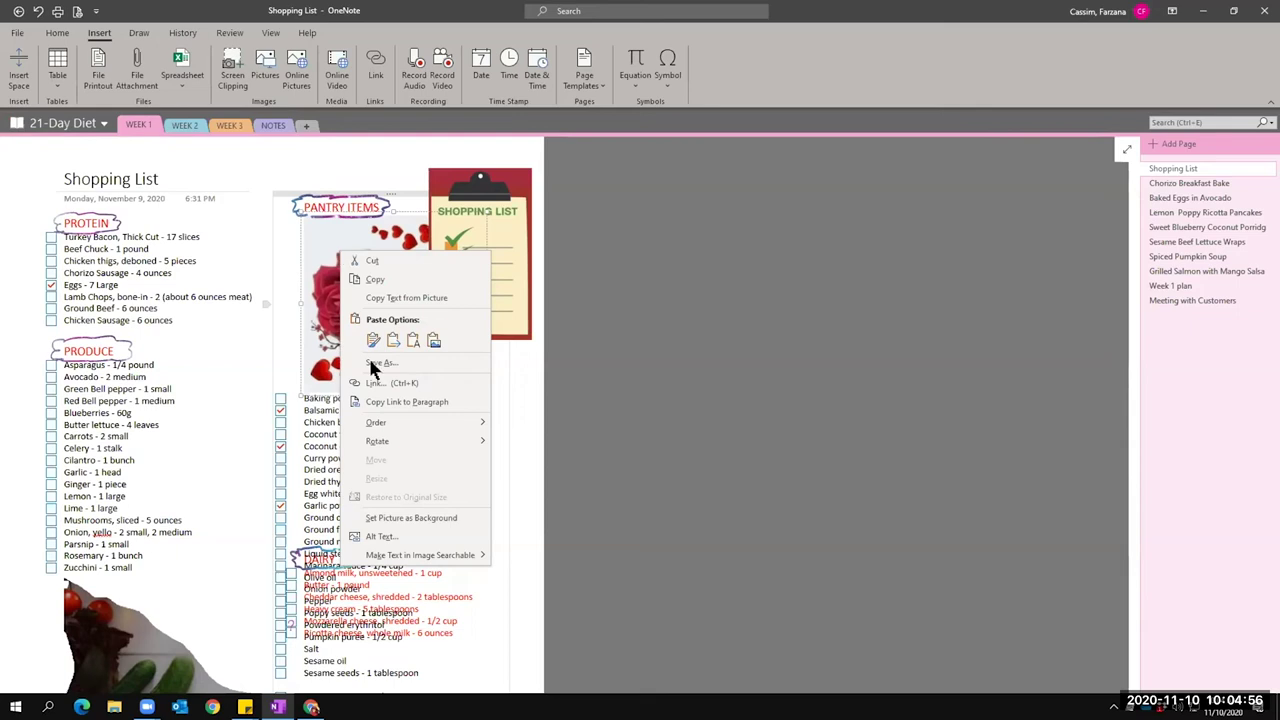
{"action": "left_click", "coordinate": [418, 519]}
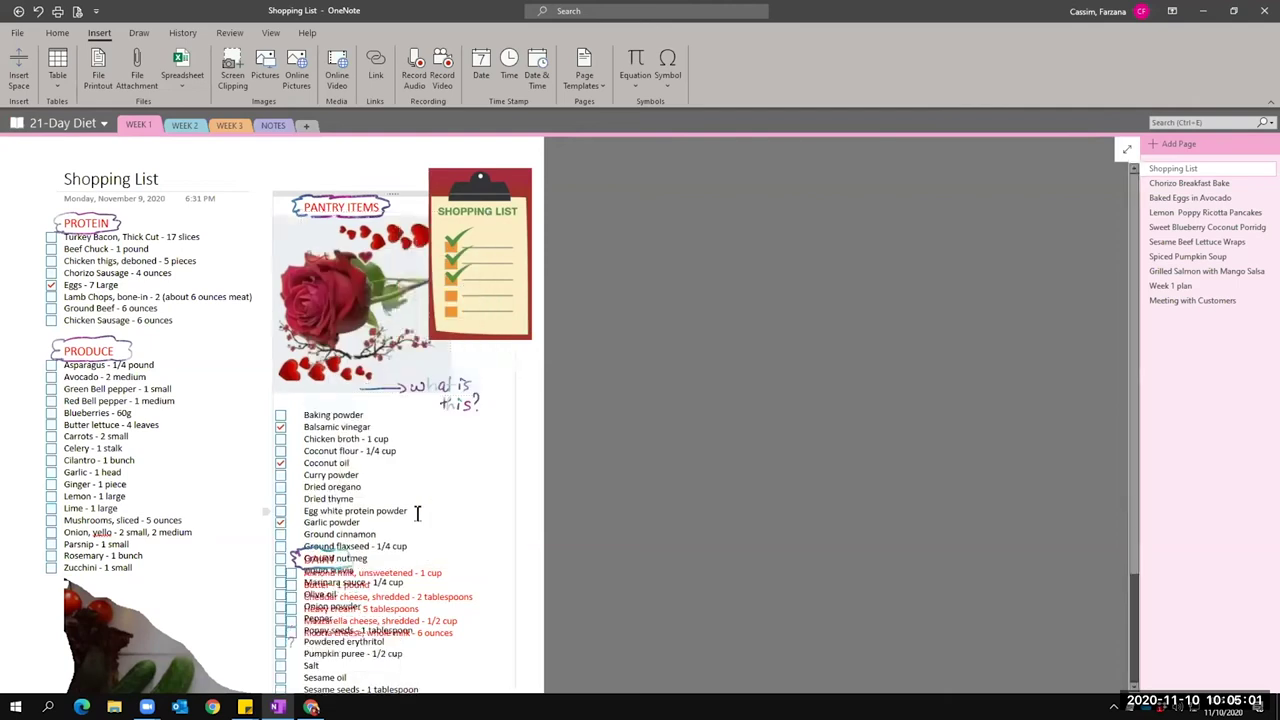
Enter two lines of random sample text on top of the rose background picture.
{"action": "left_click", "coordinate": [309, 259]}
{"action": "type", "text": "dfgdfgfdgfdgdfgfdgdfgdf"}
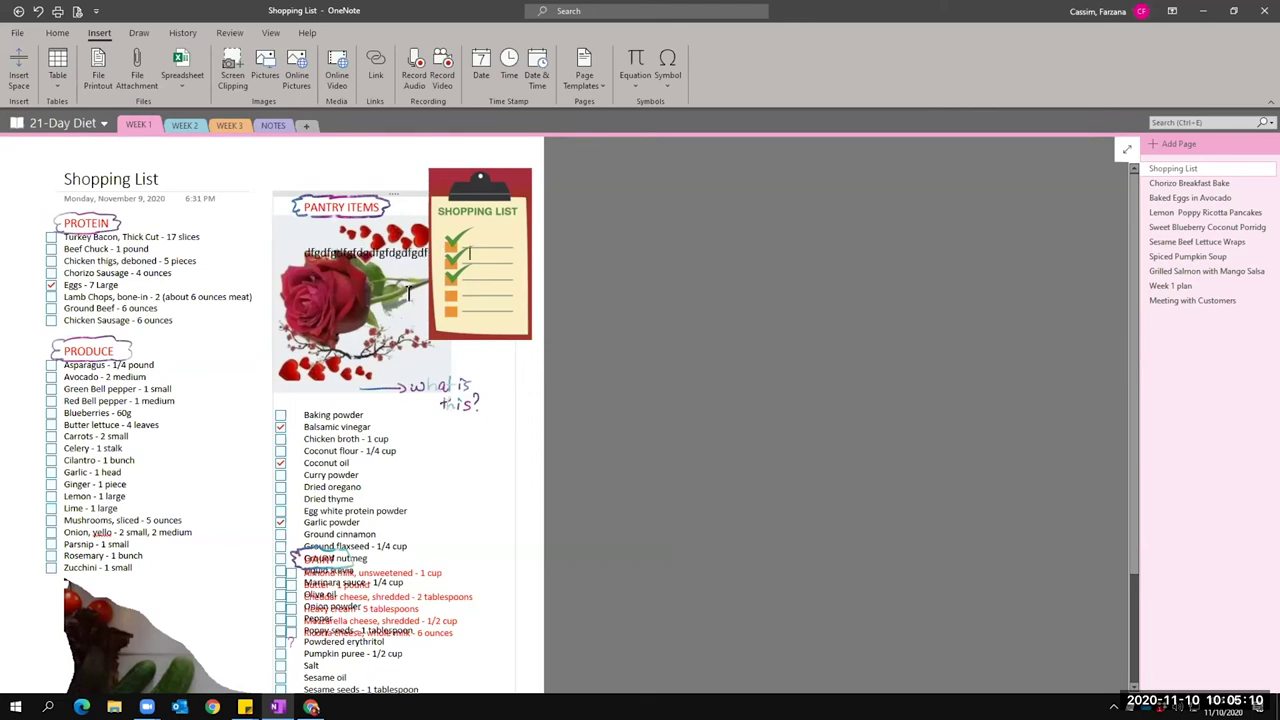
{"action": "type", "text": "sdfsdfsdfsdfj"}
{"action": "type", "text": "sdfdfsd"}
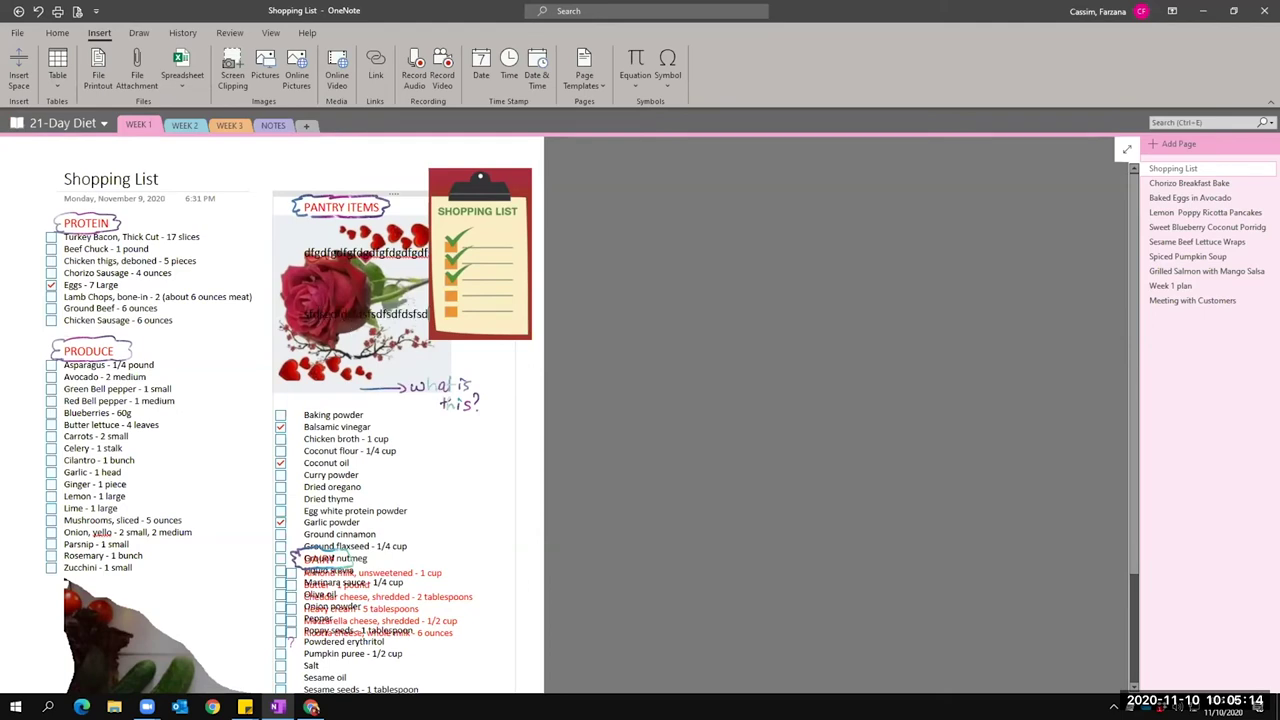
Turn the background setting of the rose picture off and set it as background again.
{"action": "right_click", "coordinate": [306, 233]}
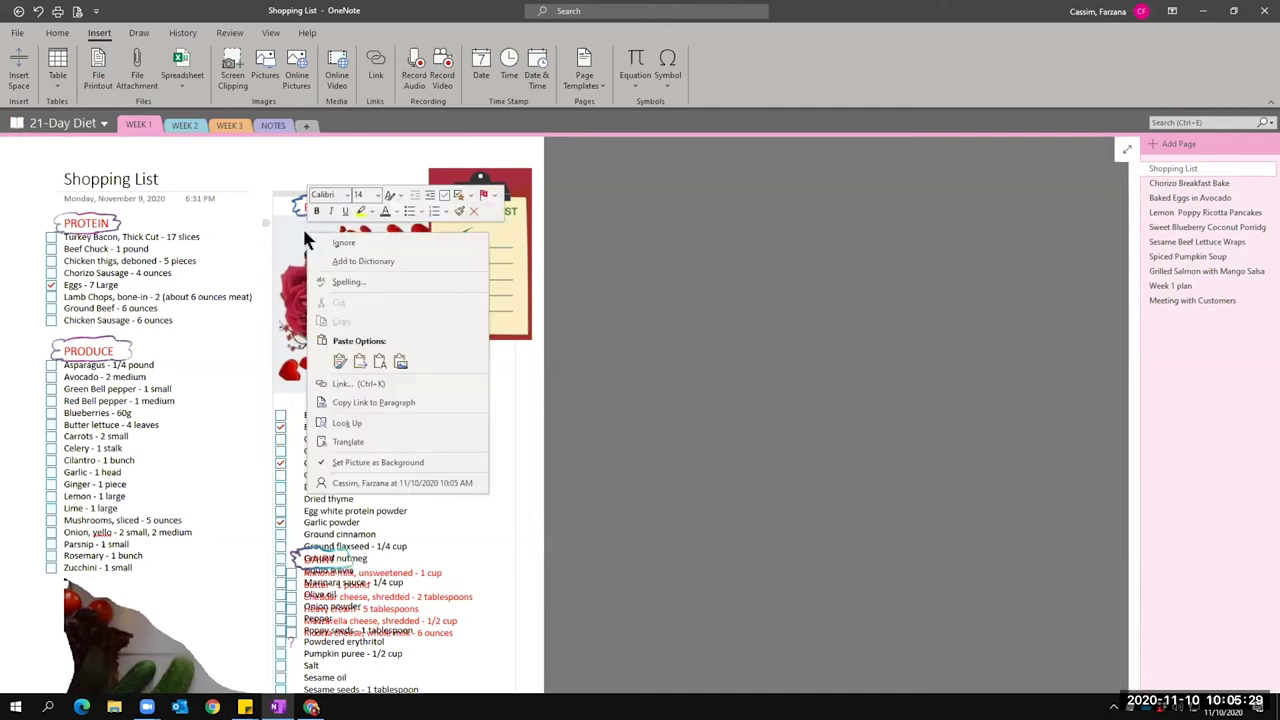
{"action": "left_click", "coordinate": [357, 463]}
{"action": "scroll", "coordinate": [357, 463], "scroll_direction": "down", "scroll_amount": 3}
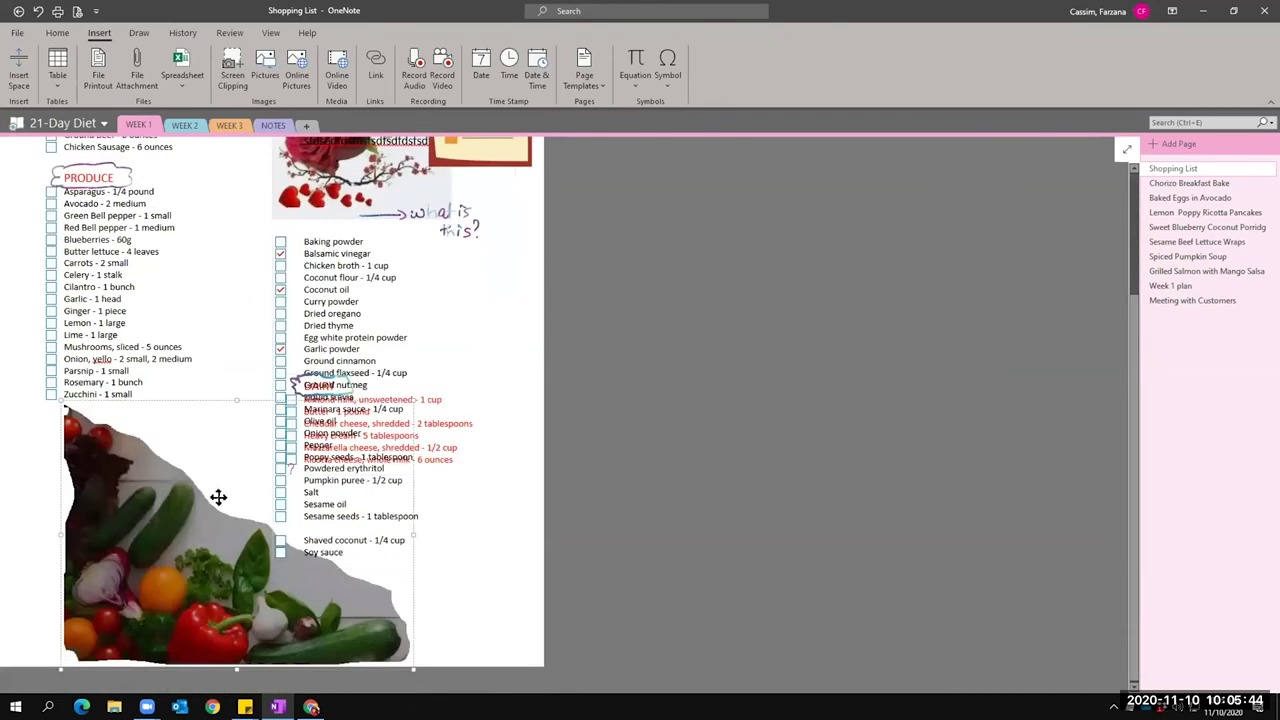
{"action": "scroll", "coordinate": [217, 497], "scroll_direction": "up", "scroll_amount": 3}
{"action": "right_click", "coordinate": [298, 241]}
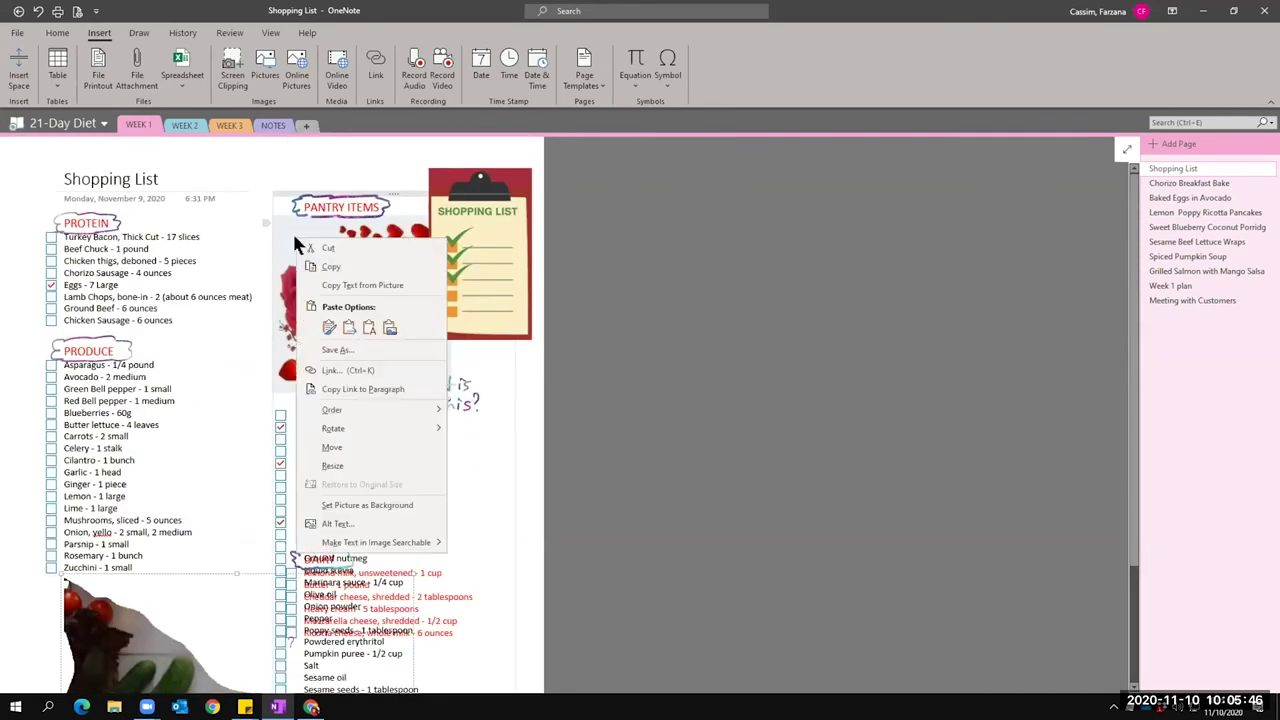
{"action": "left_click", "coordinate": [367, 505]}
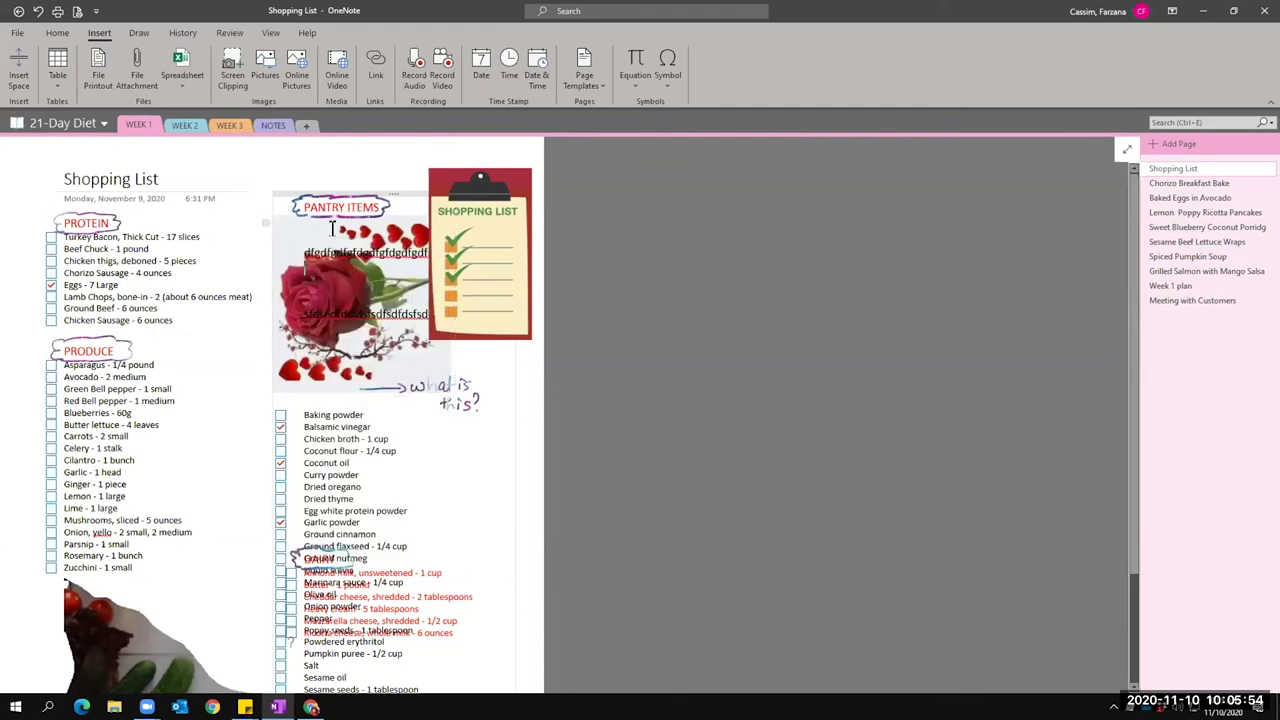
Move the vegetable picture from below the Produce list to beside the Pantry Items list and delete it.
{"action": "scroll", "coordinate": [181, 544], "scroll_direction": "down", "scroll_amount": 3}
{"action": "left_click_drag", "start_coordinate": [181, 544], "coordinate": [646, 438]}
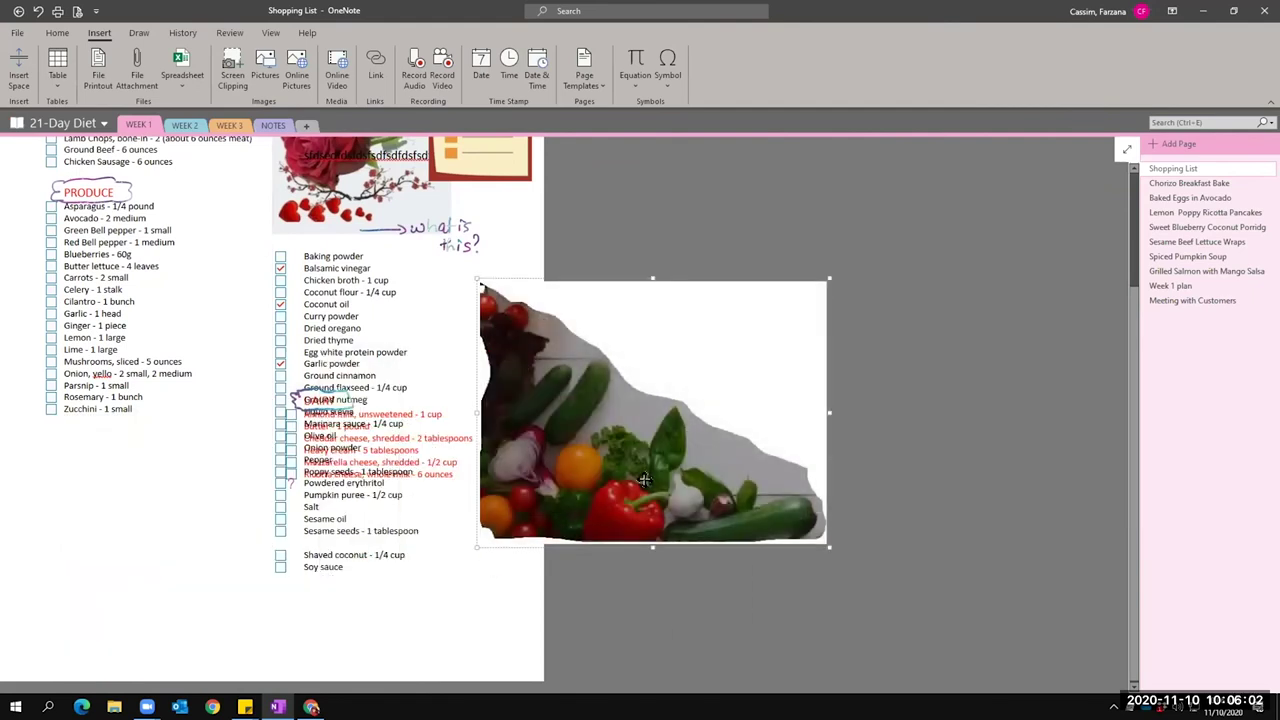
{"action": "key", "text": "Delete"}
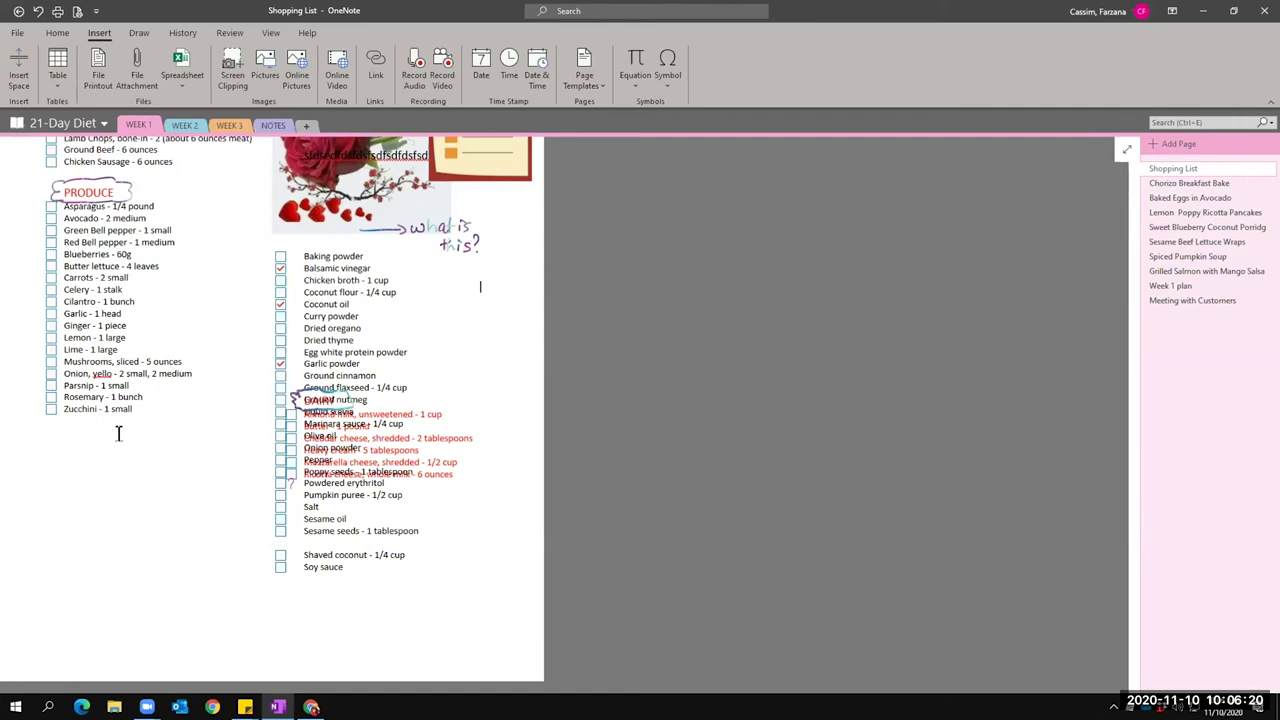
{"action": "left_click", "coordinate": [188, 542]}
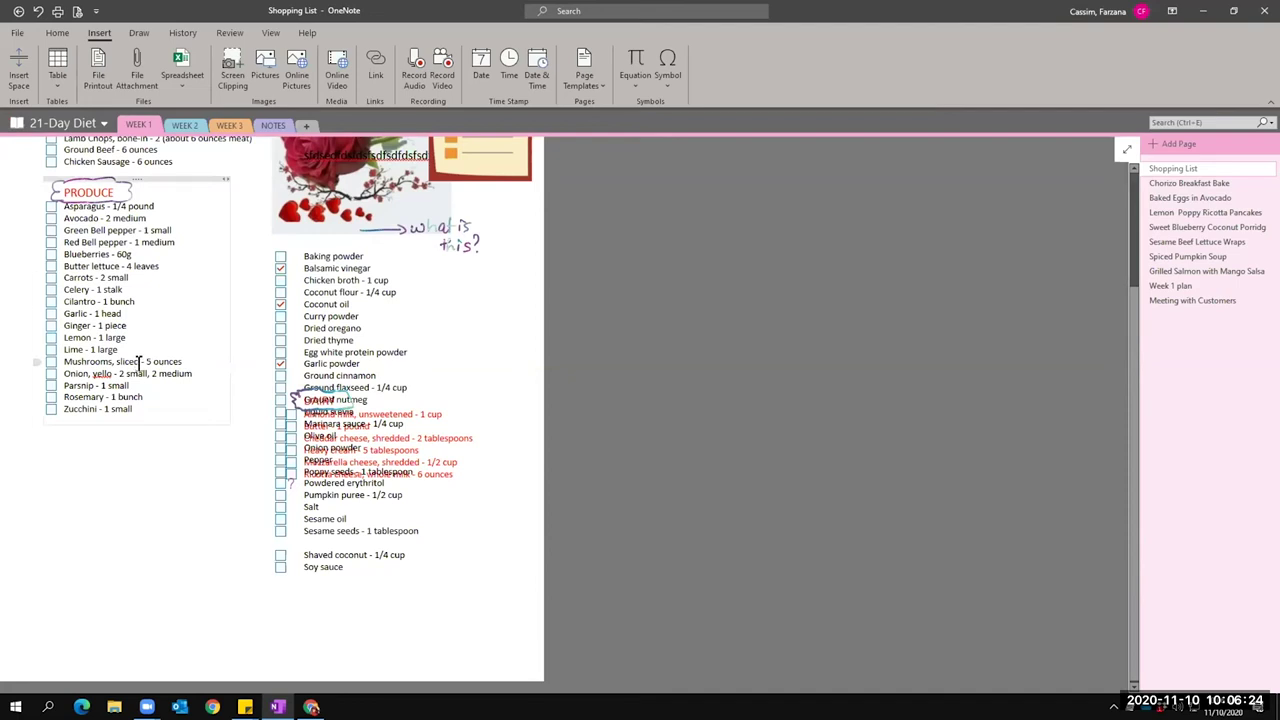
{"action": "scroll", "coordinate": [166, 463], "scroll_direction": "up", "scroll_amount": 3}
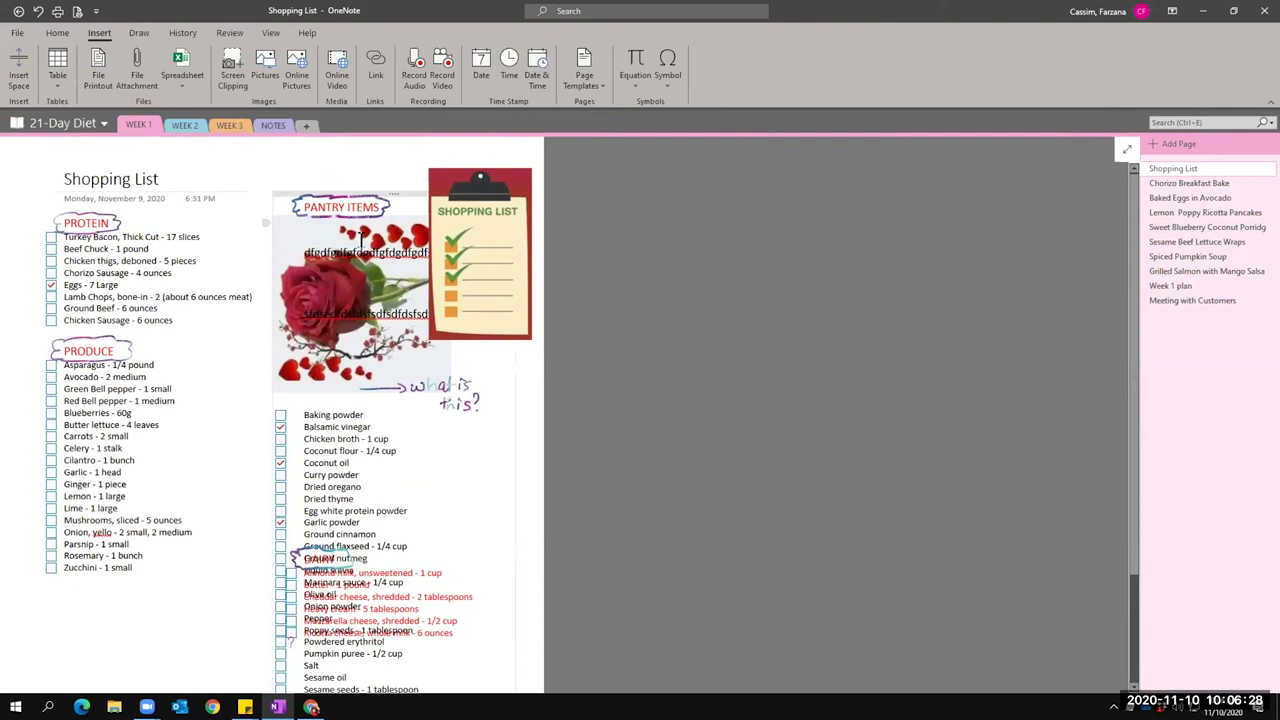
Undo the vegetable picture's deletion and move, the sample text and the rose picture's insertion.
{"action": "left_click", "coordinate": [38, 12]}
{"action": "left_click", "coordinate": [38, 12]}
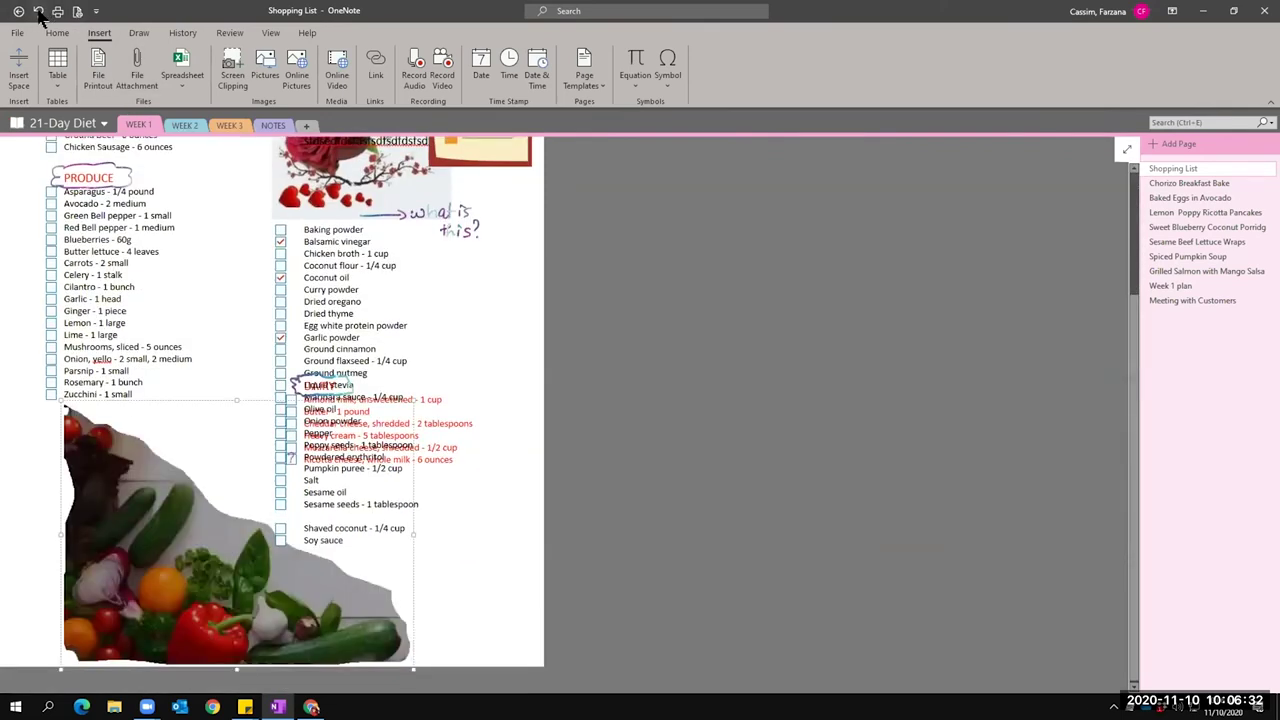
{"action": "left_click", "coordinate": [38, 12]}
{"action": "left_click", "coordinate": [38, 12]}
{"action": "left_click", "coordinate": [38, 12]}
{"action": "left_click", "coordinate": [38, 12]}
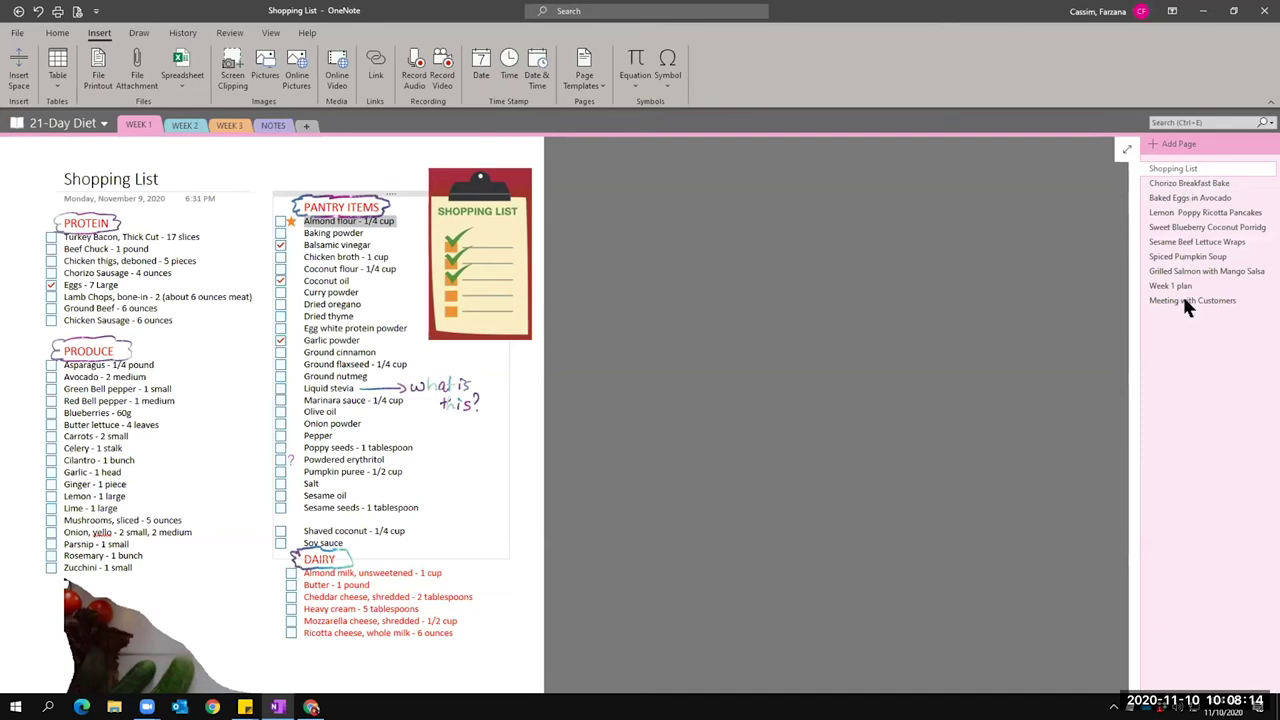
Add a new page to the WEEK 1 section and title it "Advisor Meeting".
{"action": "left_click", "coordinate": [1174, 142]}
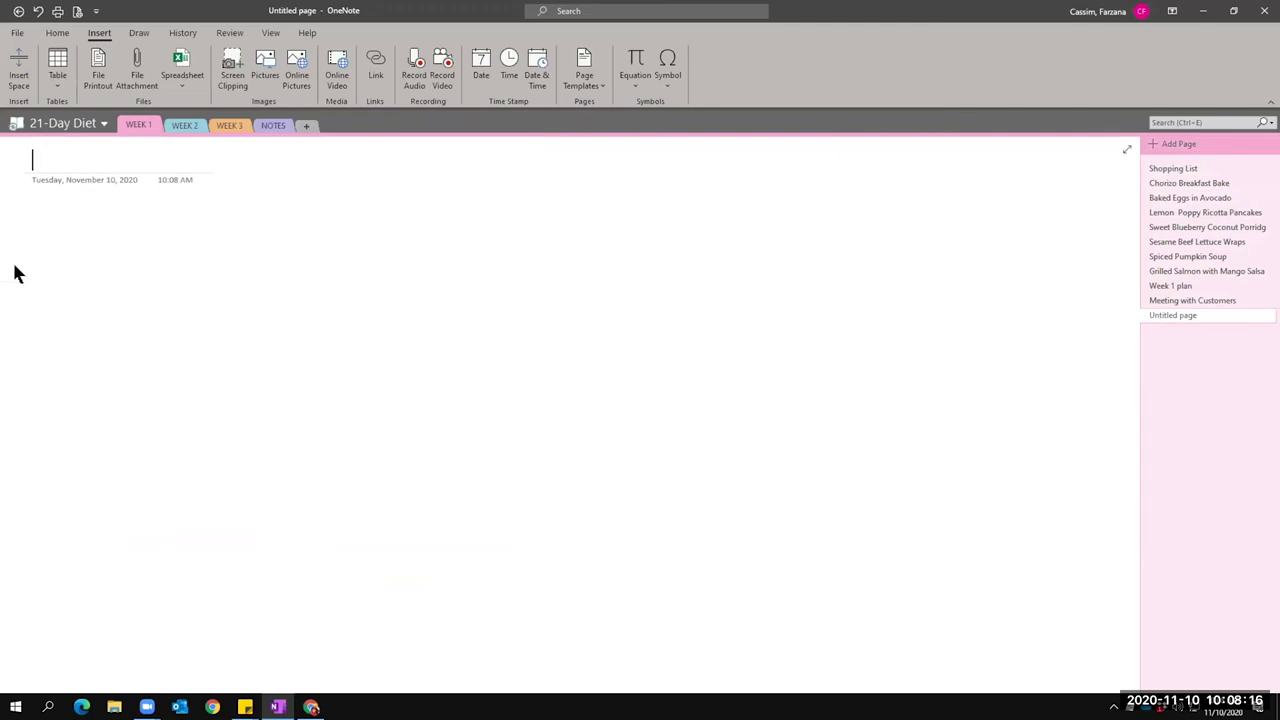
{"action": "type", "text": "Advisor Meeting"}
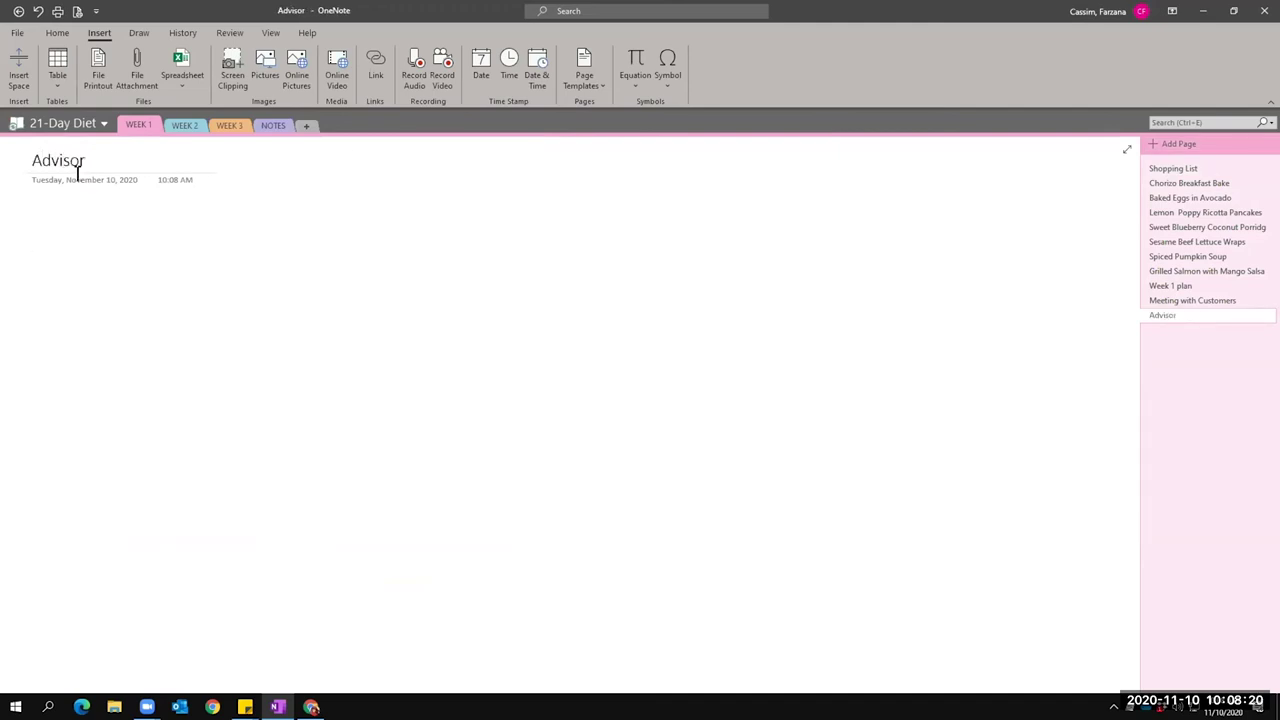
{"action": "key", "text": "Return"}
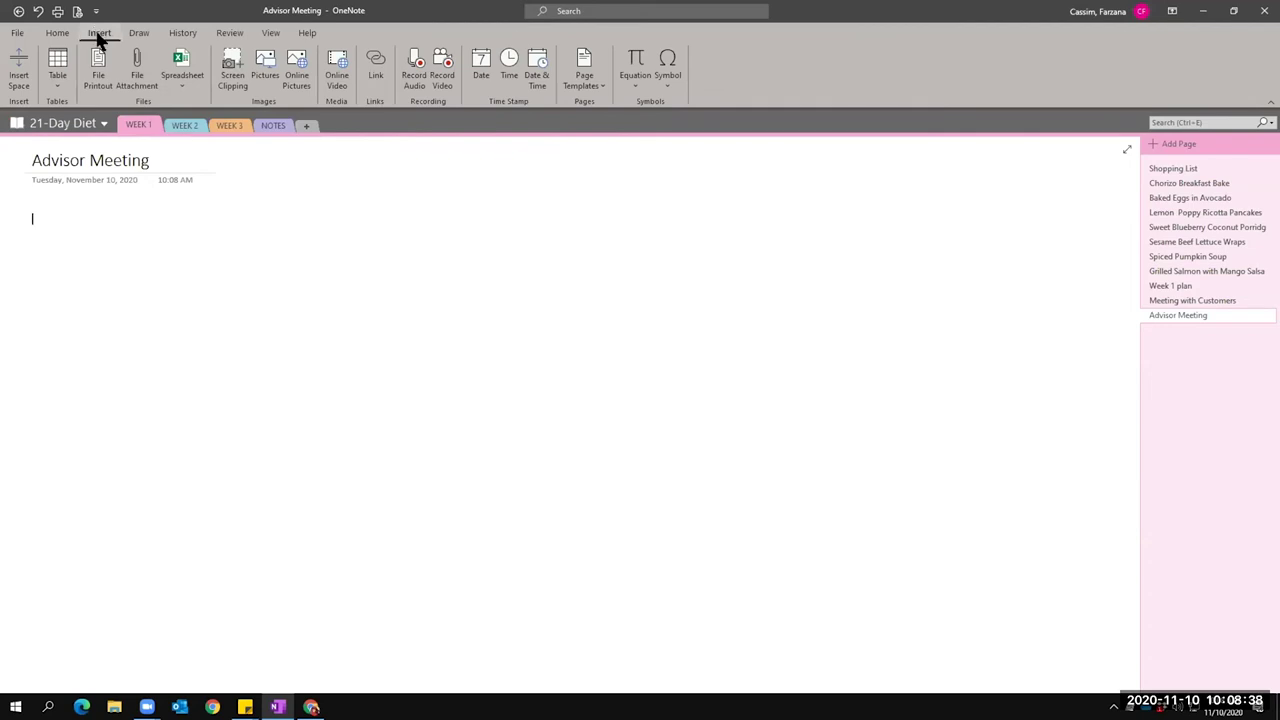
Start an audio recording on the page and write a reminder below it to talk to the named person about this topic.
{"action": "left_click", "coordinate": [416, 76]}
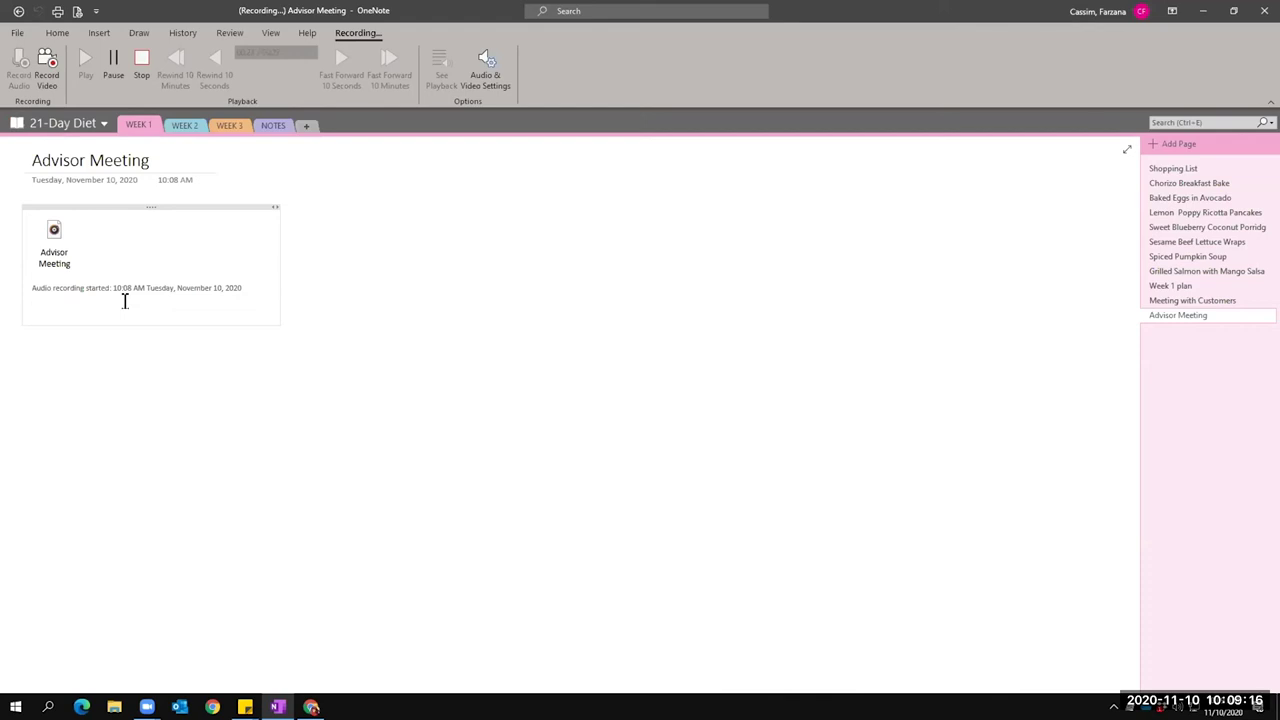
{"action": "type", "text": "rem"}
{"action": "type", "text": "ember to talk to farzzan"}
{"action": "key", "text": "BackSpace"}
{"action": "key", "text": "BackSpace"}
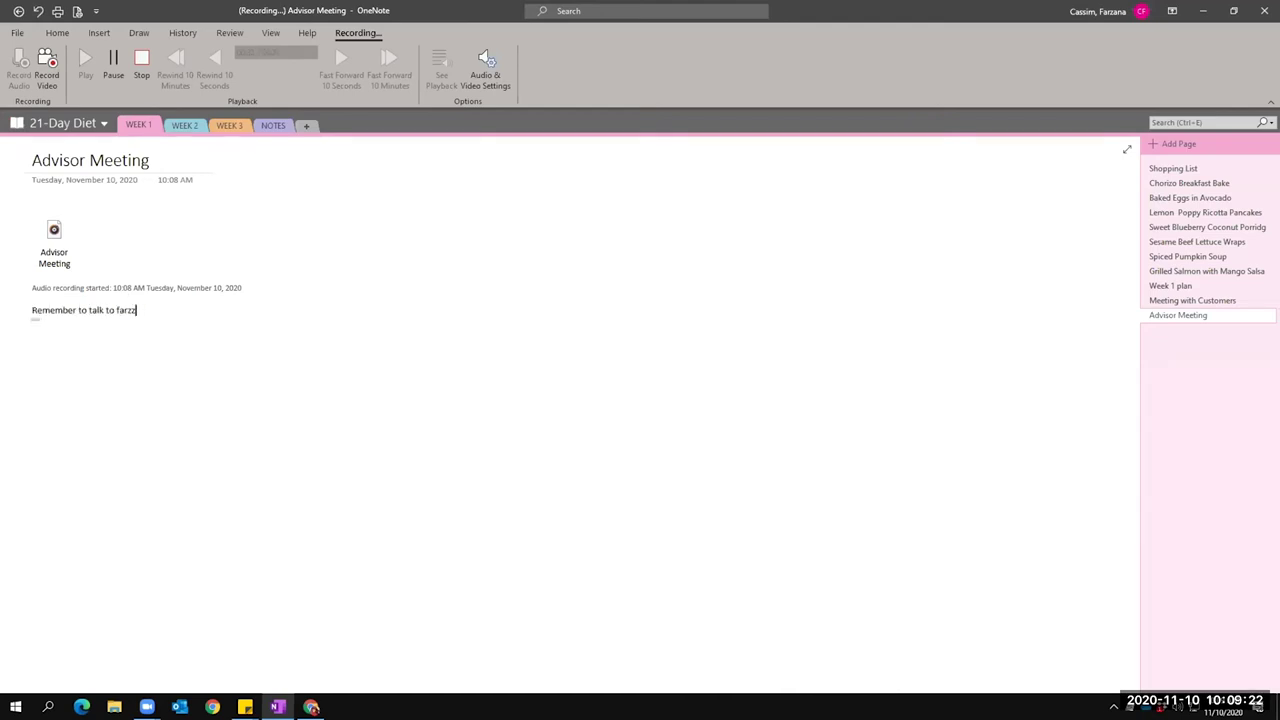
{"action": "type", "text": "after"}
{"action": "type", "text": " this topic"}
Correct the misspelled word in the reminder to "about" and stop the audio recording.
{"action": "left_click", "coordinate": [152, 310]}
{"action": "key", "text": "Delete"}
{"action": "type", "text": "b"}
{"action": "left_click", "coordinate": [210, 313]}
{"action": "left_click", "coordinate": [141, 60]}
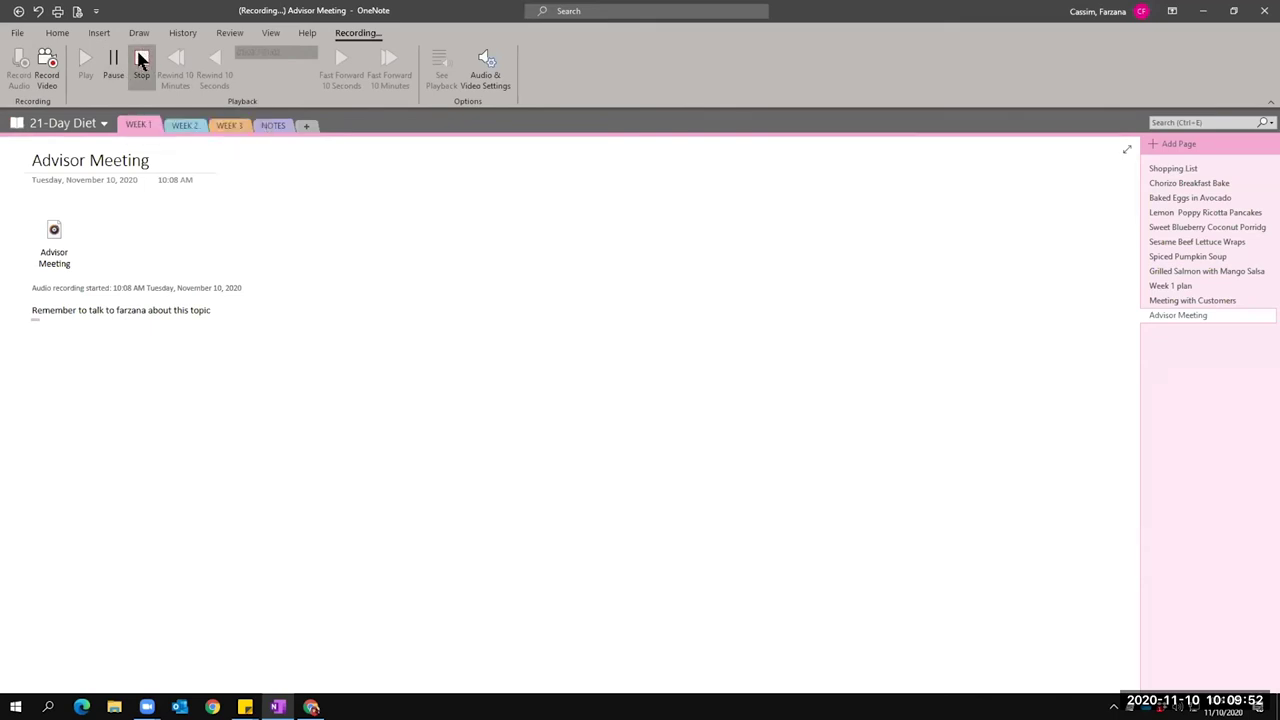
{"action": "left_click", "coordinate": [141, 60]}
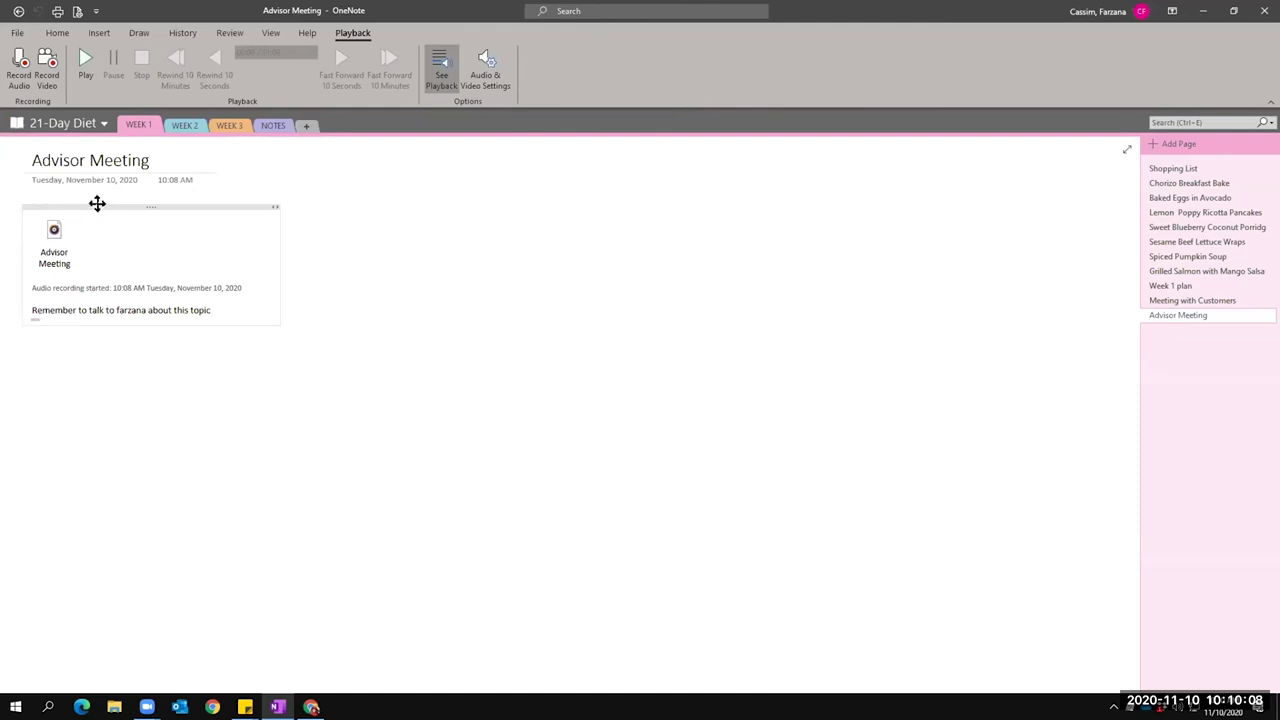
Switch to the OneNote web notebook in Chrome, write "dfdsdf" in the page body and title the page "dfsdsdff".
{"action": "left_click", "coordinate": [311, 707]}
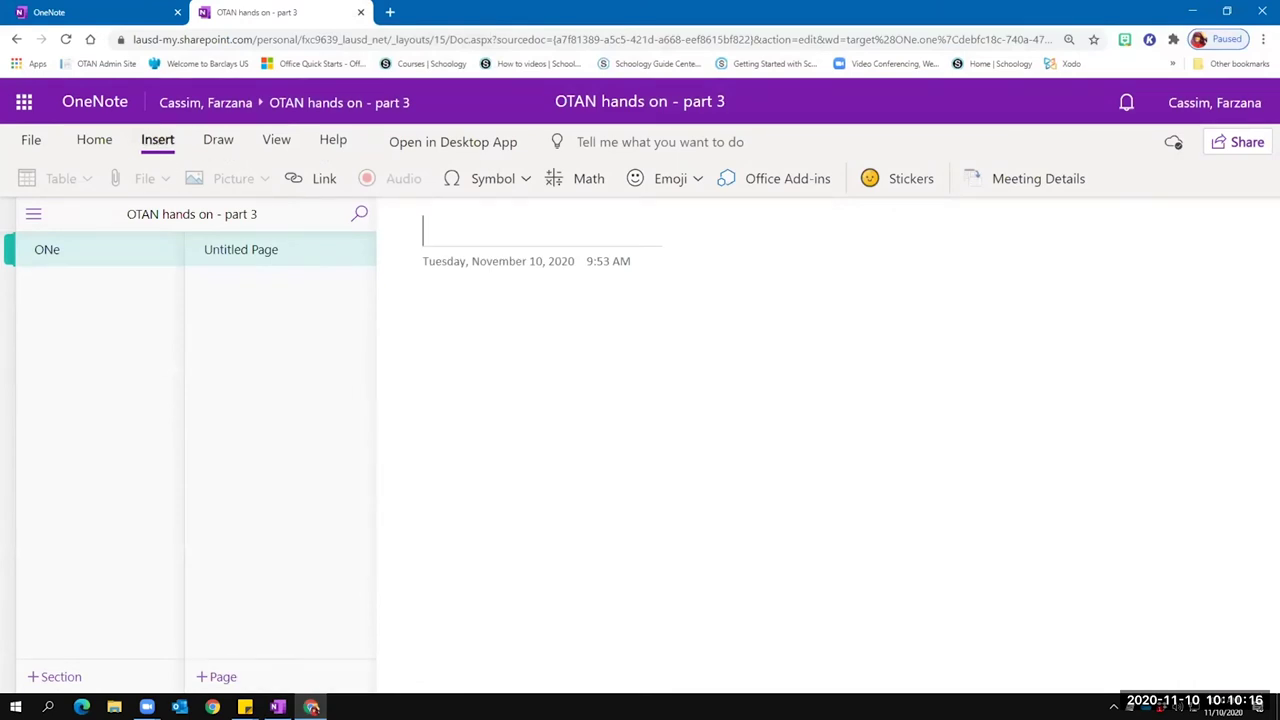
{"action": "mouse_move", "coordinate": [311, 707]}
{"action": "left_click", "coordinate": [449, 337]}
{"action": "type", "text": "dfdsdf"}
{"action": "left_click", "coordinate": [458, 240]}
{"action": "type", "text": "dfsdsdff"}
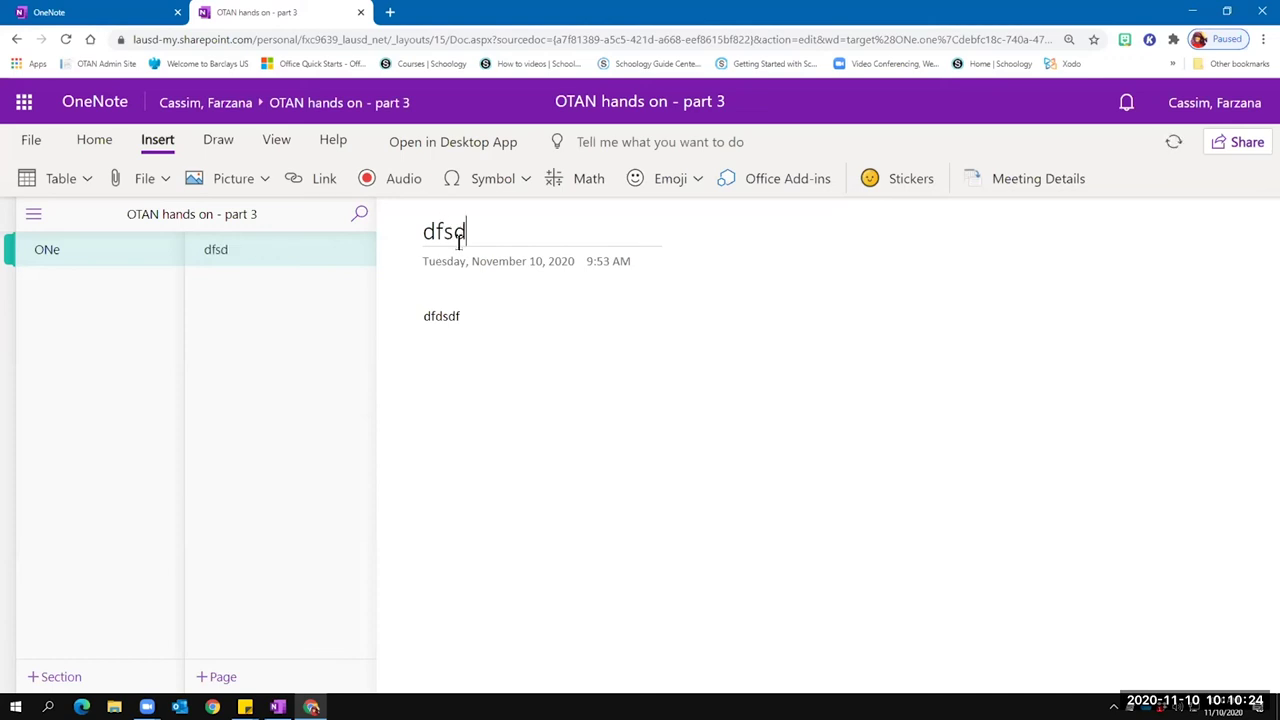
{"action": "left_click", "coordinate": [505, 309]}
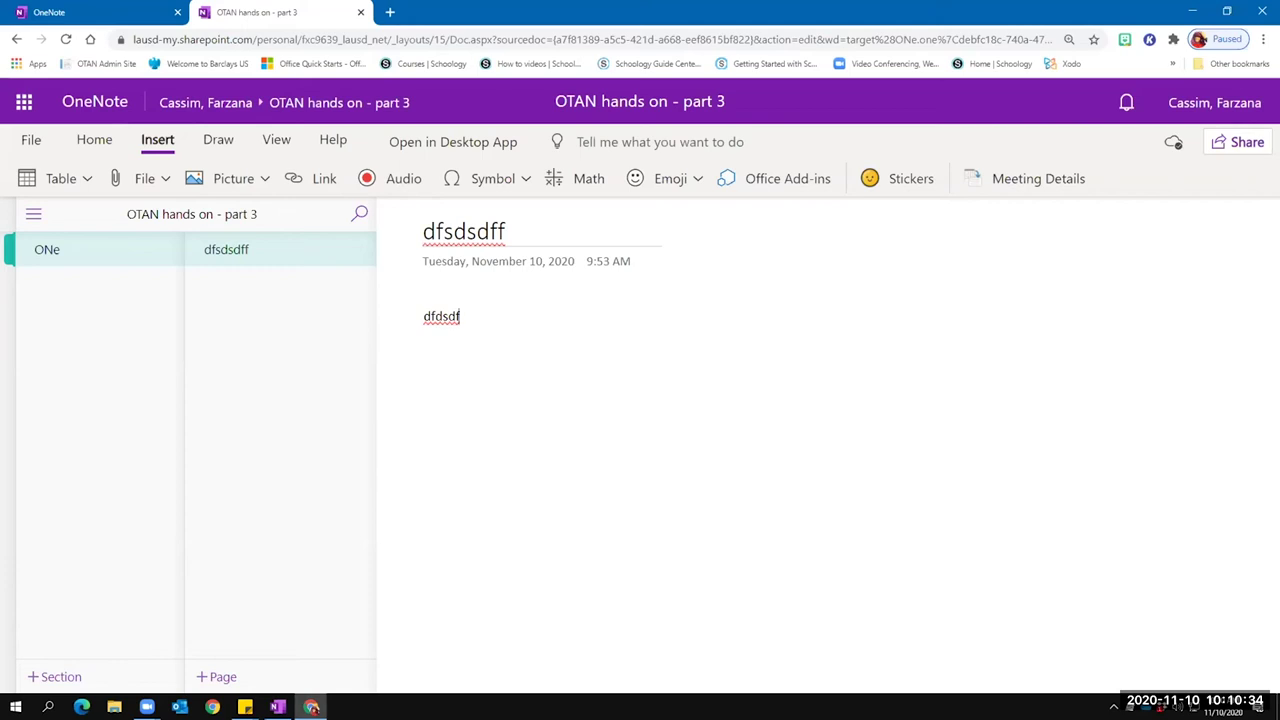
Return to desktop OneNote, play the audio linked to the reminder line on the Advisor Meeting page and stop the playback.
{"action": "left_click", "coordinate": [278, 707]}
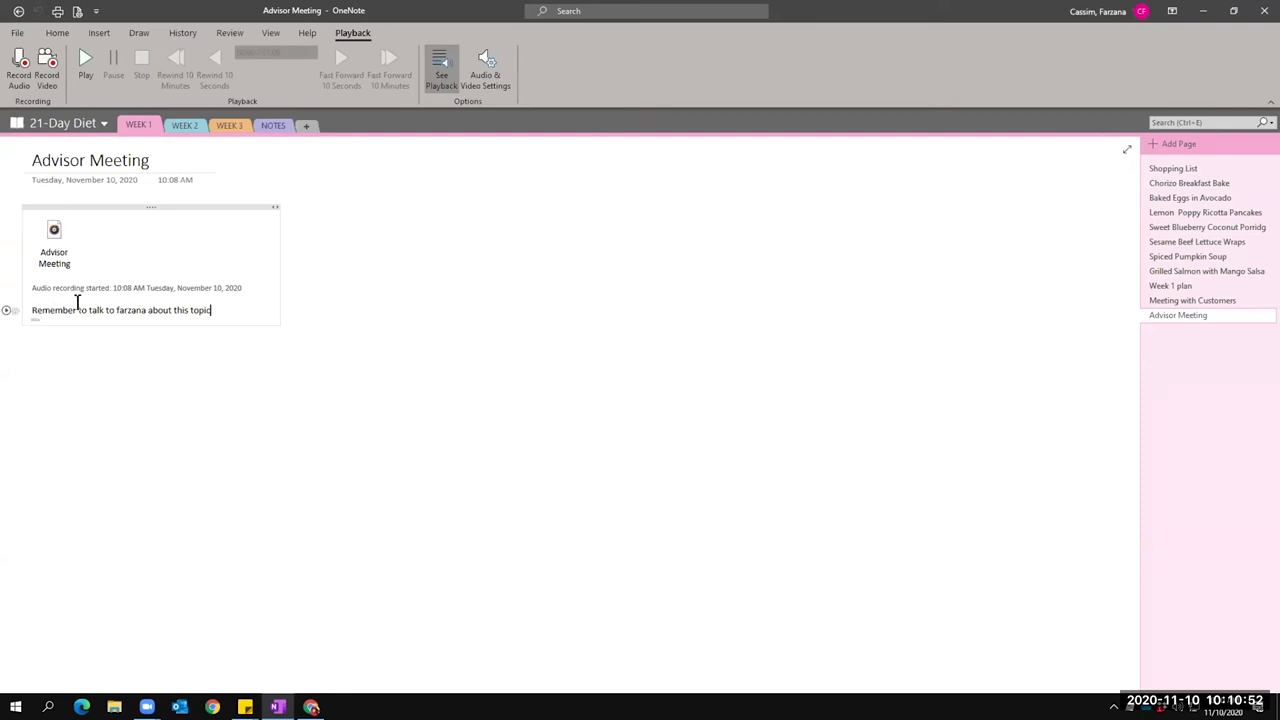
{"action": "left_click", "coordinate": [5, 313]}
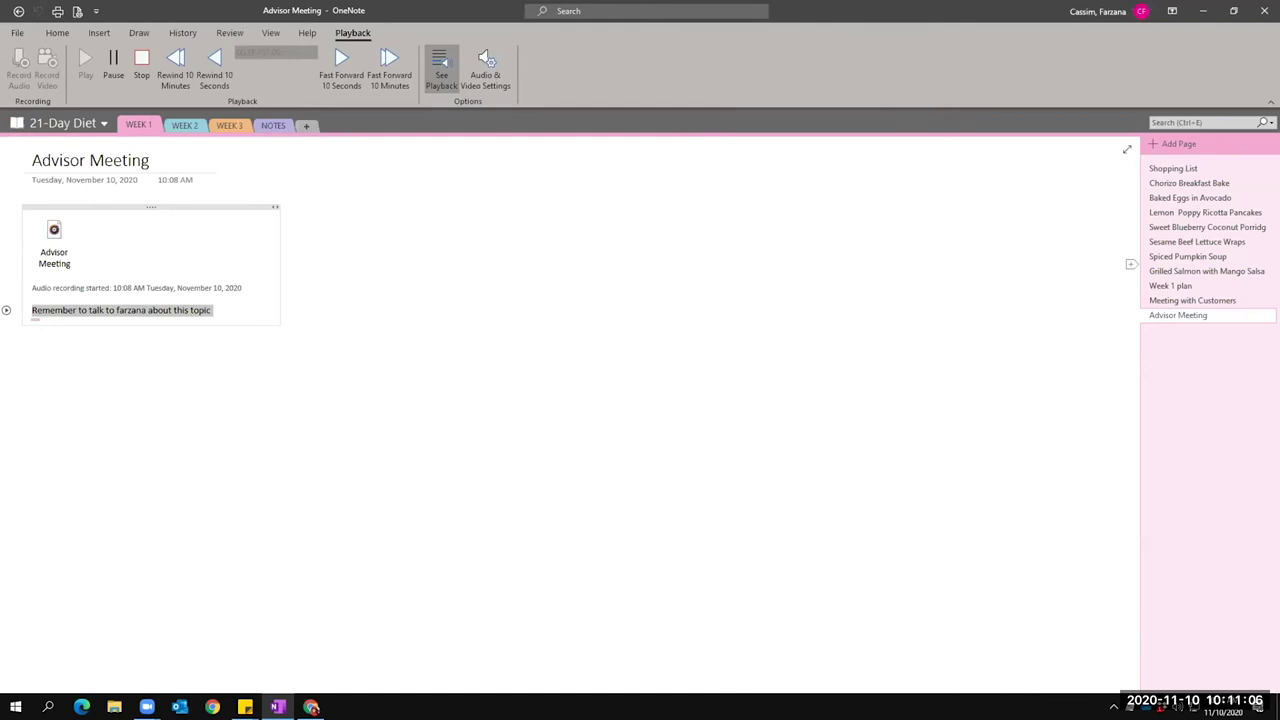
{"action": "left_click", "coordinate": [141, 62]}
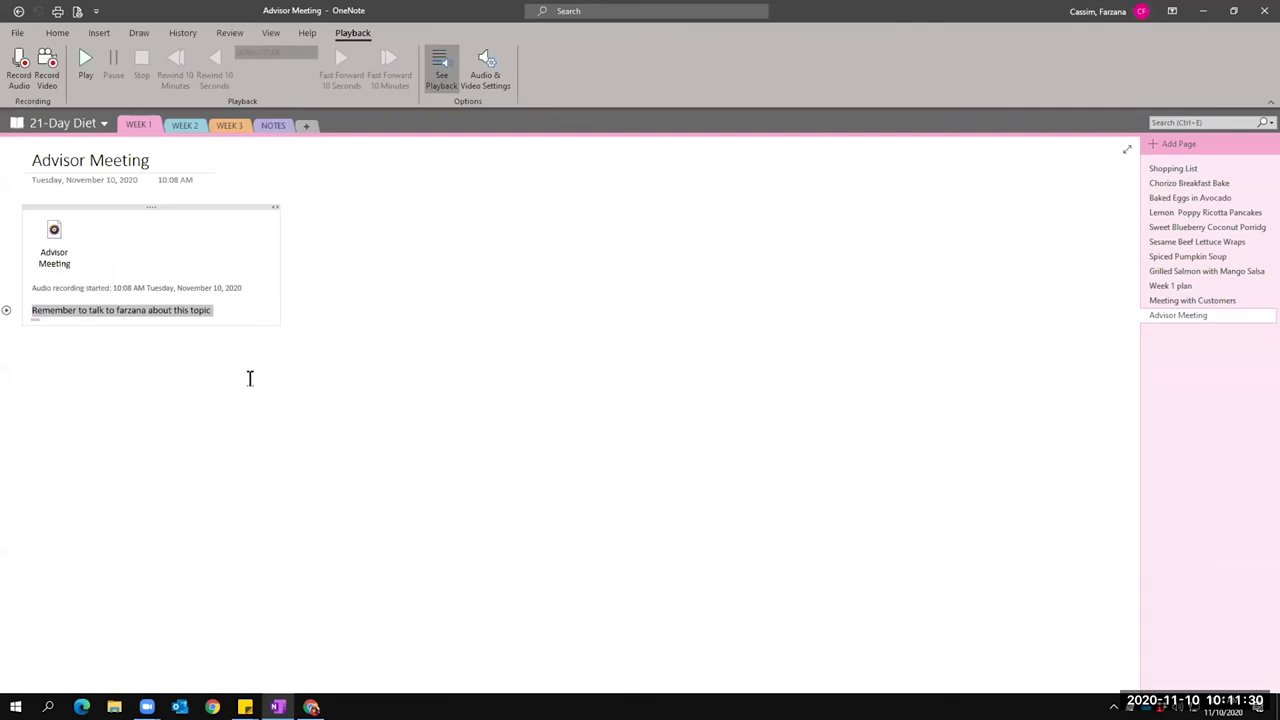
{"action": "left_click", "coordinate": [141, 205]}
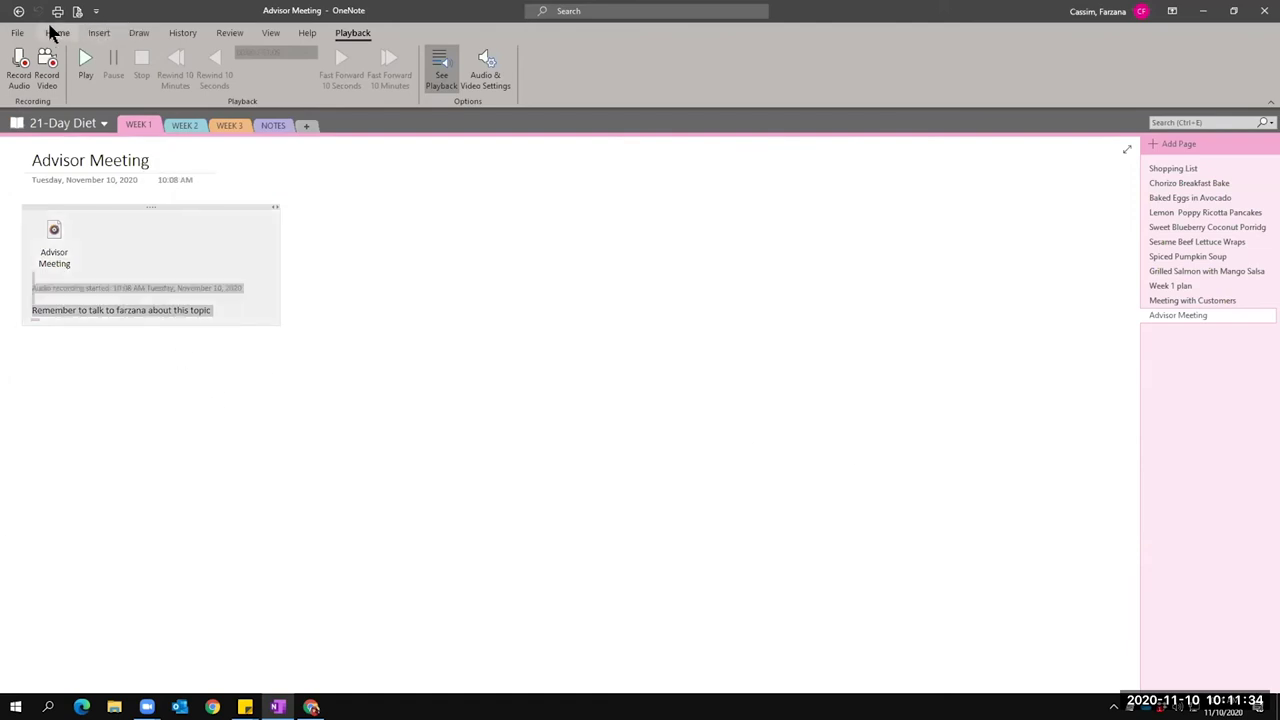
{"action": "left_click", "coordinate": [55, 32]}
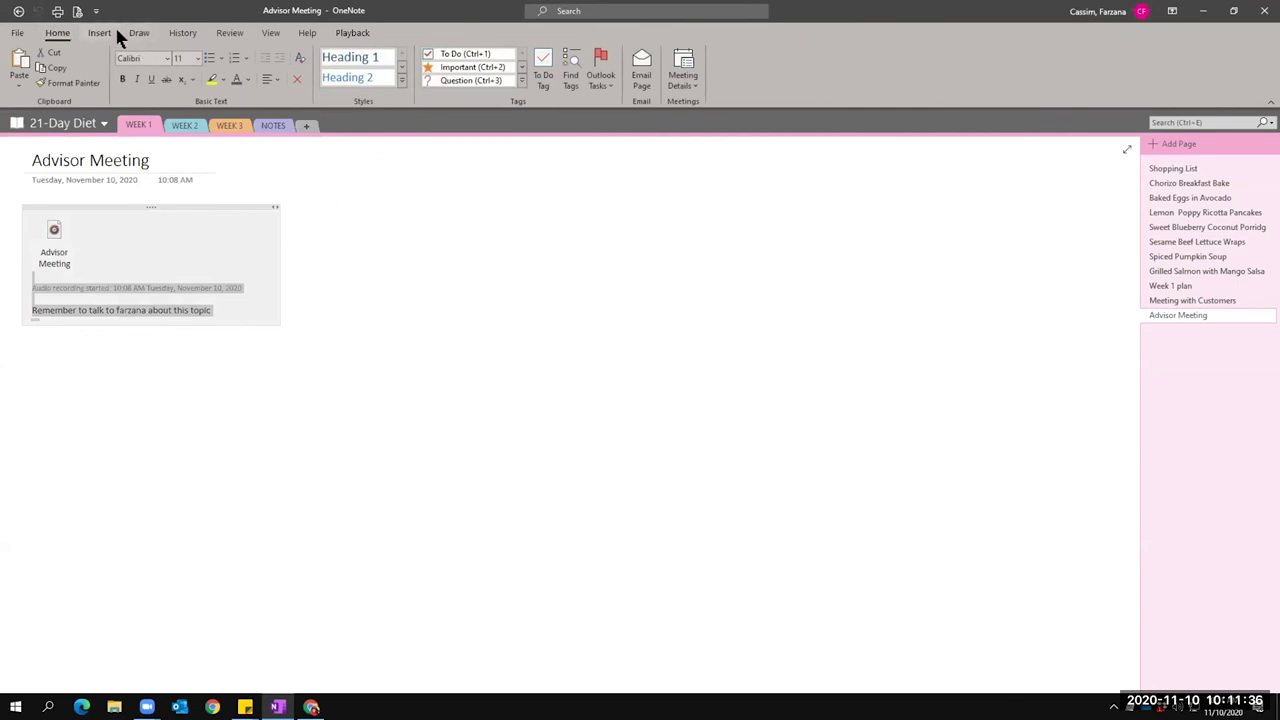
View the WEEK 1 Shopping List page, look through the WEEK 2, WEEK 3 and NOTES sections, and return to WEEK 1.
{"action": "left_click", "coordinate": [1170, 168]}
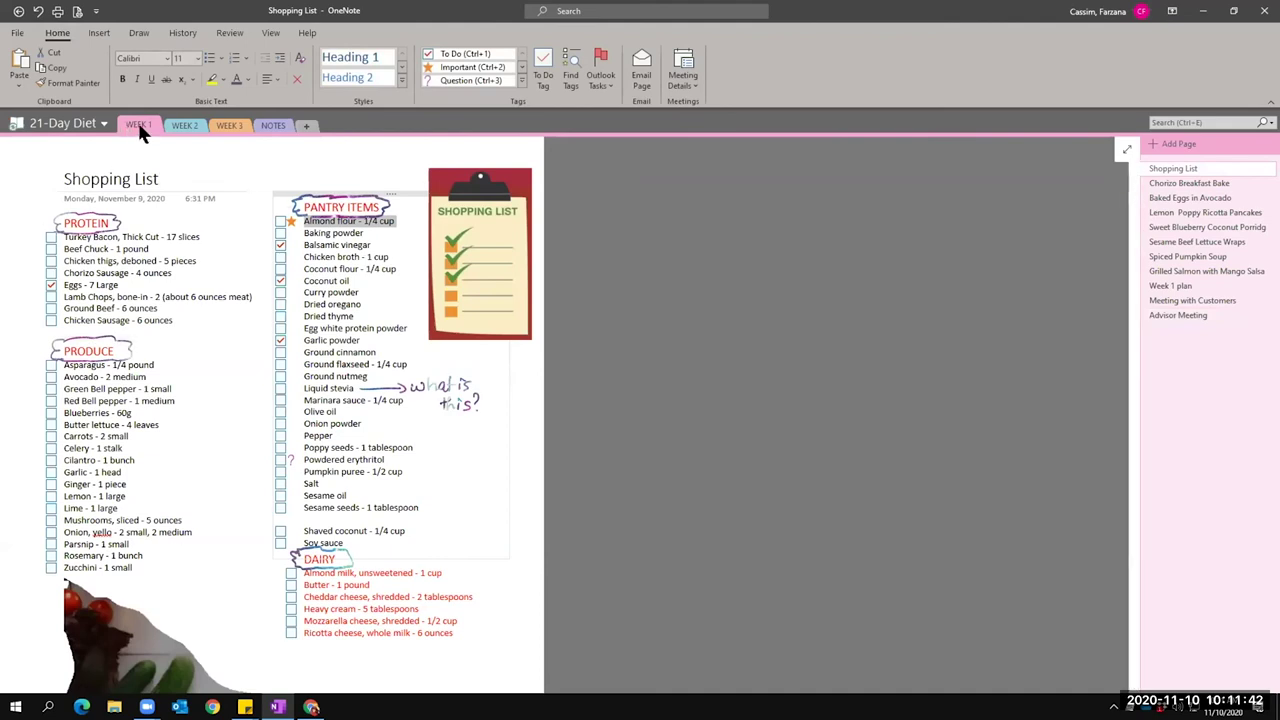
{"action": "left_click", "coordinate": [192, 130]}
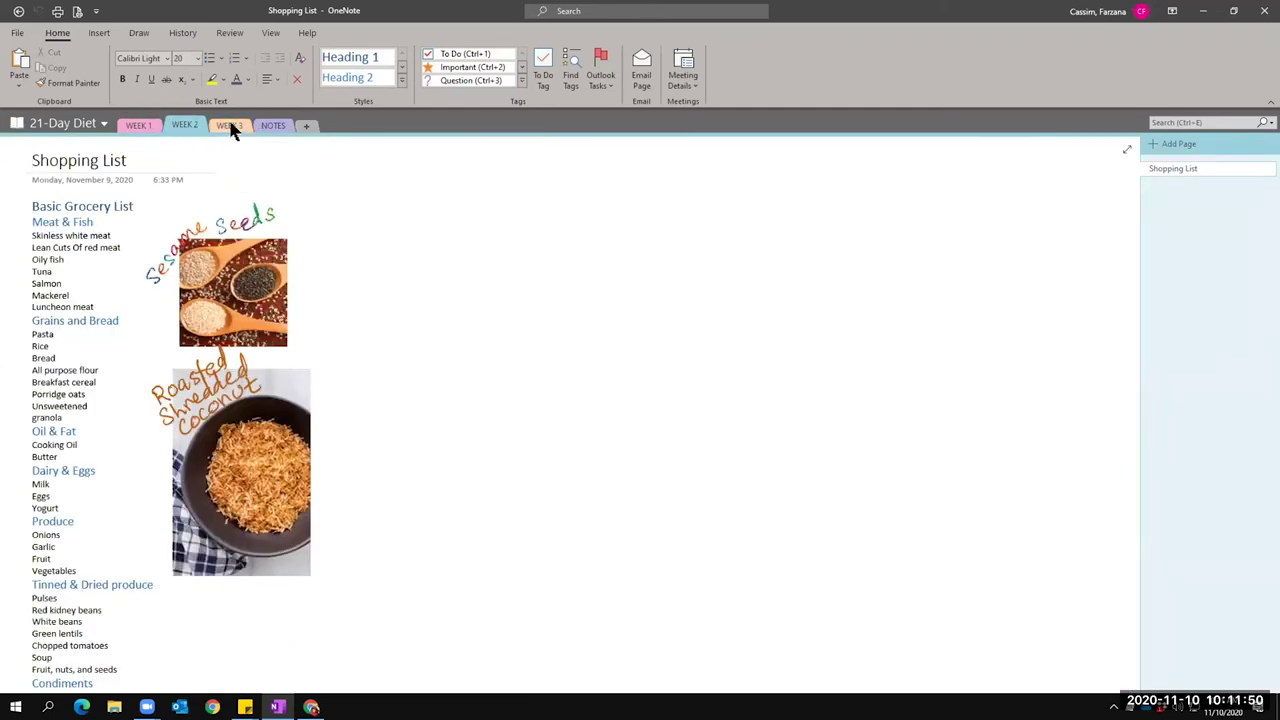
{"action": "left_click", "coordinate": [230, 128]}
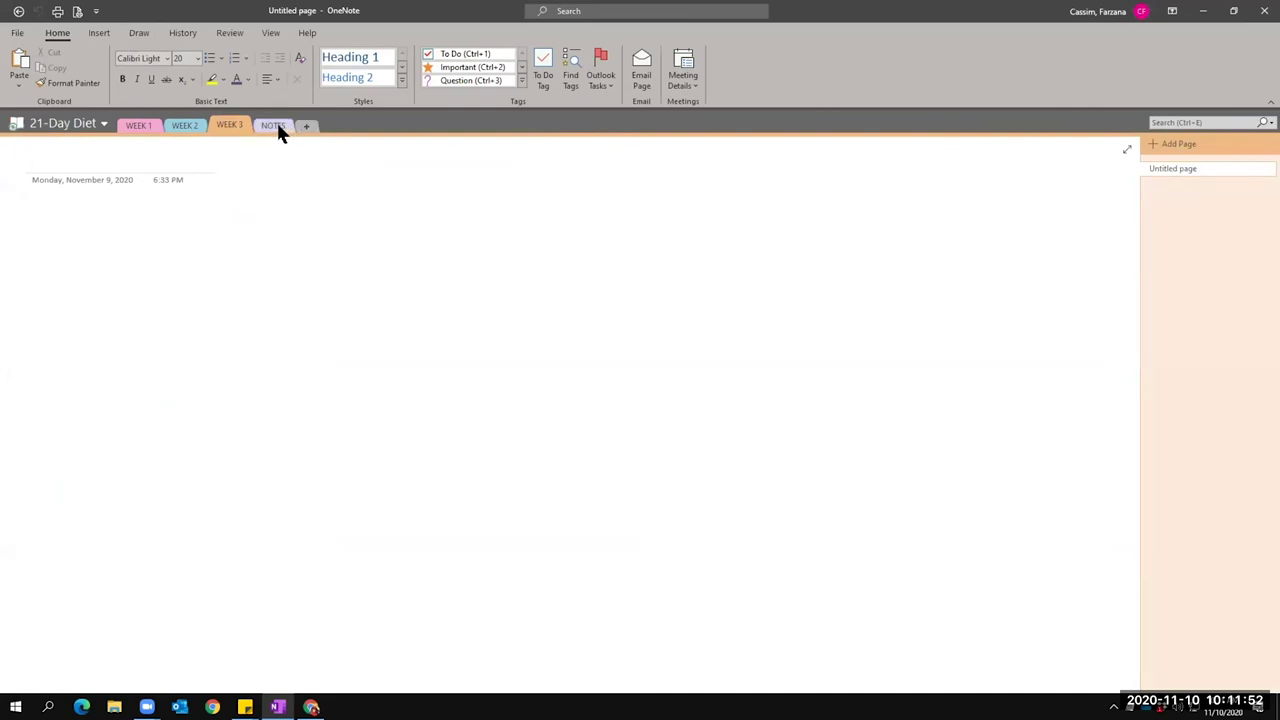
{"action": "left_click", "coordinate": [278, 128]}
{"action": "left_click", "coordinate": [238, 128]}
{"action": "left_click", "coordinate": [180, 128]}
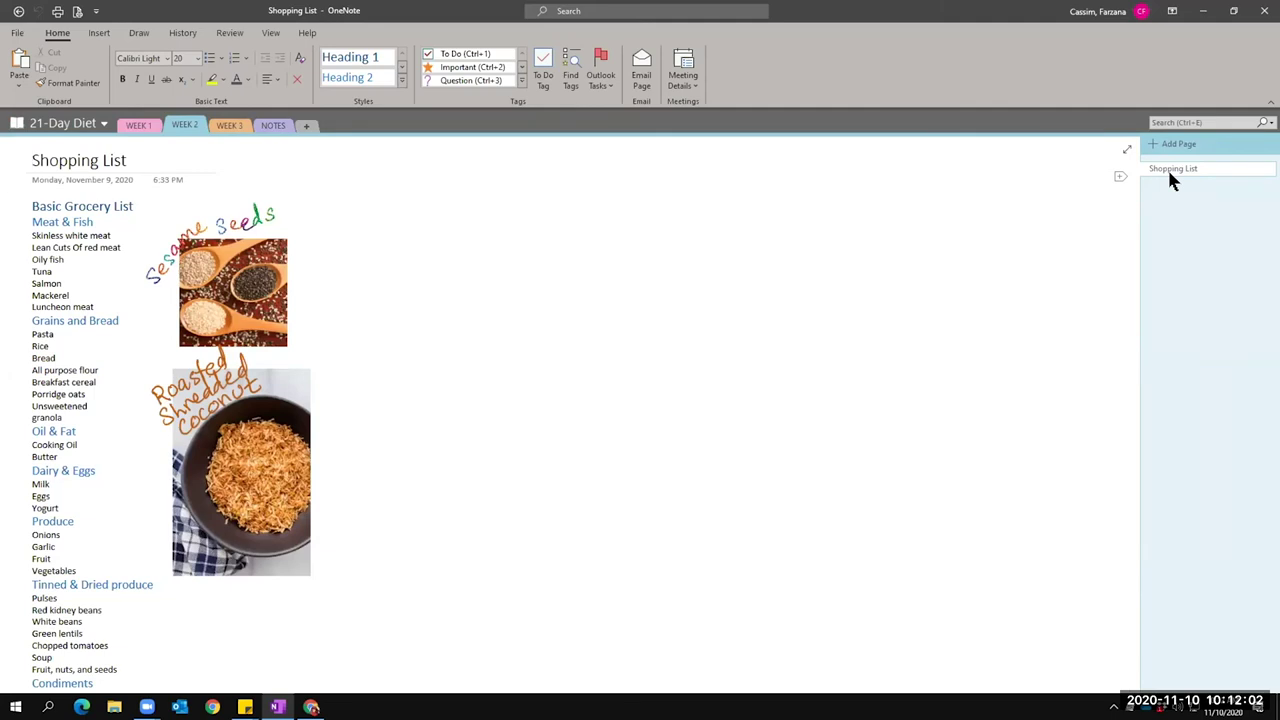
{"action": "left_click", "coordinate": [130, 128]}
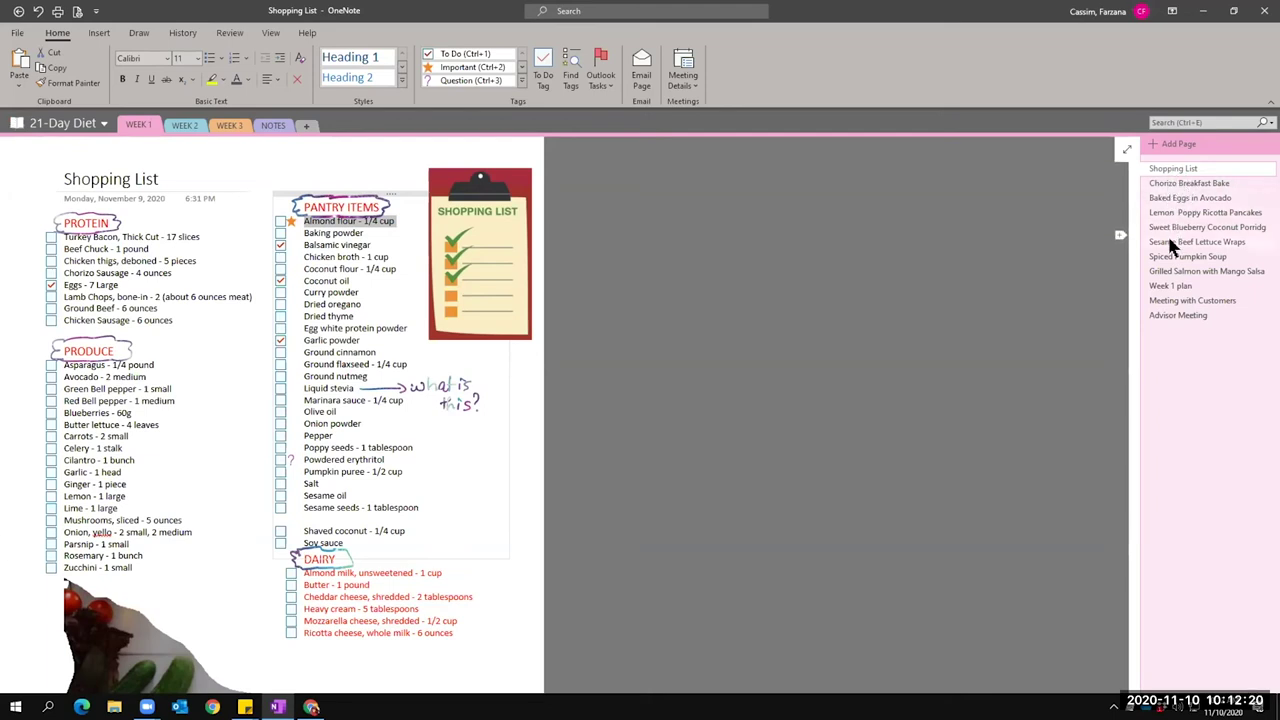
Check the Advisor Meeting page's options, then view the Chorizo Breakfast Bake page and its skillet picture.
{"action": "right_click", "coordinate": [1163, 318]}
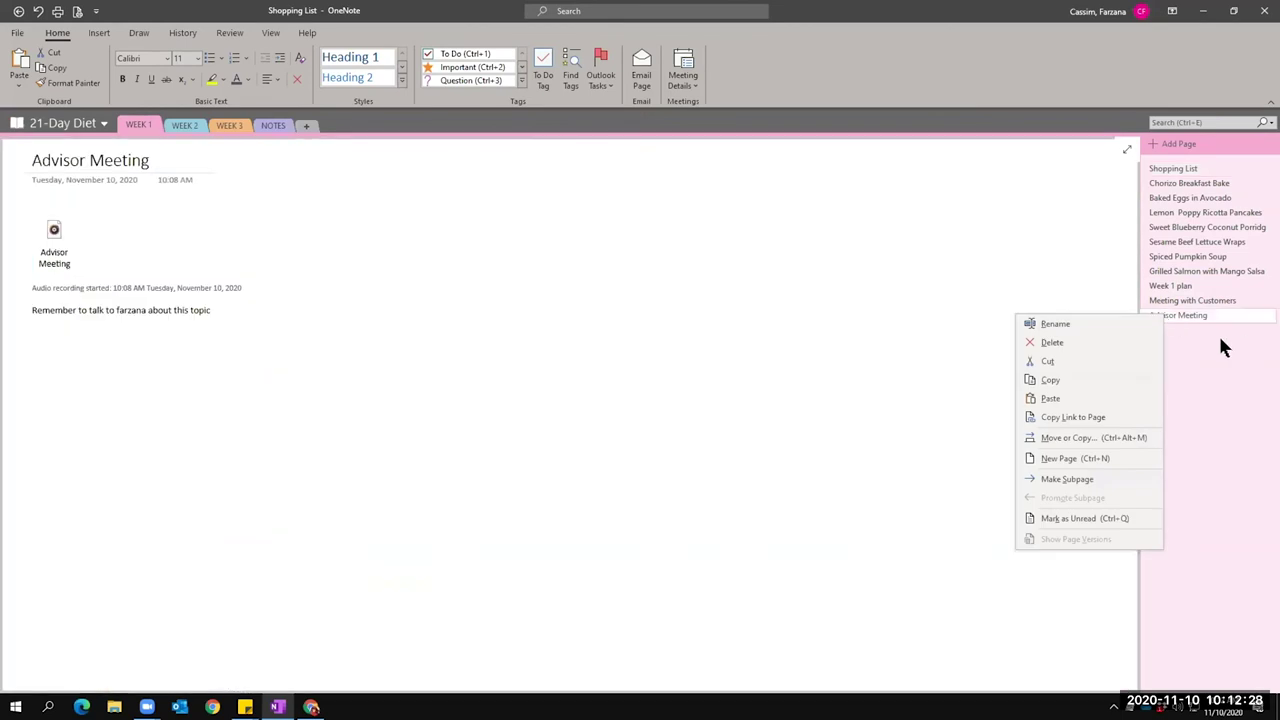
{"action": "left_click", "coordinate": [1170, 182]}
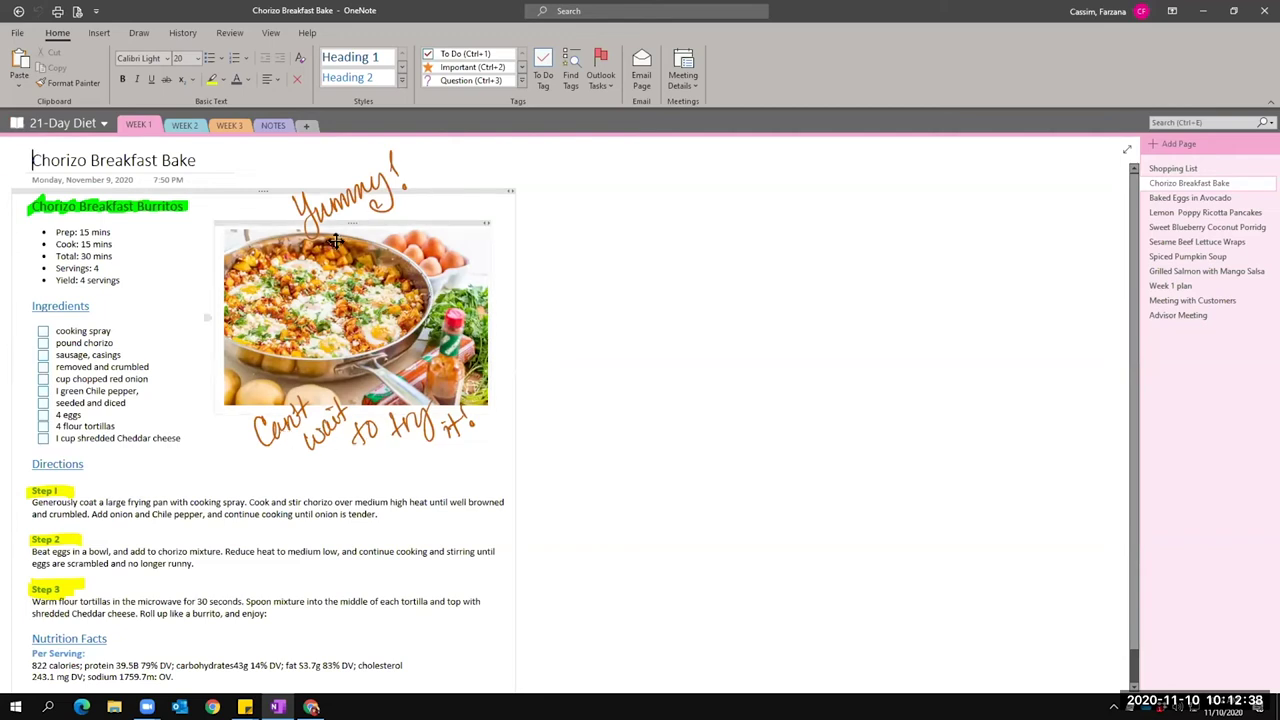
{"action": "left_click", "coordinate": [340, 324]}
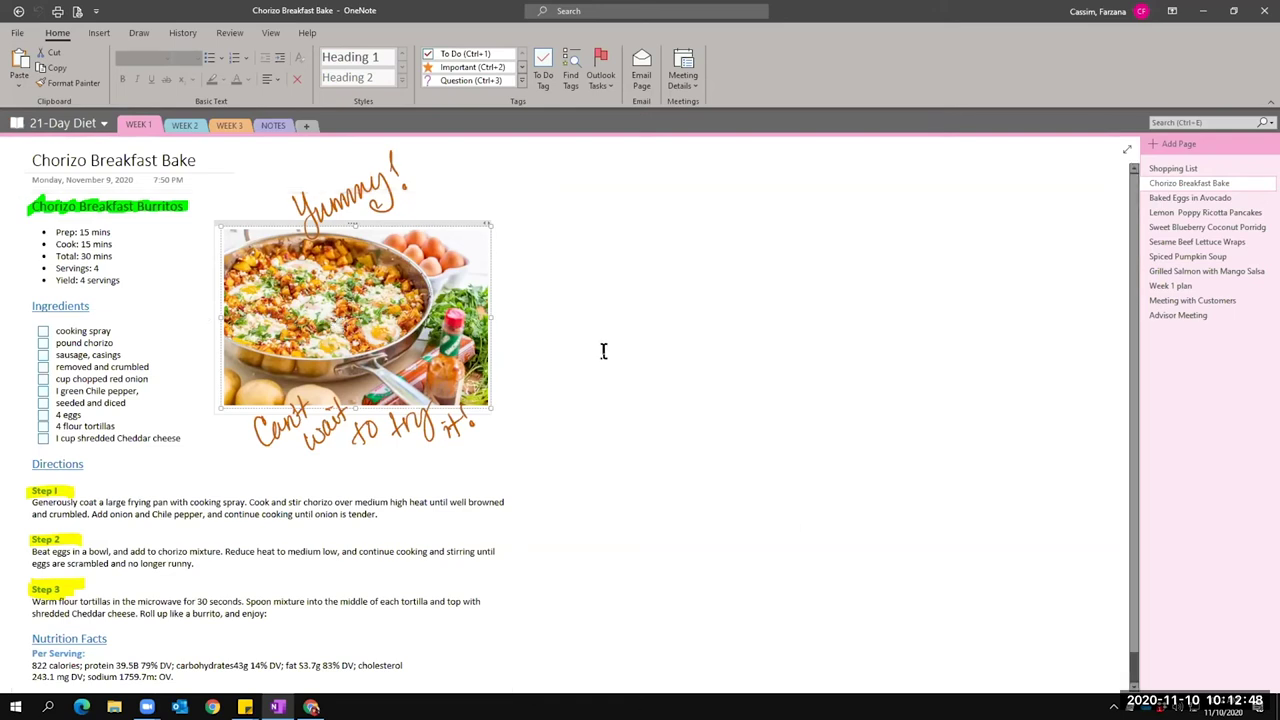
{"action": "left_click", "coordinate": [864, 424]}
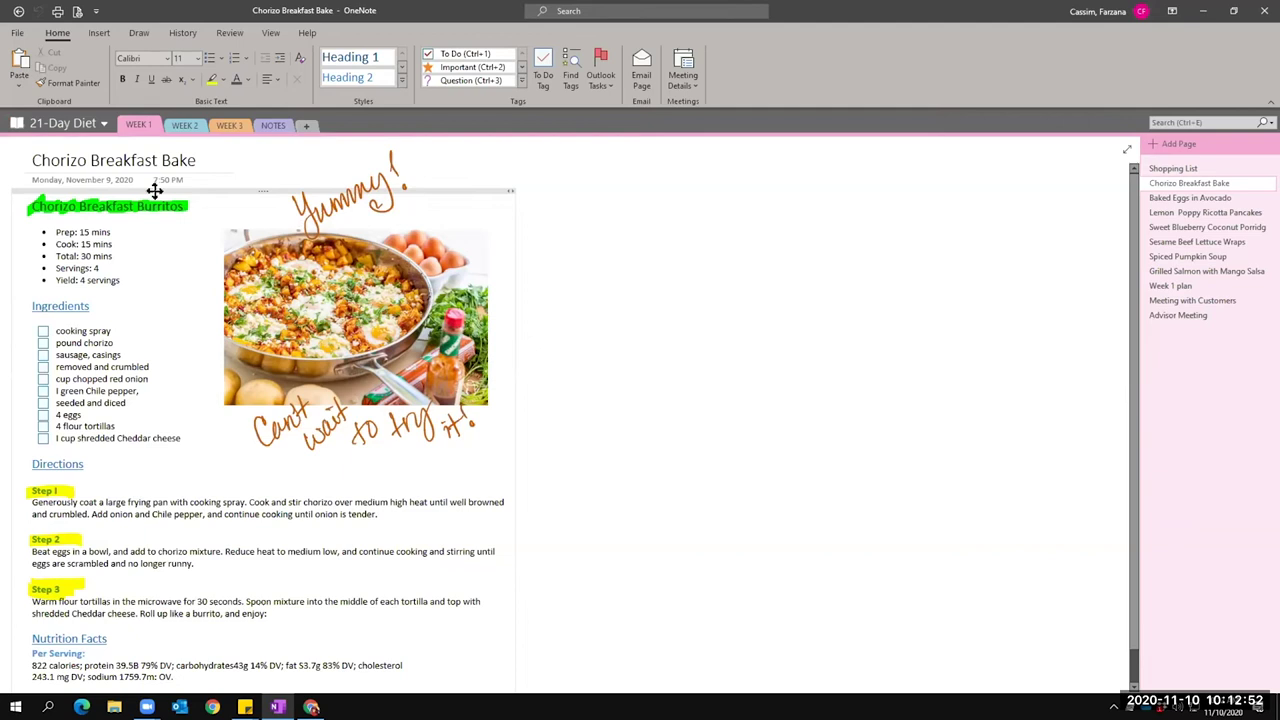
Switch to Chrome and open the Pexels stock photo site in a new tab.
{"action": "left_click", "coordinate": [311, 706]}
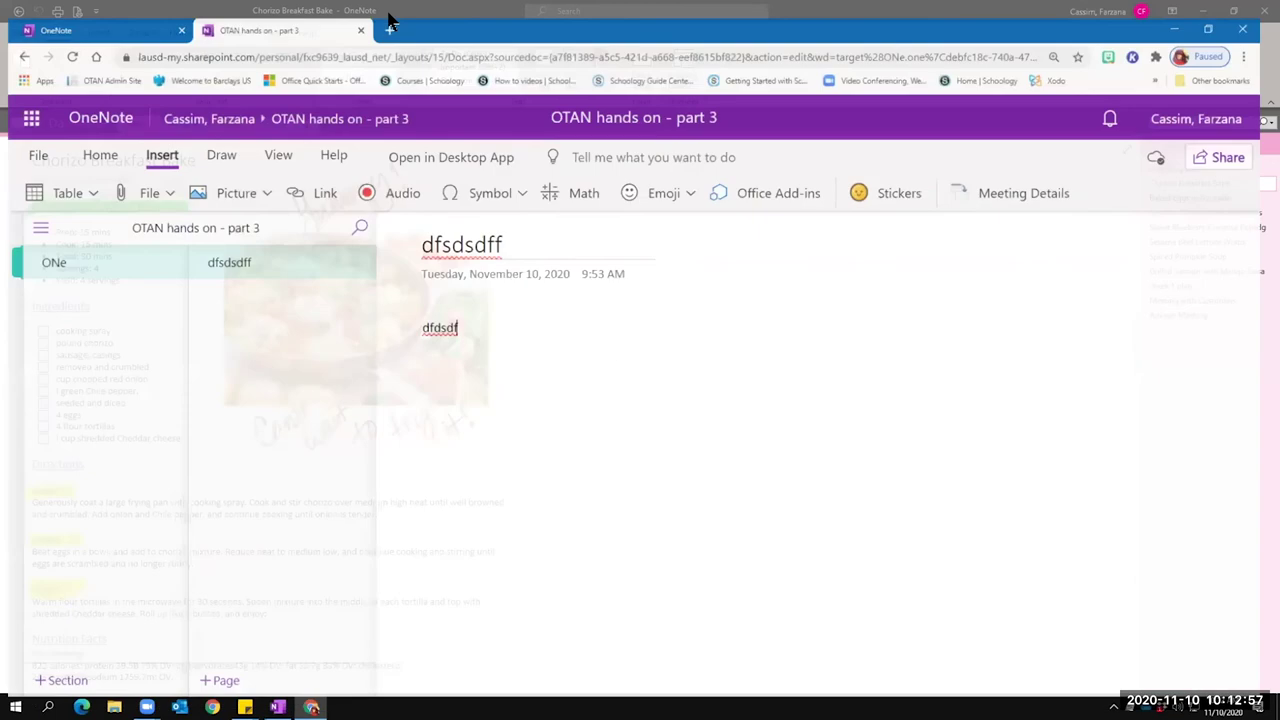
{"action": "left_click", "coordinate": [390, 14]}
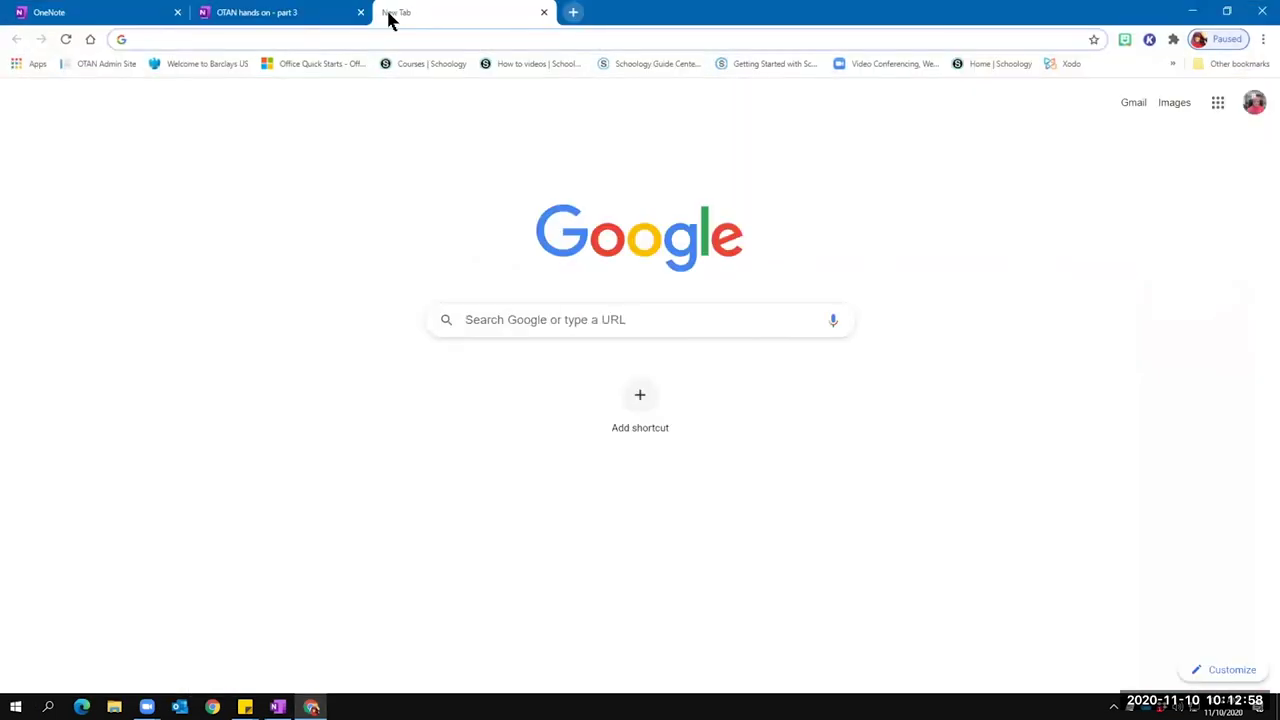
{"action": "type", "text": "pex"}
{"action": "key", "text": "Return"}
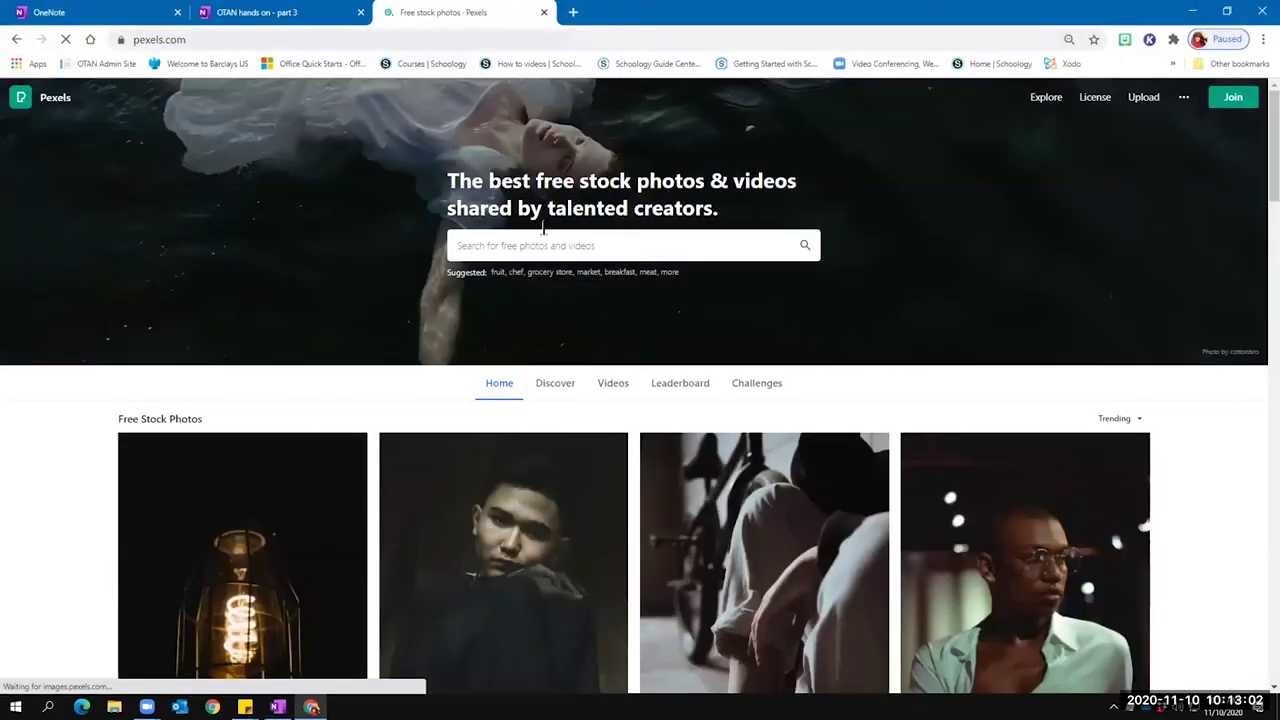
{"action": "left_click", "coordinate": [556, 40]}
{"action": "type", "text": "foo"}
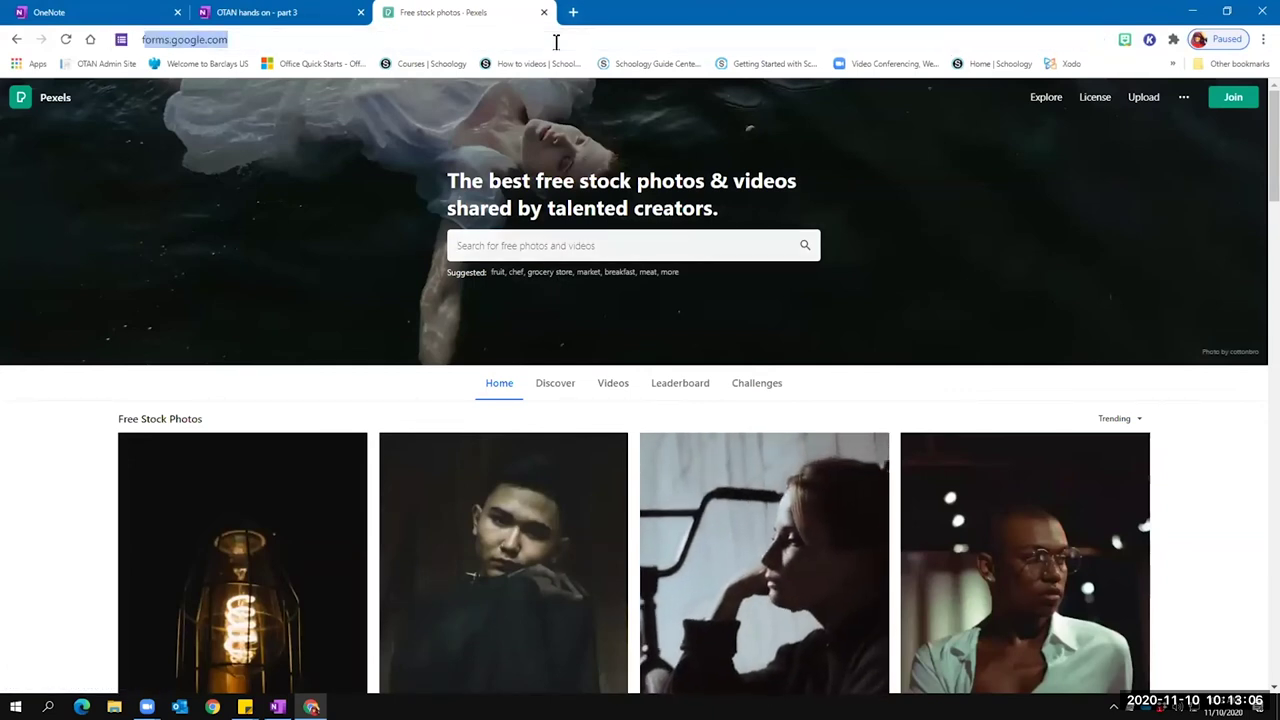
{"action": "type", "text": "d"}
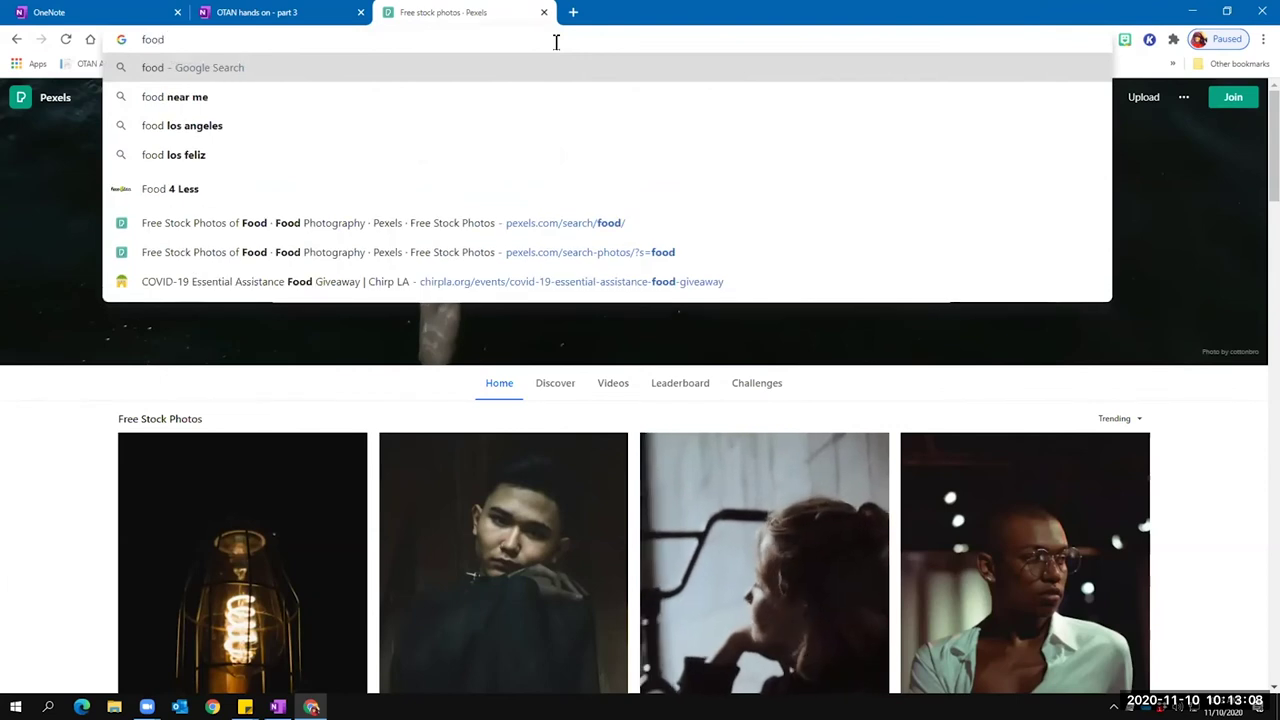
{"action": "key", "text": "BackSpace"}
{"action": "key", "text": "BackSpace"}
{"action": "key", "text": "BackSpace"}
{"action": "key", "text": "BackSpace"}
{"action": "key", "text": "Escape"}
Search Google for "chorizo breakfast" and browse the image results.
{"action": "type", "text": "cho"}
{"action": "key", "text": "Return"}
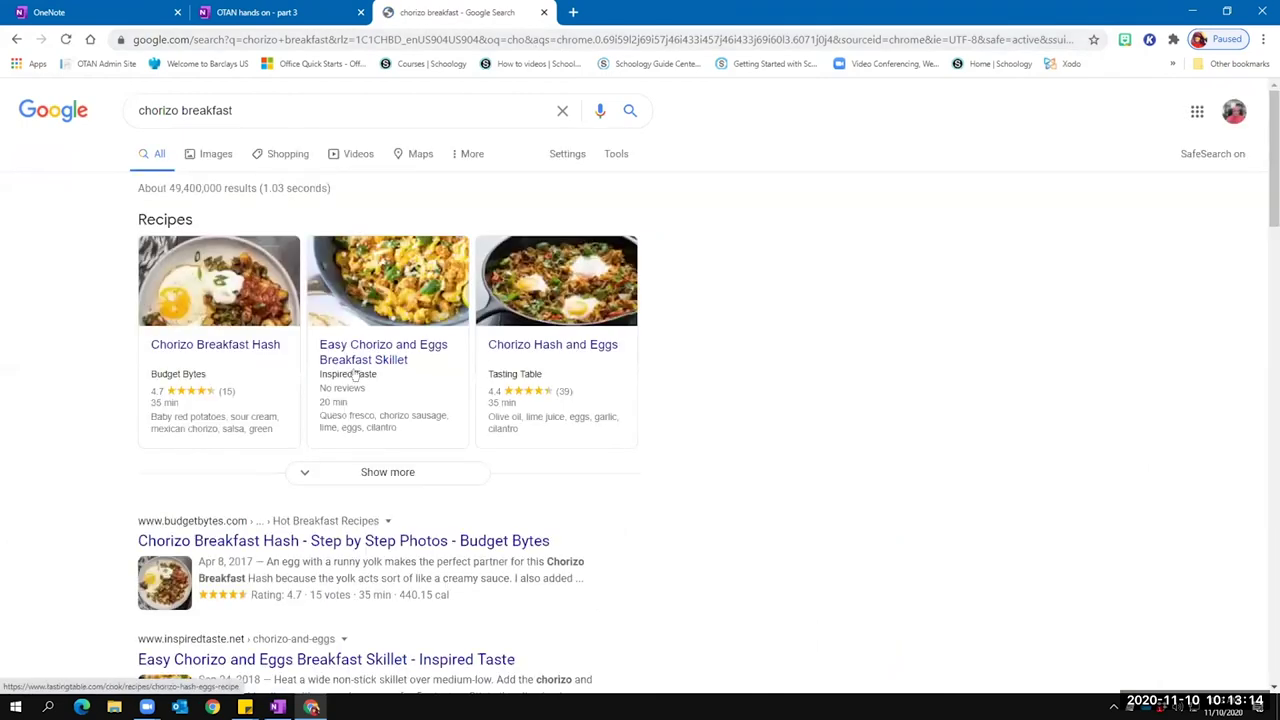
{"action": "left_click", "coordinate": [224, 157]}
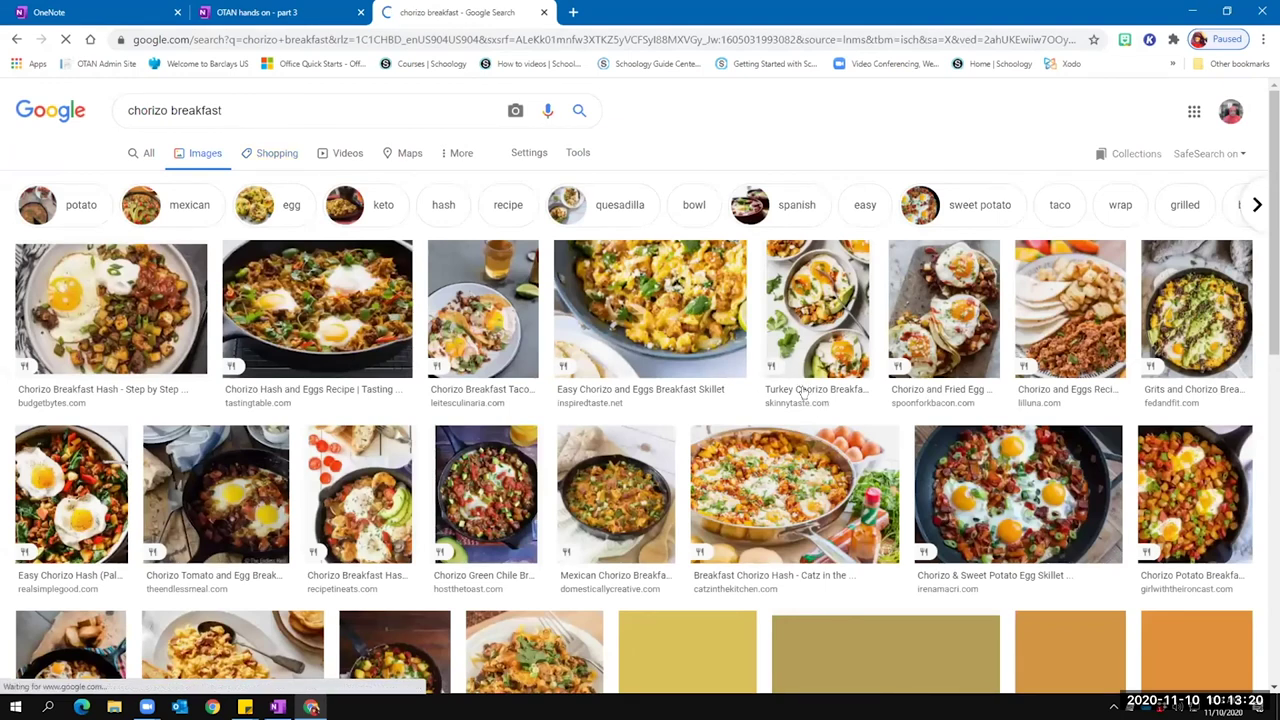
{"action": "scroll", "coordinate": [802, 393], "scroll_direction": "down", "scroll_amount": 1}
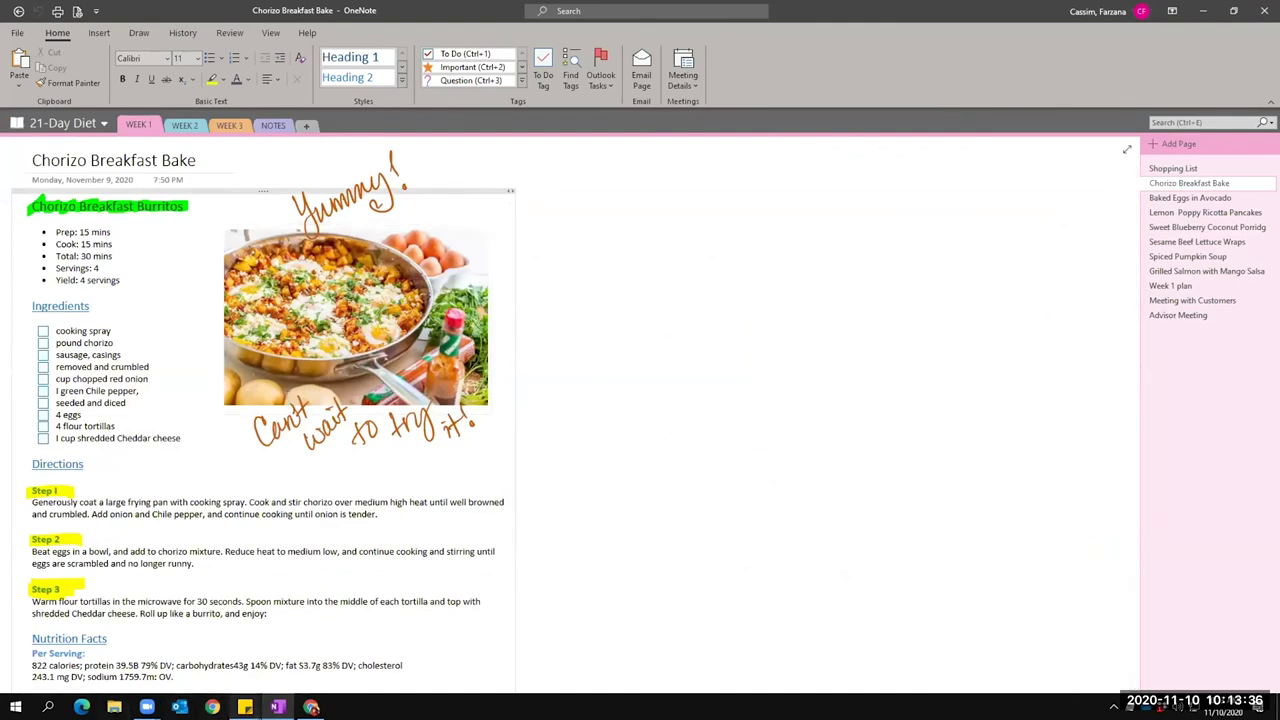
Close all Sticky Notes windows from the OneNote desktop session.
{"action": "right_click", "coordinate": [240, 702]}
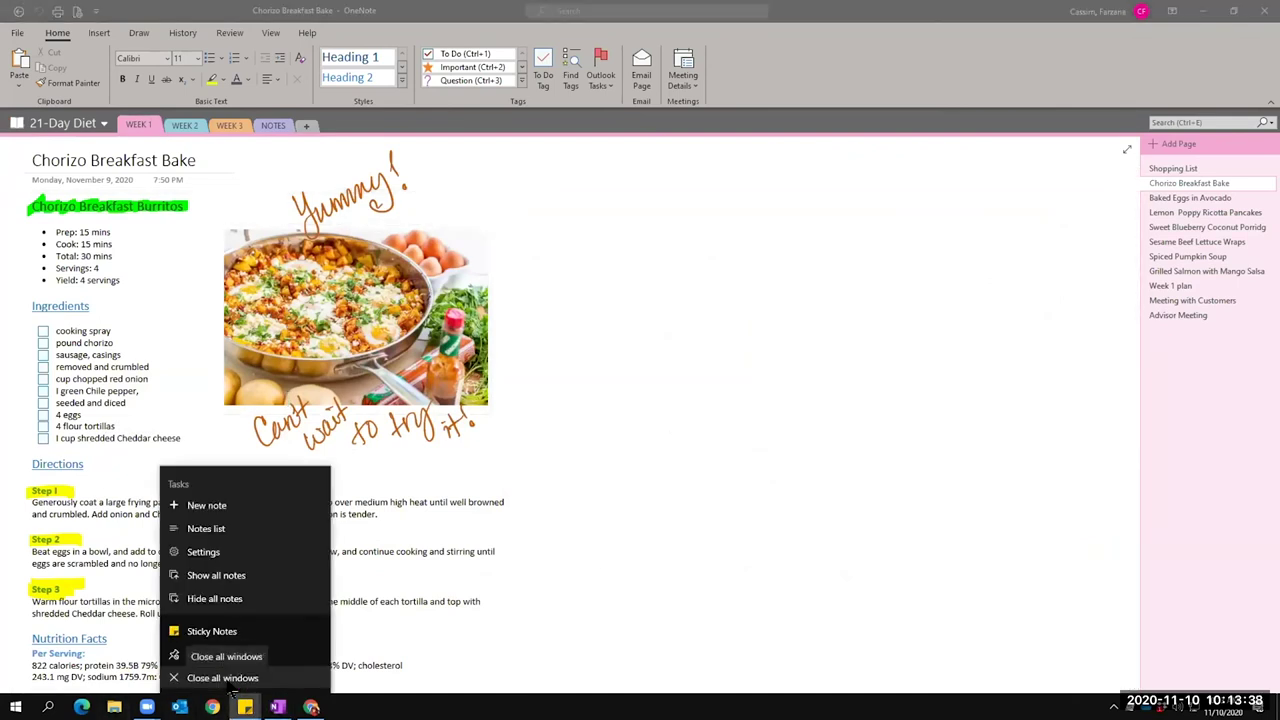
{"action": "left_click", "coordinate": [226, 678]}
{"action": "mouse_move", "coordinate": [280, 706]}
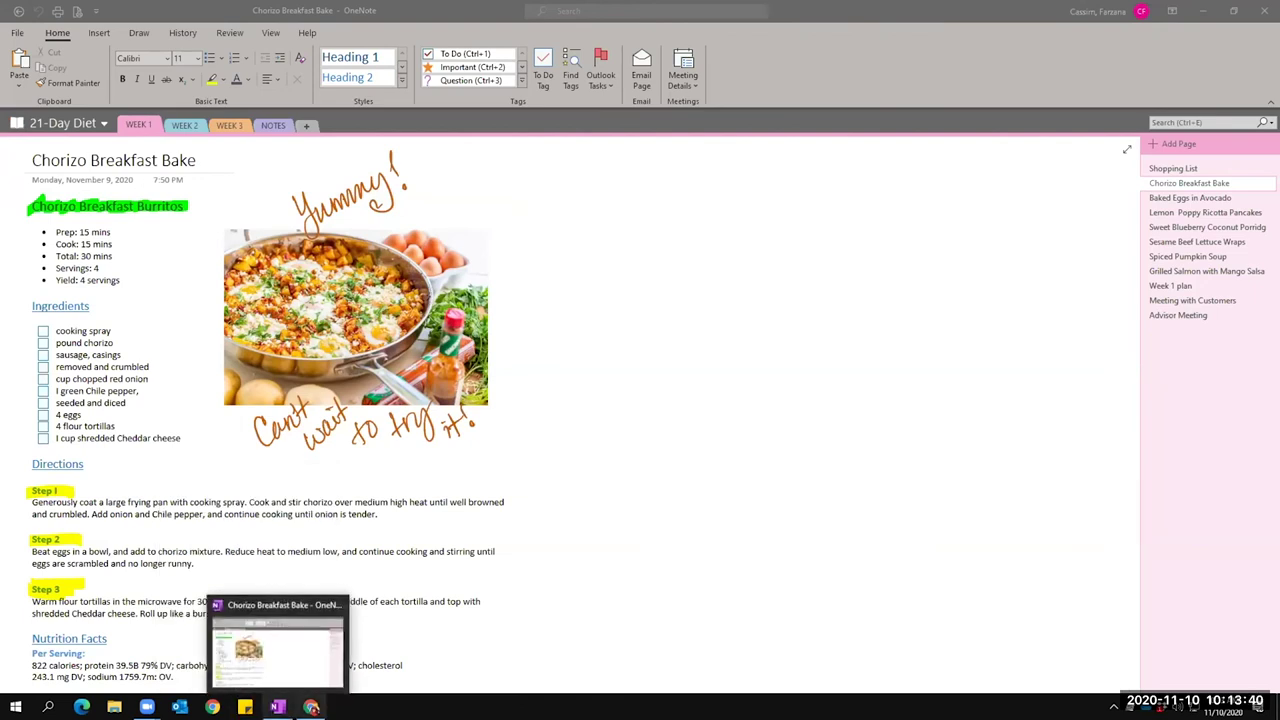
Insert a screen clipping of Zoom's date and time banner beside the skillet picture on the Chorizo Breakfast Bake page.
{"action": "left_click", "coordinate": [620, 425]}
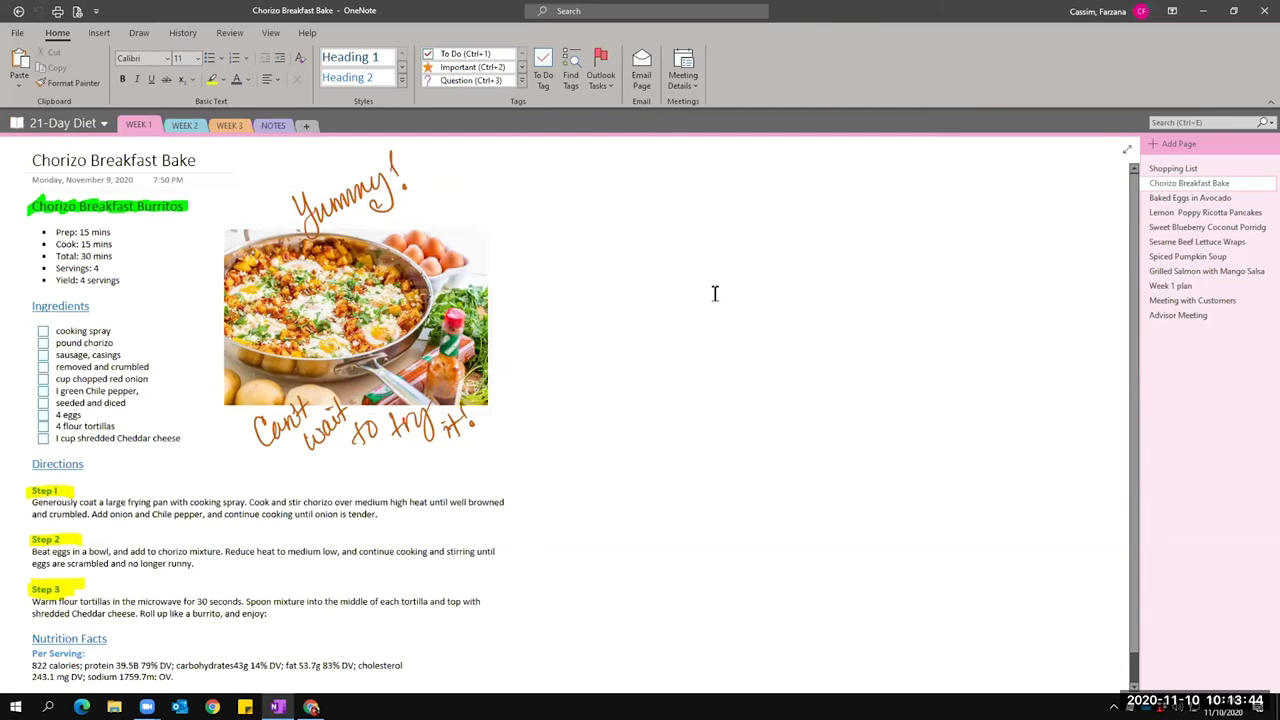
{"action": "left_click", "coordinate": [99, 36]}
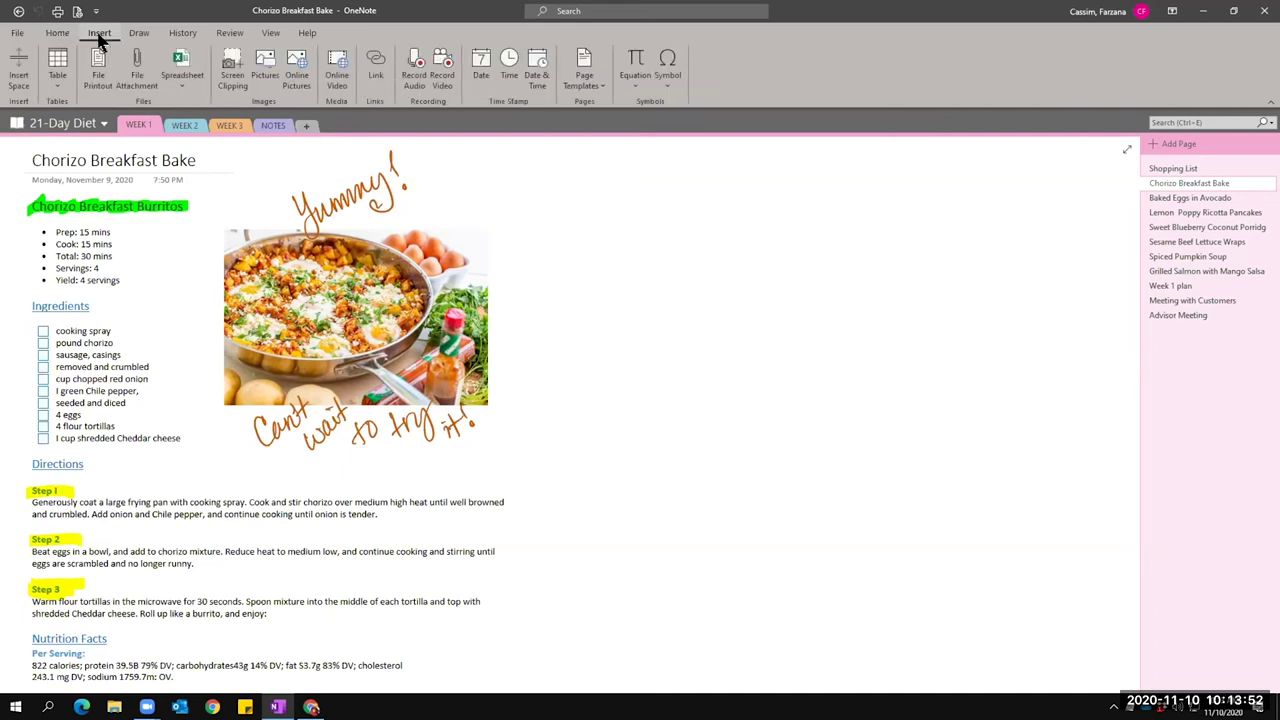
{"action": "left_click", "coordinate": [235, 68]}
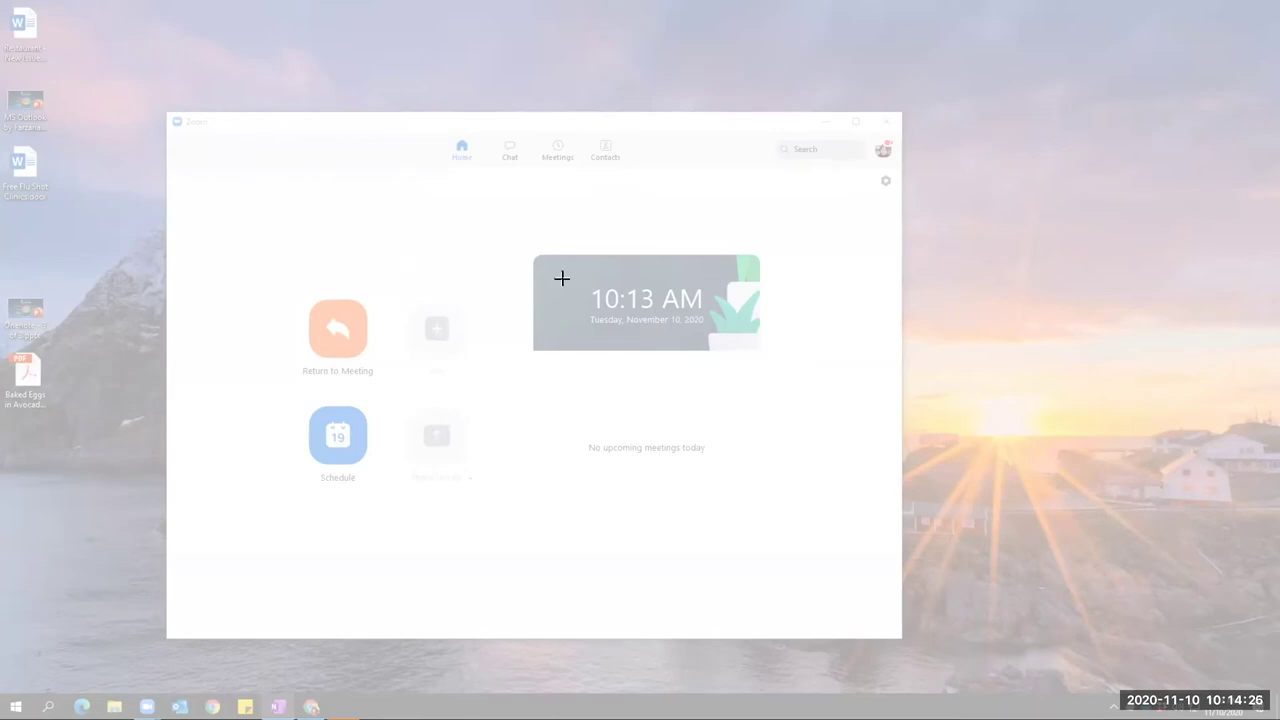
{"action": "left_click_drag", "start_coordinate": [519, 247], "coordinate": [783, 373]}
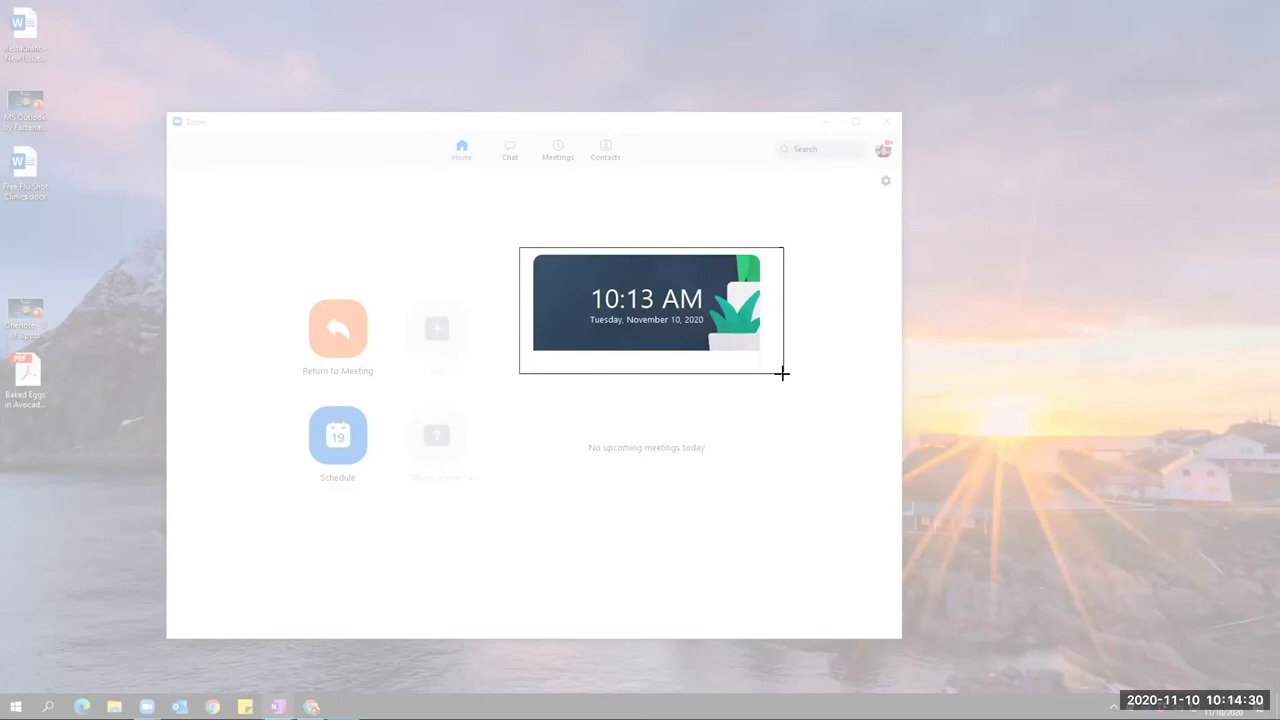
{"action": "mouse_move", "coordinate": [783, 373]}
{"action": "left_mouse_down"}
{"action": "mouse_move", "coordinate": [396, 322]}
{"action": "mouse_move", "coordinate": [550, 213]}
{"action": "mouse_move", "coordinate": [655, 212]}
{"action": "mouse_move", "coordinate": [457, 269]}
{"action": "mouse_move", "coordinate": [857, 414]}
{"action": "mouse_move", "coordinate": [800, 366]}
{"action": "mouse_move", "coordinate": [779, 374]}
{"action": "left_mouse_up"}
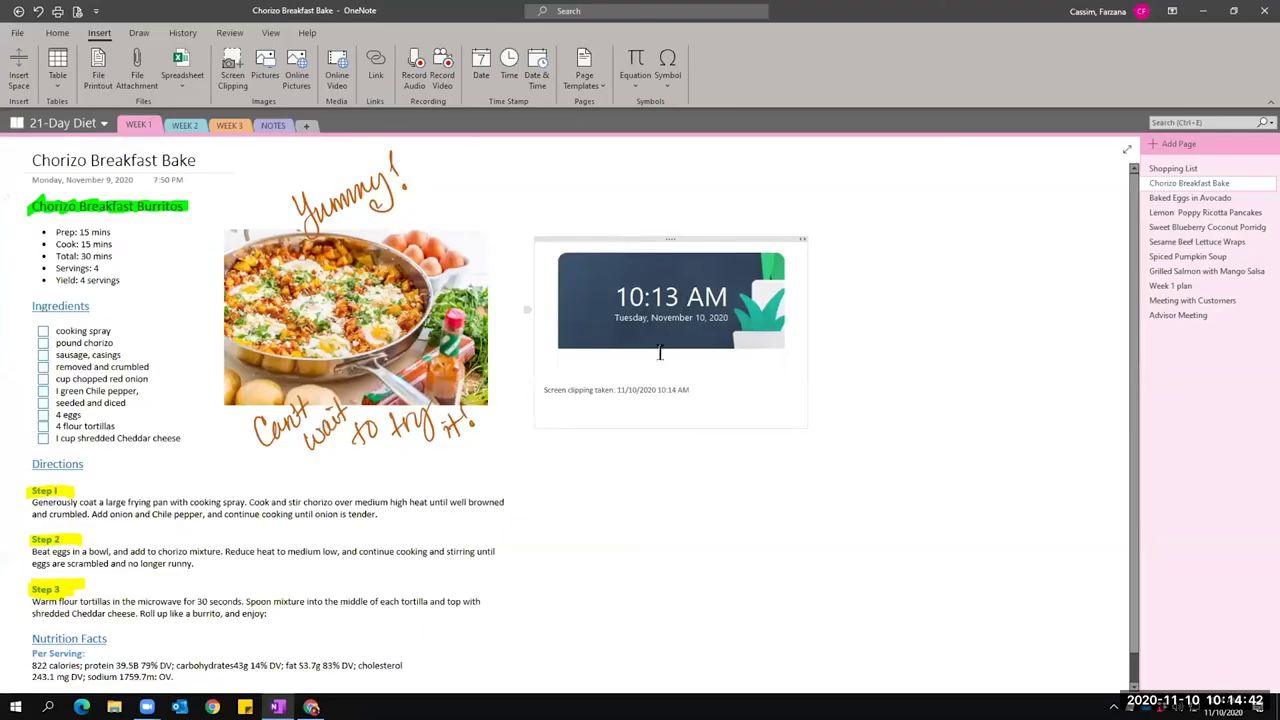
{"action": "mouse_move", "coordinate": [311, 707]}
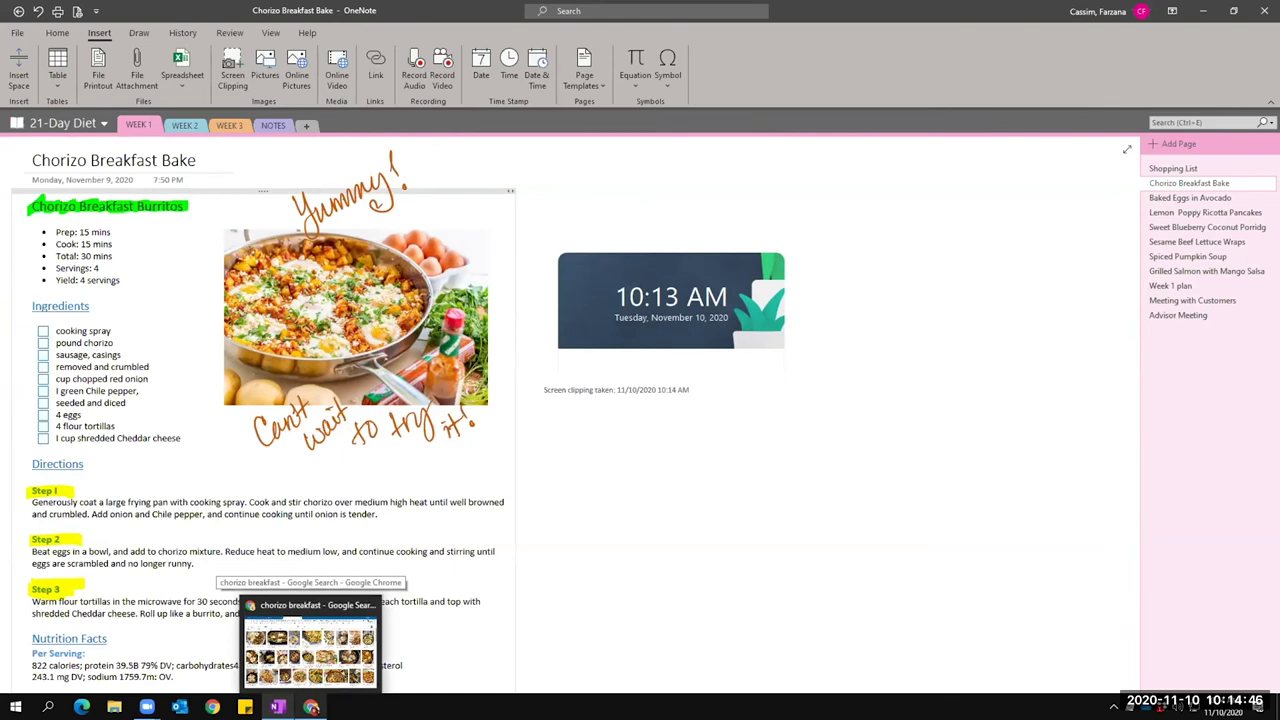
{"action": "left_click", "coordinate": [311, 645]}
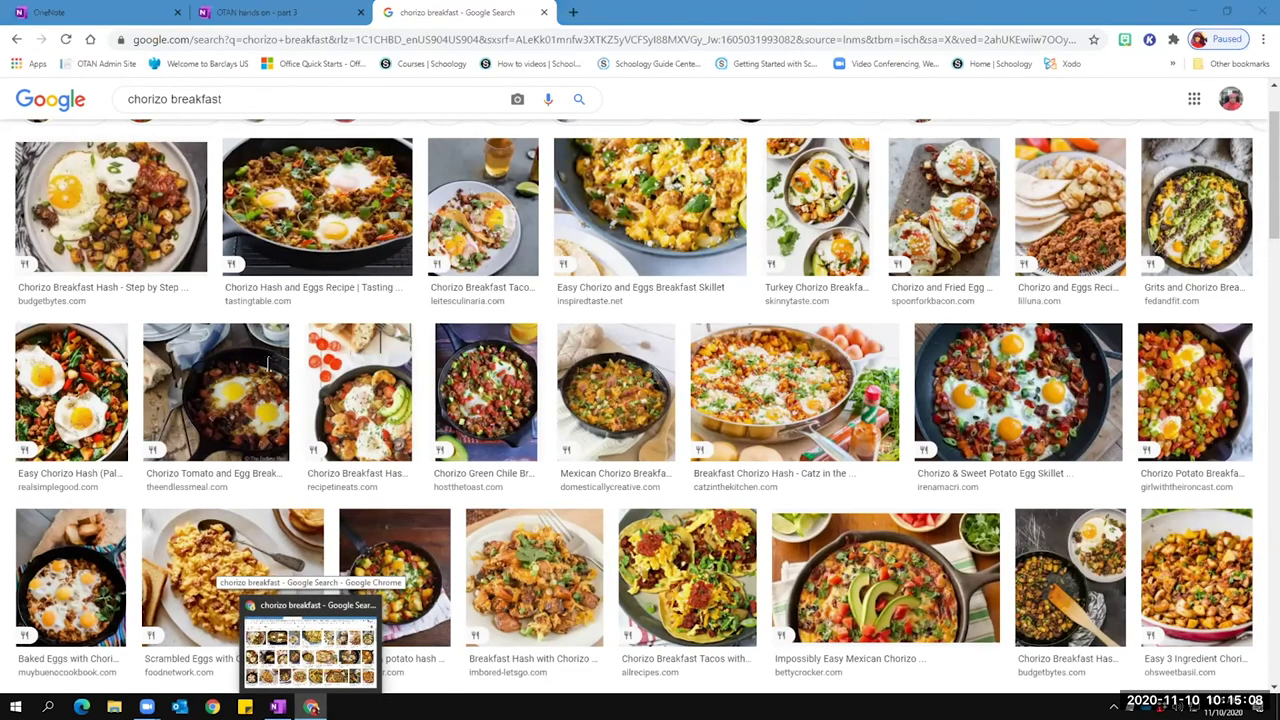
{"action": "key", "text": "alt+Tab"}
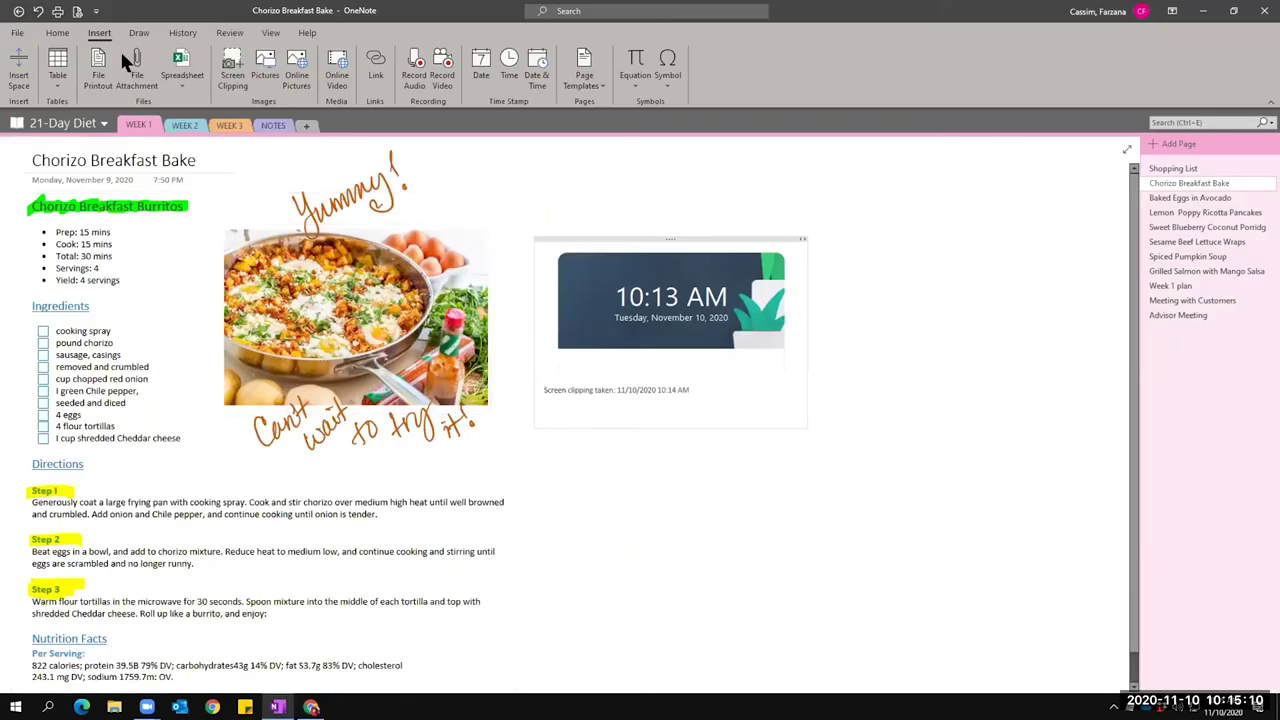
{"action": "left_click", "coordinate": [232, 66]}
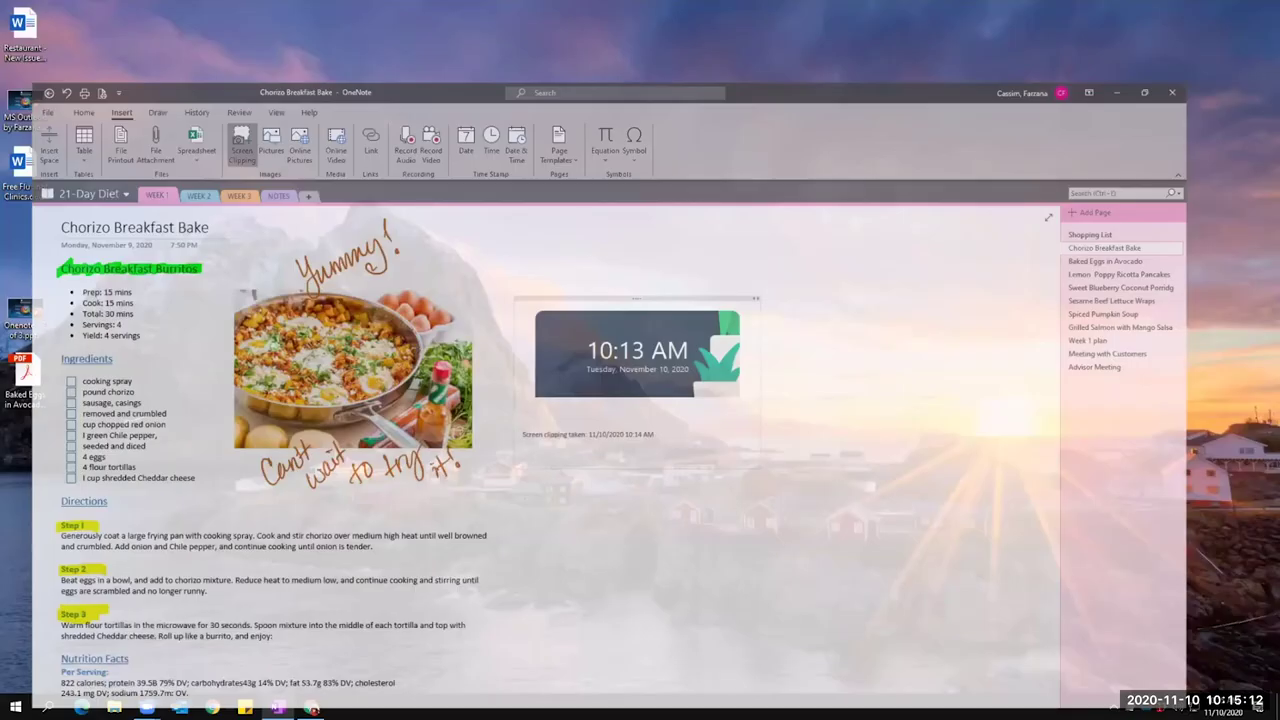
{"action": "key", "text": "Escape"}
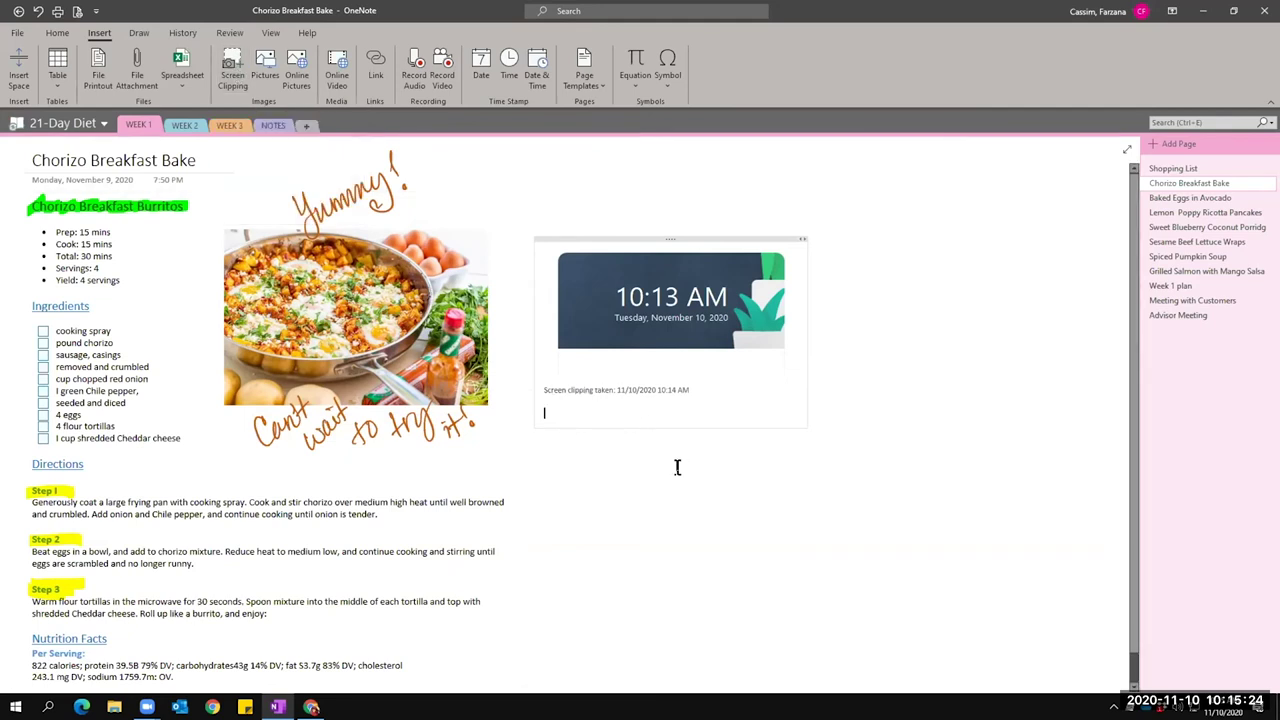
Examine the screen clipping's date and time caption and the rest of the Chorizo Breakfast Bake page at different magnifications.
{"action": "scroll", "coordinate": [644, 431], "scroll_direction": "up", "scroll_amount": 8, "text": "ctrl"}
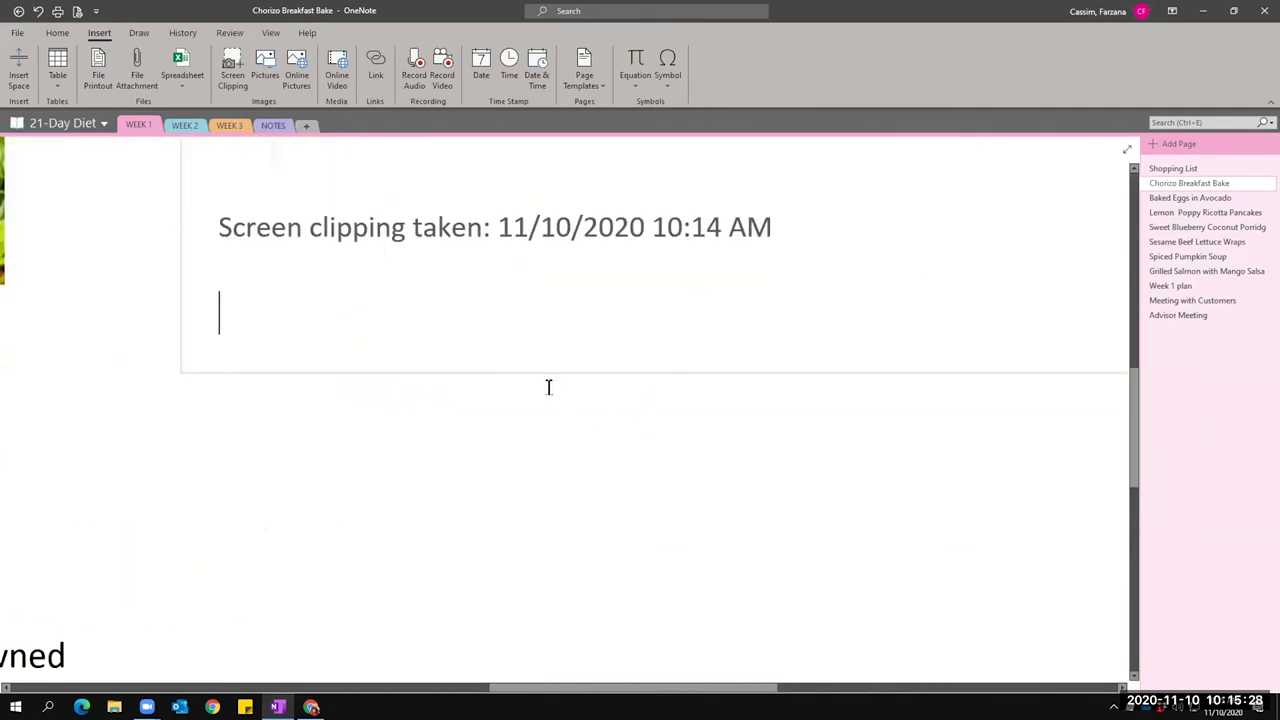
{"action": "scroll", "coordinate": [548, 387], "scroll_direction": "down", "scroll_amount": 1, "text": "ctrl"}
{"action": "scroll", "coordinate": [548, 387], "scroll_direction": "down", "scroll_amount": 4, "text": "ctrl"}
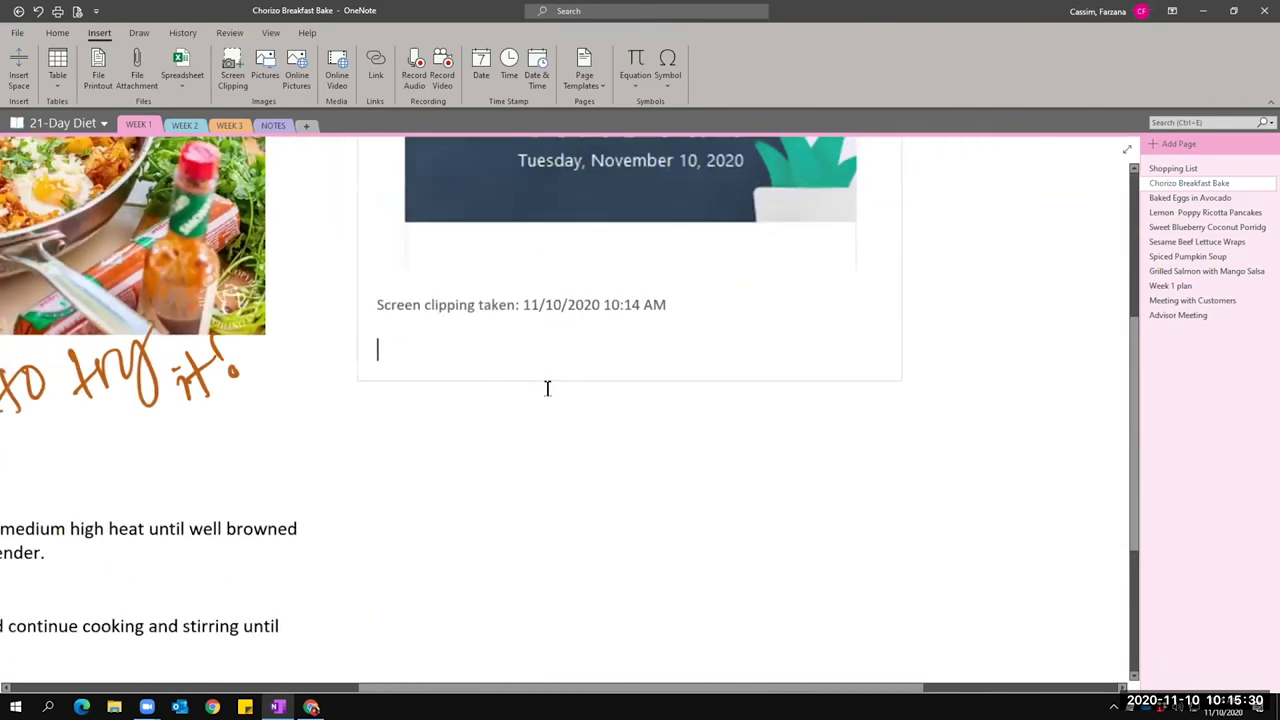
{"action": "scroll", "coordinate": [500, 391], "scroll_direction": "down", "scroll_amount": 3, "text": "ctrl"}
{"action": "scroll", "coordinate": [500, 391], "scroll_direction": "up", "scroll_amount": 2, "text": "ctrl"}
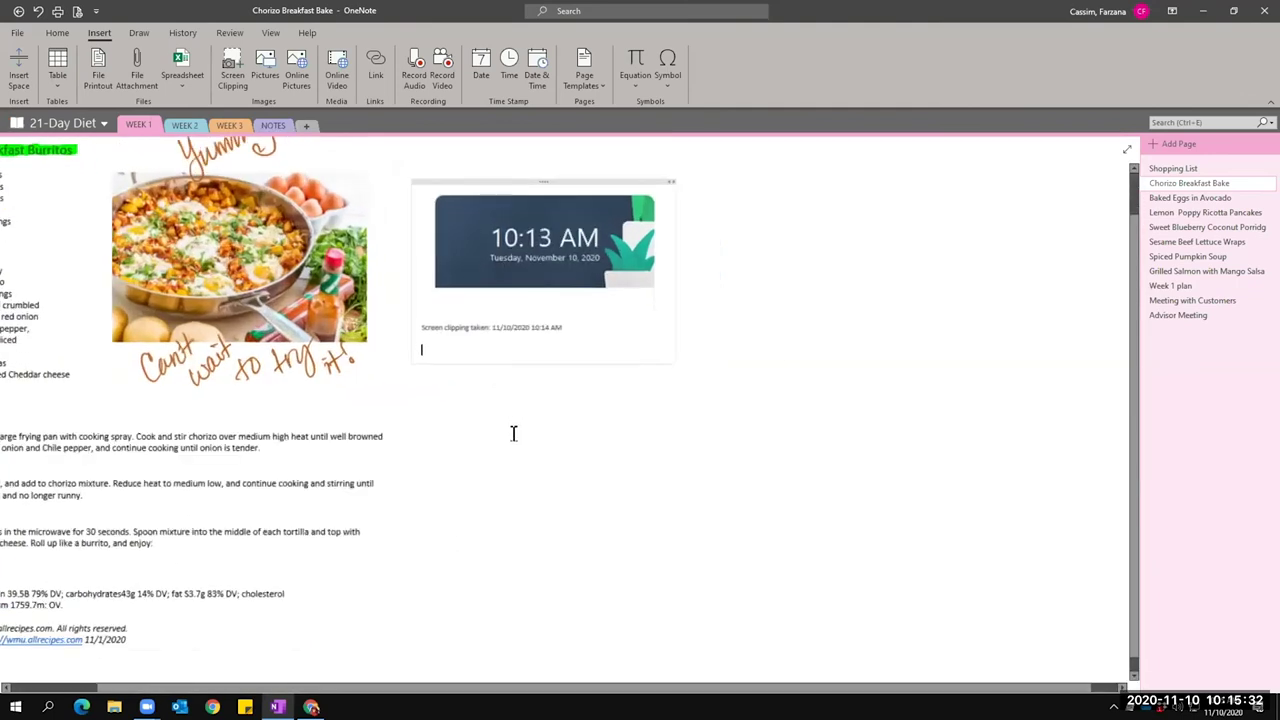
{"action": "scroll", "coordinate": [512, 437], "scroll_direction": "up", "scroll_amount": 4, "text": "ctrl"}
{"action": "scroll", "coordinate": [137, 693], "scroll_direction": "left", "scroll_amount": 1}
{"action": "scroll", "coordinate": [137, 693], "scroll_direction": "left", "scroll_amount": 2}
{"action": "scroll", "coordinate": [764, 488], "scroll_direction": "left", "scroll_amount": 2}
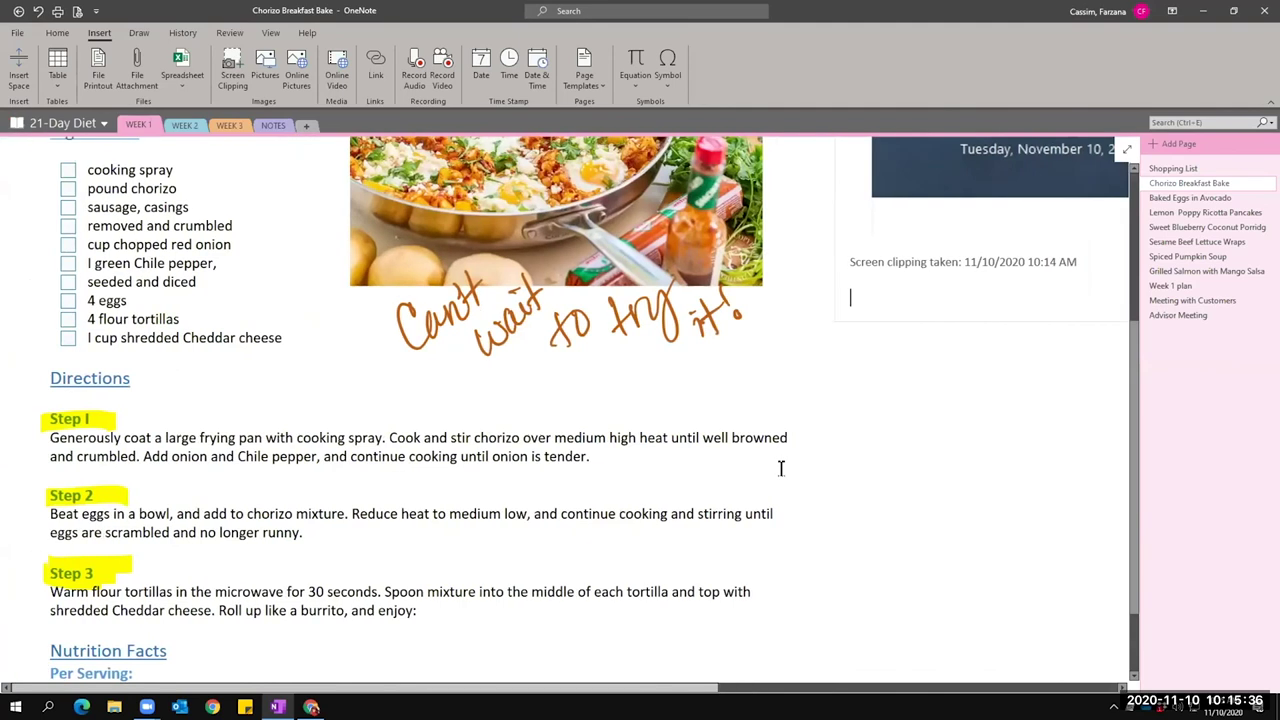
{"action": "scroll", "coordinate": [719, 402], "scroll_direction": "up", "scroll_amount": 2}
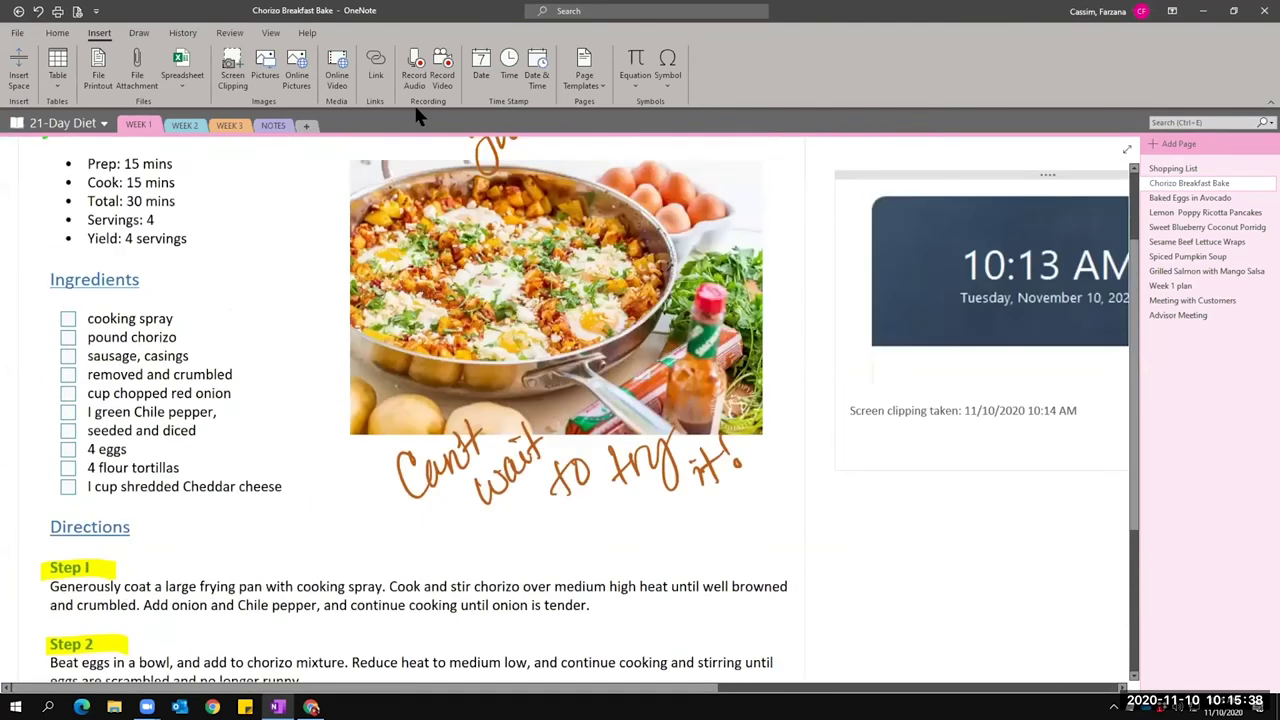
{"action": "scroll", "coordinate": [332, 357], "scroll_direction": "up", "scroll_amount": 2}
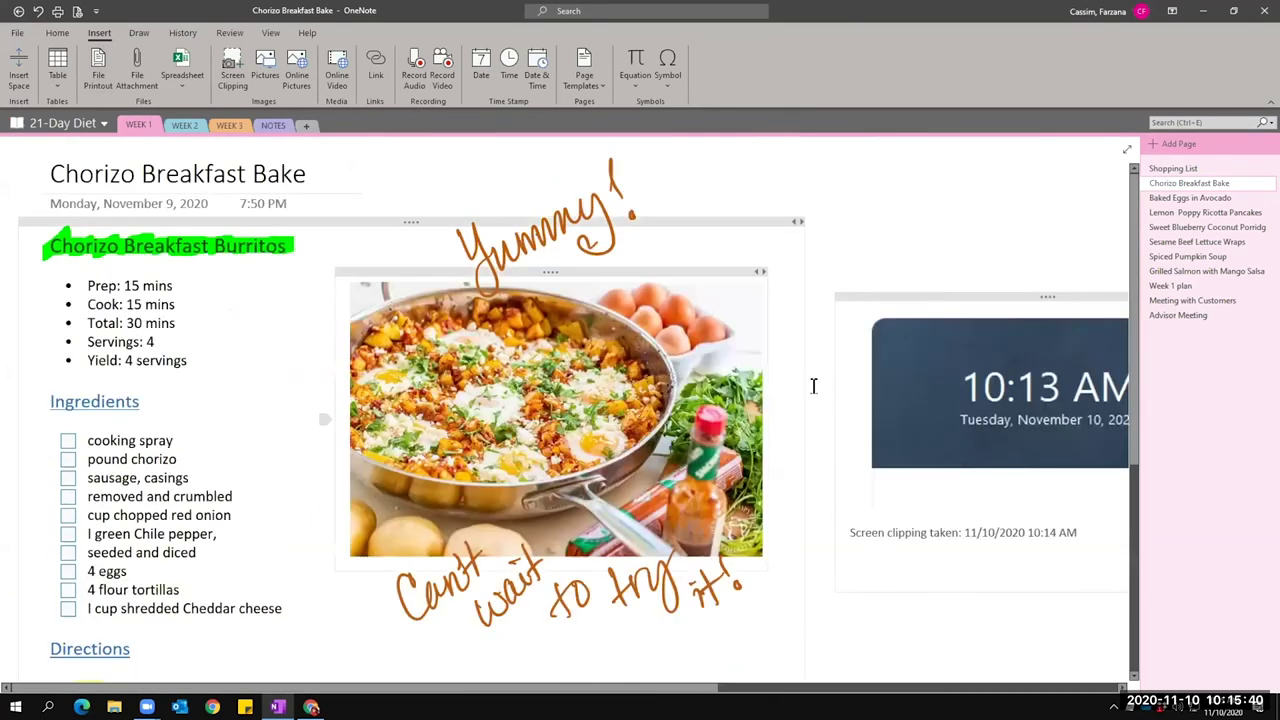
Open the Week 1 plan page and look over its weekly meal table and attached Excel file.
{"action": "left_click", "coordinate": [1176, 287]}
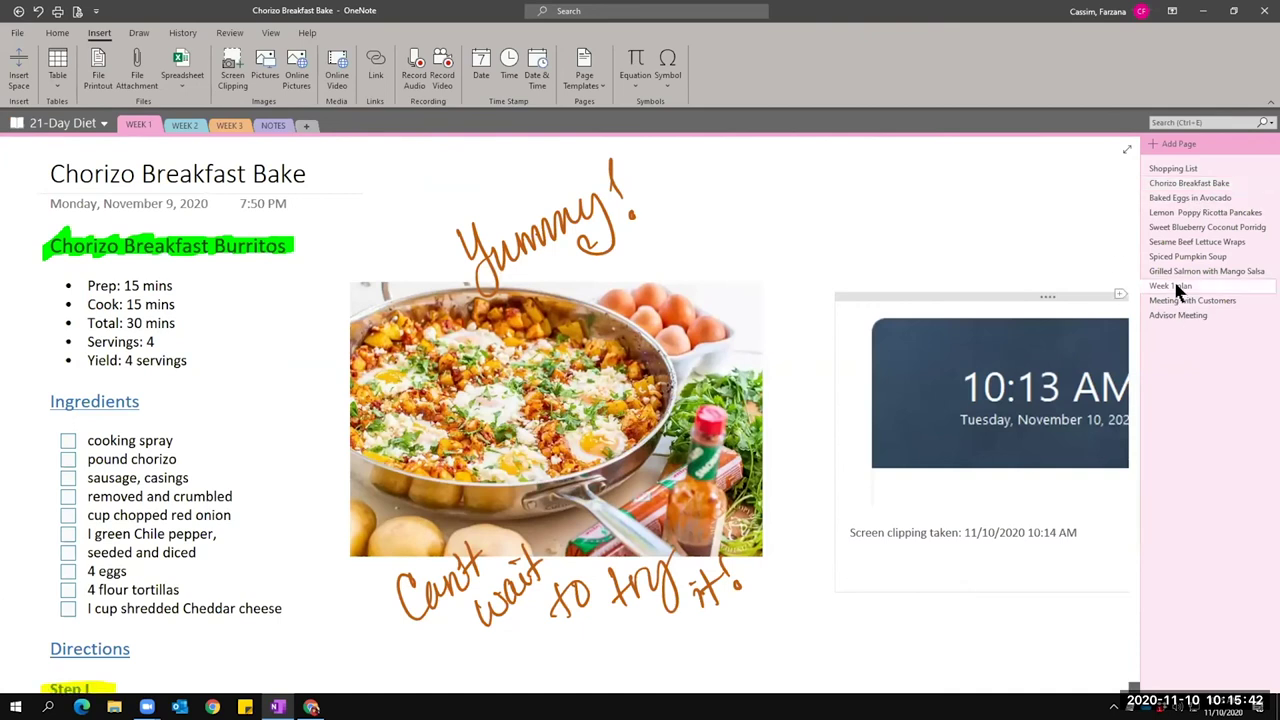
{"action": "scroll", "coordinate": [233, 355], "scroll_direction": "down", "scroll_amount": 3}
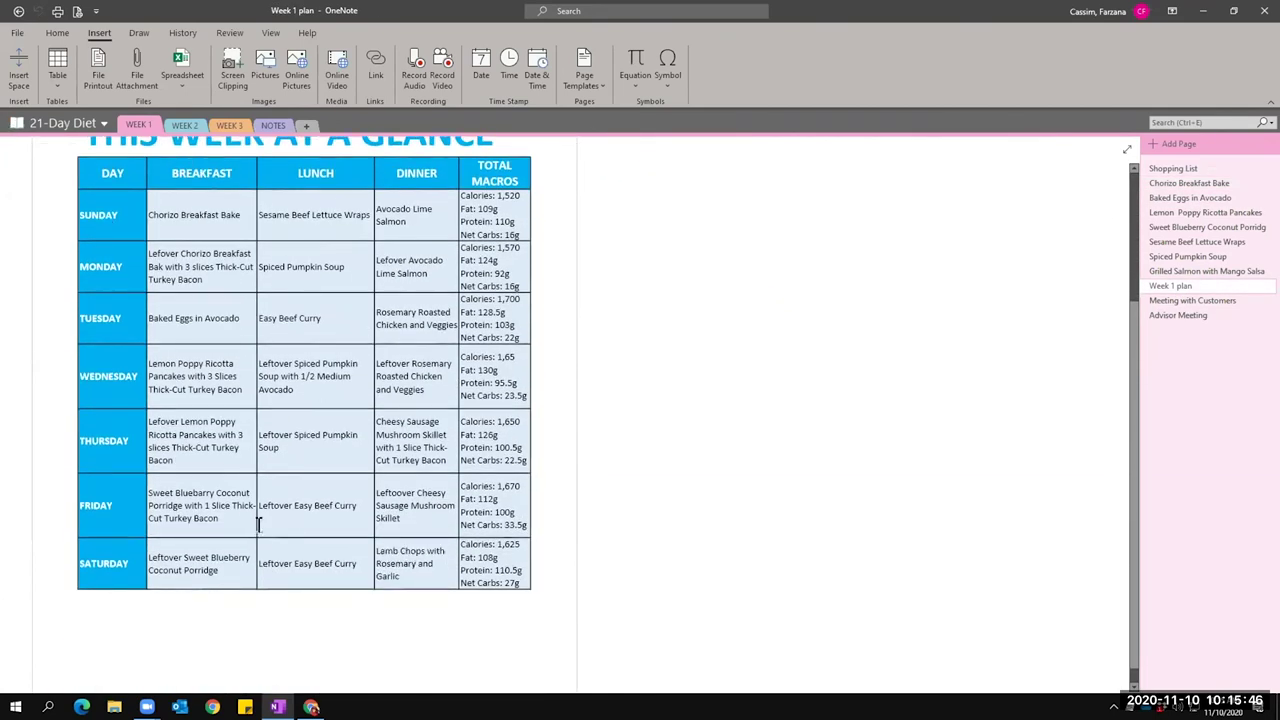
{"action": "scroll", "coordinate": [329, 351], "scroll_direction": "up", "scroll_amount": 1}
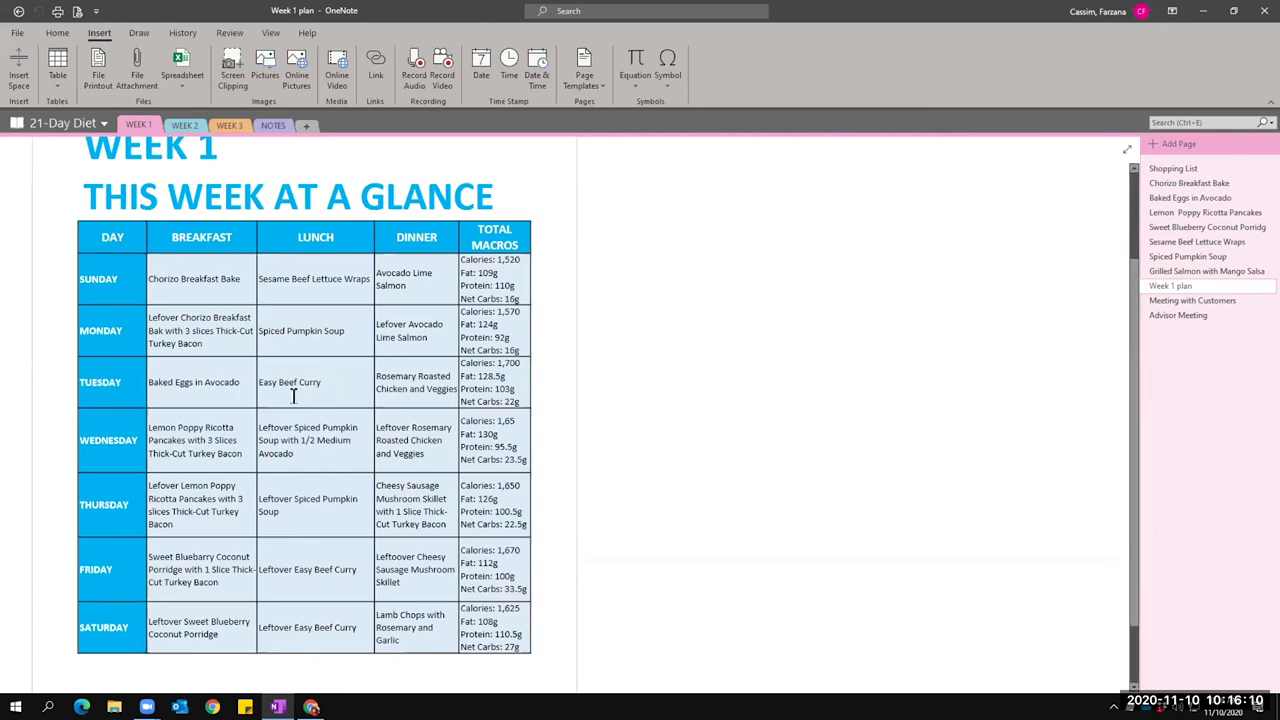
{"action": "scroll", "coordinate": [329, 412], "scroll_direction": "down", "scroll_amount": 1}
{"action": "scroll", "coordinate": [329, 412], "scroll_direction": "up", "scroll_amount": 4}
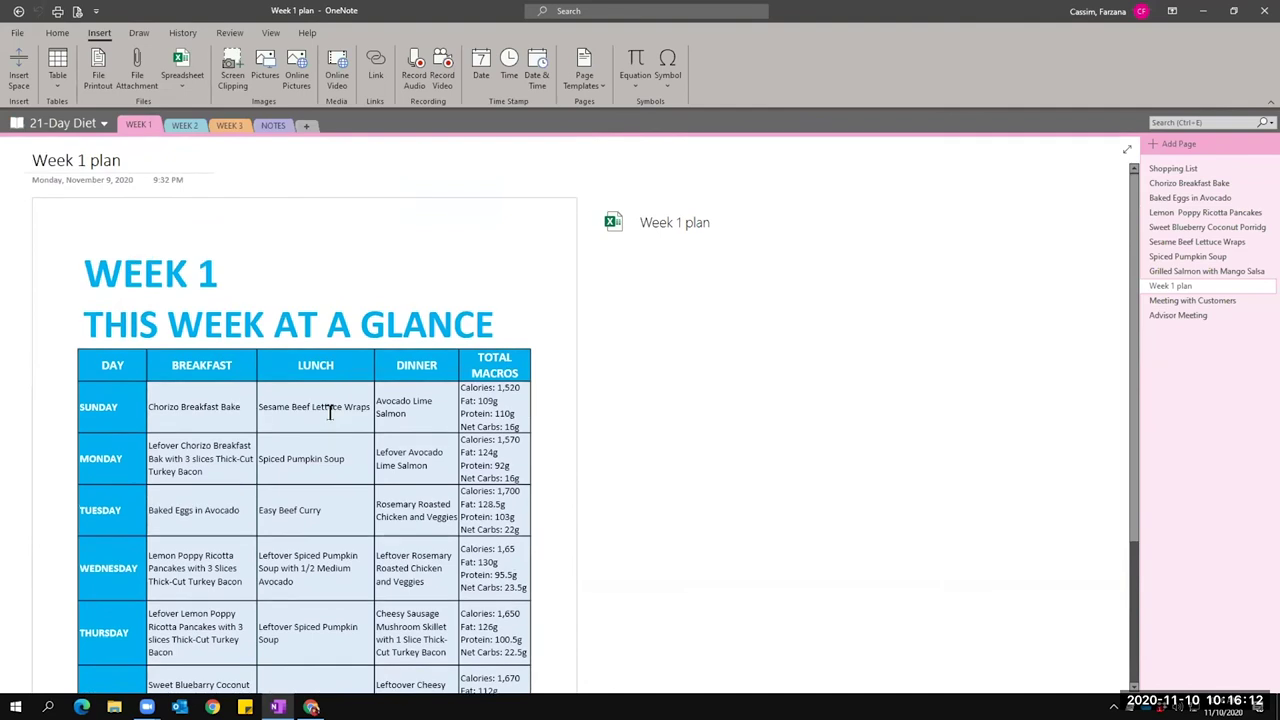
{"action": "scroll", "coordinate": [329, 412], "scroll_direction": "down", "scroll_amount": 3}
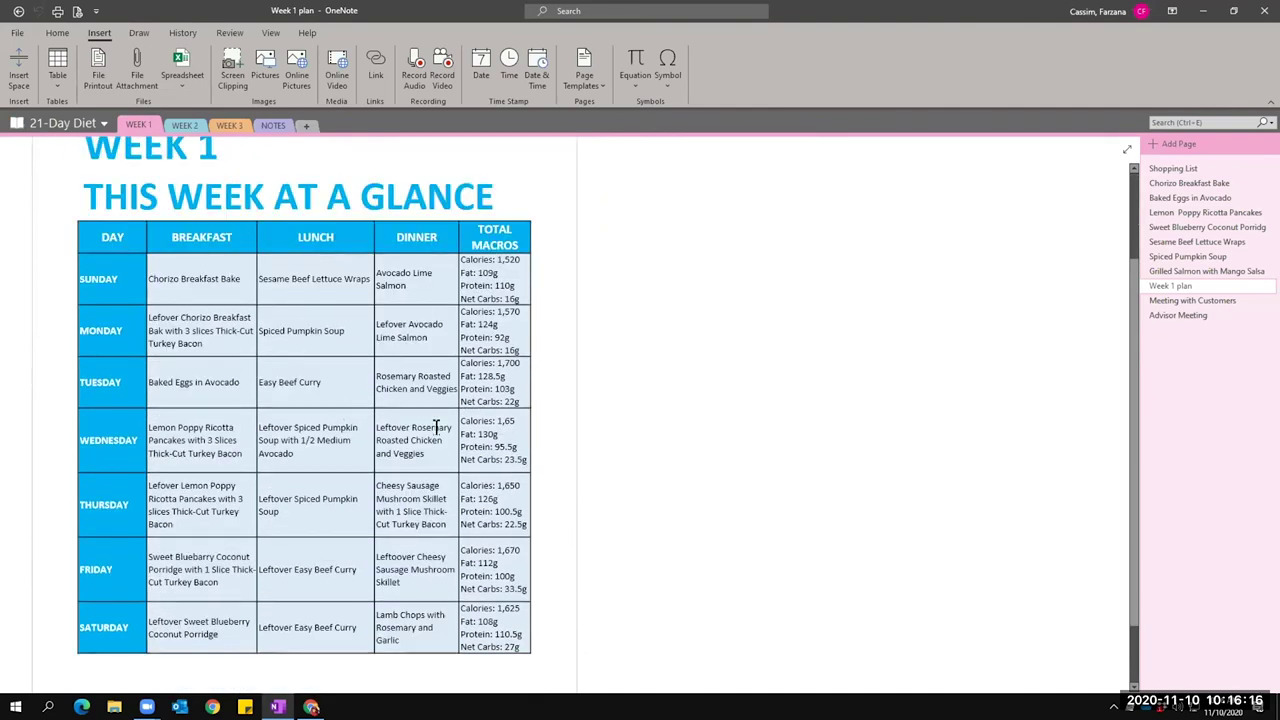
{"action": "scroll", "coordinate": [436, 427], "scroll_direction": "up", "scroll_amount": 1}
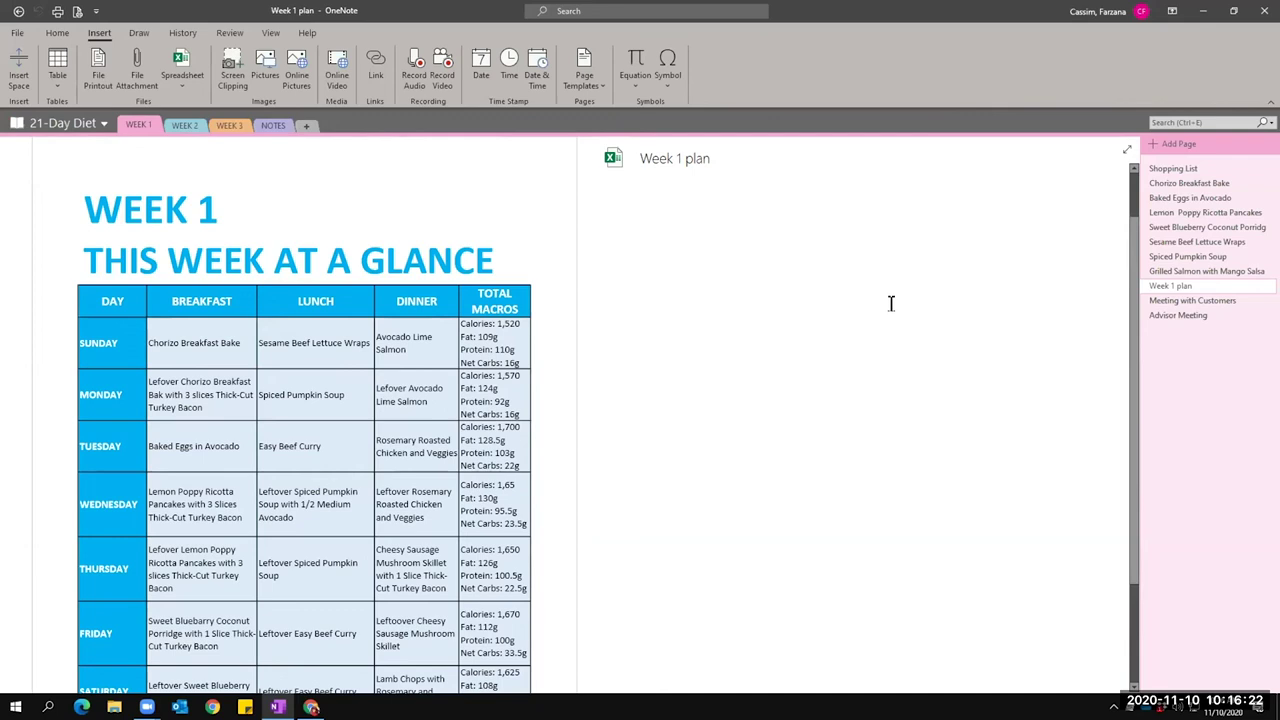
Insert a file printout of Week 2 plan.xlsx from the OneDrive folder beside the Week 1 meal table.
{"action": "left_click", "coordinate": [642, 250]}
{"action": "left_click", "coordinate": [100, 70]}
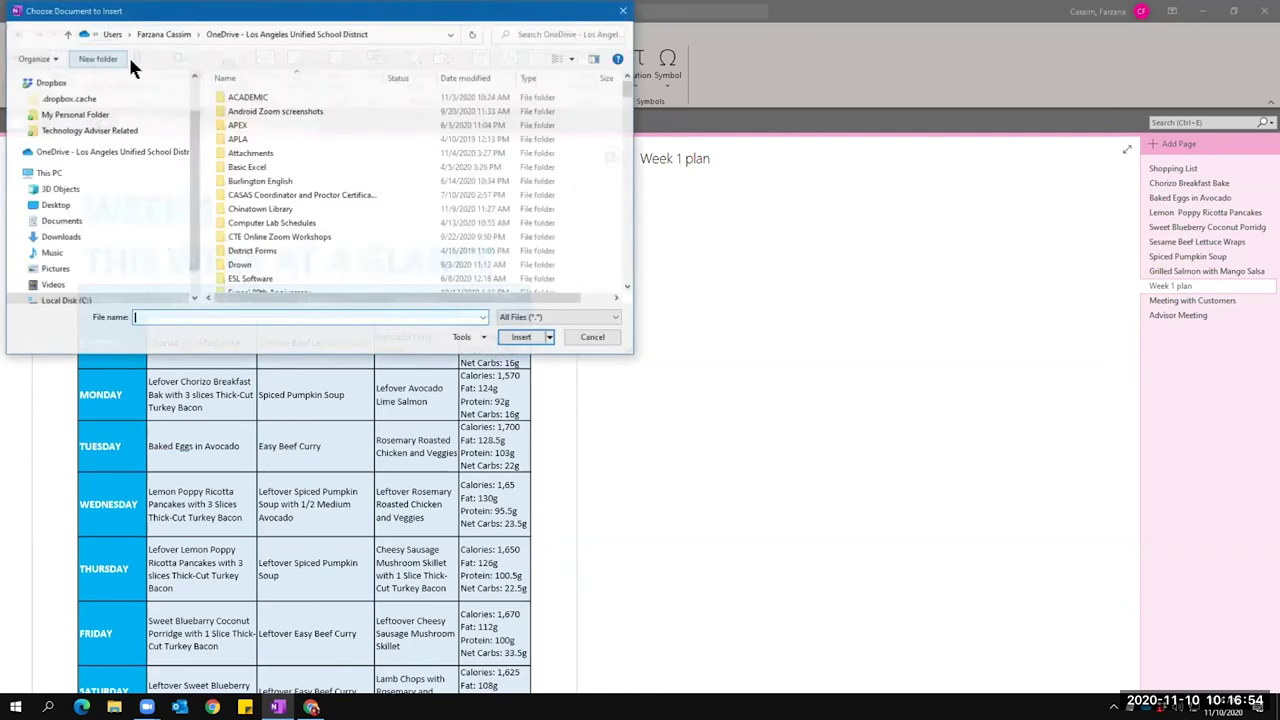
{"action": "key", "text": "Escape"}
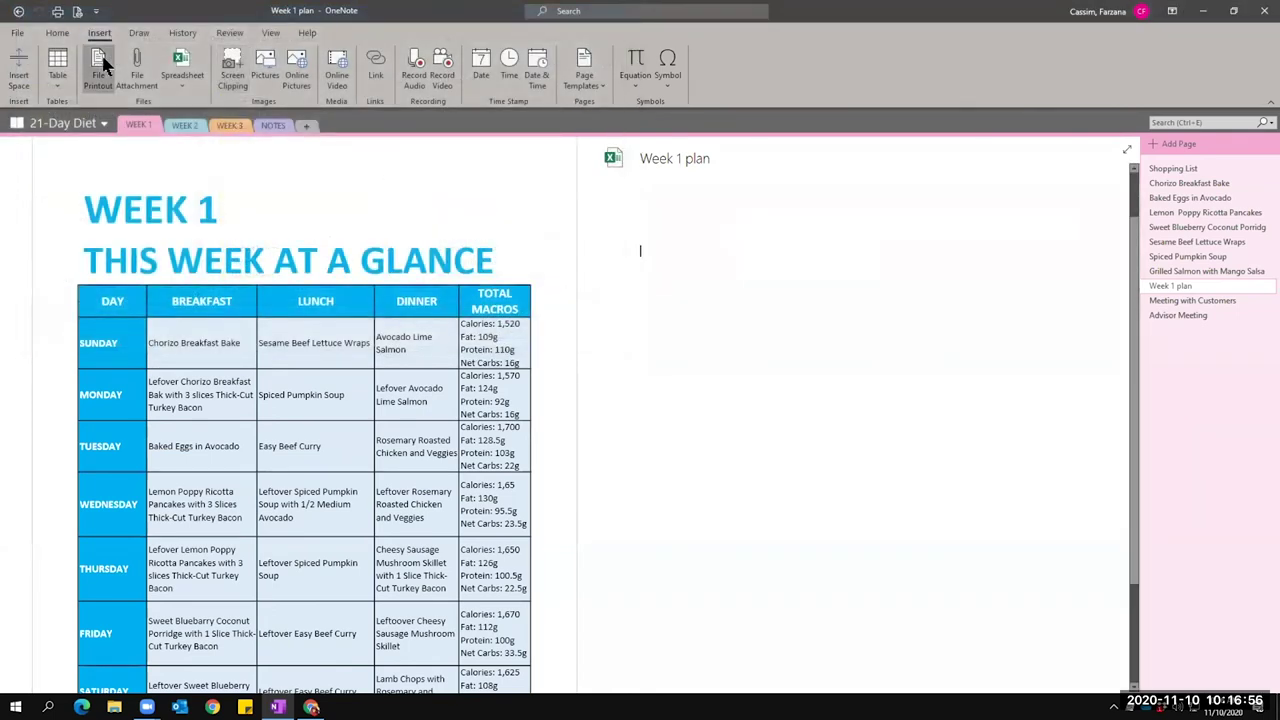
{"action": "left_click", "coordinate": [102, 66]}
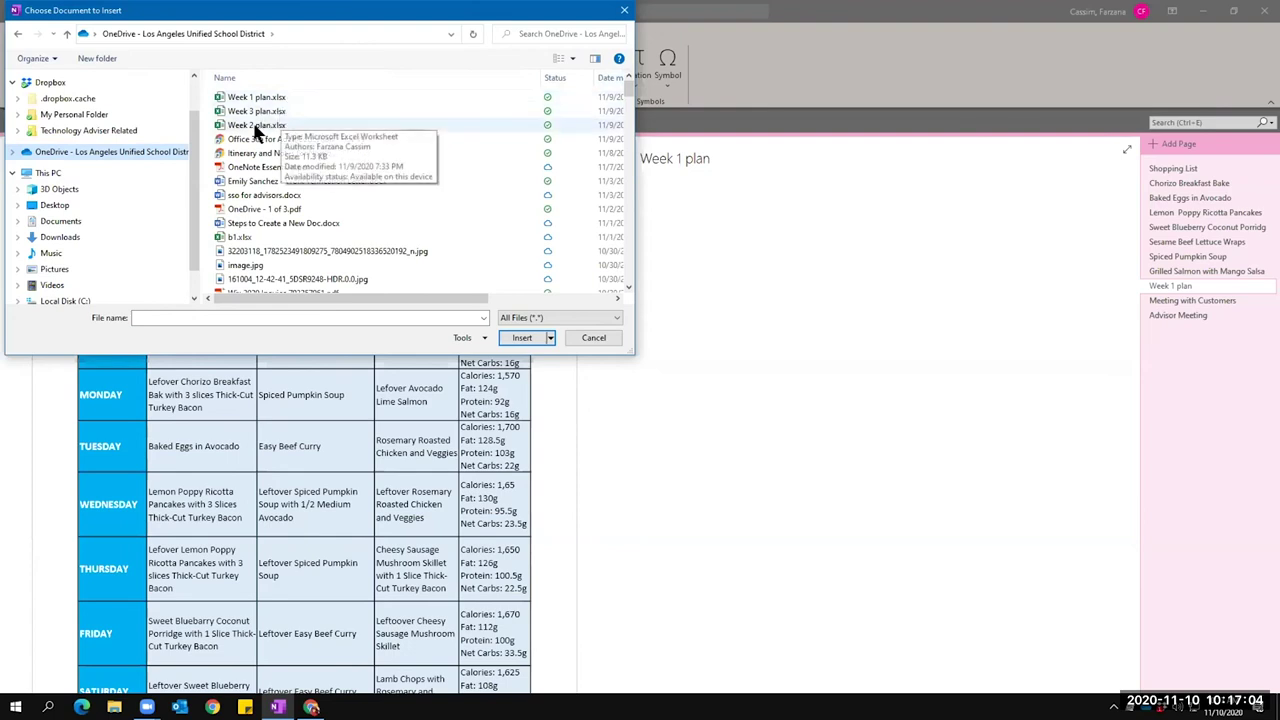
{"action": "left_click", "coordinate": [245, 127]}
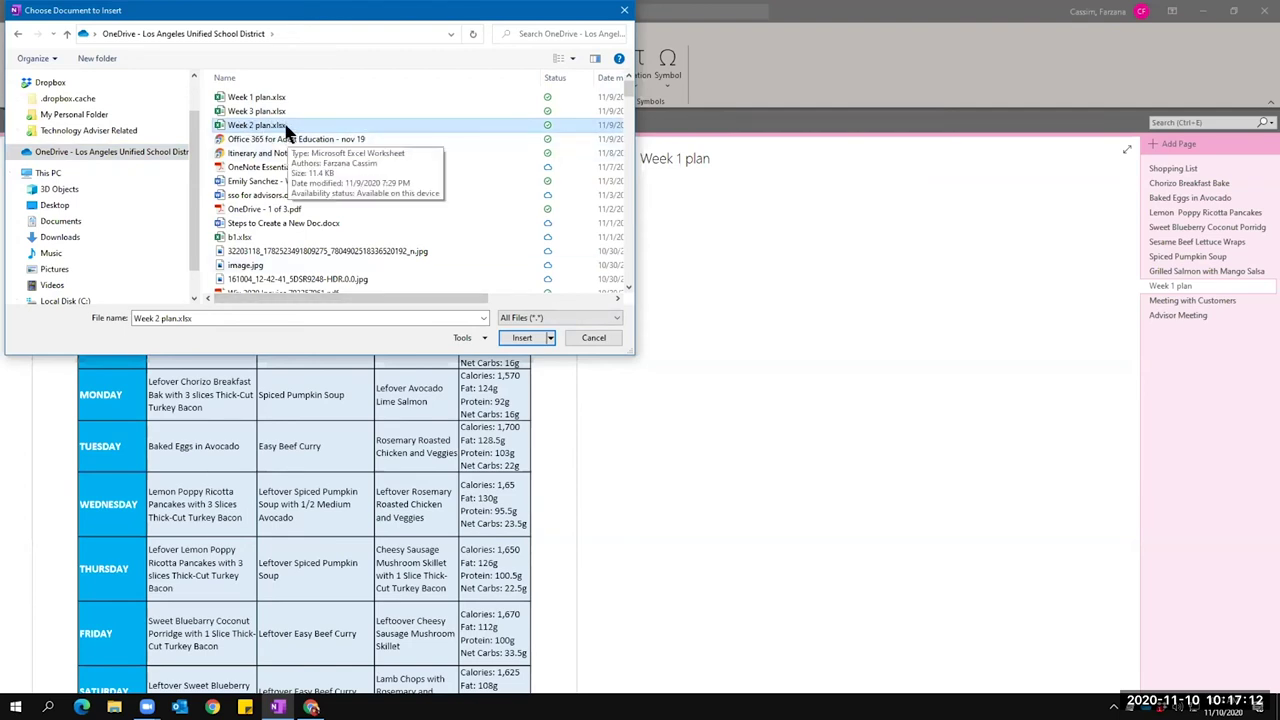
{"action": "left_click", "coordinate": [521, 338]}
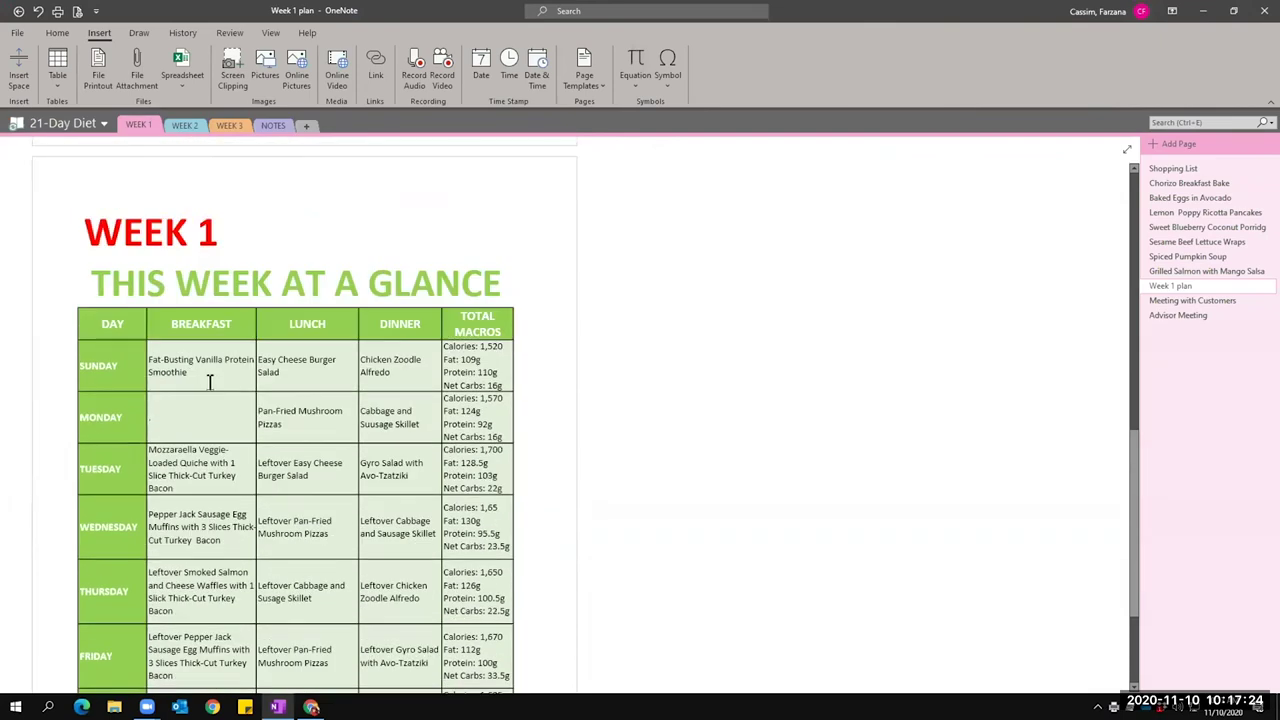
Examine the inserted Week 2 plan printout beneath the Week 1 table and its file icon beside that table.
{"action": "scroll", "coordinate": [210, 381], "scroll_direction": "up", "scroll_amount": 5}
{"action": "scroll", "coordinate": [338, 358], "scroll_direction": "down", "scroll_amount": 3}
{"action": "scroll", "coordinate": [329, 334], "scroll_direction": "down", "scroll_amount": 5}
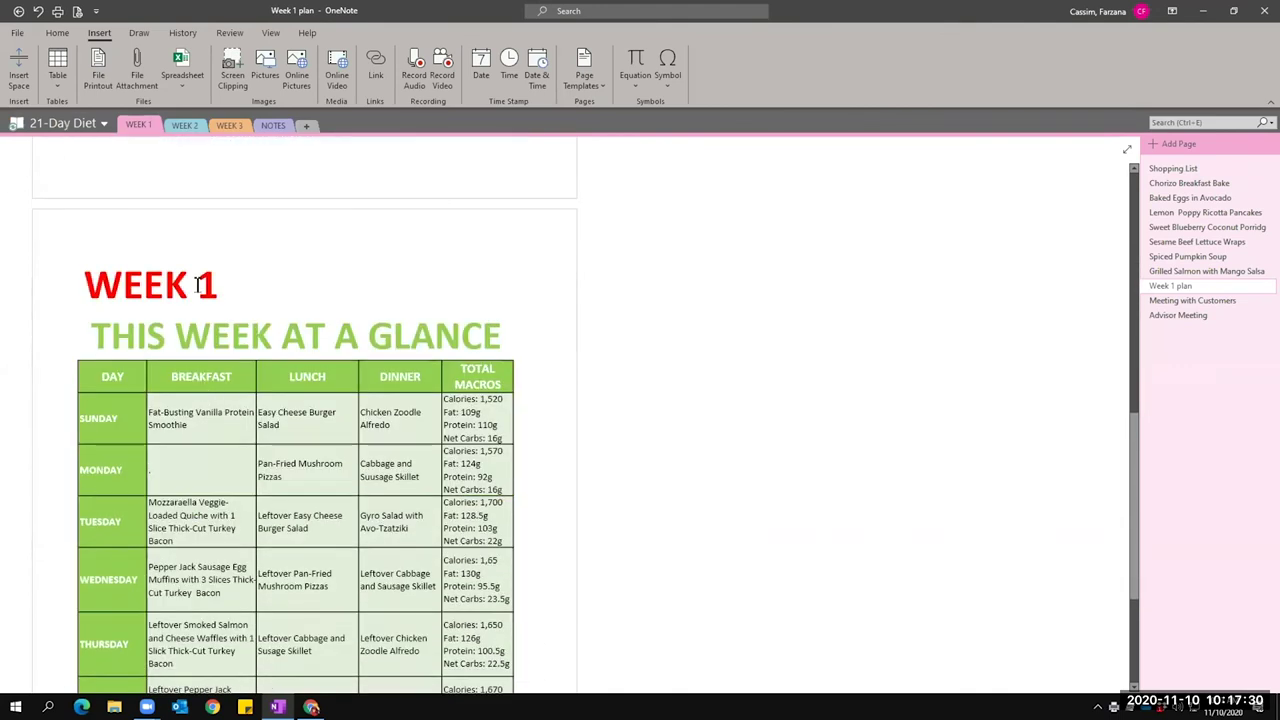
{"action": "scroll", "coordinate": [506, 357], "scroll_direction": "down", "scroll_amount": 5}
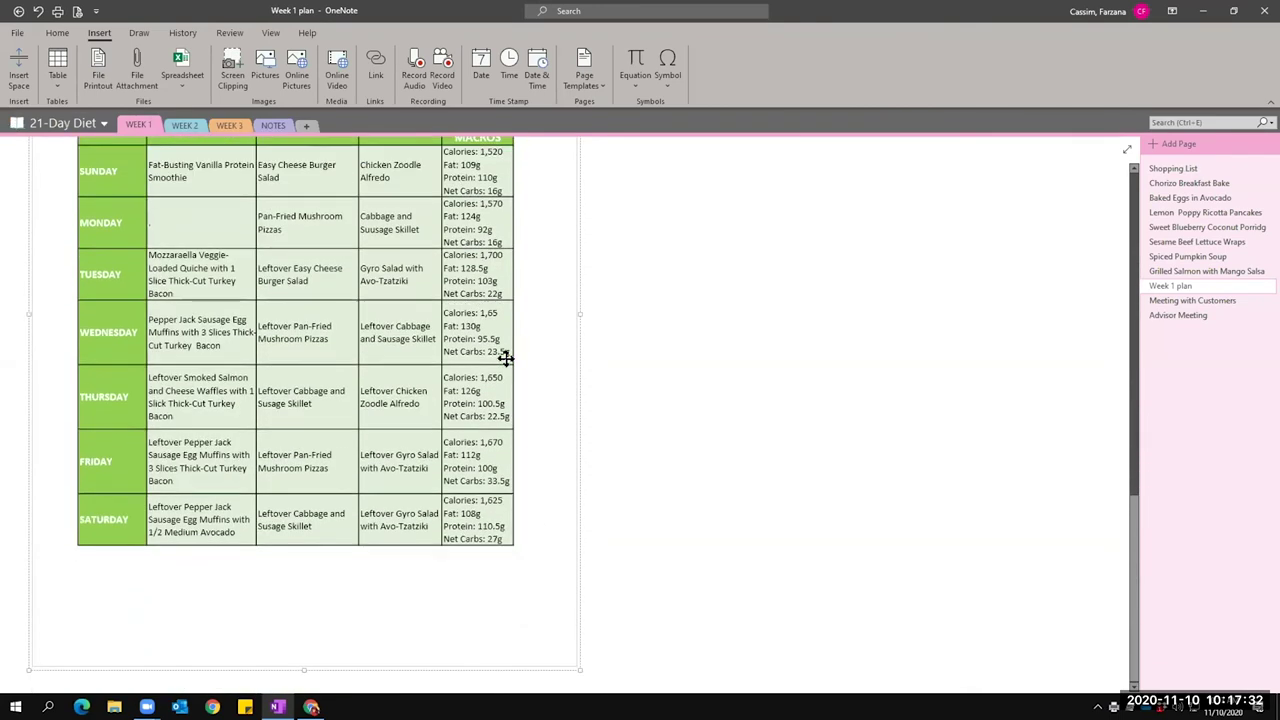
{"action": "scroll", "coordinate": [506, 357], "scroll_direction": "up", "scroll_amount": 4}
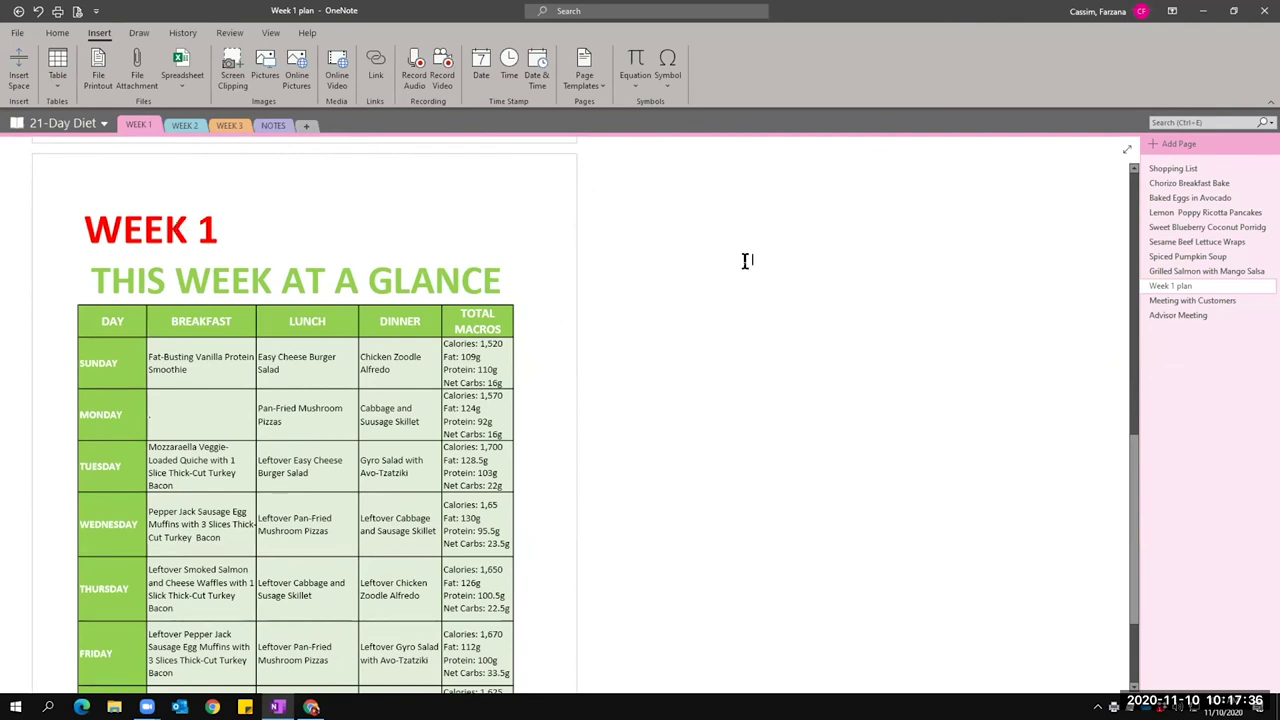
{"action": "scroll", "coordinate": [740, 261], "scroll_direction": "up", "scroll_amount": 1}
{"action": "scroll", "coordinate": [740, 261], "scroll_direction": "up", "scroll_amount": 4}
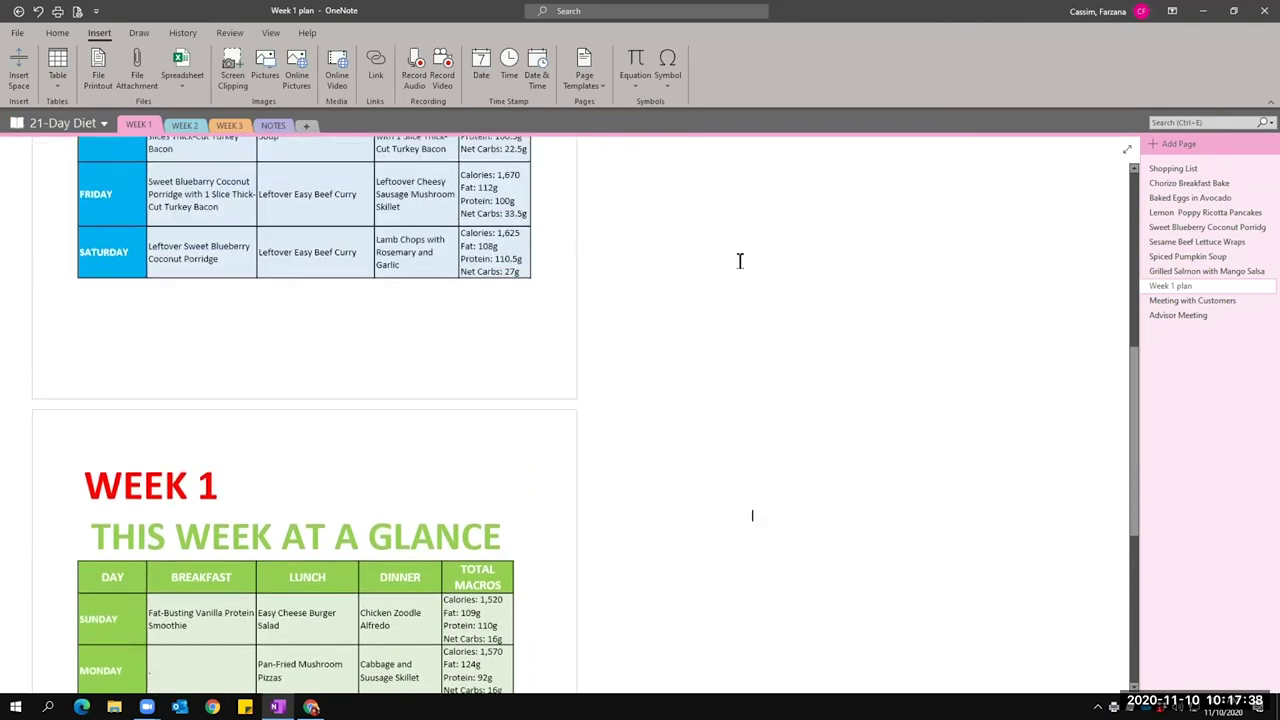
{"action": "scroll", "coordinate": [740, 261], "scroll_direction": "up", "scroll_amount": 8}
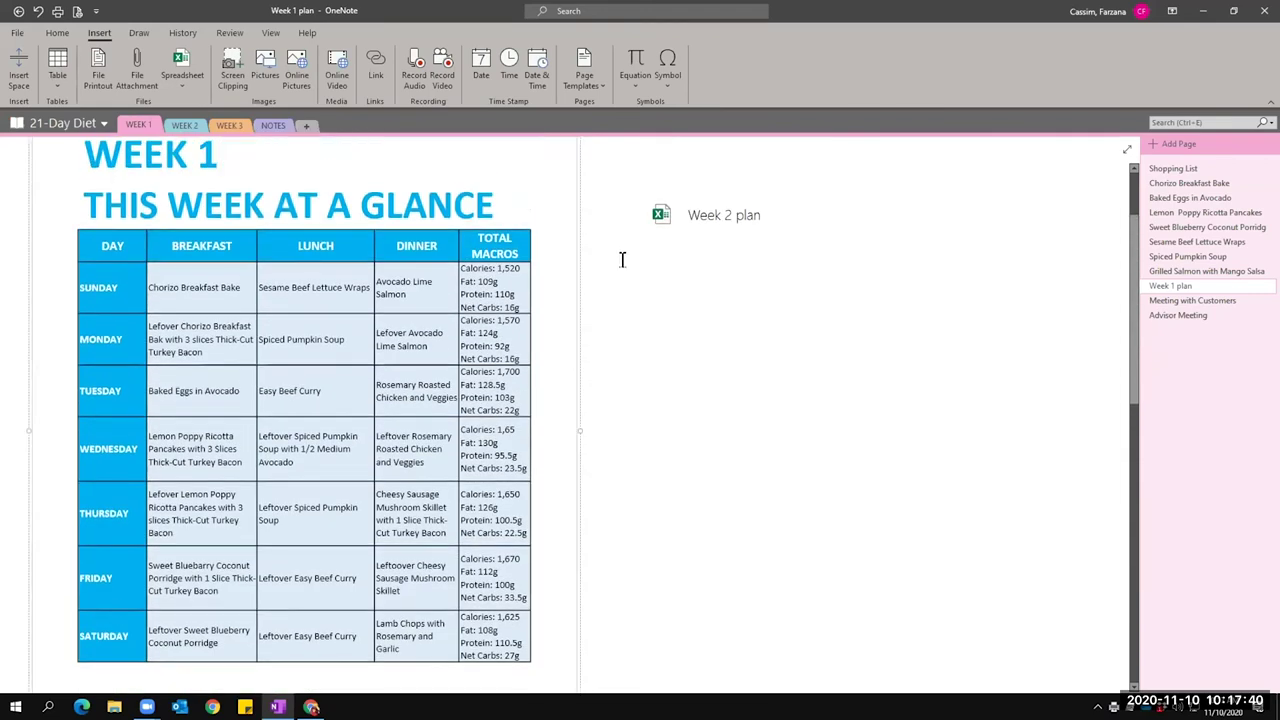
Insert the existing Excel file Week 3 plan.xlsx as an embedded spreadsheet below the Week 2 plan file icon.
{"action": "left_click", "coordinate": [181, 70]}
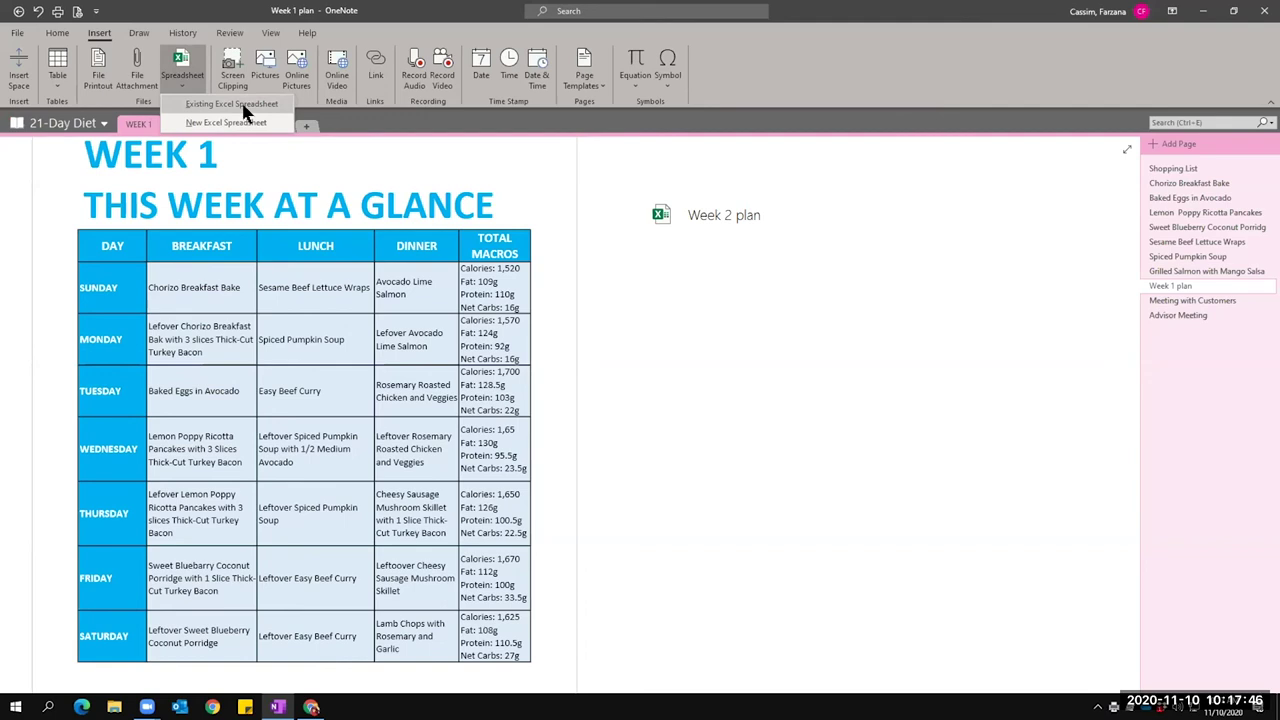
{"action": "left_click", "coordinate": [222, 112]}
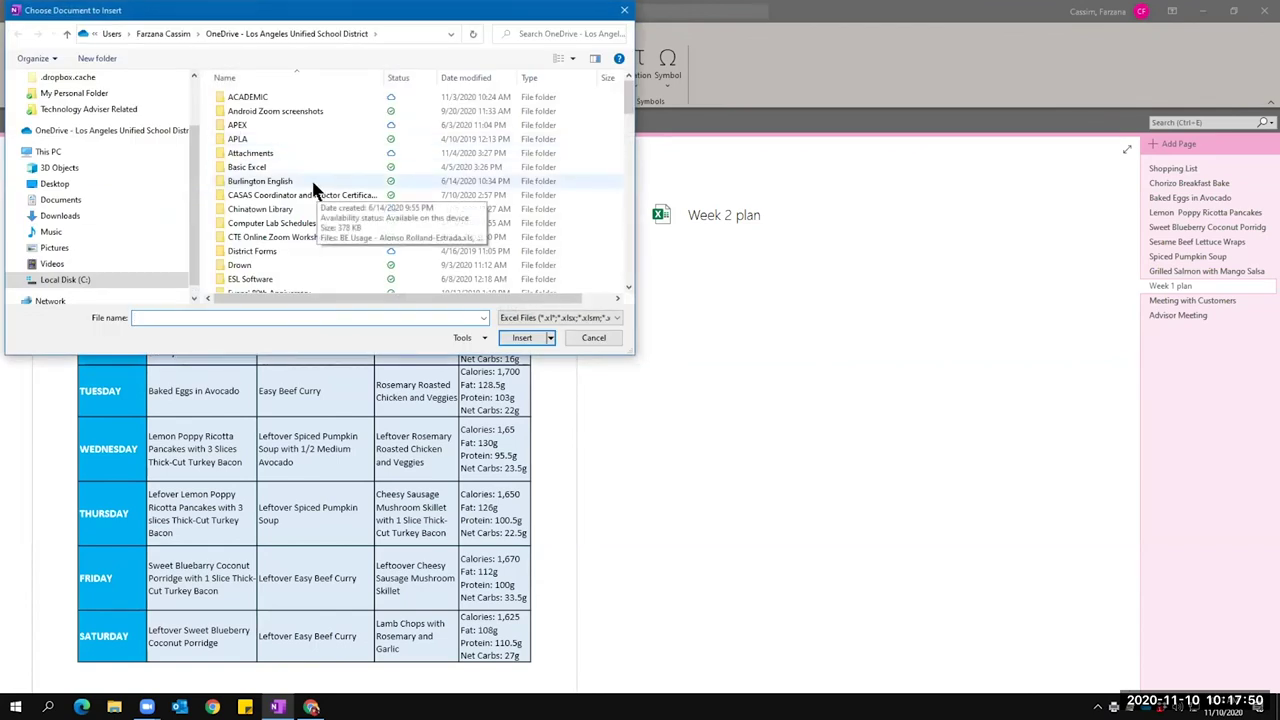
{"action": "left_click", "coordinate": [466, 77]}
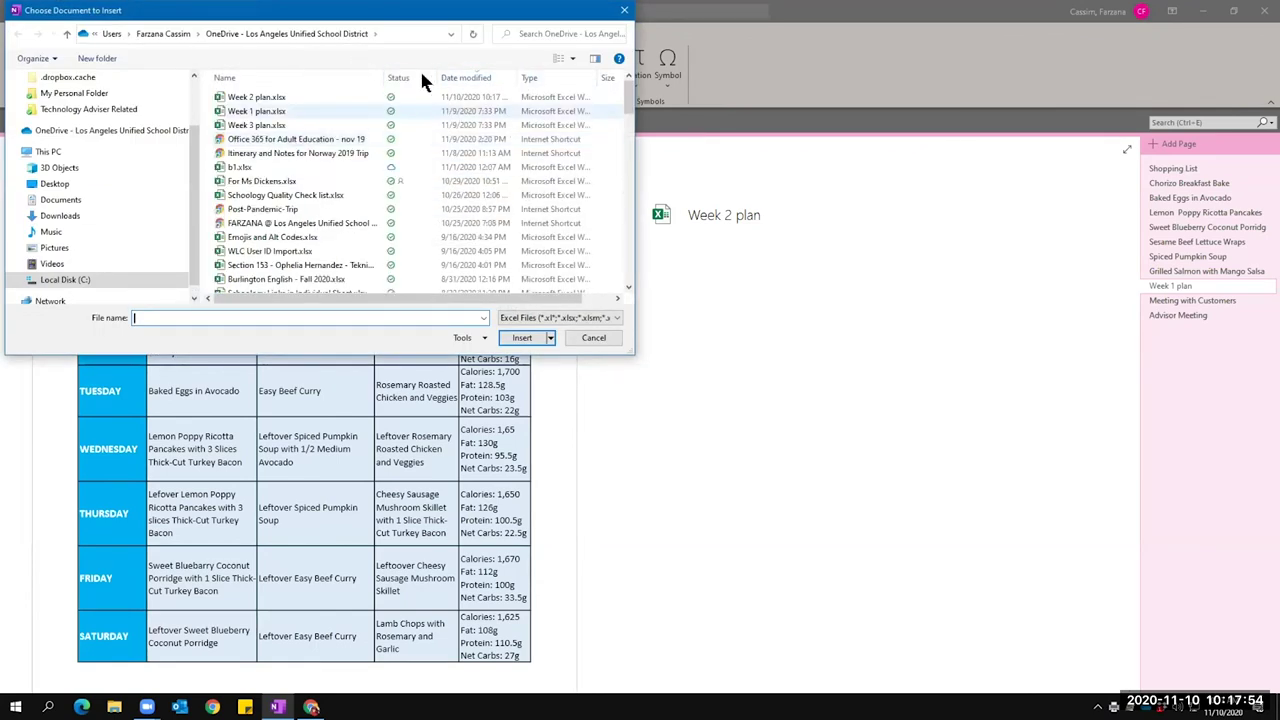
{"action": "left_click", "coordinate": [258, 127]}
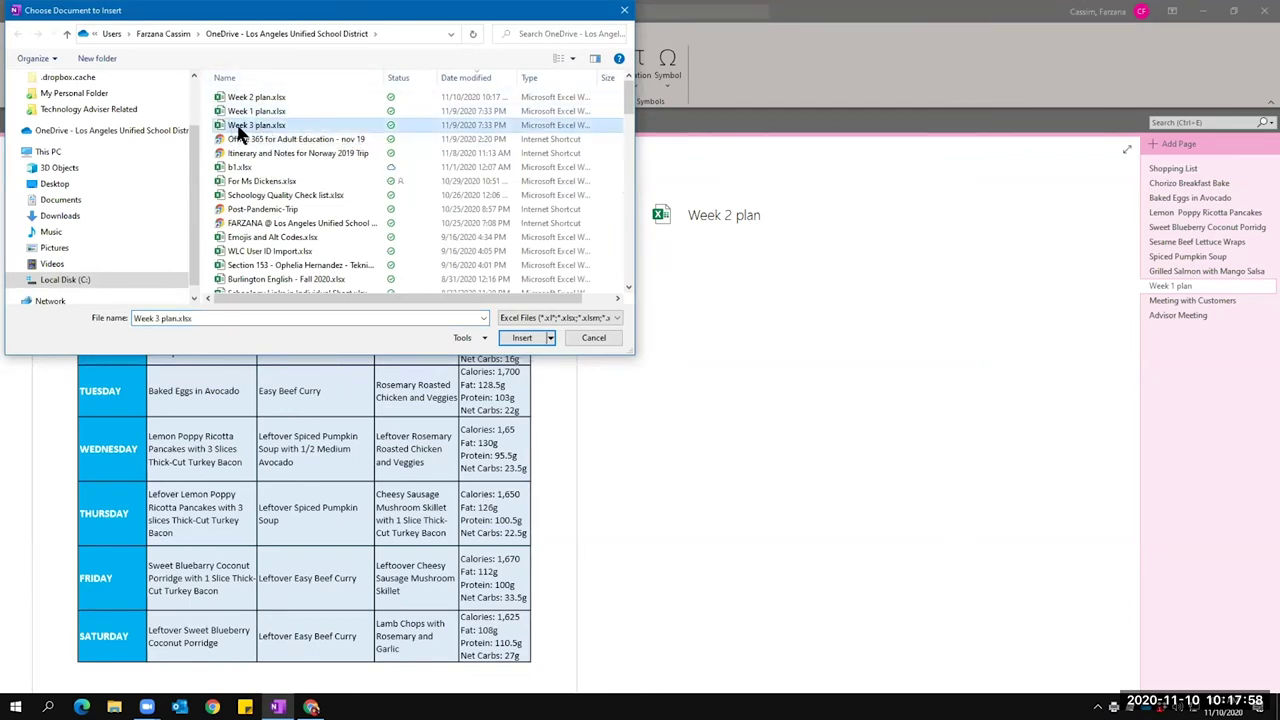
{"action": "left_click", "coordinate": [522, 337]}
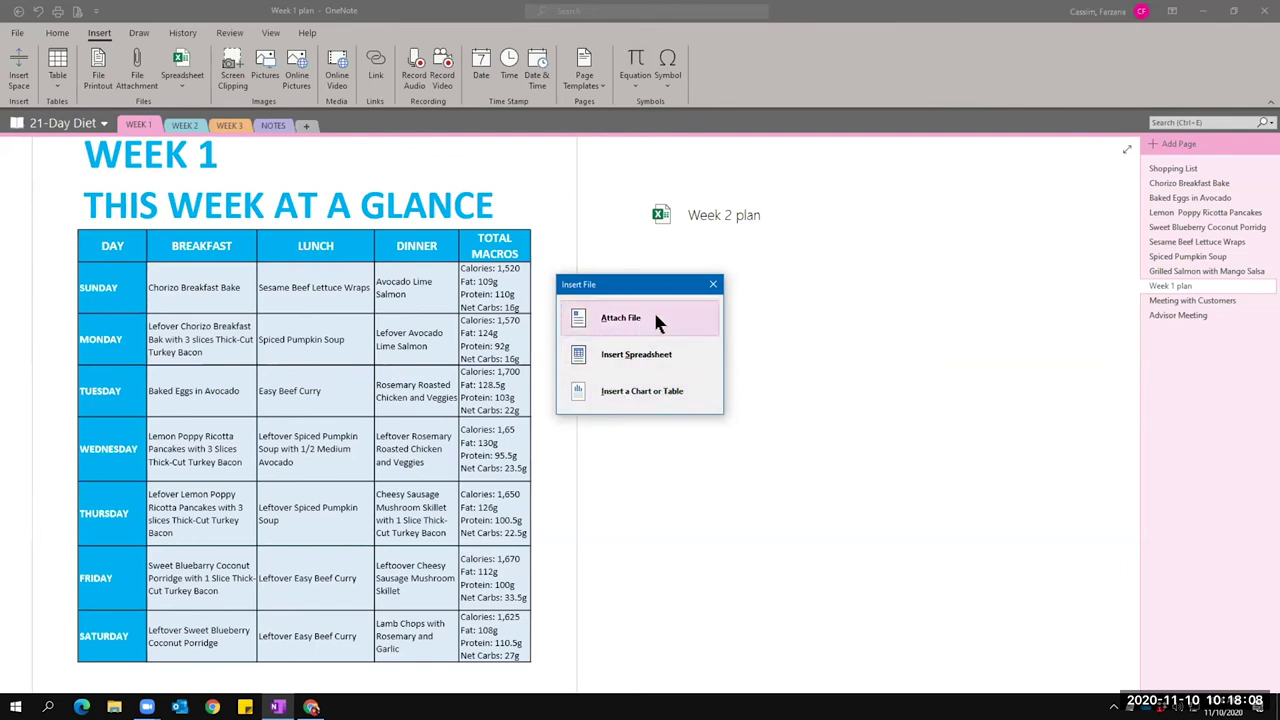
{"action": "left_click", "coordinate": [660, 365]}
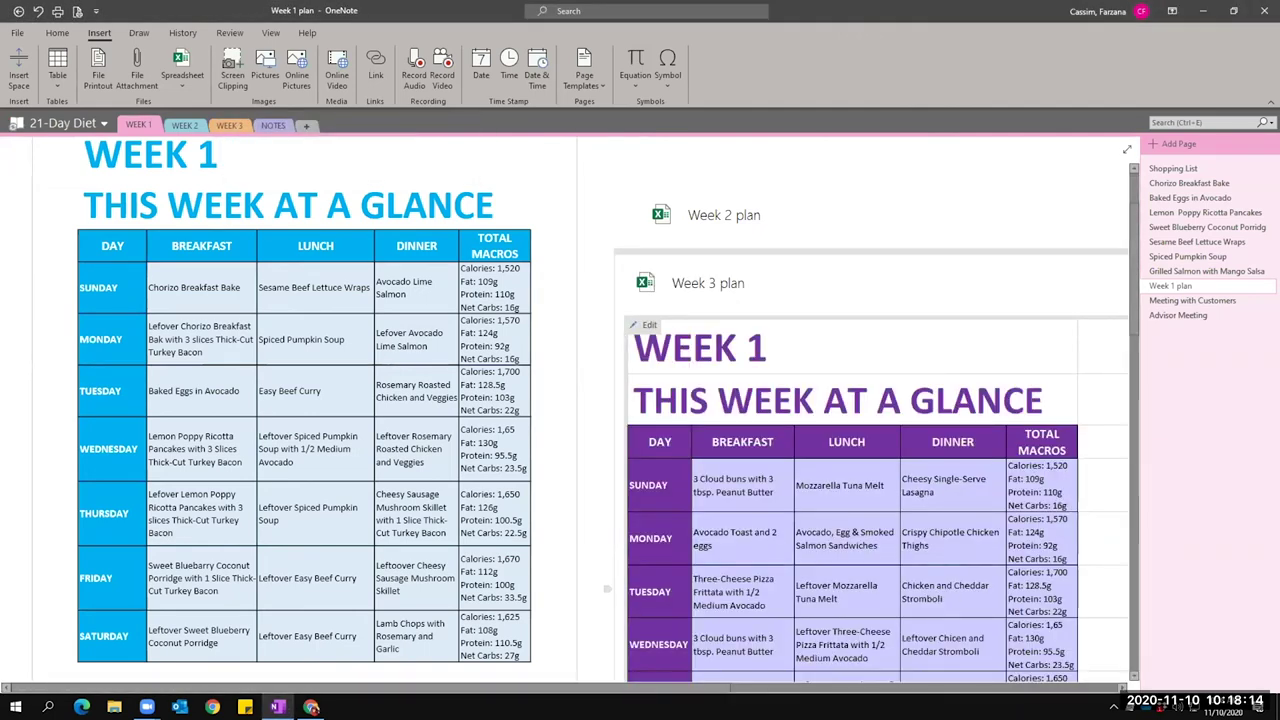
{"action": "scroll", "coordinate": [829, 408], "scroll_direction": "down", "scroll_amount": 2}
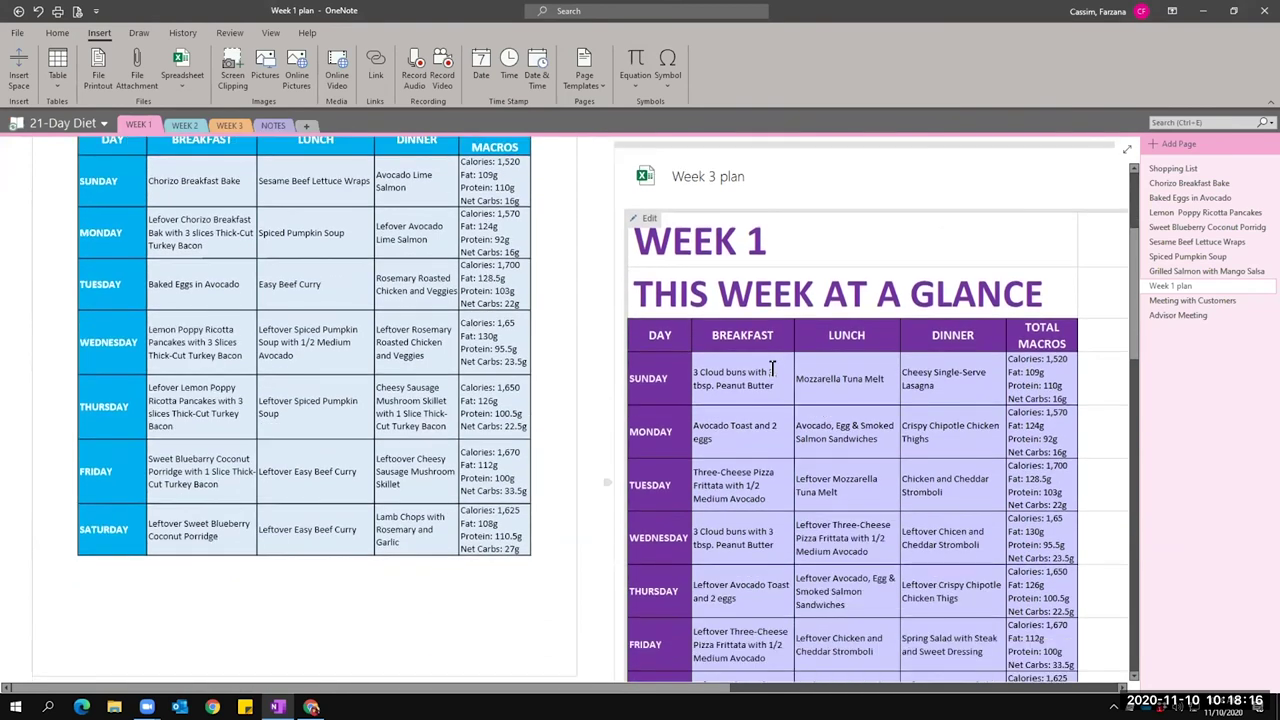
{"action": "scroll", "coordinate": [665, 330], "scroll_direction": "up", "scroll_amount": 2}
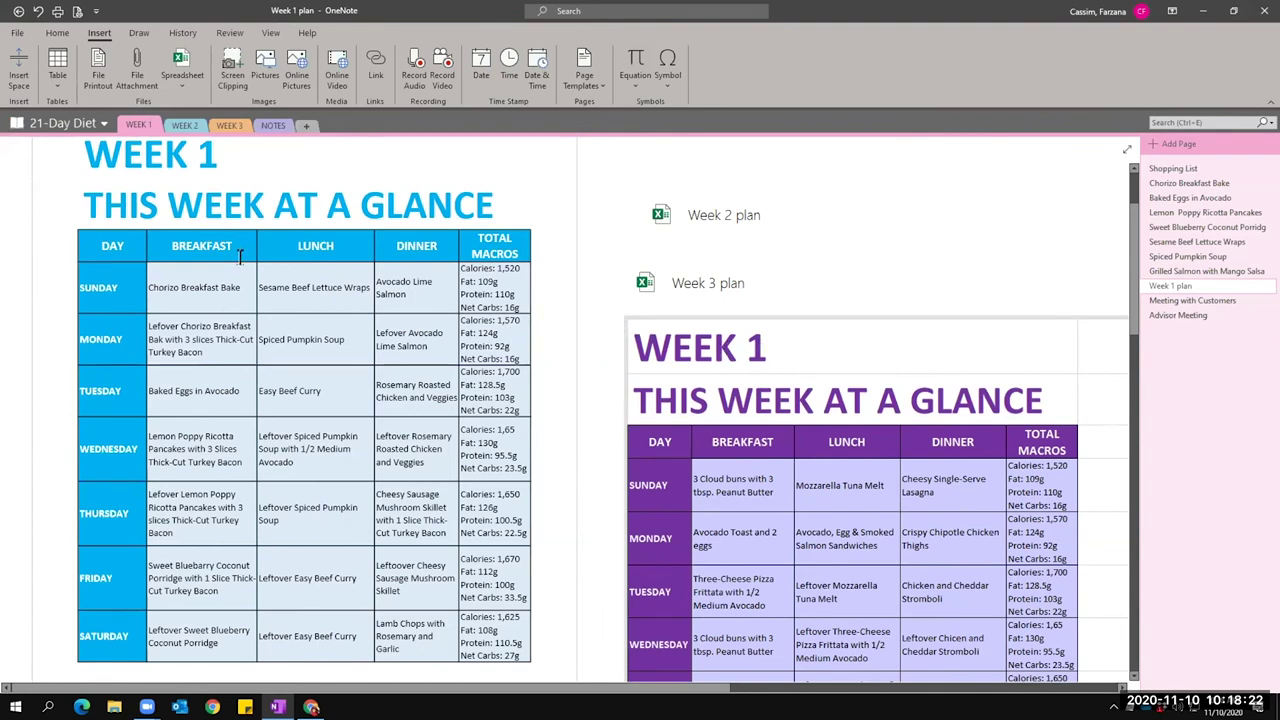
Look over the Week 1 table, the embedded Week 3 spreadsheet and the Week 2 printout on the Week 1 plan page.
{"action": "scroll", "coordinate": [240, 262], "scroll_direction": "down", "scroll_amount": 5}
{"action": "scroll", "coordinate": [243, 275], "scroll_direction": "down", "scroll_amount": 10}
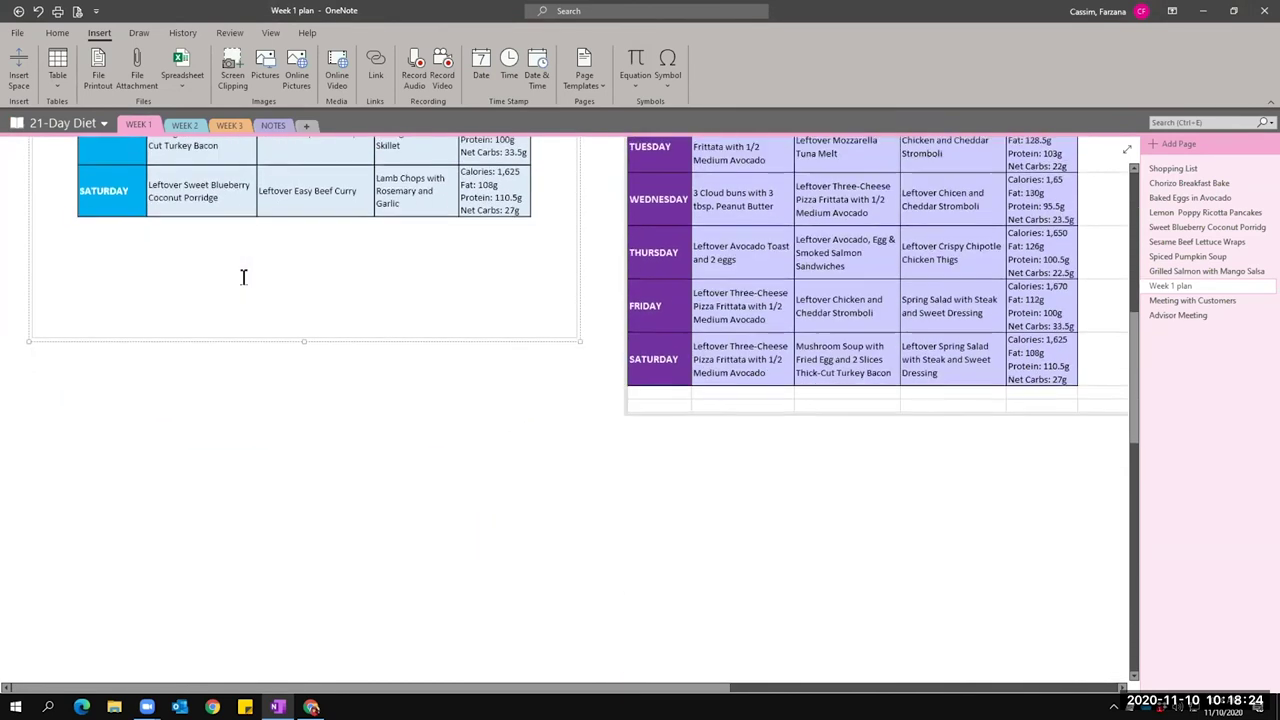
{"action": "scroll", "coordinate": [700, 382], "scroll_direction": "down", "scroll_amount": 8}
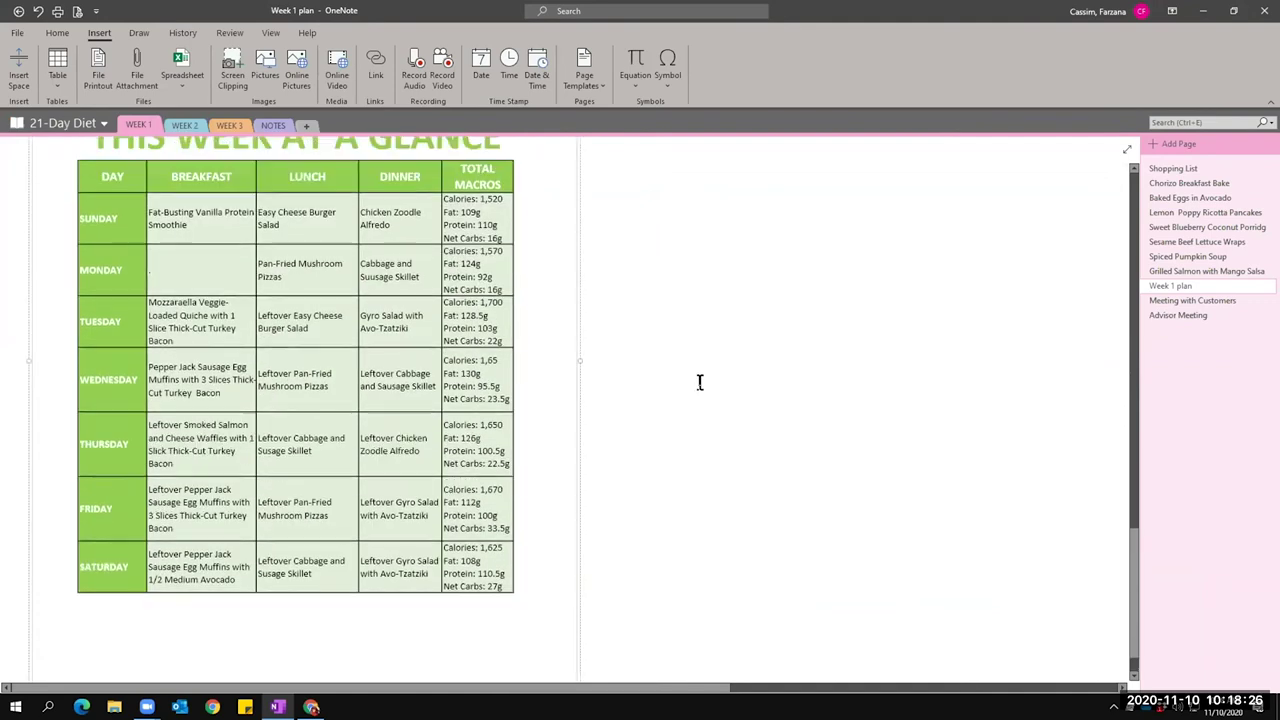
{"action": "scroll", "coordinate": [672, 238], "scroll_direction": "up", "scroll_amount": 8}
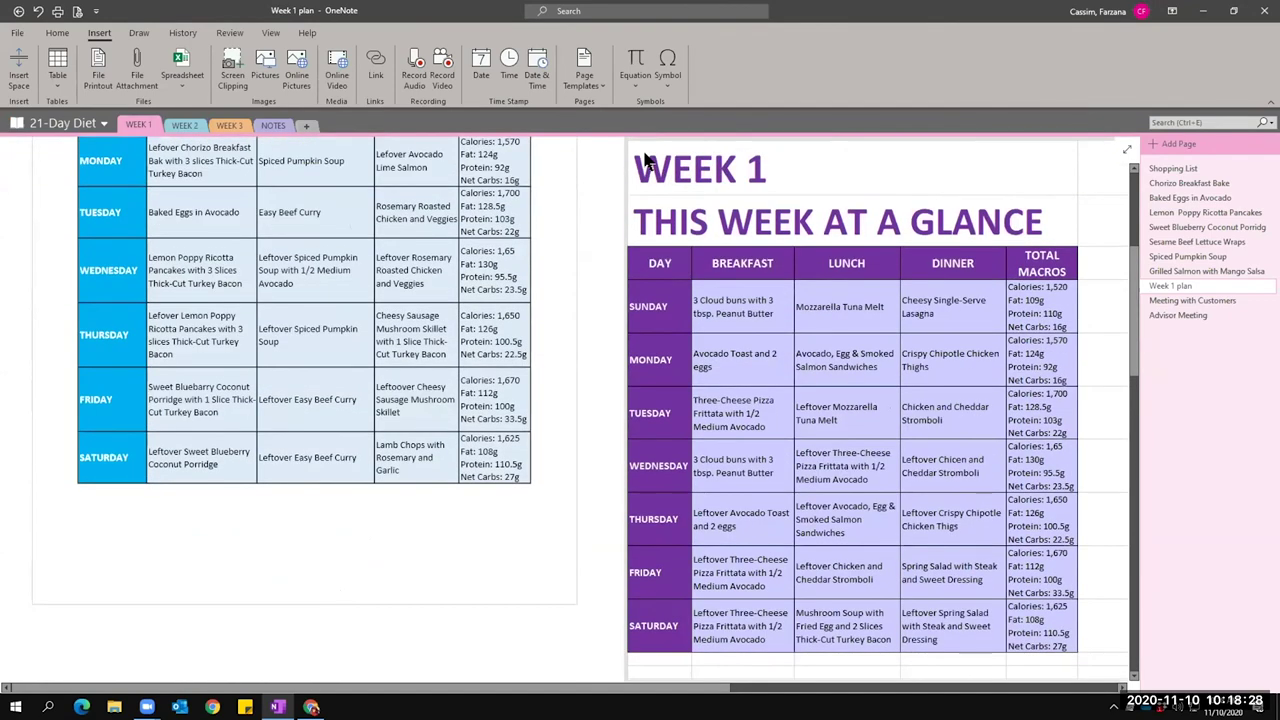
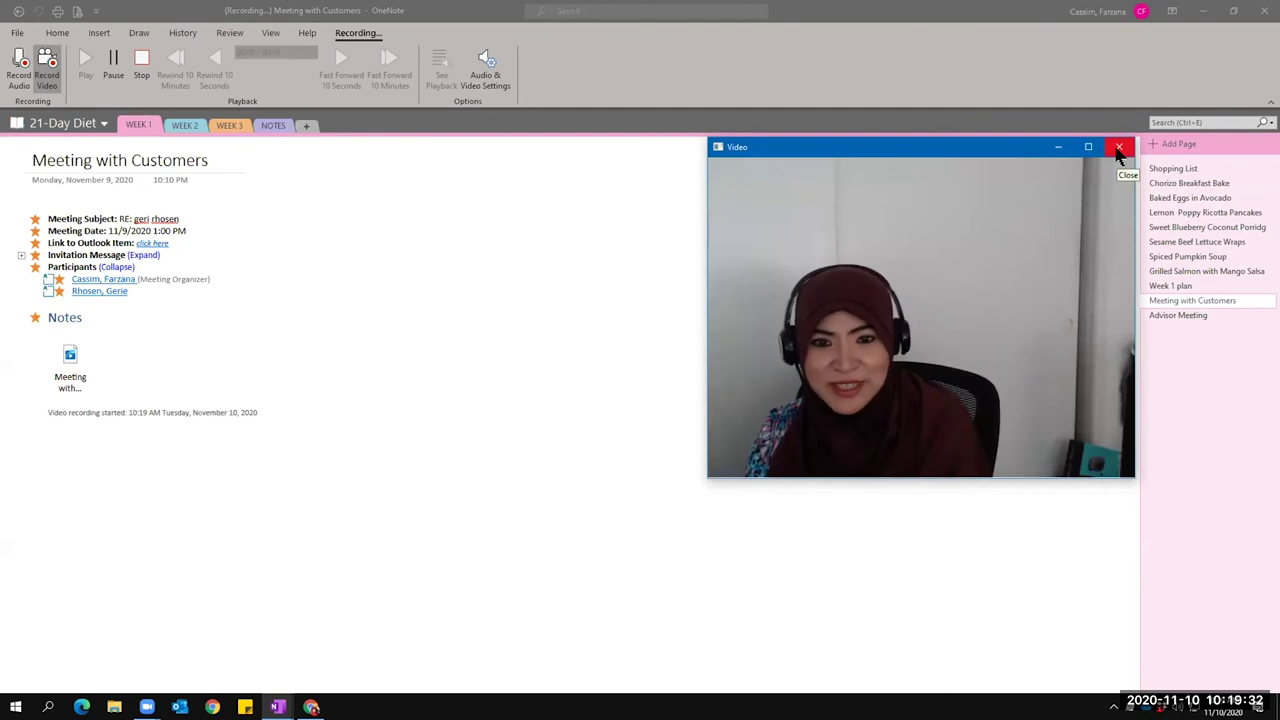
Stop the video recording on the Meeting with Customers page, play it back from the notes and close the video.
{"action": "left_click", "coordinate": [139, 58]}
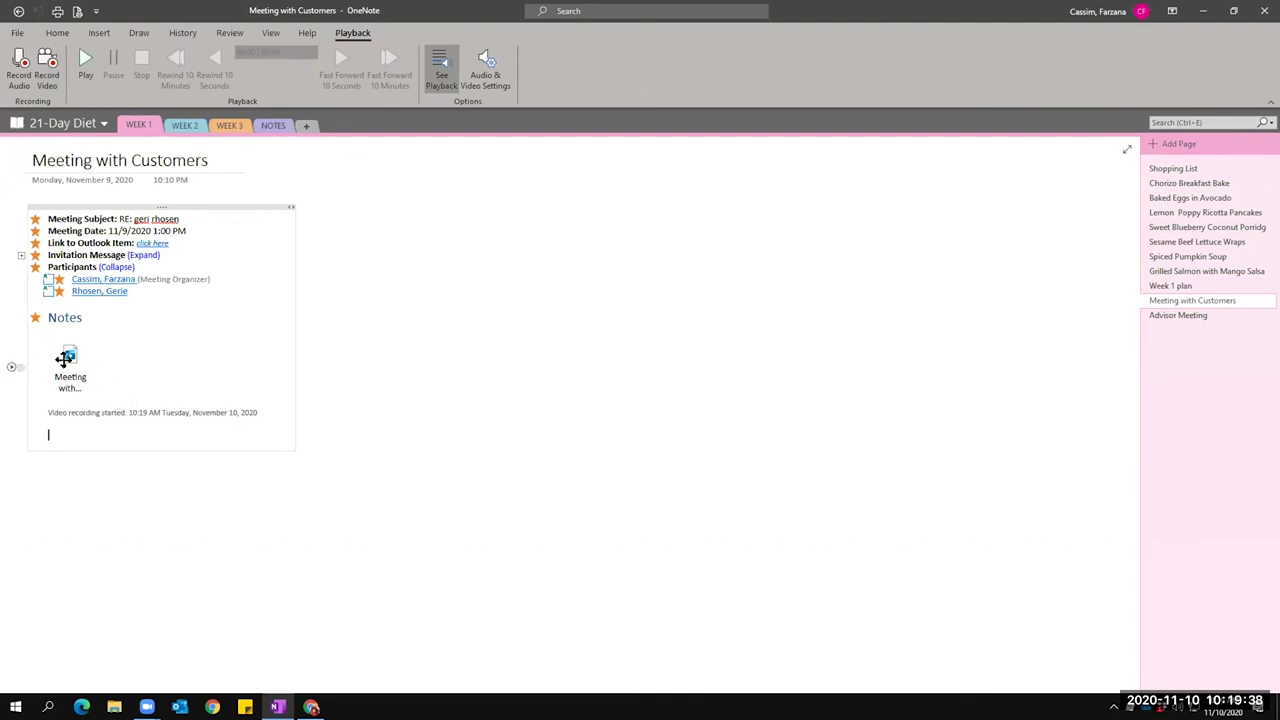
{"action": "left_click", "coordinate": [11, 368]}
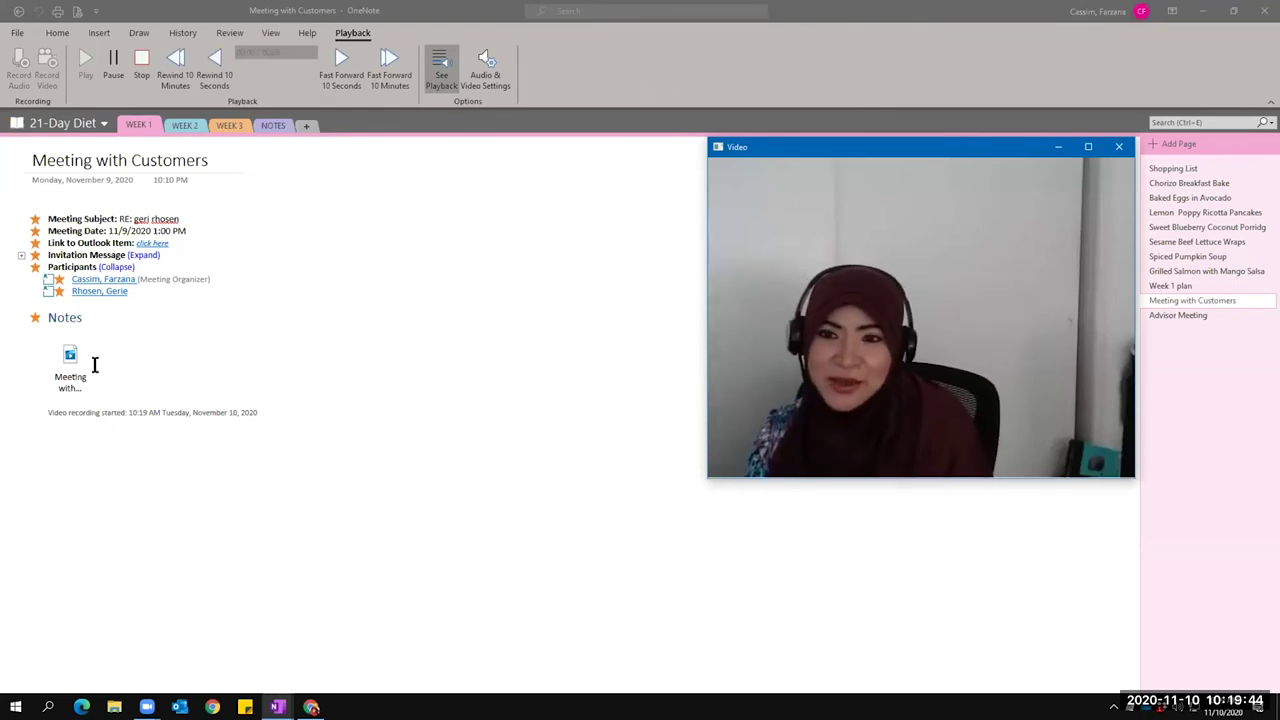
{"action": "left_click", "coordinate": [1119, 147]}
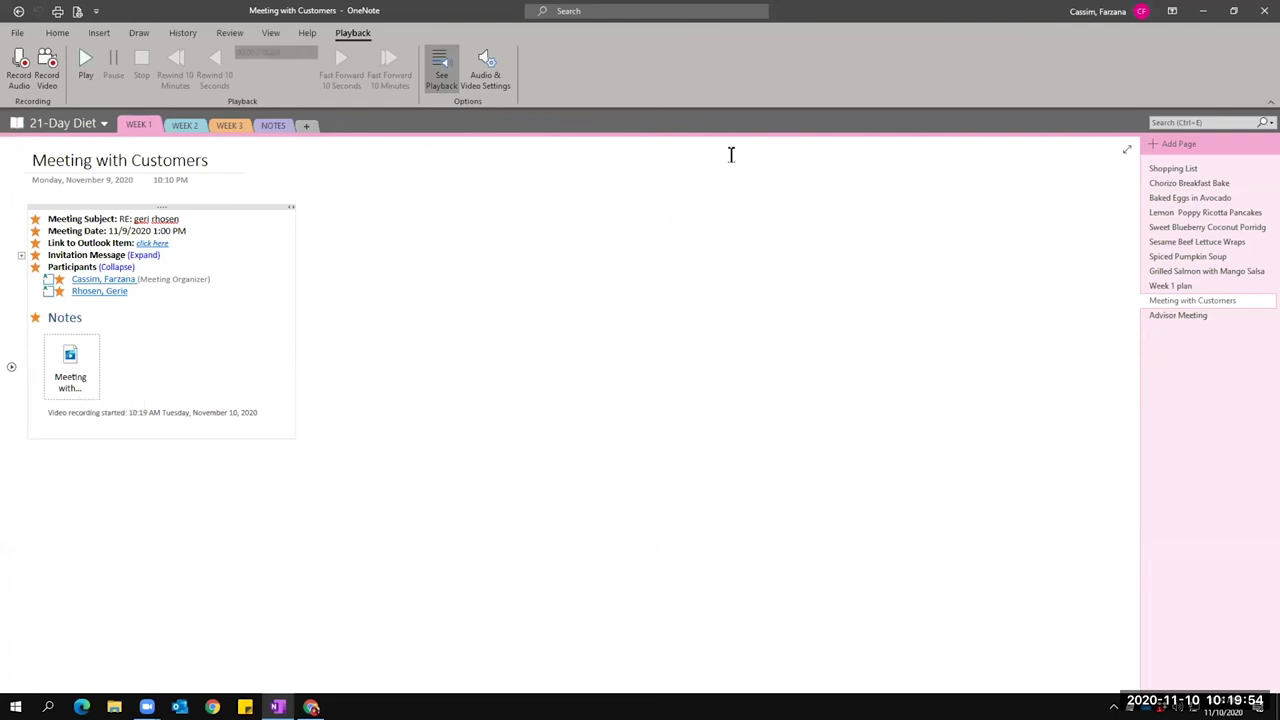
{"action": "left_click", "coordinate": [488, 328]}
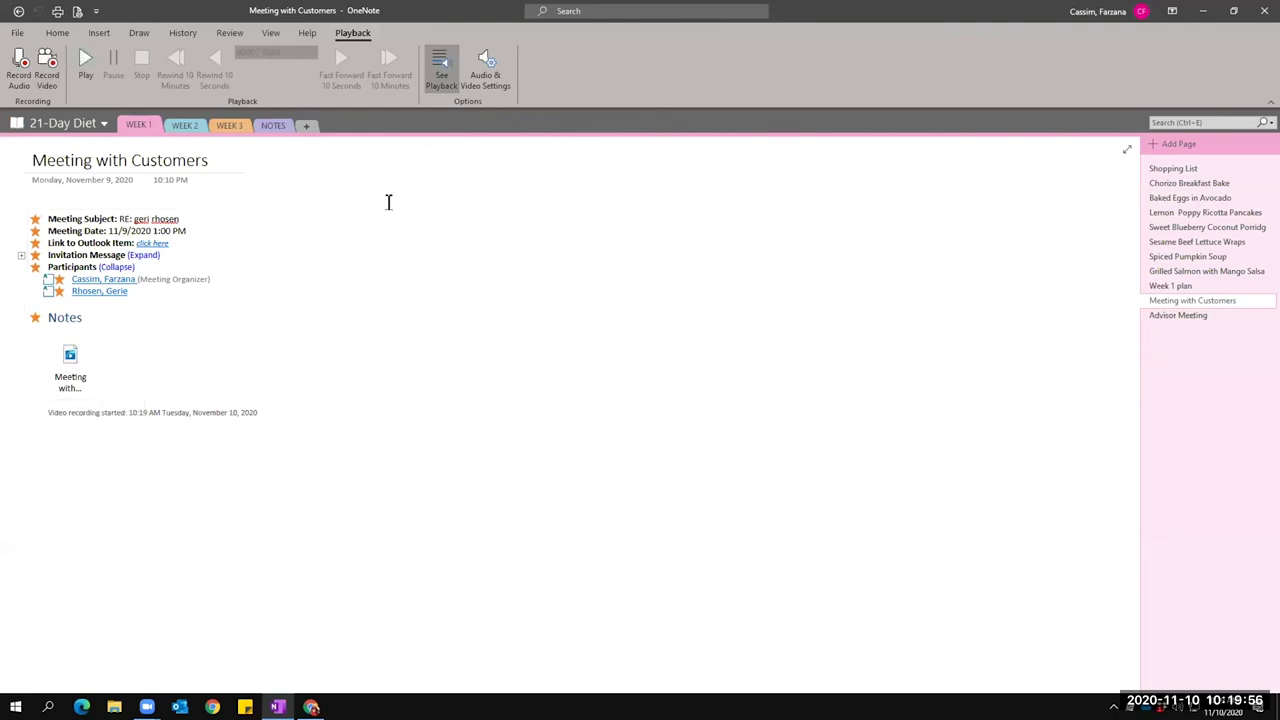
Open the Advisor Meeting page and look over its audio recording and the note beneath it.
{"action": "left_click", "coordinate": [57, 33]}
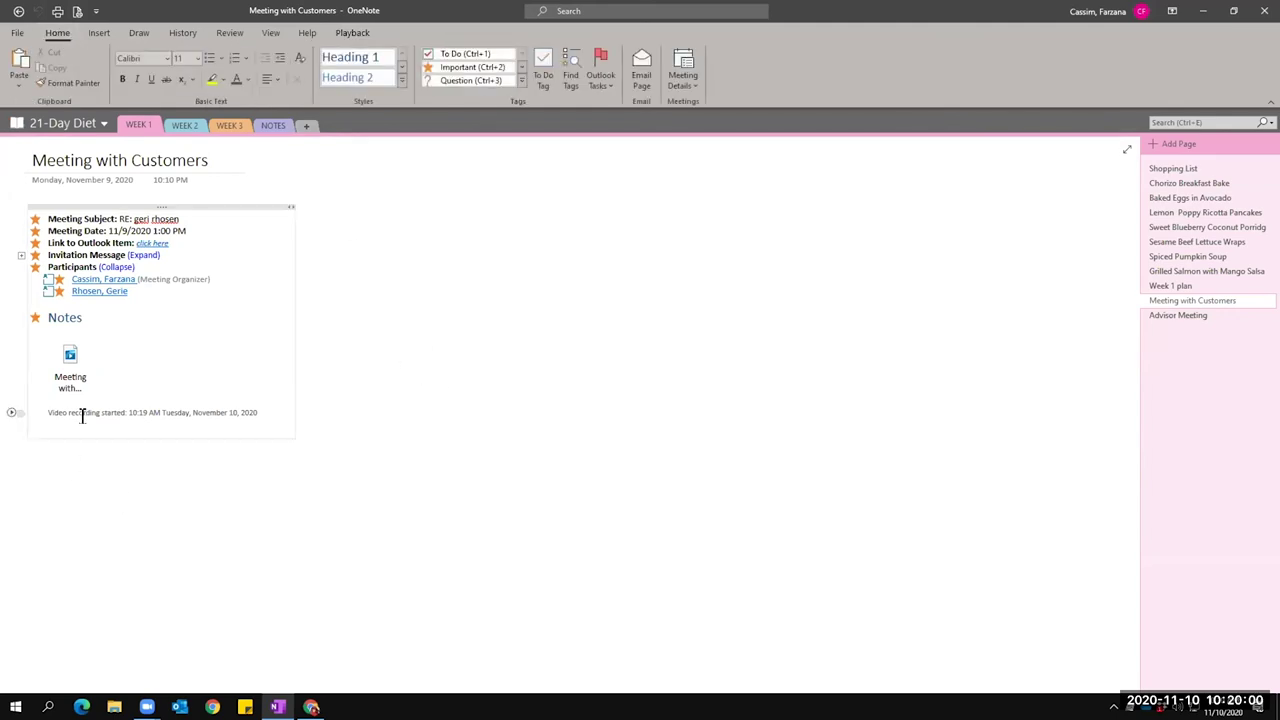
{"action": "left_click", "coordinate": [99, 34]}
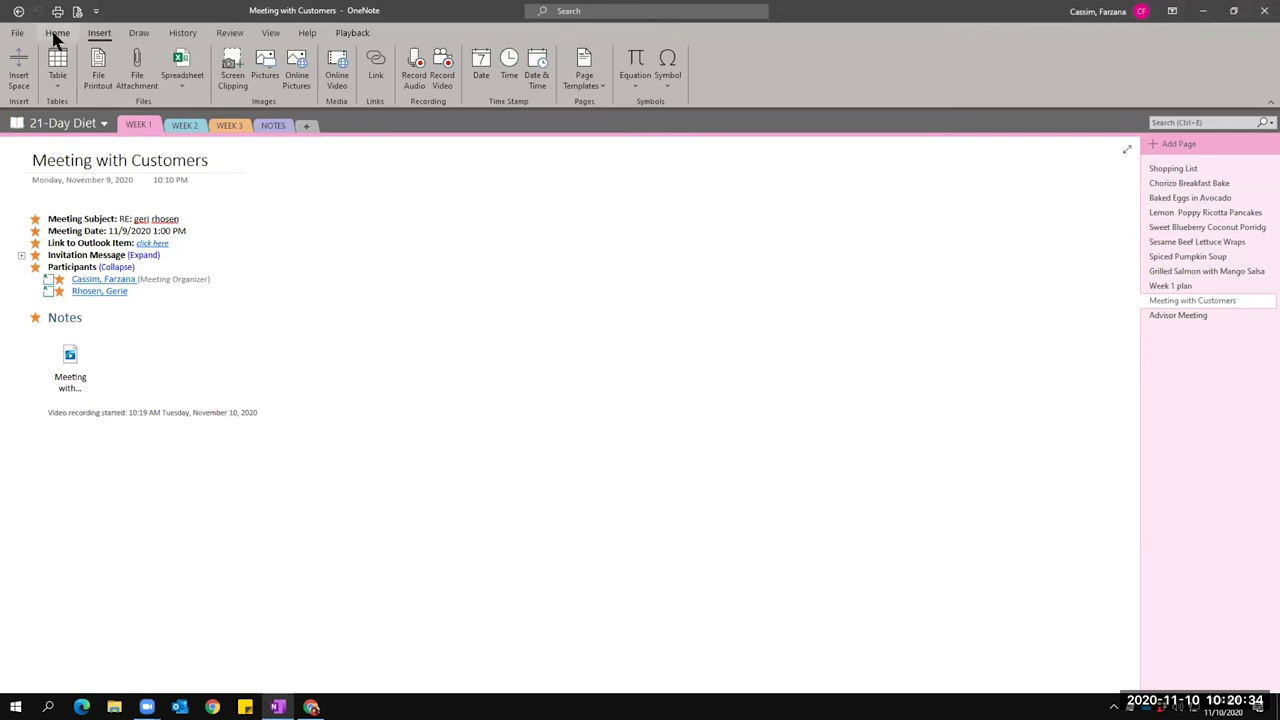
{"action": "left_click", "coordinate": [1180, 313]}
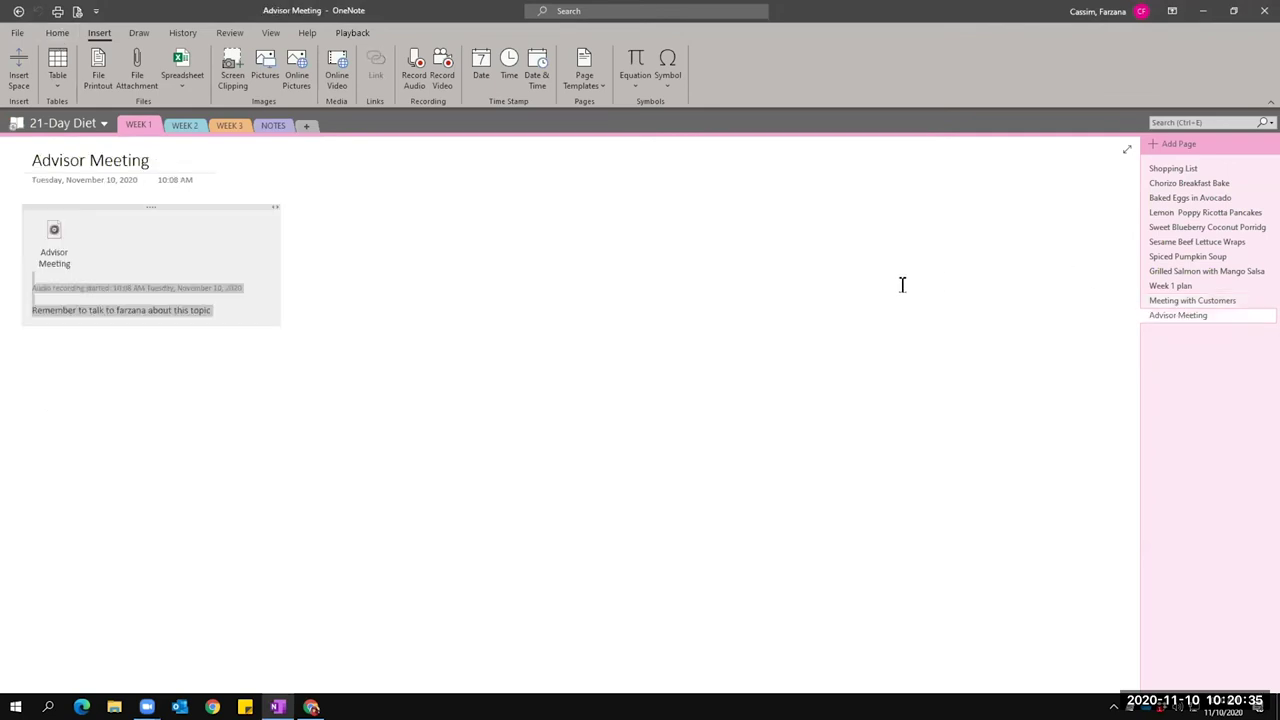
{"action": "left_click", "coordinate": [545, 283]}
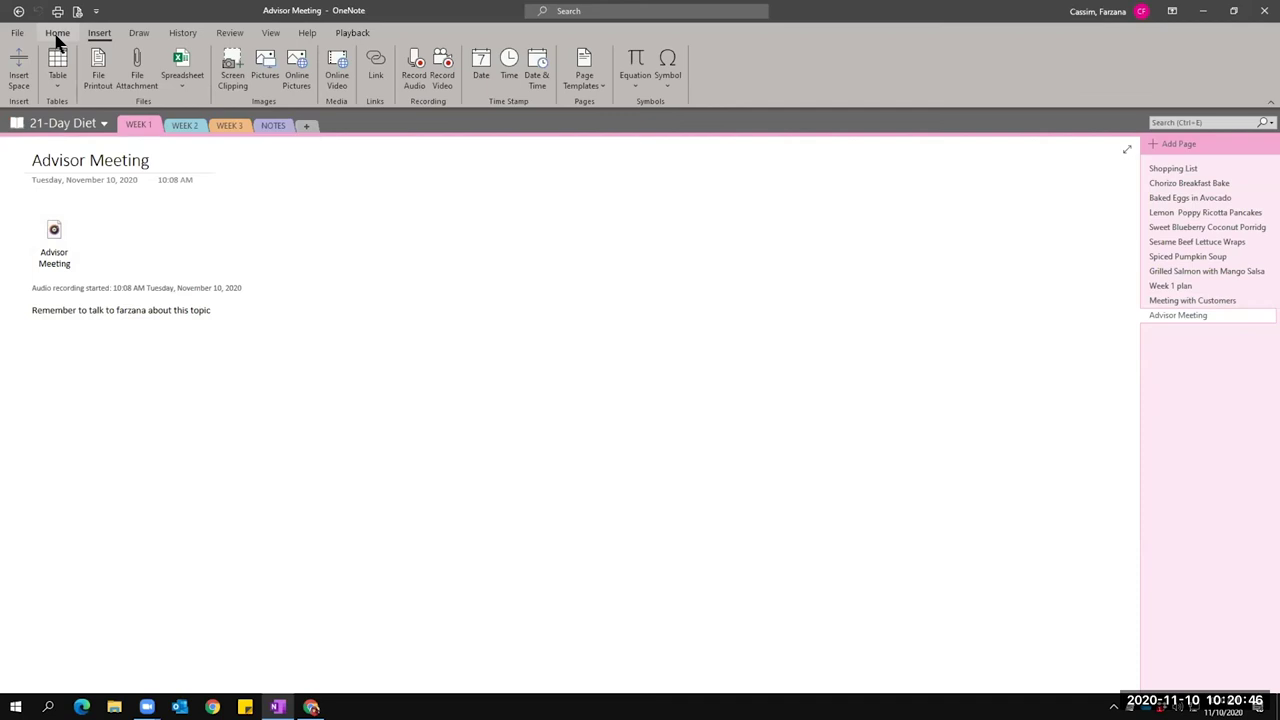
{"action": "left_click", "coordinate": [57, 33]}
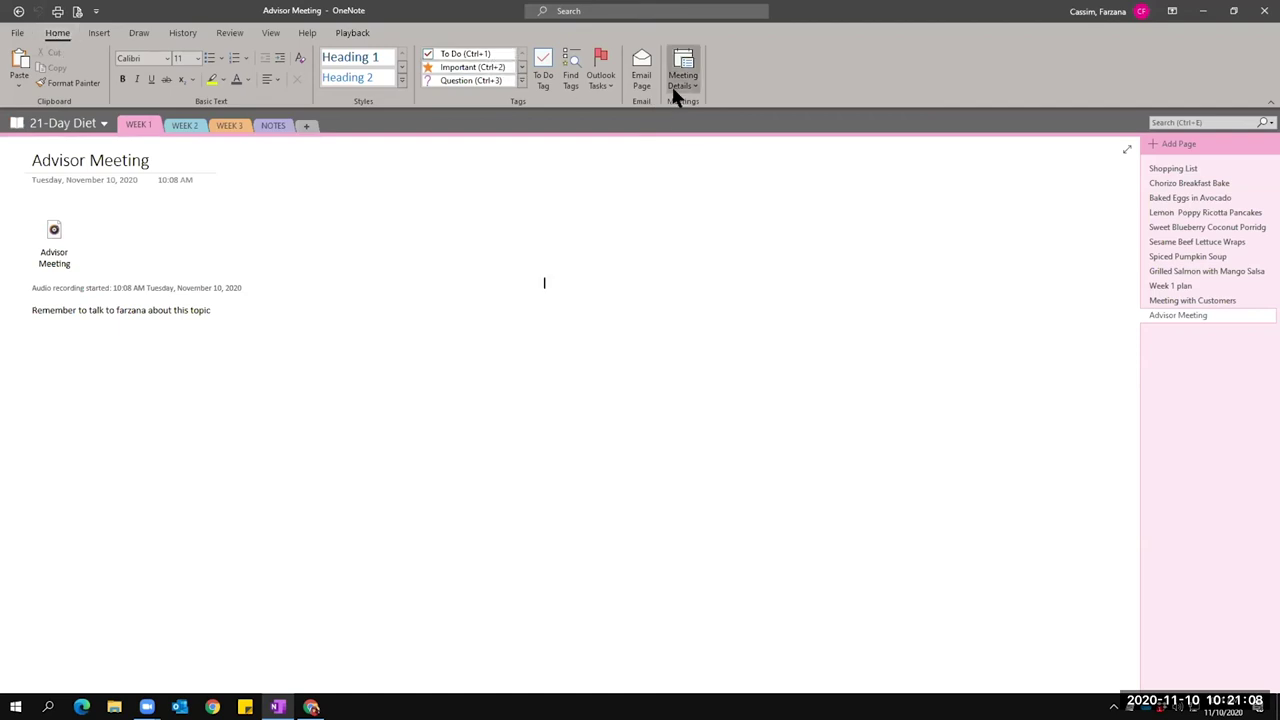
{"action": "left_click", "coordinate": [120, 335]}
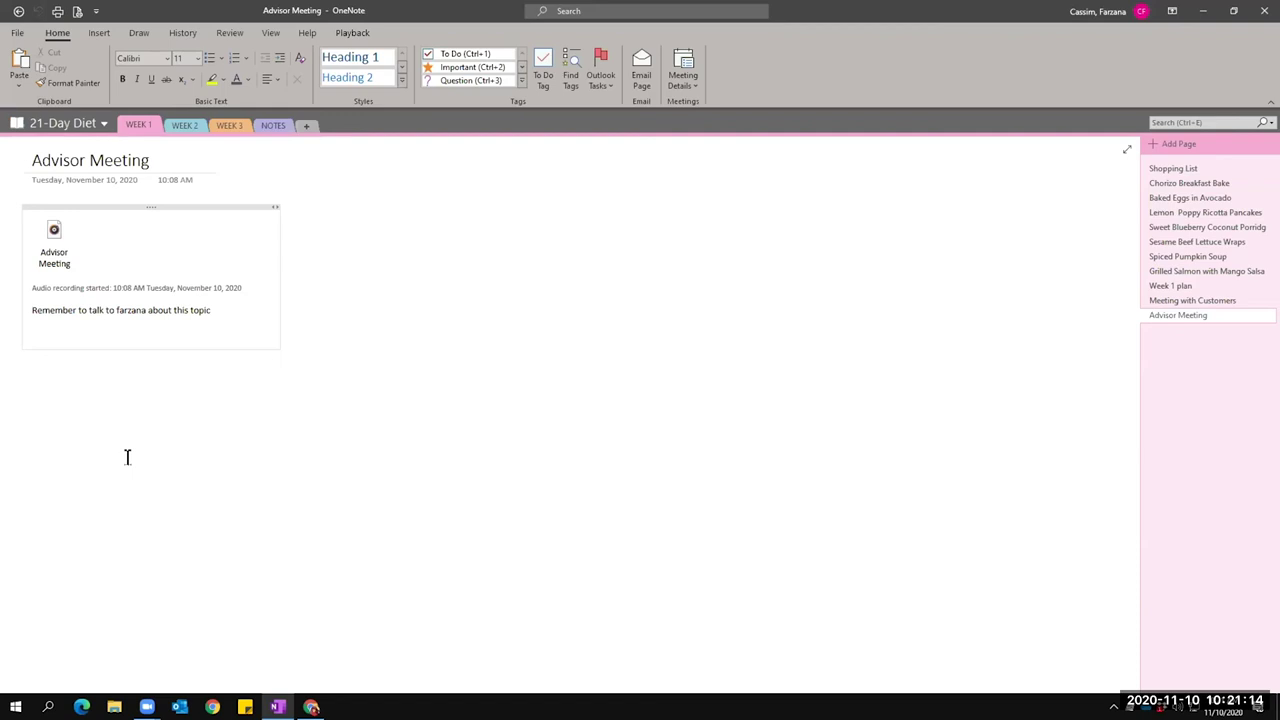
{"action": "key", "text": "Return"}
{"action": "key", "text": "Return"}
{"action": "left_click", "coordinate": [299, 219]}
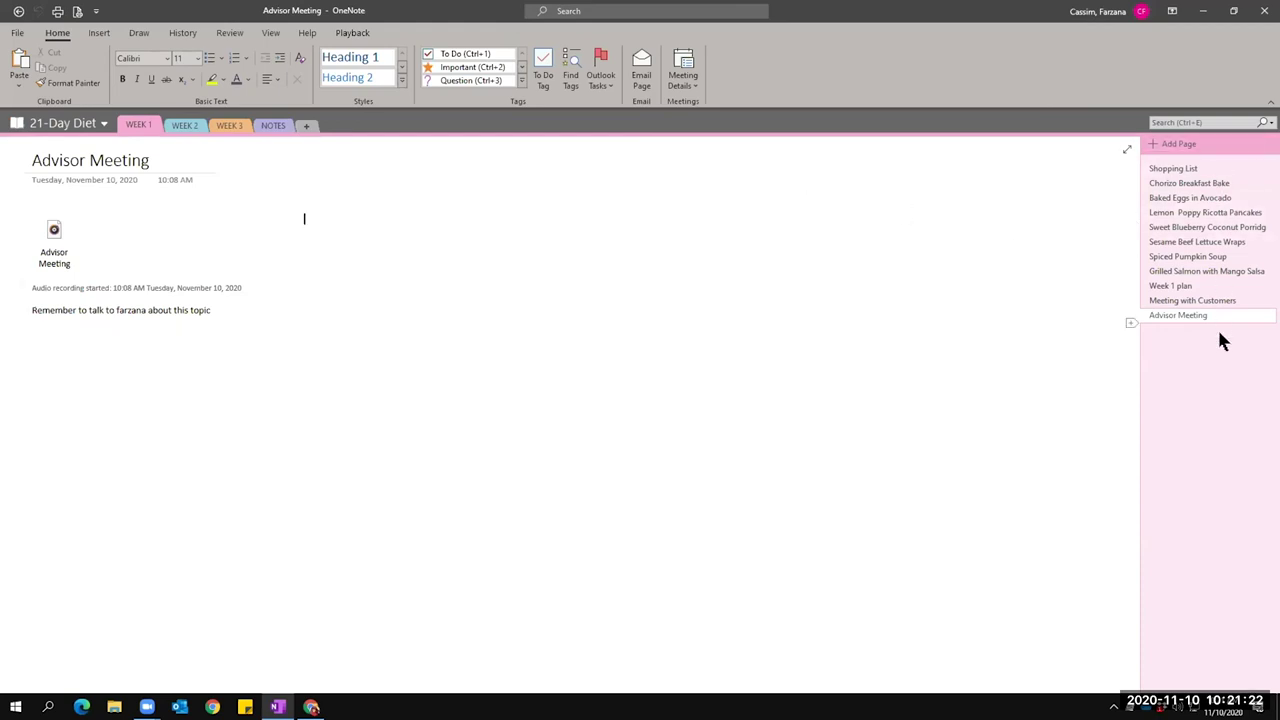
Add a new page to the Week 1 section and title it Meeting with Vendors.
{"action": "left_click", "coordinate": [1177, 142]}
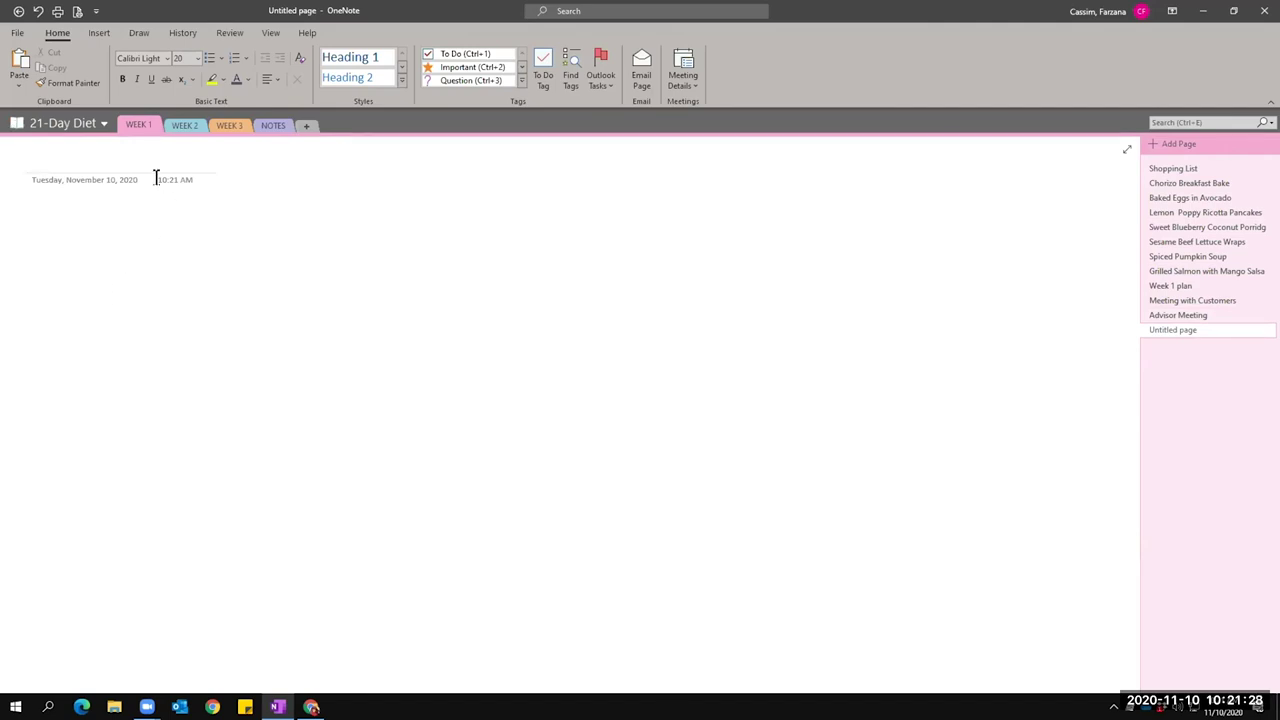
{"action": "type", "text": "M"}
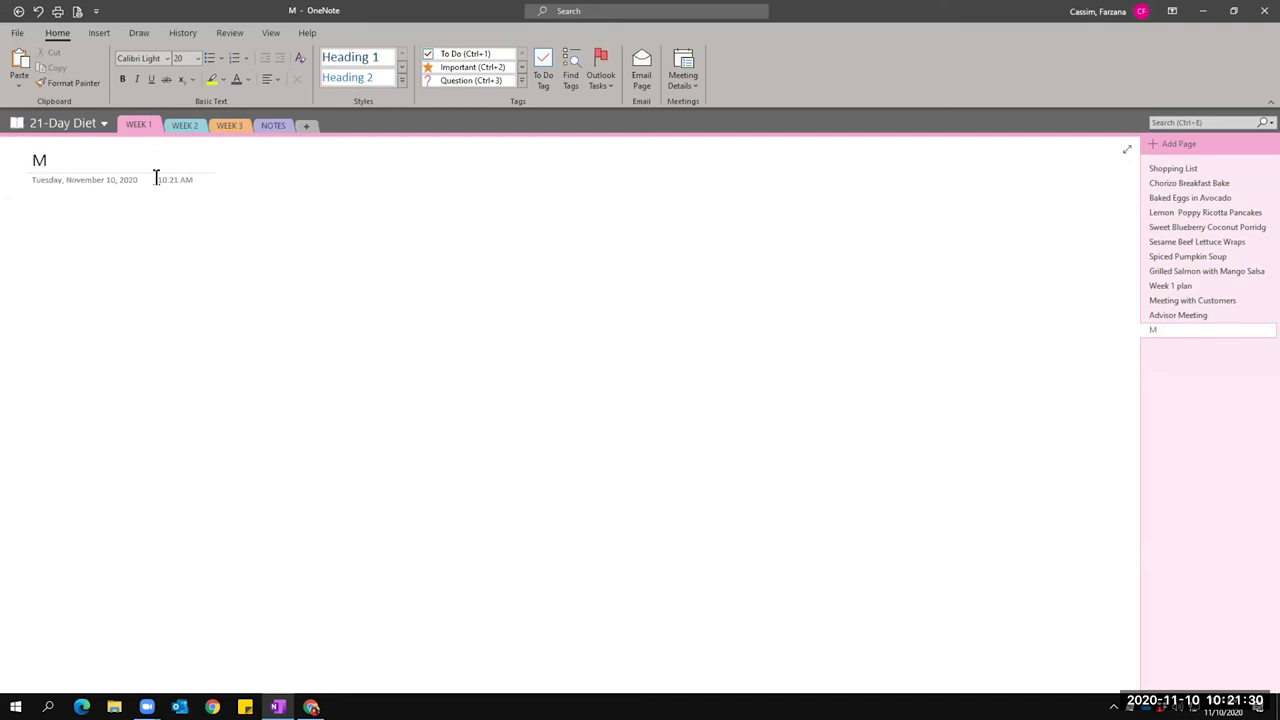
{"action": "type", "text": "eeting with Cust"}
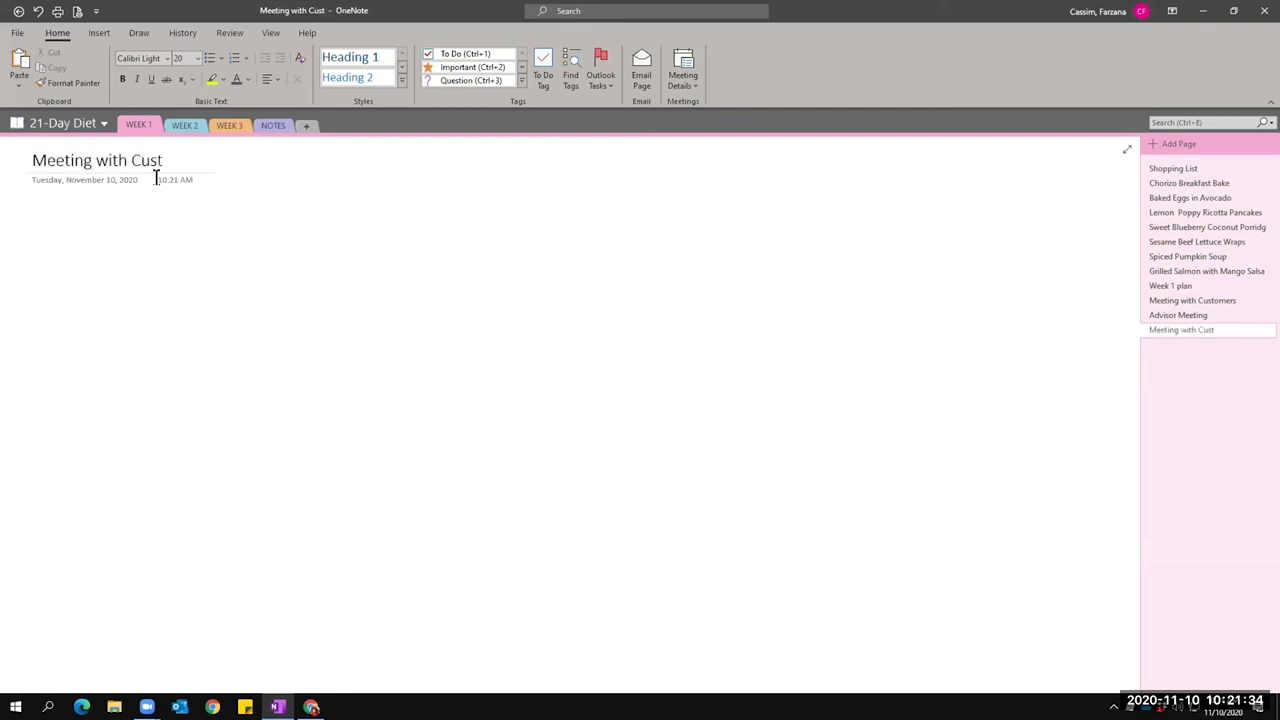
{"action": "key", "text": "BackSpace"}
{"action": "key", "text": "BackSpace"}
{"action": "key", "text": "BackSpace"}
{"action": "key", "text": "BackSpace"}
{"action": "type", "text": "C"}
{"action": "key", "text": "BackSpace"}
{"action": "type", "text": "Vendors"}
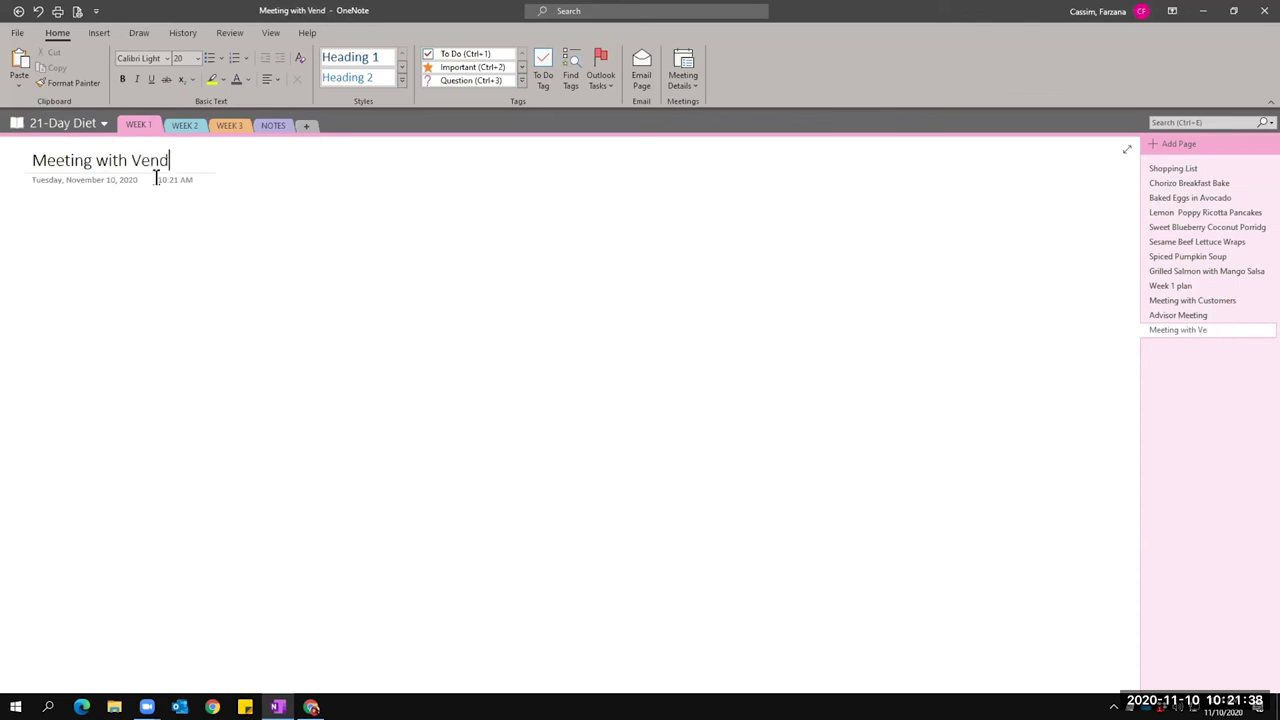
{"action": "key", "text": "Return"}
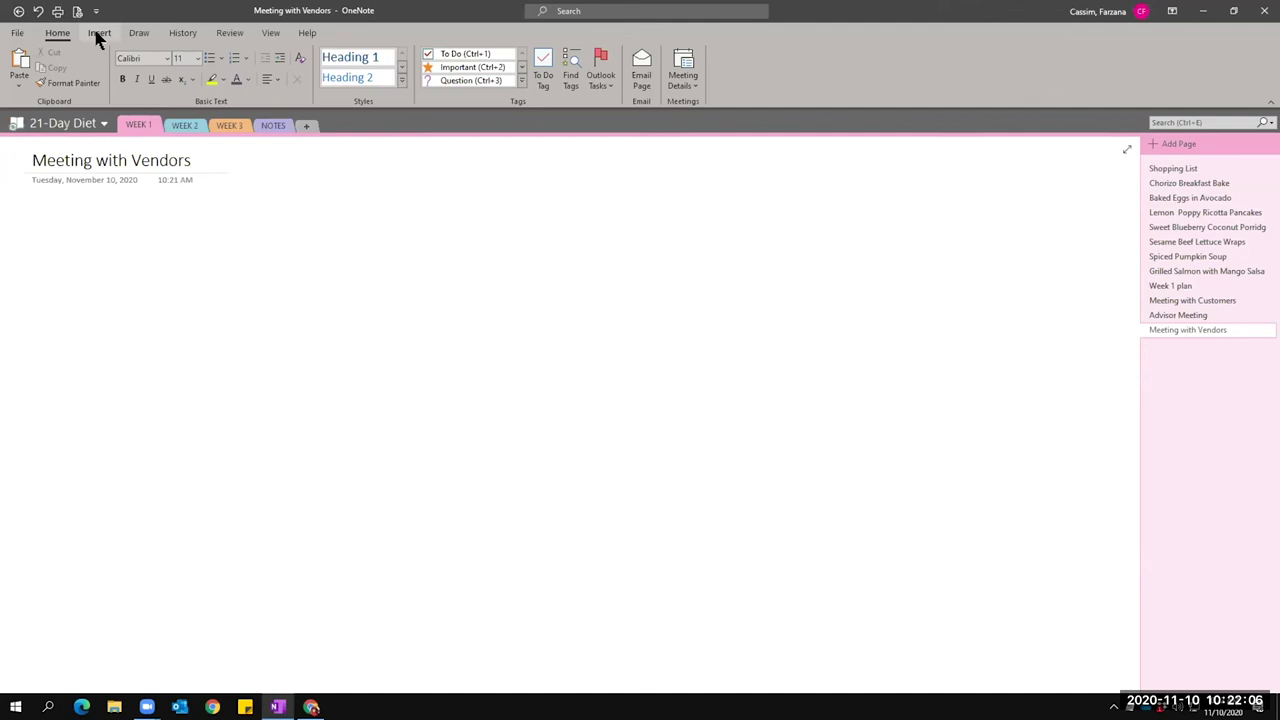
Insert today's 9:00 AM meeting details, MS OFFICE 1, 2, 3 SERIES- PART 3 - OneNote, and move them up beneath the page title.
{"action": "left_click", "coordinate": [98, 35]}
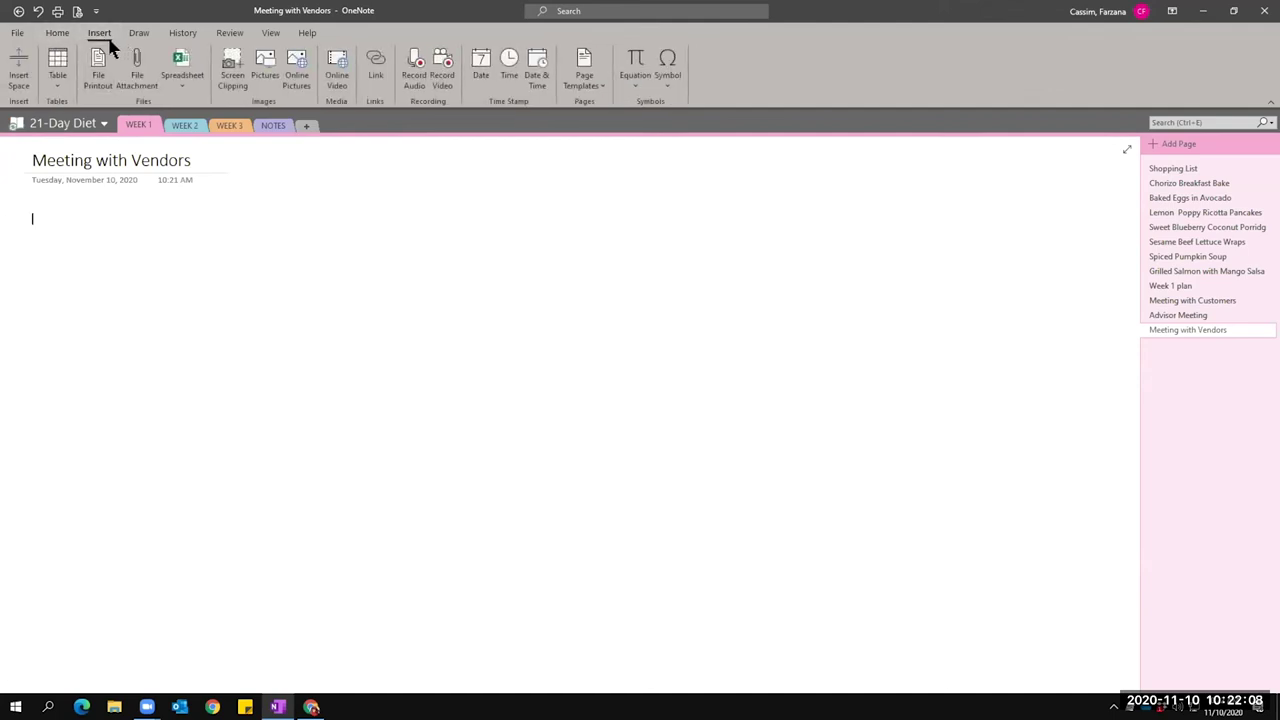
{"action": "left_click", "coordinate": [54, 35]}
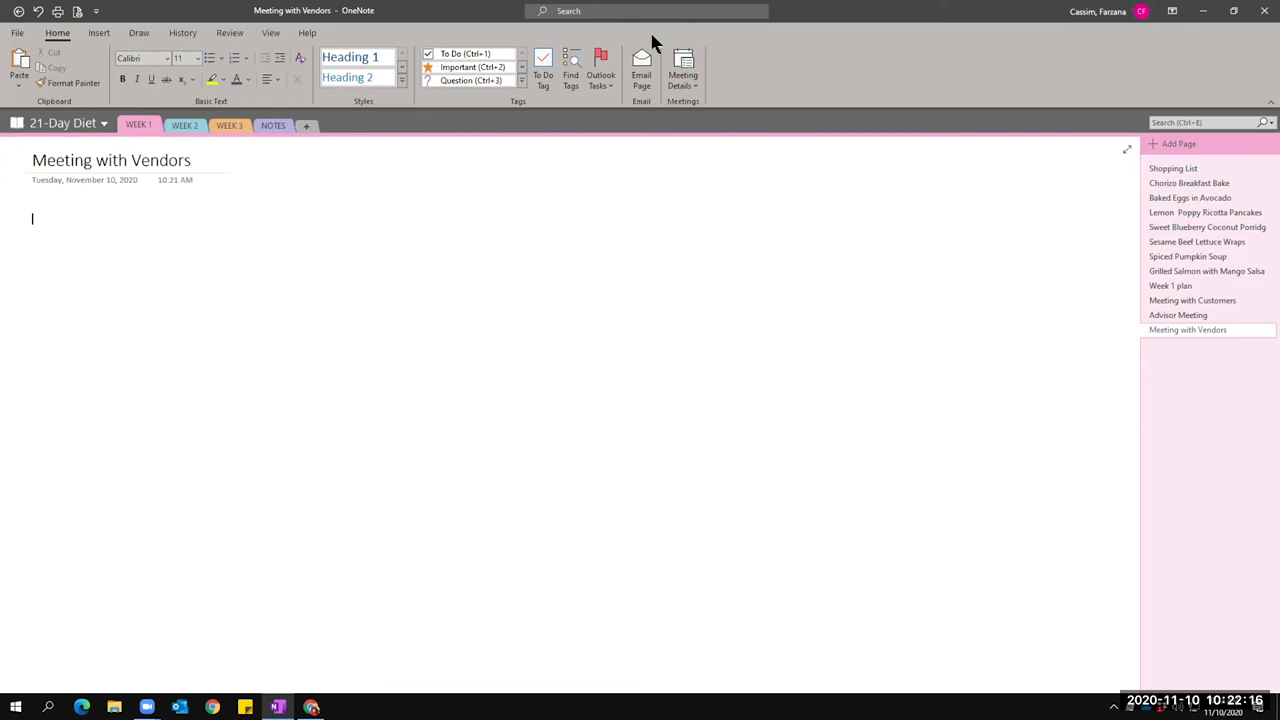
{"action": "left_click", "coordinate": [684, 80]}
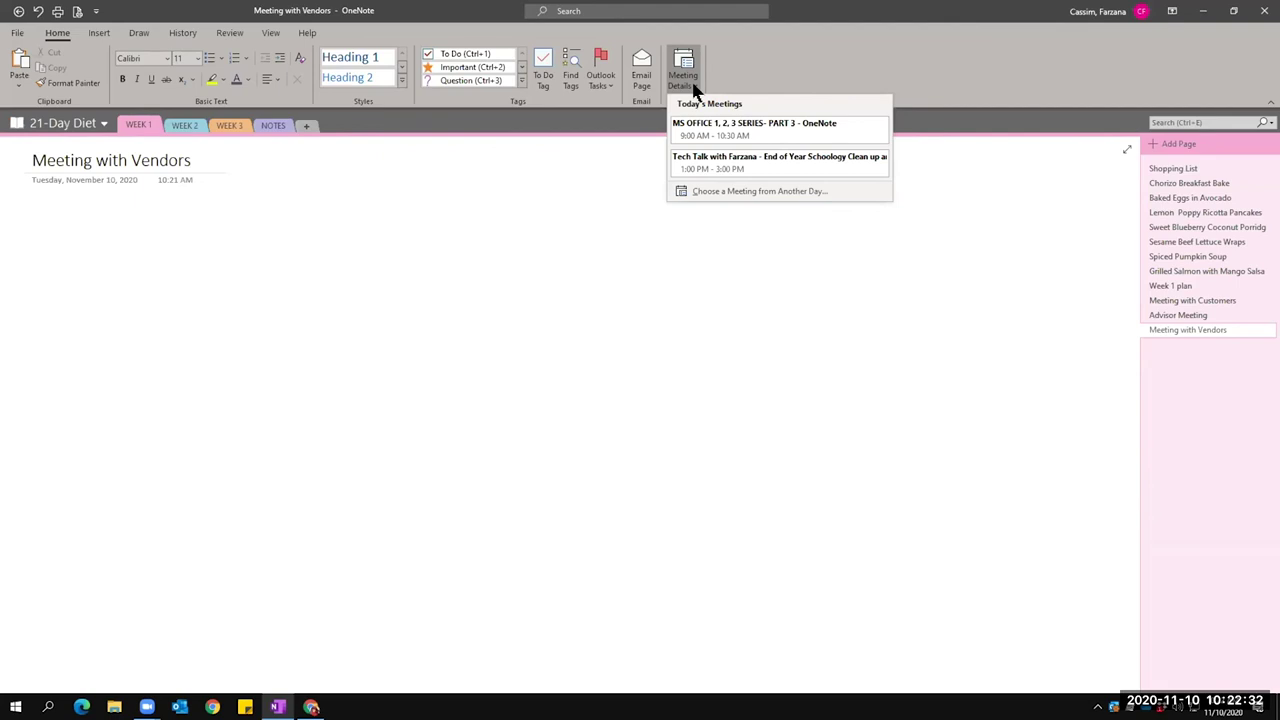
{"action": "left_click", "coordinate": [720, 137]}
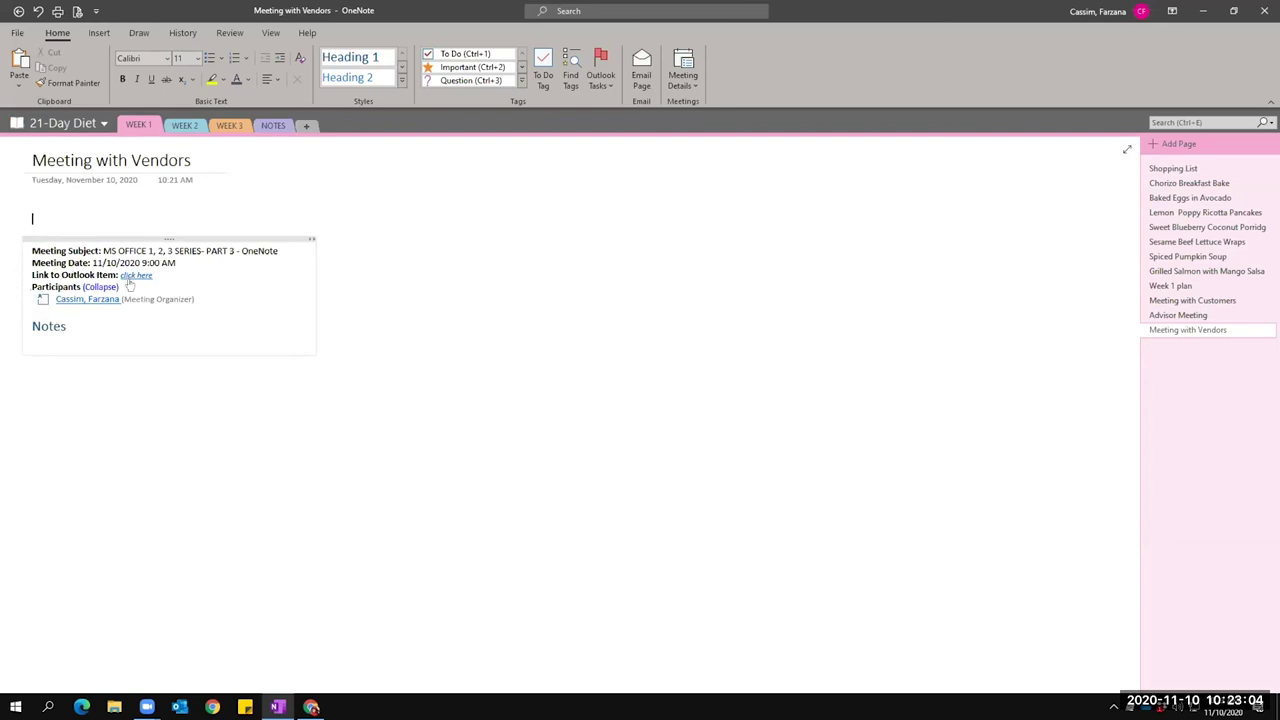
{"action": "left_click_drag", "start_coordinate": [118, 237], "coordinate": [120, 197]}
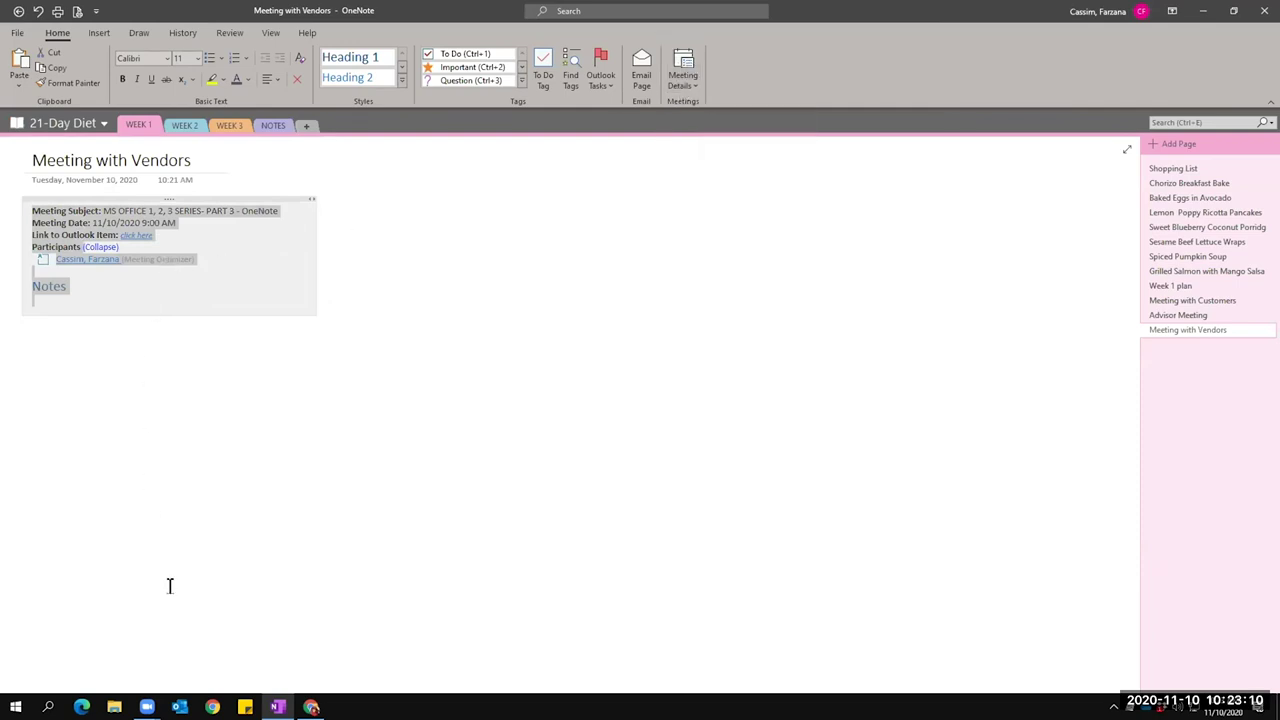
{"action": "left_click", "coordinate": [90, 378]}
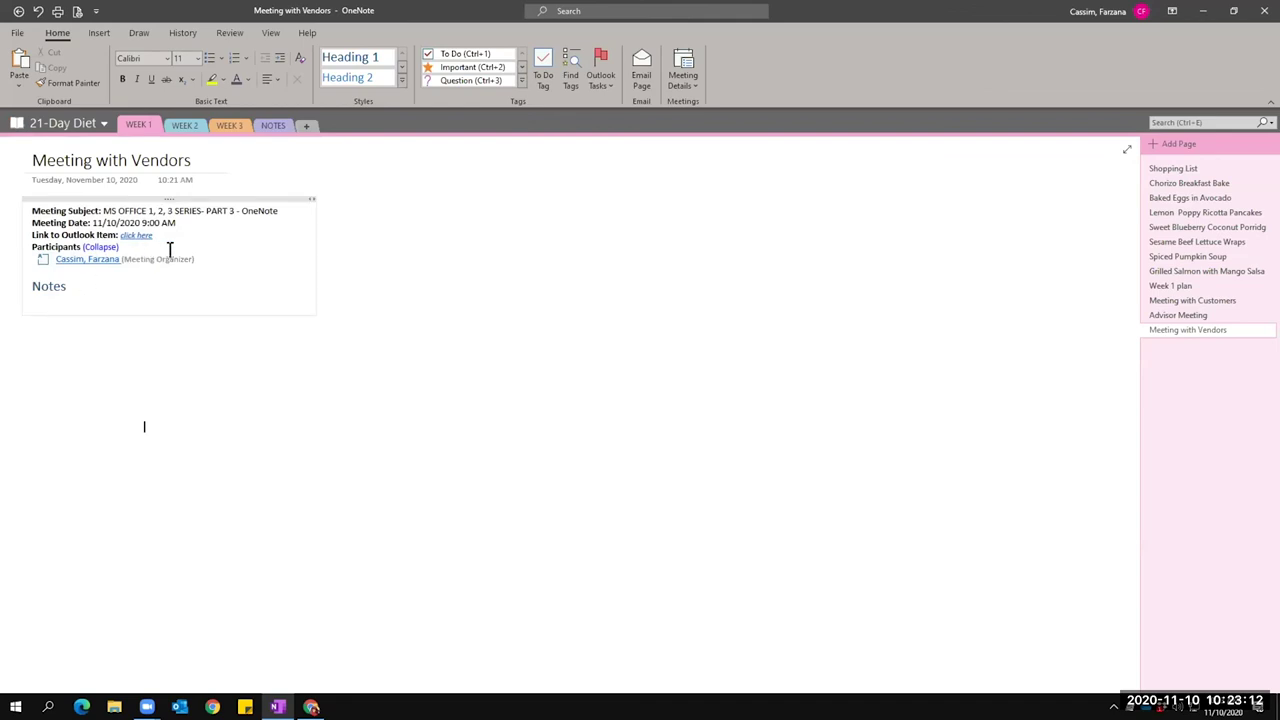
{"action": "left_click", "coordinate": [682, 72]}
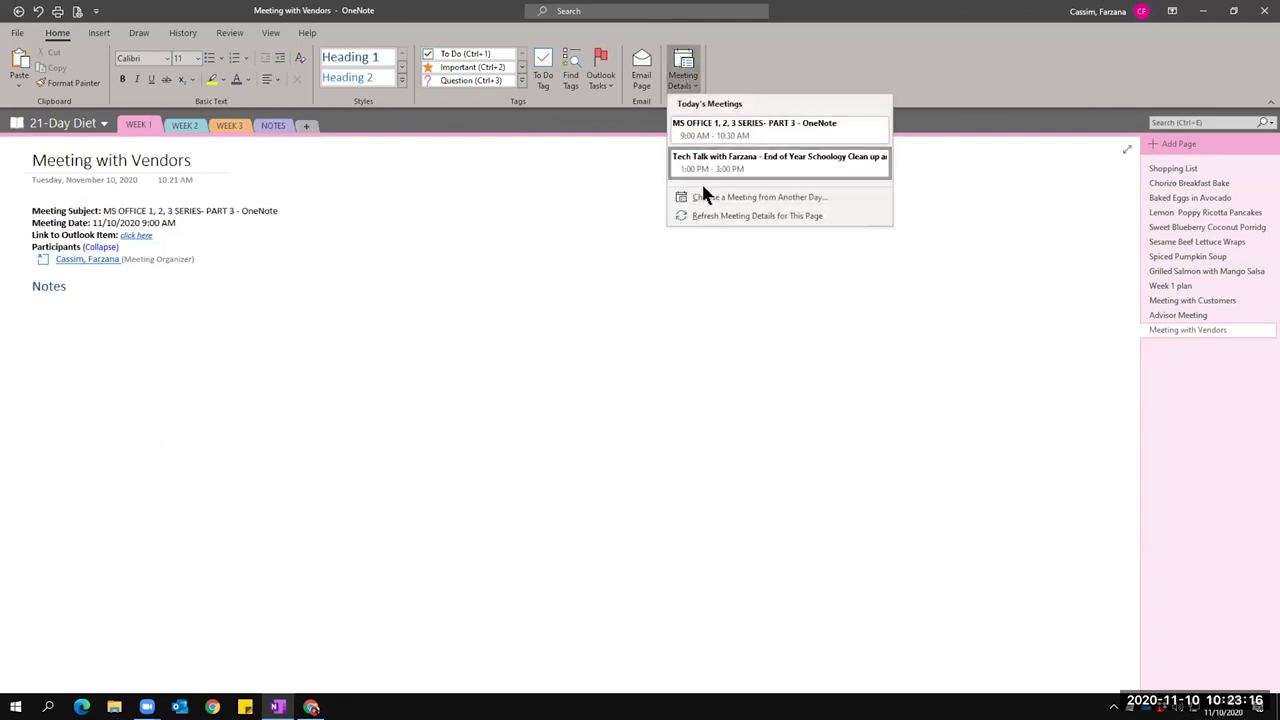
{"action": "left_click", "coordinate": [689, 200]}
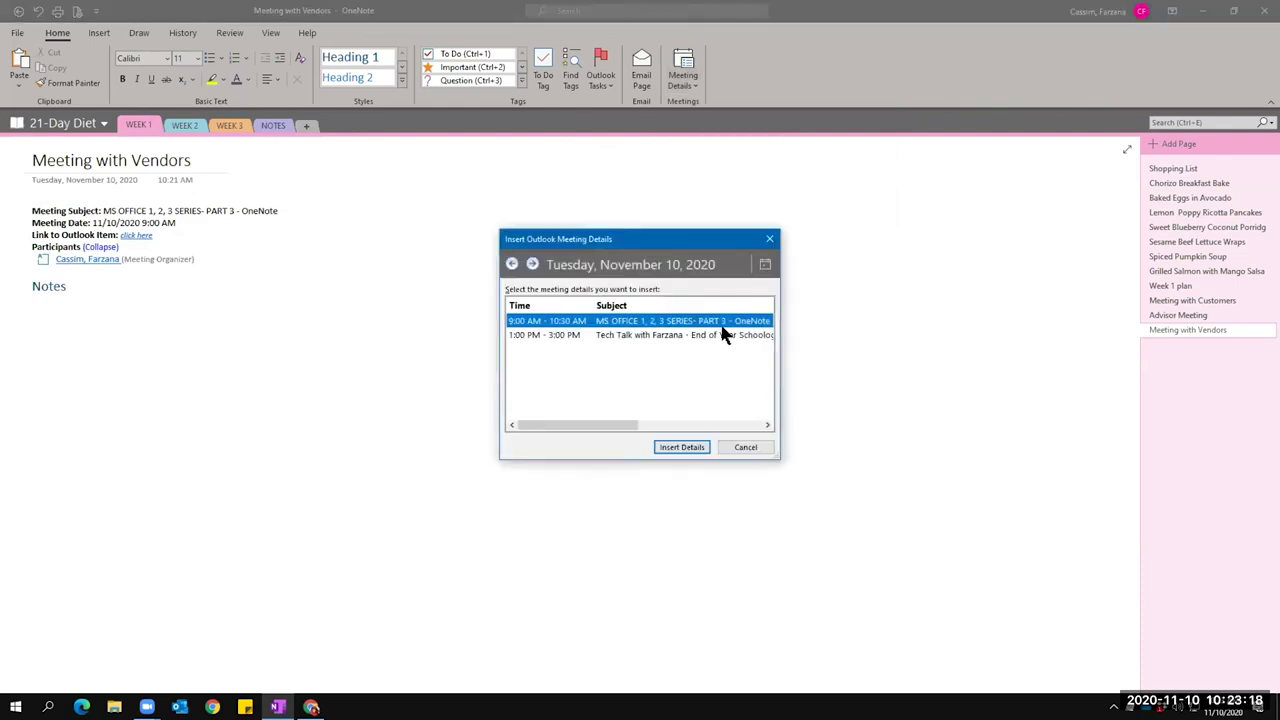
{"action": "left_click", "coordinate": [766, 266]}
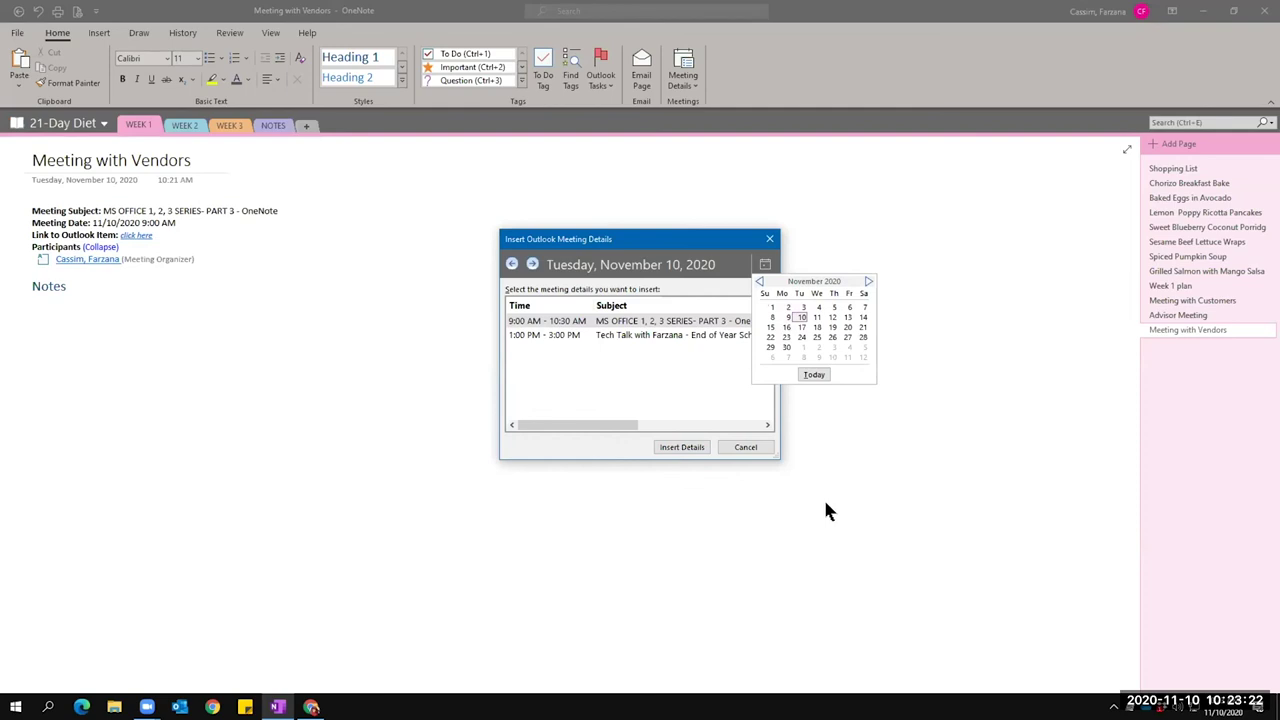
{"action": "left_click", "coordinate": [748, 458]}
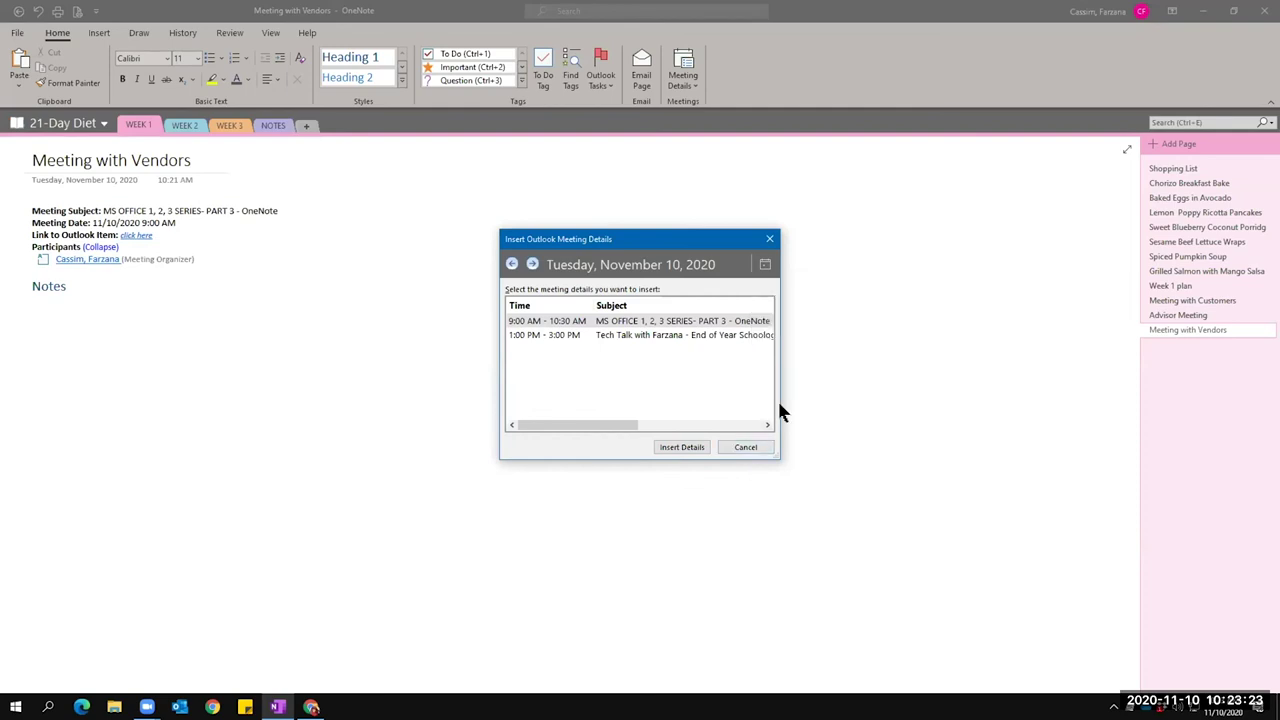
{"action": "left_click", "coordinate": [768, 241]}
Insert the October 27, 2020 EVANS Weekly Certificated Staff Meeting details from Outlook, continuing on the current Meeting with Vendors page.
{"action": "left_click", "coordinate": [690, 88]}
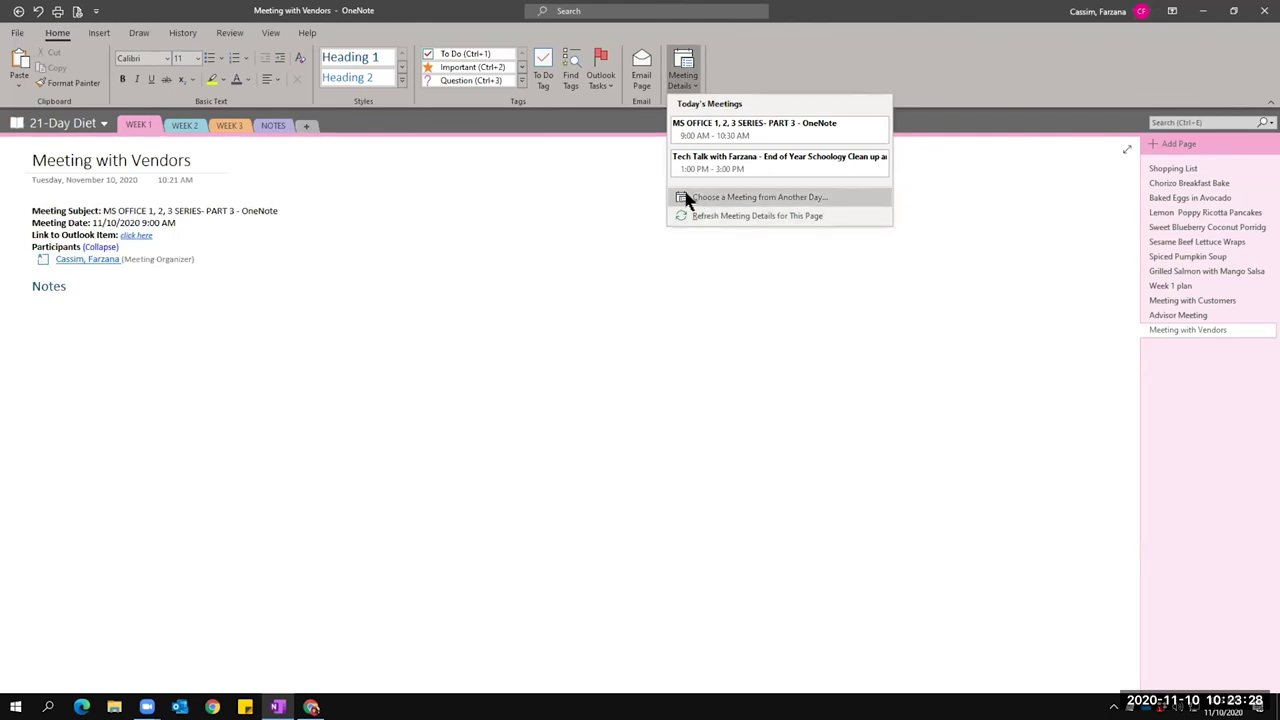
{"action": "left_click", "coordinate": [778, 197]}
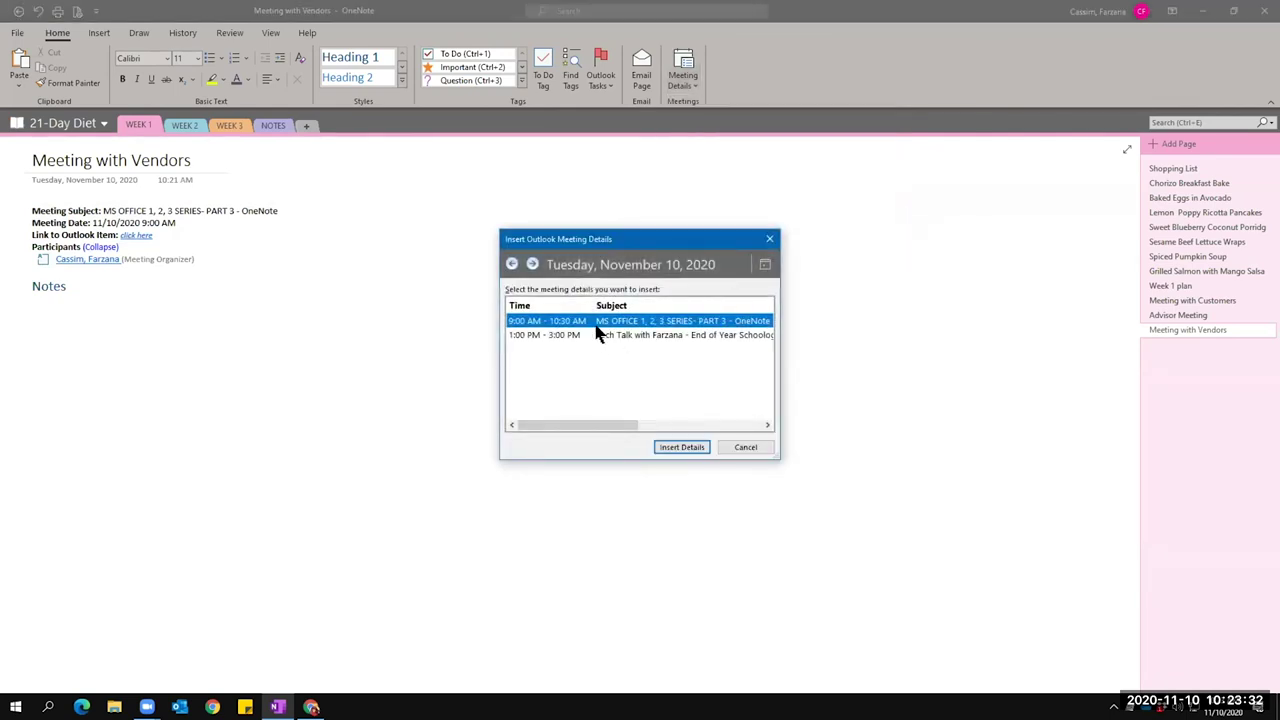
{"action": "left_click", "coordinate": [766, 268]}
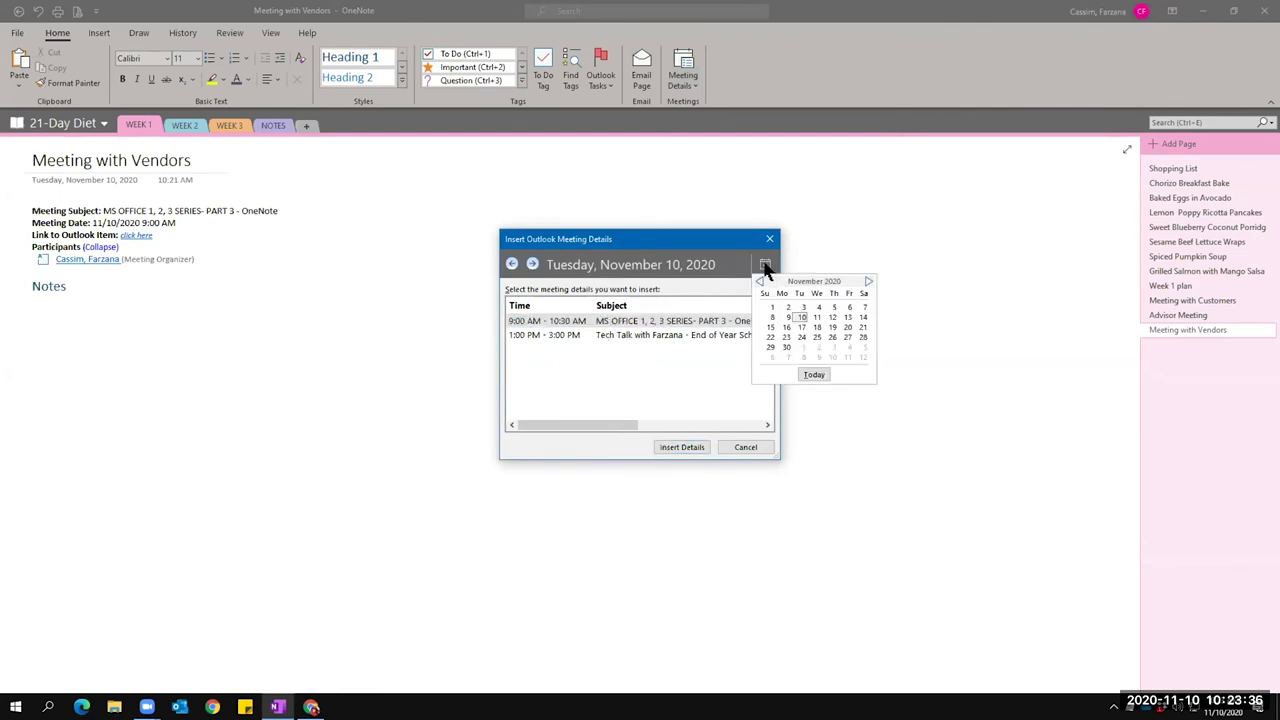
{"action": "left_click", "coordinate": [759, 282]}
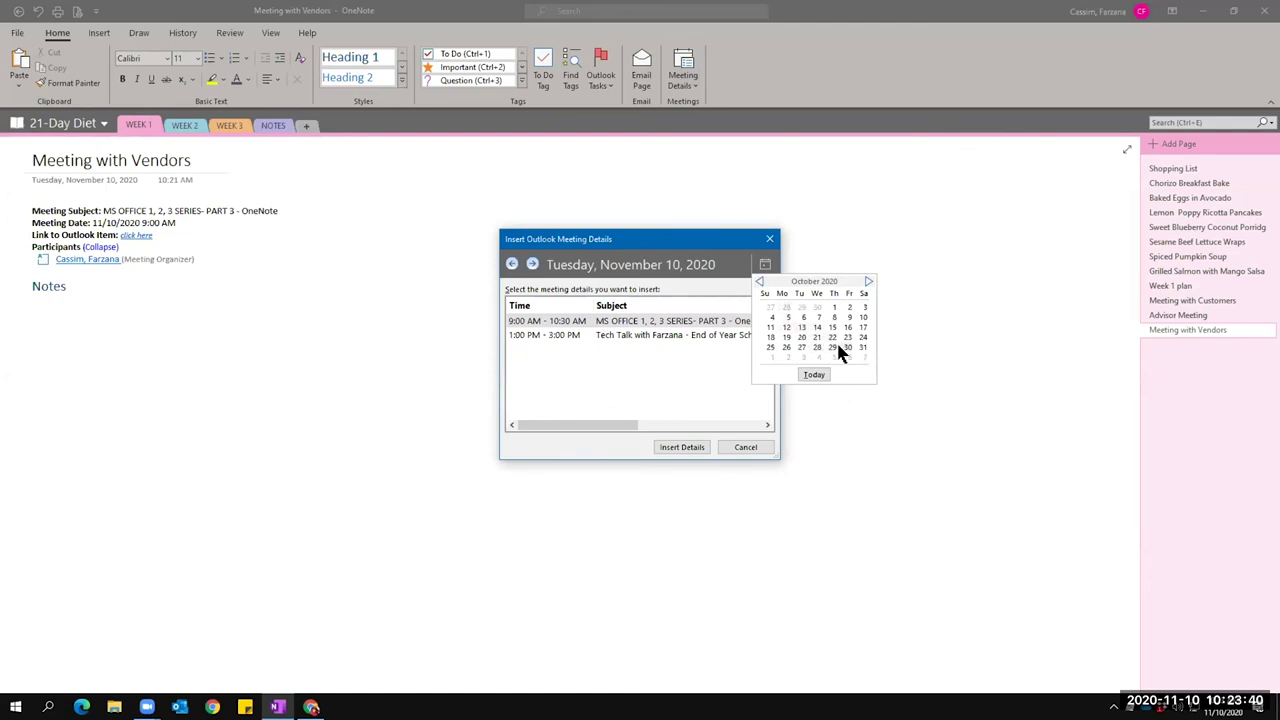
{"action": "left_click", "coordinate": [801, 343]}
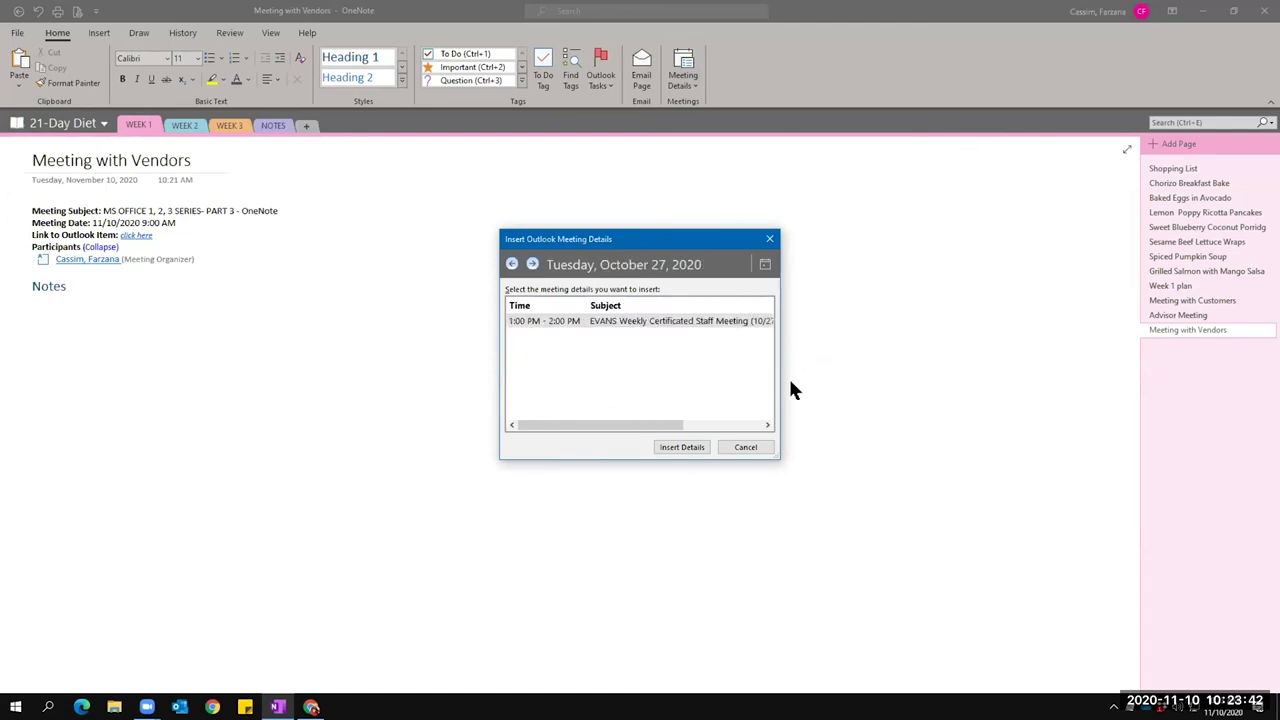
{"action": "left_click", "coordinate": [680, 448]}
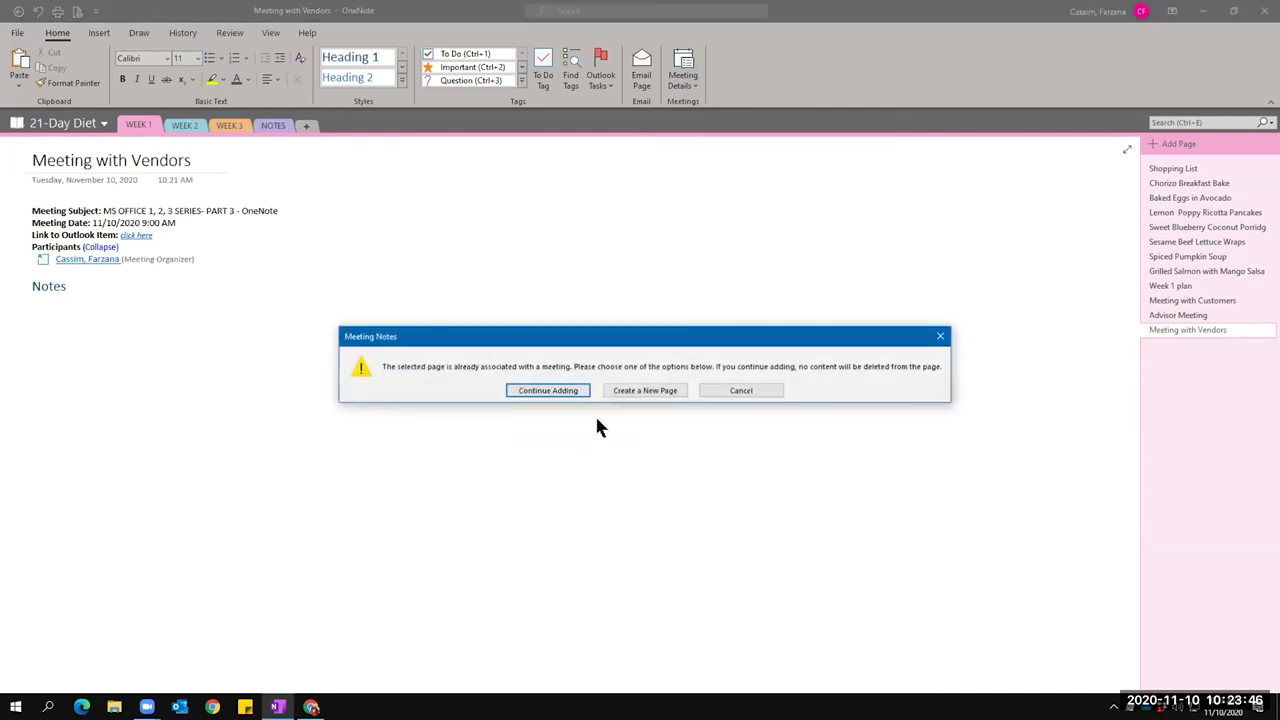
{"action": "left_click", "coordinate": [541, 396]}
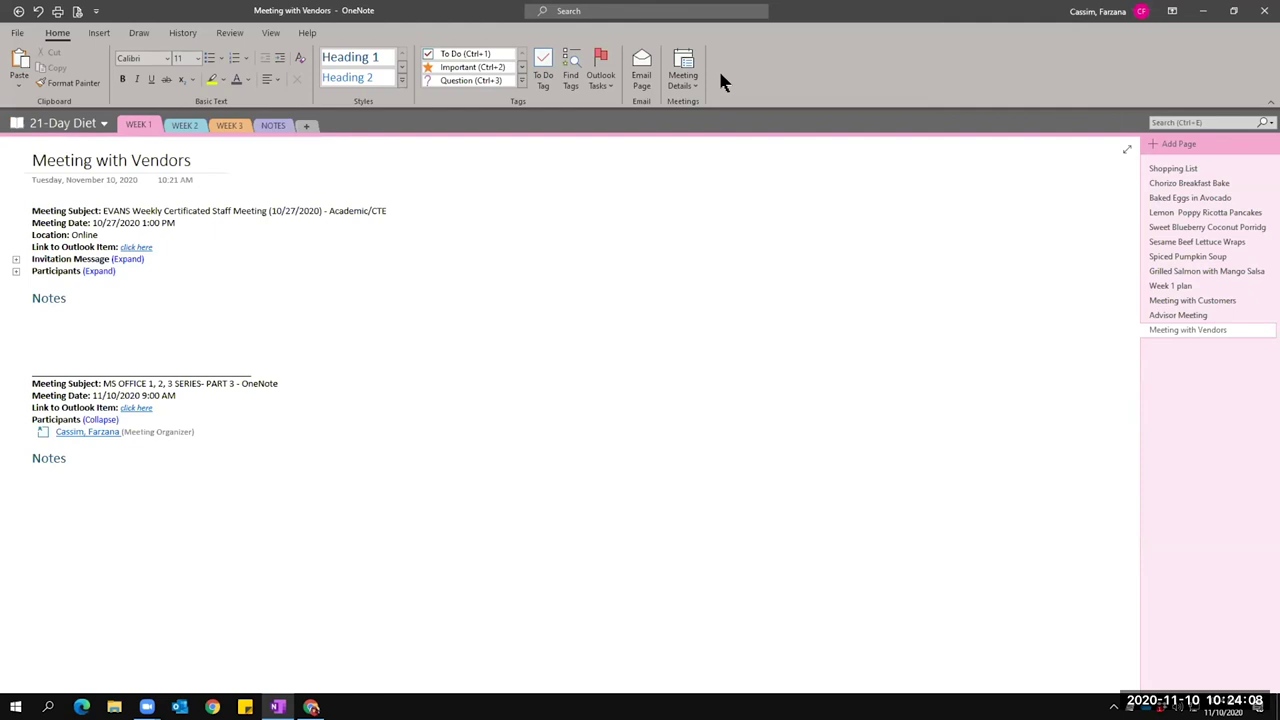
Look through the recipe pages in Week 1 and examine the handwritten ink marks on the Sesame Beef Lettuce Wraps printout.
{"action": "left_click", "coordinate": [1165, 214]}
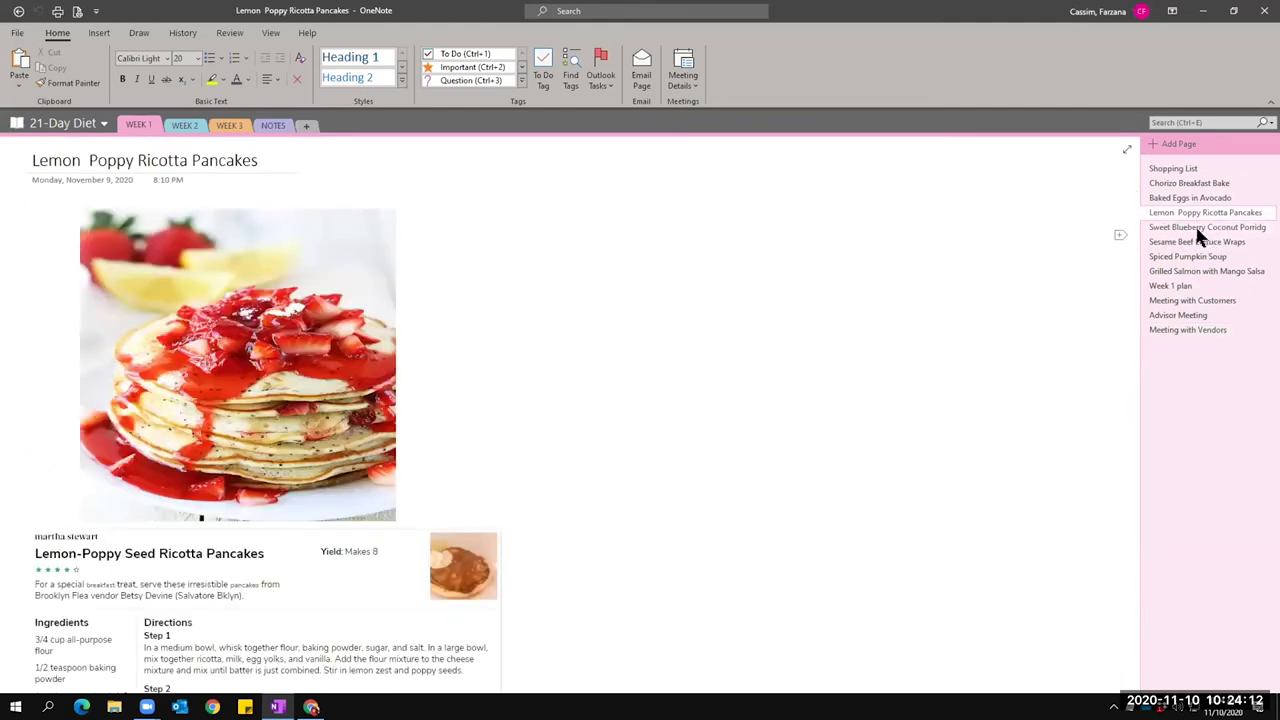
{"action": "left_click", "coordinate": [1196, 228]}
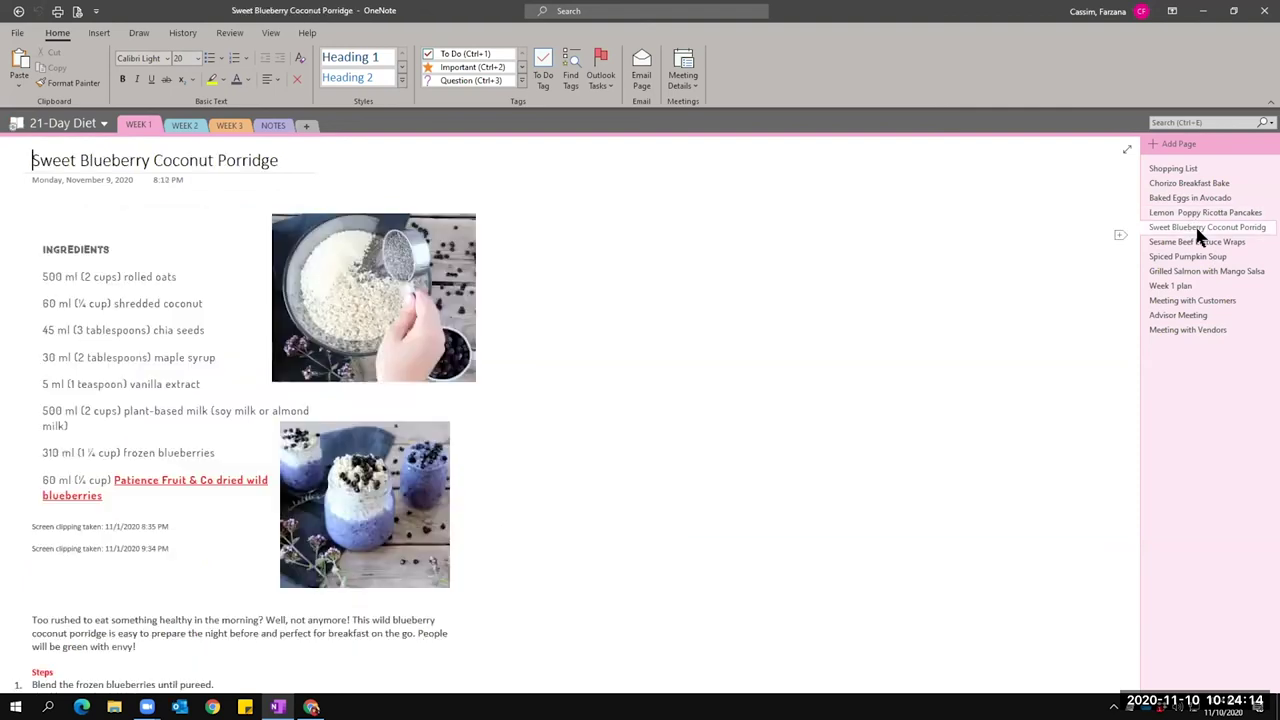
{"action": "left_click", "coordinate": [1188, 242]}
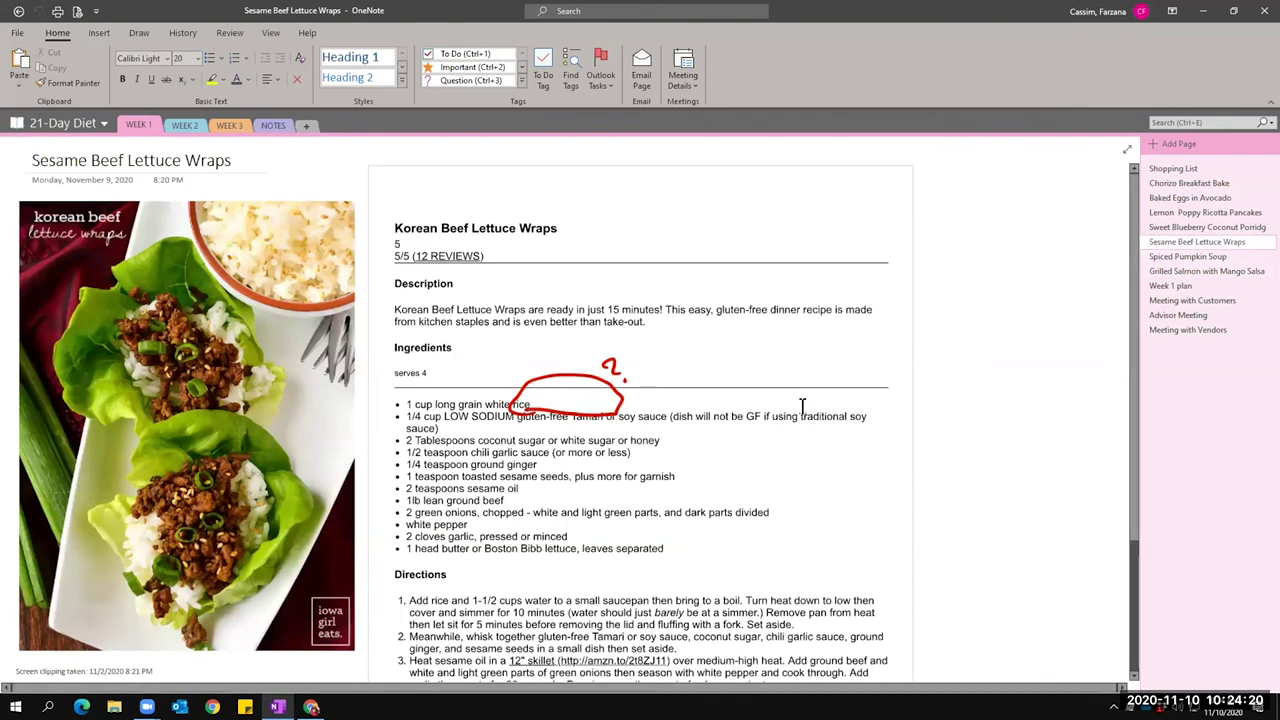
{"action": "scroll", "coordinate": [802, 405], "scroll_direction": "down", "scroll_amount": 5}
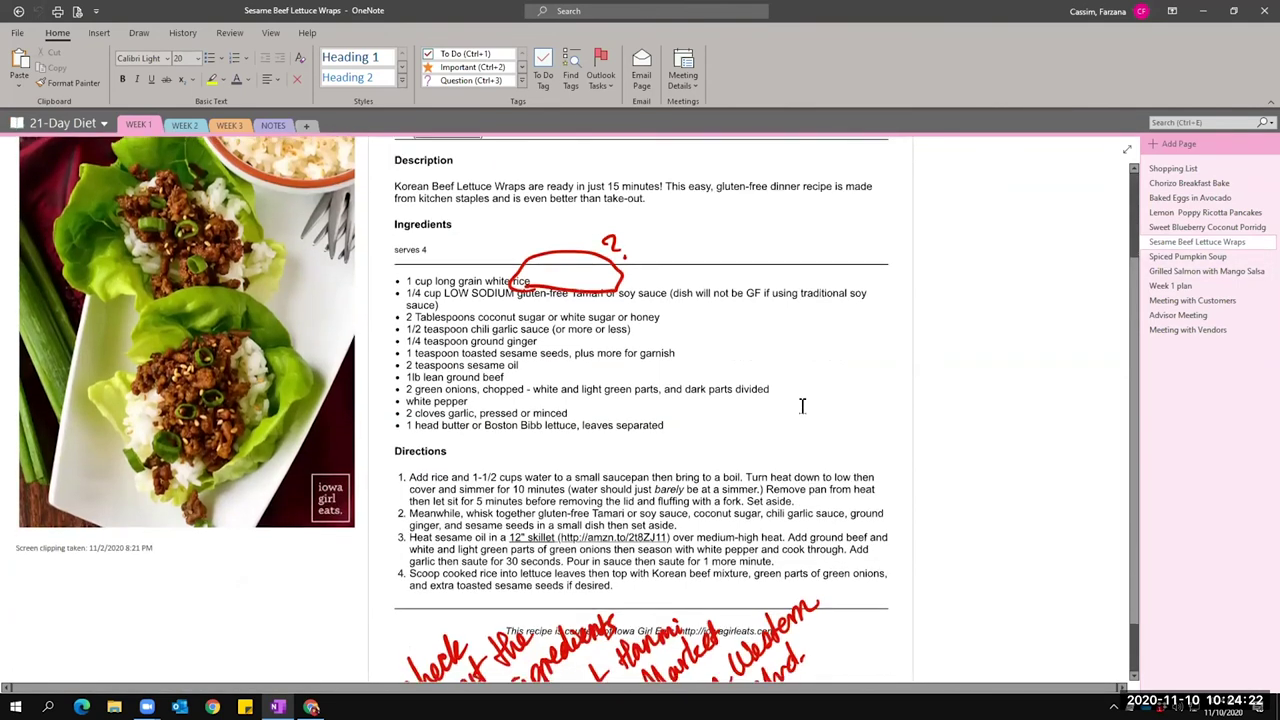
{"action": "scroll", "coordinate": [802, 405], "scroll_direction": "up", "scroll_amount": 4}
{"action": "scroll", "coordinate": [802, 405], "scroll_direction": "up", "scroll_amount": 2}
{"action": "scroll", "coordinate": [801, 405], "scroll_direction": "down", "scroll_amount": 4}
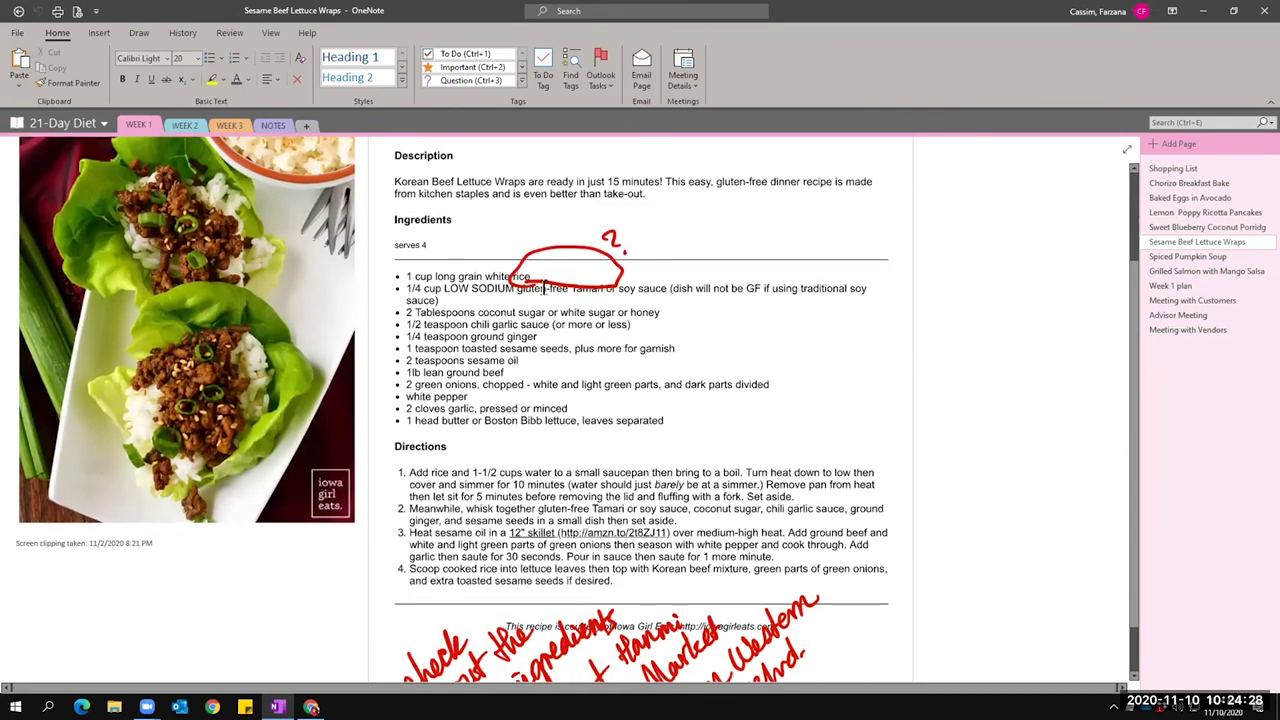
{"action": "left_click", "coordinate": [610, 238]}
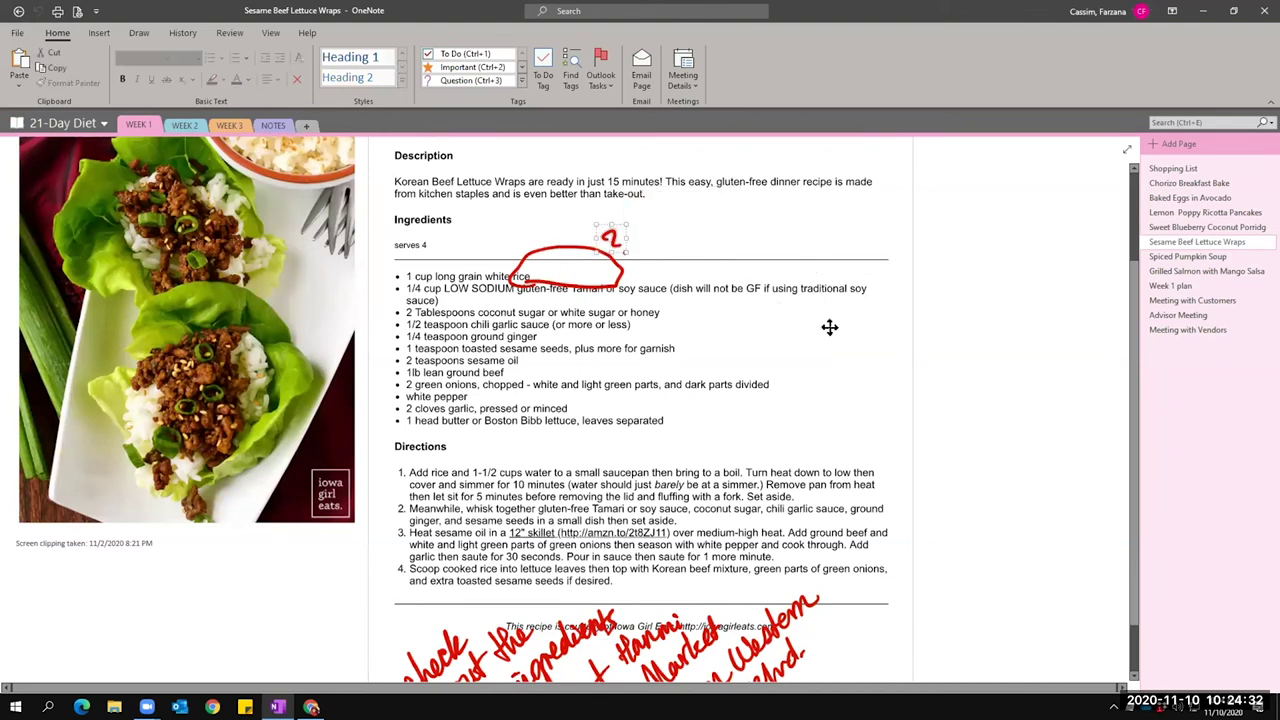
{"action": "scroll", "coordinate": [830, 327], "scroll_direction": "up", "scroll_amount": 1}
{"action": "scroll", "coordinate": [830, 327], "scroll_direction": "up", "scroll_amount": 1}
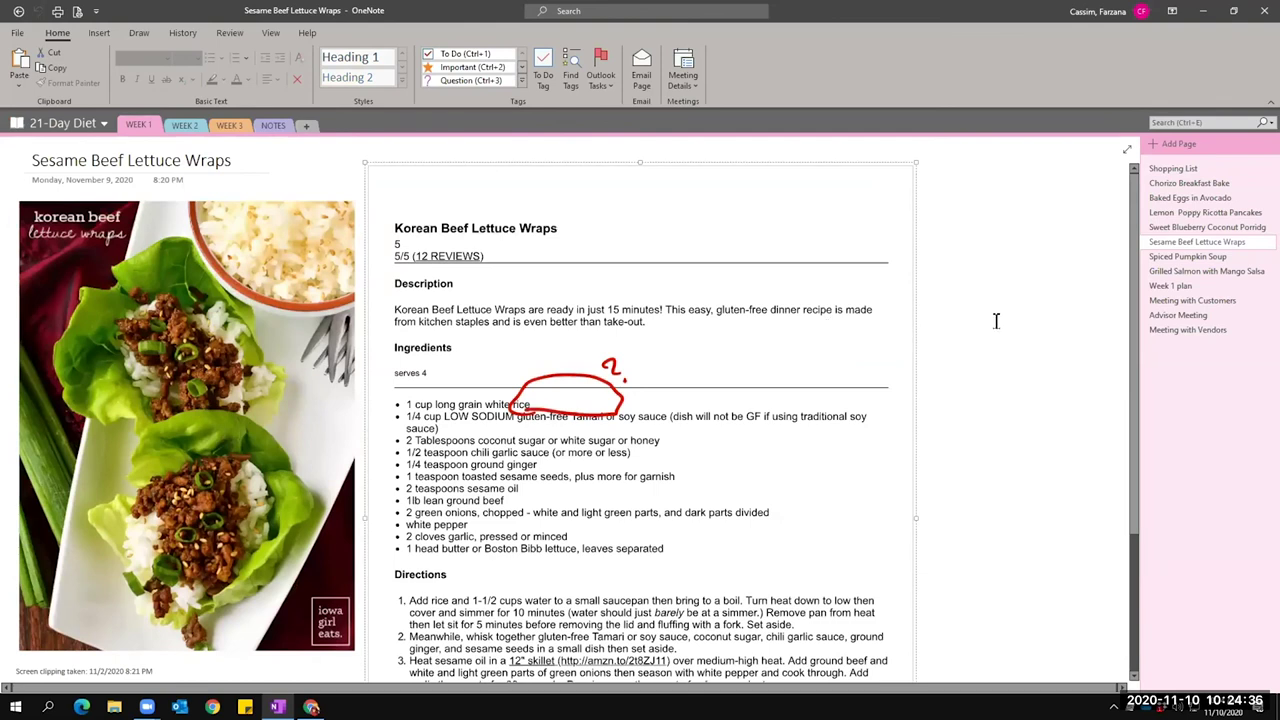
Check the Baked Eggs and Blueberry Porridge pages and examine the handwritten comment on the Lemon Poppy Ricotta Pancakes page.
{"action": "left_click", "coordinate": [1213, 199]}
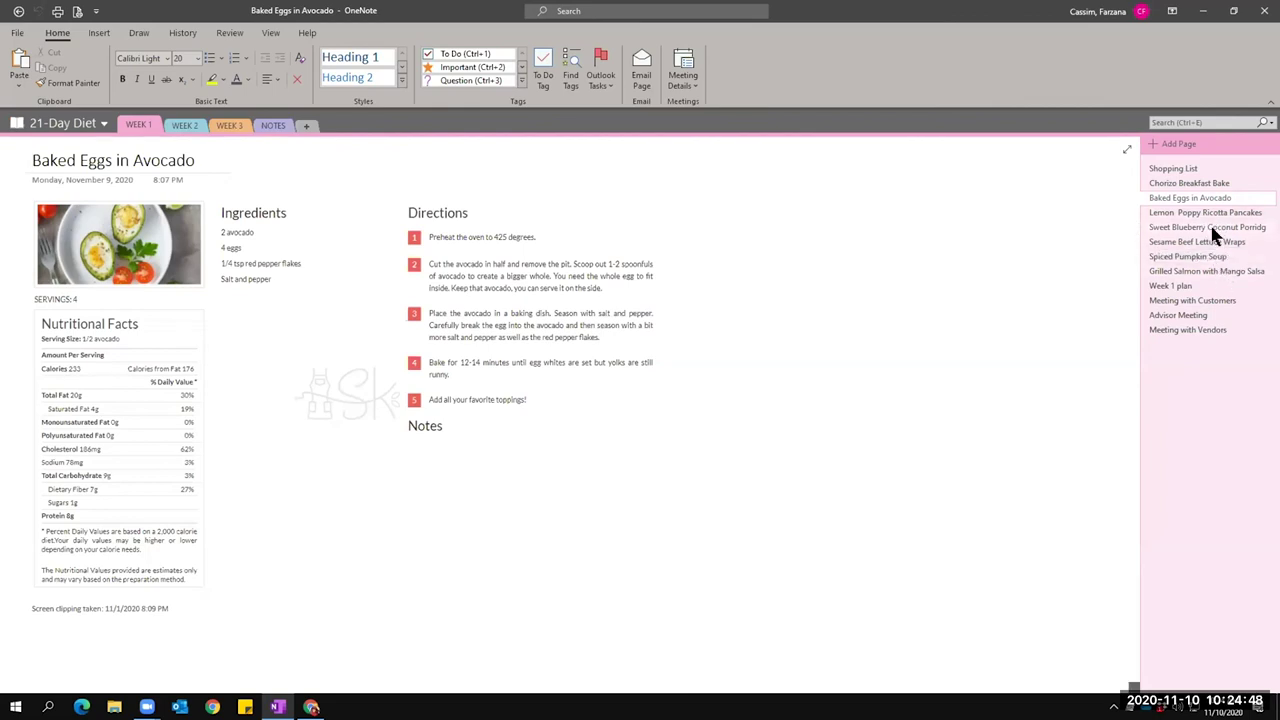
{"action": "left_click", "coordinate": [1211, 227]}
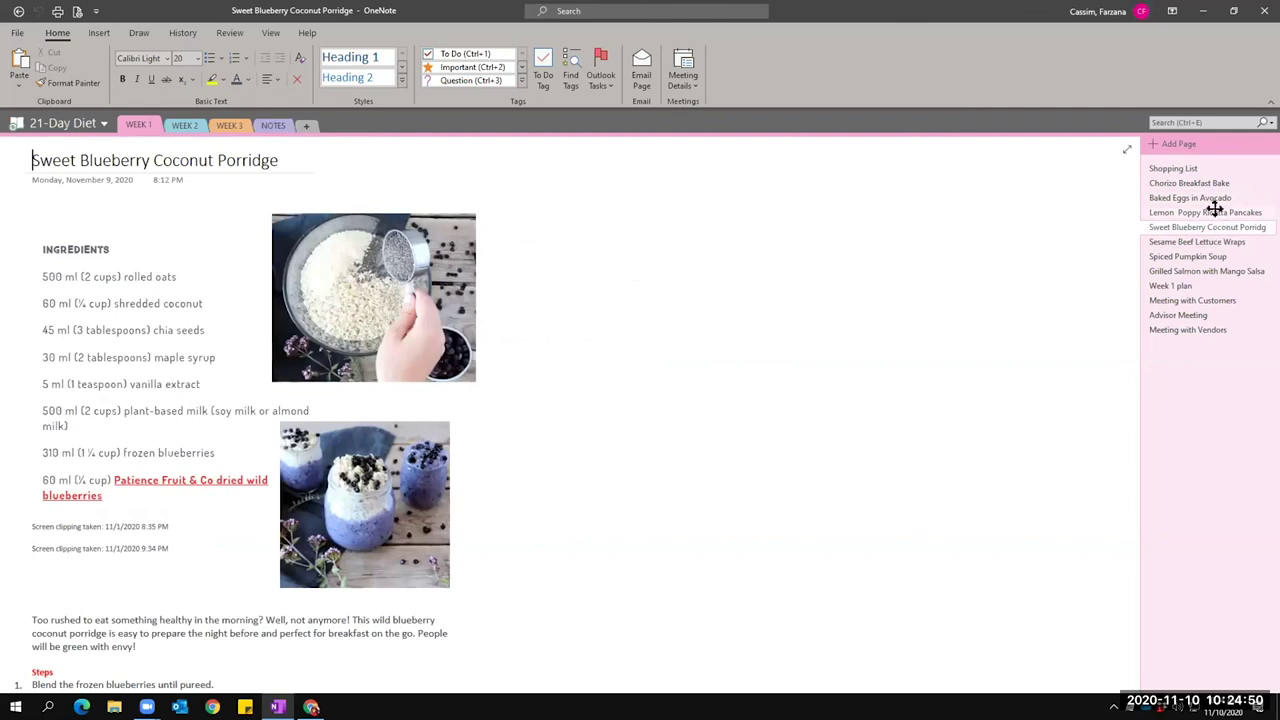
{"action": "left_click", "coordinate": [1212, 212]}
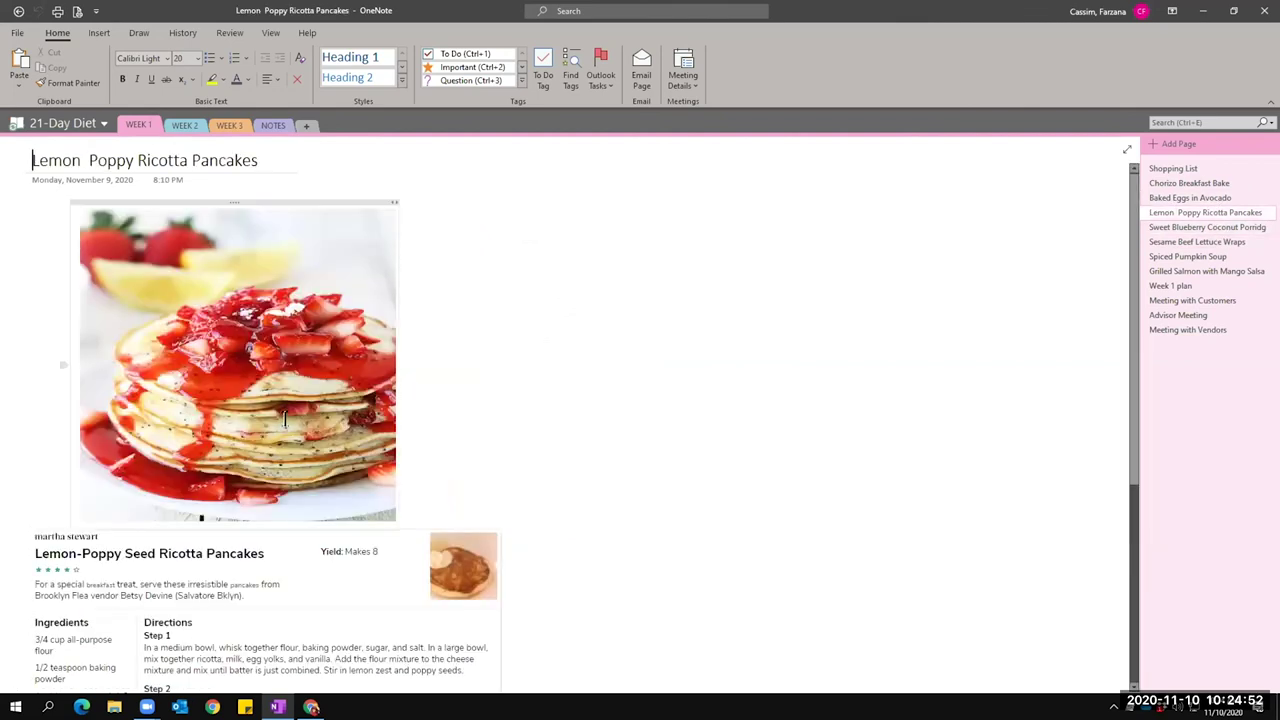
{"action": "scroll", "coordinate": [285, 420], "scroll_direction": "down", "scroll_amount": 5}
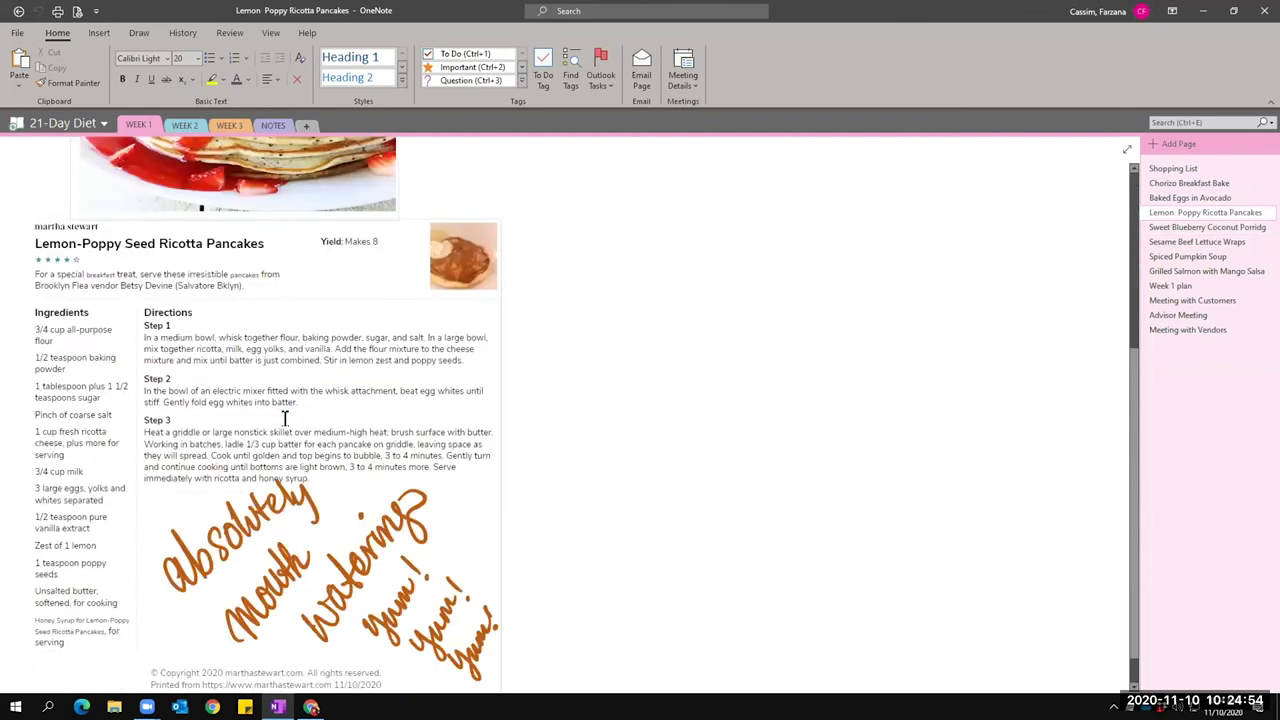
{"action": "scroll", "coordinate": [285, 420], "scroll_direction": "up", "scroll_amount": 5}
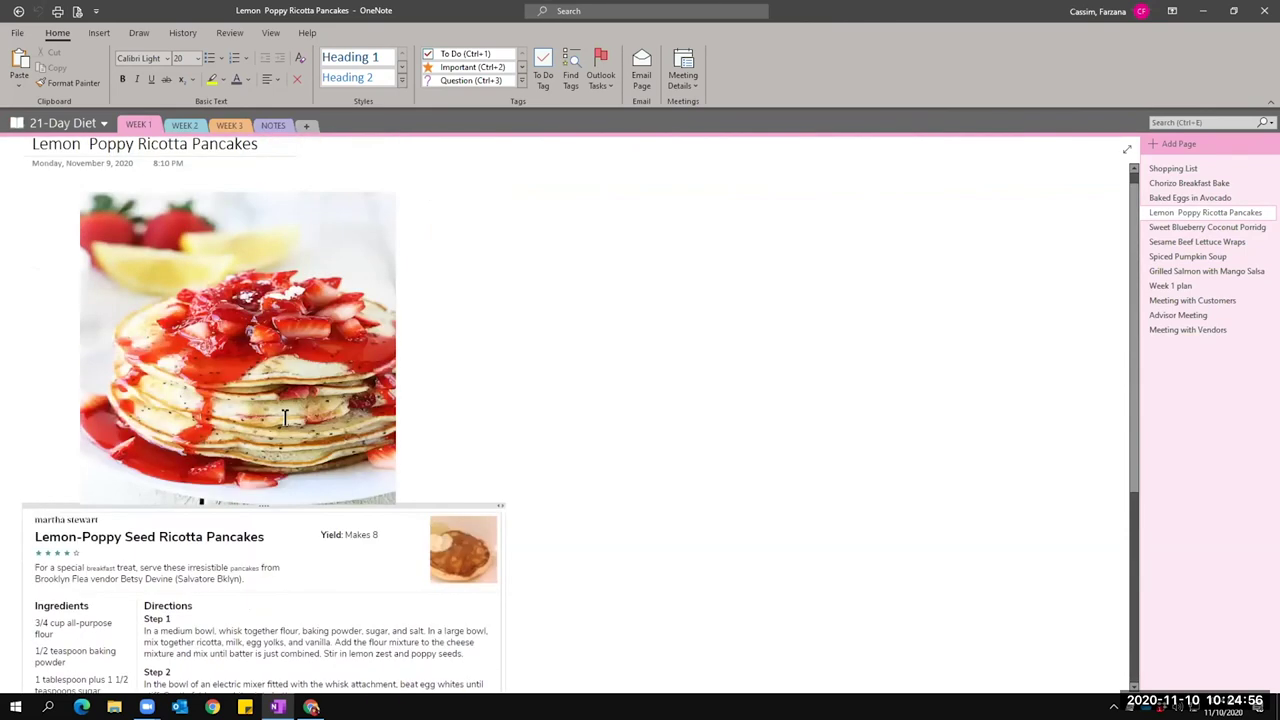
{"action": "scroll", "coordinate": [285, 418], "scroll_direction": "down", "scroll_amount": 3}
{"action": "scroll", "coordinate": [285, 418], "scroll_direction": "down", "scroll_amount": 2}
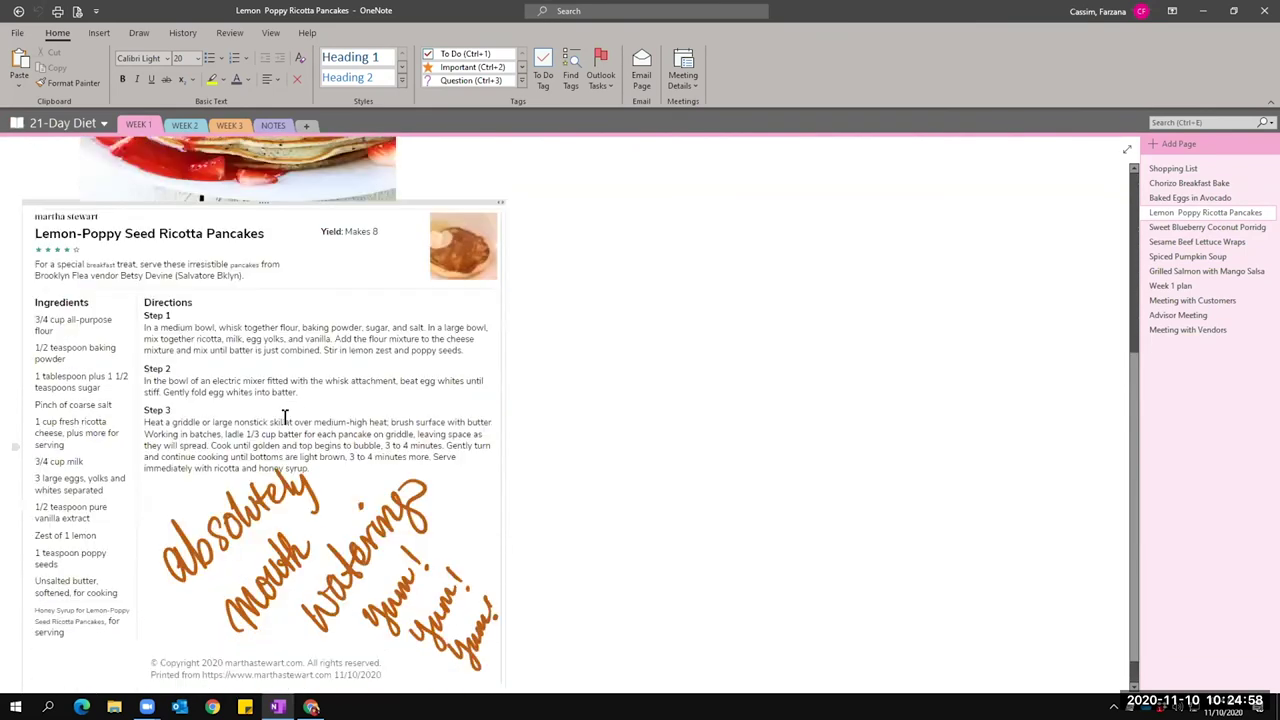
{"action": "scroll", "coordinate": [285, 418], "scroll_direction": "down", "scroll_amount": 1}
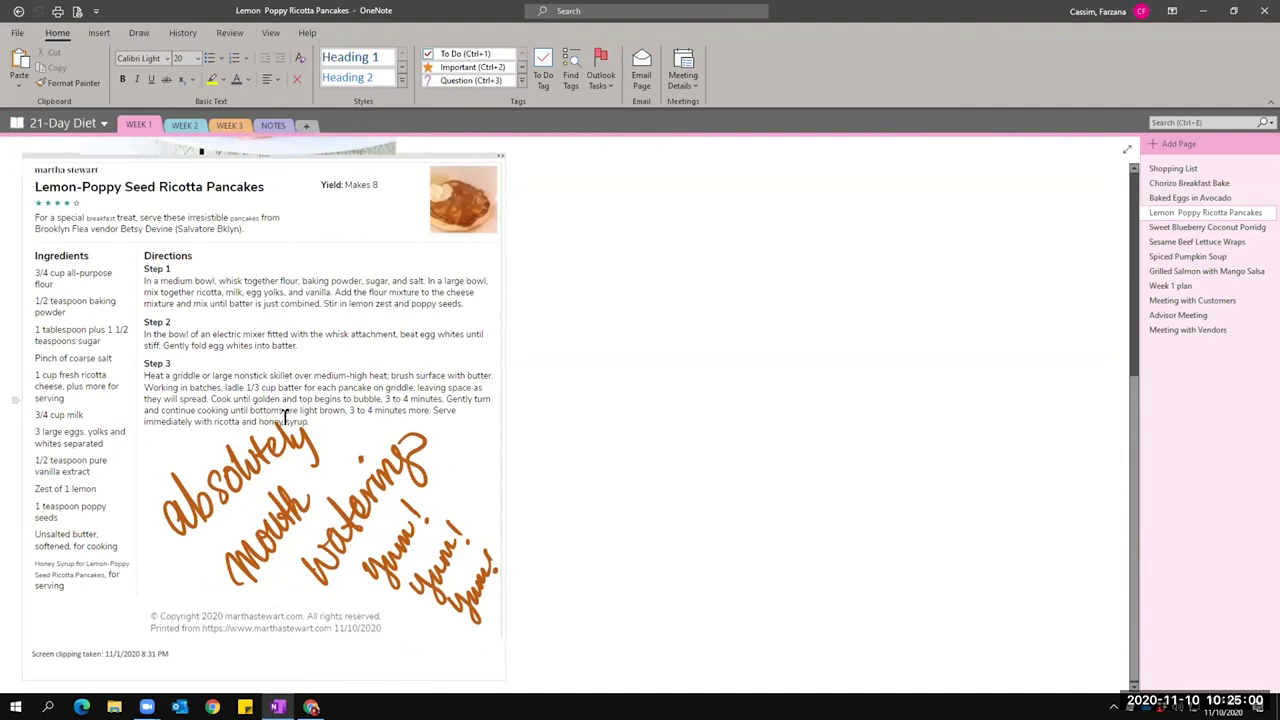
Start an Outlook email of the Lemon Poppy Ricotta Pancakes page and enter the recipient's name from the suggested contacts.
{"action": "scroll", "coordinate": [285, 418], "scroll_direction": "up", "scroll_amount": 6}
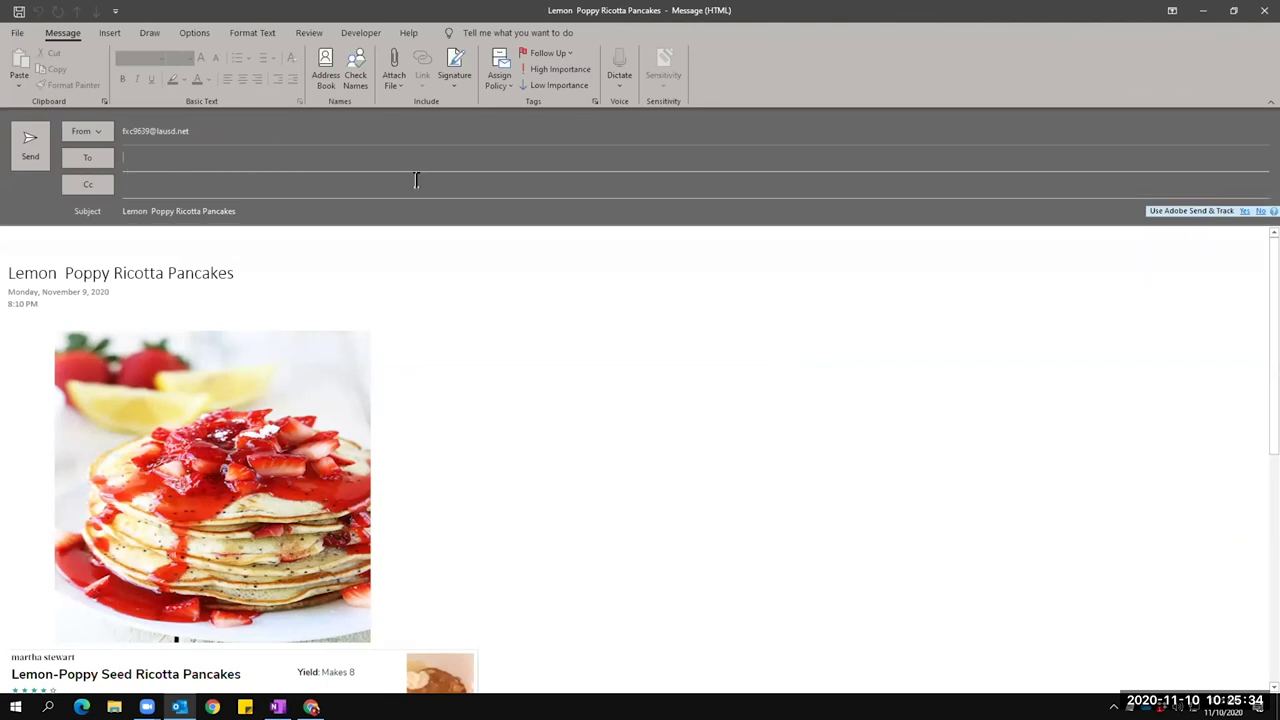
{"action": "left_click", "coordinate": [162, 157]}
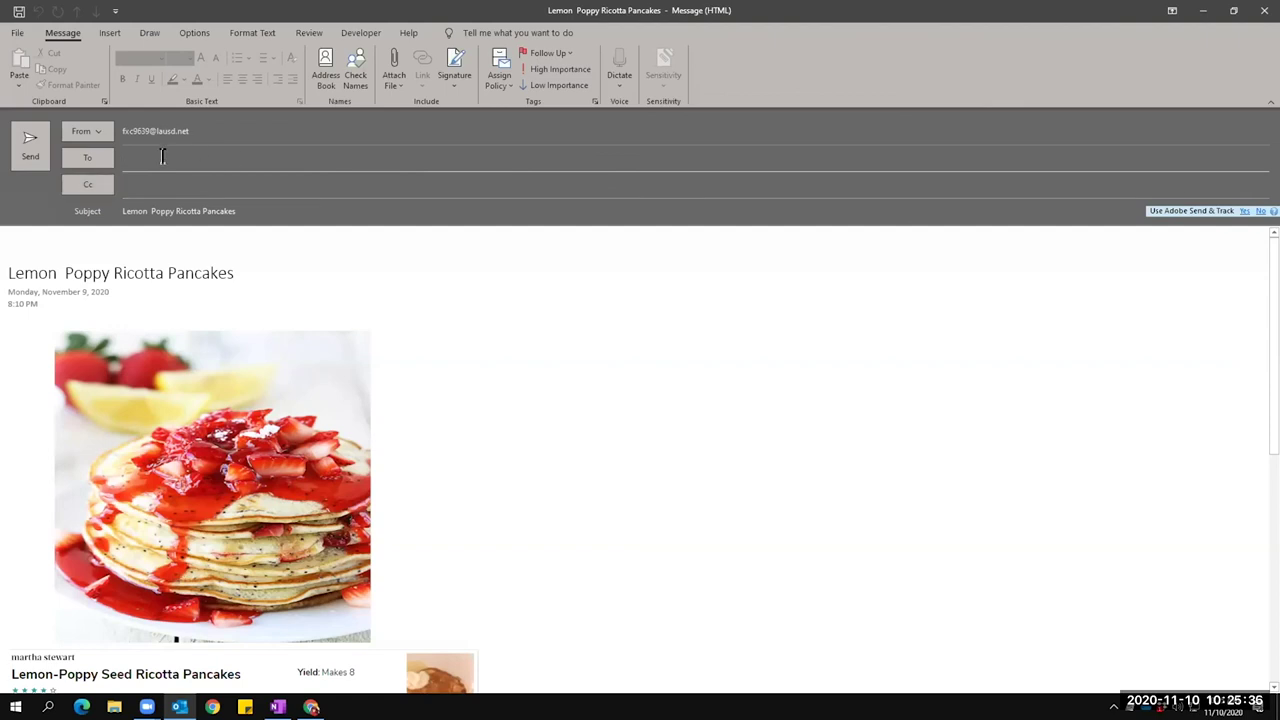
{"action": "type", "text": "meli"}
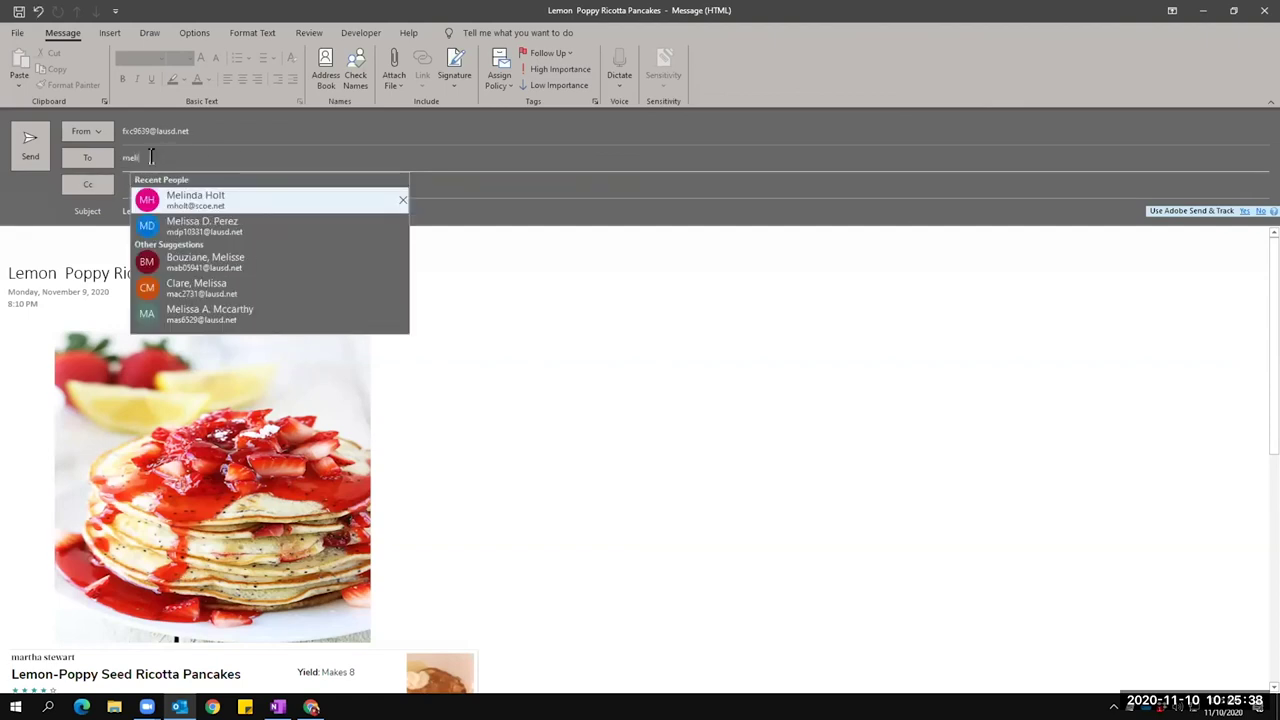
{"action": "left_click", "coordinate": [208, 202]}
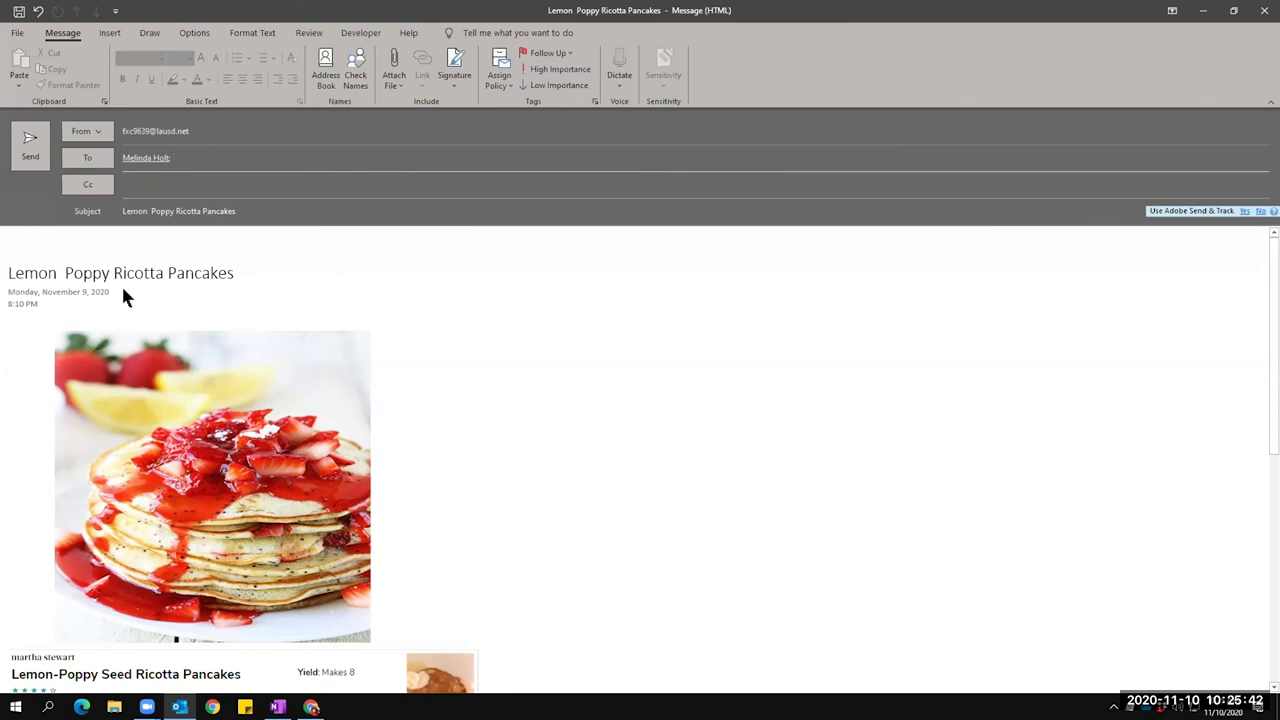
Check the recipe and handwriting in the email body, add "Enjoy!" above the page title and send the message.
{"action": "scroll", "coordinate": [97, 308], "scroll_direction": "down", "scroll_amount": 5}
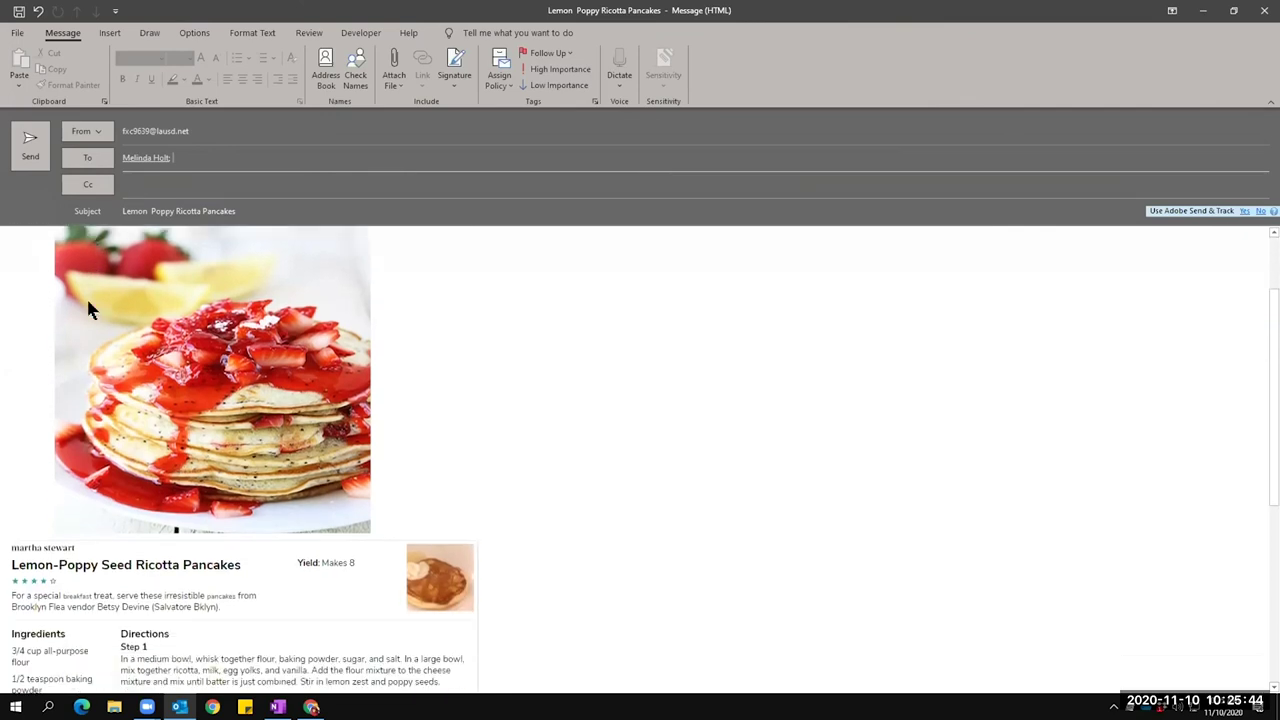
{"action": "scroll", "coordinate": [88, 310], "scroll_direction": "down", "scroll_amount": 8}
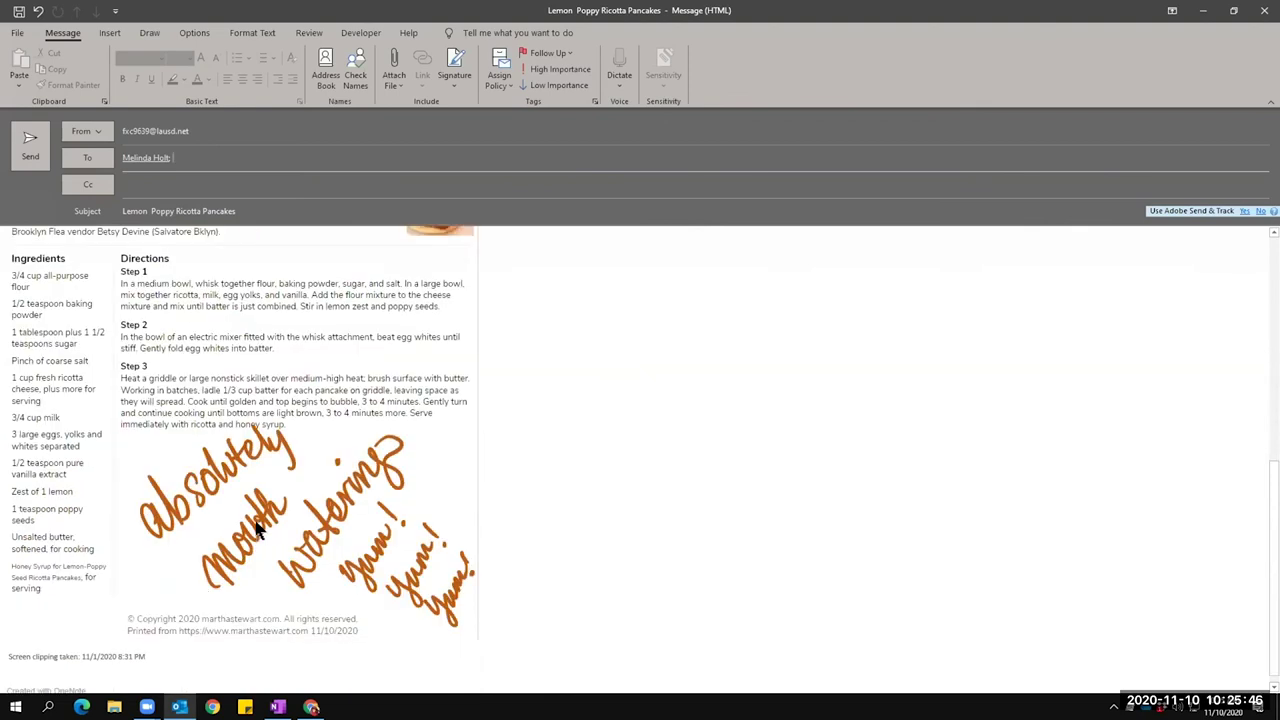
{"action": "scroll", "coordinate": [258, 505], "scroll_direction": "up", "scroll_amount": 12}
{"action": "left_click", "coordinate": [52, 236]}
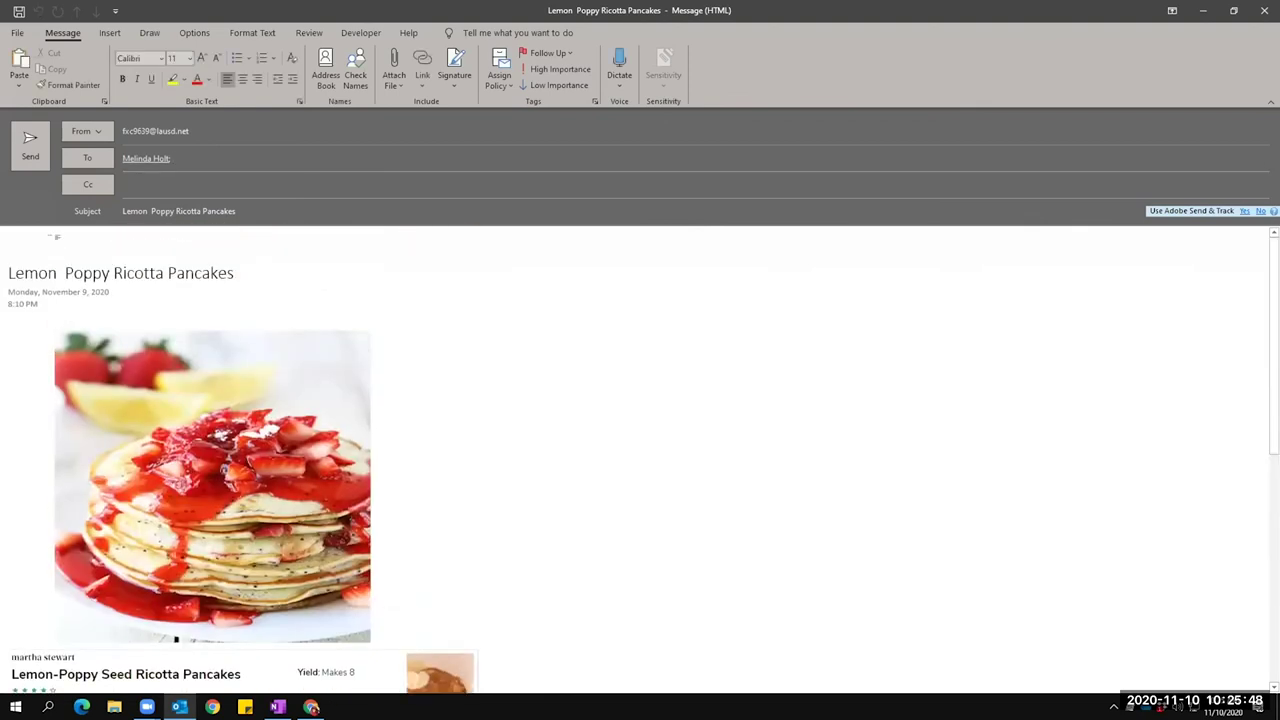
{"action": "type", "text": "Enjoy!"}
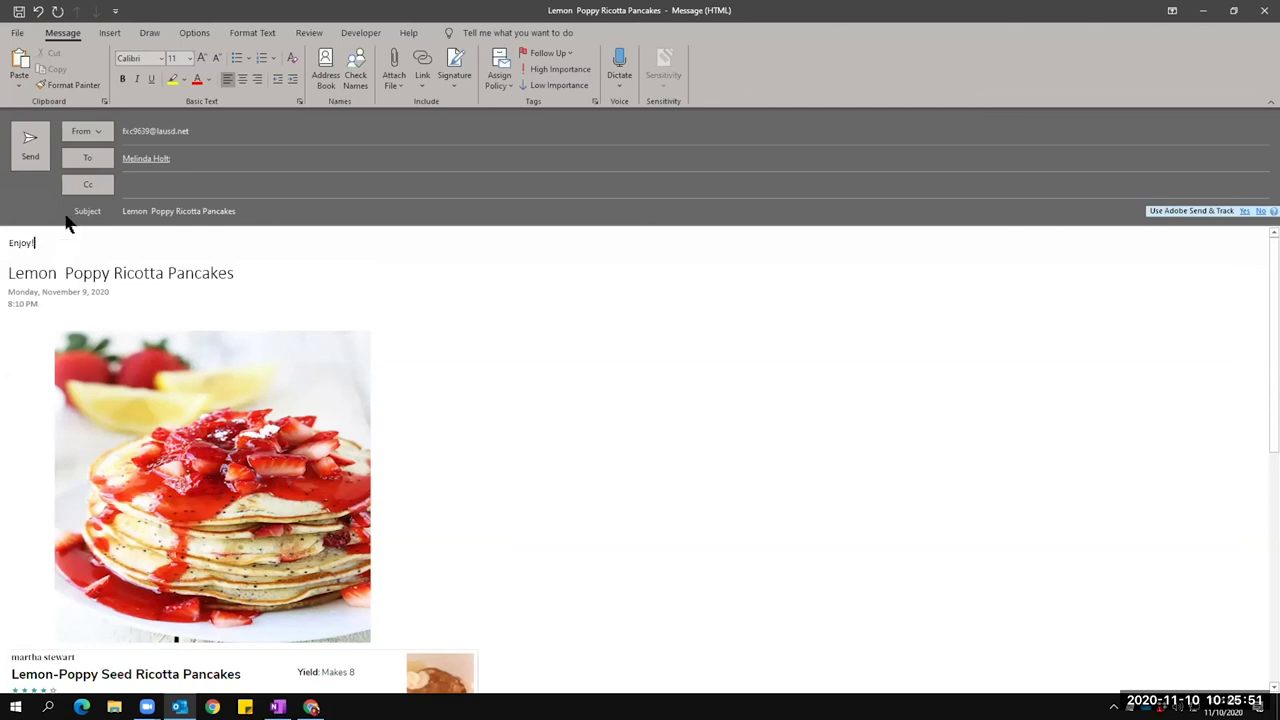
{"action": "left_click", "coordinate": [31, 143]}
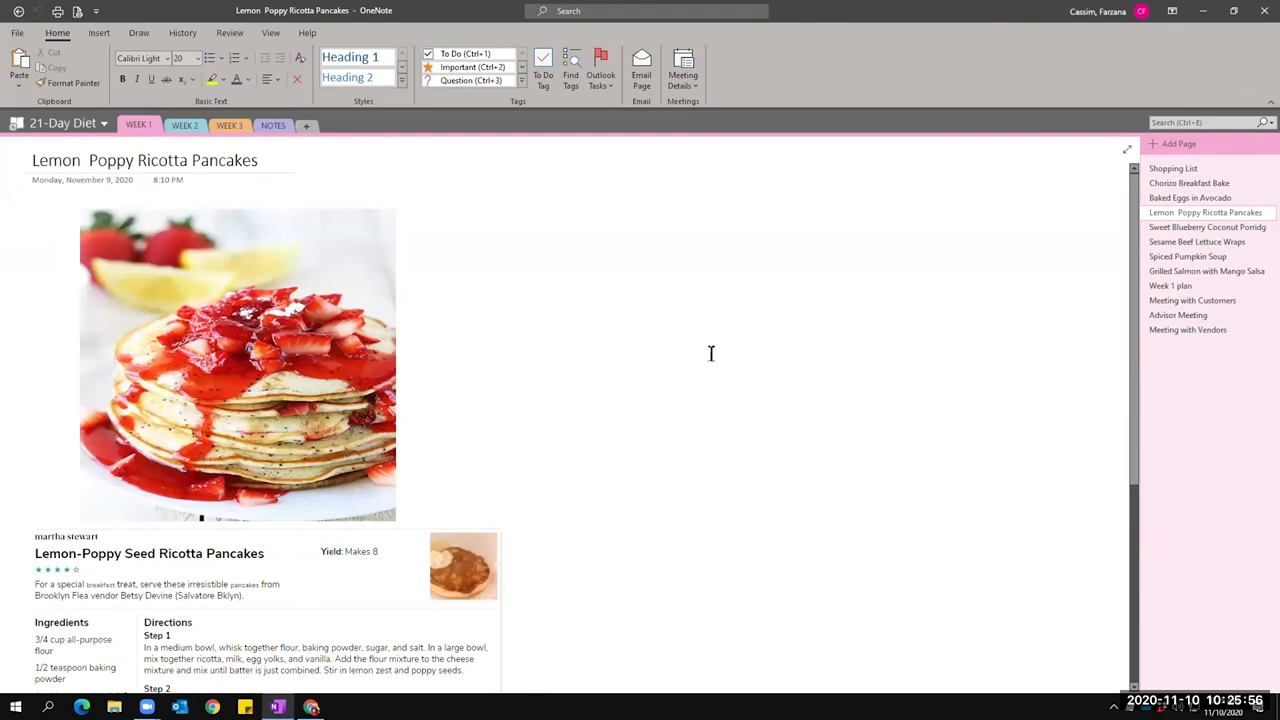
Look over the recipe screen clipping and its handwritten comment on the Lemon Poppy Ricotta Pancakes page.
{"action": "scroll", "coordinate": [614, 343], "scroll_direction": "down", "scroll_amount": 1}
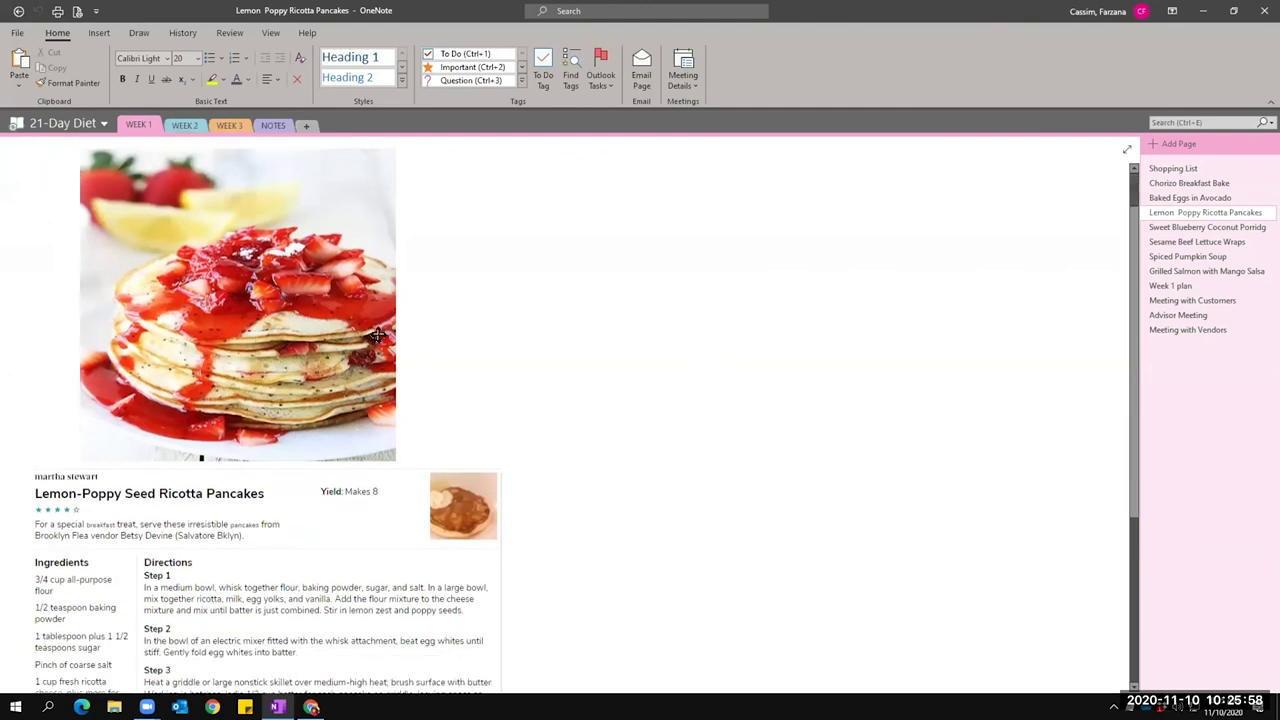
{"action": "scroll", "coordinate": [377, 335], "scroll_direction": "down", "scroll_amount": 1}
{"action": "scroll", "coordinate": [330, 340], "scroll_direction": "down", "scroll_amount": 3}
{"action": "left_click", "coordinate": [344, 344]}
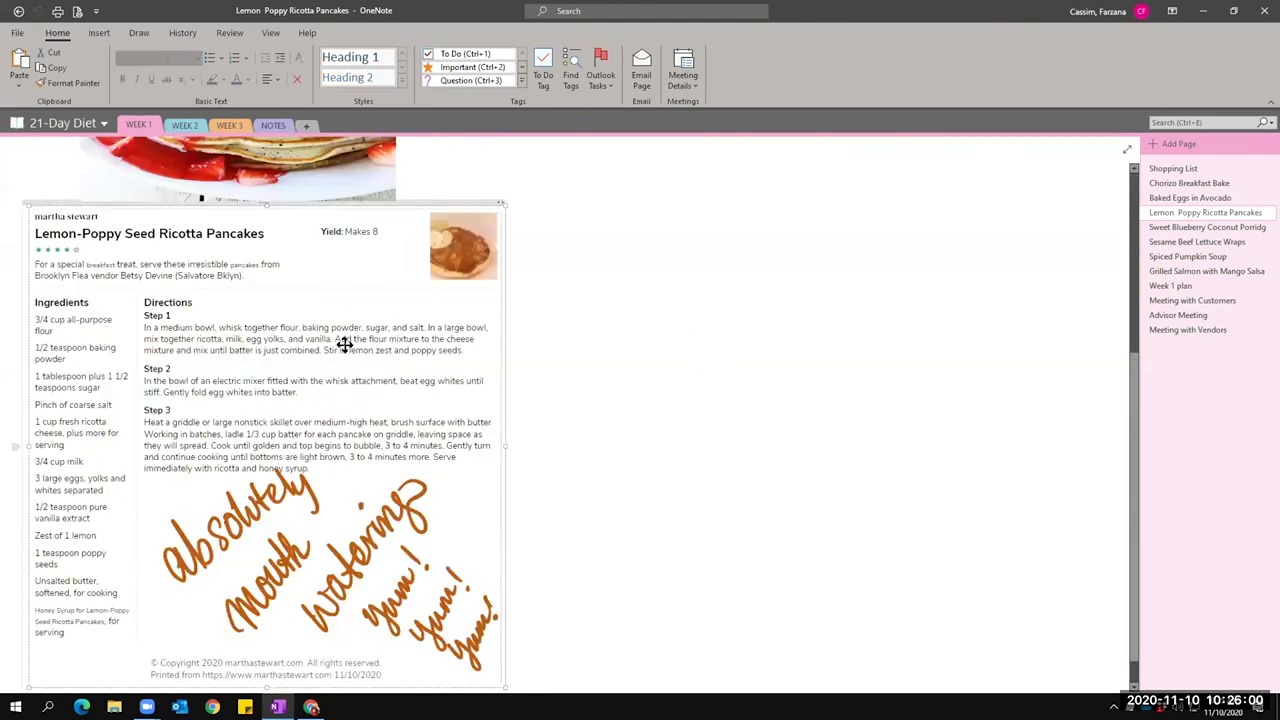
{"action": "scroll", "coordinate": [344, 344], "scroll_direction": "down", "scroll_amount": 1}
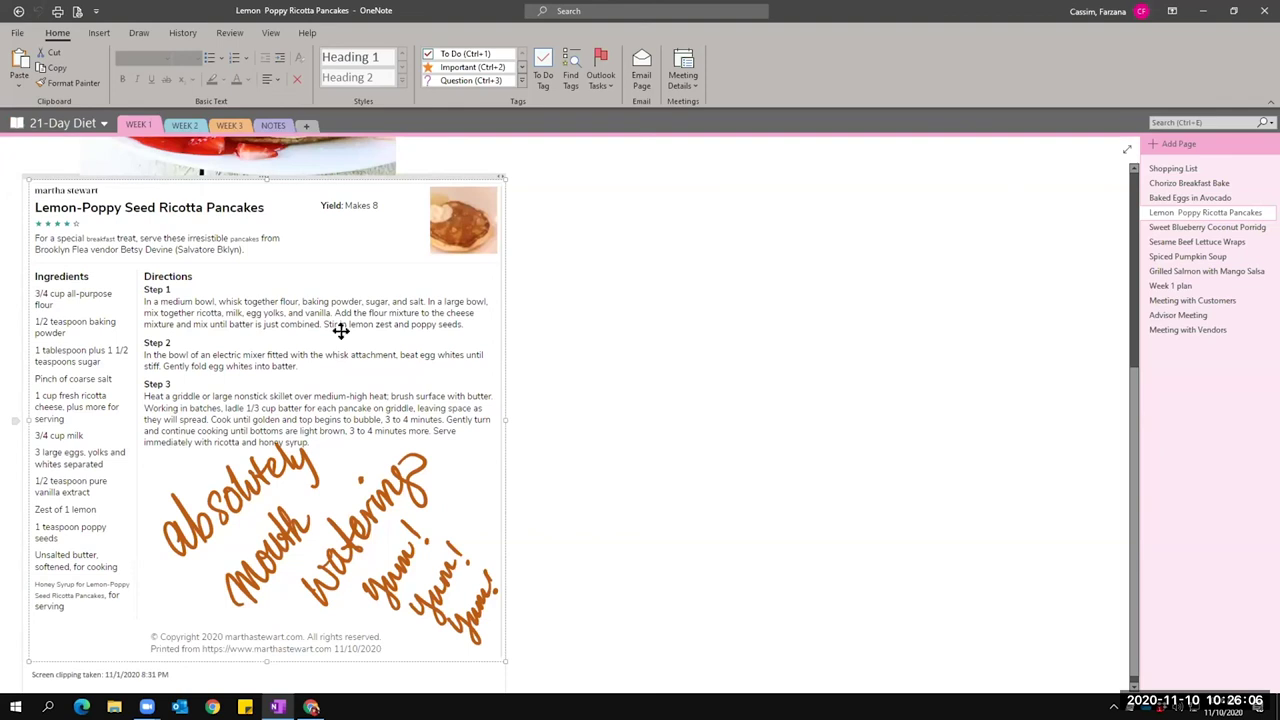
{"action": "scroll", "coordinate": [340, 330], "scroll_direction": "down", "scroll_amount": 1}
{"action": "scroll", "coordinate": [30, 235], "scroll_direction": "up", "scroll_amount": 3}
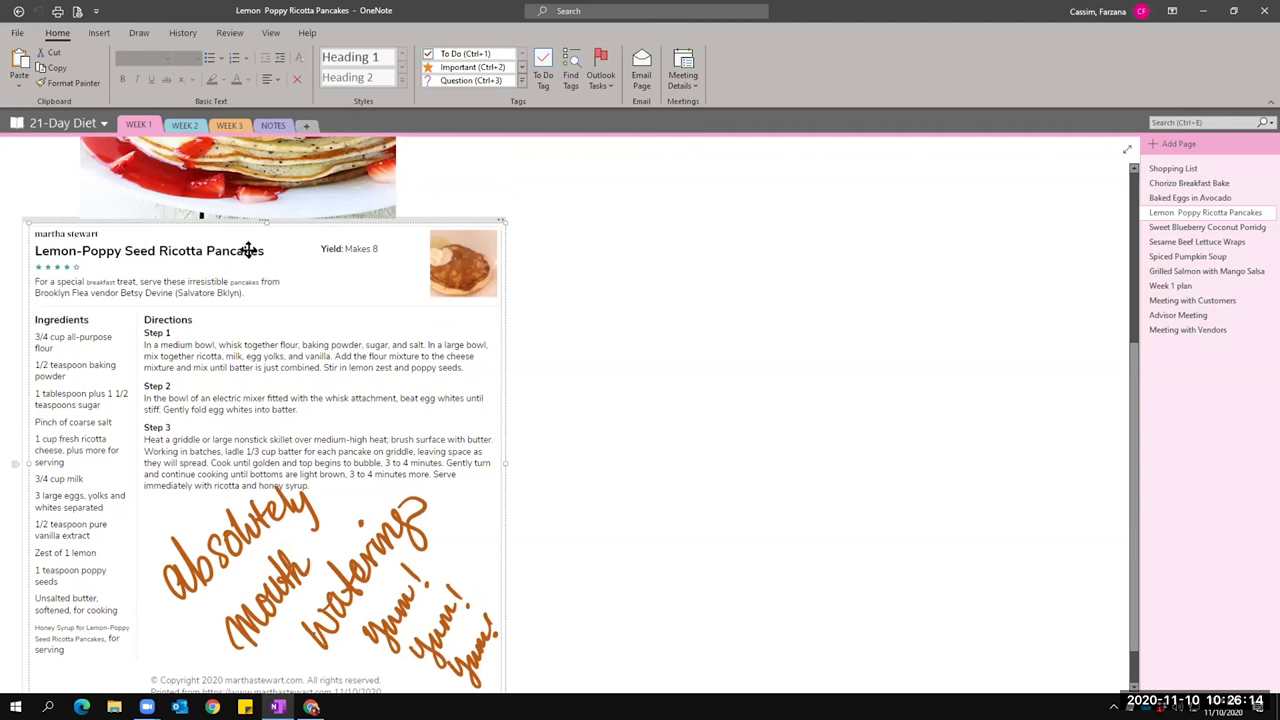
{"action": "left_click", "coordinate": [104, 31]}
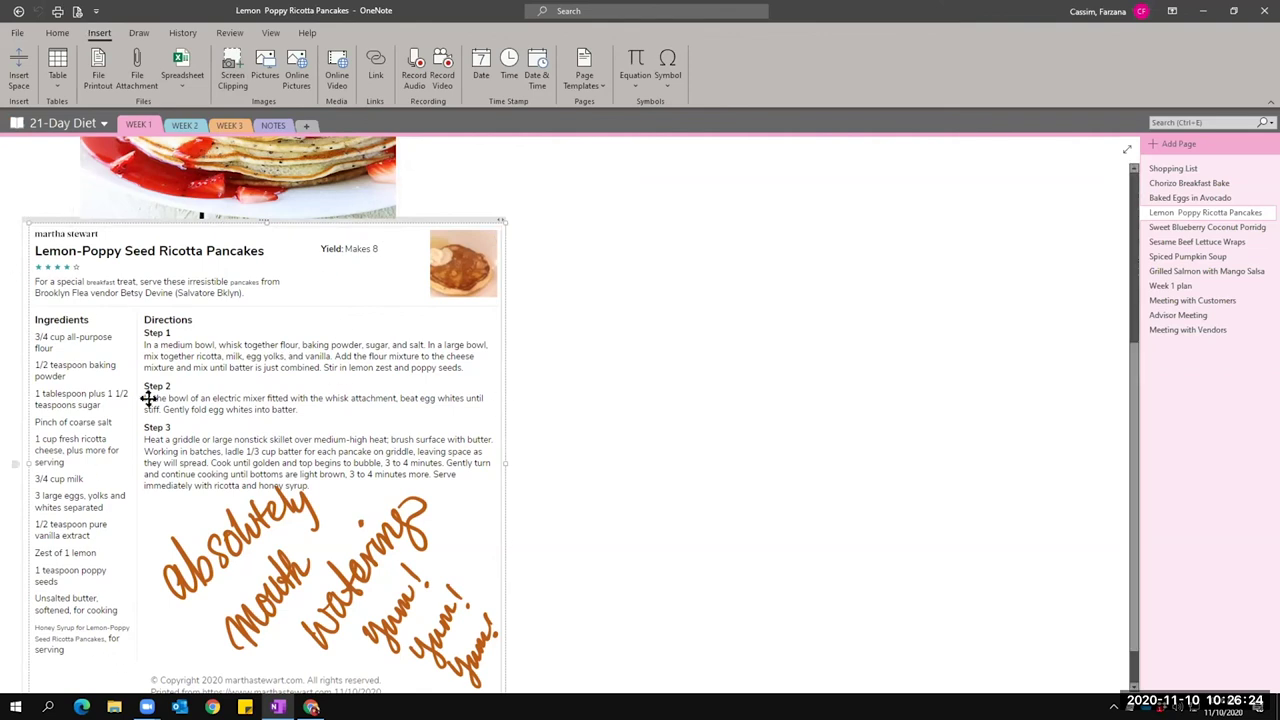
Copy the text from the recipe screen clipping on the Lemon Poppy Ricotta Pancakes page.
{"action": "scroll", "coordinate": [249, 391], "scroll_direction": "down", "scroll_amount": 1}
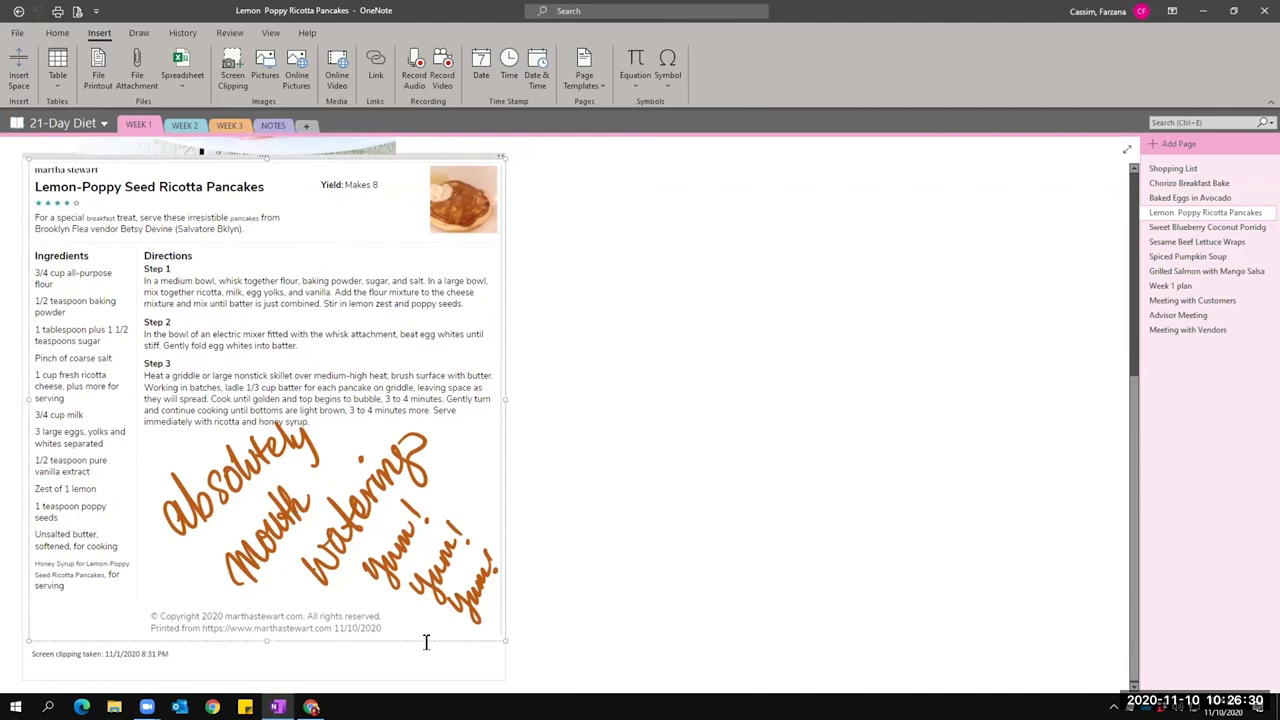
{"action": "left_click", "coordinate": [608, 267]}
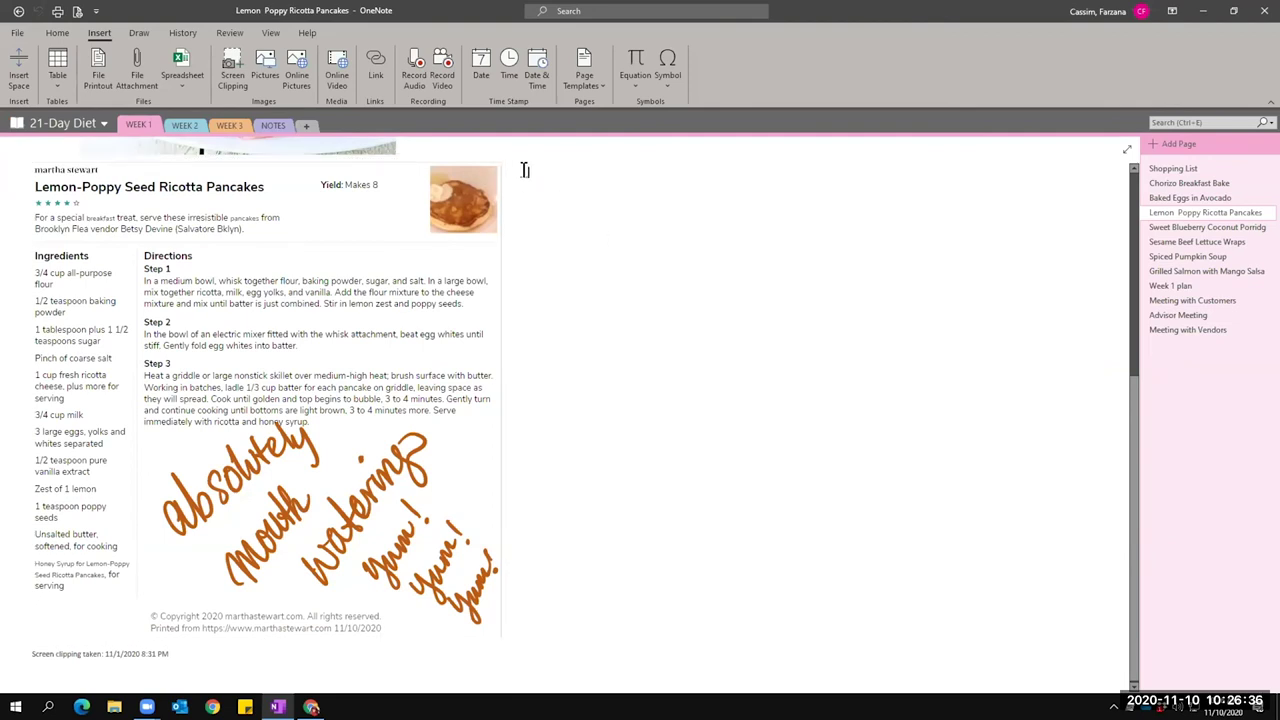
{"action": "right_click", "coordinate": [299, 283]}
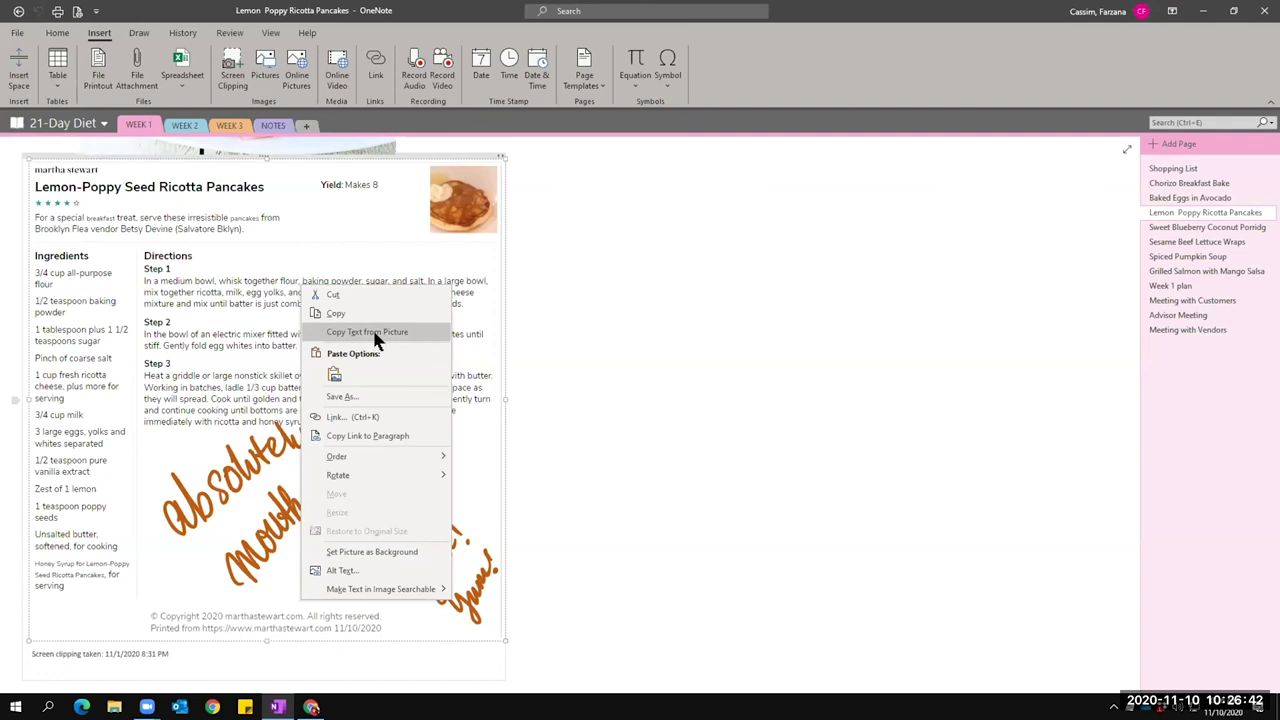
{"action": "left_click", "coordinate": [570, 333]}
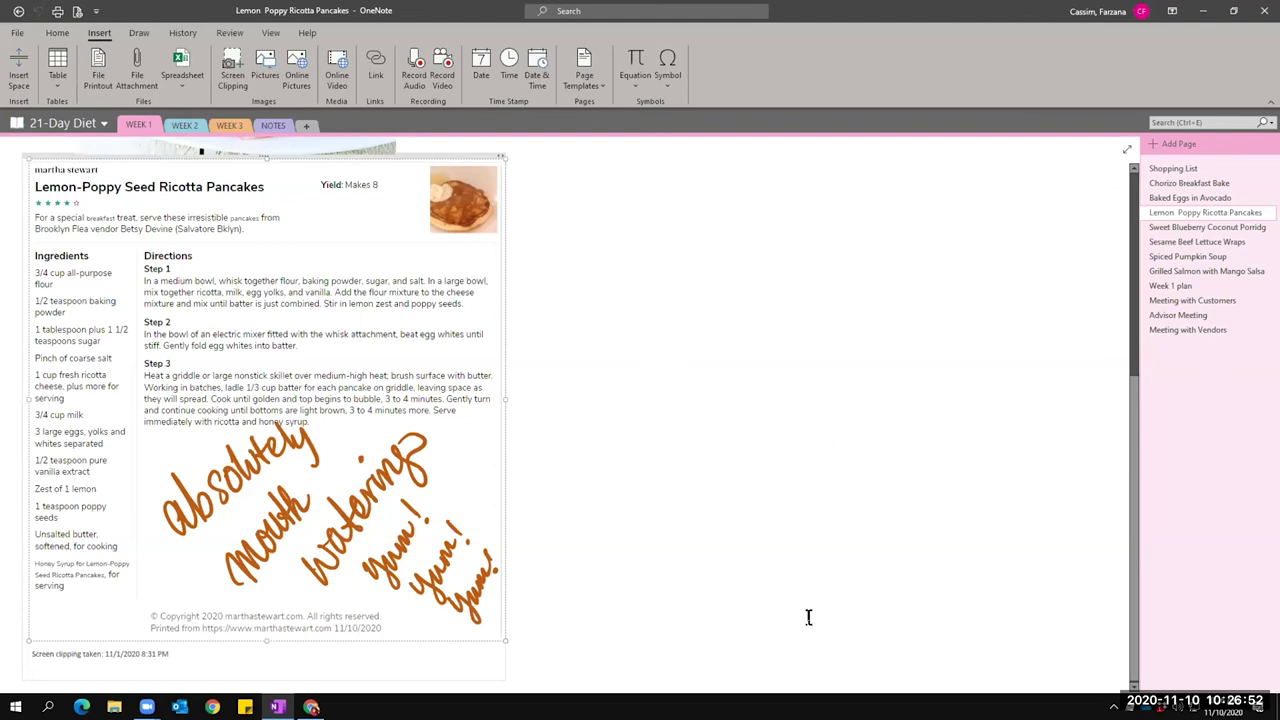
{"action": "left_click", "coordinate": [658, 348]}
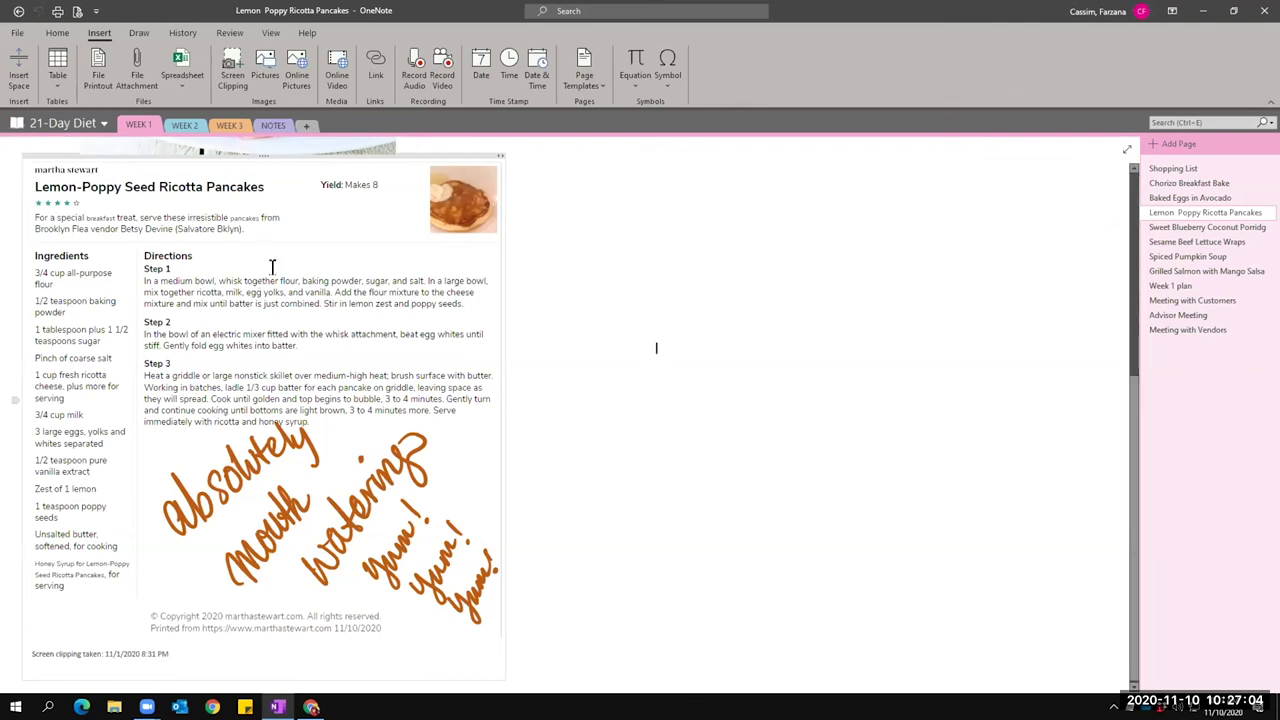
{"action": "left_click", "coordinate": [308, 296]}
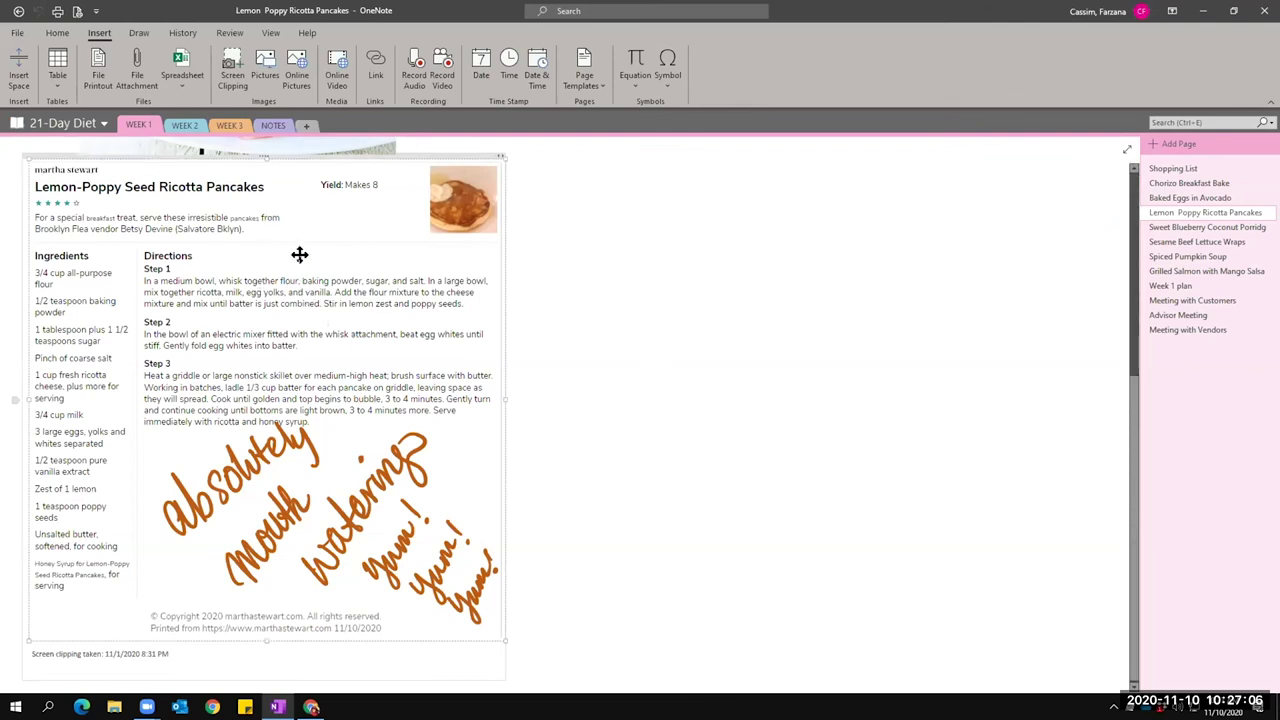
{"action": "right_click", "coordinate": [299, 254]}
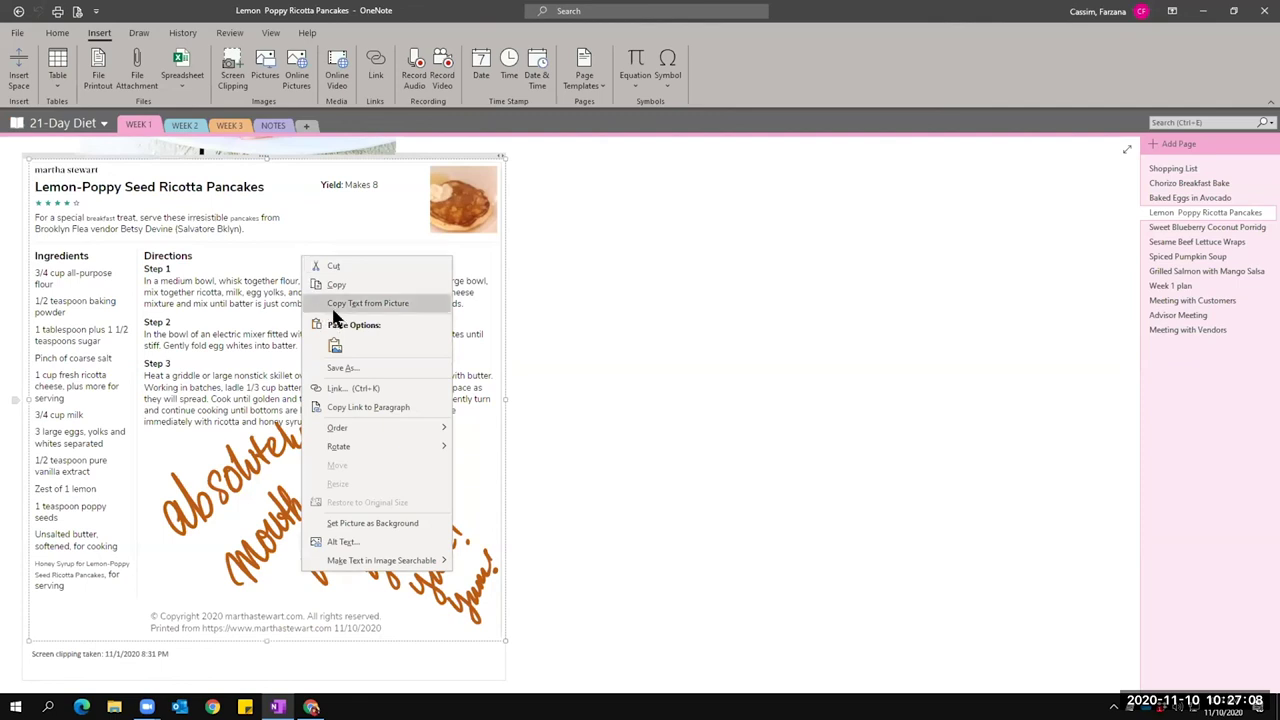
{"action": "left_click", "coordinate": [407, 303]}
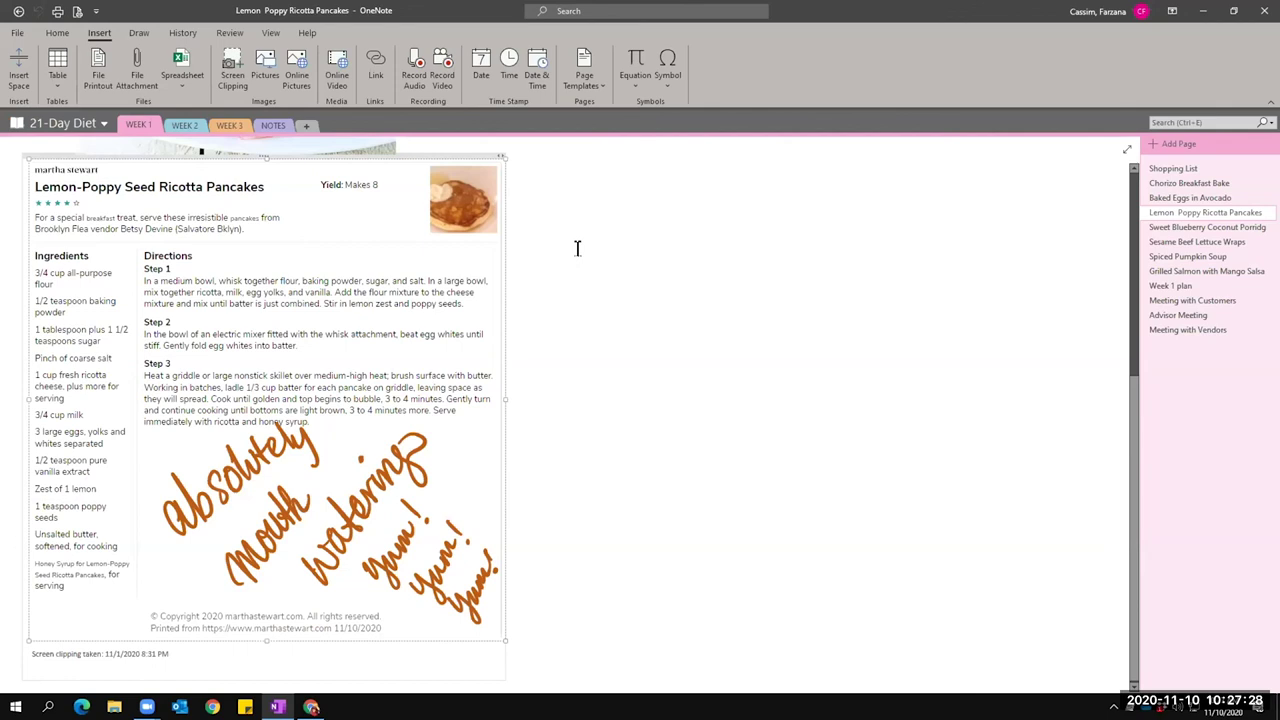
Repeat the text copy from the Lemon-Poppy Seed Ricotta Pancakes recipe picture.
{"action": "scroll", "coordinate": [577, 250], "scroll_direction": "up", "scroll_amount": 4}
{"action": "scroll", "coordinate": [576, 265], "scroll_direction": "up", "scroll_amount": 4}
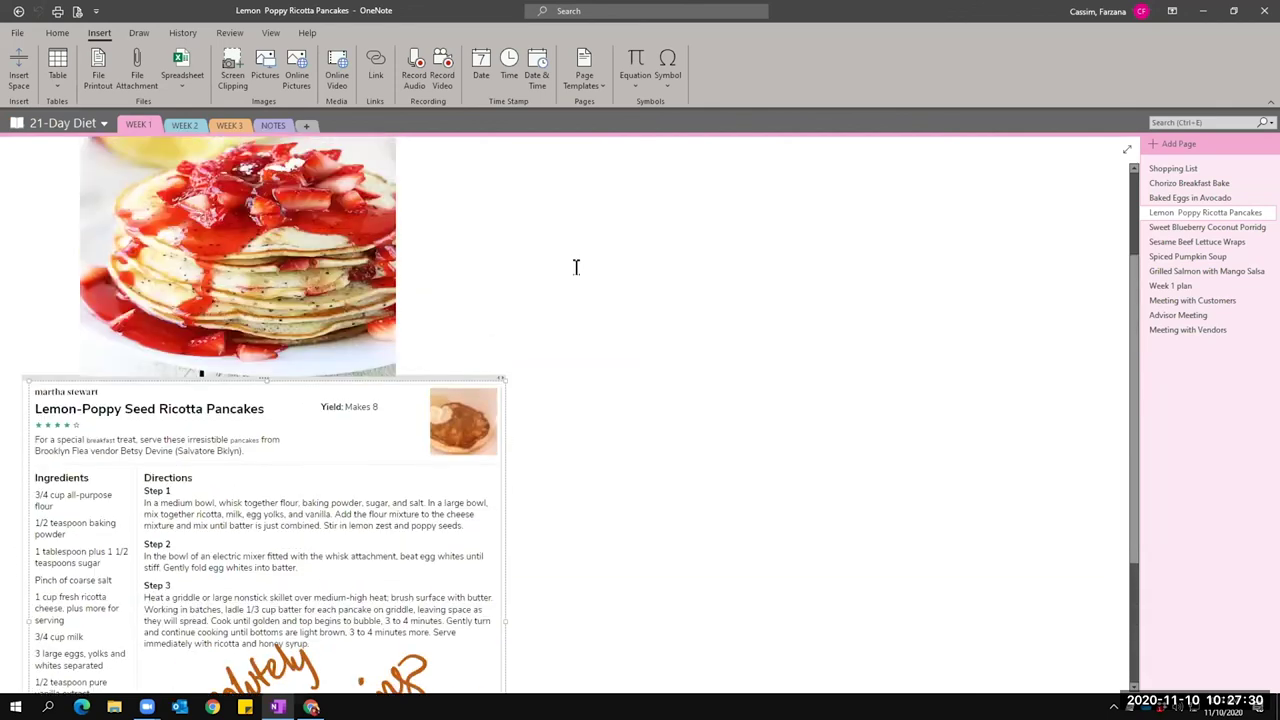
{"action": "scroll", "coordinate": [300, 290], "scroll_direction": "down", "scroll_amount": 8}
{"action": "left_click", "coordinate": [300, 291]}
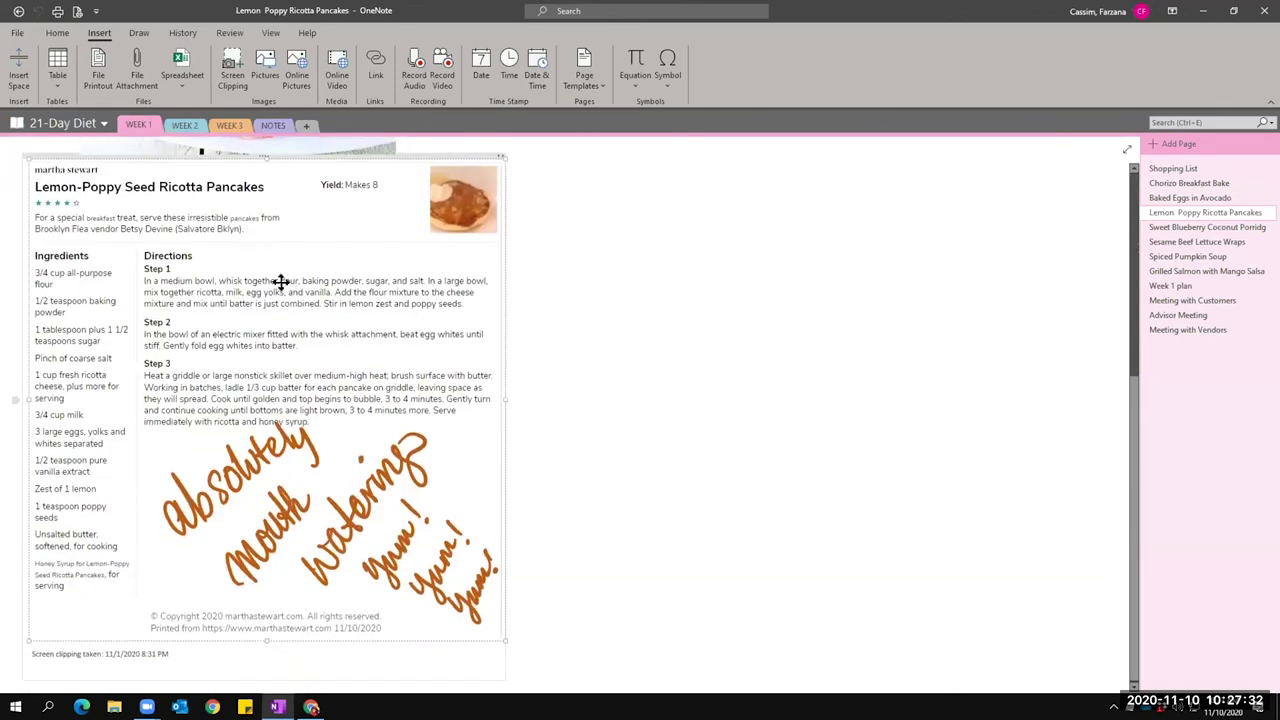
{"action": "right_click", "coordinate": [280, 280]}
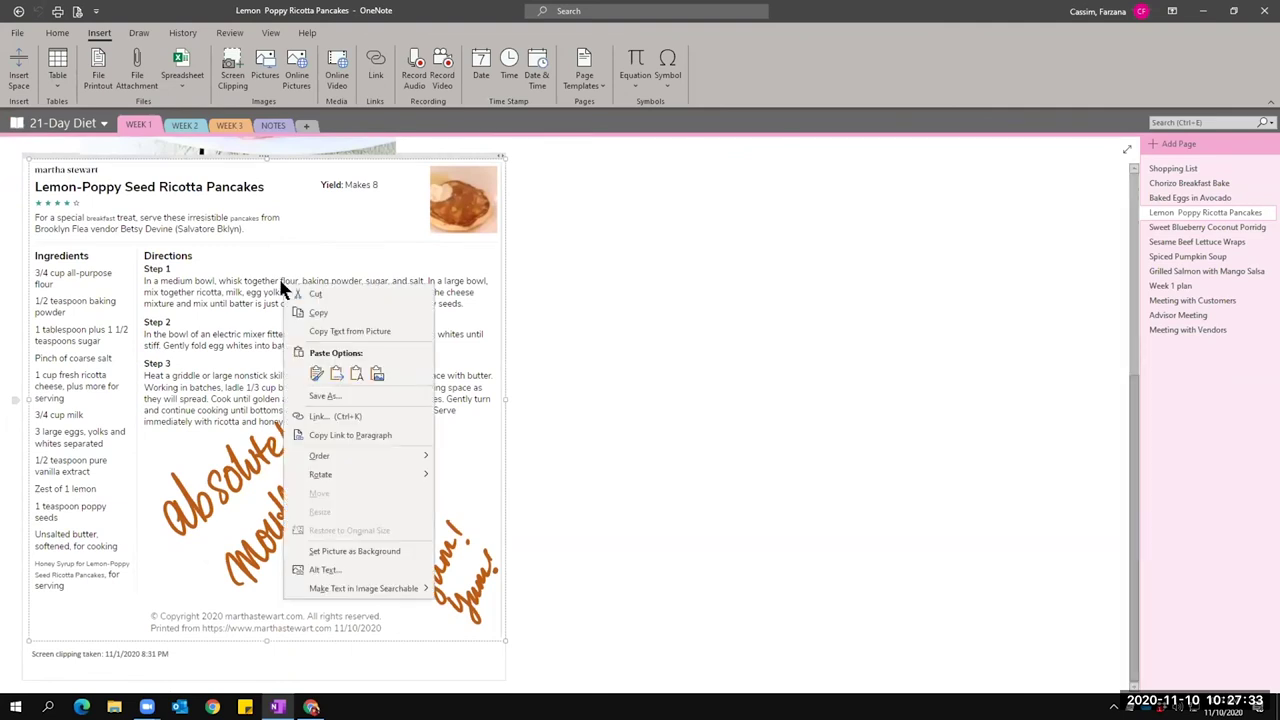
{"action": "left_click", "coordinate": [330, 333]}
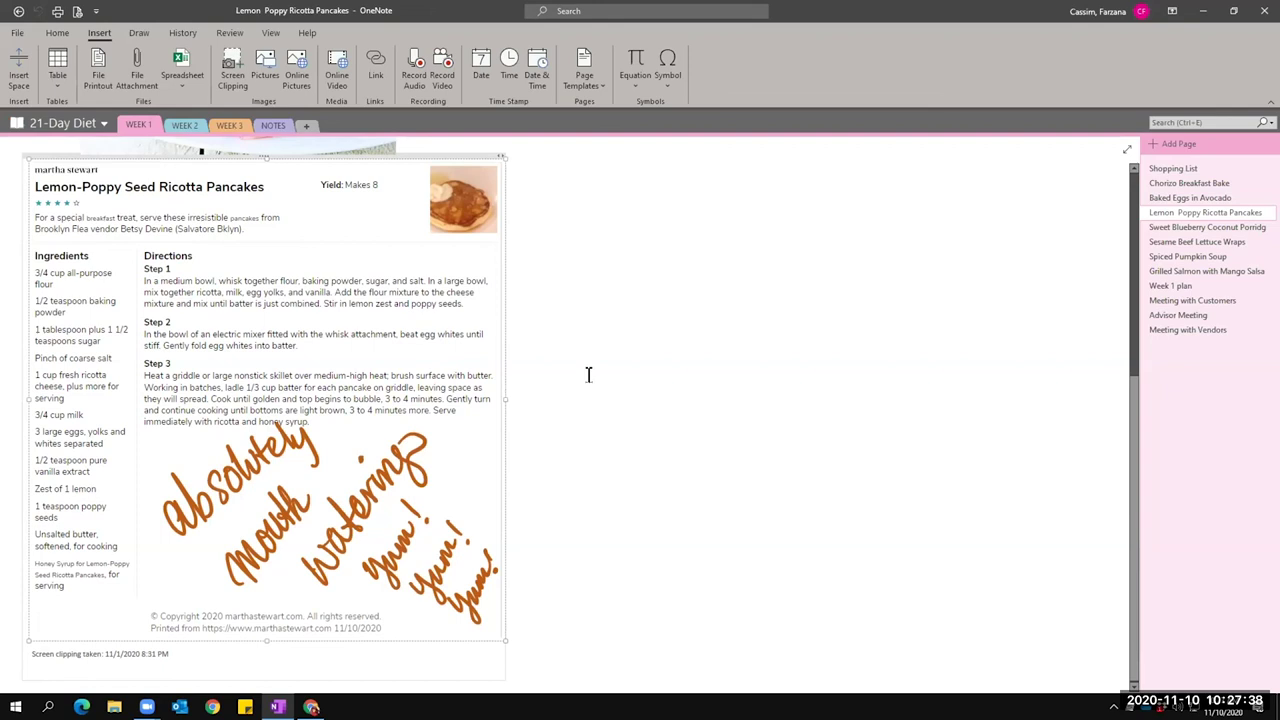
Copy the text from the recipe picture on the Baked Eggs in Avocado page and deselect the picture.
{"action": "scroll", "coordinate": [588, 374], "scroll_direction": "up", "scroll_amount": 5}
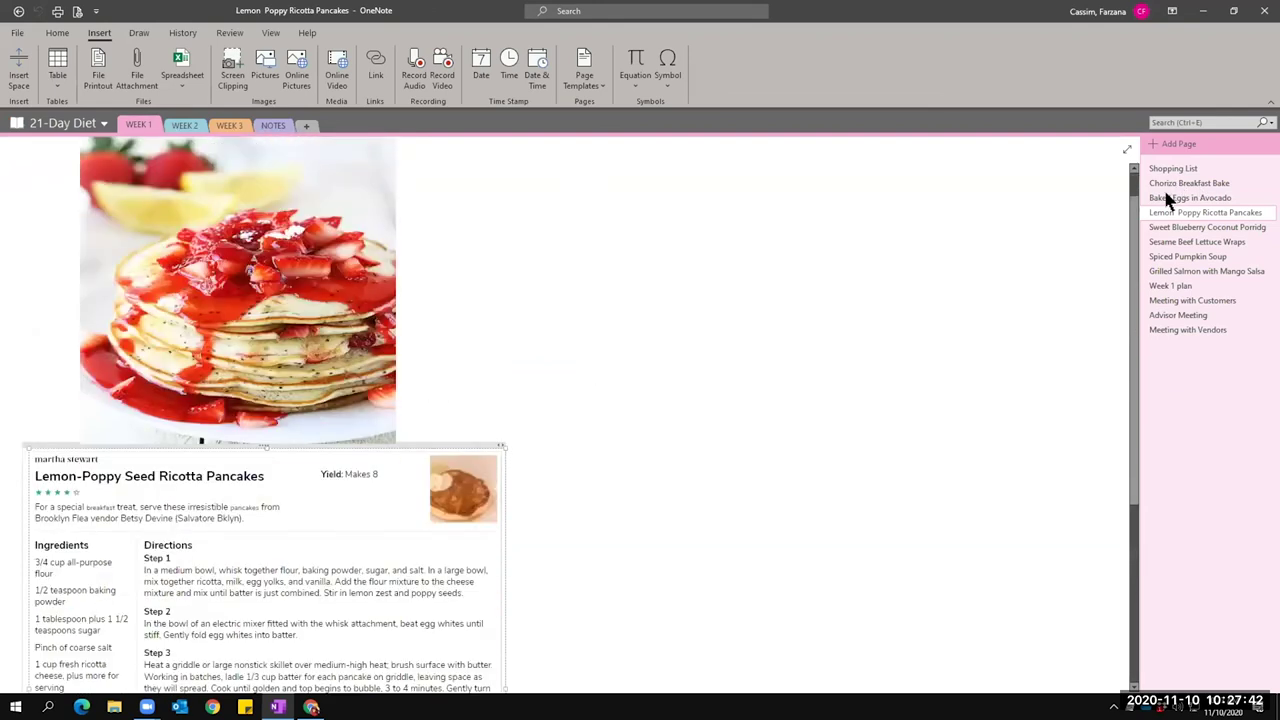
{"action": "left_click", "coordinate": [1175, 197]}
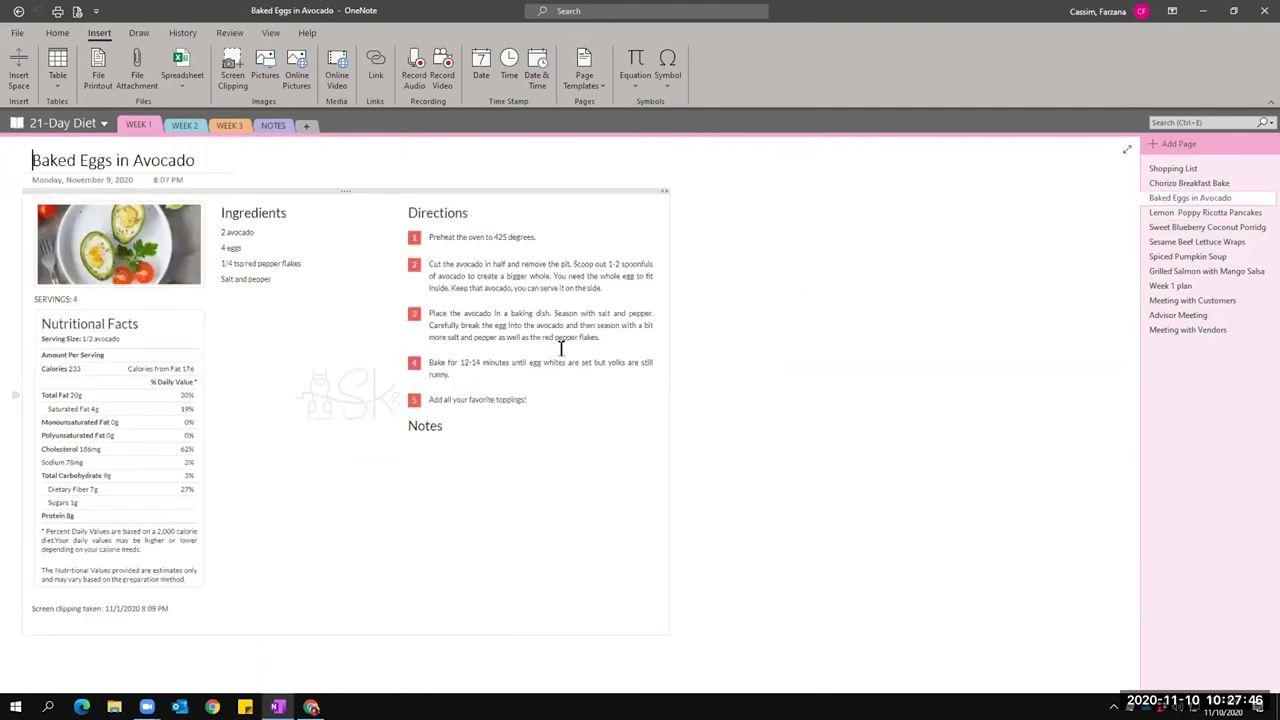
{"action": "right_click", "coordinate": [467, 277]}
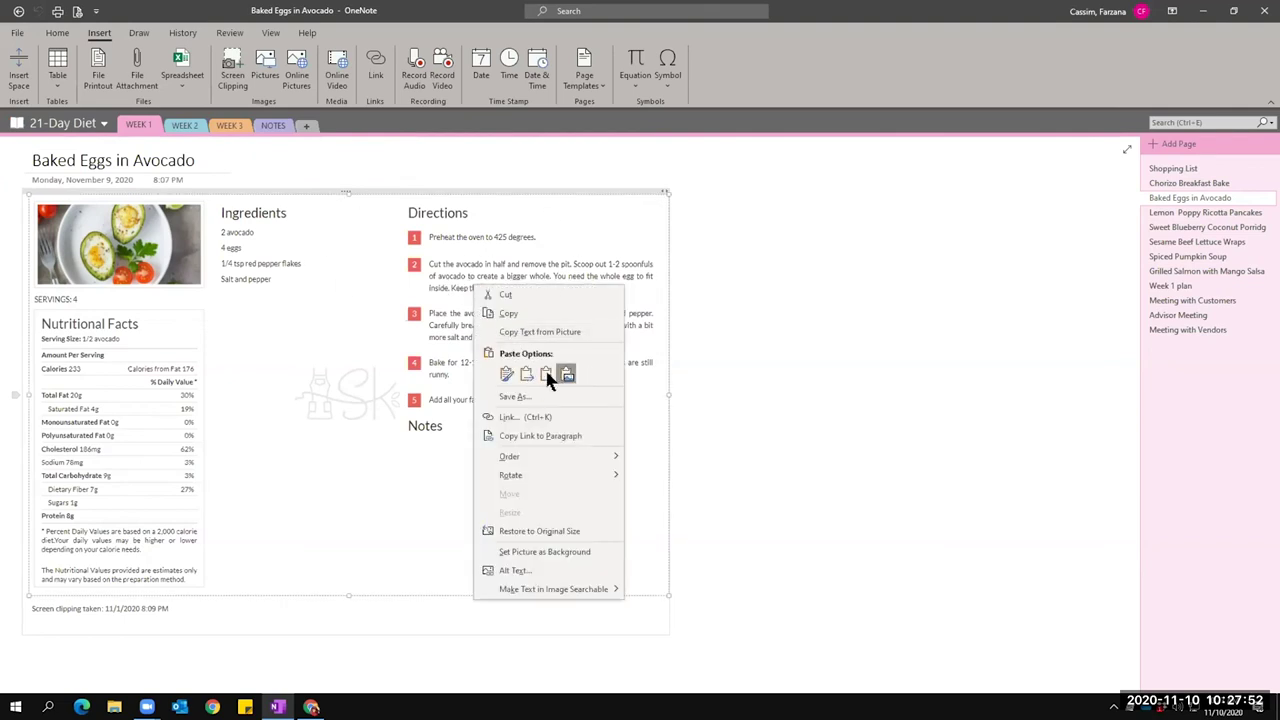
{"action": "left_click", "coordinate": [527, 338]}
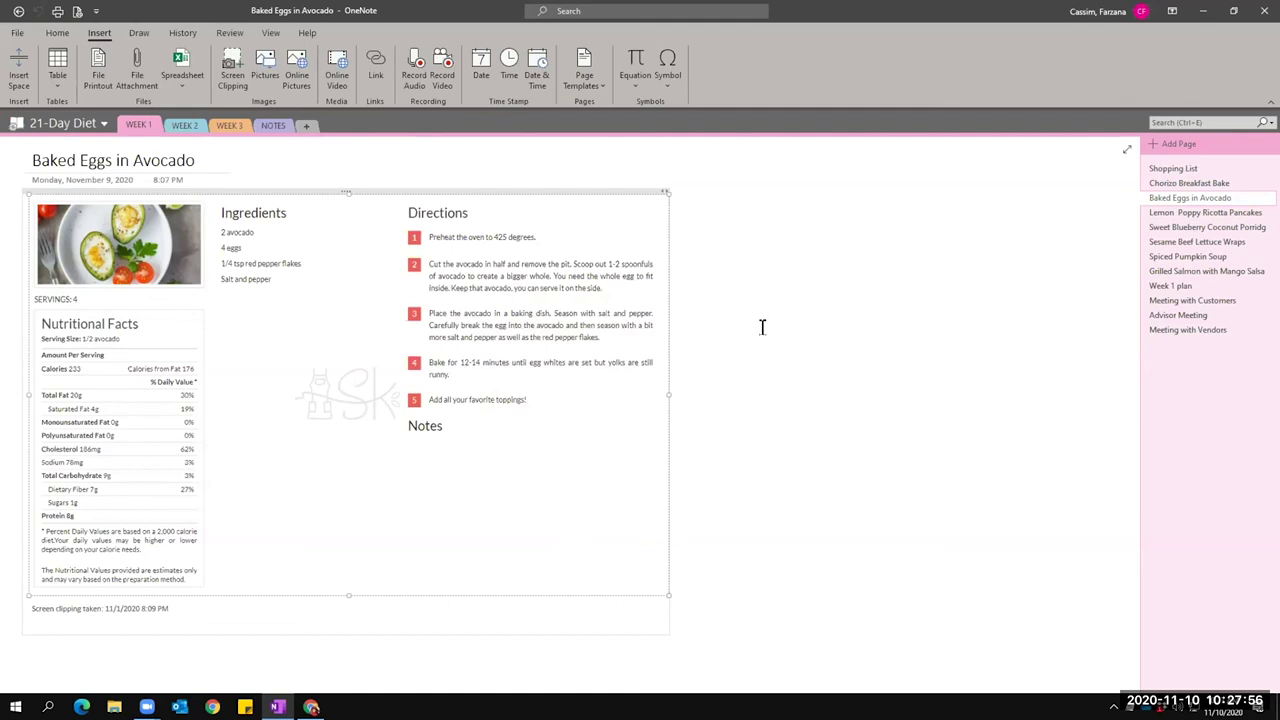
{"action": "left_click", "coordinate": [720, 188]}
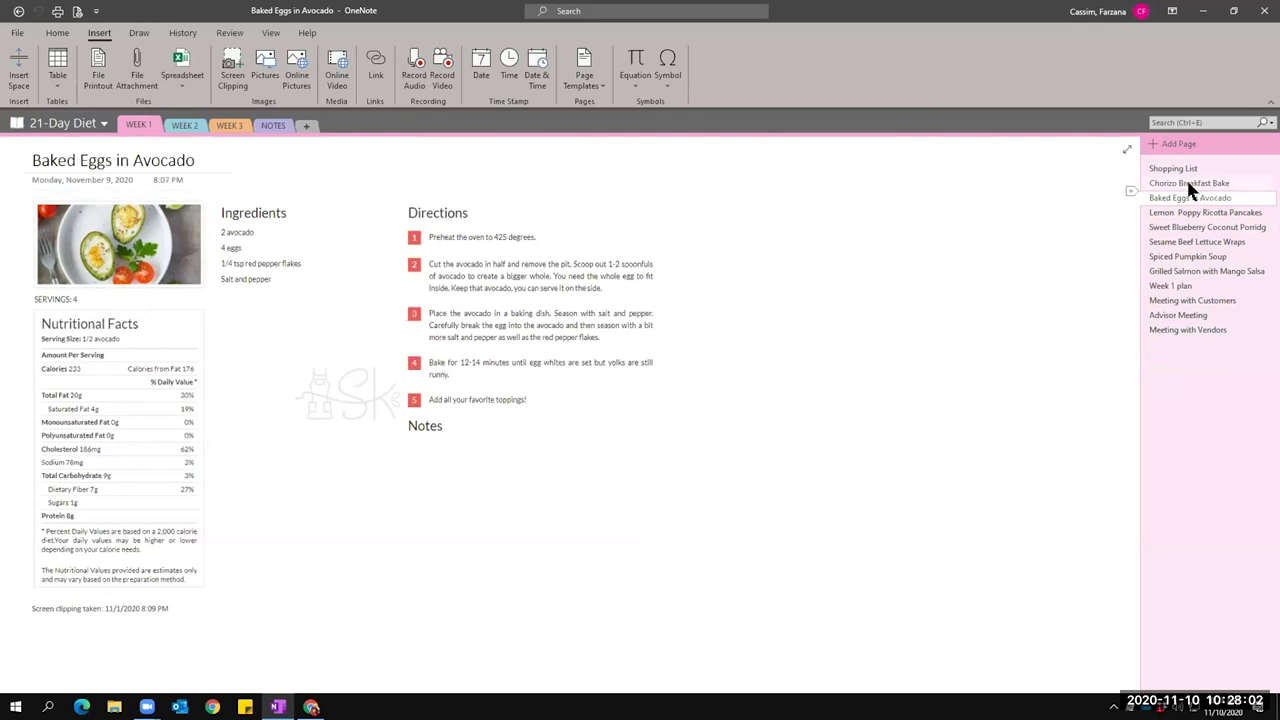
Look through the ingredients, directions and nutrition facts on the Chorizo Breakfast Bake page.
{"action": "left_click", "coordinate": [1188, 184]}
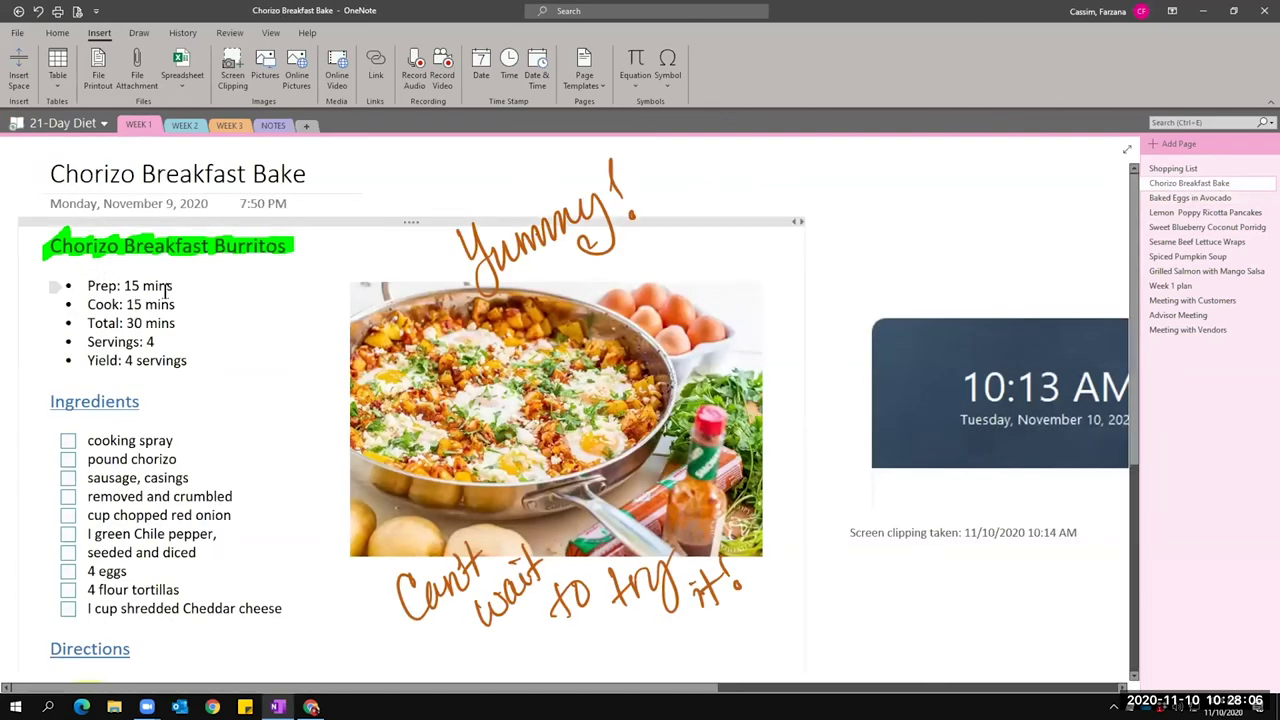
{"action": "scroll", "coordinate": [133, 545], "scroll_direction": "down", "scroll_amount": 1}
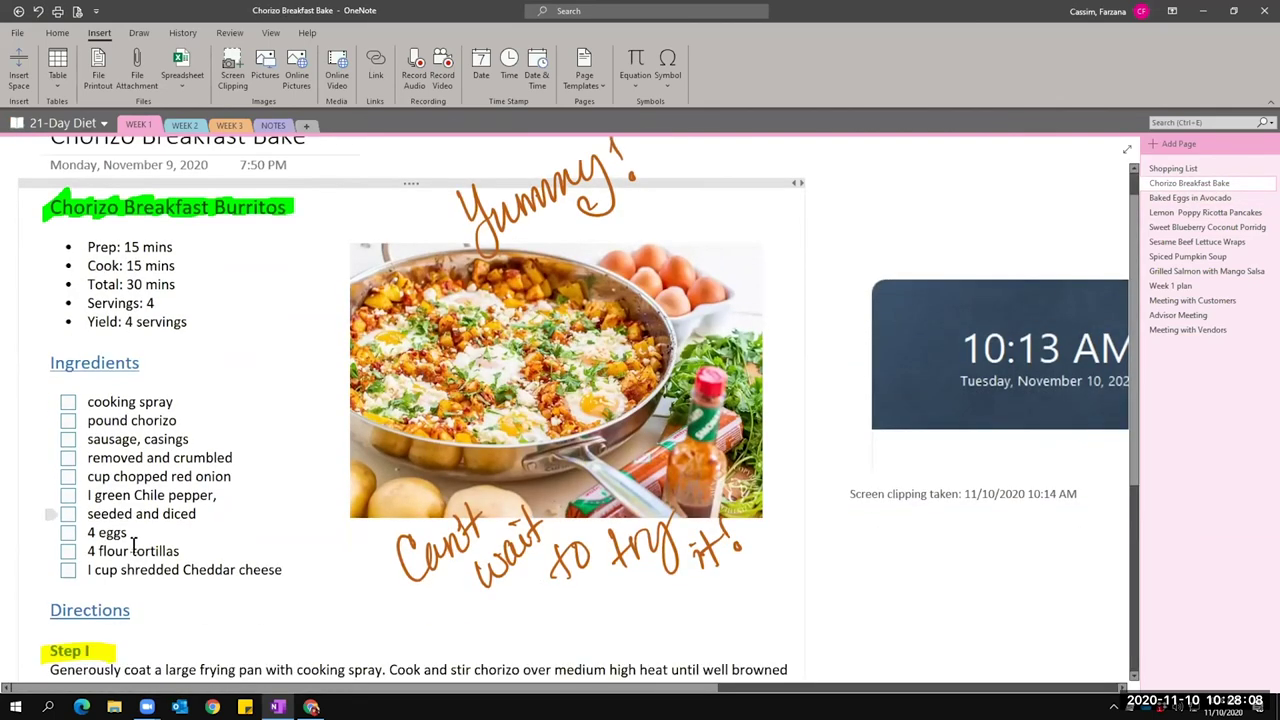
{"action": "scroll", "coordinate": [140, 529], "scroll_direction": "down", "scroll_amount": 3}
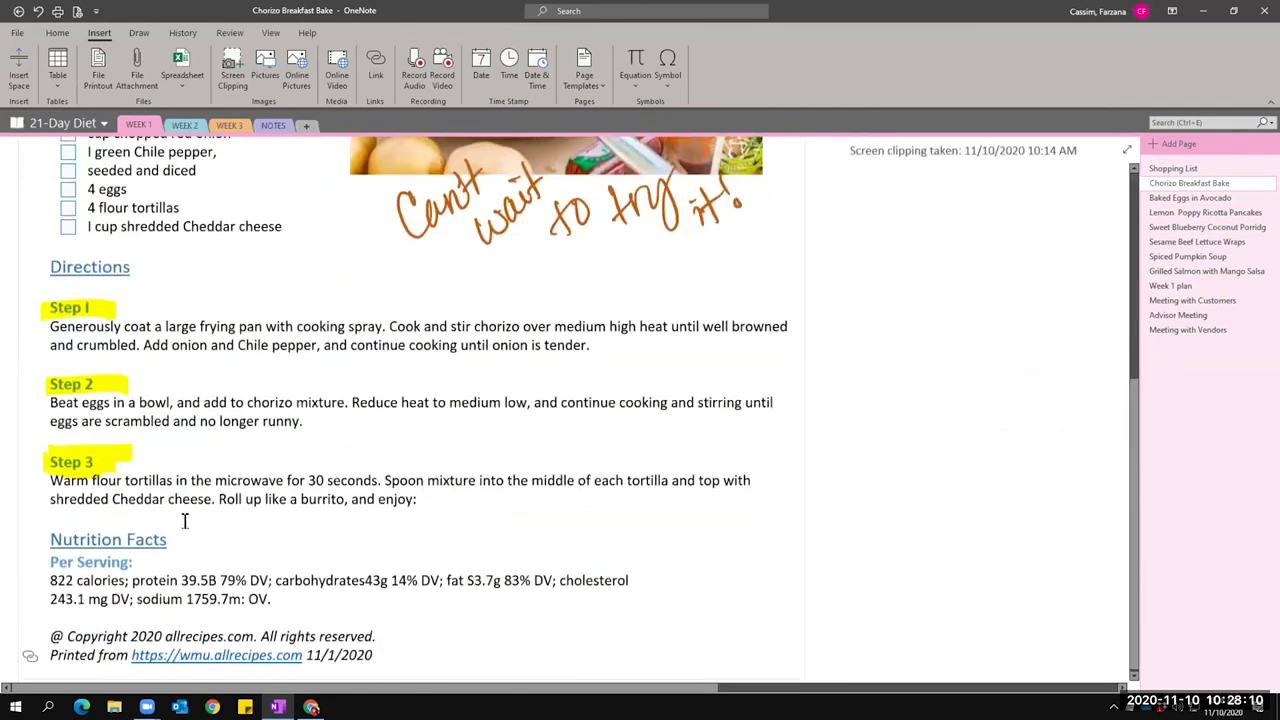
{"action": "scroll", "coordinate": [112, 303], "scroll_direction": "up", "scroll_amount": 5}
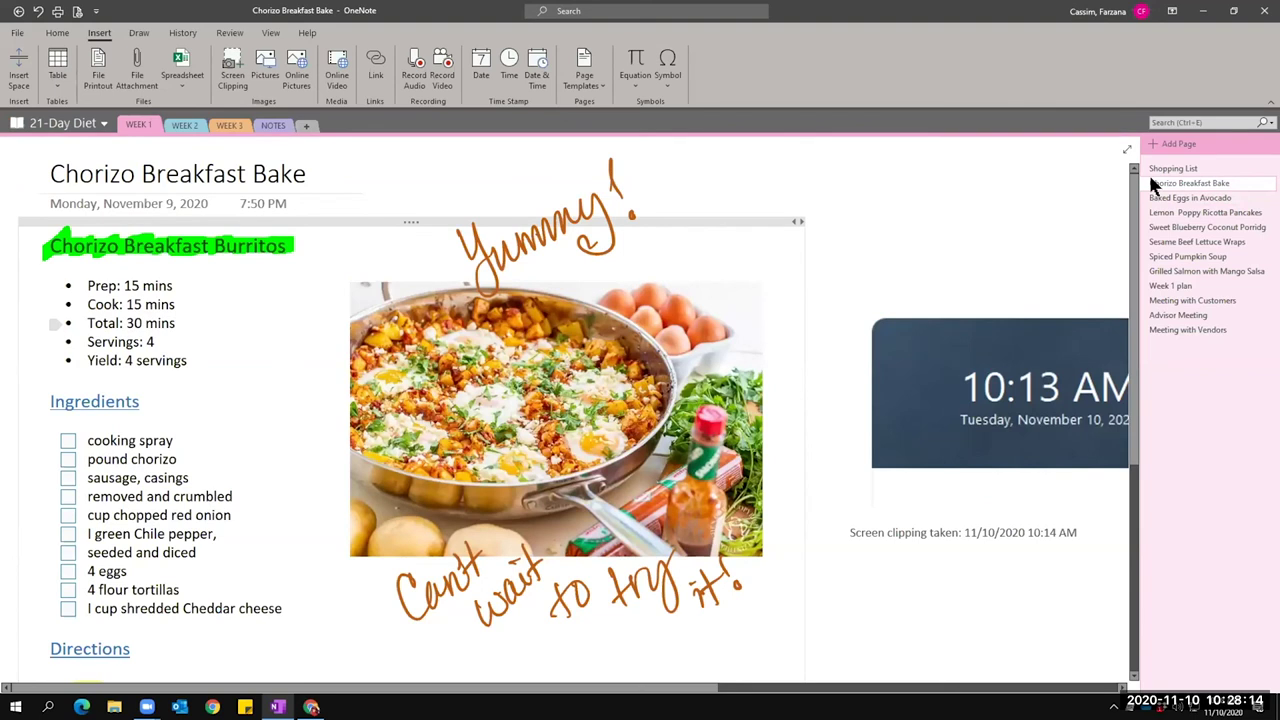
{"action": "scroll", "coordinate": [1160, 190], "scroll_direction": "down", "scroll_amount": 2}
{"action": "scroll", "coordinate": [1178, 208], "scroll_direction": "down", "scroll_amount": 1}
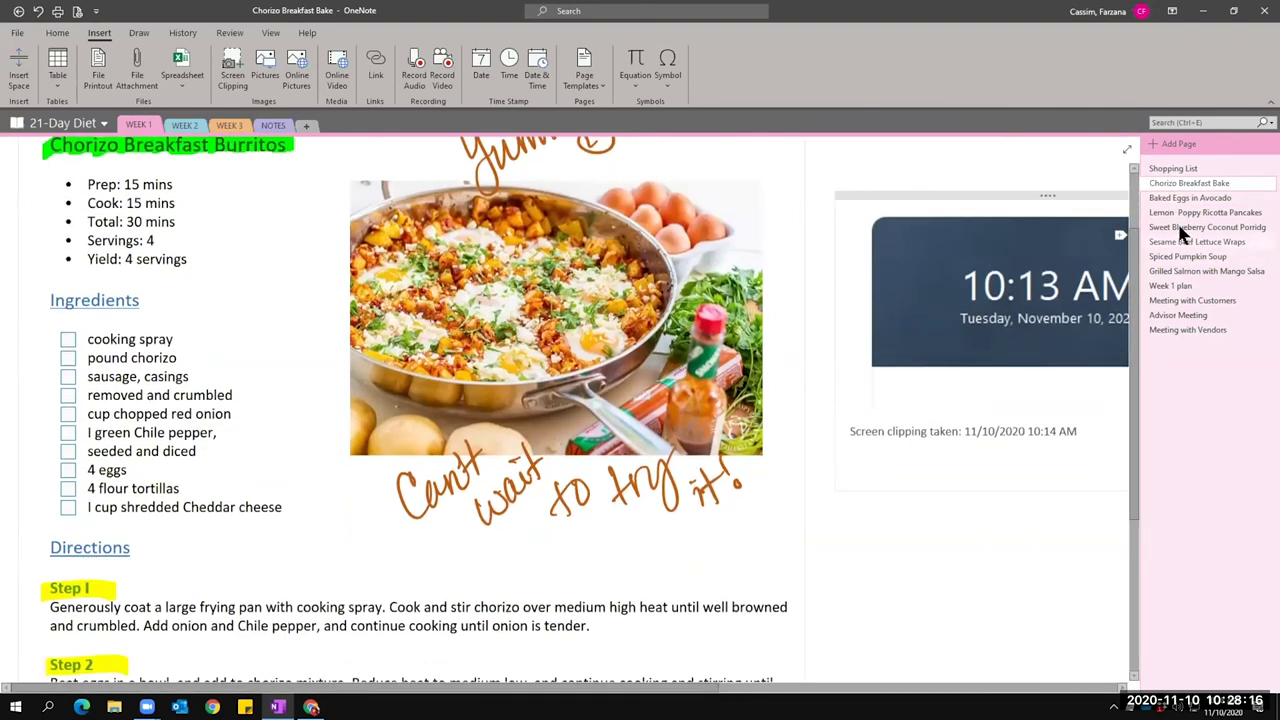
Revisit the Lemon Poppy Ricotta Pancakes page and check the recipe clipping's Copy Text from Picture option and the empty space beside it.
{"action": "left_click", "coordinate": [1182, 212]}
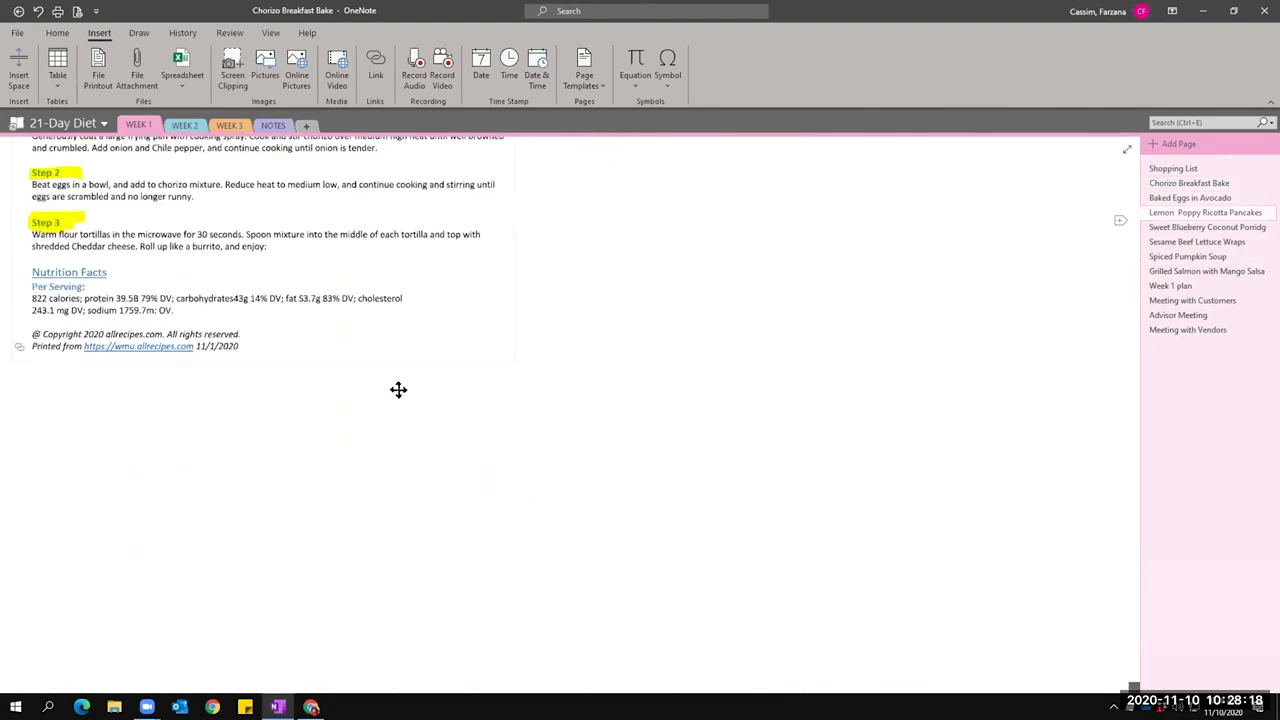
{"action": "right_click", "coordinate": [281, 302]}
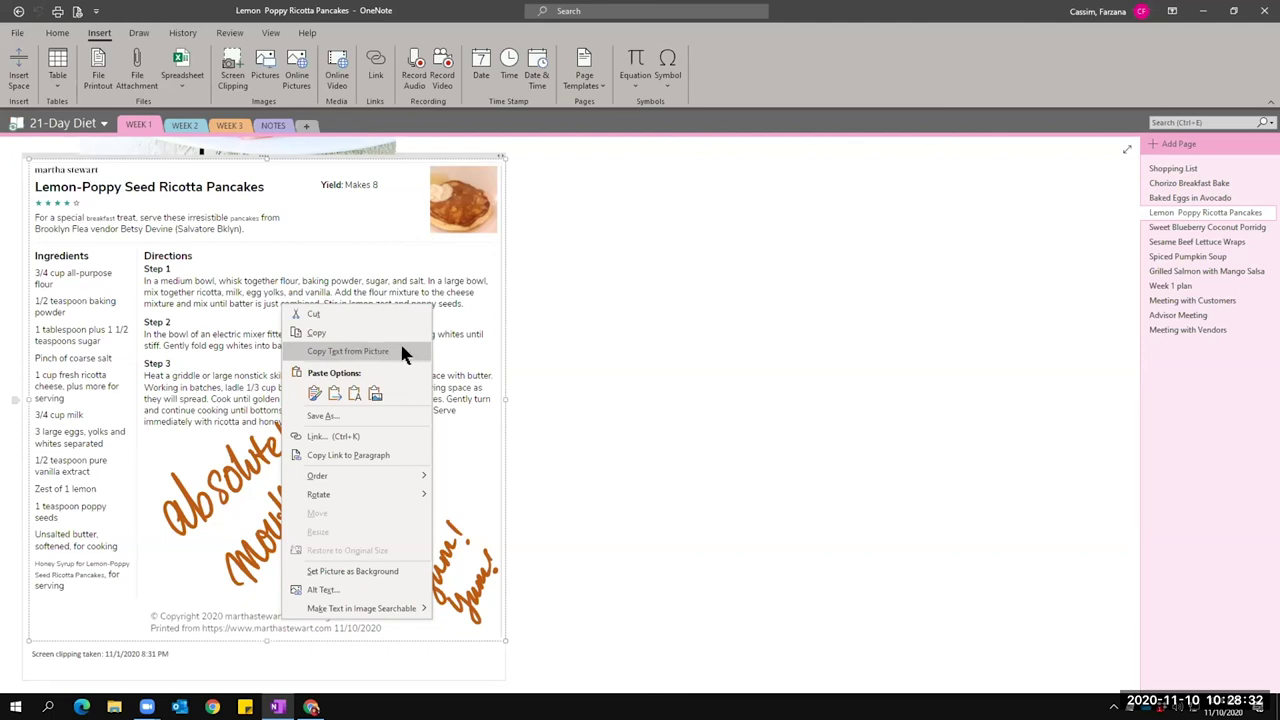
{"action": "left_click", "coordinate": [538, 176]}
{"action": "left_click_drag", "start_coordinate": [537, 168], "coordinate": [900, 640]}
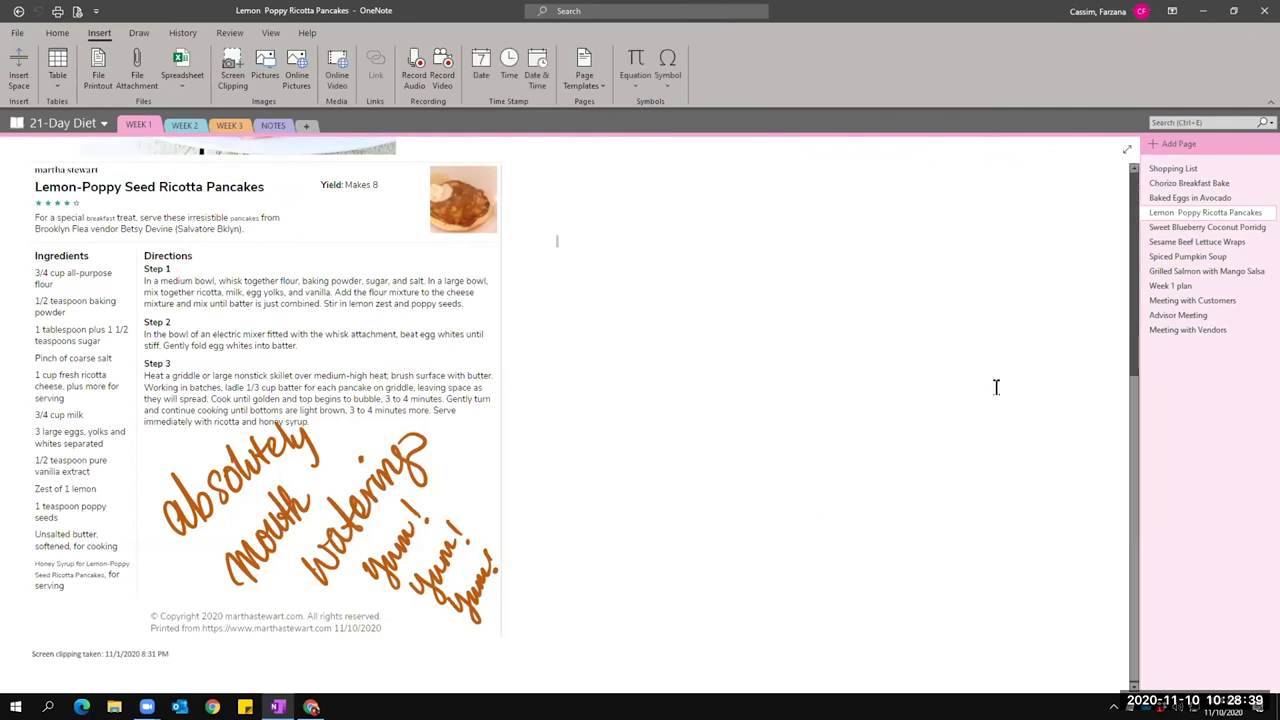
{"action": "scroll", "coordinate": [1183, 255], "scroll_direction": "up", "scroll_amount": 3}
Browse the other Week 1 pages, from Sesame Beef Lettuce Wraps and Grilled Salmon back to Chorizo Breakfast Bake and Baked Eggs in Avocado.
{"action": "left_click", "coordinate": [1179, 246]}
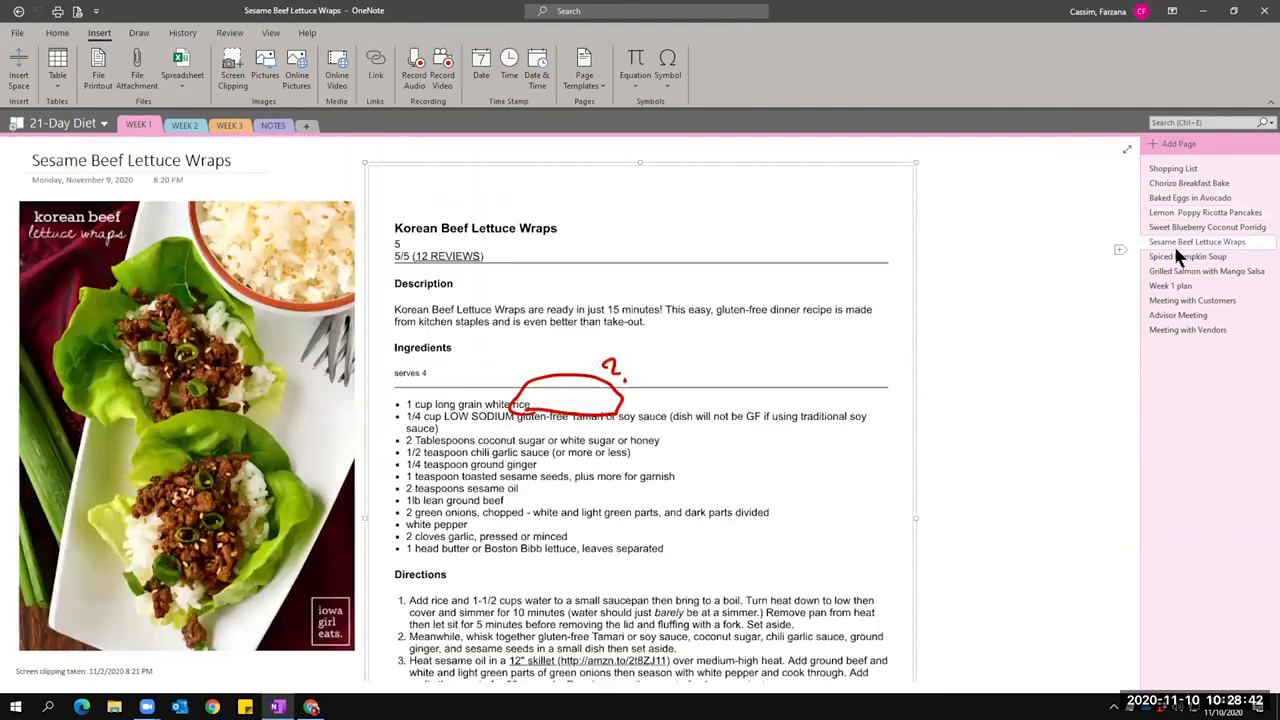
{"action": "left_click", "coordinate": [1177, 258]}
{"action": "left_click", "coordinate": [1174, 274]}
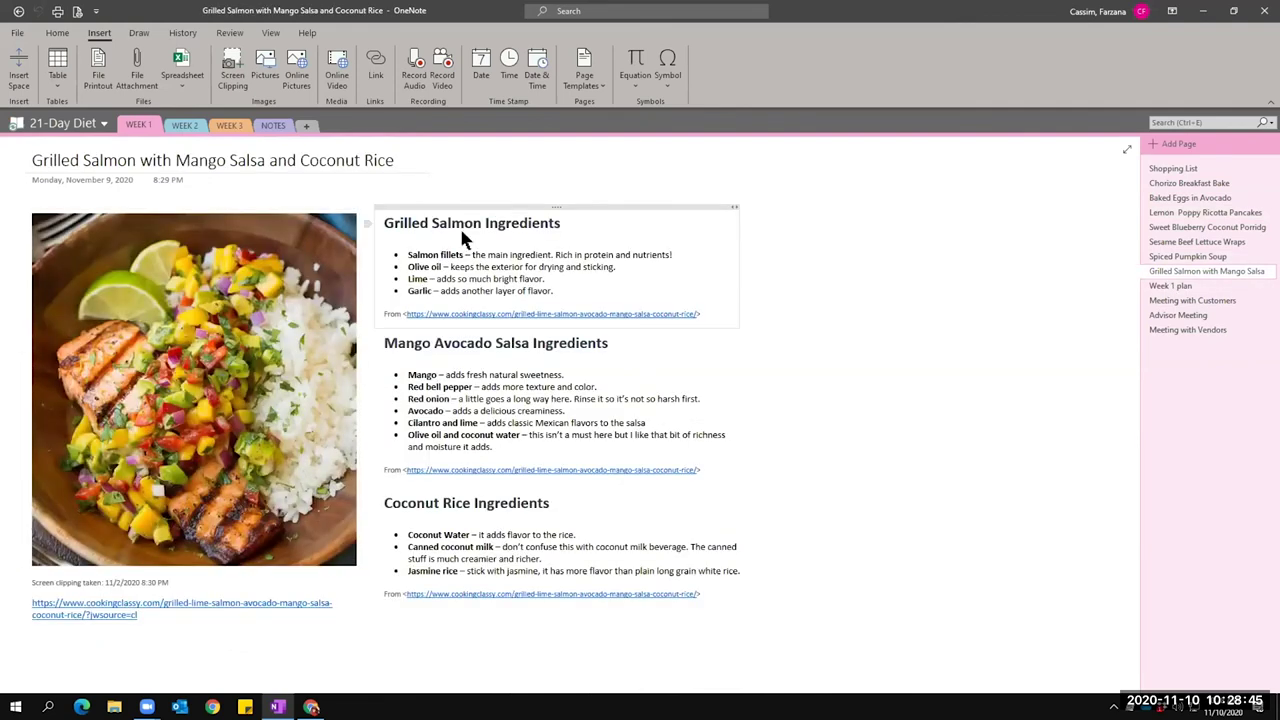
{"action": "scroll", "coordinate": [1180, 285], "scroll_direction": "down", "scroll_amount": 1}
{"action": "left_click", "coordinate": [1172, 286]}
{"action": "left_click", "coordinate": [1185, 300]}
{"action": "left_click", "coordinate": [1166, 183]}
{"action": "left_click", "coordinate": [1166, 196]}
{"action": "left_click", "coordinate": [1165, 183]}
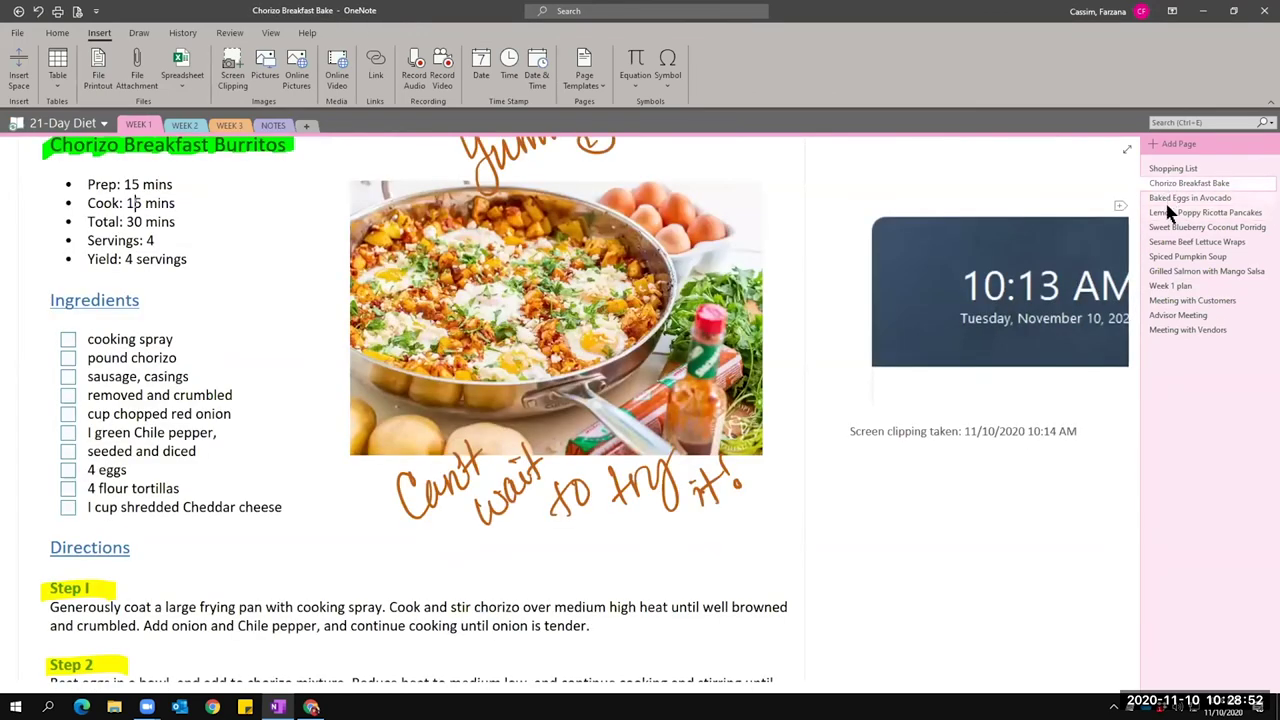
{"action": "left_click", "coordinate": [1166, 206]}
{"action": "left_click", "coordinate": [1166, 197]}
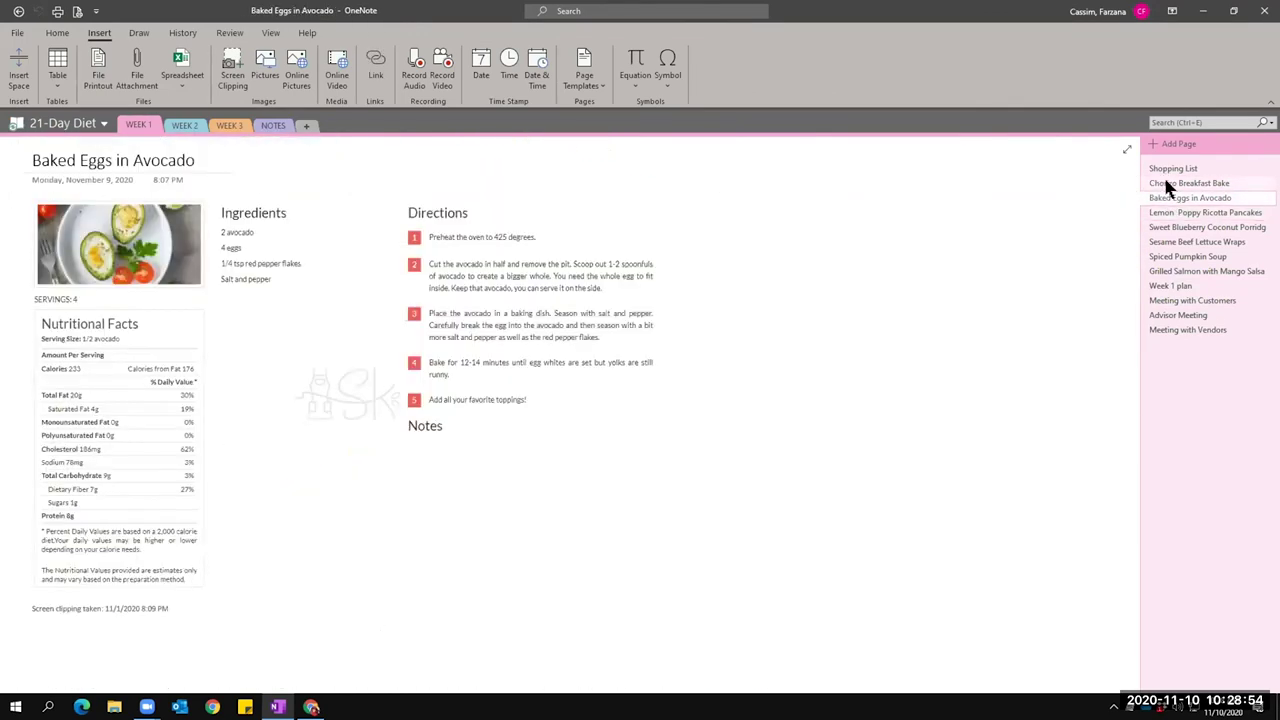
Restyle the Ingredients heading on the Chorizo Breakfast Bake page, trying Heading 3 and settling on Heading 2.
{"action": "left_click", "coordinate": [1165, 183]}
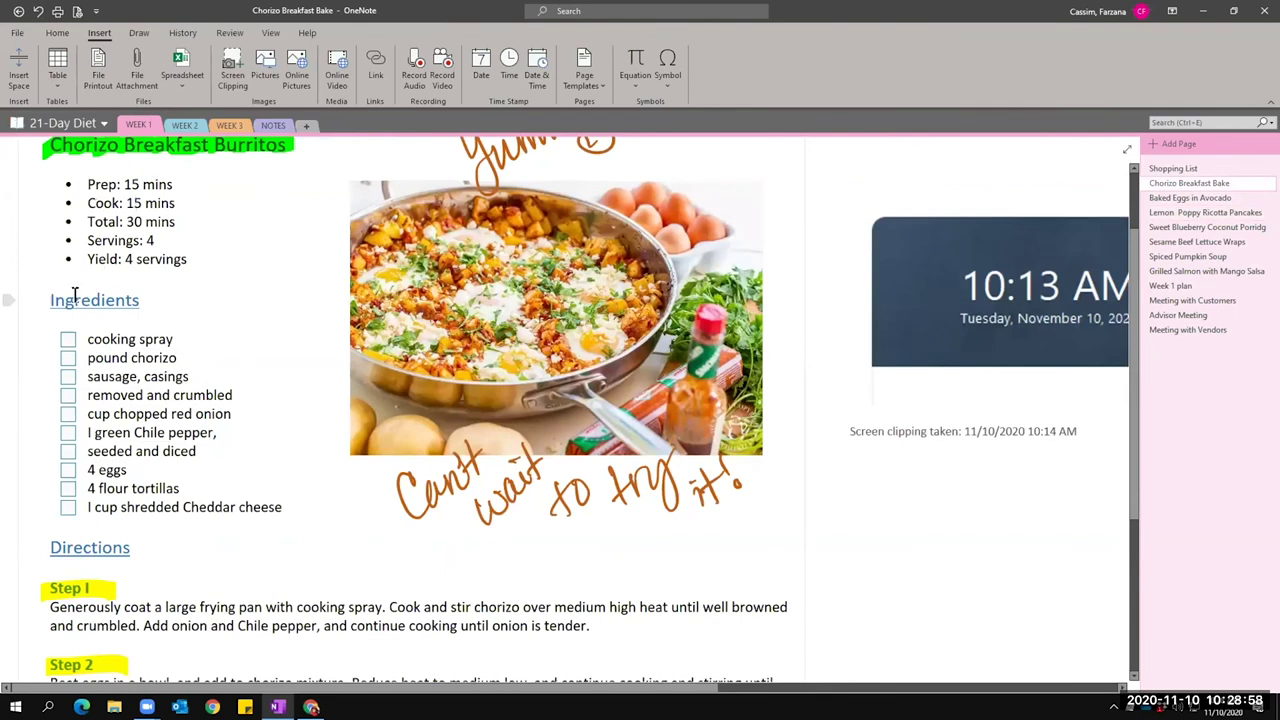
{"action": "double_click", "coordinate": [76, 302]}
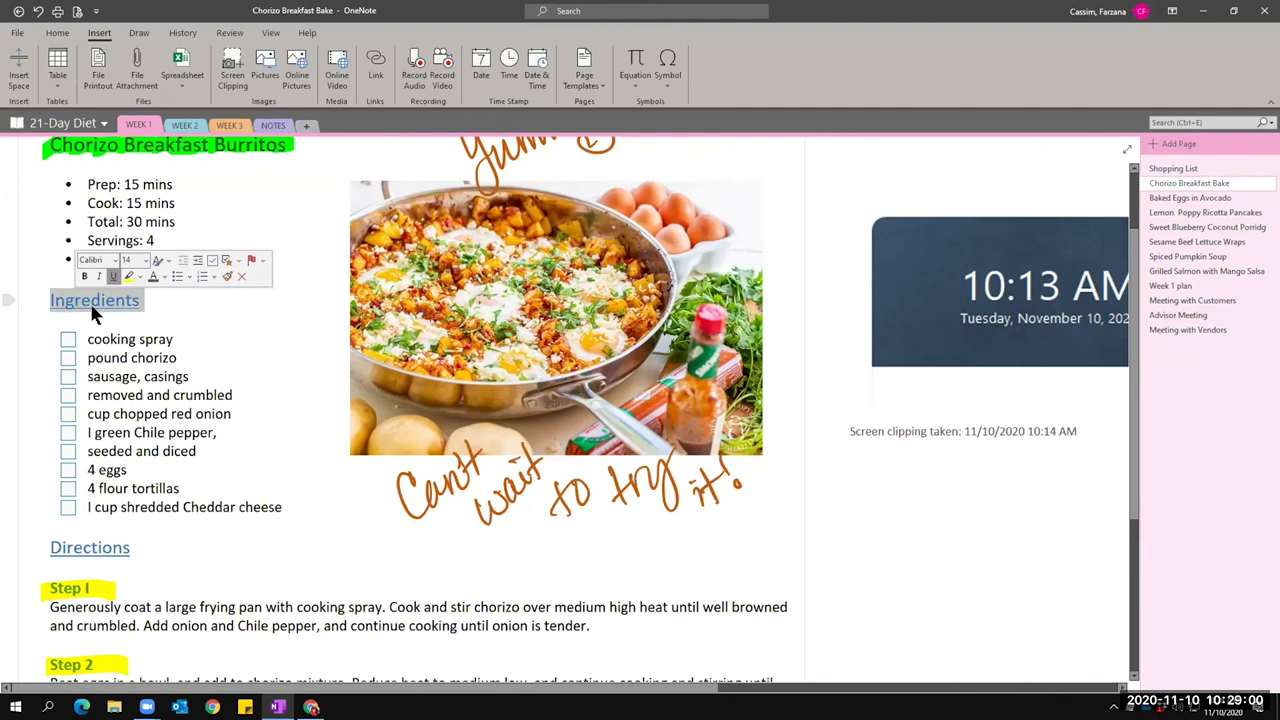
{"action": "left_click", "coordinate": [57, 33]}
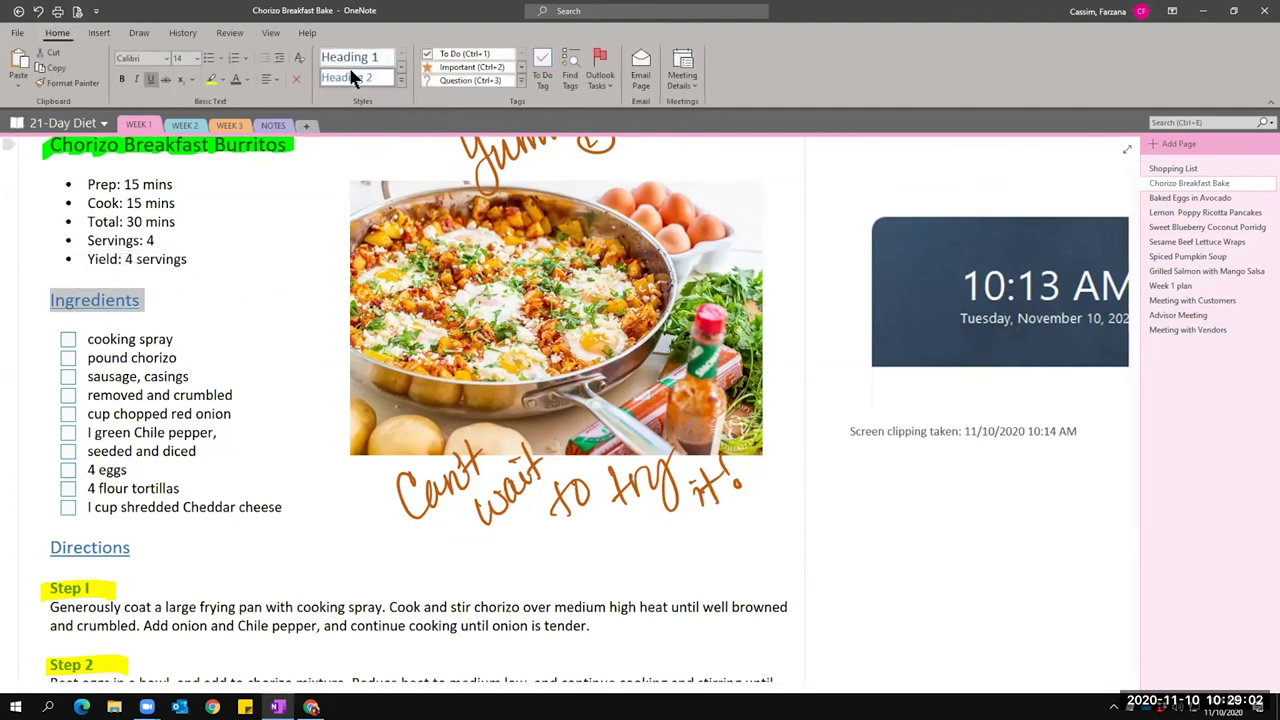
{"action": "left_click", "coordinate": [395, 71]}
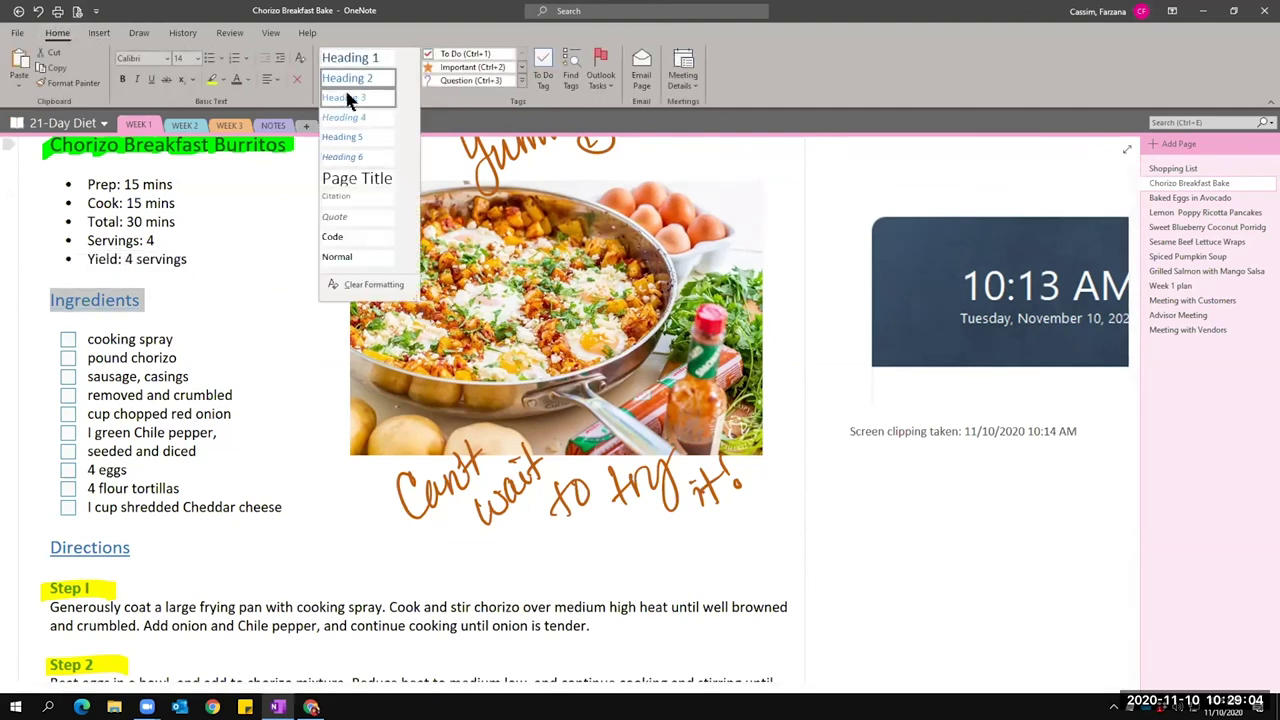
{"action": "left_click", "coordinate": [343, 97]}
{"action": "left_click", "coordinate": [400, 72]}
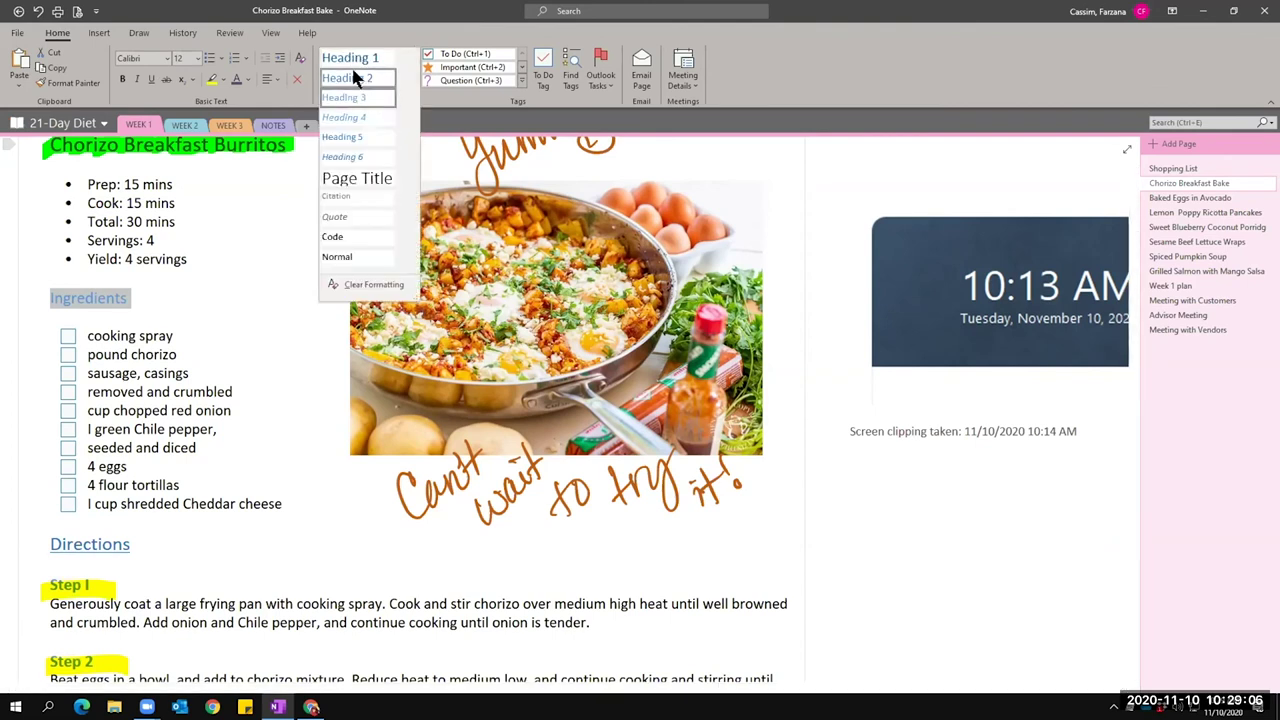
{"action": "left_click", "coordinate": [390, 78]}
{"action": "scroll", "coordinate": [440, 547], "scroll_direction": "down", "scroll_amount": 1}
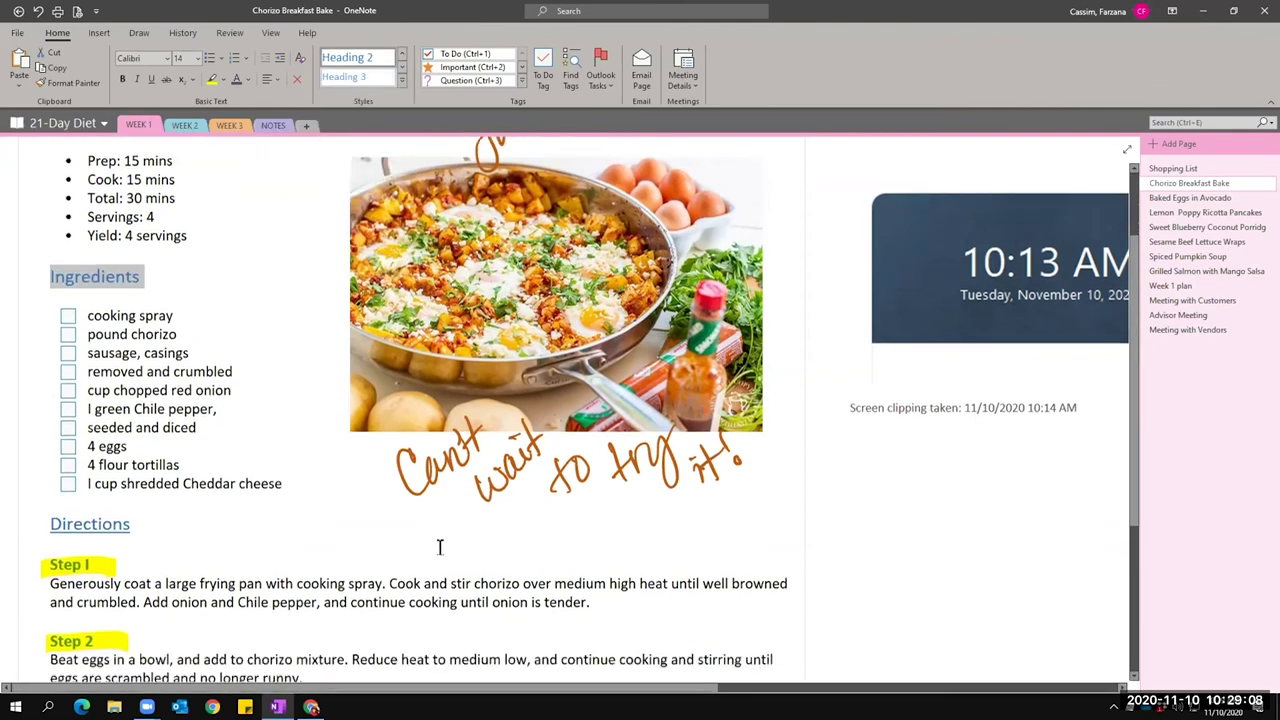
Look over the styled headings from Ingredients to Nutrition Facts on the Chorizo Breakfast Bake page.
{"action": "scroll", "coordinate": [438, 545], "scroll_direction": "down", "scroll_amount": 3}
{"action": "scroll", "coordinate": [438, 545], "scroll_direction": "down", "scroll_amount": 4}
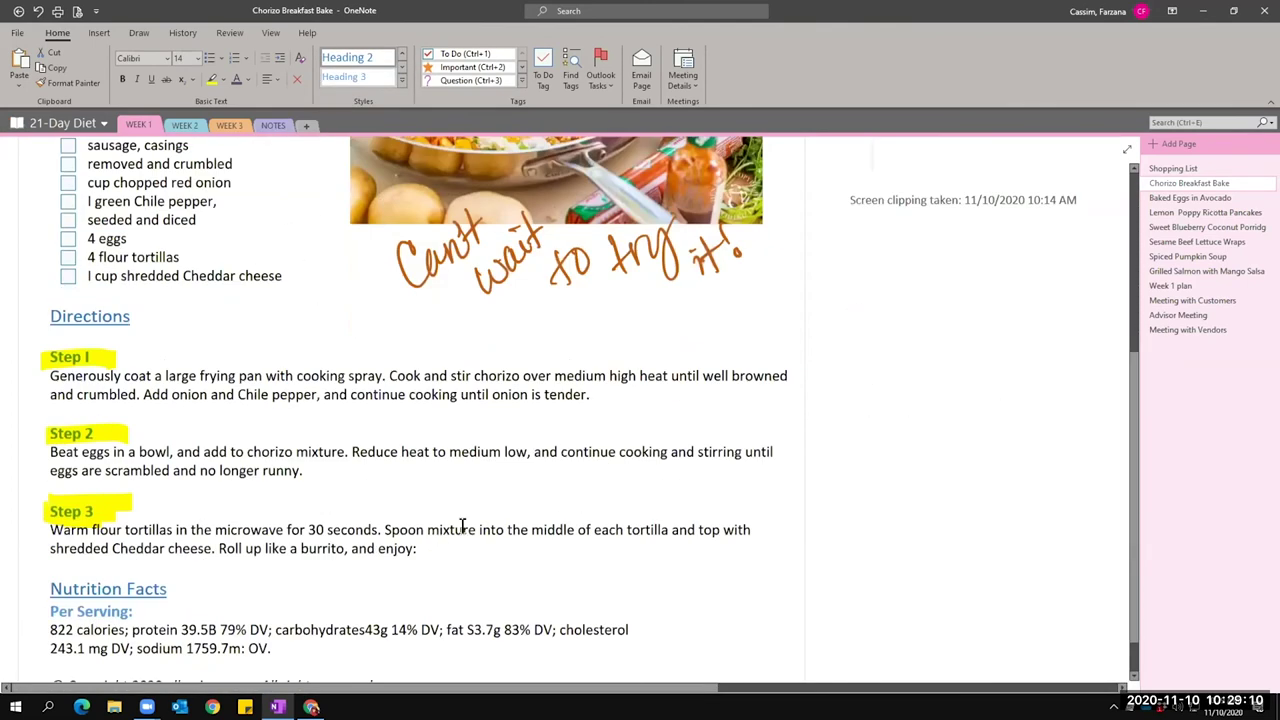
{"action": "scroll", "coordinate": [438, 545], "scroll_direction": "up", "scroll_amount": 10}
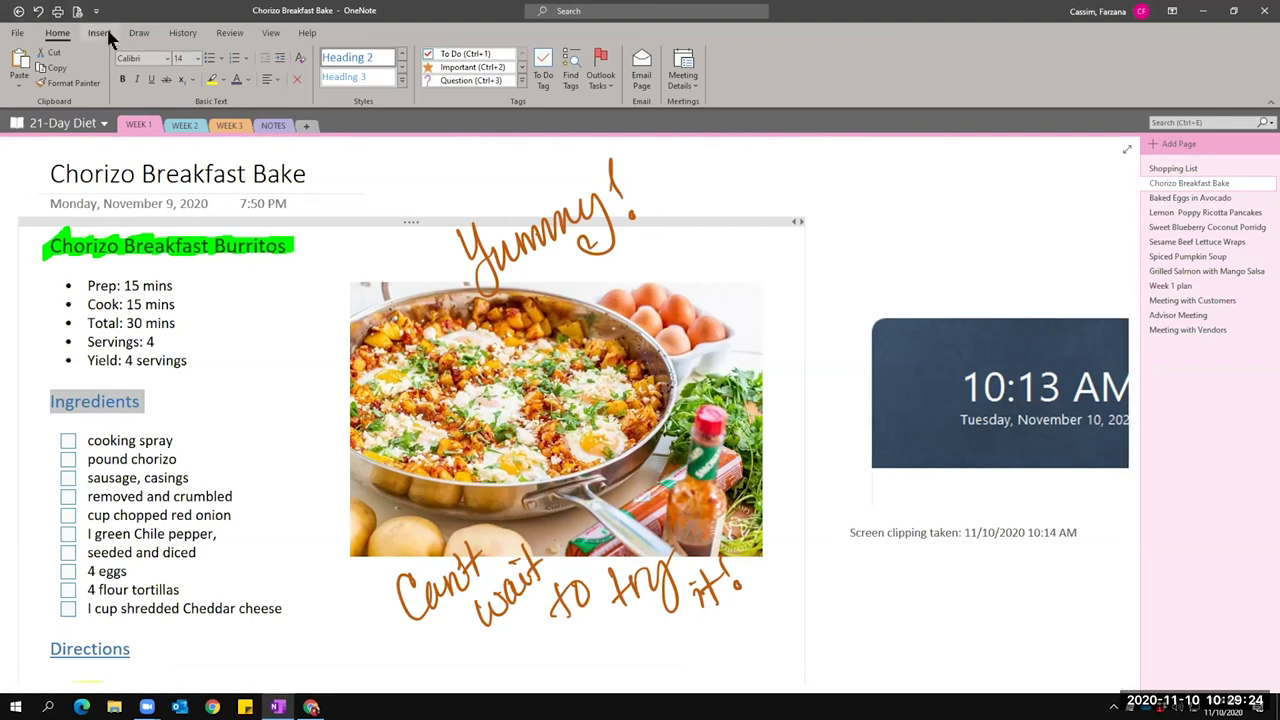
Open the Shopping List page in the Week 1 section and set its paper size to Auto.
{"action": "left_click", "coordinate": [1203, 196]}
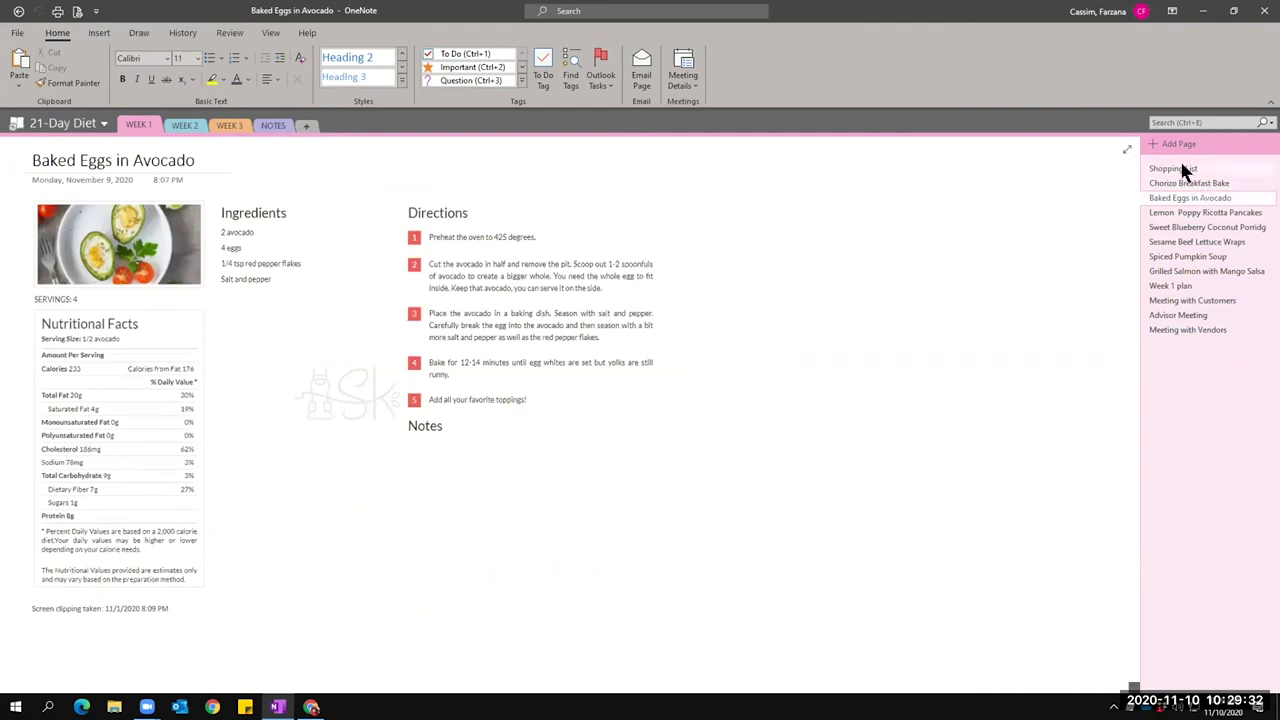
{"action": "left_click", "coordinate": [1180, 169]}
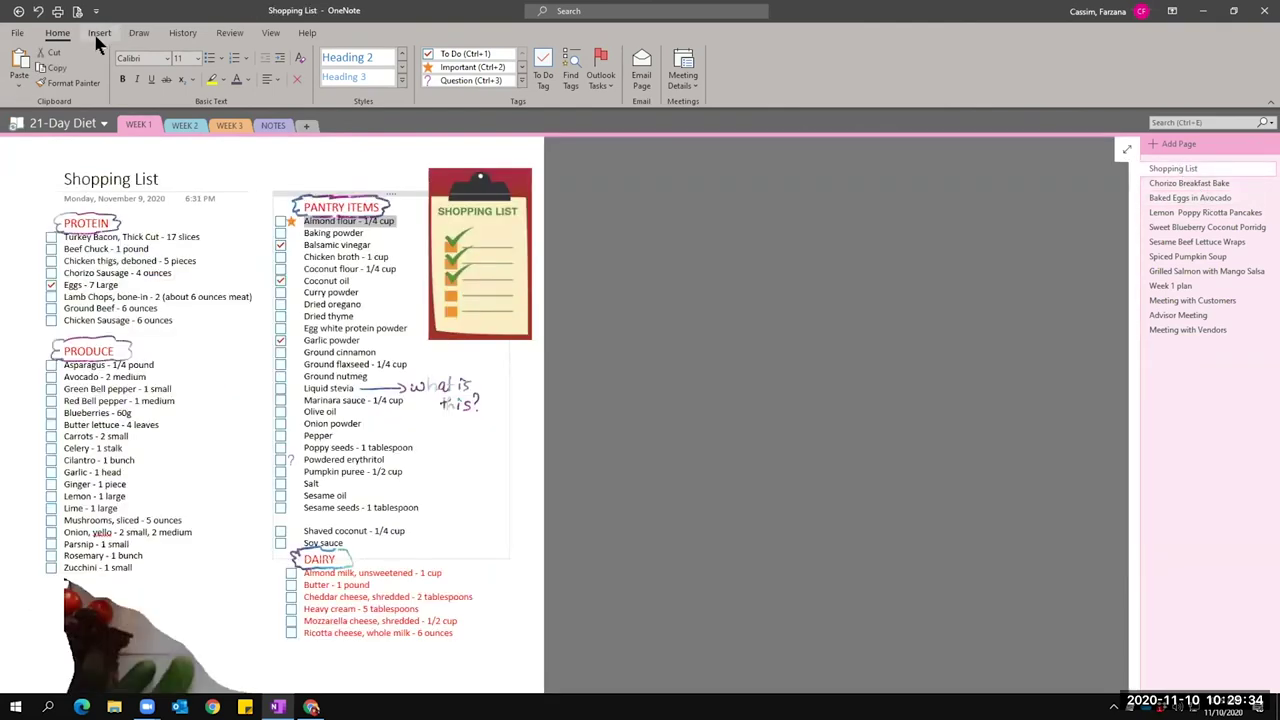
{"action": "left_click", "coordinate": [272, 34]}
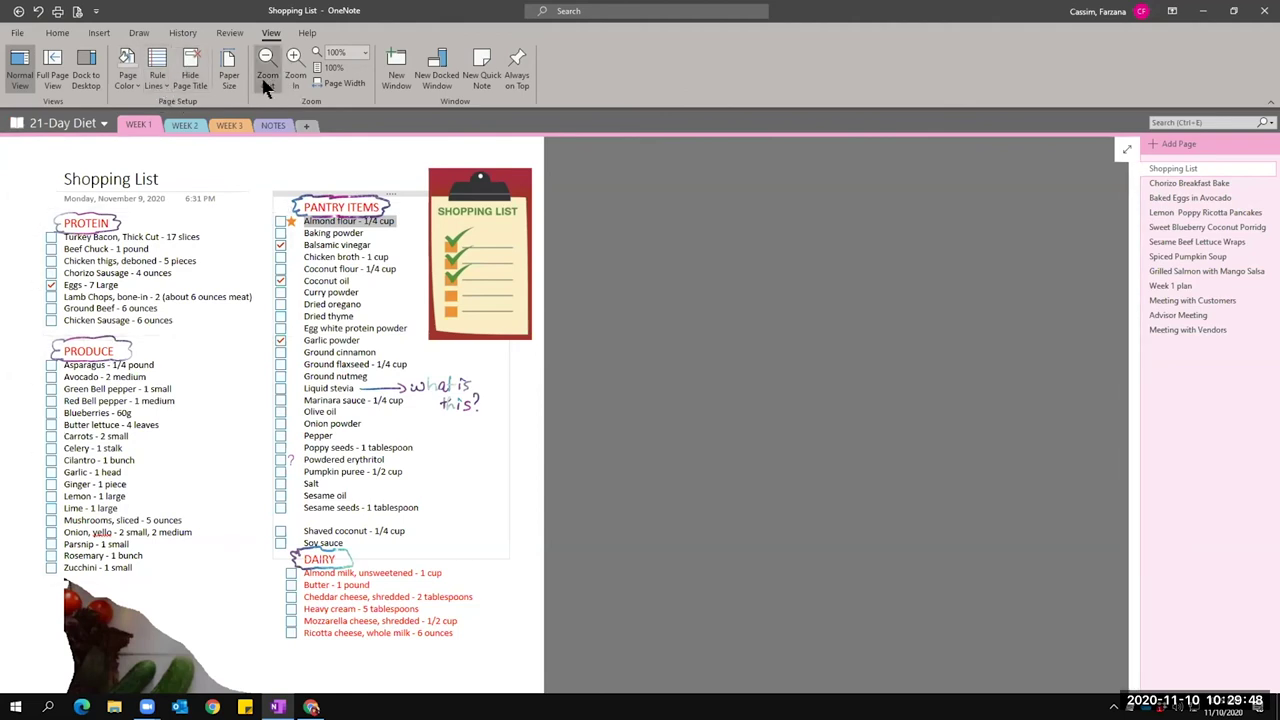
{"action": "left_click", "coordinate": [230, 85]}
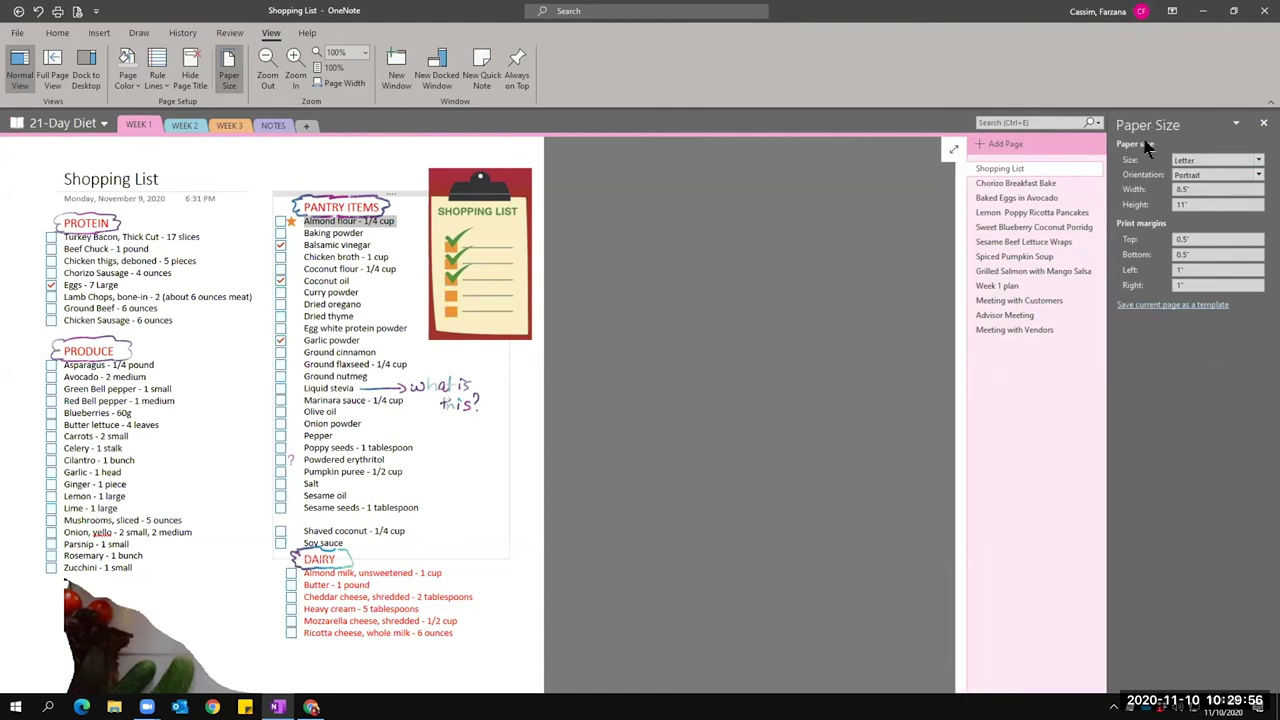
{"action": "left_click", "coordinate": [1210, 162]}
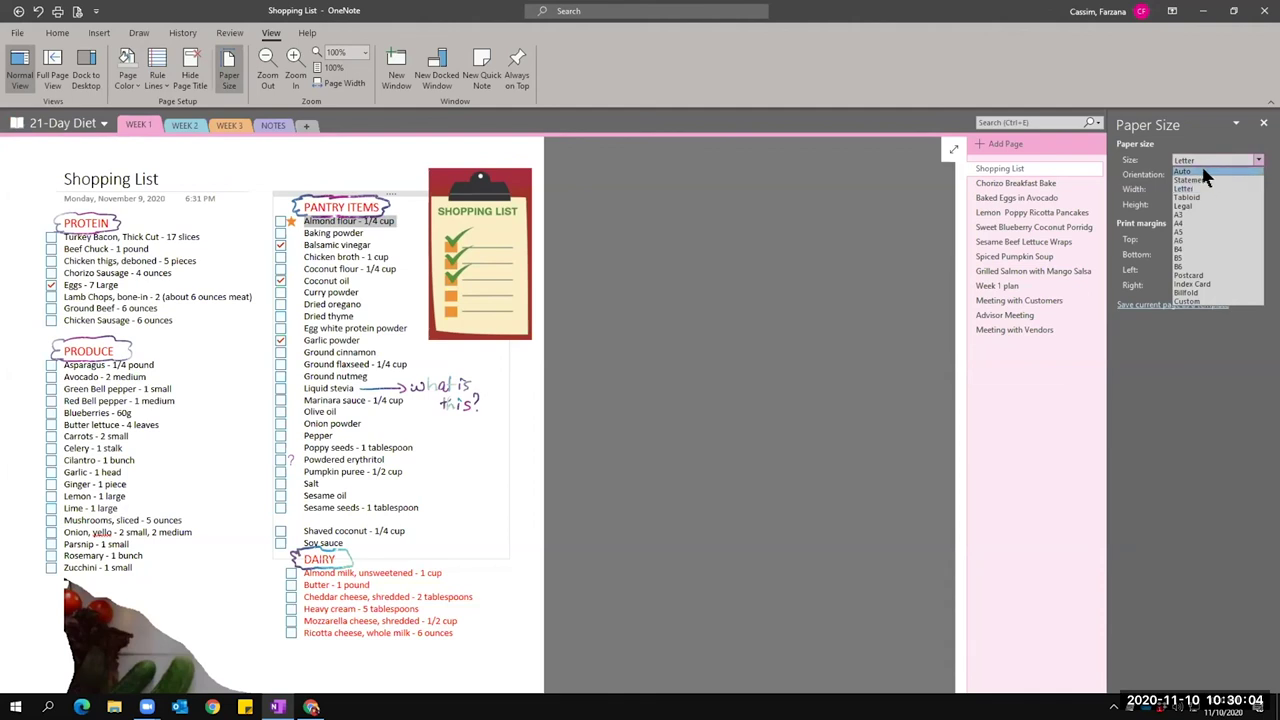
{"action": "left_click", "coordinate": [1192, 172]}
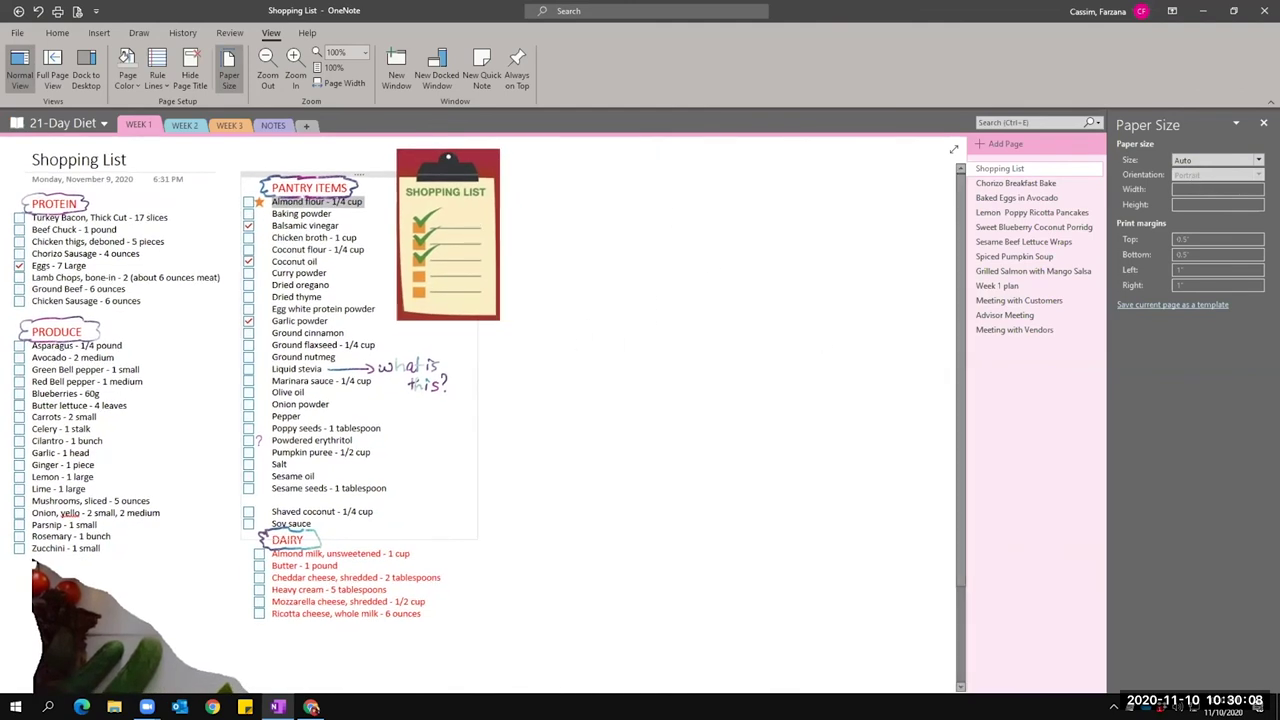
Set the Shopping List page's paper size to Letter and check how its content fits the sheet.
{"action": "left_click", "coordinate": [1232, 162]}
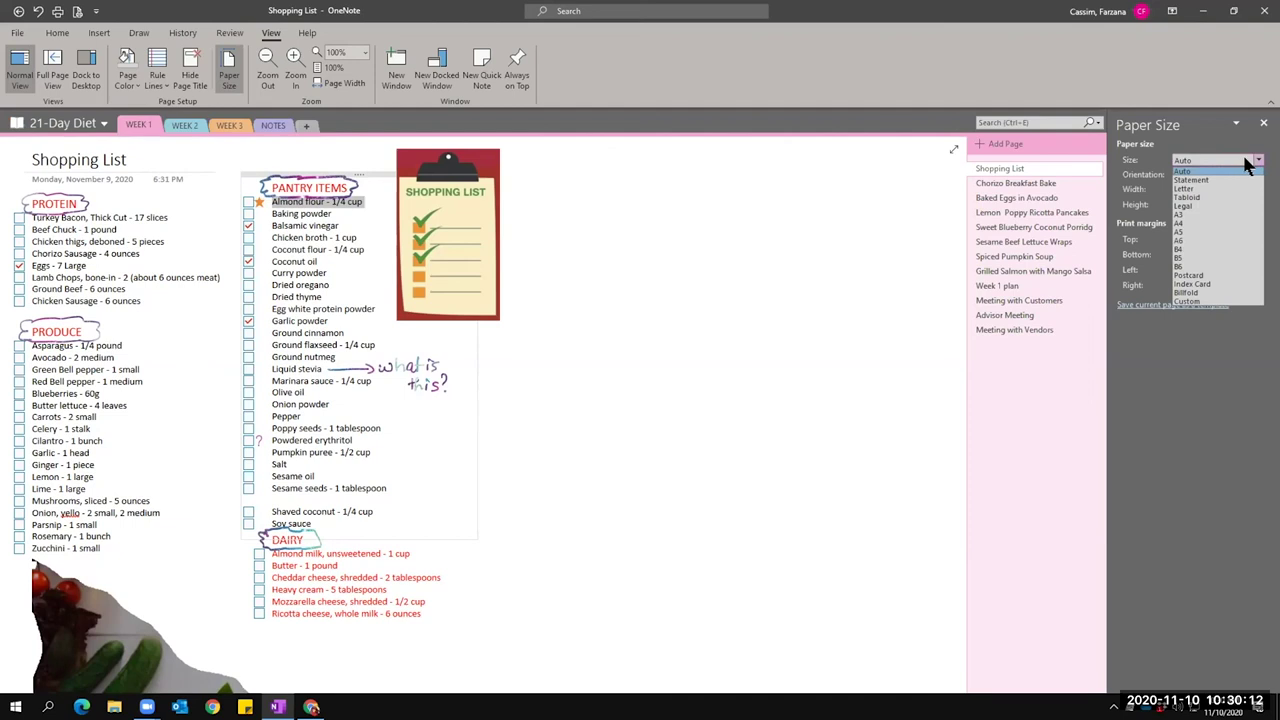
{"action": "left_click", "coordinate": [1257, 162]}
{"action": "left_click", "coordinate": [1257, 162]}
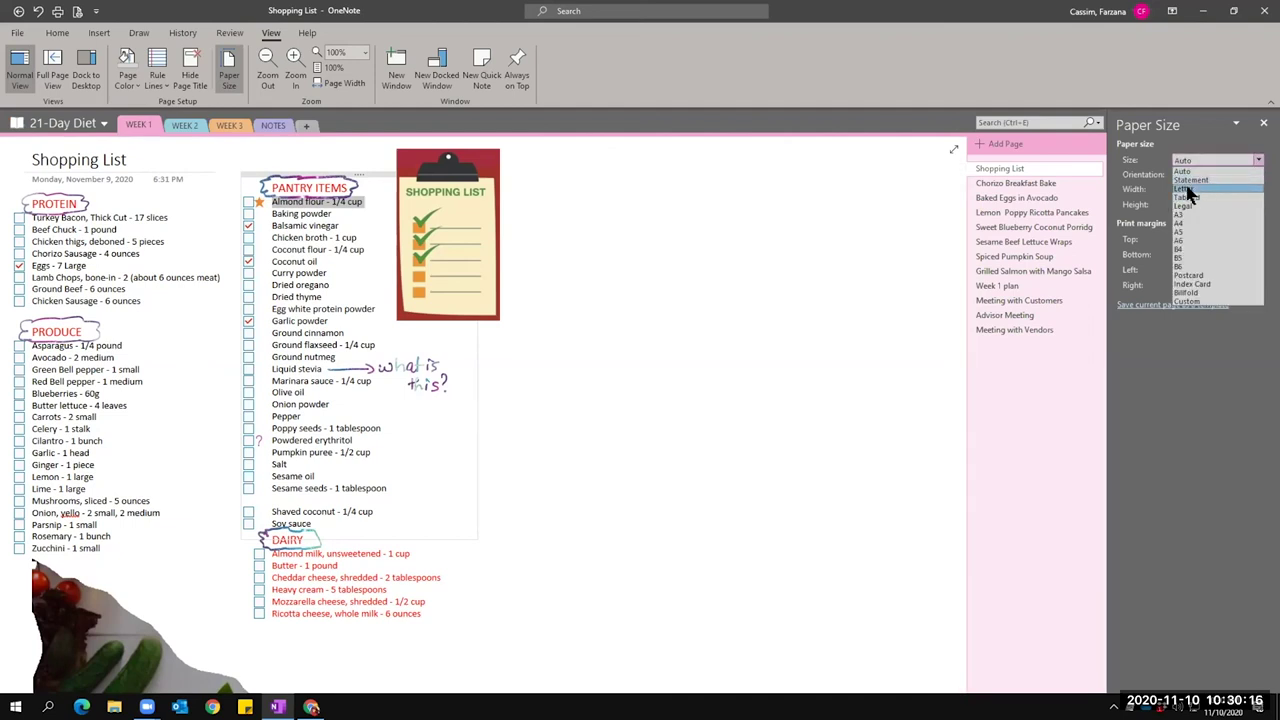
{"action": "left_click", "coordinate": [1186, 190]}
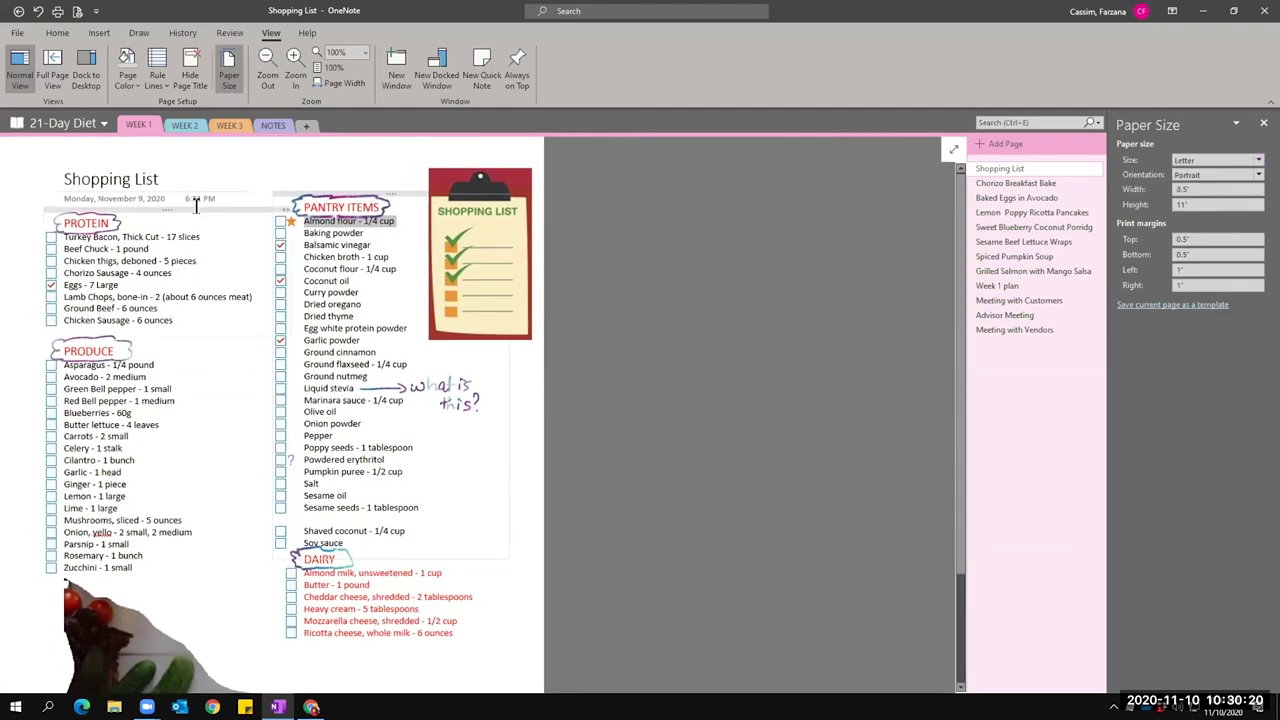
{"action": "scroll", "coordinate": [292, 540], "scroll_direction": "down", "scroll_amount": 3}
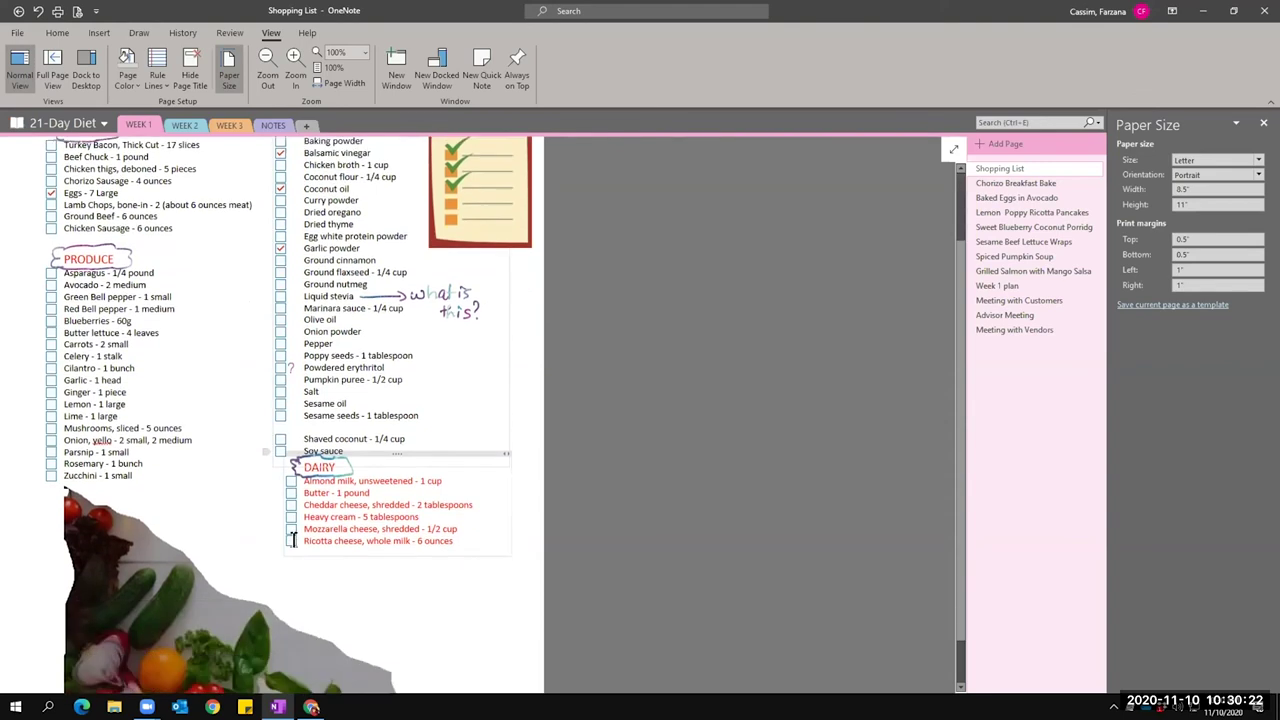
{"action": "scroll", "coordinate": [620, 345], "scroll_direction": "up", "scroll_amount": 3}
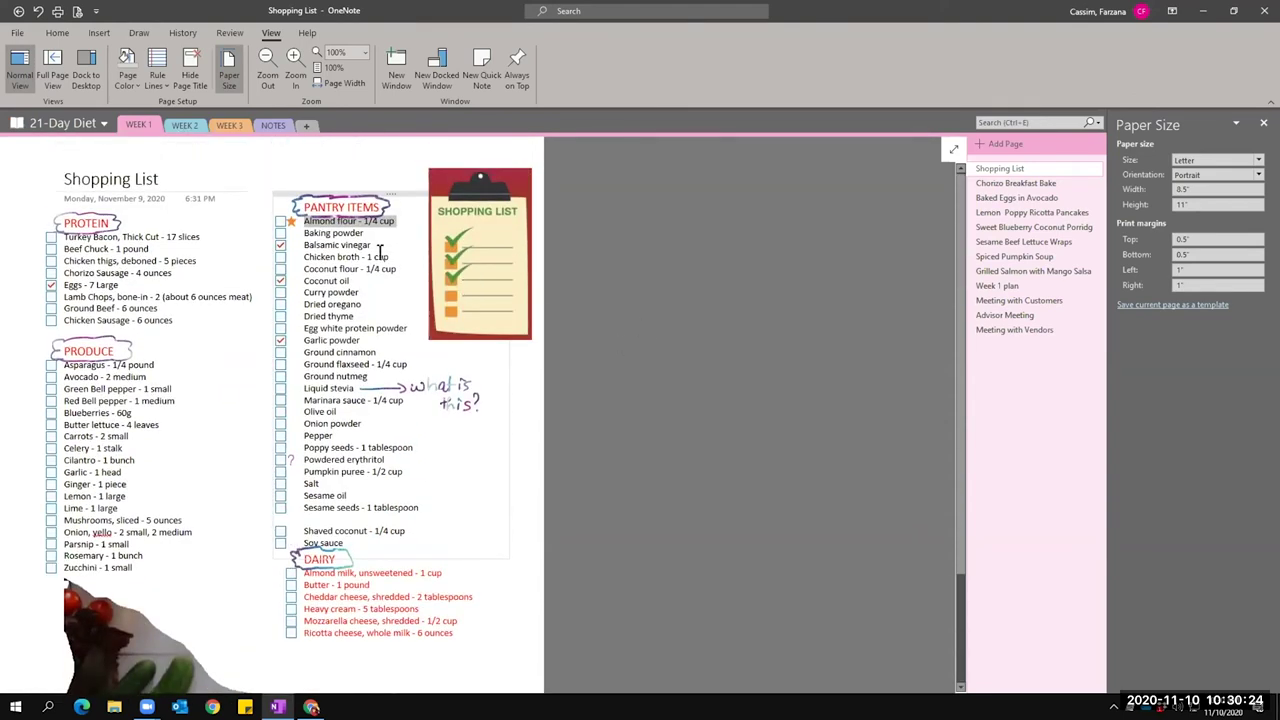
Check the Shopping List page's print preview and print settings, and close the preview without printing.
{"action": "left_click", "coordinate": [17, 35]}
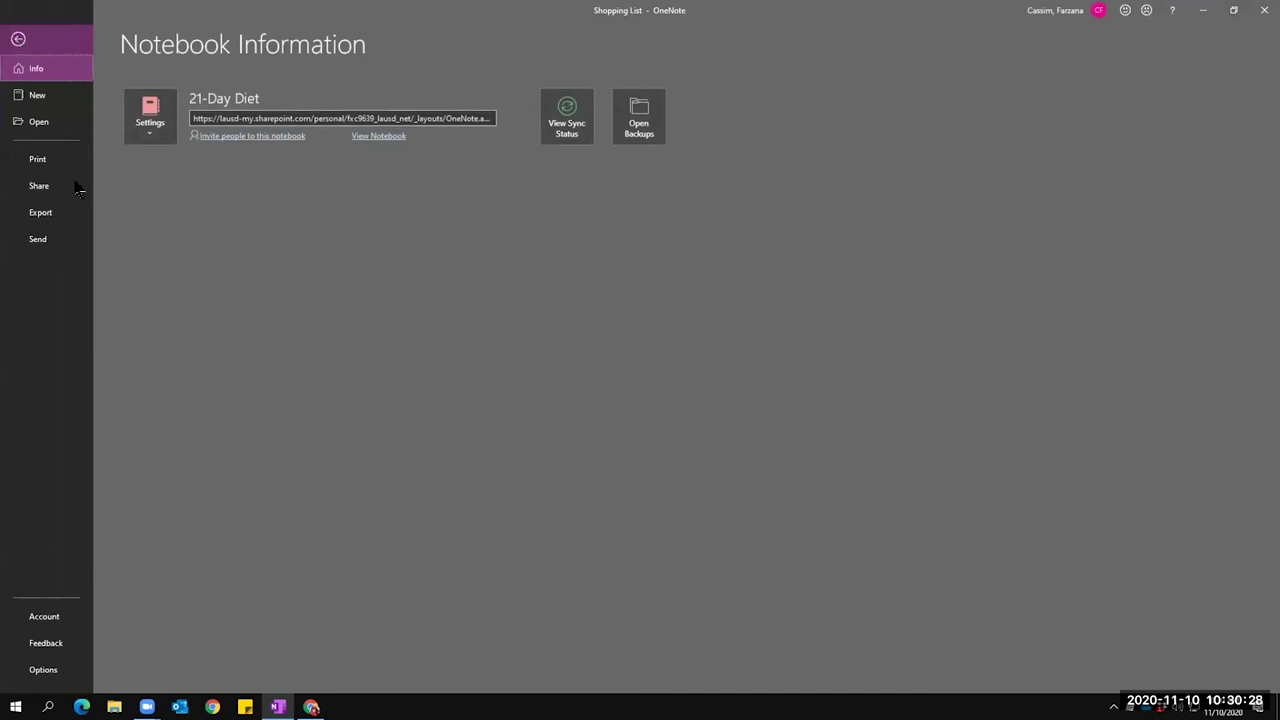
{"action": "left_click", "coordinate": [45, 162]}
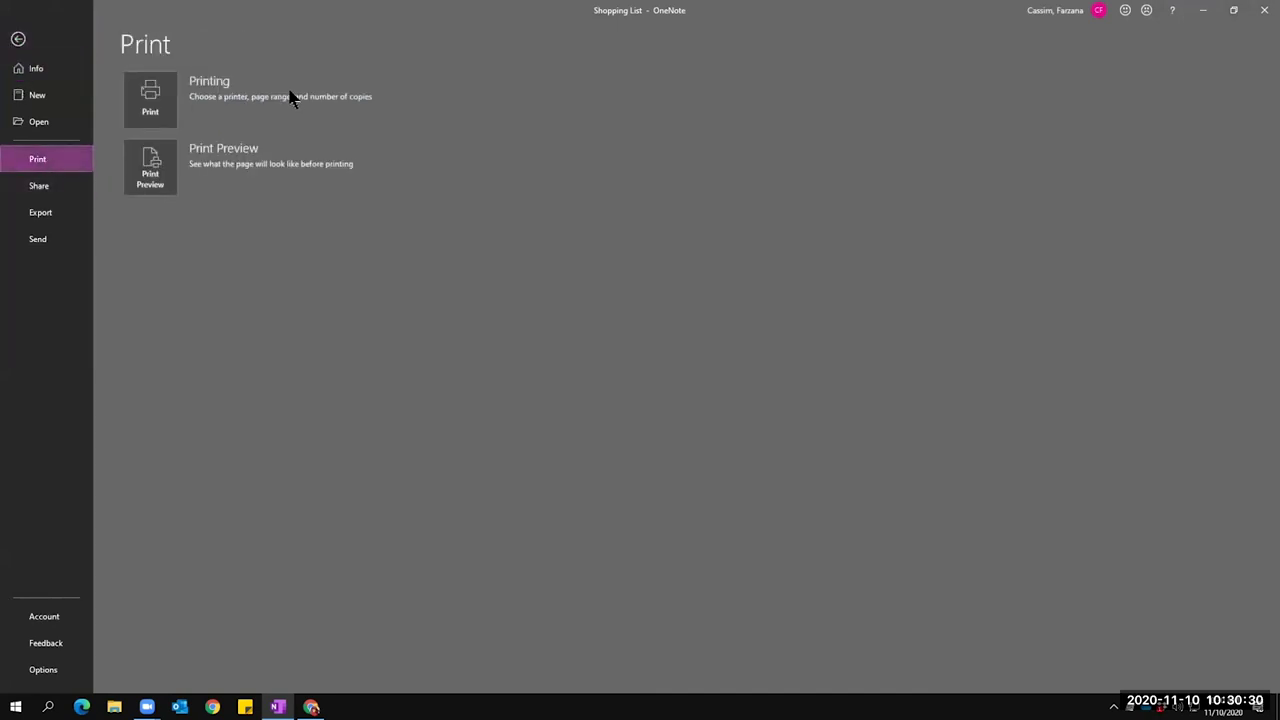
{"action": "left_click", "coordinate": [165, 170]}
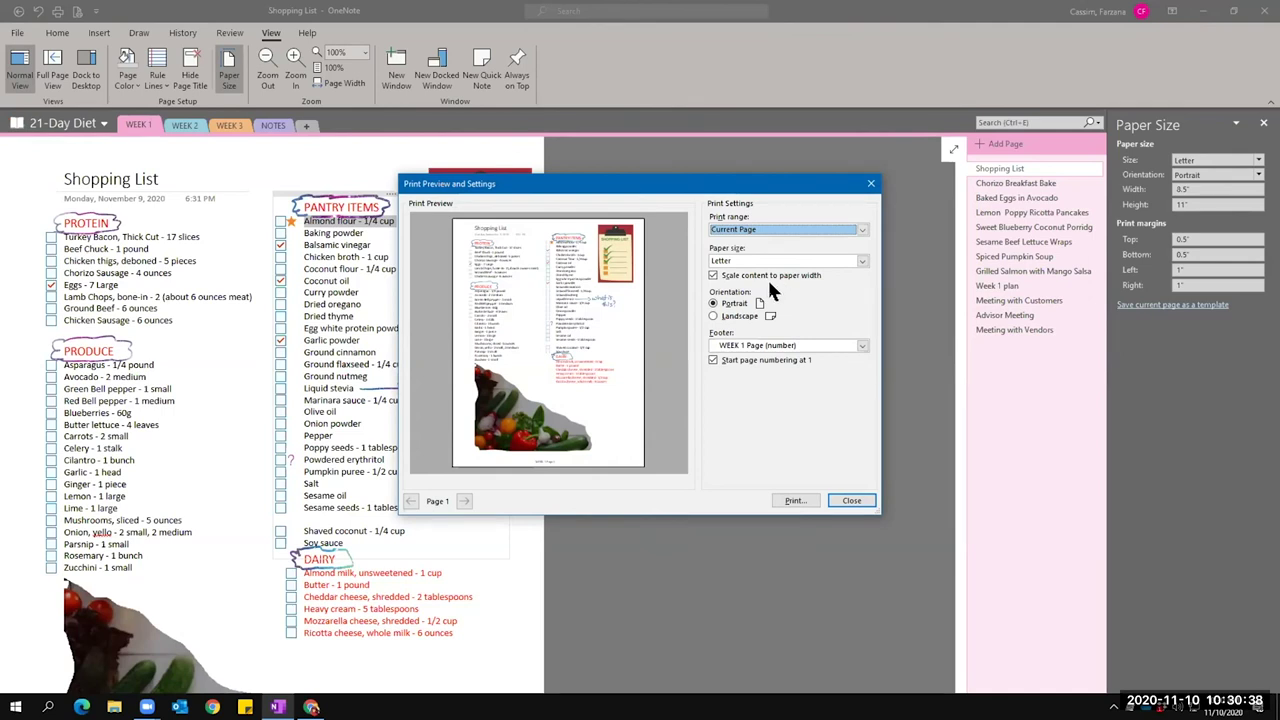
{"action": "left_click", "coordinate": [852, 502]}
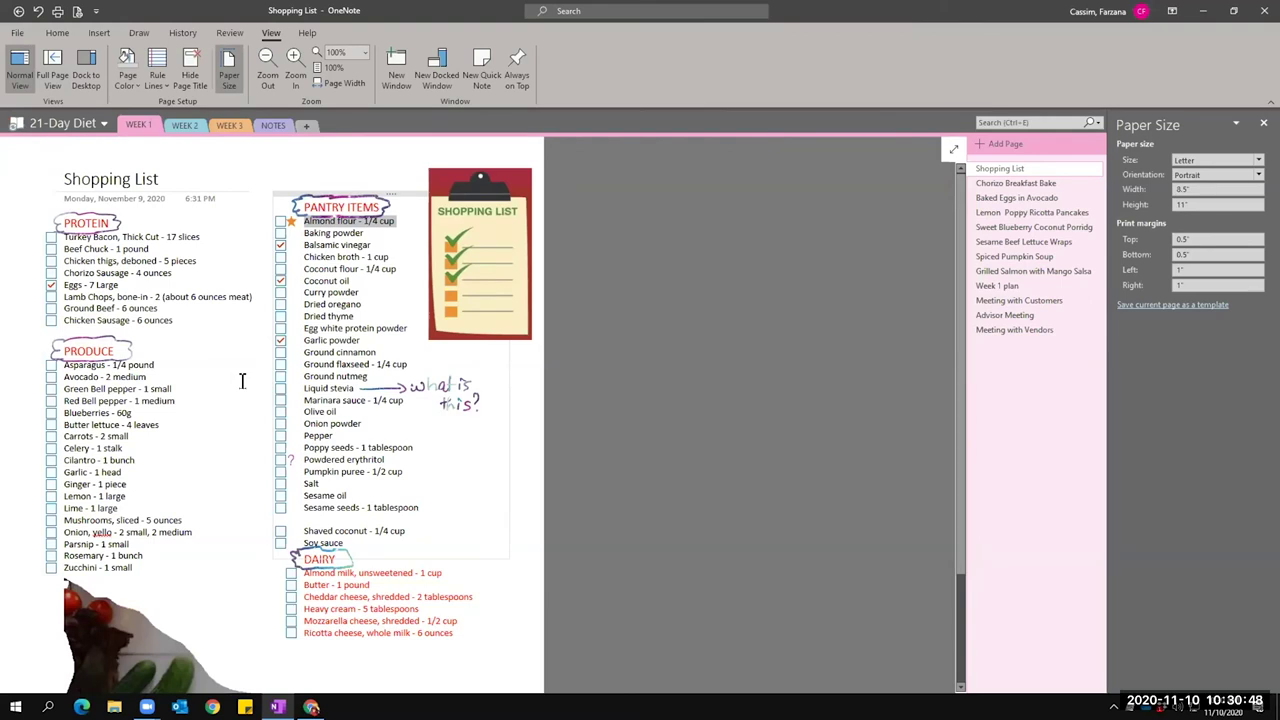
Compare the export file formats offered for the current page, section and notebook.
{"action": "left_click", "coordinate": [17, 32]}
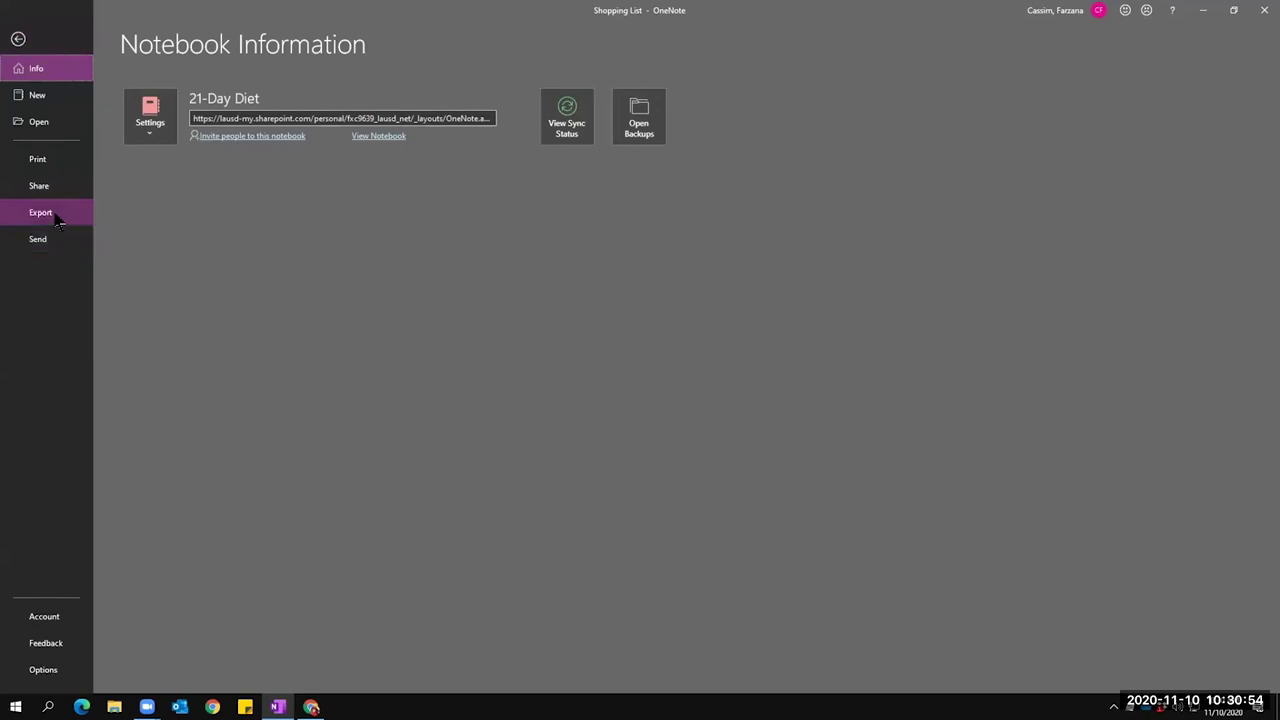
{"action": "left_click", "coordinate": [18, 38]}
{"action": "left_click", "coordinate": [18, 40]}
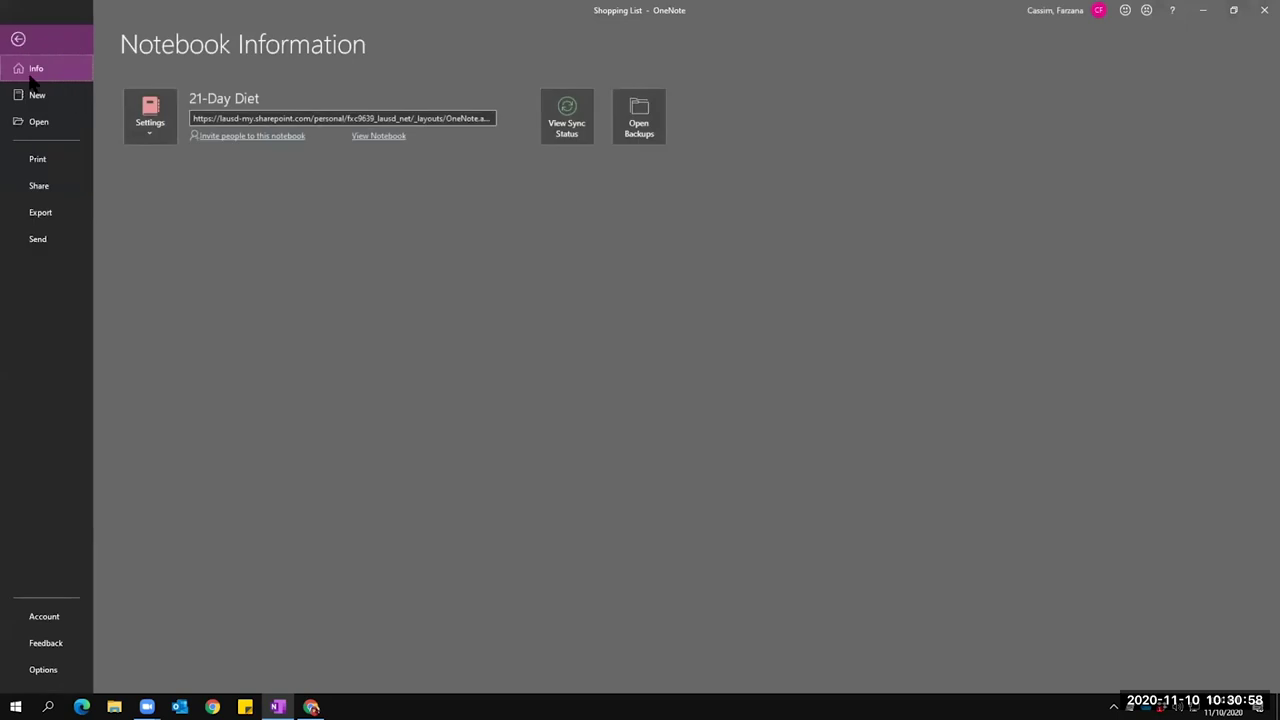
{"action": "left_click", "coordinate": [52, 224]}
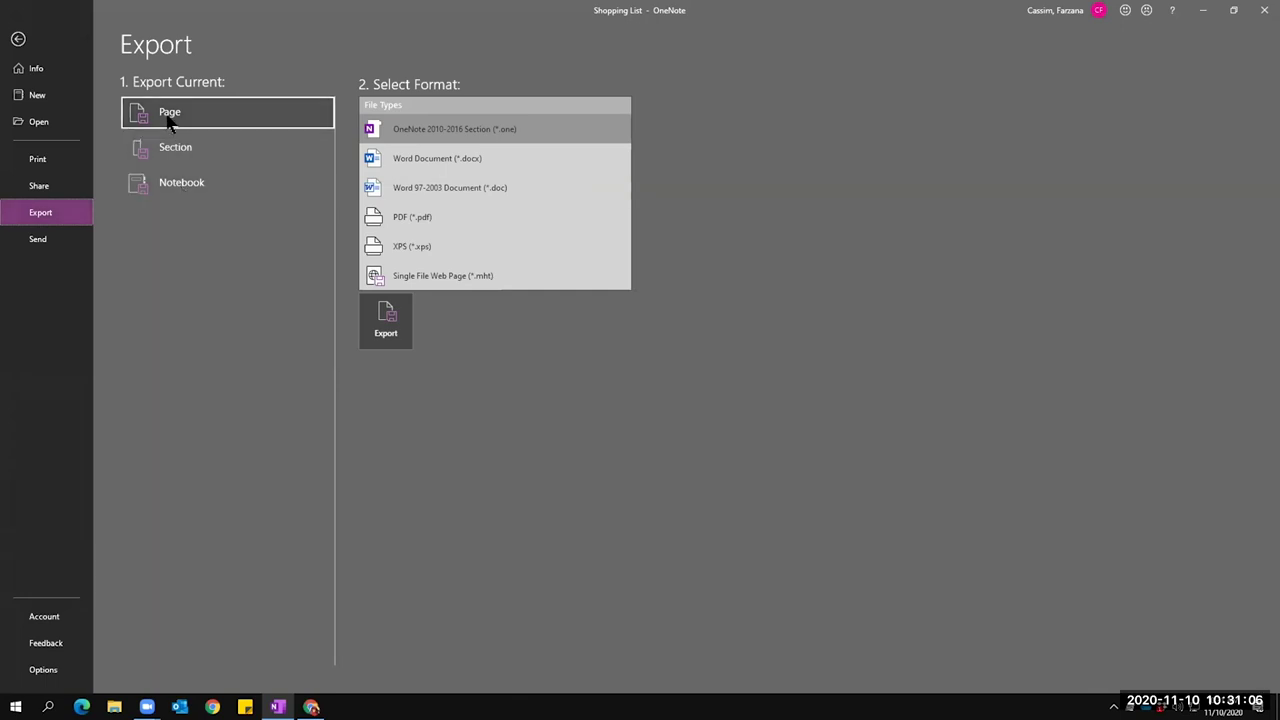
{"action": "left_click", "coordinate": [196, 154]}
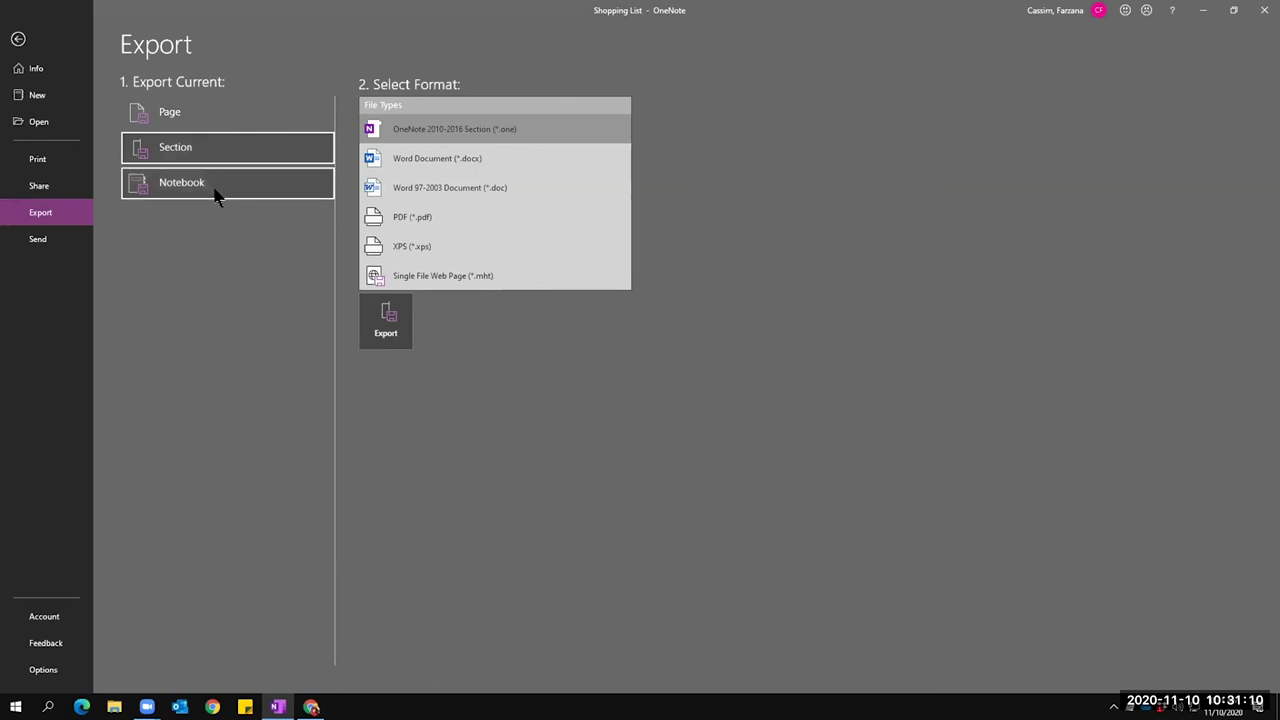
{"action": "left_click", "coordinate": [215, 194]}
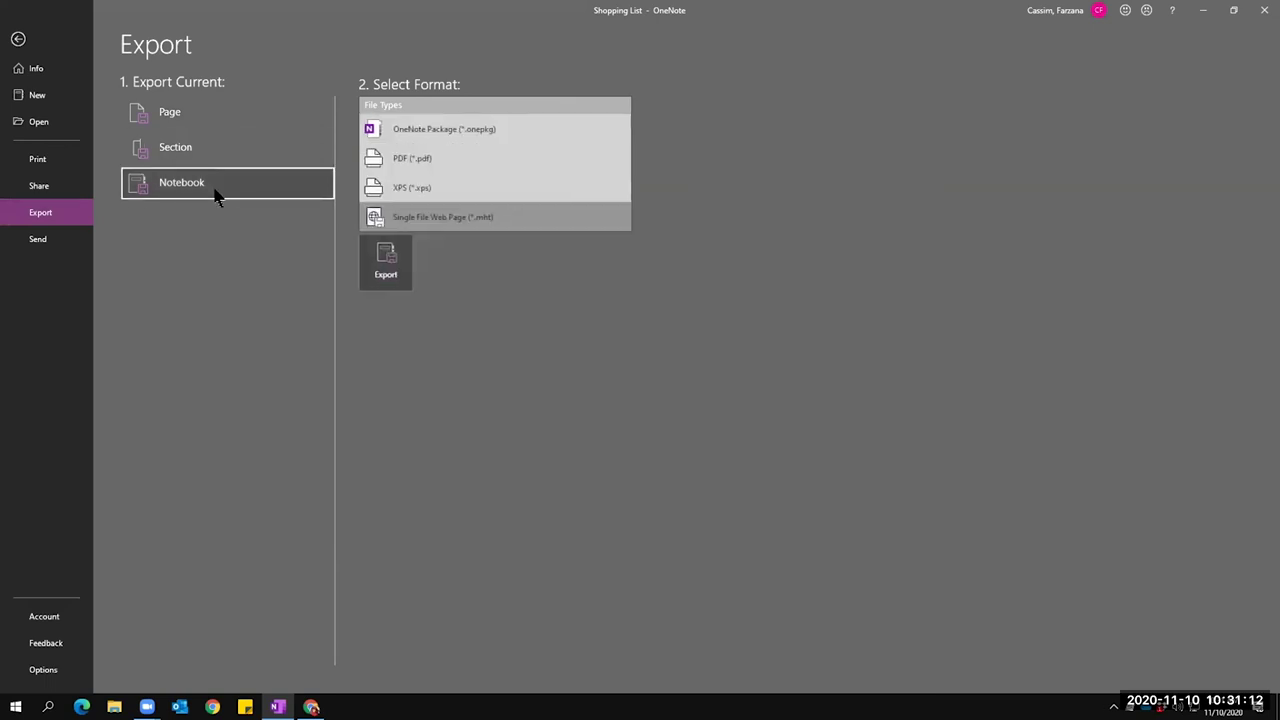
{"action": "left_click", "coordinate": [200, 117]}
{"action": "left_click", "coordinate": [194, 158]}
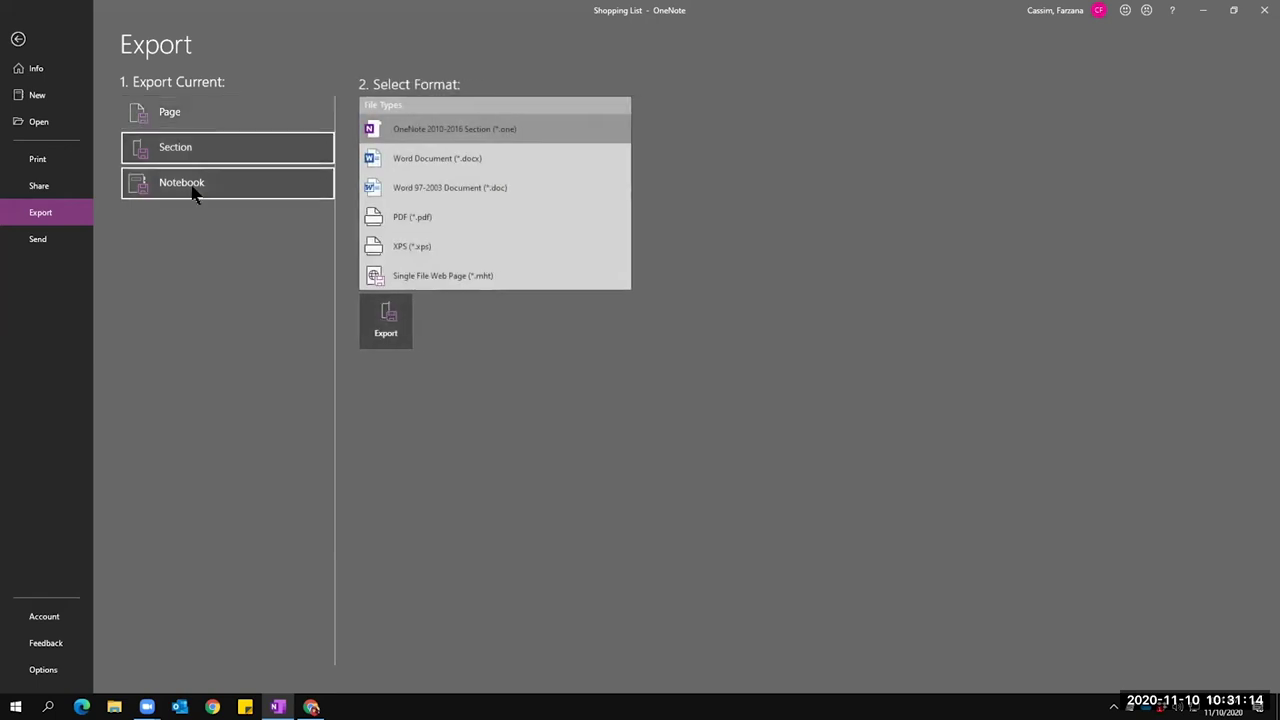
{"action": "left_click", "coordinate": [194, 189]}
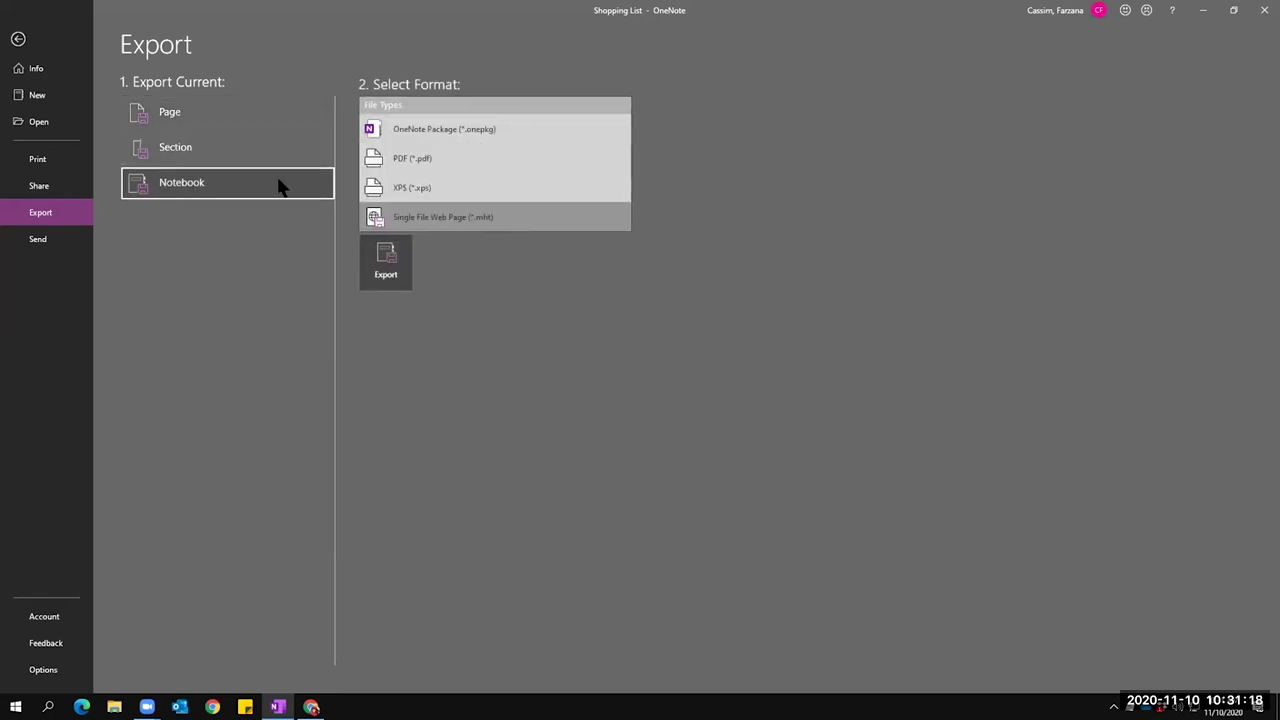
{"action": "left_click", "coordinate": [183, 150]}
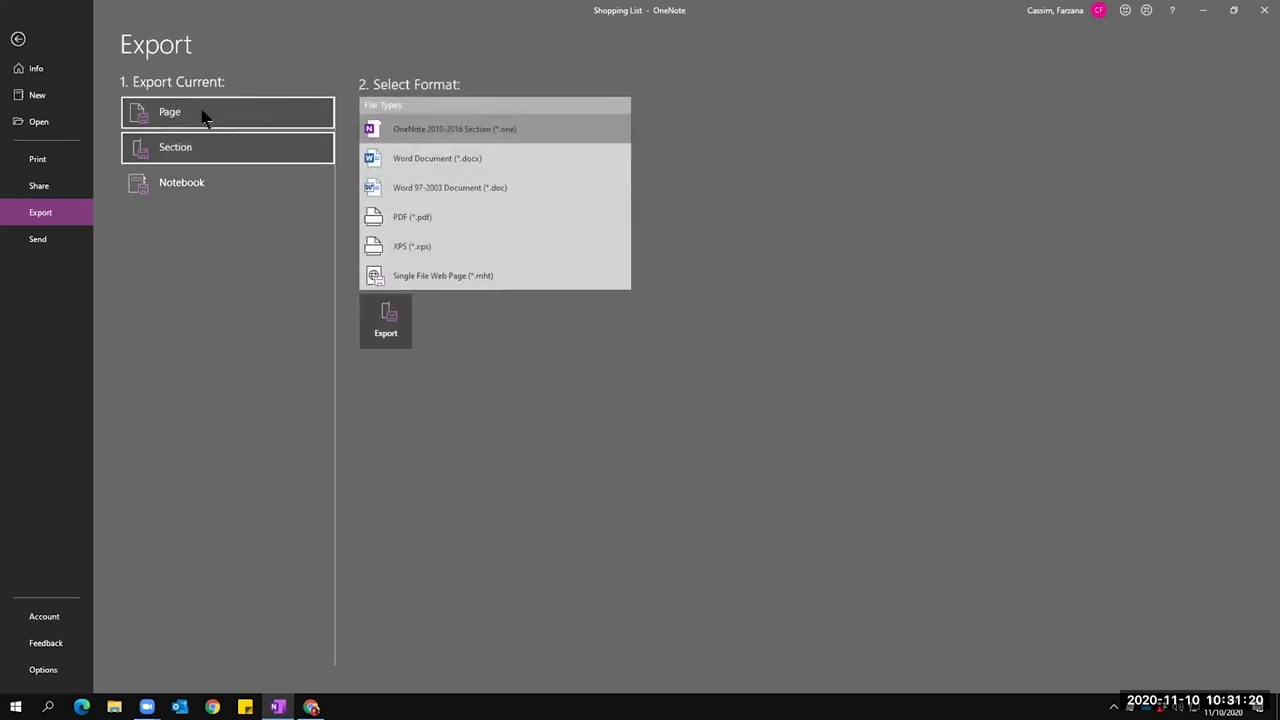
Export the current page as a PDF named Shopping List.pdf to the Desktop.
{"action": "left_click", "coordinate": [203, 117]}
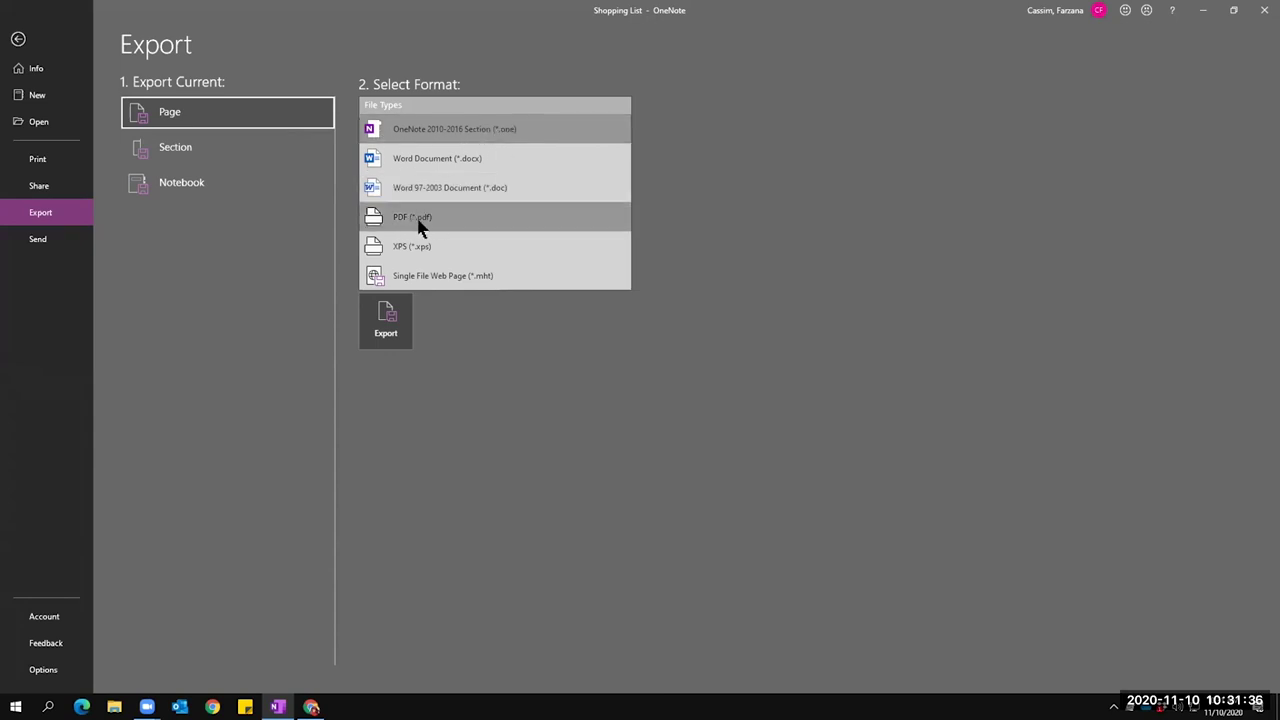
{"action": "left_click", "coordinate": [480, 220]}
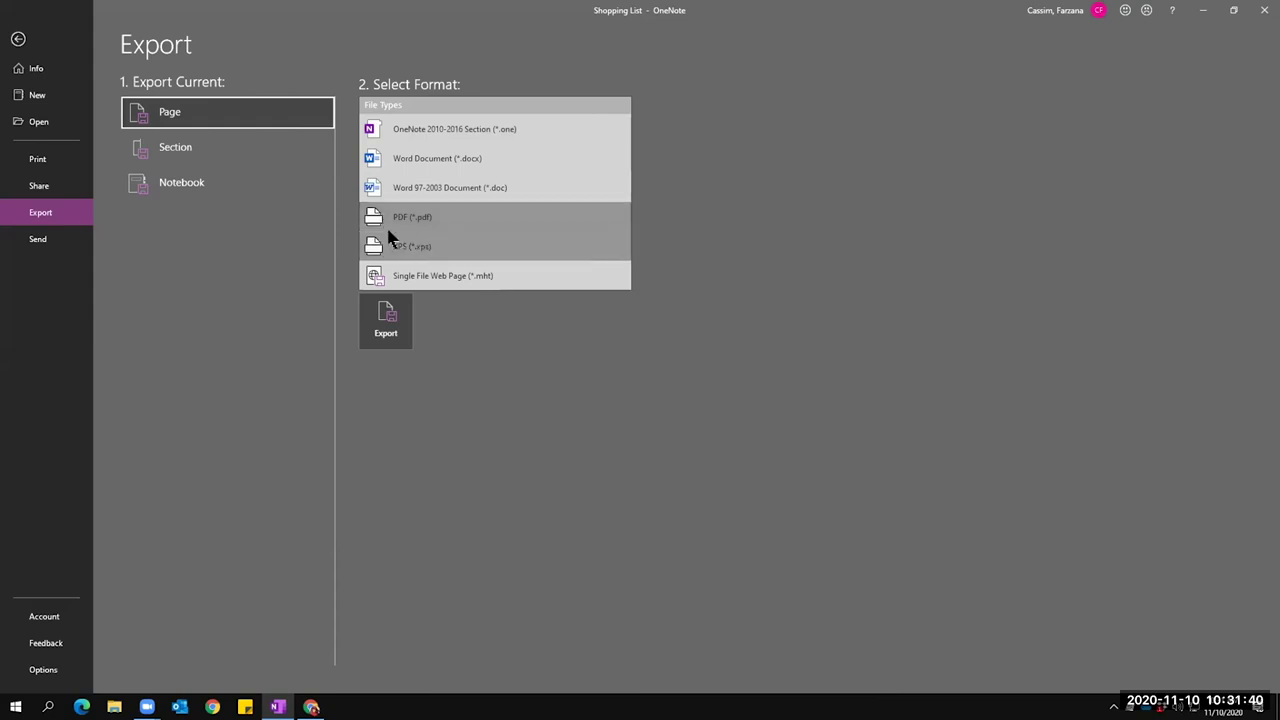
{"action": "left_click", "coordinate": [383, 320]}
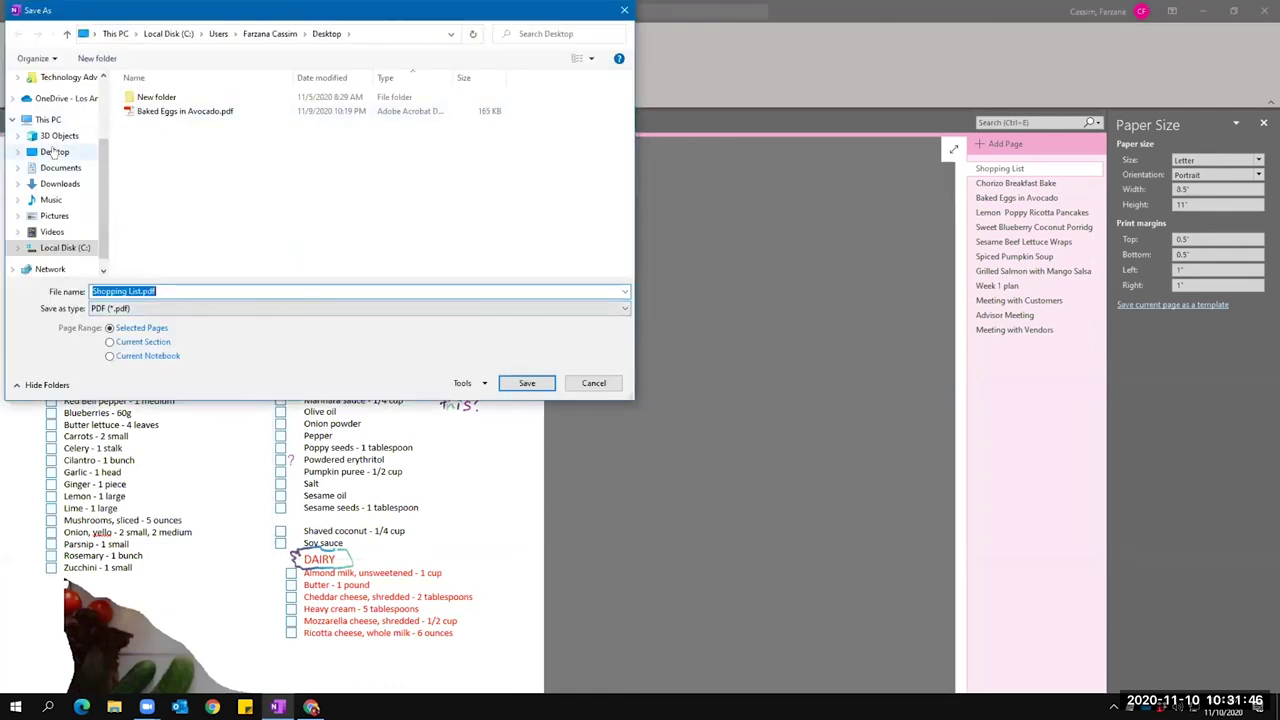
{"action": "left_click", "coordinate": [53, 151]}
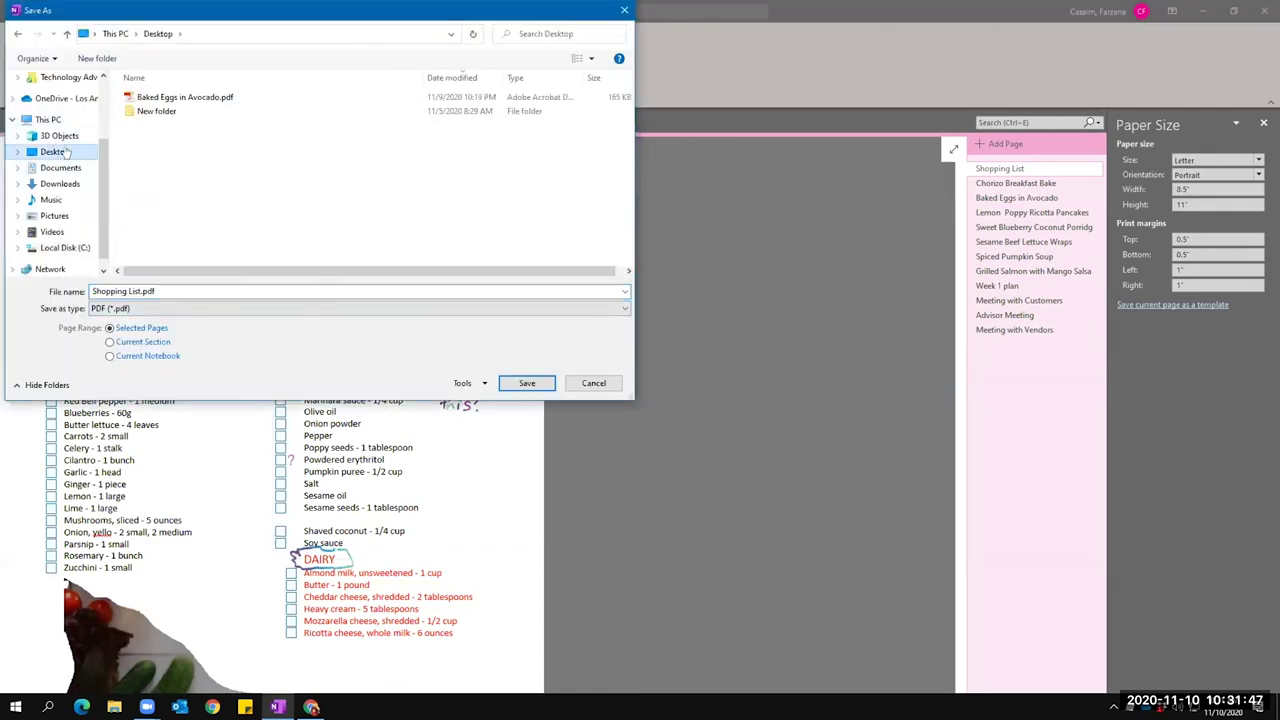
{"action": "left_click", "coordinate": [183, 290]}
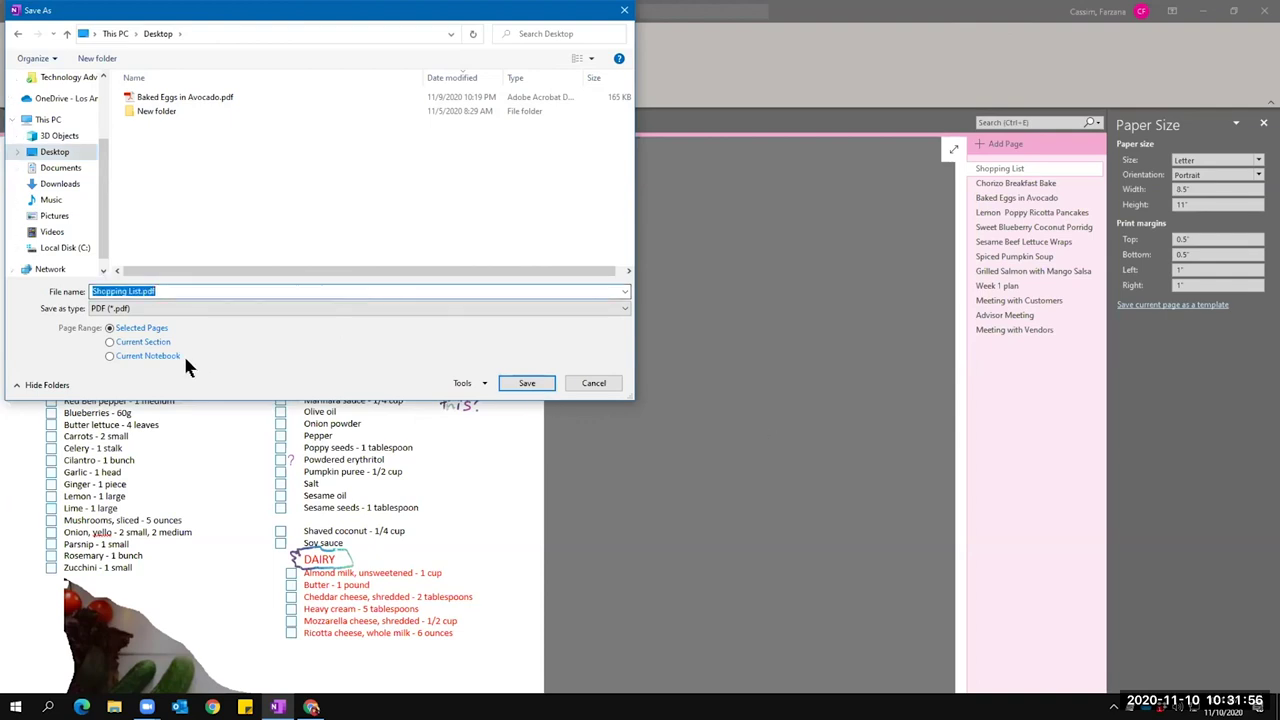
{"action": "left_click", "coordinate": [525, 385]}
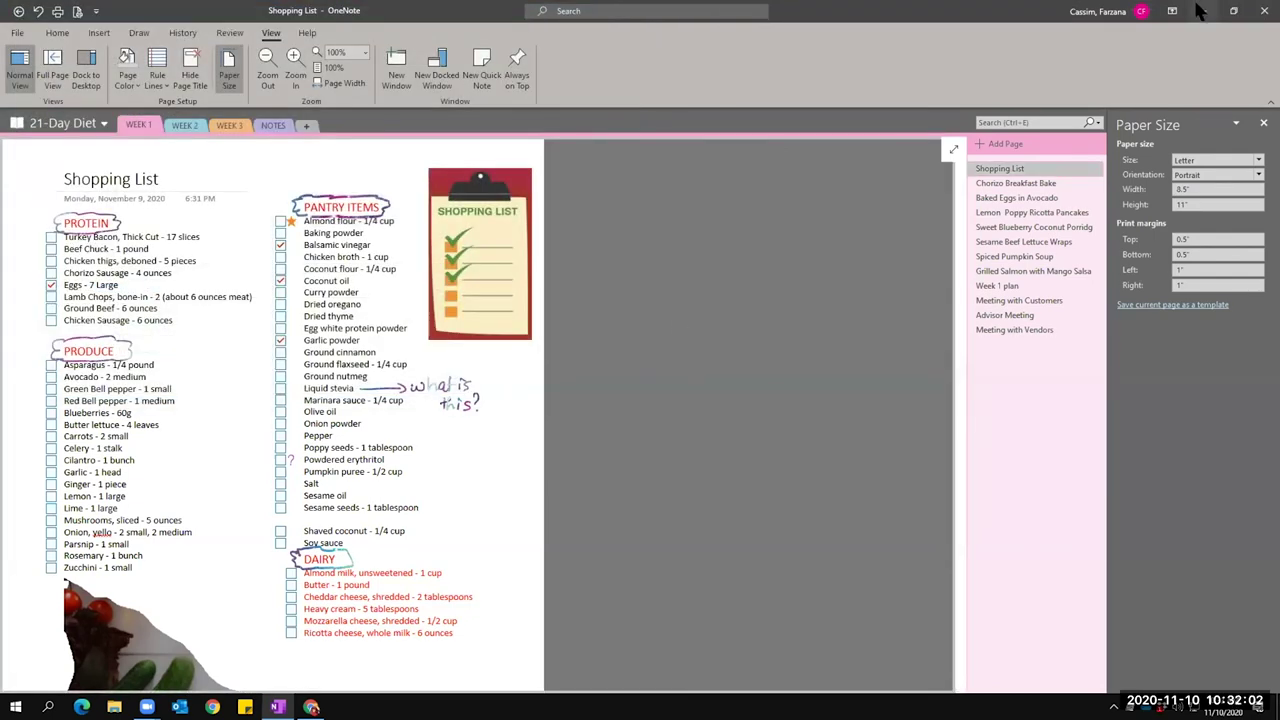
On the desktop, move Shopping List.pdf away from the other icons, review it in Adobe Acrobat and close it.
{"action": "key", "text": "super+d"}
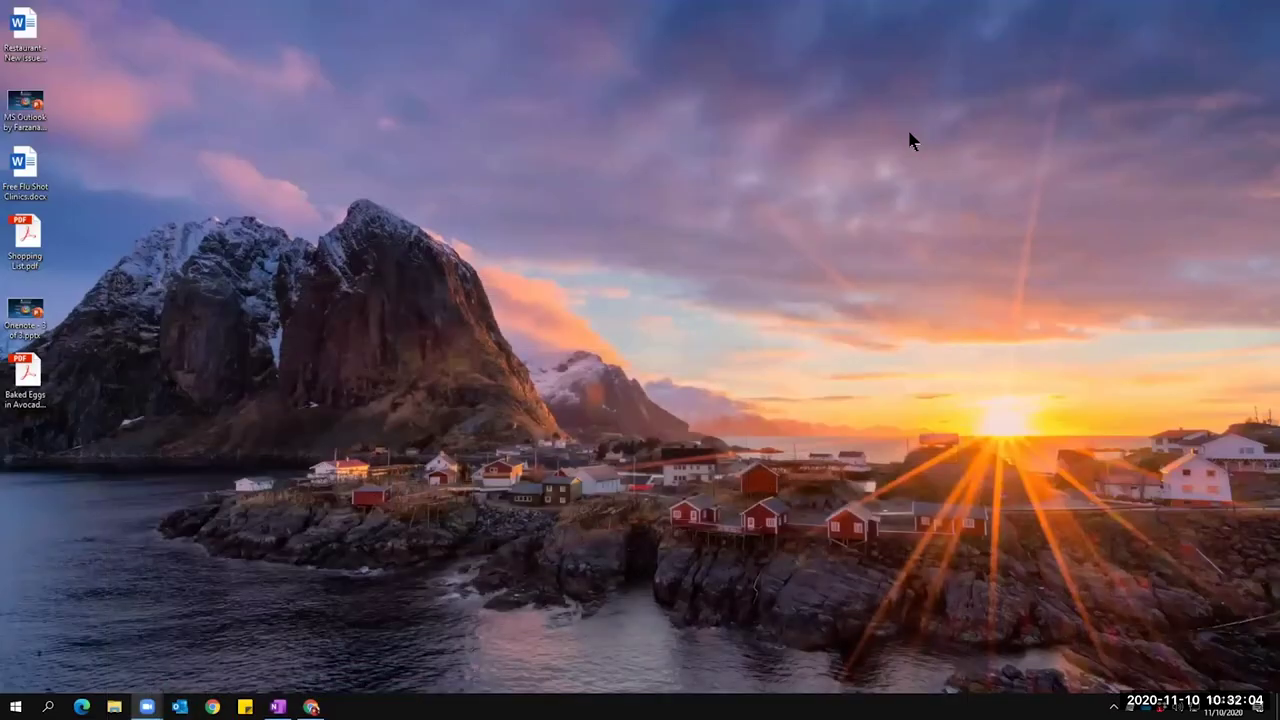
{"action": "mouse_move", "coordinate": [25, 375]}
{"action": "left_mouse_down"}
{"action": "mouse_move", "coordinate": [434, 243]}
{"action": "mouse_move", "coordinate": [80, 357]}
{"action": "mouse_move", "coordinate": [50, 338]}
{"action": "mouse_move", "coordinate": [26, 372]}
{"action": "left_mouse_up"}
{"action": "left_click_drag", "start_coordinate": [26, 240], "coordinate": [395, 313]}
{"action": "double_click", "coordinate": [390, 310]}
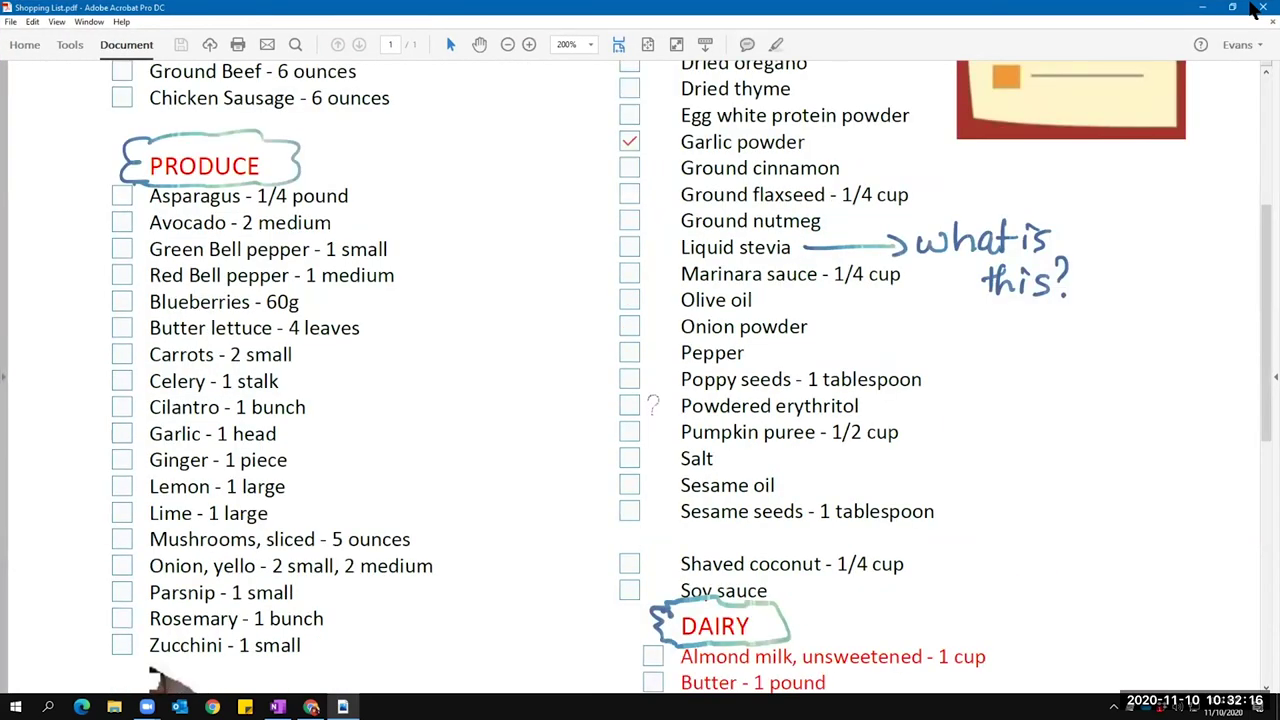
{"action": "scroll", "coordinate": [543, 460], "scroll_direction": "up", "scroll_amount": 5}
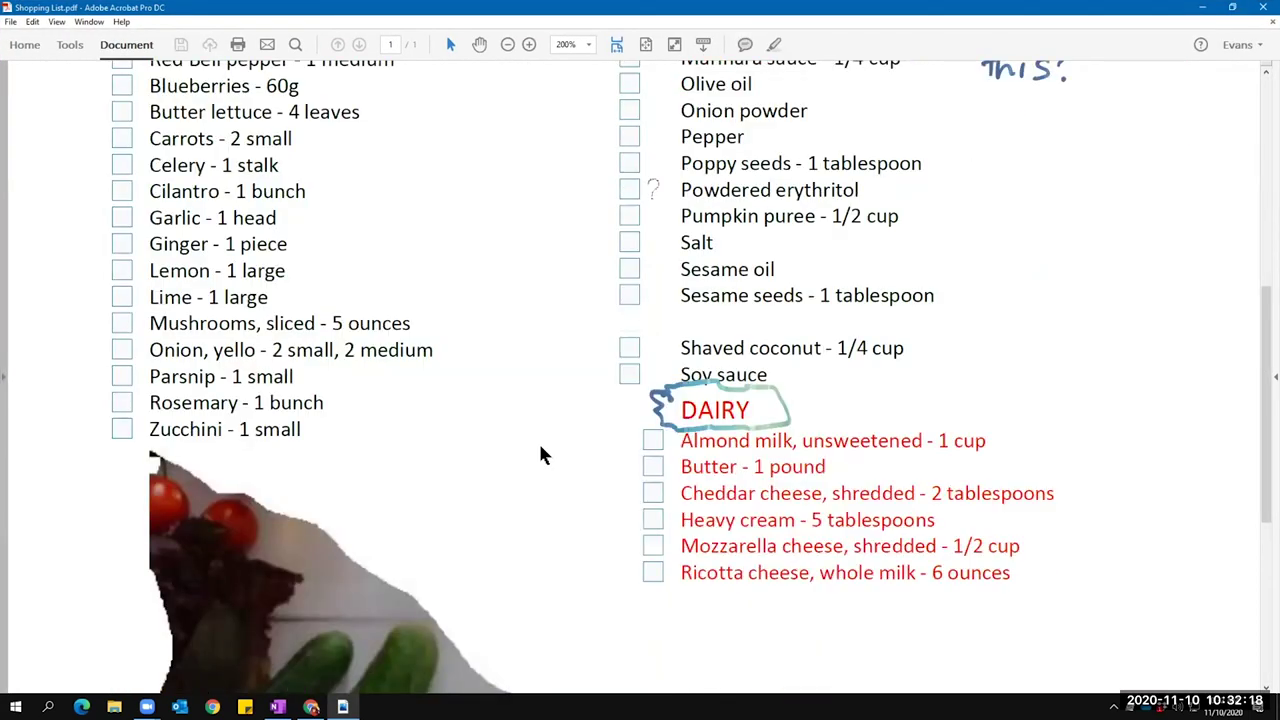
{"action": "key", "text": "alt+F4"}
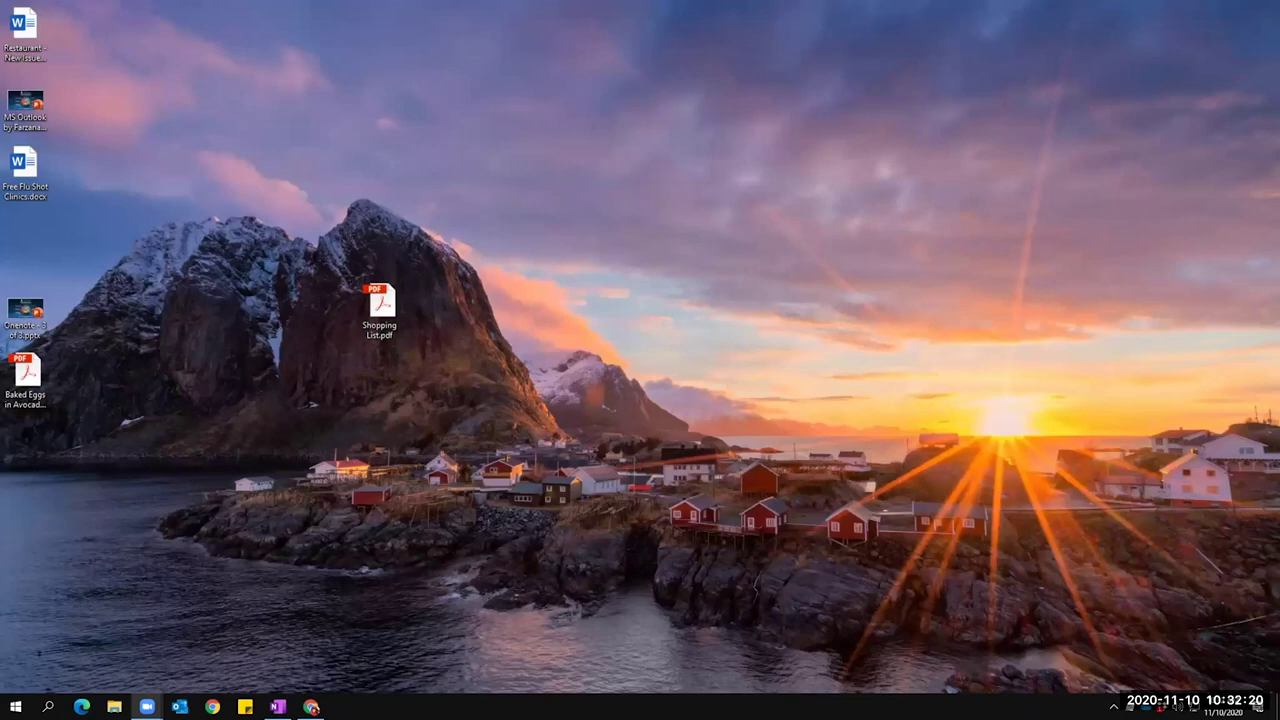